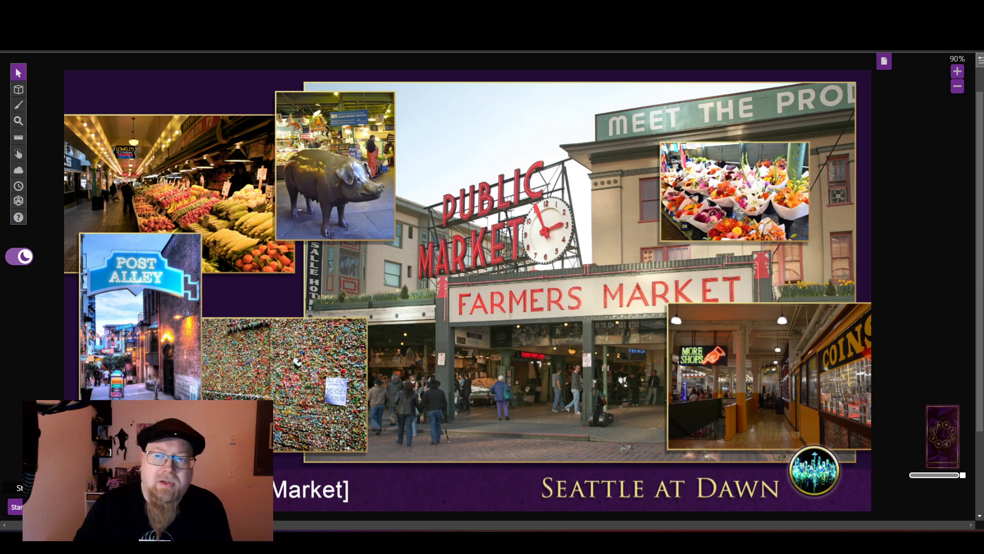
Open the Character Tokens page from the campaign's pages.
left_click(887, 62)
mouse_move(153, 99)
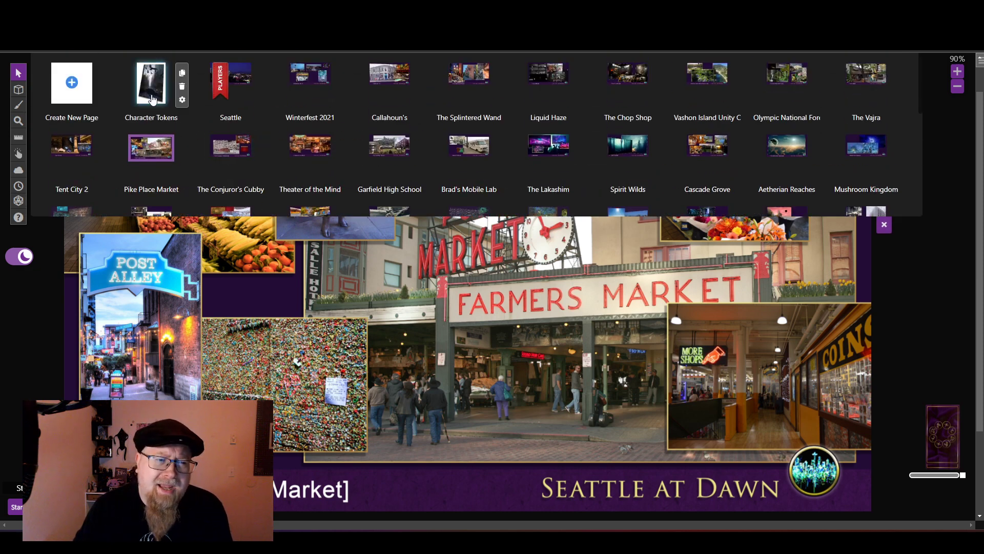
left_click(152, 97)
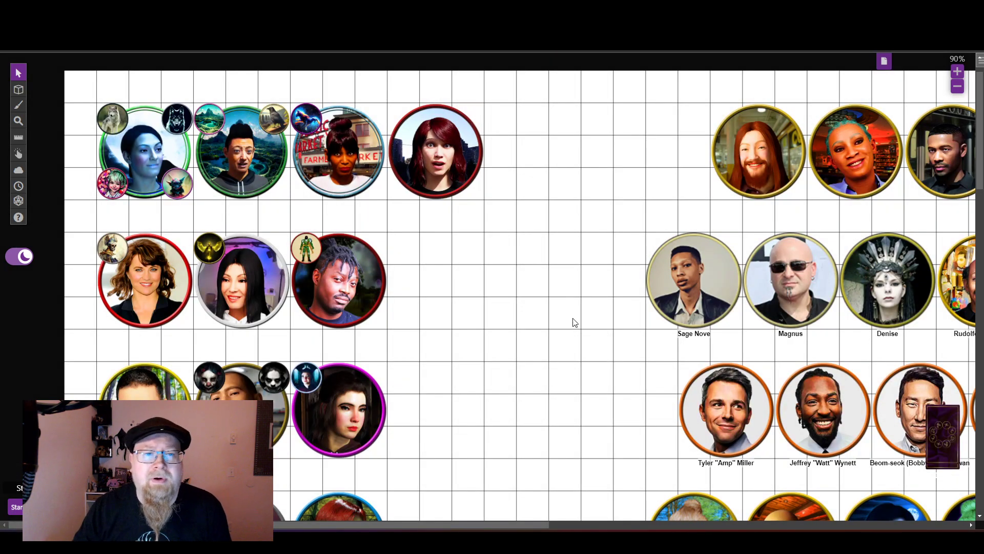
Survey the whole layout of the character token page, finishing at 70% zoom on the upper rows.
right_click_drag(617, 248, 443, 232)
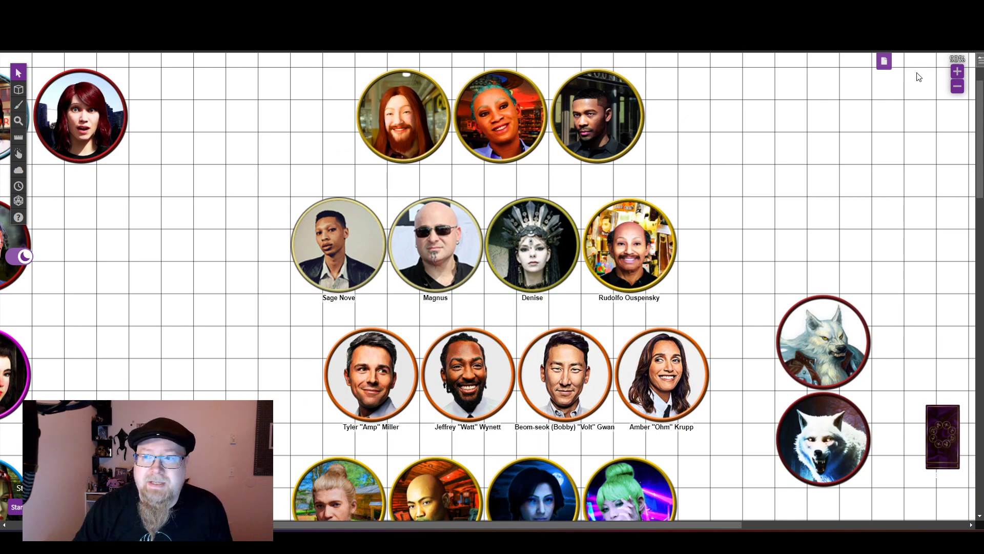
left_click(957, 86)
left_click(957, 87)
left_click(957, 87)
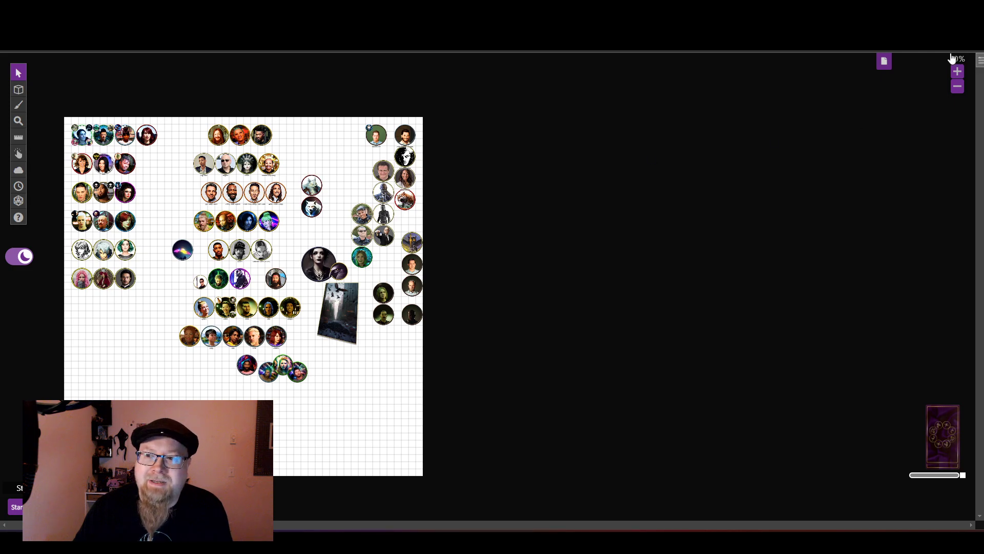
left_click(957, 72)
left_click(958, 72)
left_click(957, 72)
scroll(646, 180, "up", 3)
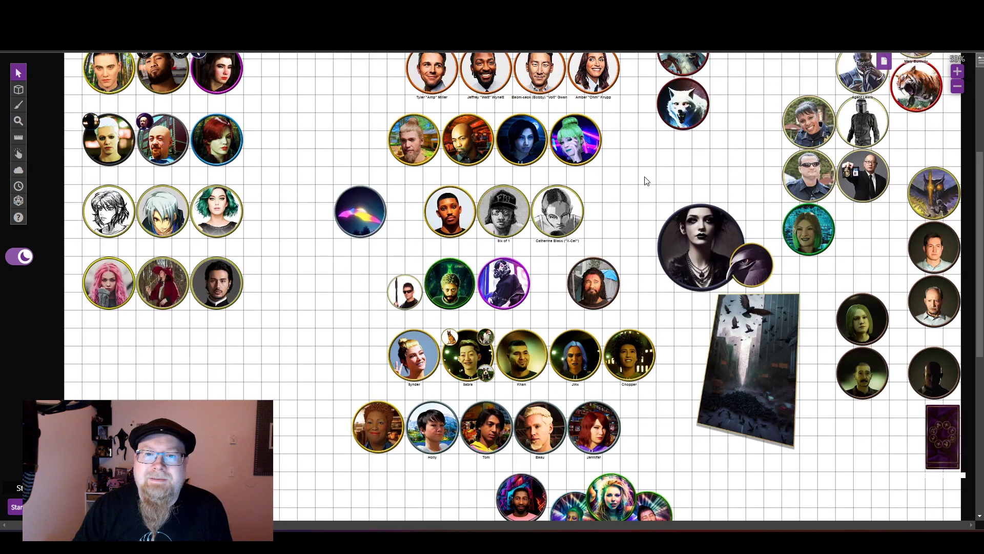
left_click(957, 72)
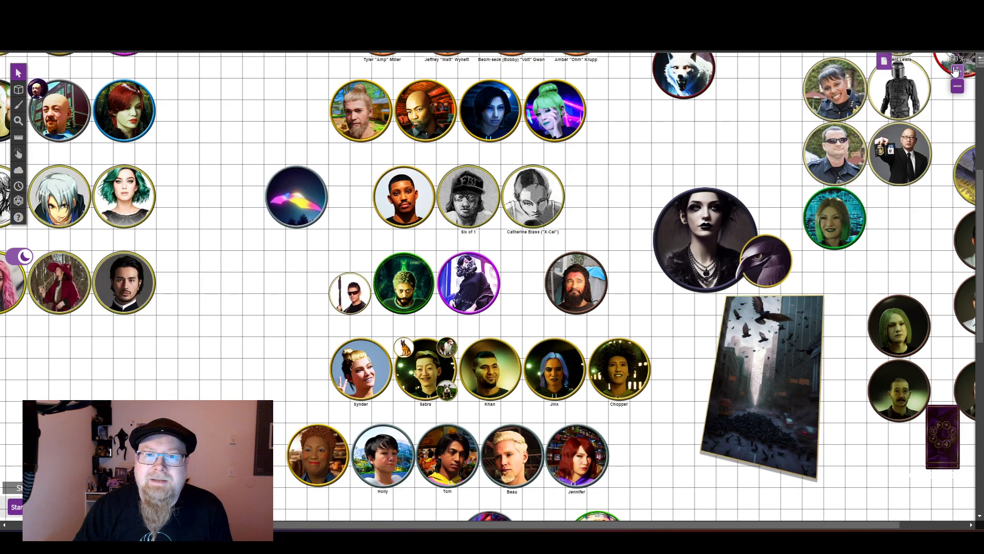
left_click(957, 72)
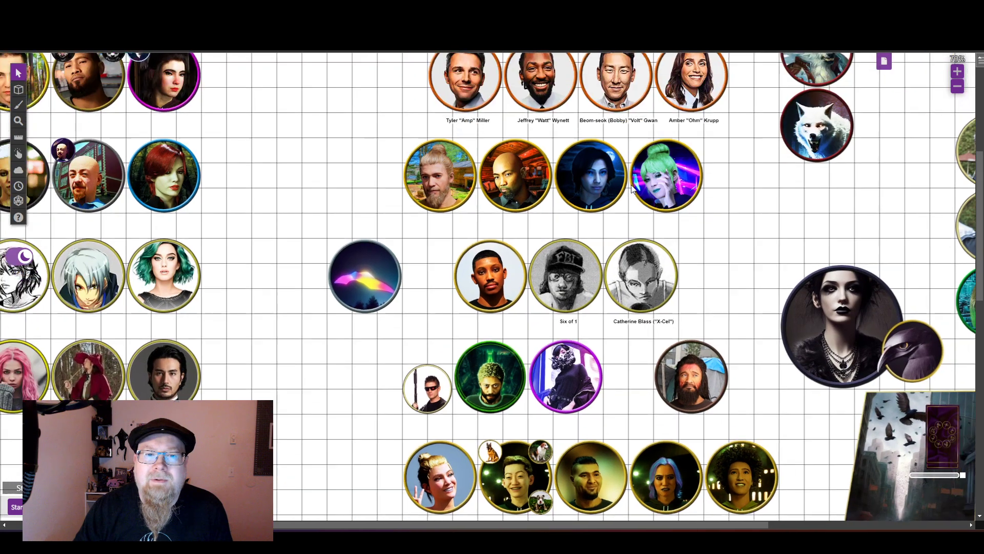
right_click_drag(632, 186, 599, 235)
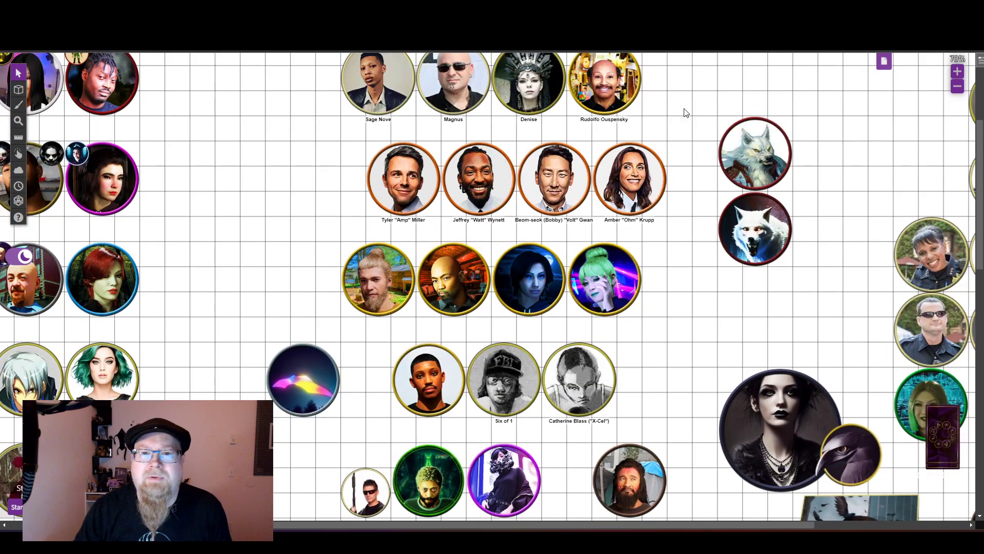
right_click_drag(686, 113, 694, 184)
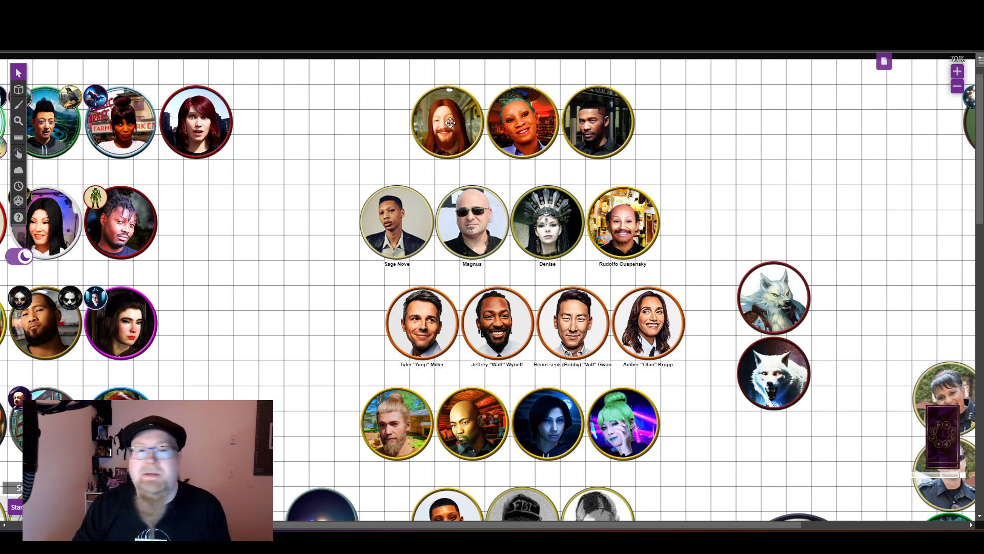
Examine the three unlabelled tokens in the upper middle group and the rows of character tokens along the page's west side.
mouse_move(457, 131)
left_mouse_down()
mouse_move(391, 131)
mouse_move(447, 119)
left_mouse_up()
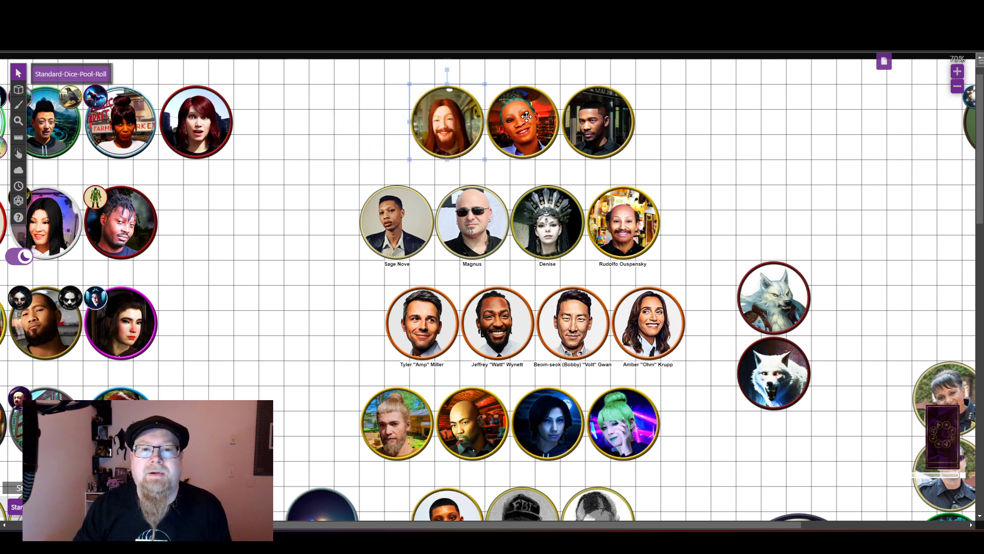
mouse_move(523, 119)
left_mouse_down()
mouse_move(607, 139)
mouse_move(532, 118)
left_mouse_up()
mouse_move(594, 122)
left_mouse_down()
mouse_move(630, 124)
mouse_move(598, 121)
left_mouse_up()
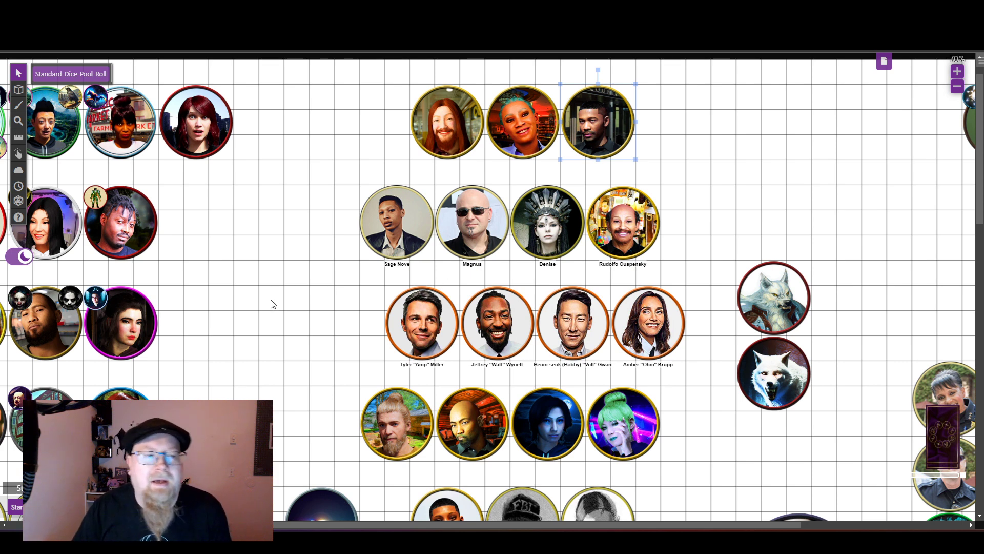
right_click_drag(273, 348, 600, 324)
scroll(603, 328, "up", 5)
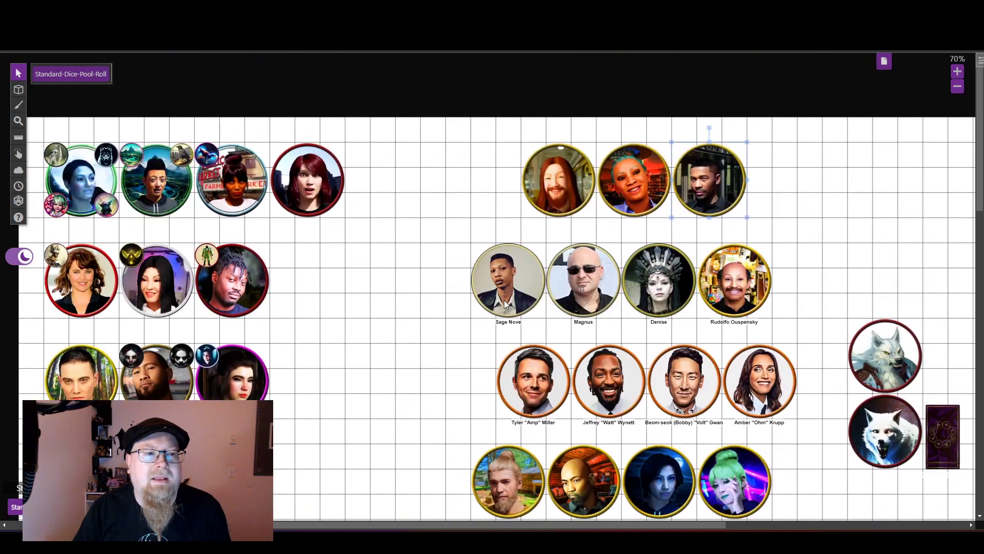
scroll(451, 321, "down", 15)
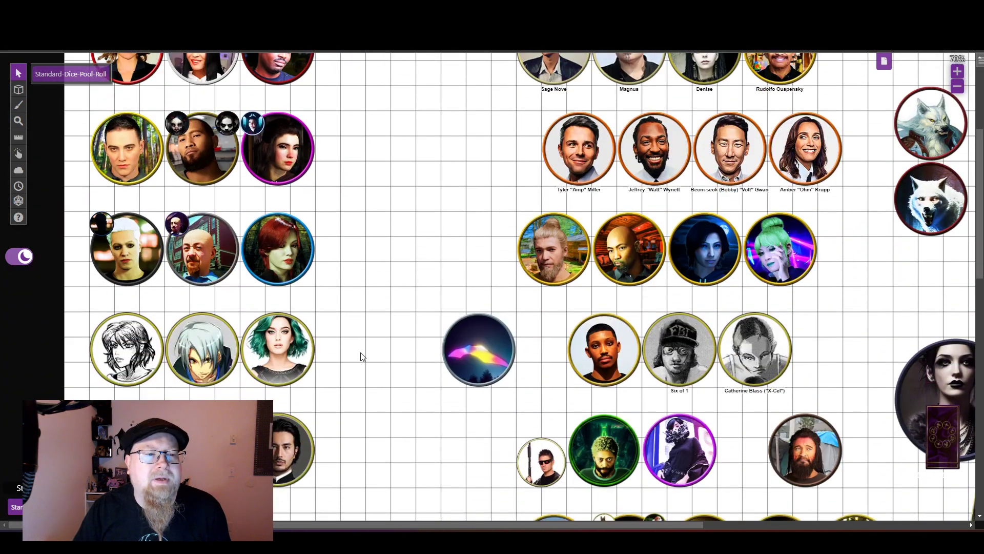
scroll(398, 210, "up", 14)
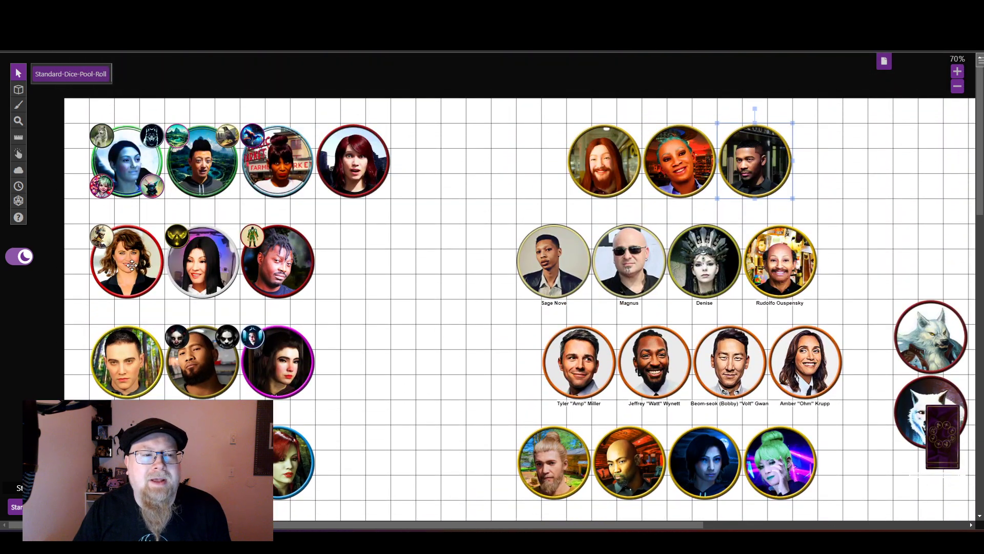
Move the curly-haired woman's token from the second row into open space and enlarge it to about nine grid squares across.
left_click_drag(132, 264, 438, 277)
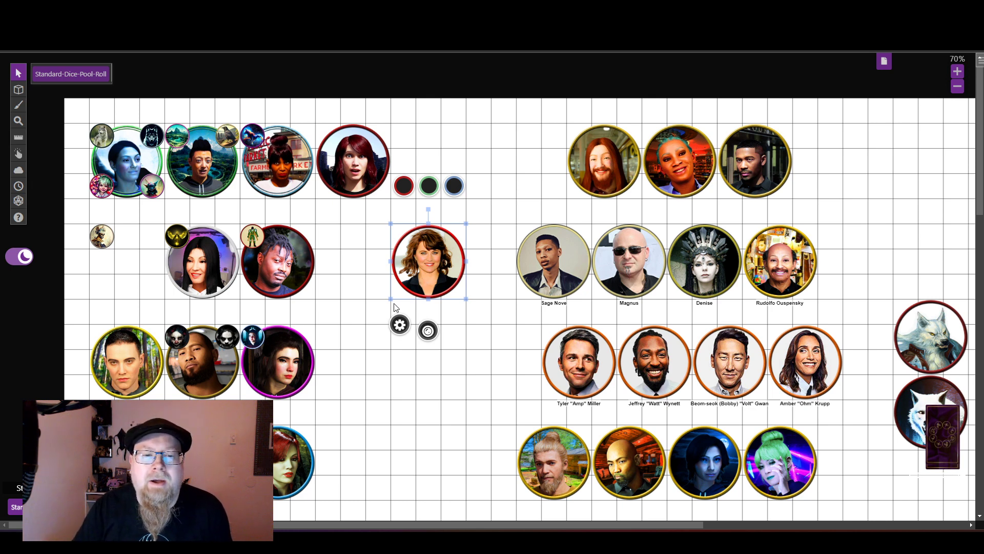
left_click_drag(391, 303, 318, 373)
left_click_drag(447, 305, 546, 279)
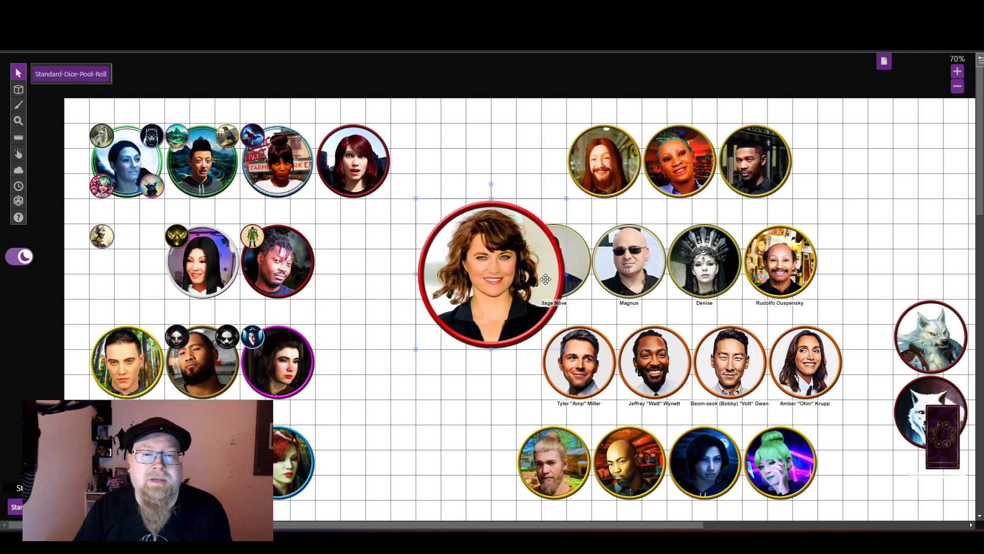
left_click_drag(416, 349, 342, 405)
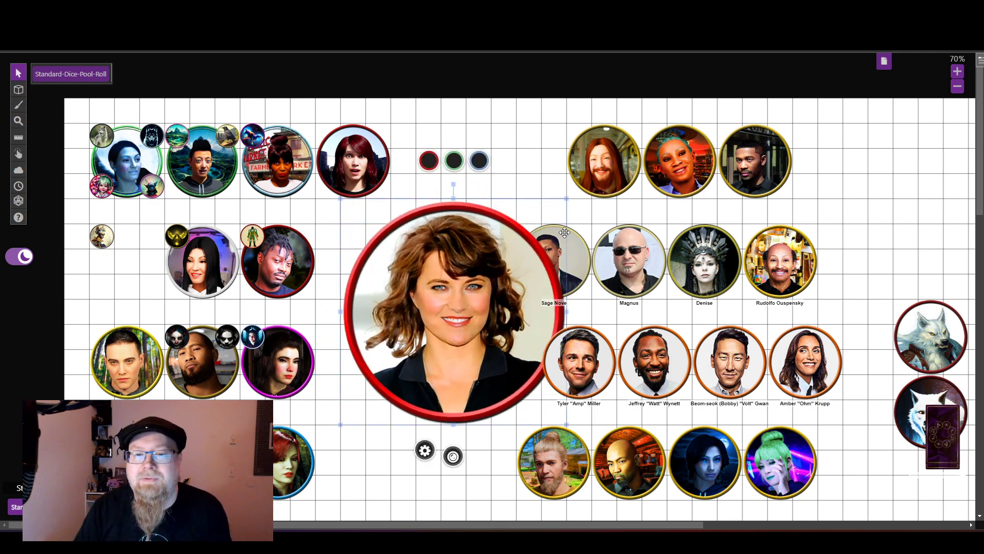
Shrink the curly-haired woman's token to three grid squares across and return it to the start of the second row.
left_click_drag(566, 200, 410, 357)
left_click_drag(392, 402, 141, 288)
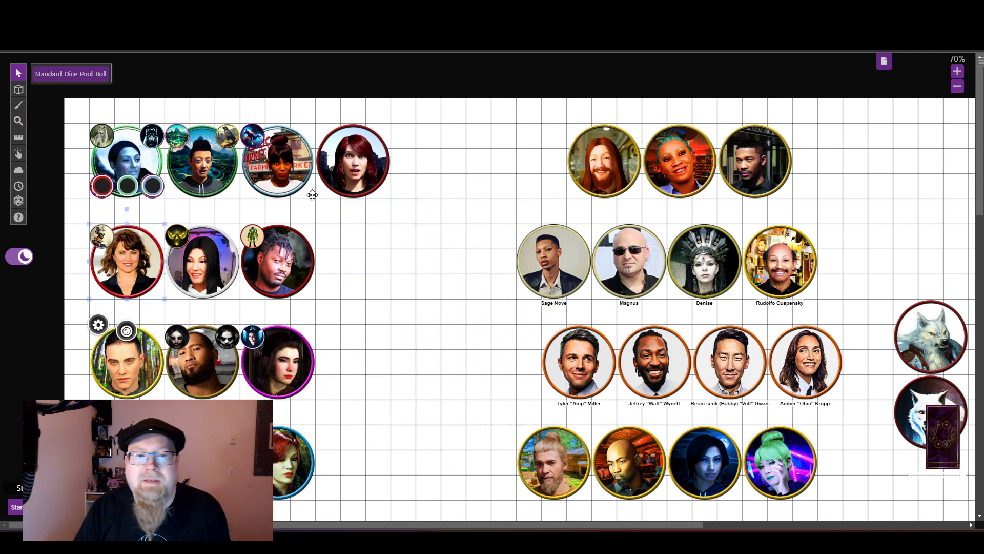
Enlarge the red-haired woman's token to about ten grid squares across and choose its smiling portrait as the displayed side.
left_click_drag(338, 174, 242, 444)
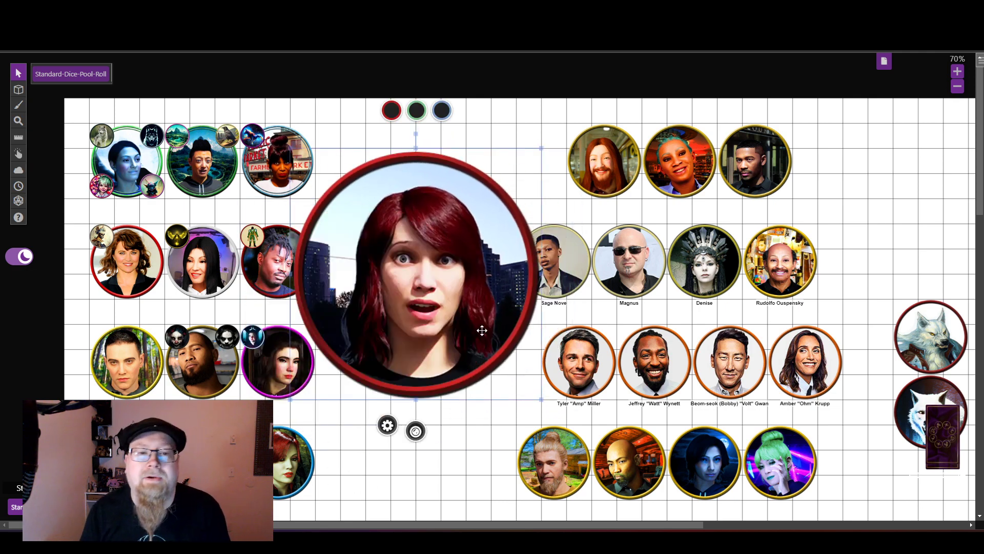
right_click(471, 294)
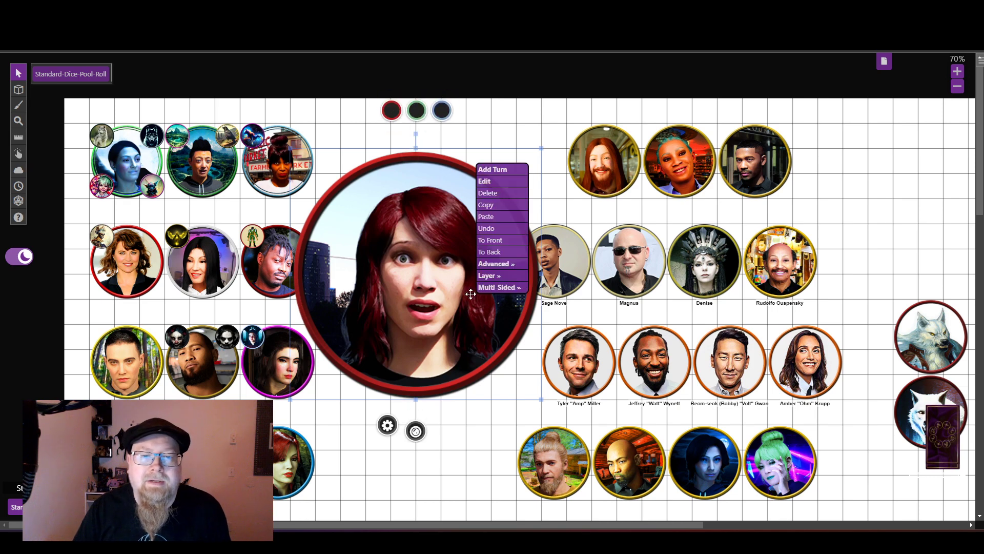
mouse_move(500, 291)
left_click(550, 290)
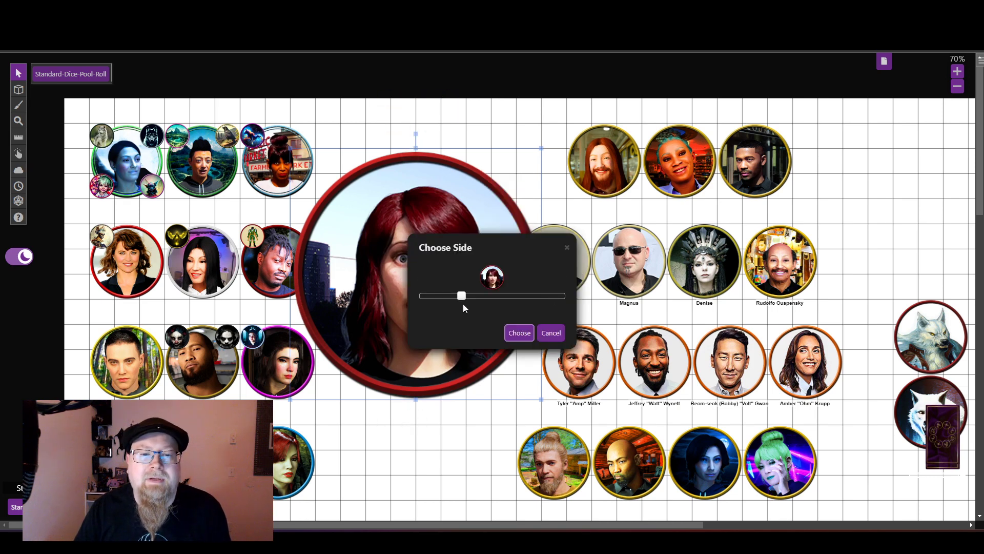
left_click_drag(460, 298, 415, 298)
left_click(520, 332)
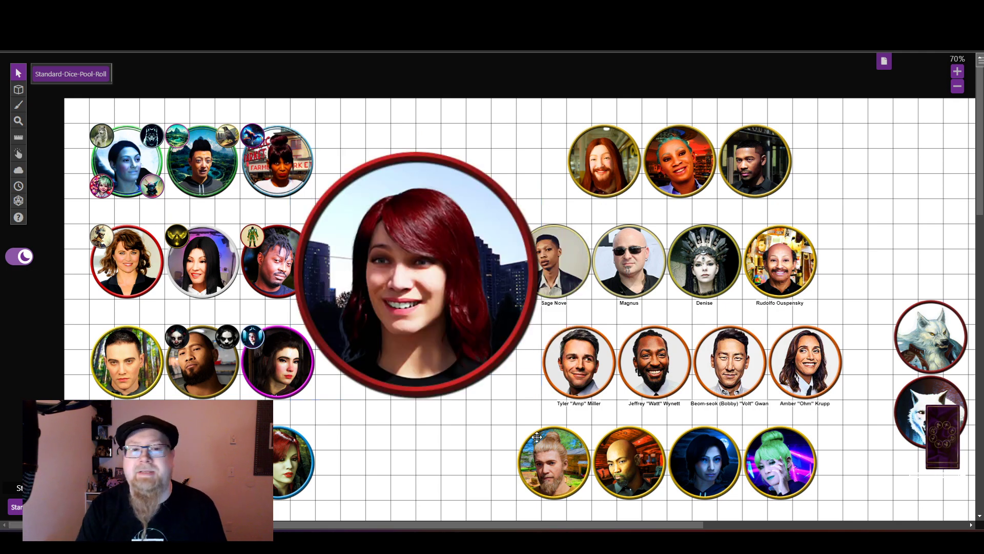
Choose the scowling portrait as the displayed side of the enlarged red-haired woman's token.
right_click(405, 339)
mouse_move(435, 324)
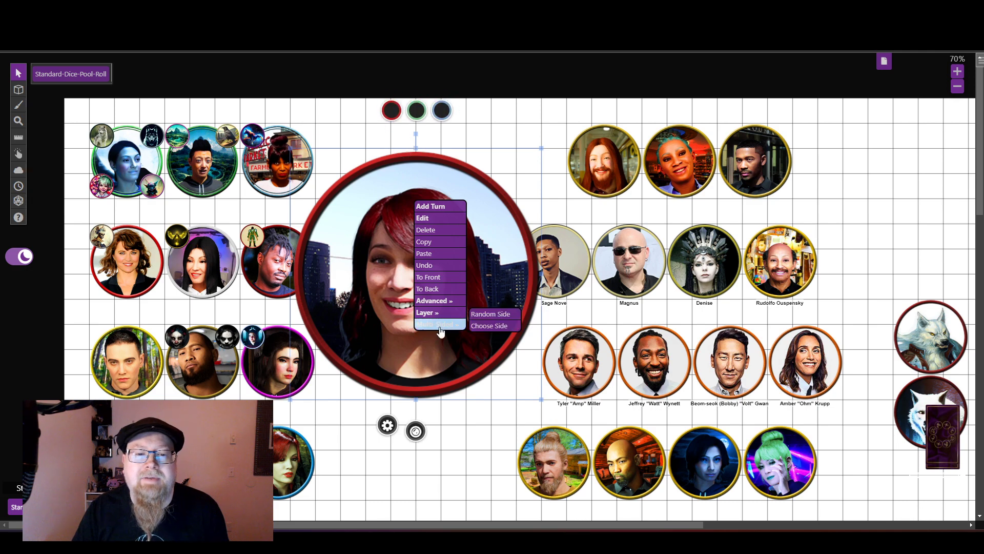
left_click(474, 326)
left_click_drag(427, 298, 440, 298)
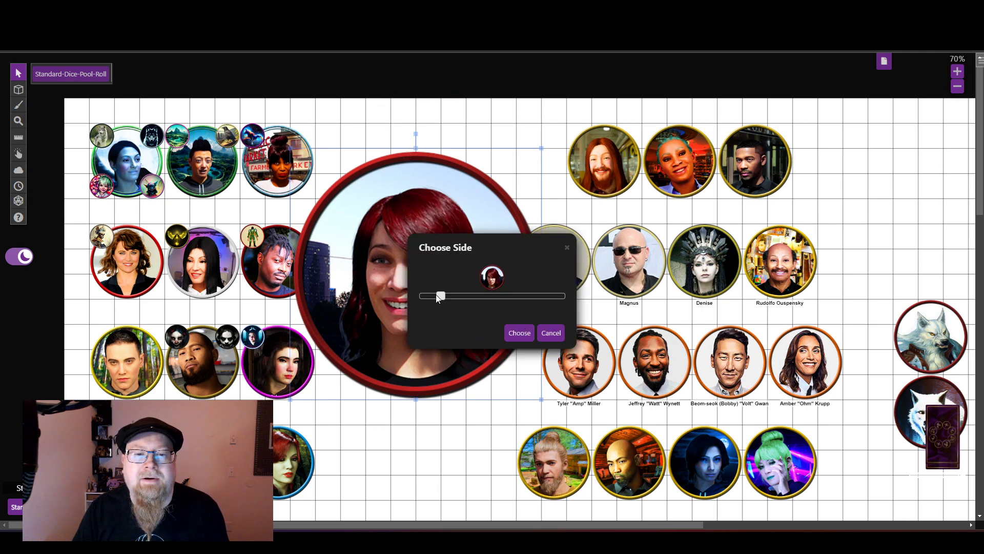
left_click(520, 333)
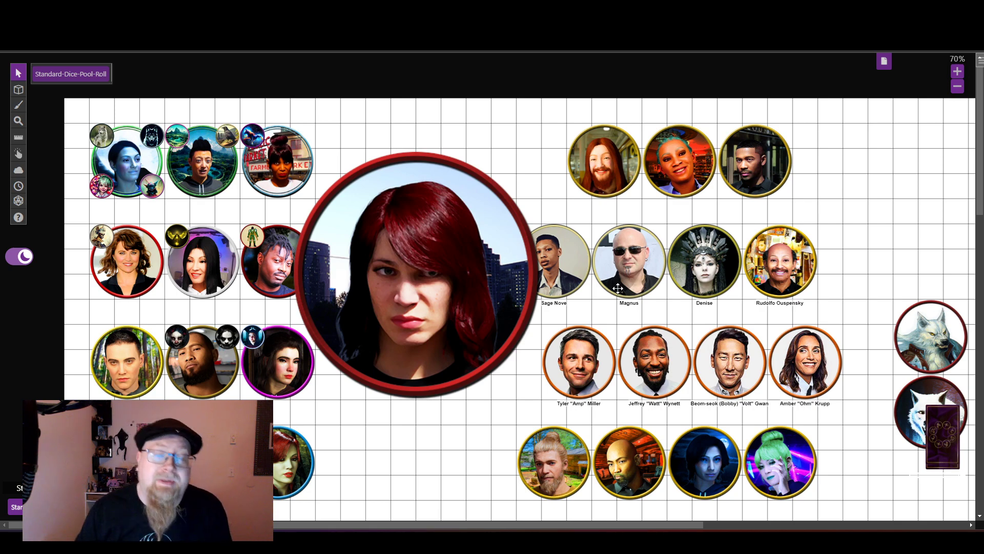
Switch the enlarged multi-sided token to a random side.
right_click(405, 255)
mouse_move(428, 248)
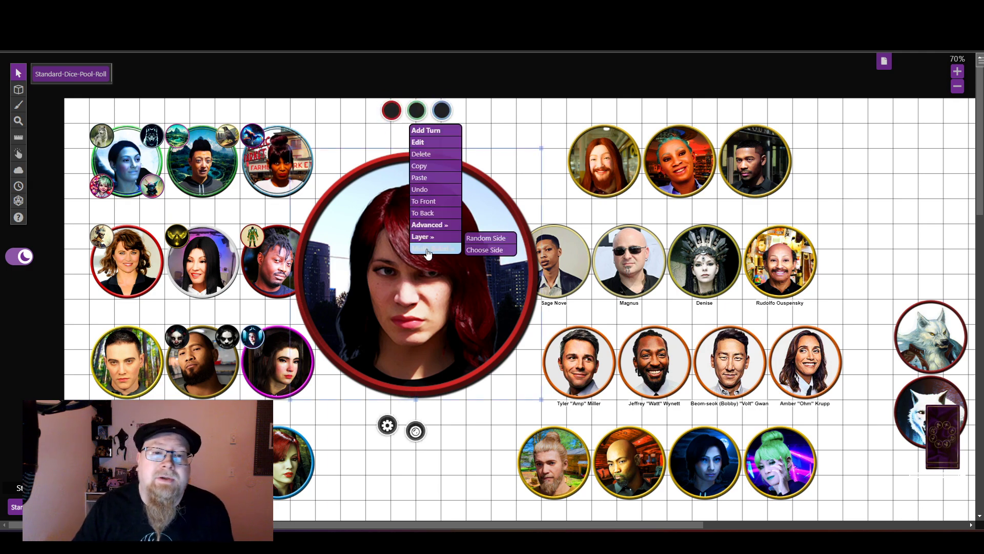
left_click(480, 242)
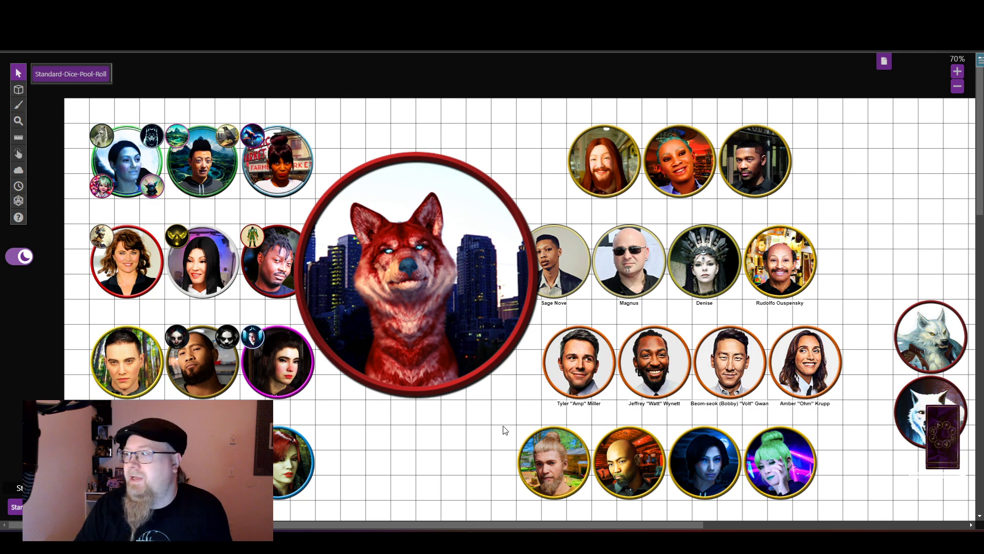
Preview the red wolf token's other sides and choose the surprised red-haired portrait as the displayed side.
right_click(443, 279)
mouse_move(470, 273)
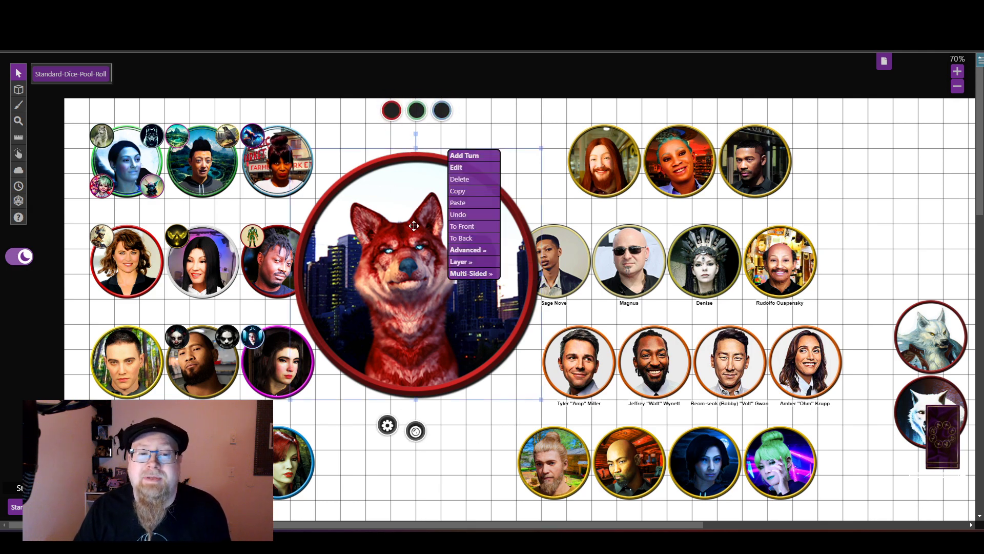
left_click(534, 282)
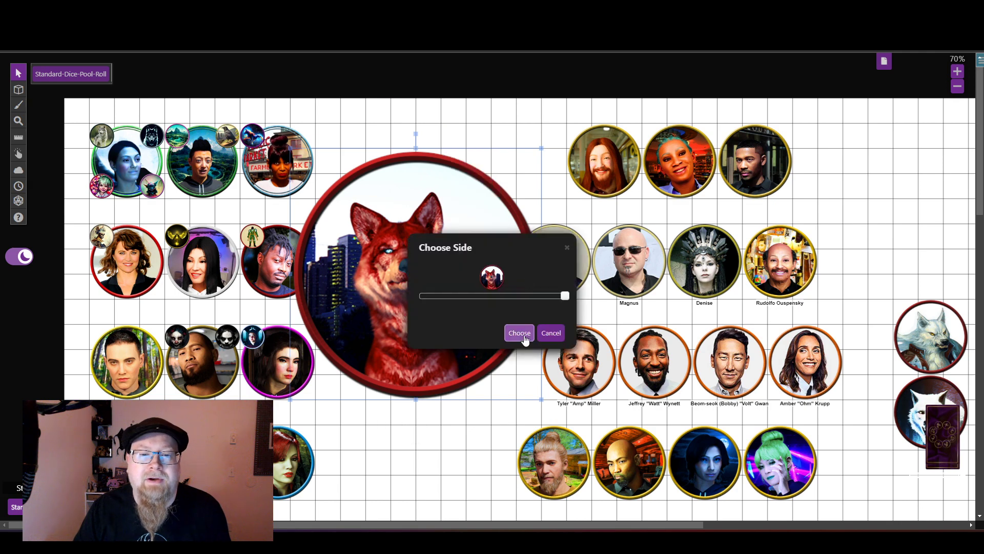
left_click_drag(486, 297, 523, 296)
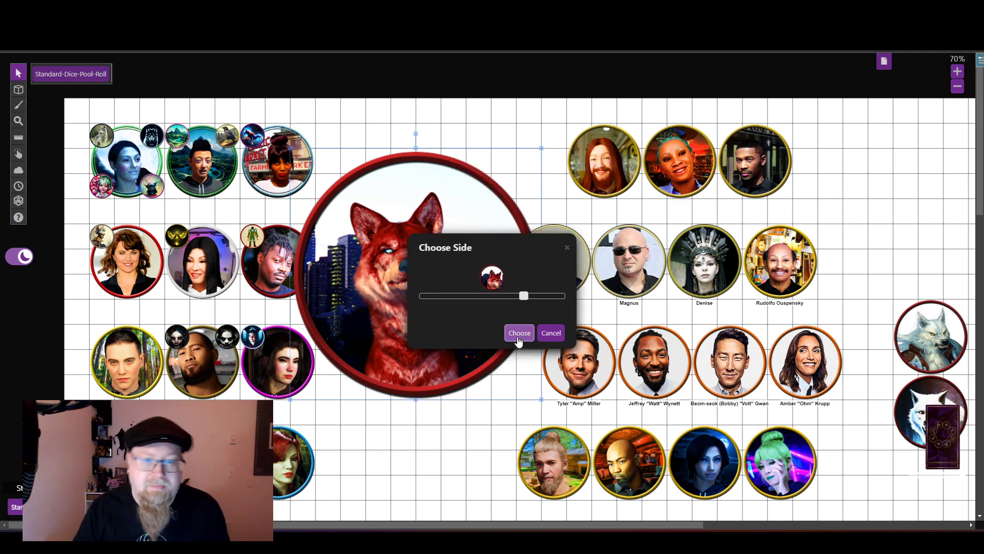
left_click_drag(537, 303, 433, 303)
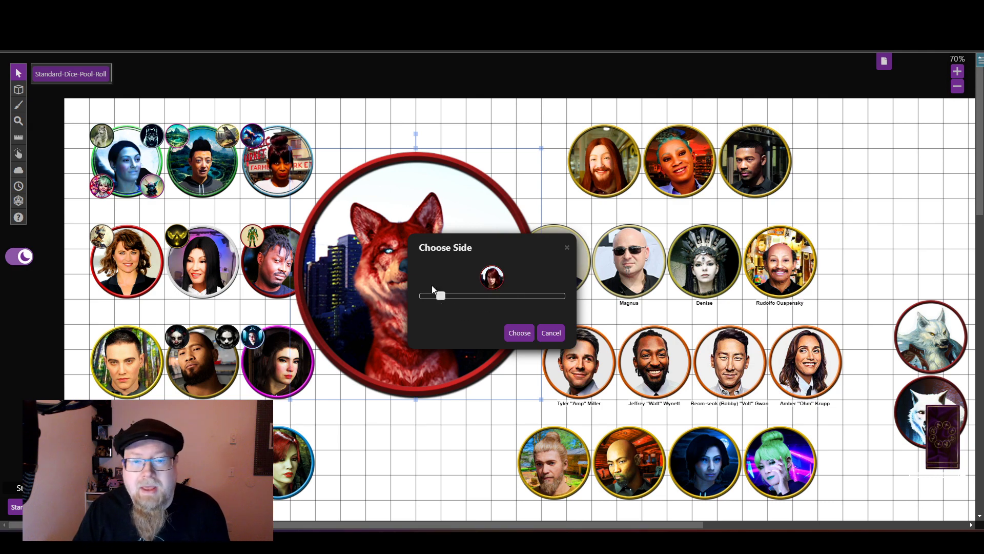
left_click(520, 333)
left_click(413, 341)
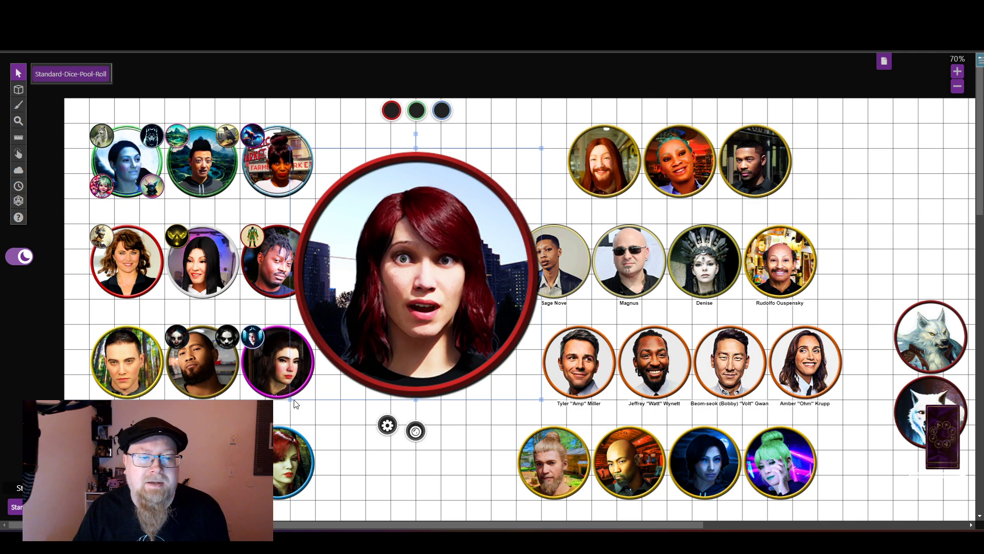
Shrink the red-haired woman's token to three grid squares across and place it in the top row, one square beyond its neighbour.
left_click_drag(290, 401, 419, 195)
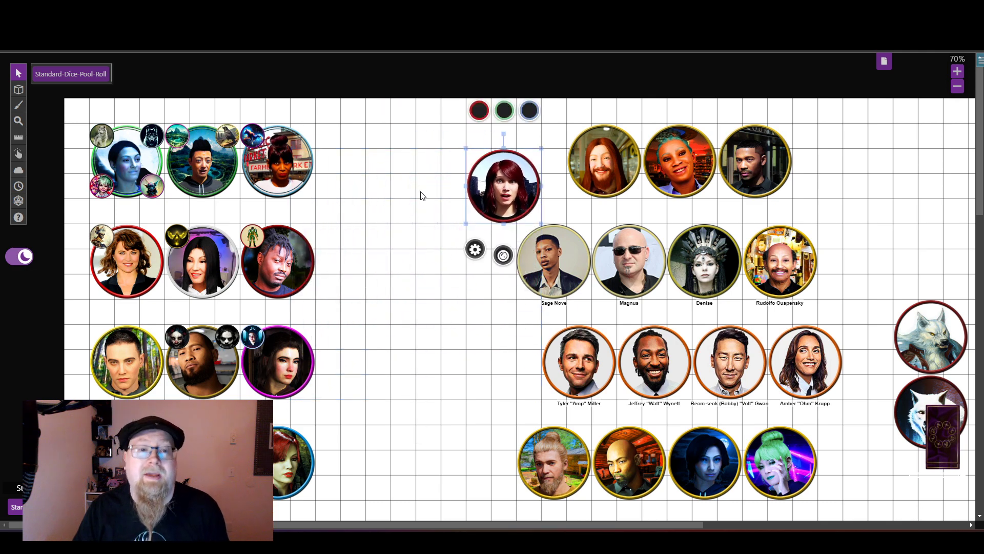
left_click(551, 195)
left_click_drag(491, 174, 365, 149)
left_click(434, 306)
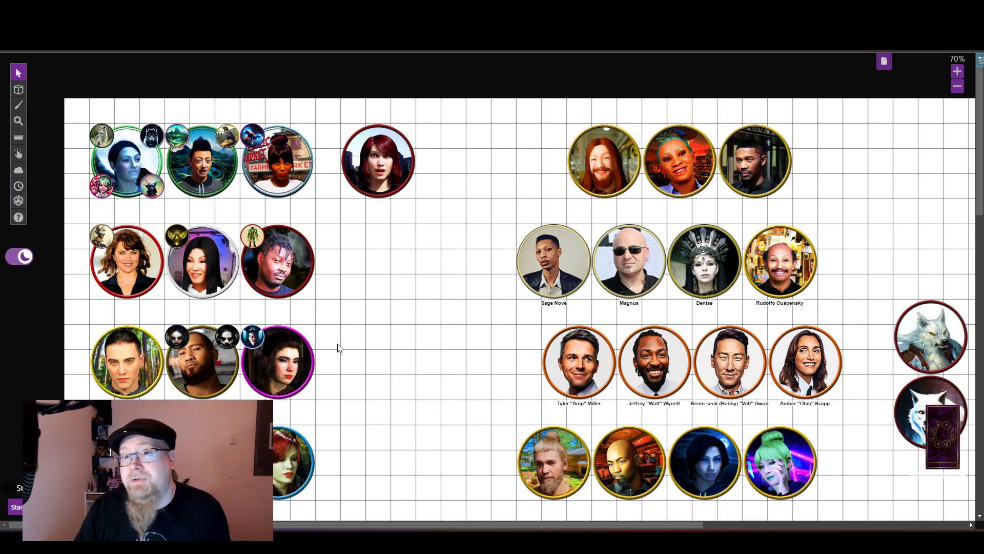
Enlarge the dreadlocked man's token to six grid squares across in the empty area, and return it to its original size and place.
left_click_drag(291, 263, 465, 262)
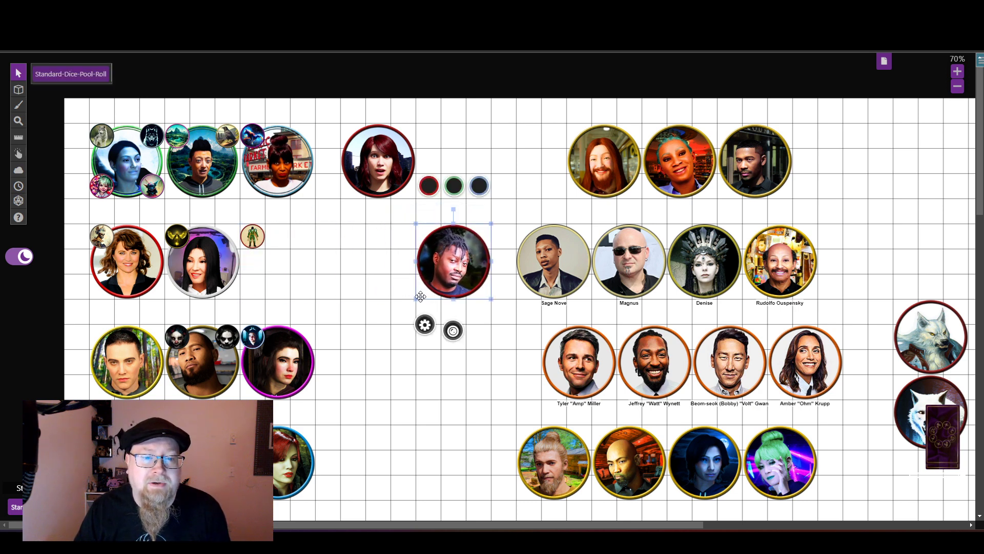
left_click_drag(414, 296, 326, 384)
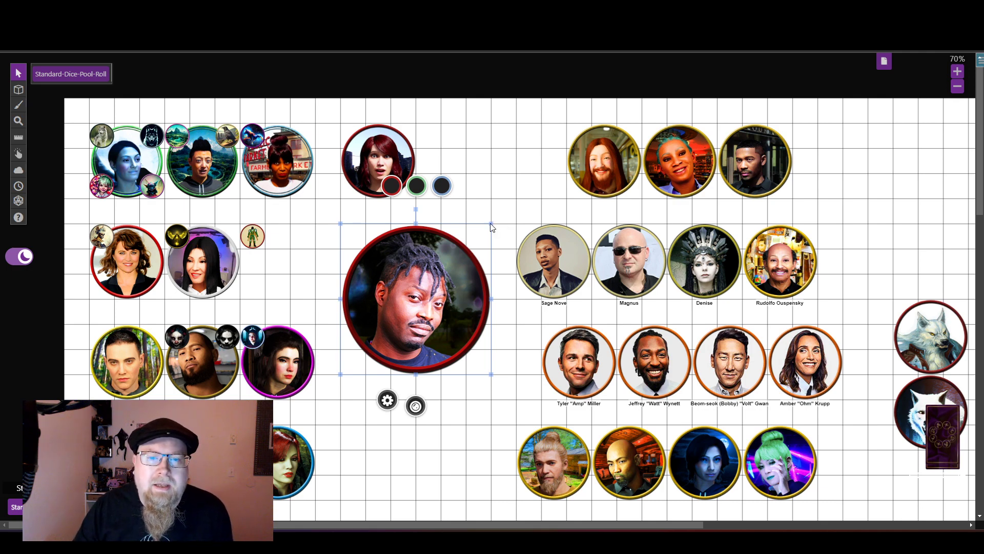
left_click_drag(491, 226, 295, 265)
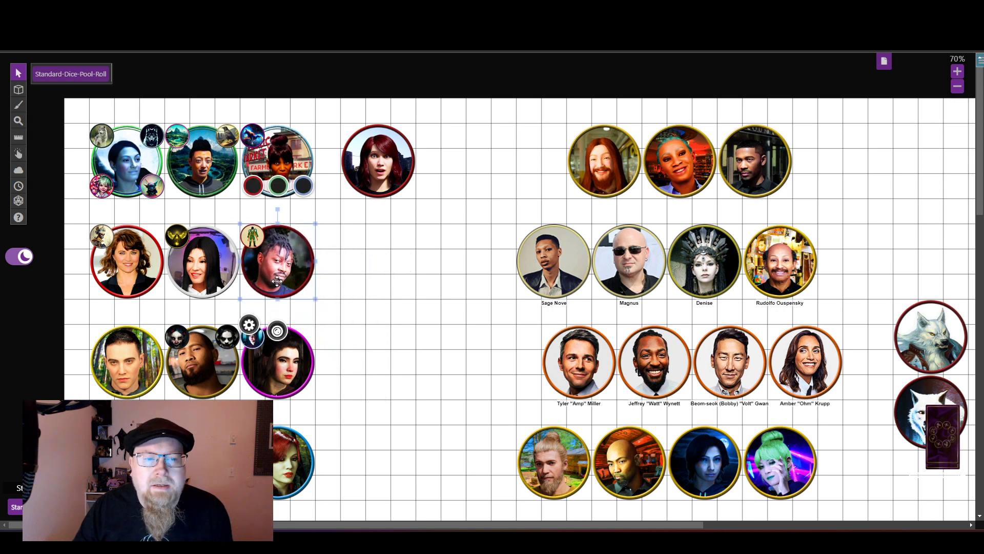
left_click(430, 294)
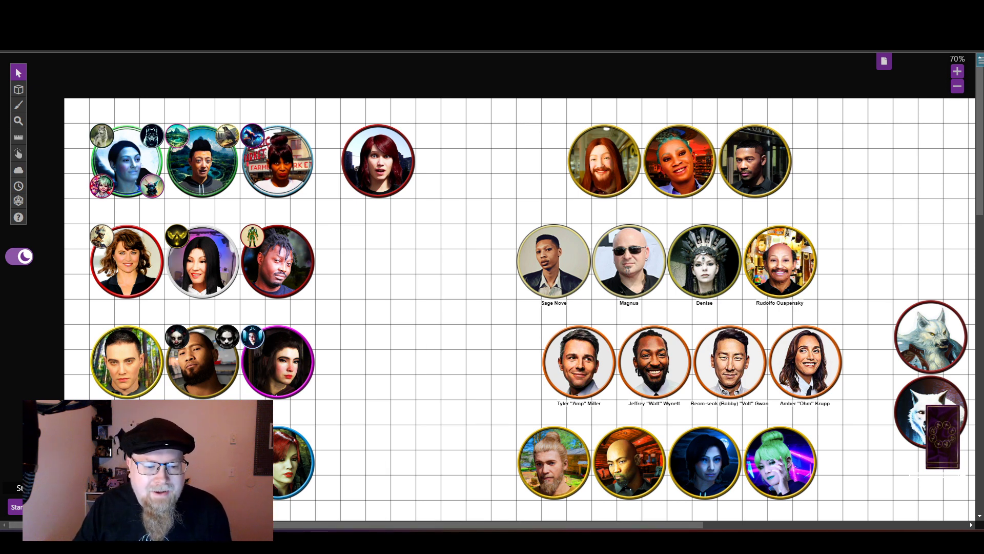
Open the game's Liquid Haze page and bring the Roll20 window to the front.
mouse_move(321, 541)
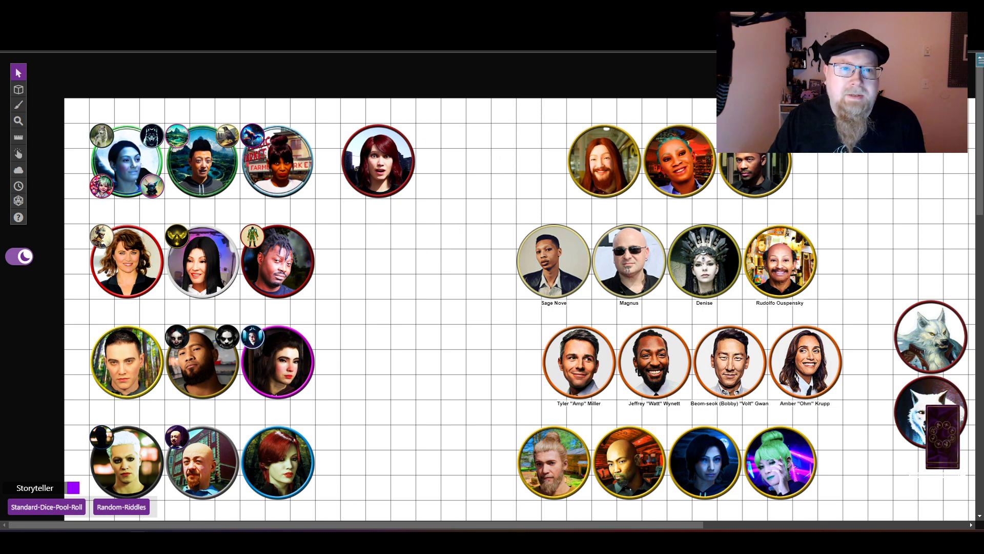
left_click(884, 61)
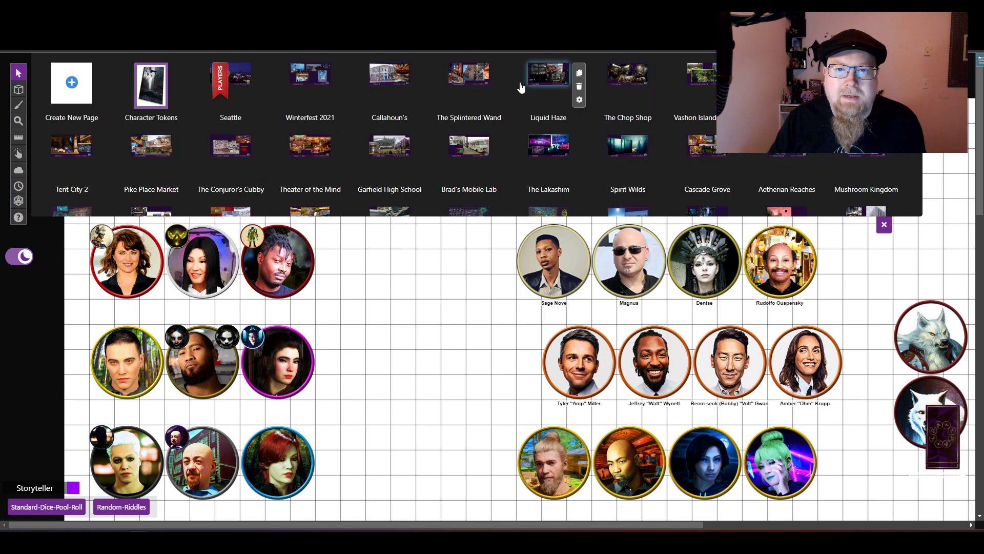
left_click(548, 76)
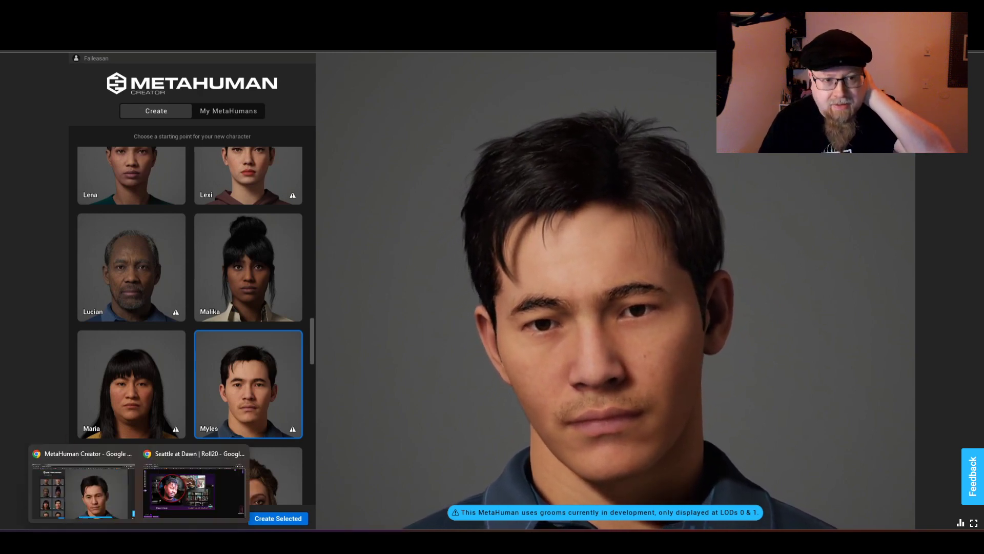
left_click(187, 461)
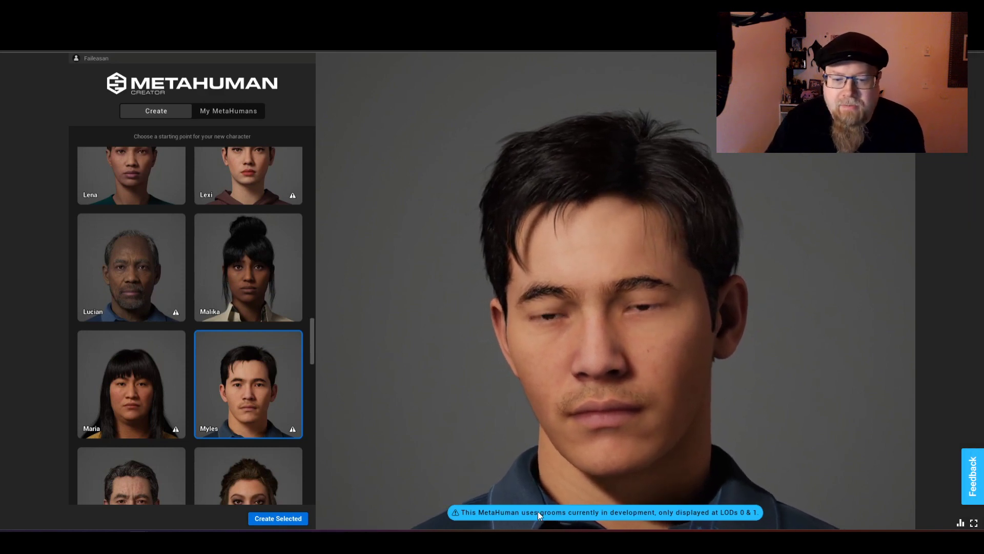
Switch to MetaHuman Creator and examine the preset starting characters through to the end of the list.
scroll(214, 246, "down", 4)
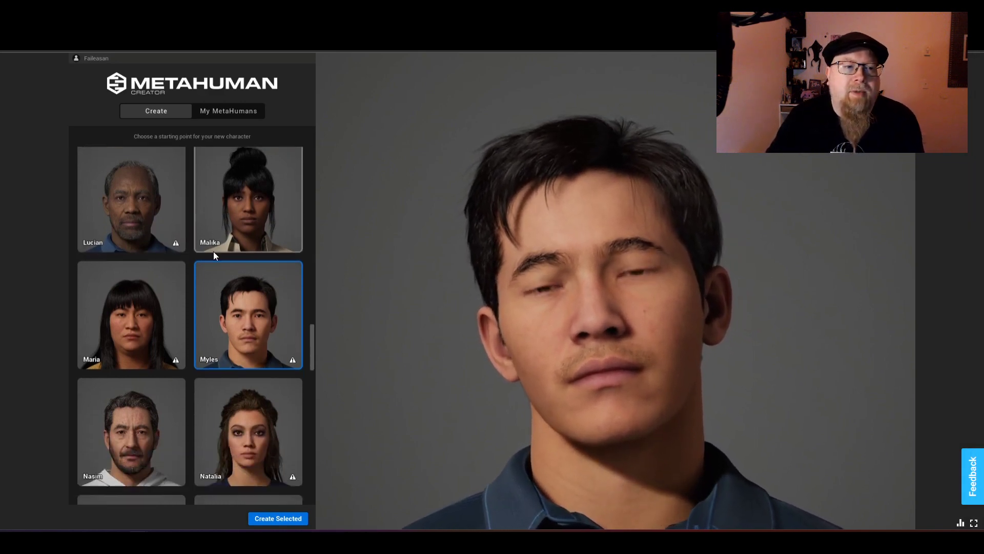
scroll(216, 289, "up", 3)
scroll(216, 291, "up", 5)
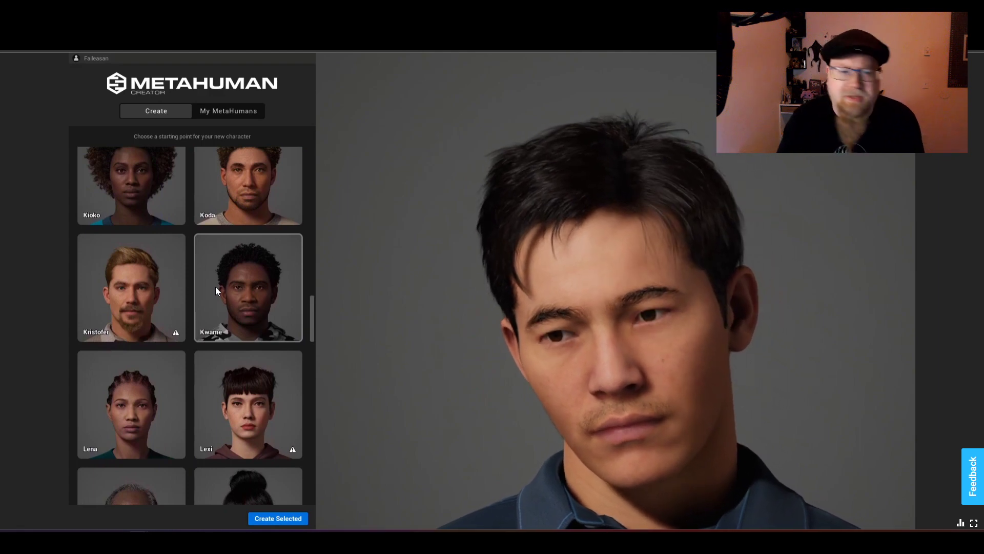
scroll(216, 291, "up", 6)
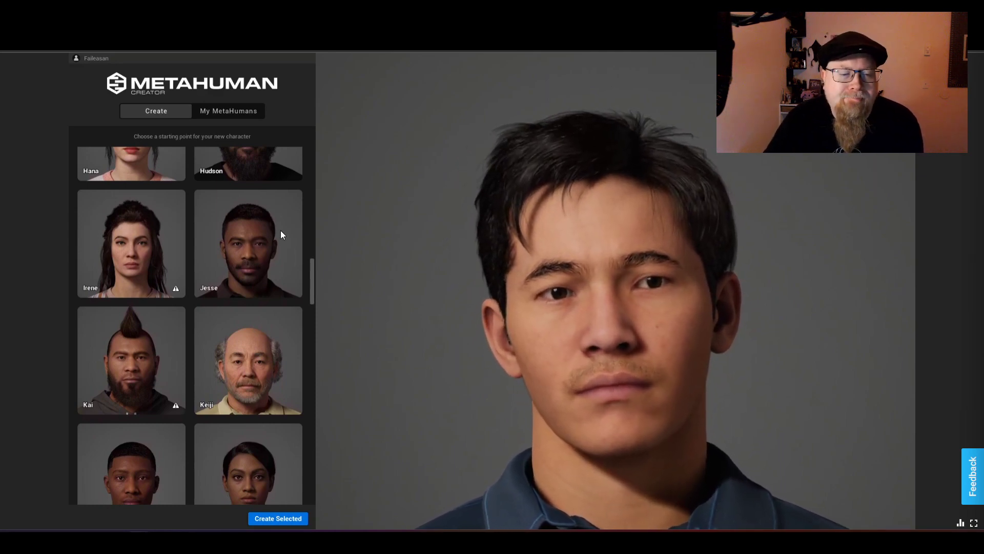
scroll(236, 327, "down", 2)
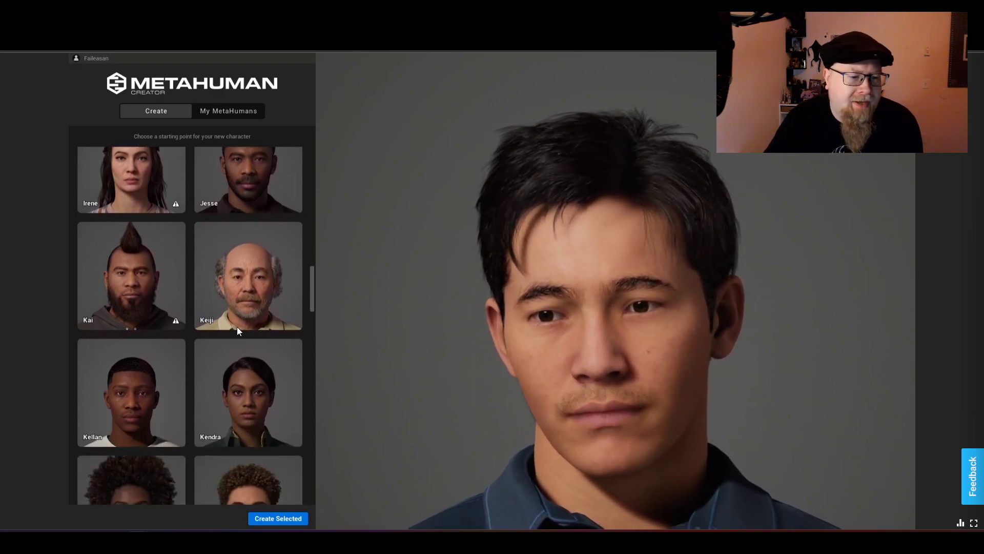
scroll(237, 331, "down", 1)
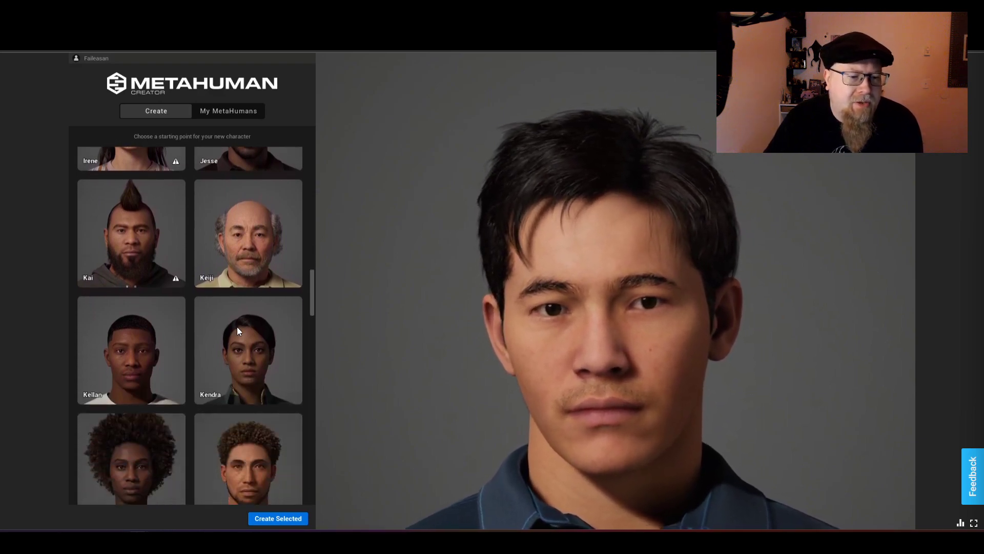
scroll(237, 331, "down", 5)
scroll(237, 332, "down", 4)
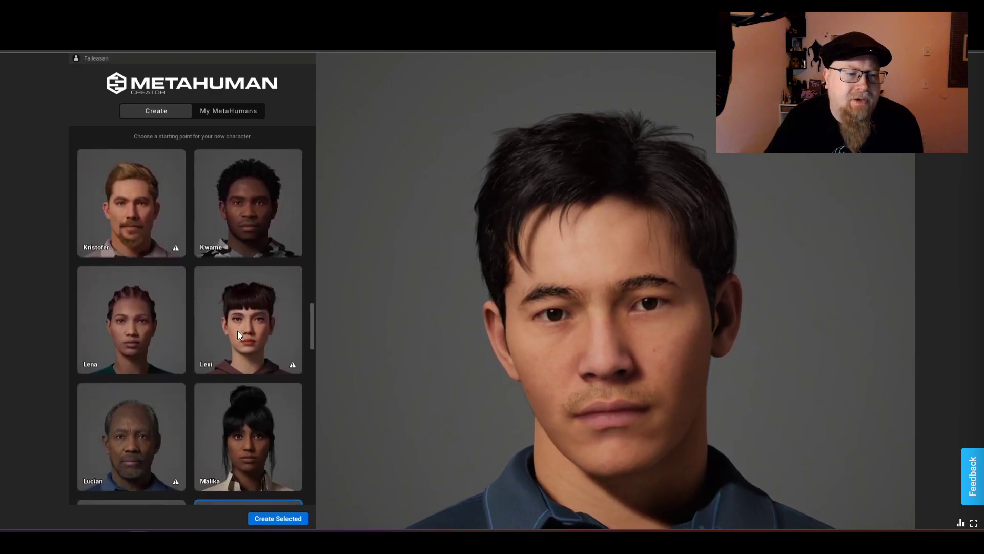
scroll(238, 330, "up", 5)
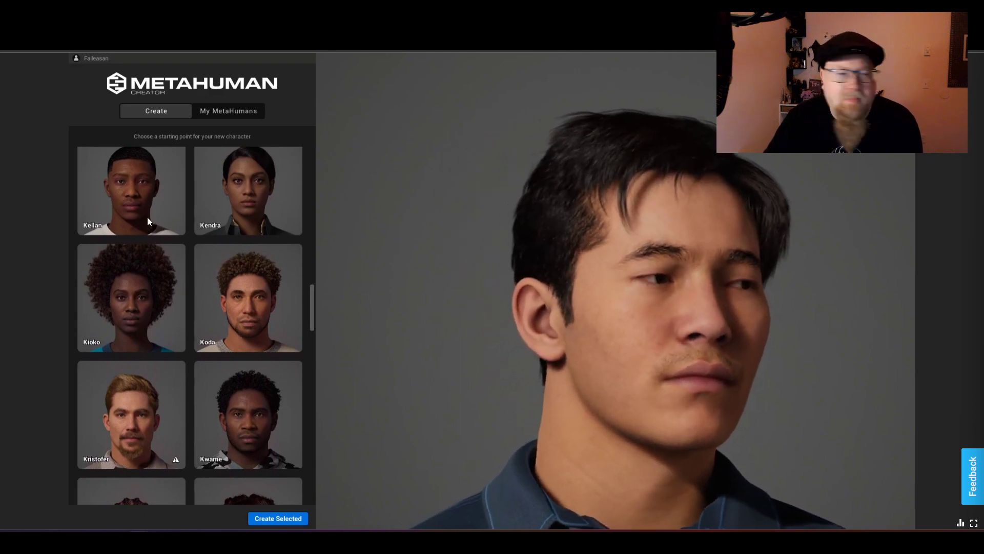
scroll(200, 262, "down", 5)
scroll(200, 264, "up", 3)
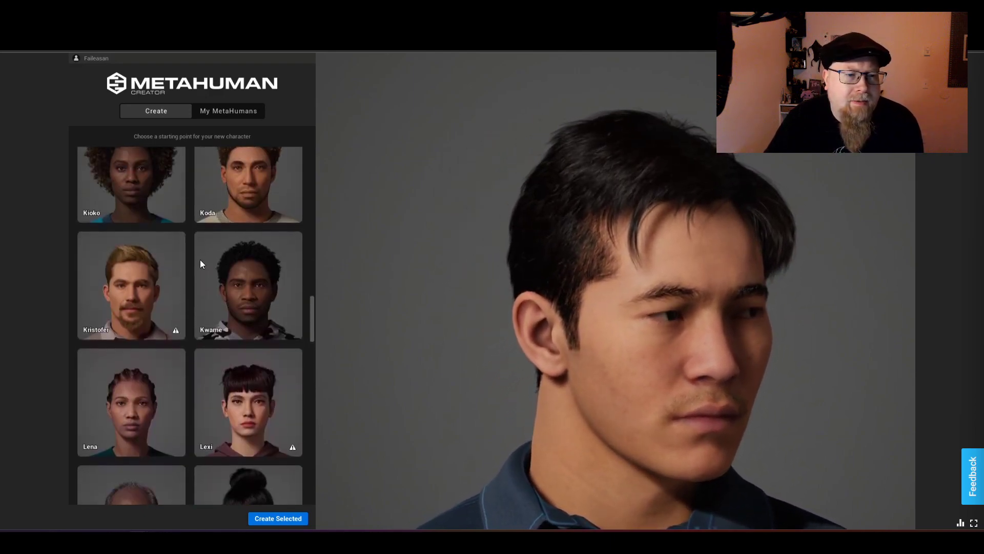
scroll(200, 264, "down", 5)
scroll(200, 264, "down", 6)
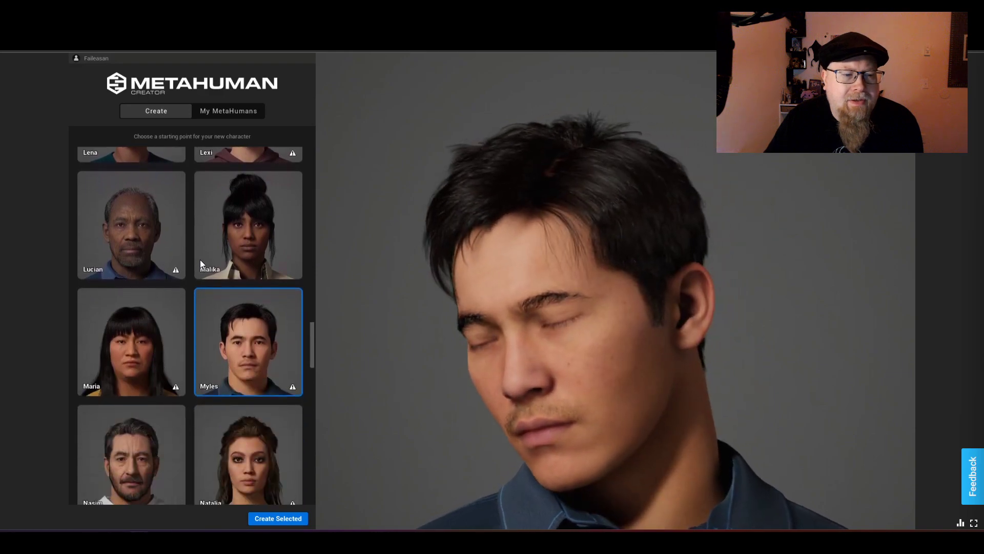
scroll(202, 270, "down", 9)
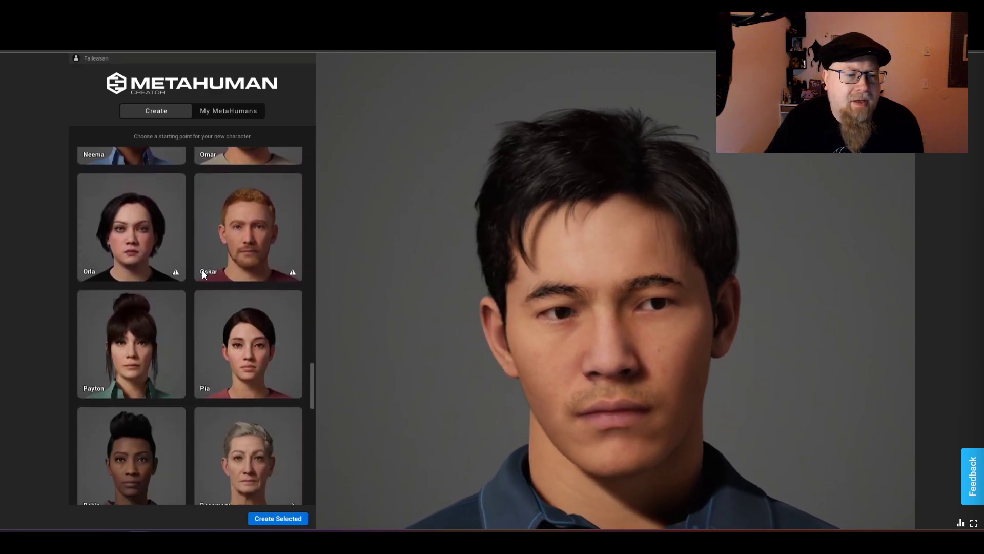
scroll(203, 273, "down", 7)
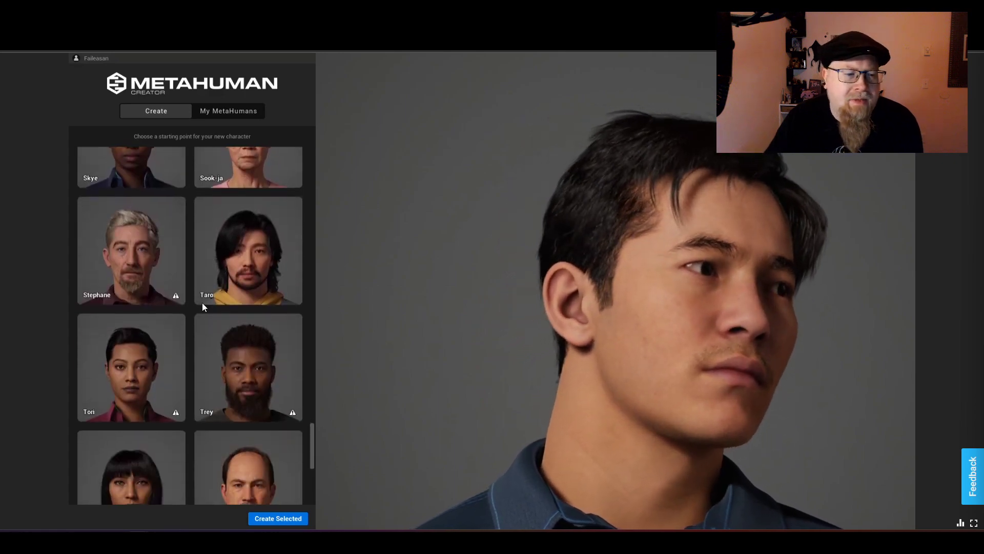
scroll(203, 306, "down", 9)
scroll(204, 312, "down", 1)
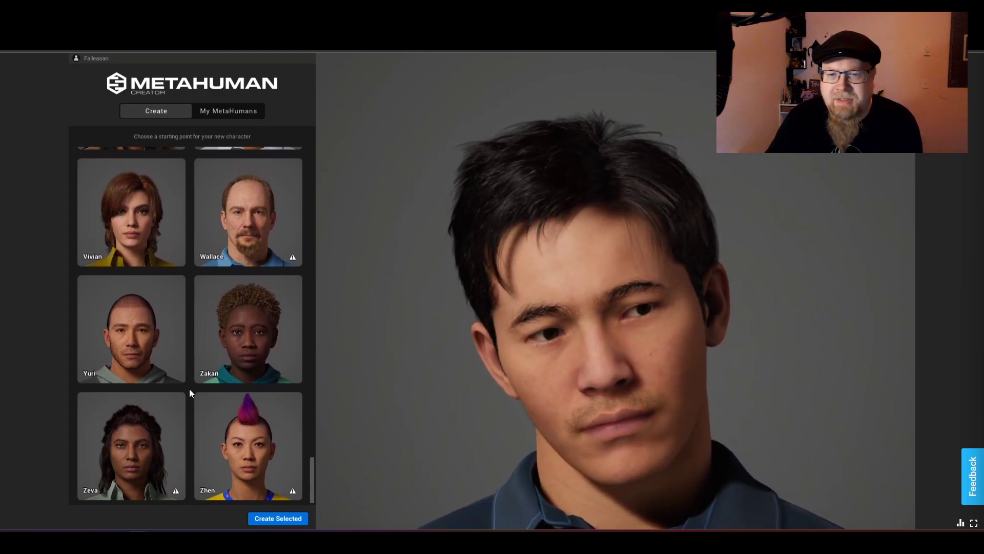
Review the preset starting characters in reverse order, from the end of the list back to the first ones.
scroll(189, 389, "up", 5)
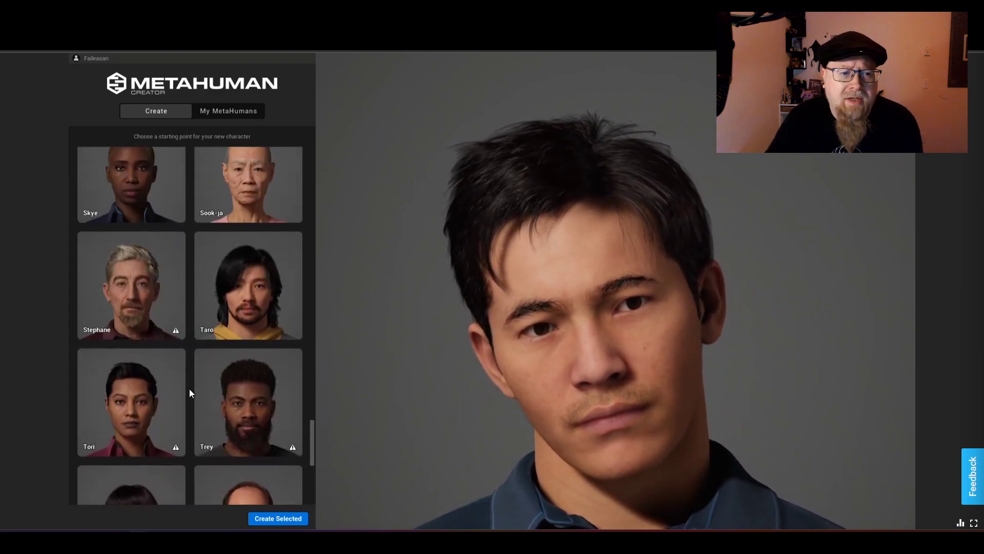
scroll(189, 393, "up", 3)
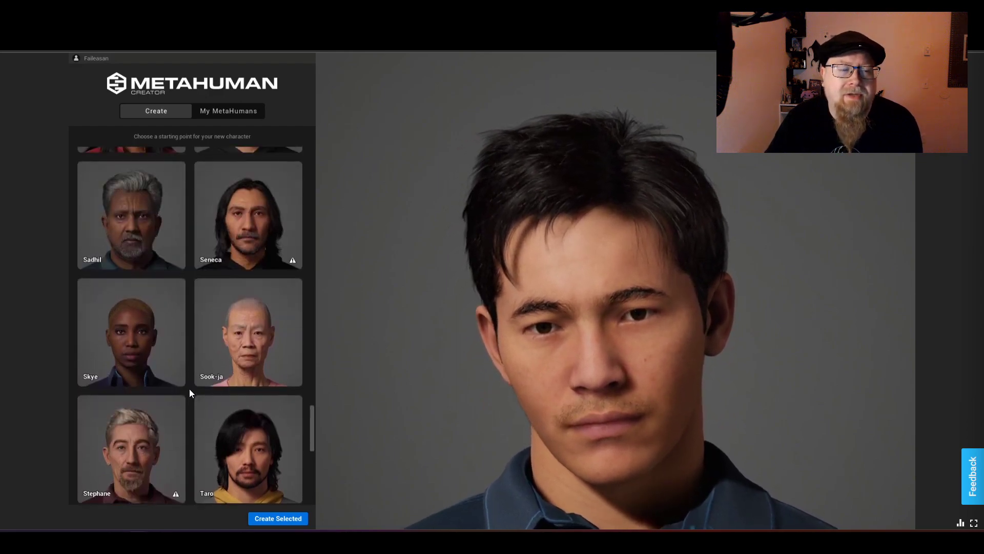
scroll(189, 393, "up", 5)
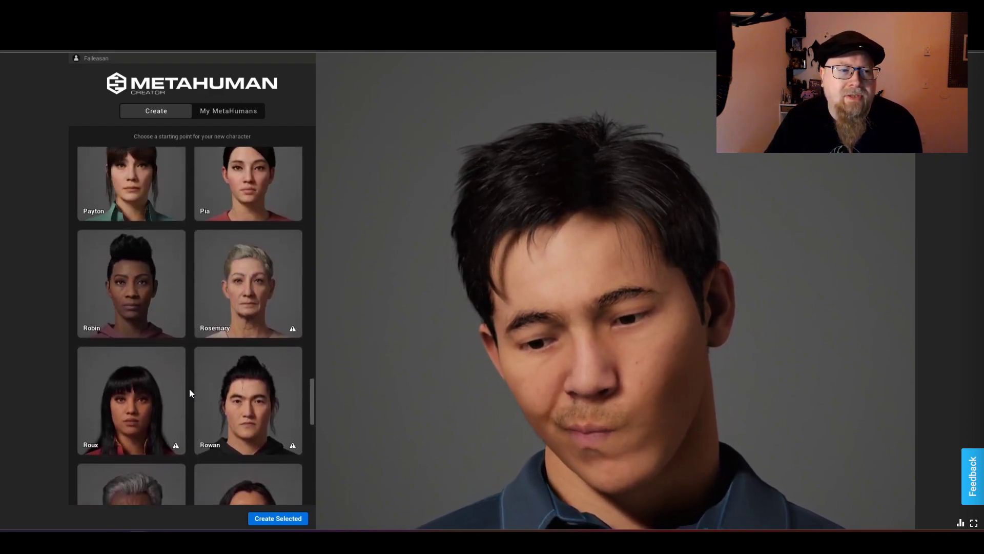
scroll(190, 393, "up", 2)
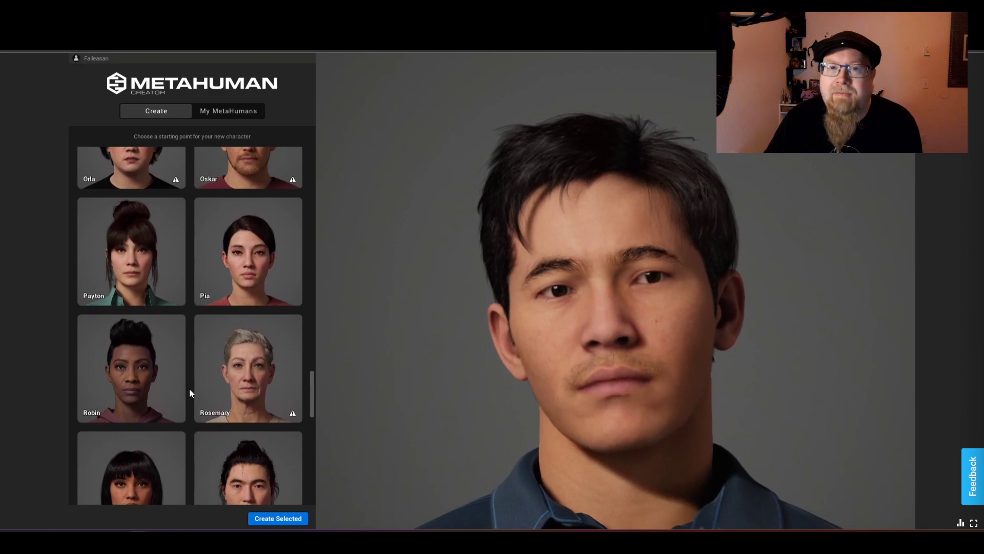
scroll(189, 391, "up", 6)
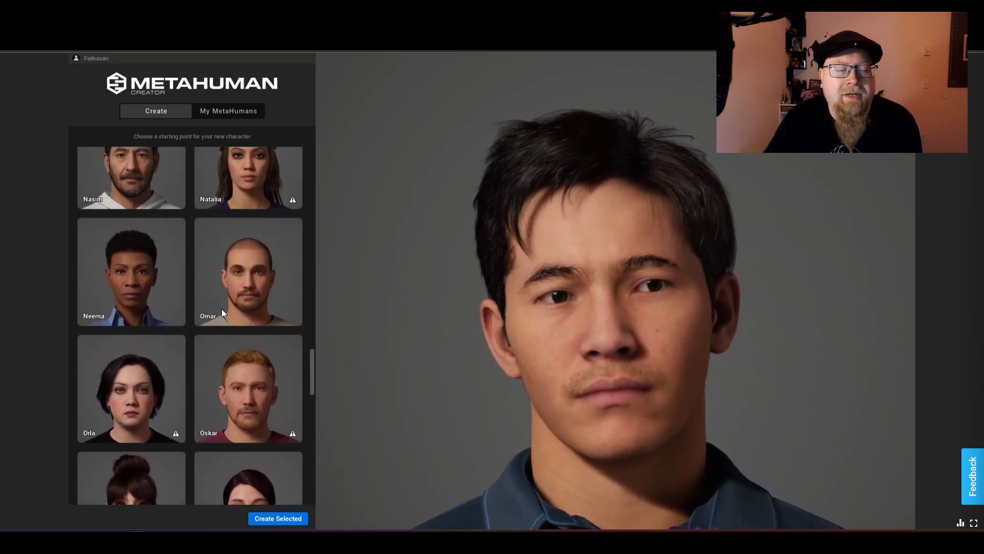
scroll(222, 309, "up", 5)
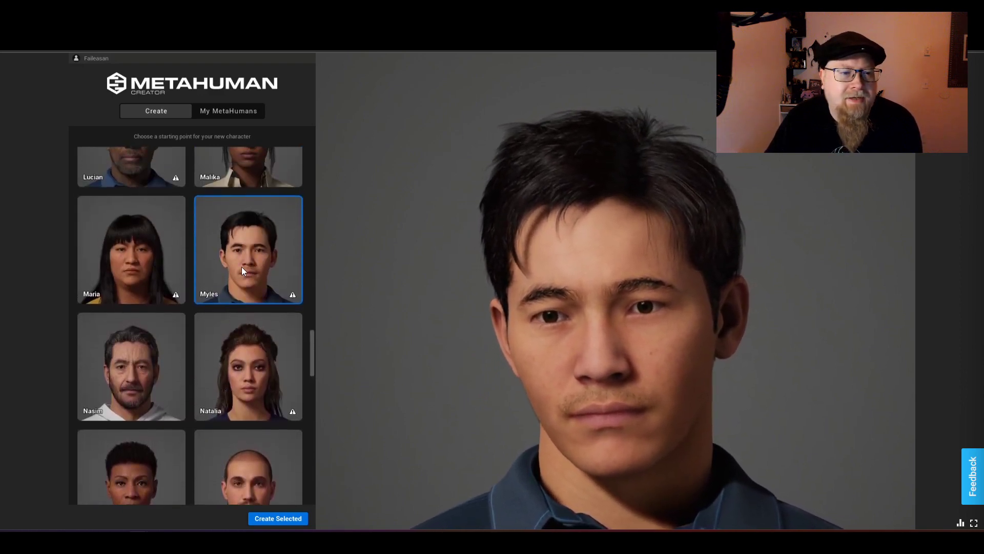
scroll(241, 270, "up", 7)
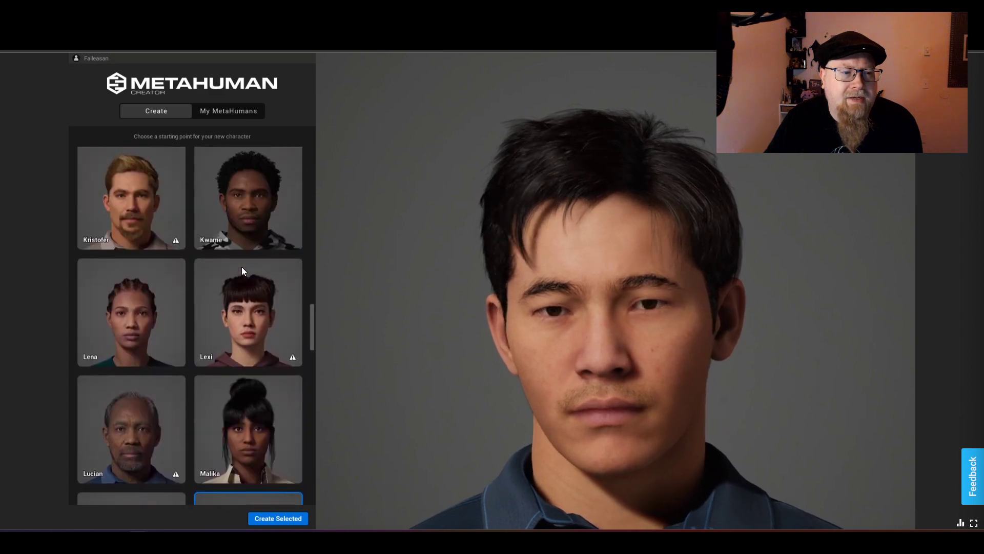
scroll(243, 268, "up", 7)
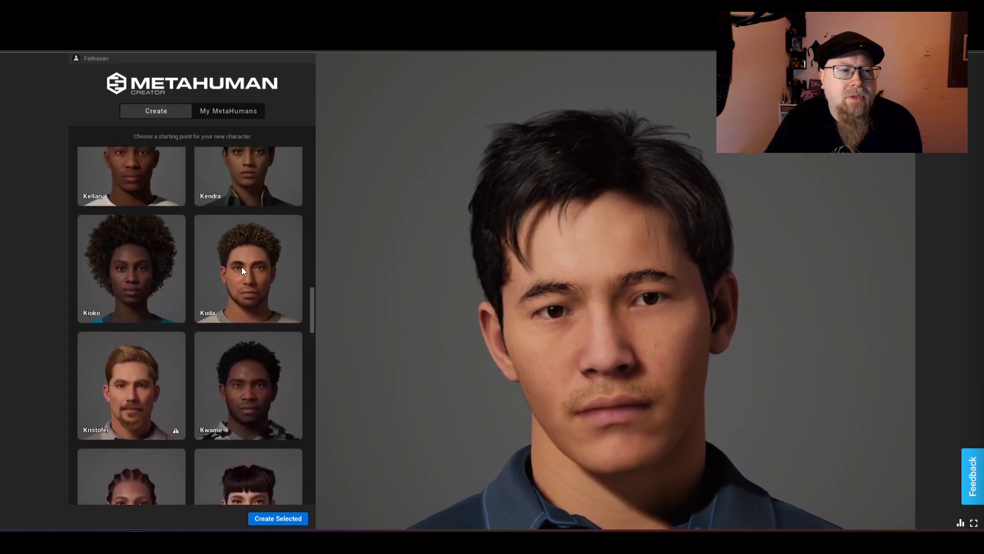
scroll(242, 270, "up", 5)
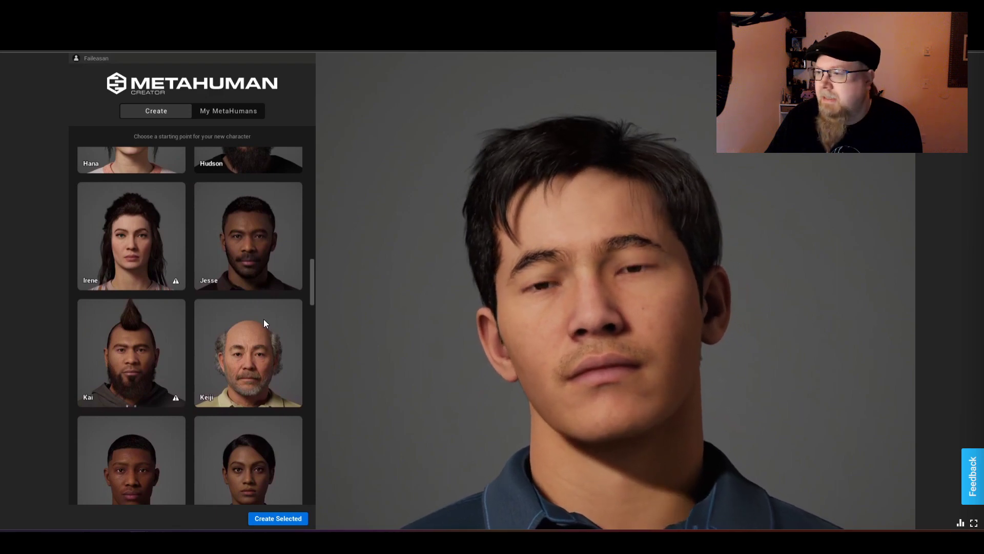
scroll(263, 319, "up", 9)
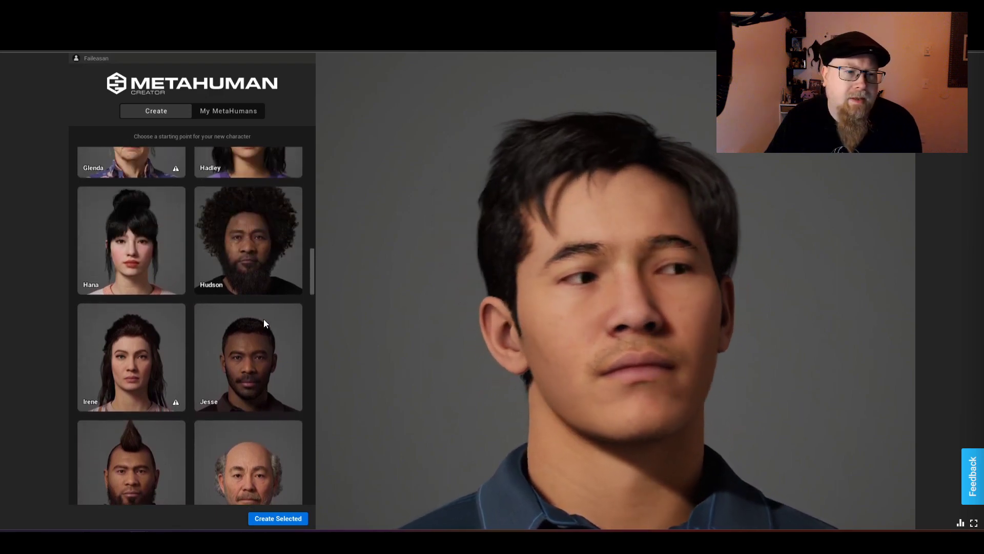
scroll(264, 320, "up", 7)
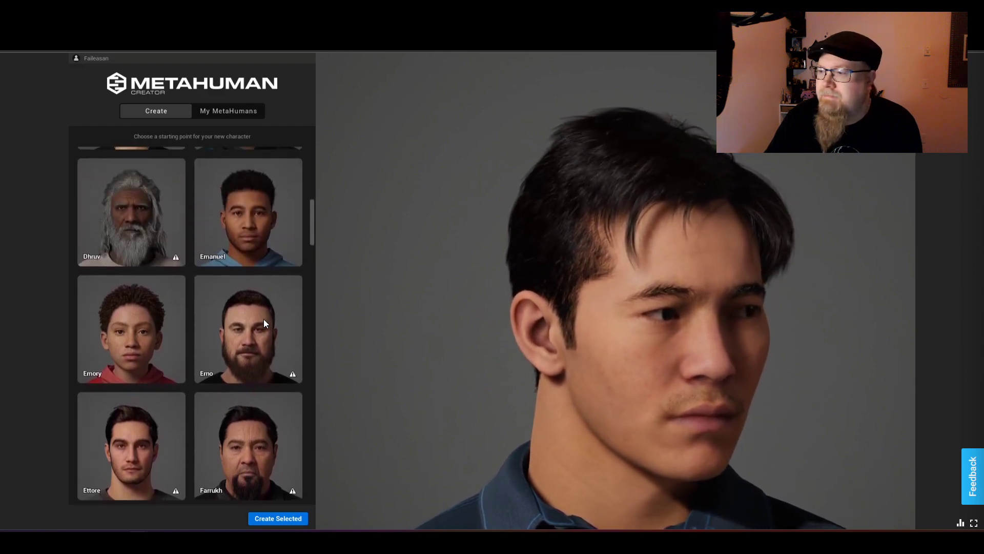
scroll(264, 321, "up", 3)
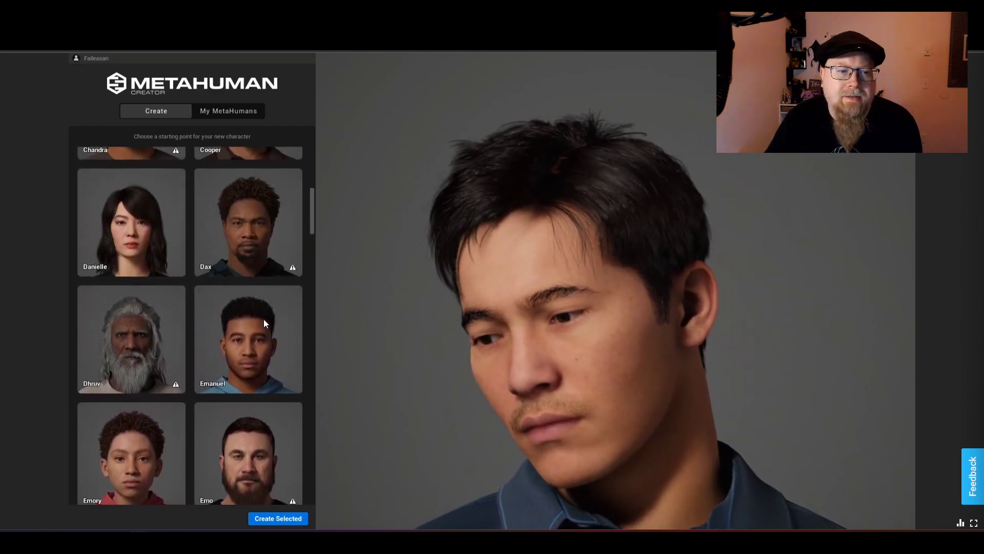
scroll(265, 323, "up", 3)
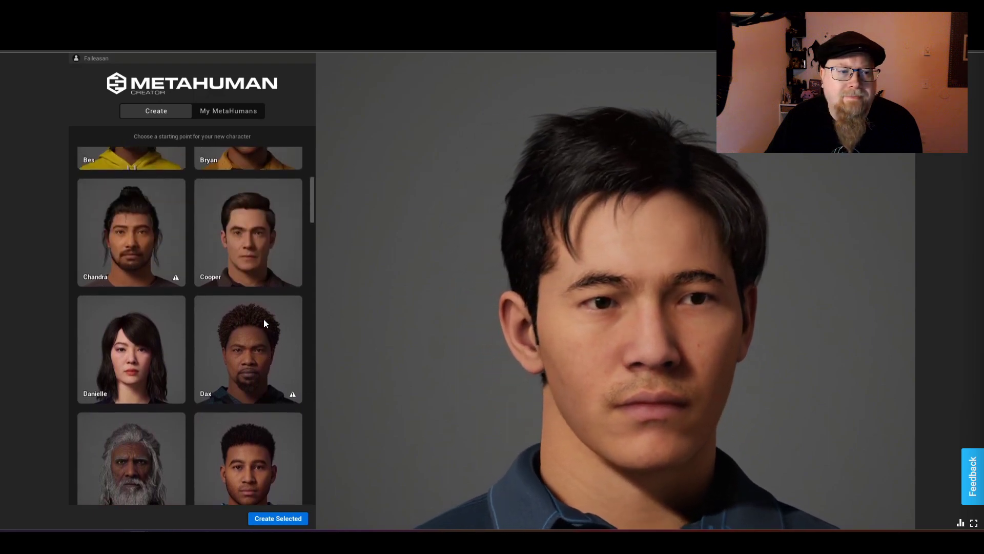
scroll(264, 320, "up", 3)
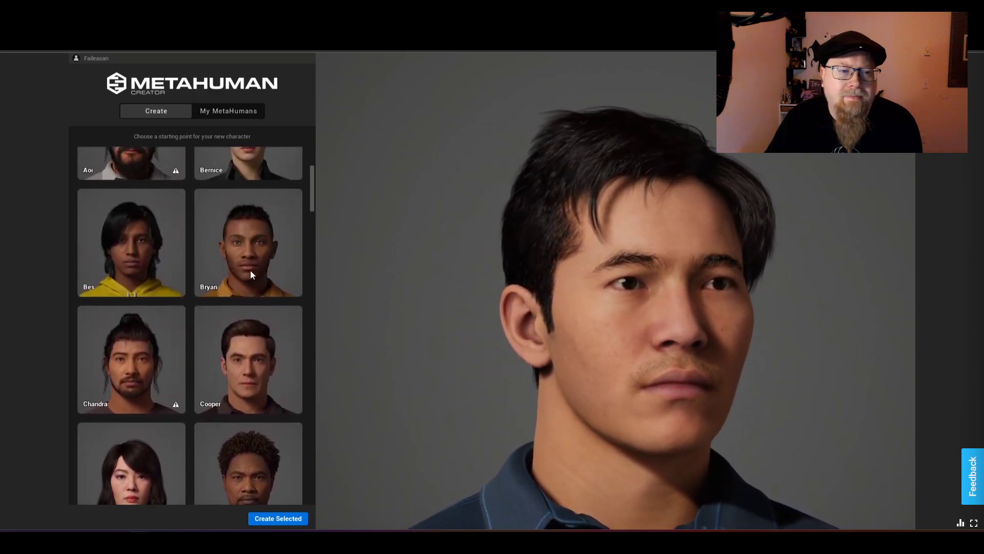
scroll(244, 291, "up", 5)
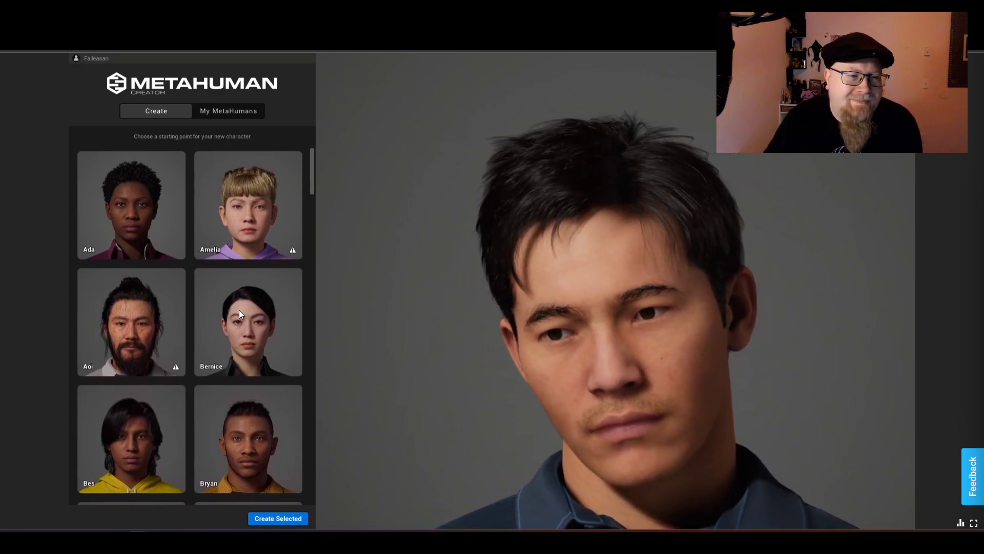
Examine the preset starting characters once more, from Ada at the beginning through to Zhen at the end.
scroll(237, 309, "down", 5)
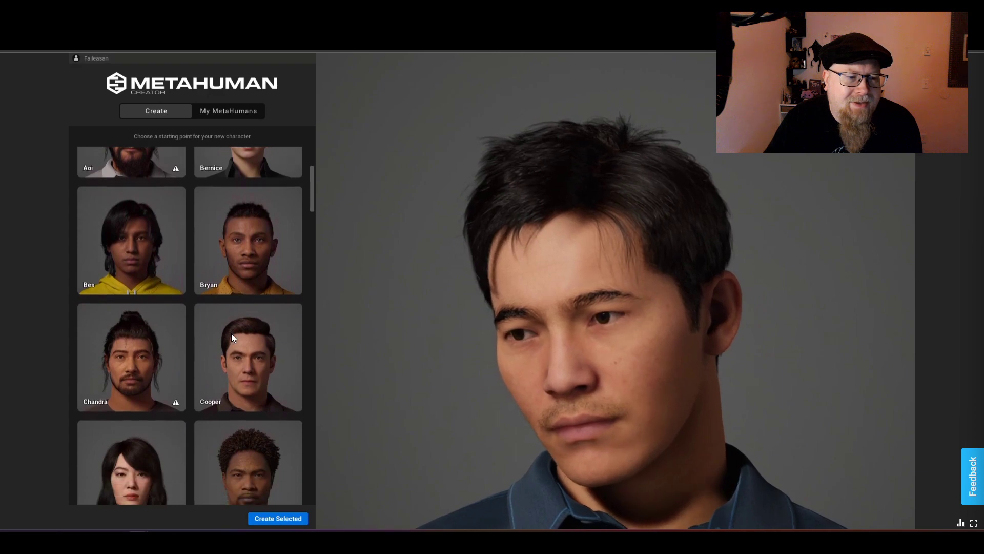
scroll(232, 336, "down", 4)
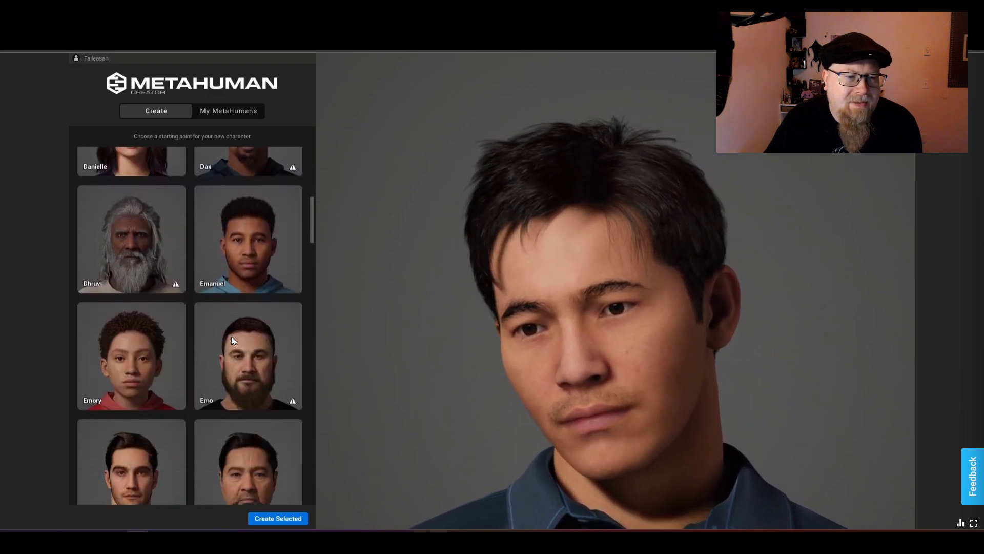
scroll(232, 336, "down", 3)
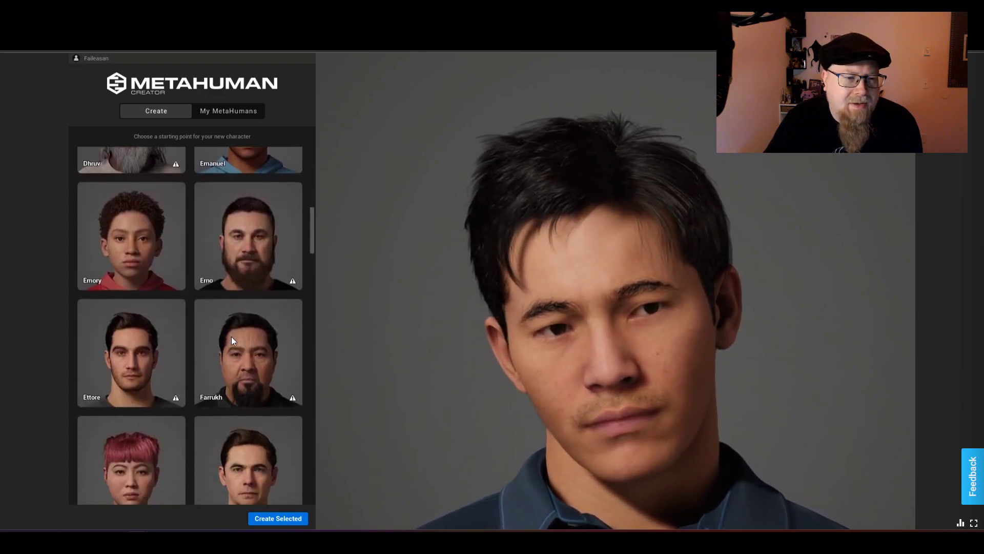
scroll(231, 337, "up", 6)
scroll(232, 336, "down", 2)
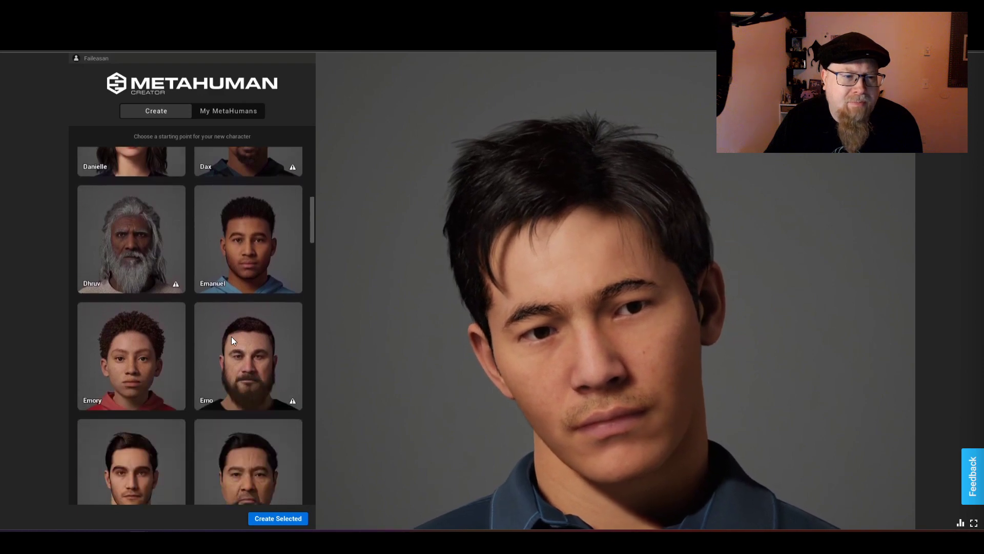
scroll(235, 349, "down", 5)
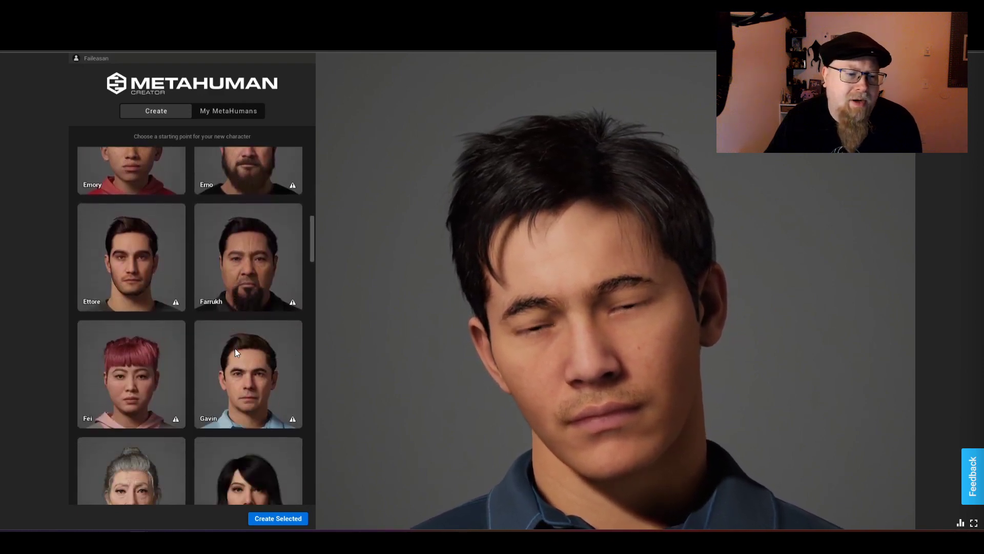
scroll(235, 352, "down", 6)
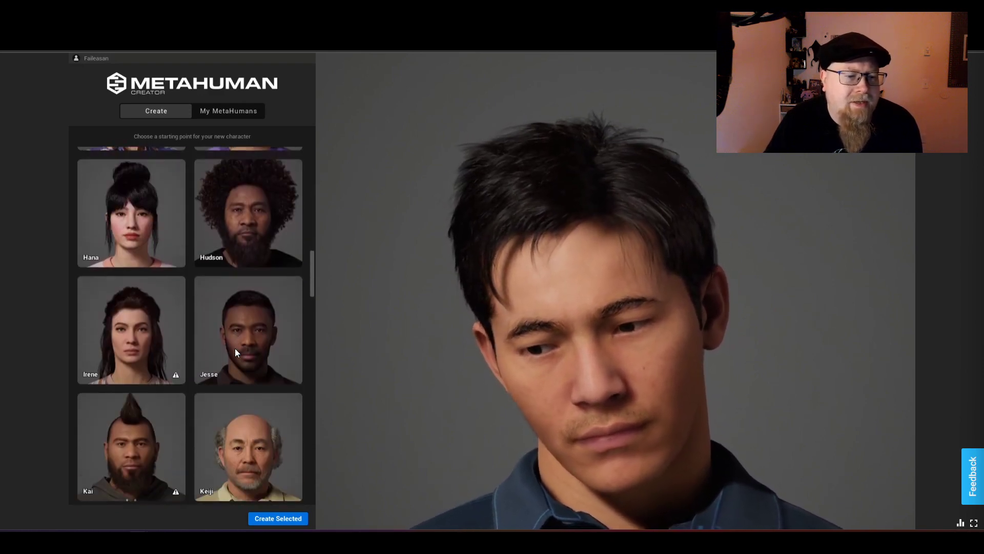
scroll(236, 352, "down", 6)
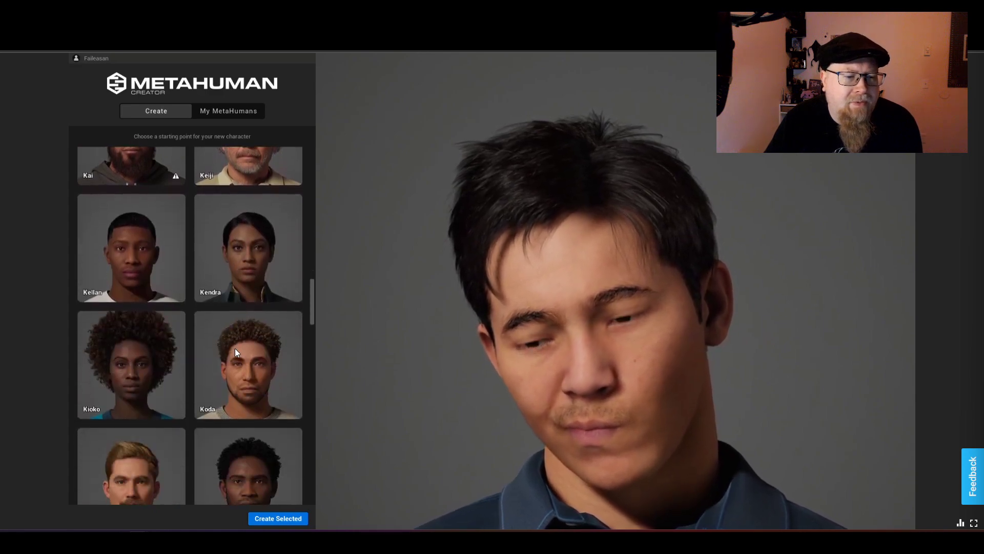
scroll(236, 351, "down", 1)
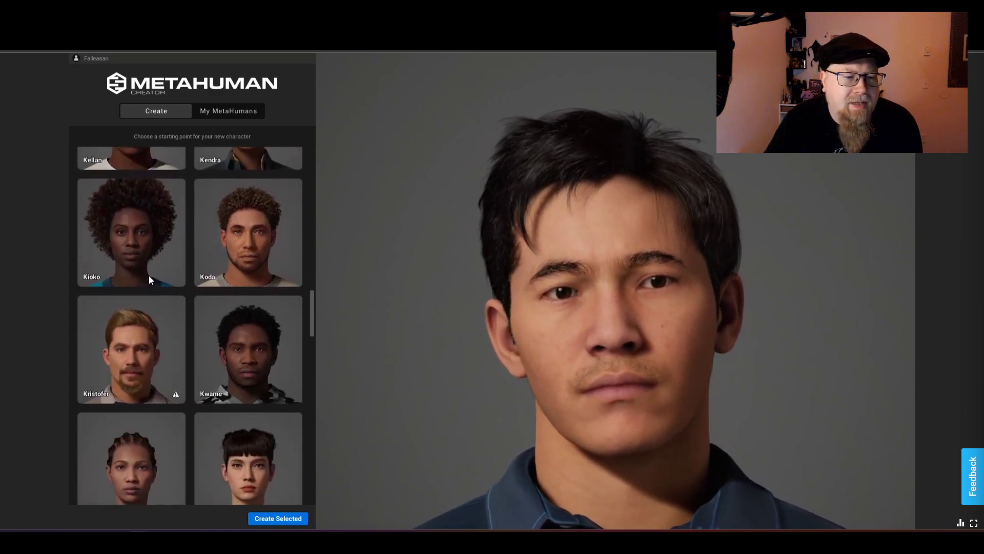
scroll(212, 290, "down", 6)
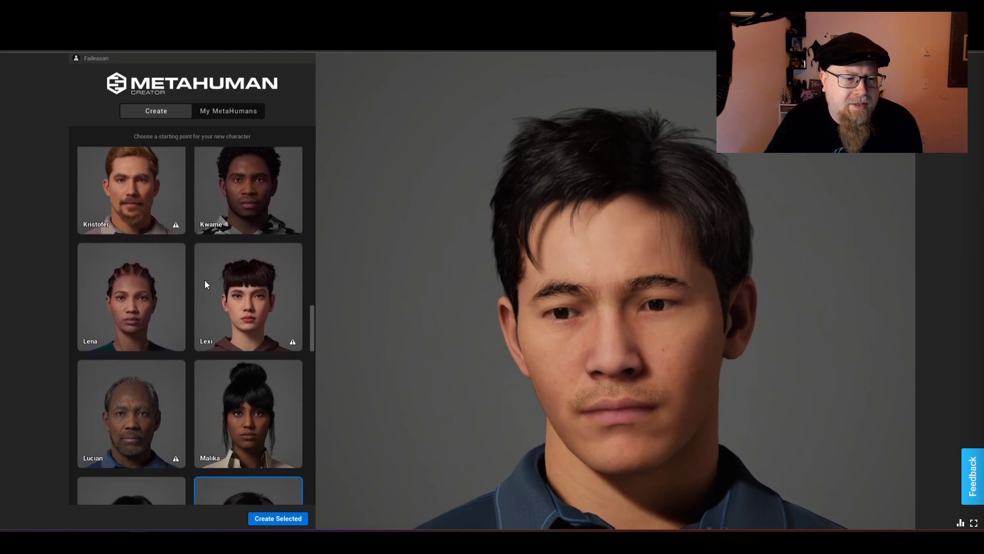
scroll(209, 291, "down", 2)
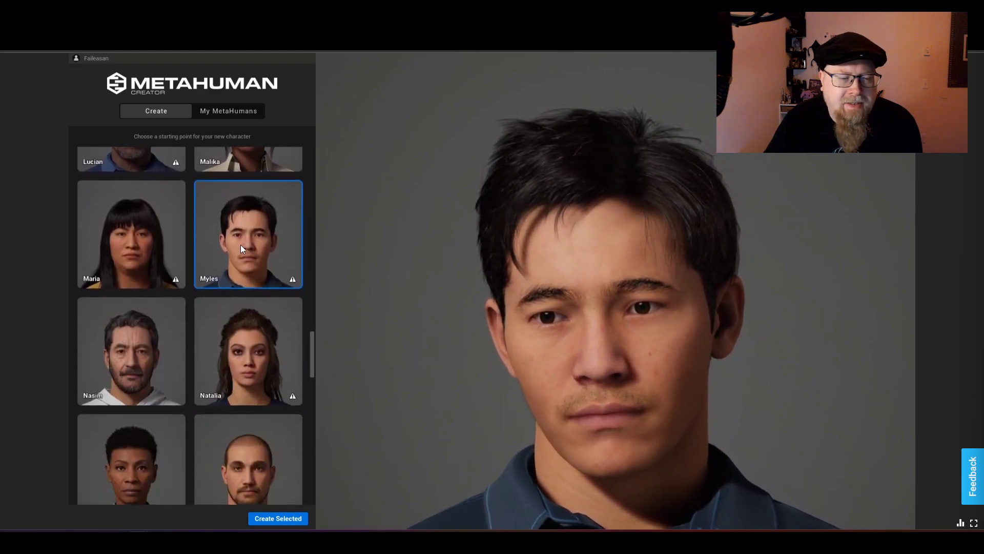
scroll(205, 303, "down", 6)
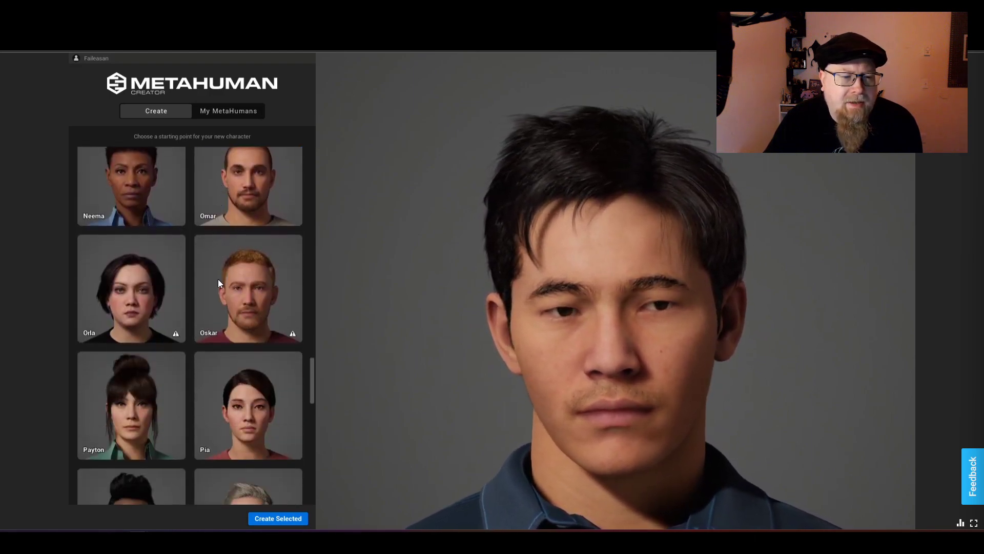
scroll(217, 282, "down", 3)
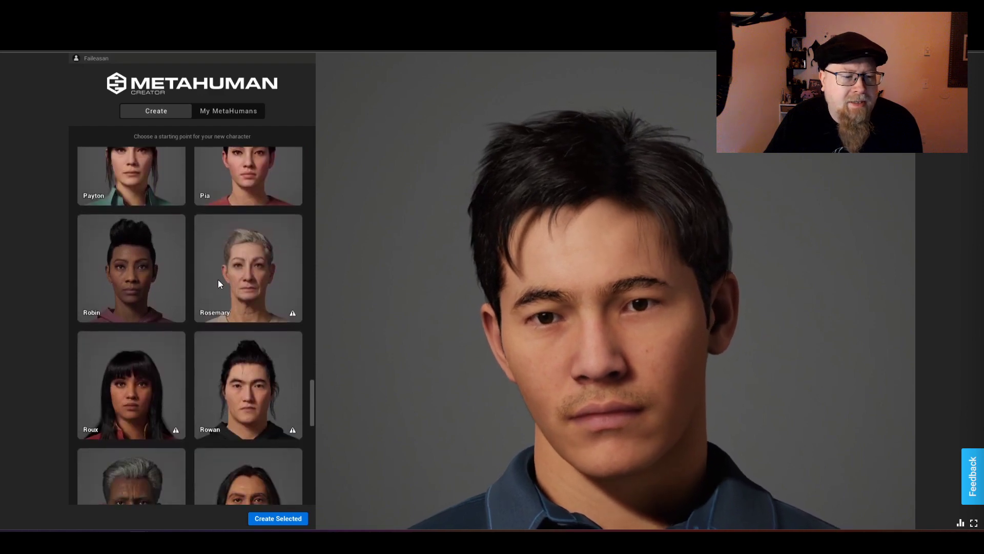
scroll(221, 318, "down", 2)
scroll(220, 318, "down", 7)
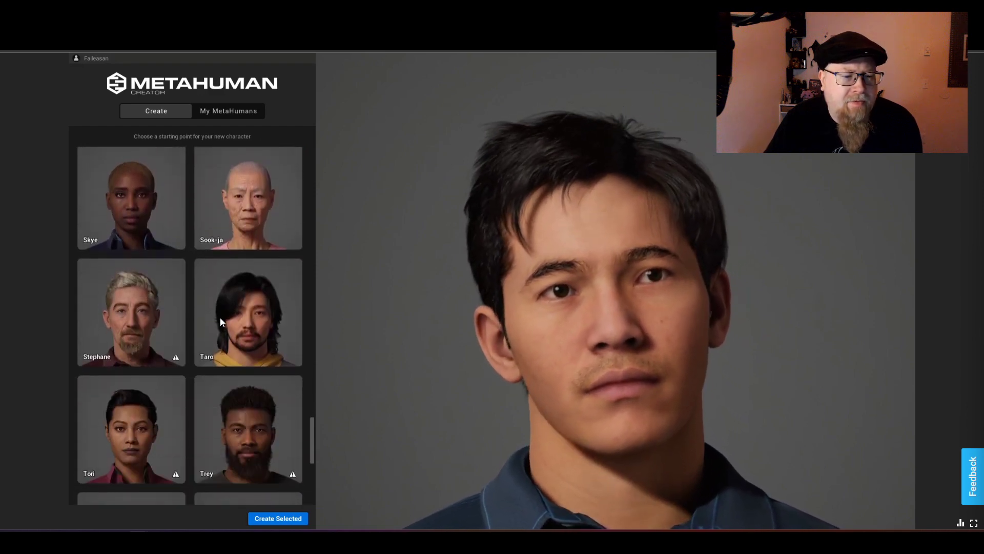
scroll(219, 390, "down", 5)
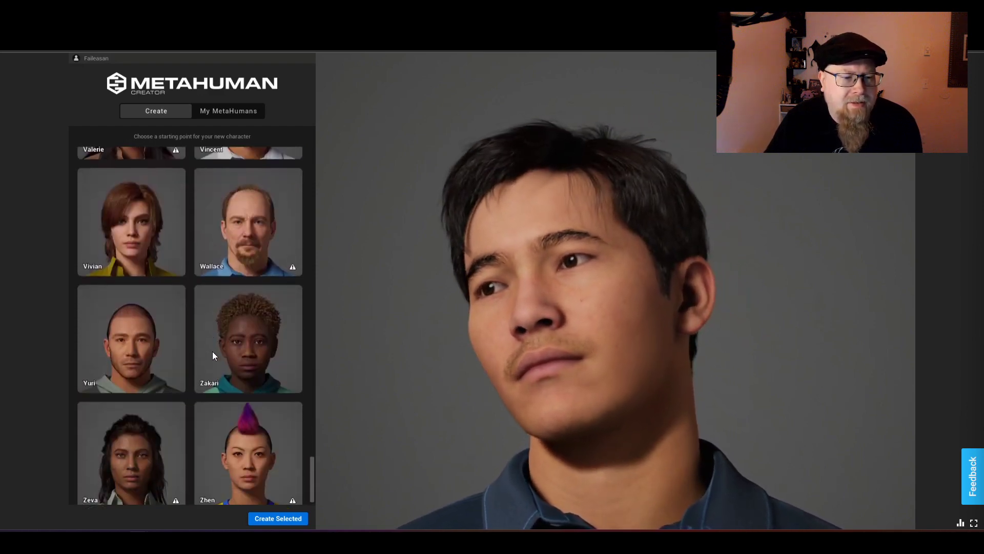
Look back over the preset characters from the end of the list up to the Emory and Erno row.
scroll(190, 359, "up", 9)
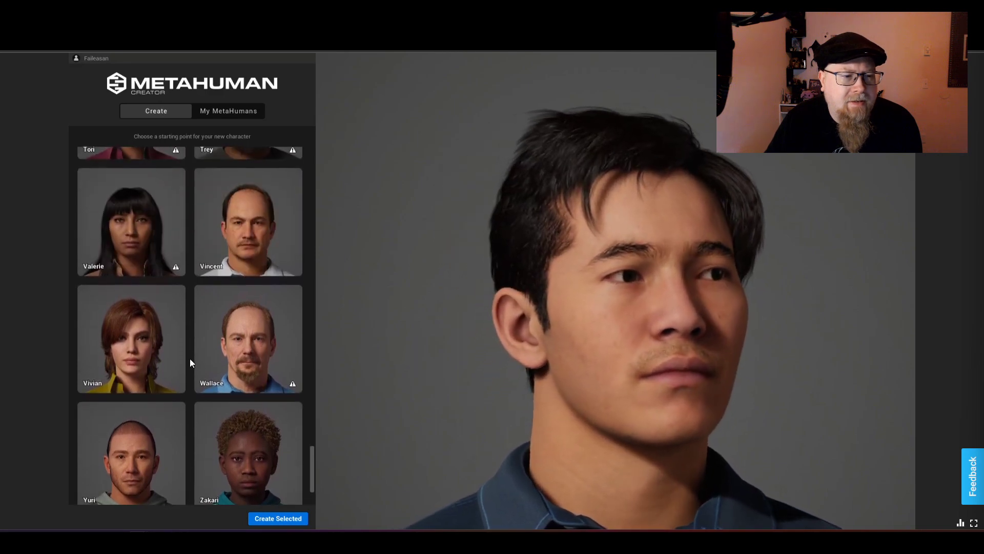
scroll(190, 358, "up", 7)
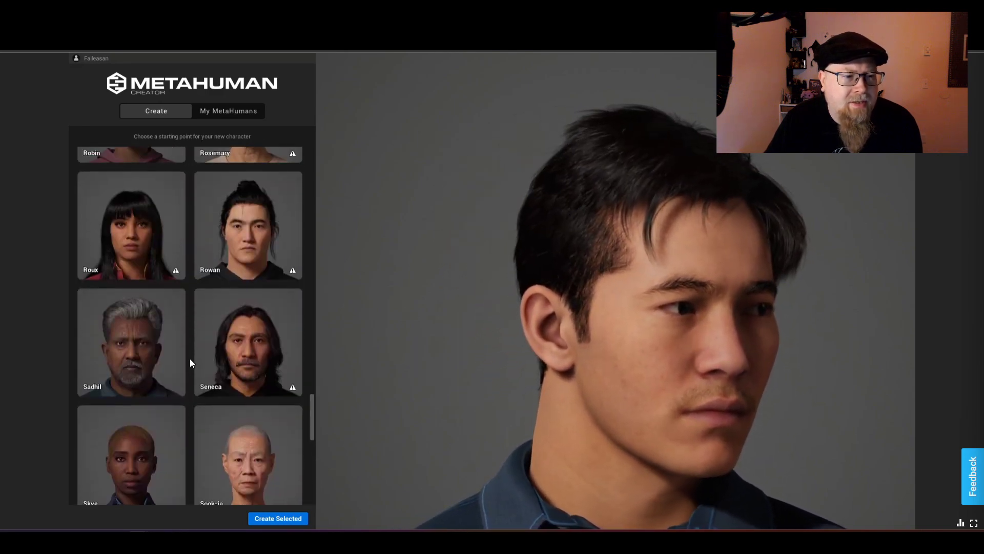
scroll(190, 360, "up", 7)
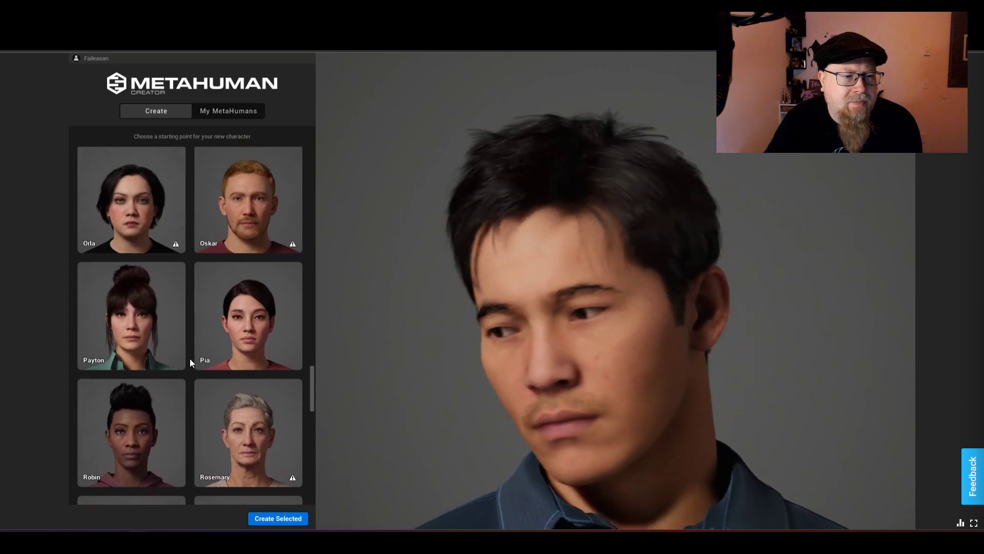
scroll(190, 358, "up", 5)
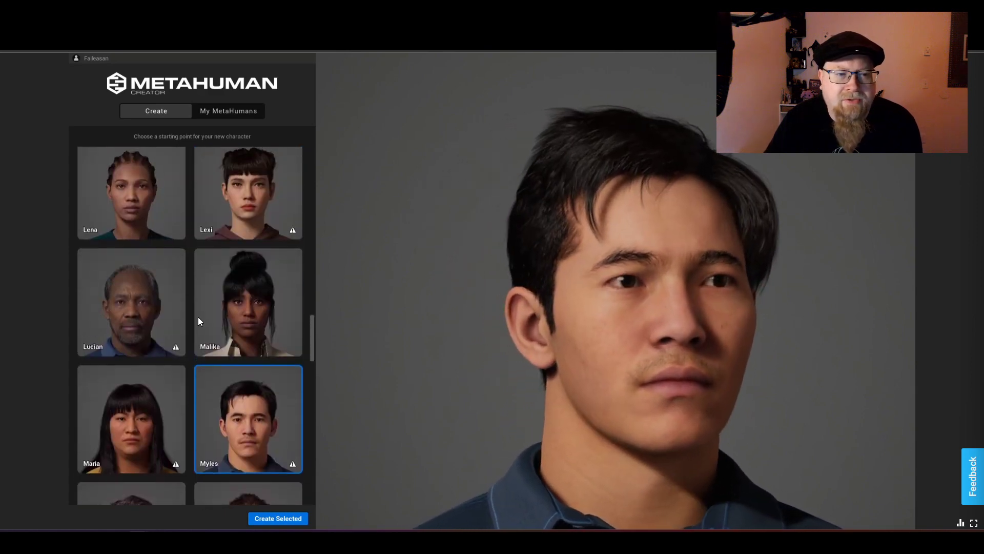
scroll(197, 317, "up", 4)
scroll(198, 316, "up", 4)
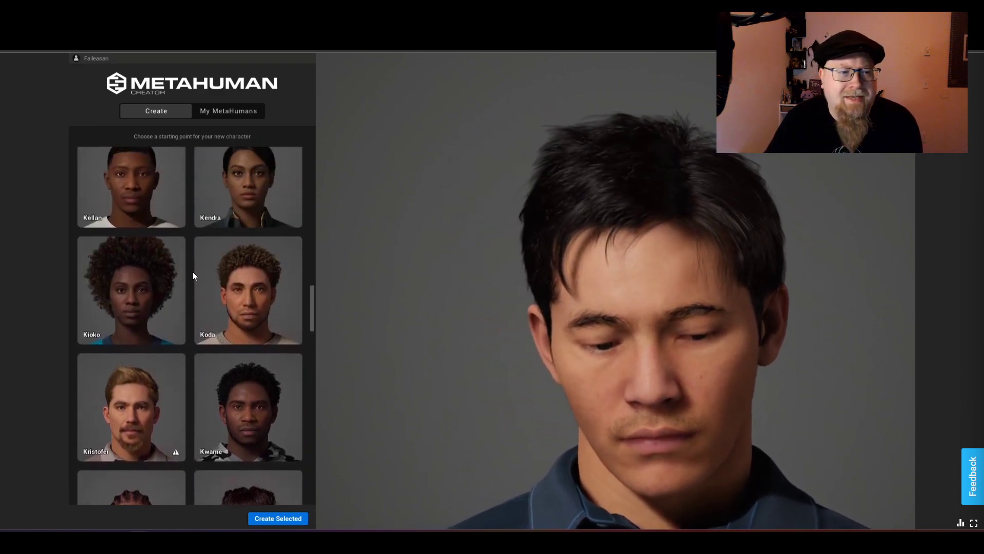
scroll(193, 275, "up", 2)
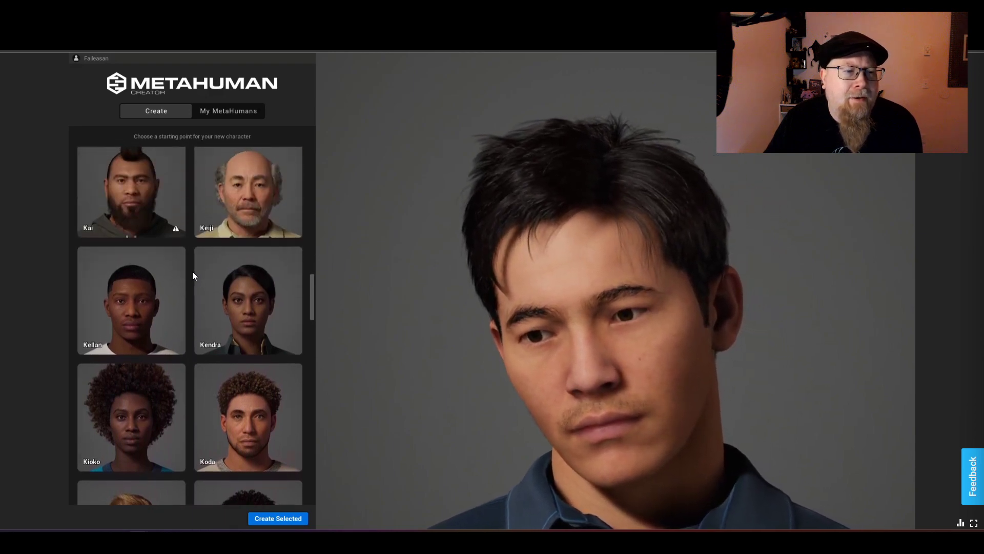
scroll(193, 275, "up", 1)
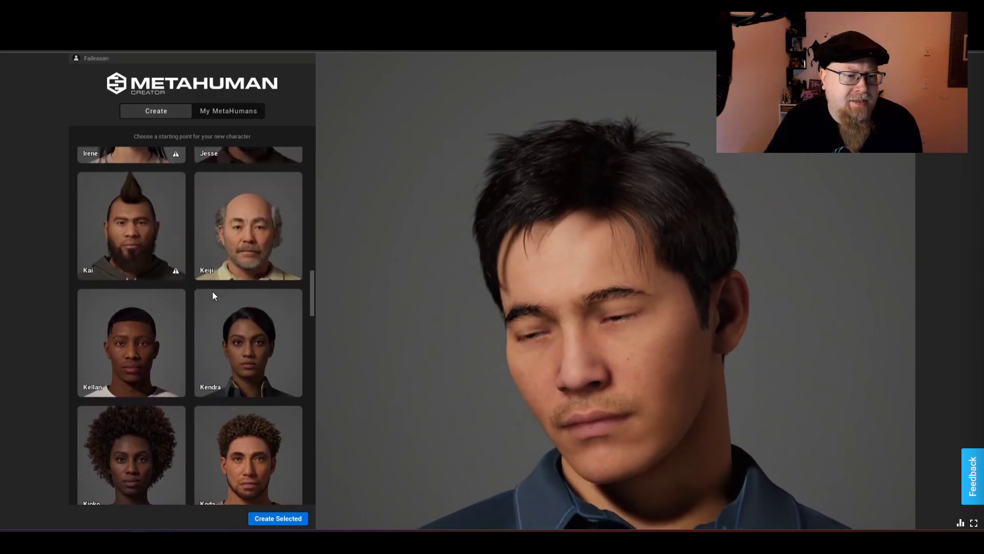
scroll(192, 289, "up", 3)
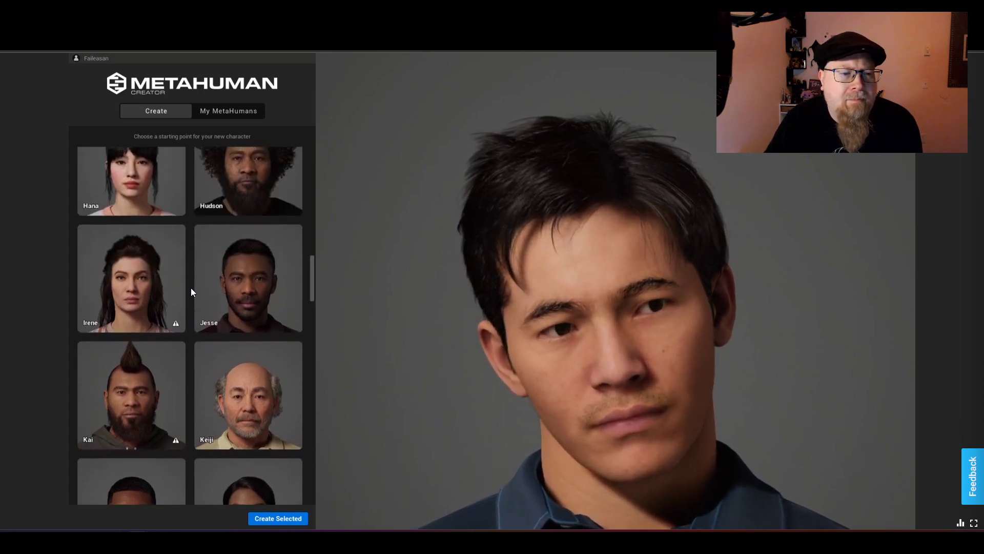
scroll(191, 291, "up", 3)
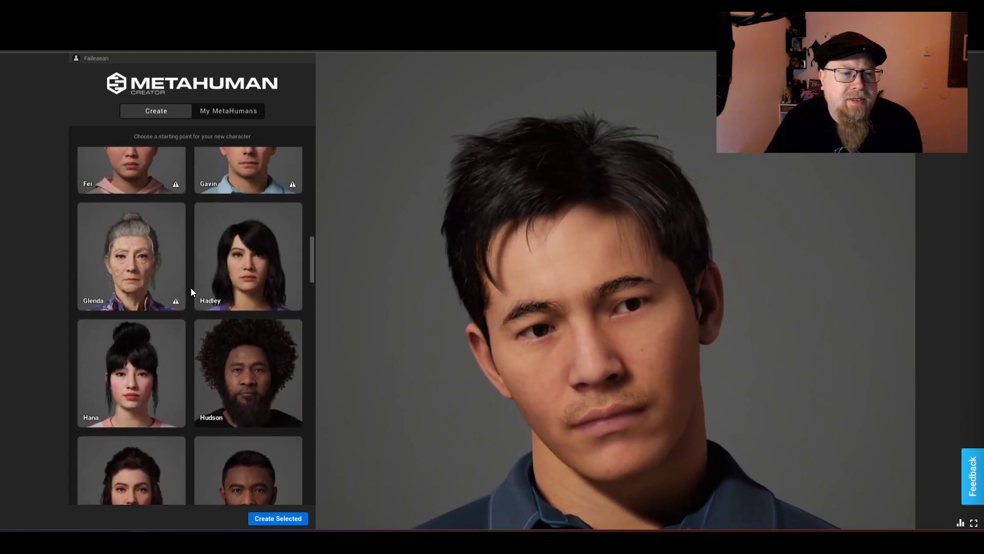
scroll(190, 291, "up", 4)
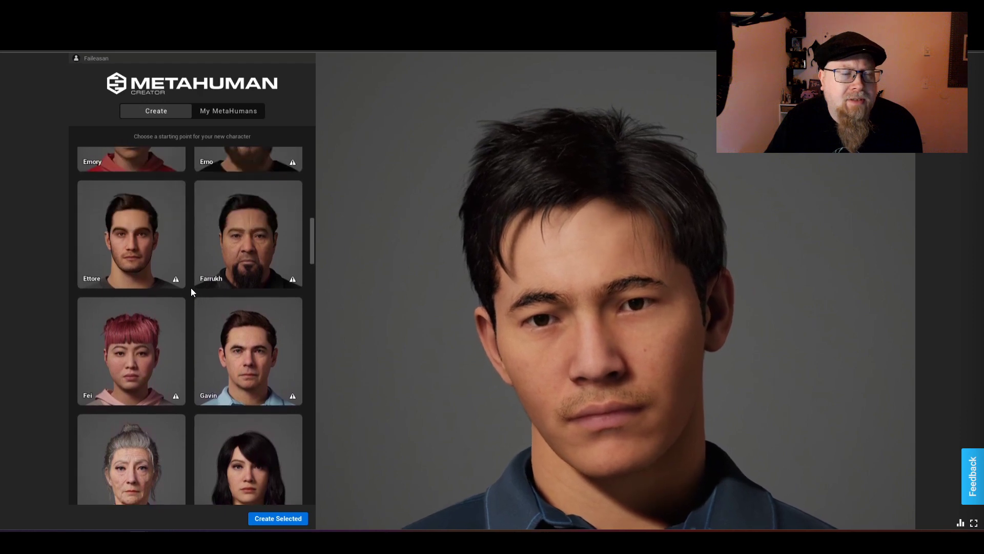
scroll(191, 291, "up", 2)
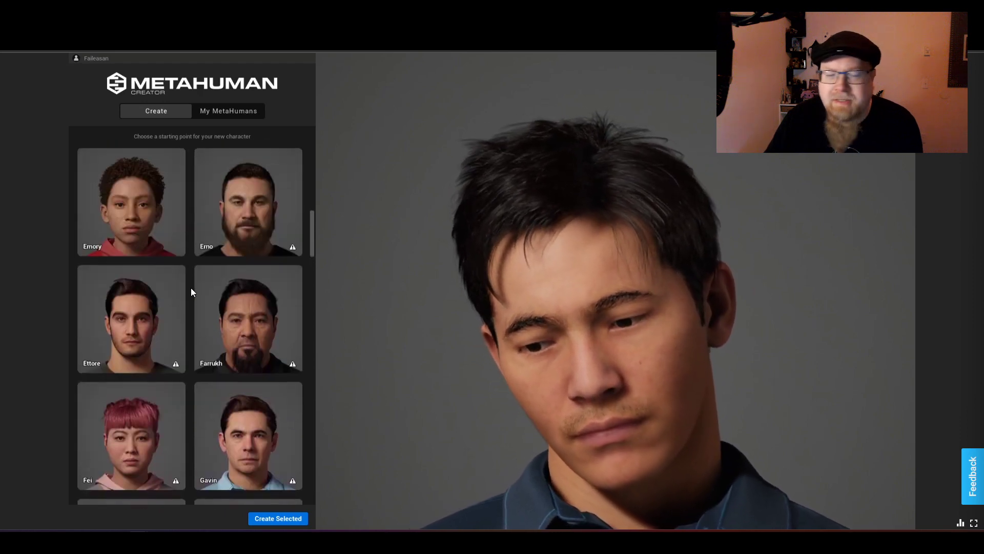
Select the Jesse preset as the starting character to preview his portrait.
scroll(191, 291, "down", 6)
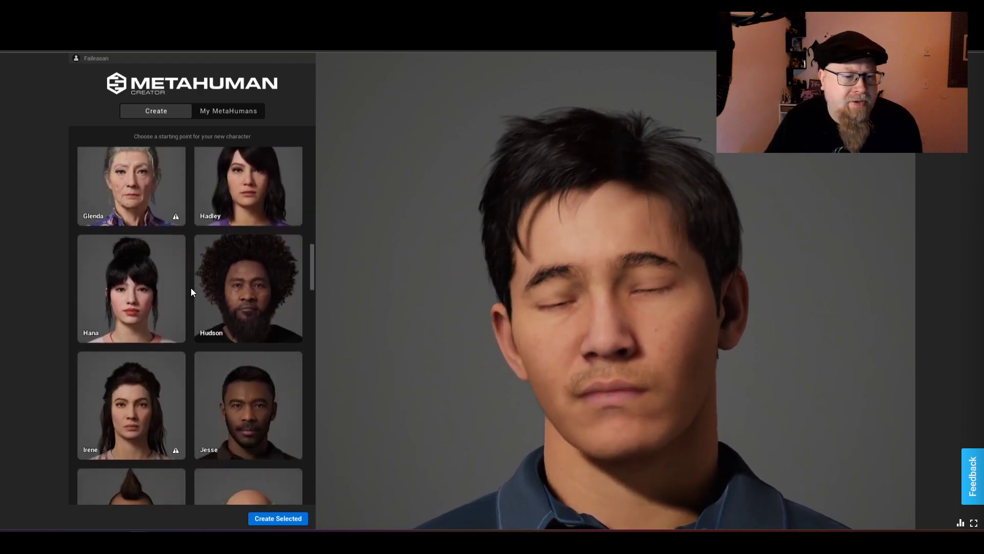
scroll(191, 289, "down", 2)
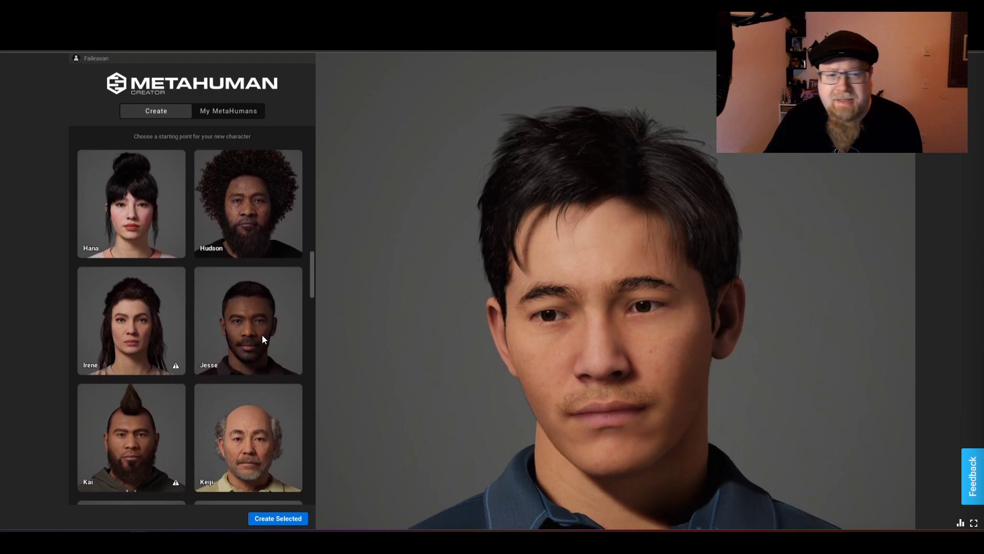
left_click(262, 337)
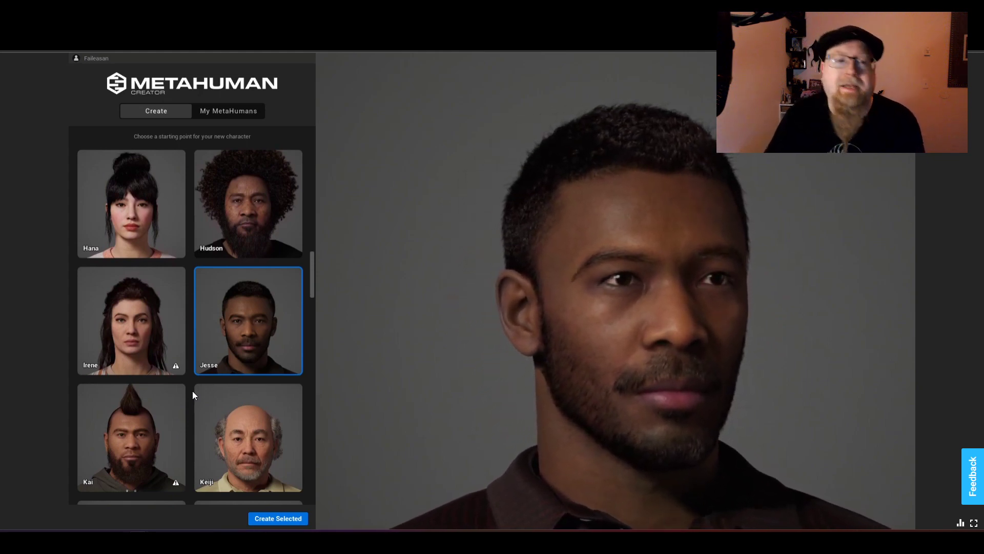
Look over the presets following Jesse as far as Koda, and return through the list to the Danielle and Dax row.
scroll(193, 393, "down", 2)
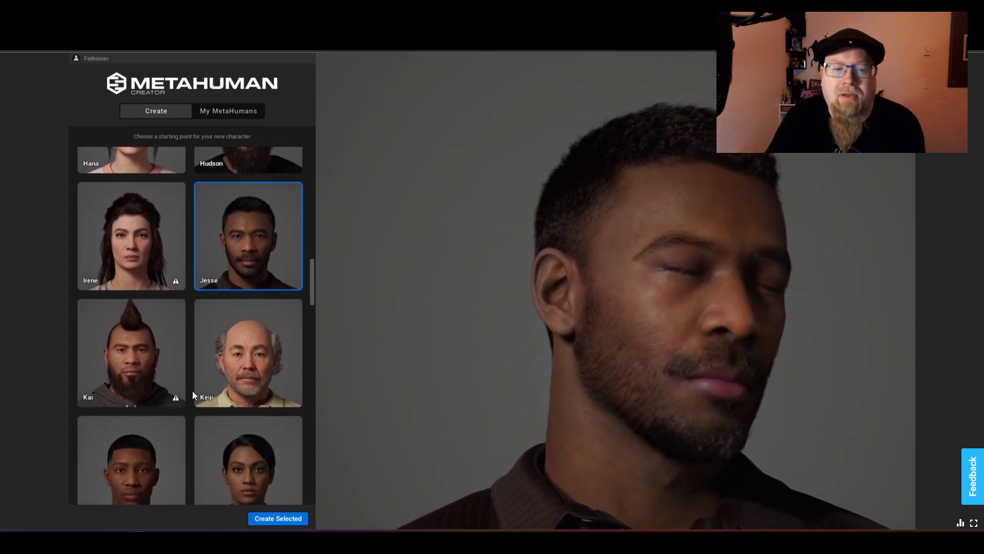
scroll(192, 393, "down", 1)
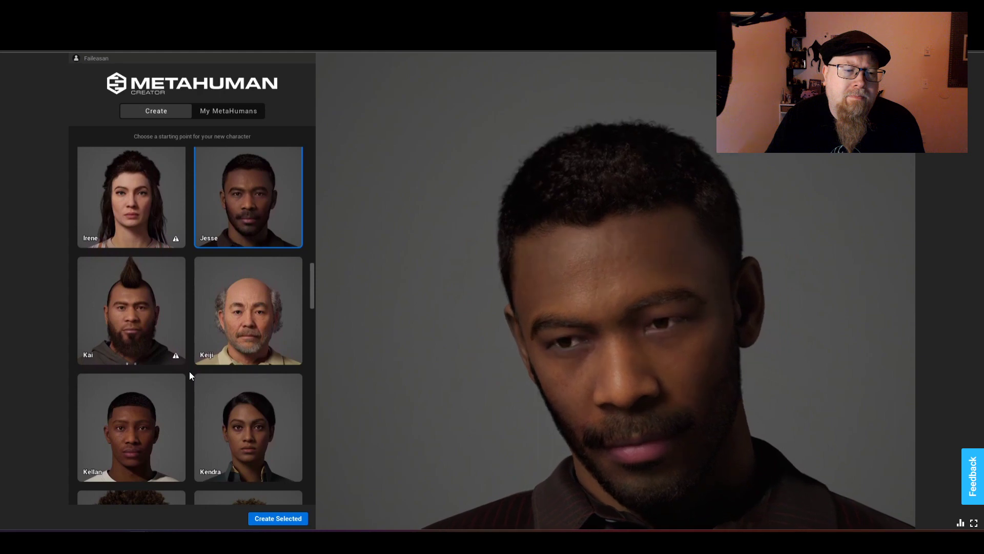
scroll(190, 372, "down", 1)
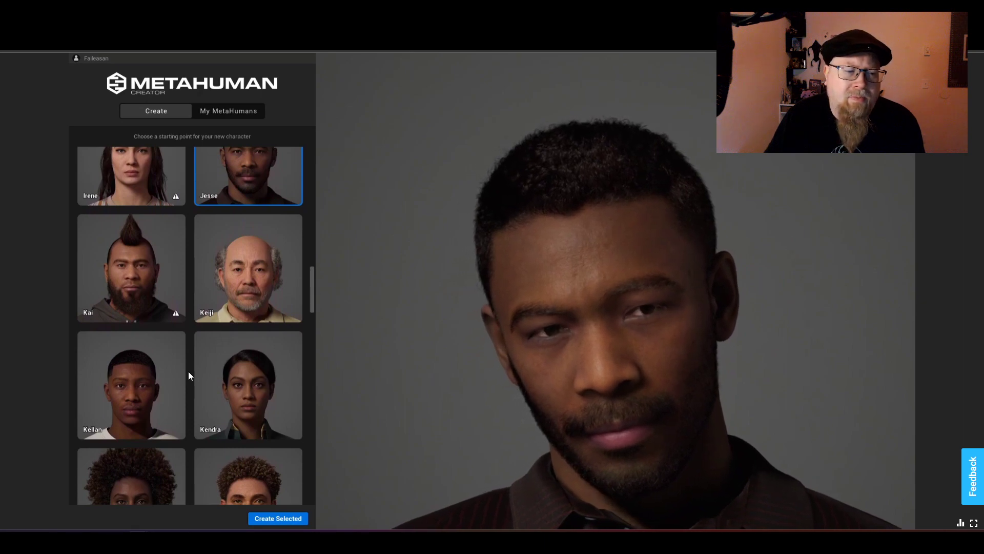
scroll(189, 372, "down", 2)
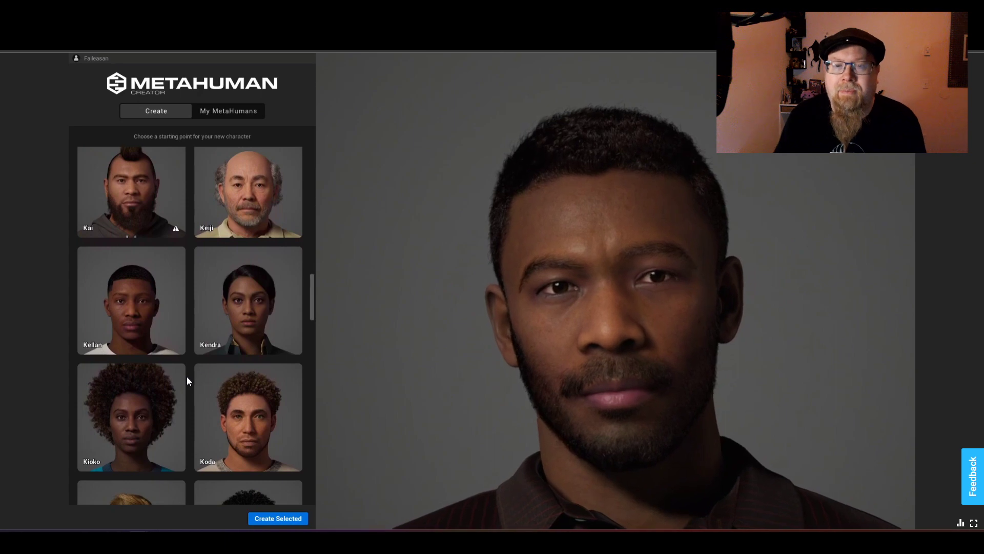
scroll(187, 380, "up", 2)
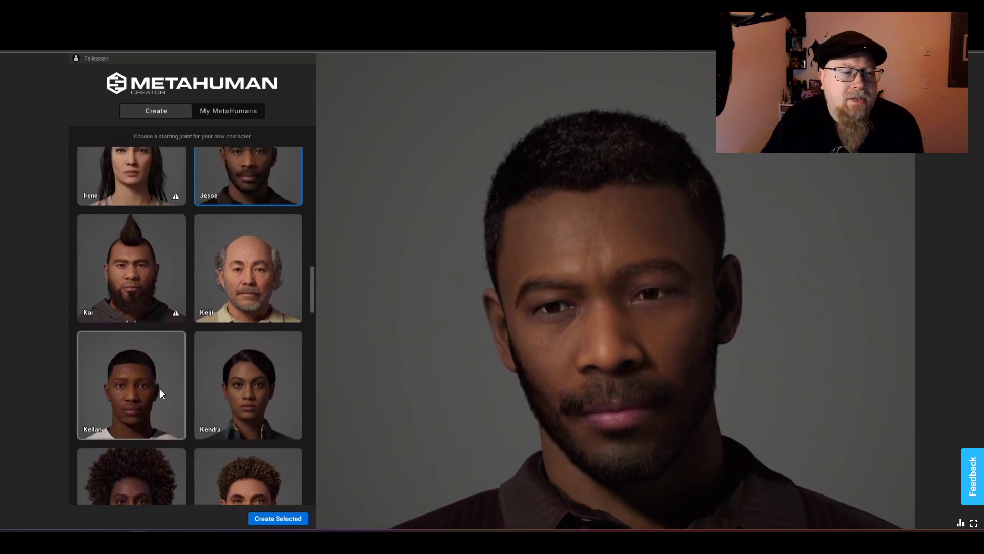
scroll(223, 402, "up", 1)
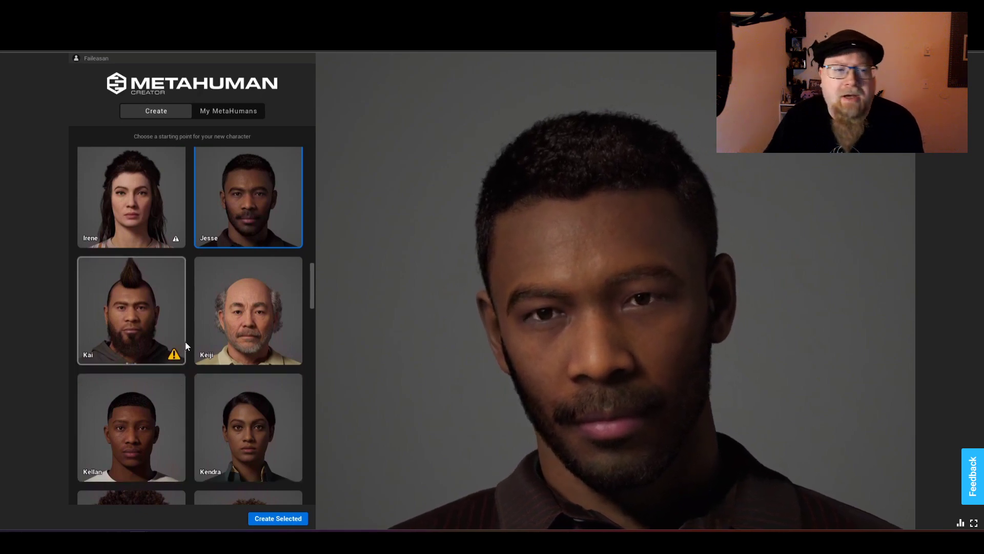
scroll(186, 341, "up", 12)
scroll(186, 341, "up", 3)
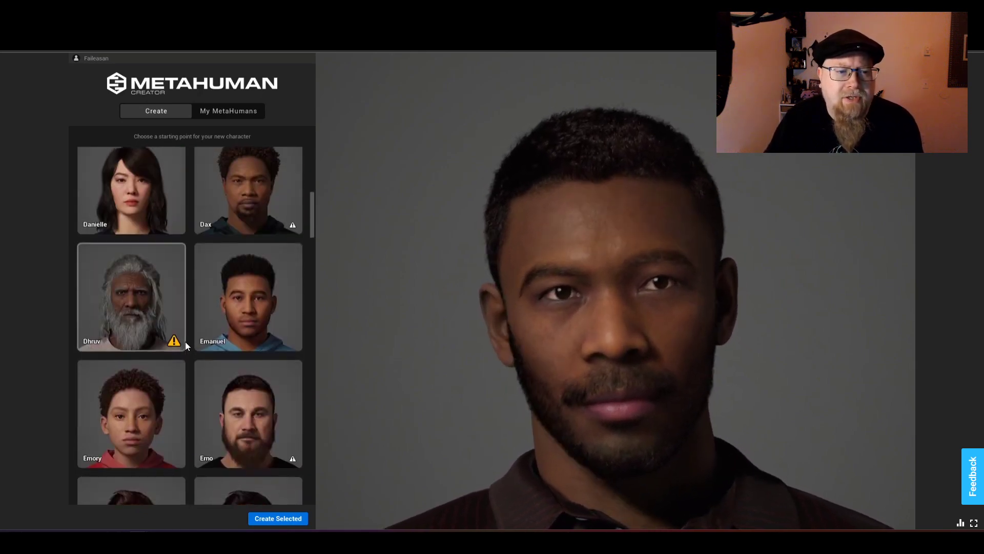
Select the Dax preset, preview him close up and from farther away, and create the character from it.
scroll(220, 290, "up", 2)
left_click(224, 286)
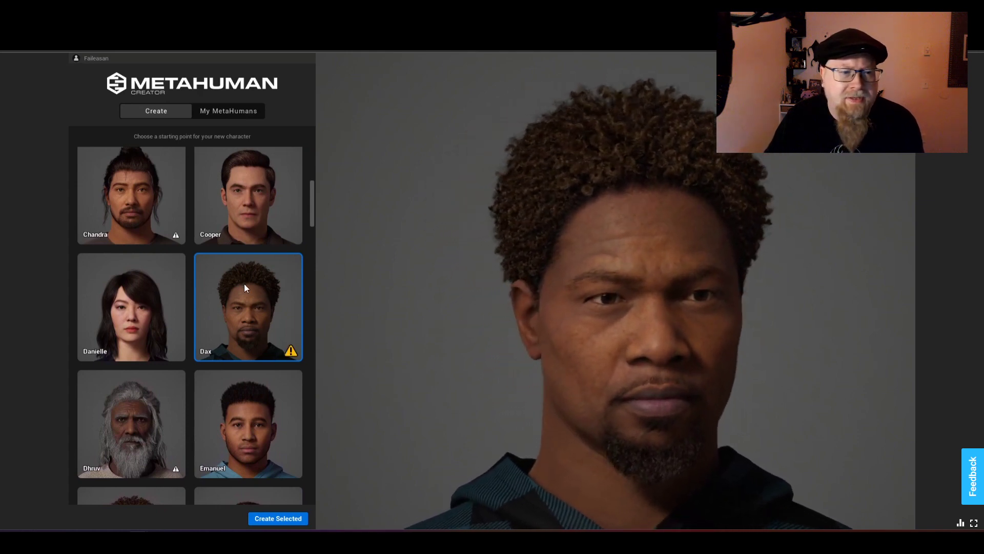
scroll(252, 266, "up", 5)
scroll(252, 266, "up", 3)
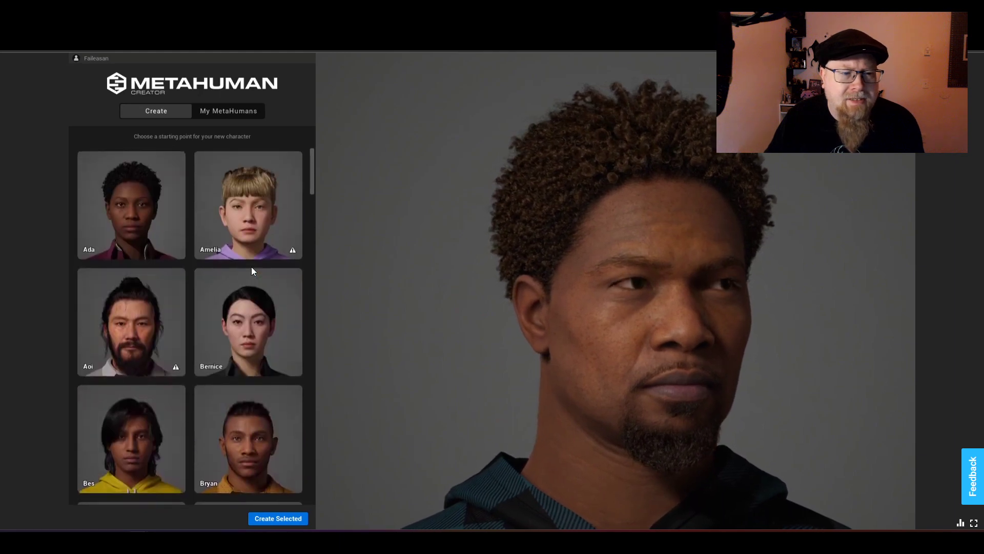
scroll(672, 305, "down", 3)
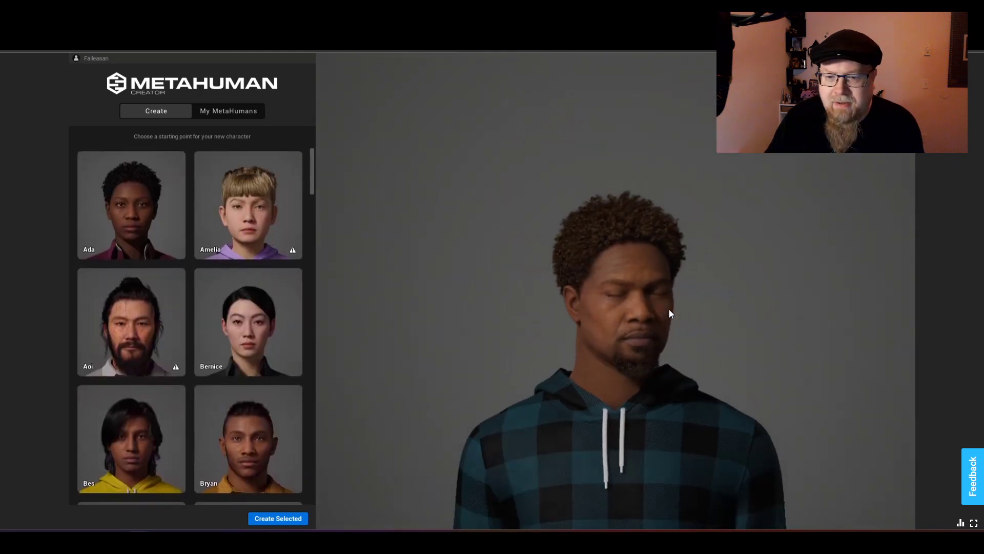
scroll(618, 354, "up", 5)
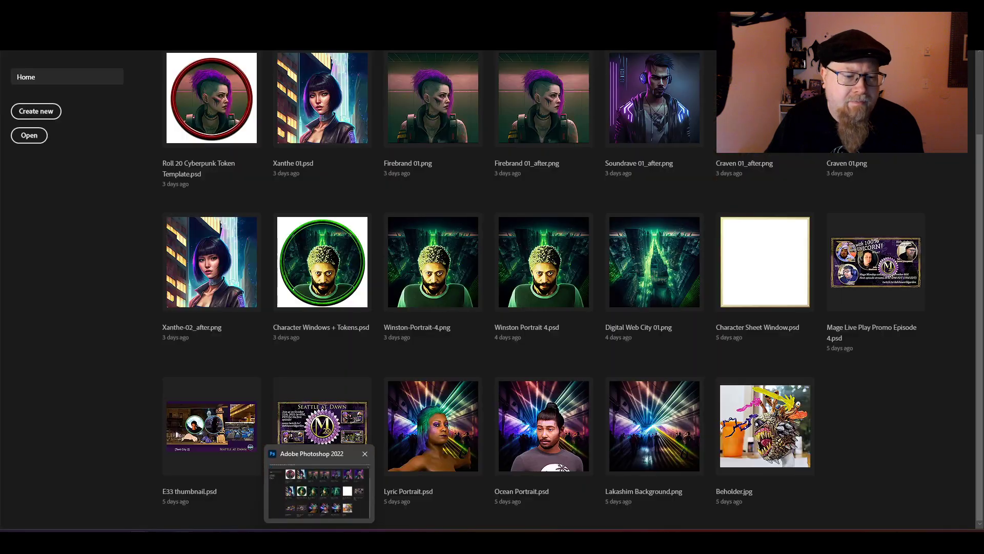
mouse_move(211, 528)
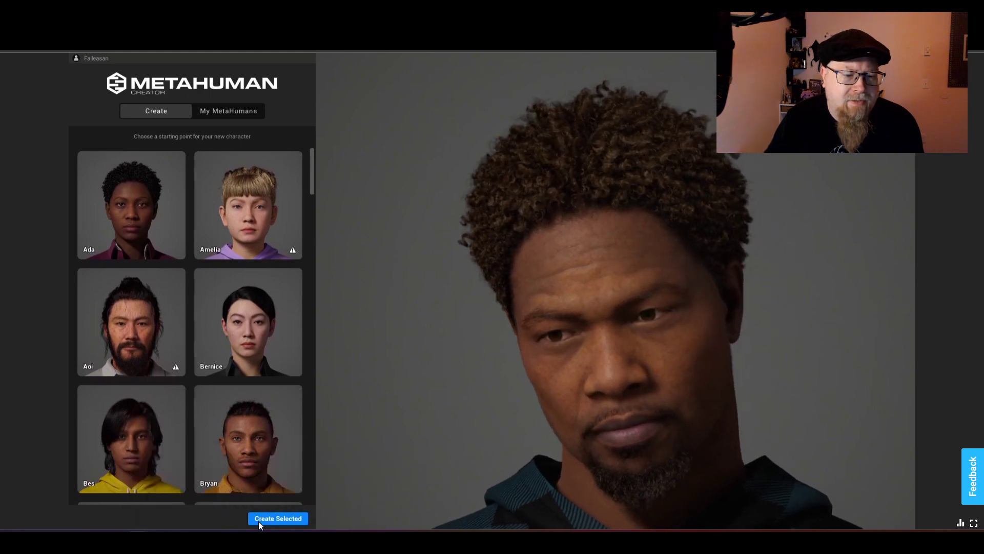
left_click(259, 519)
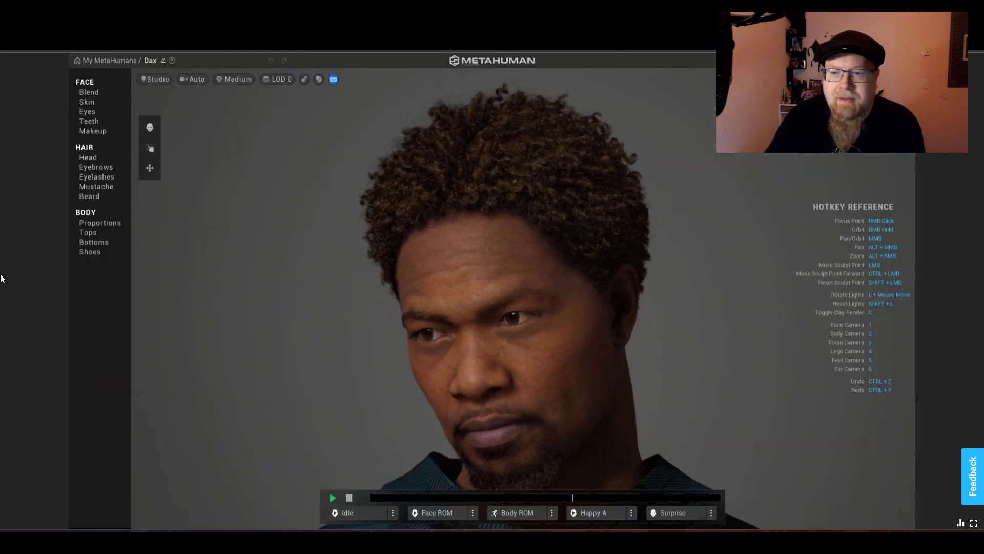
Hide the hotkey reference and set the rendering quality to Epic (Ray Traced).
left_click(331, 81)
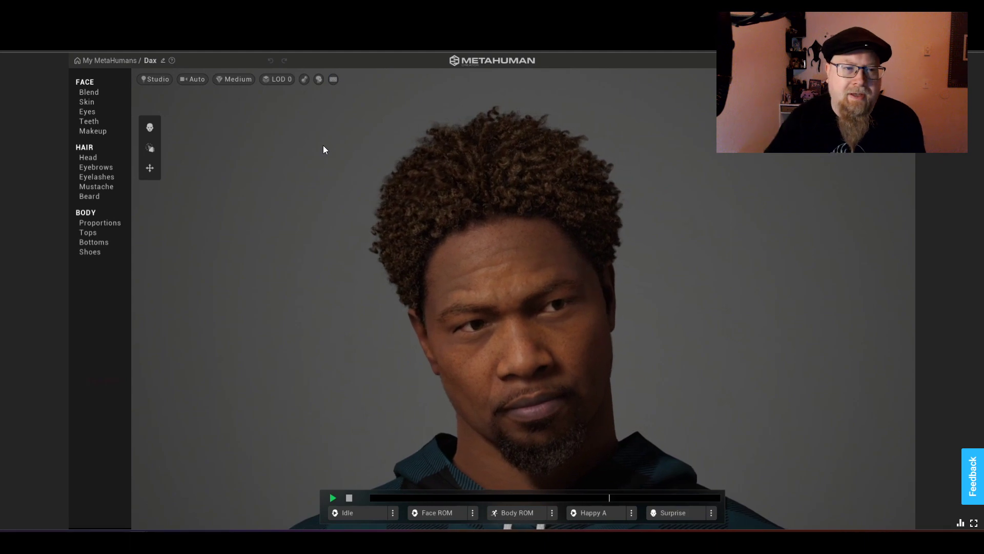
left_click(233, 81)
left_click(268, 128)
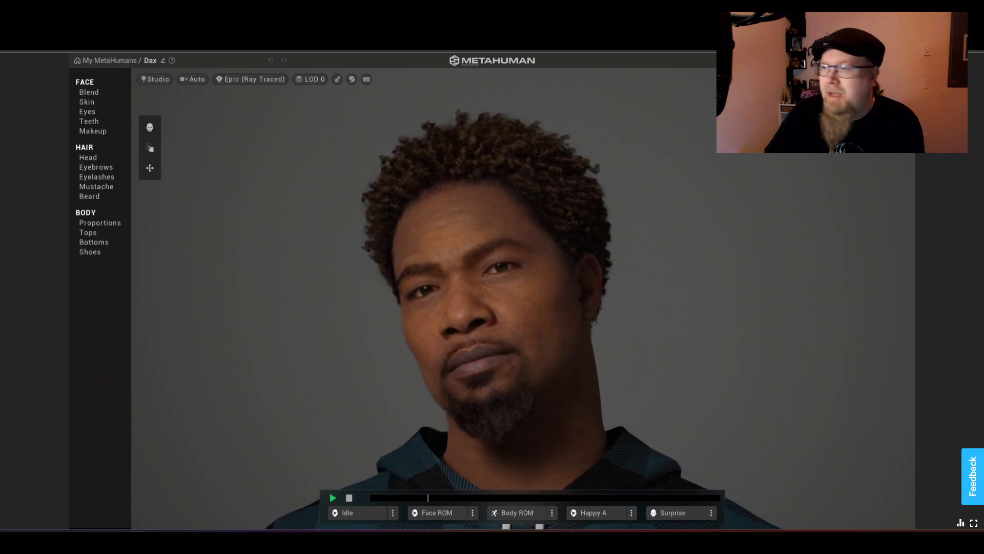
Switch to OneNote, bring up the window with the Seattle at Dawn S01E36 notes, and show the Mage (WoD) notebook's sections and pages.
mouse_move(228, 542)
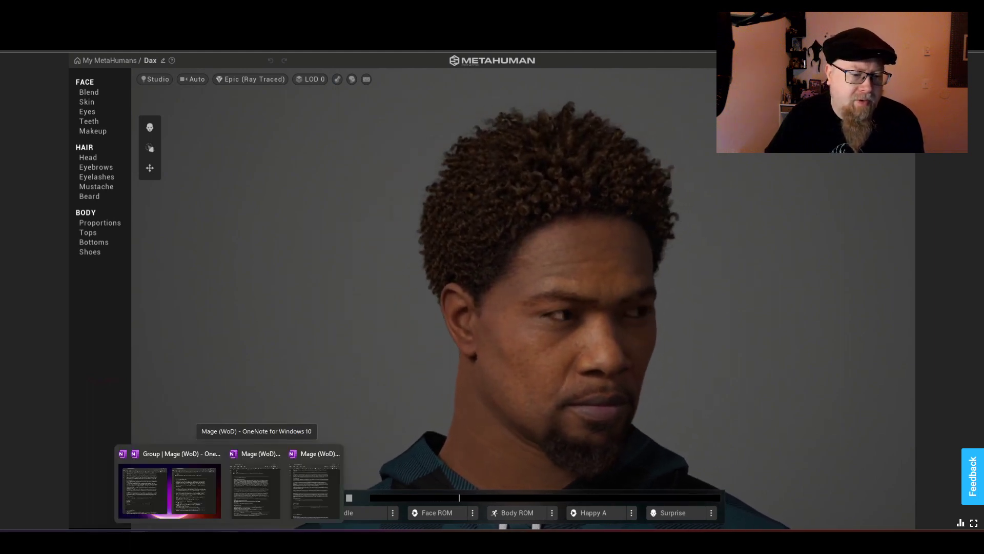
mouse_move(252, 505)
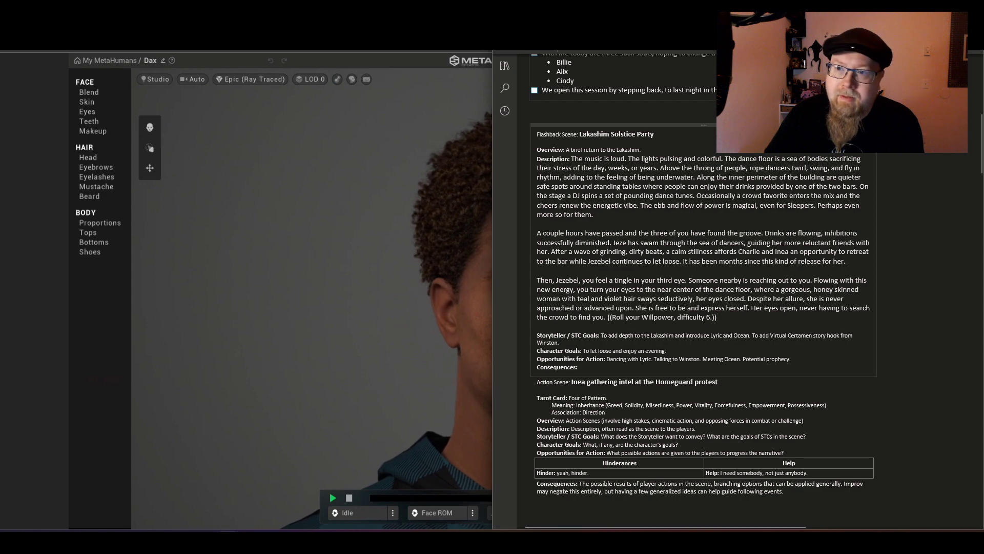
left_click(365, 474)
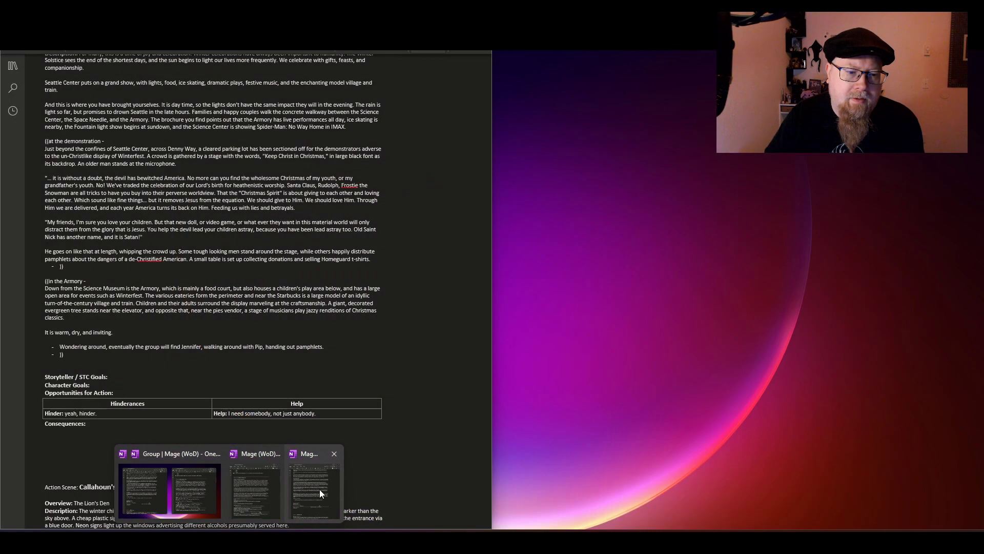
left_click(319, 493)
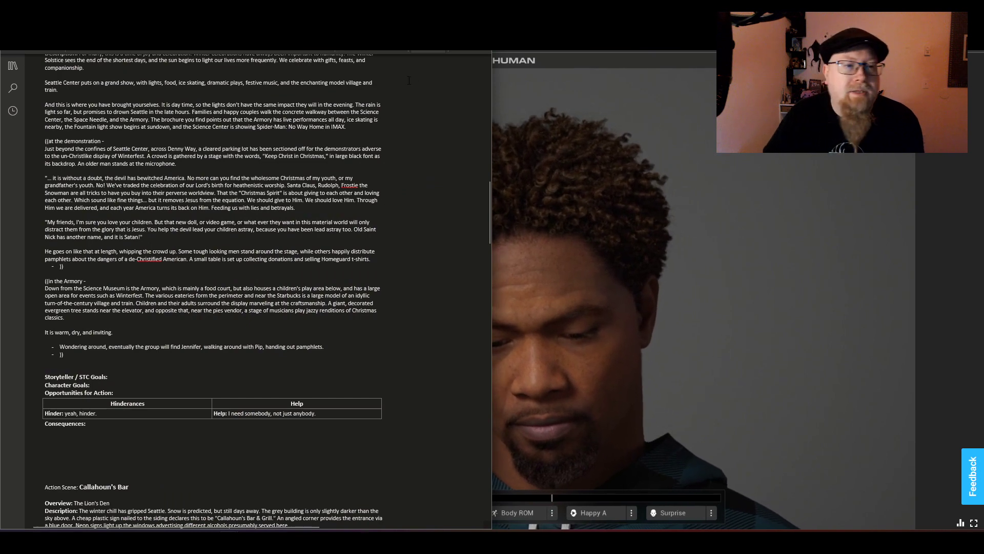
left_click(14, 67)
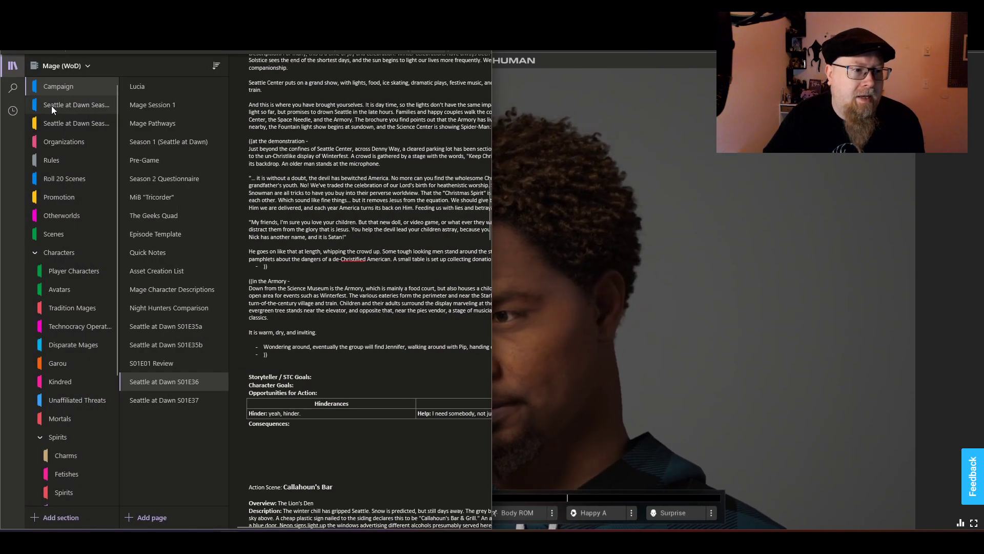
Check the Killian LeRoux page among the player characters and the Quick Notes page in Campaign for the character's description.
left_click(69, 273)
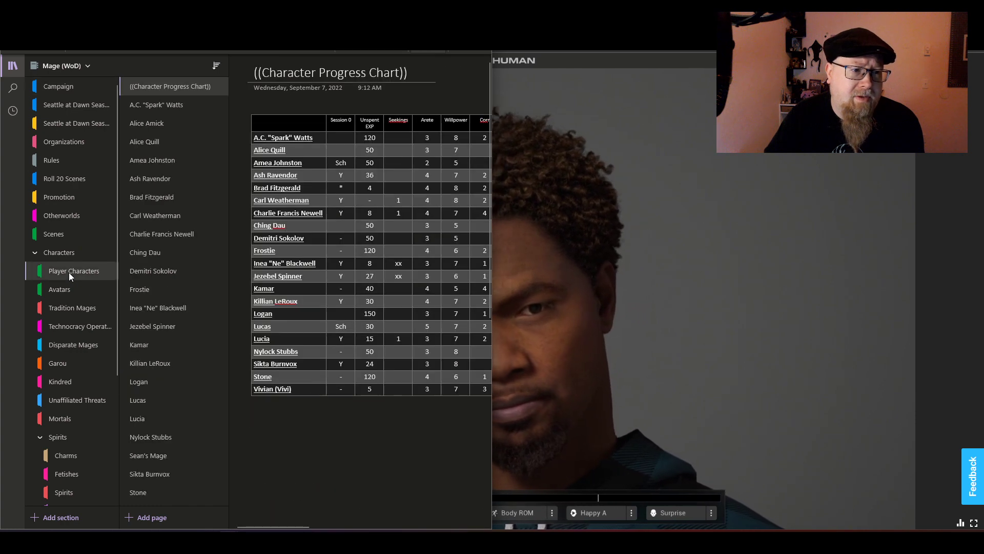
left_click(160, 371)
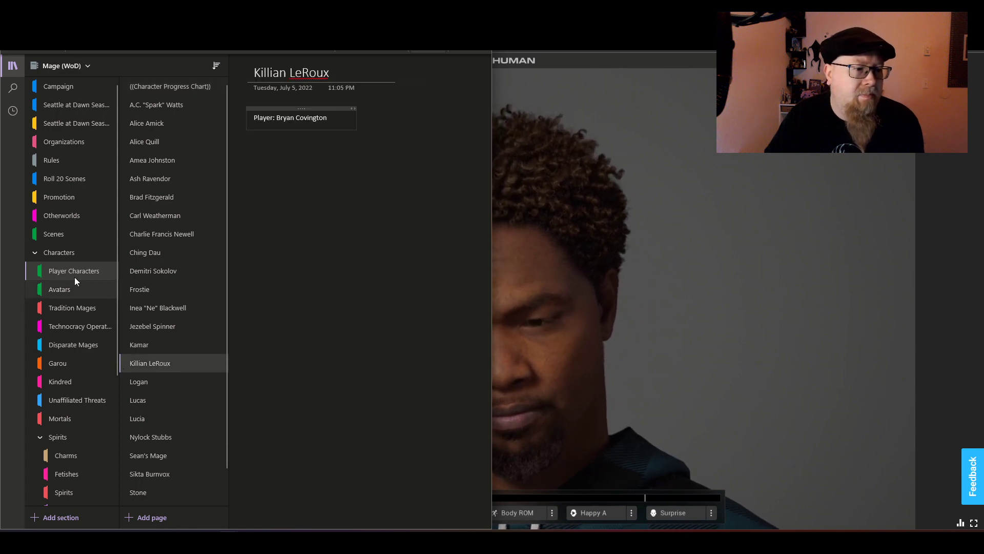
left_click(70, 90)
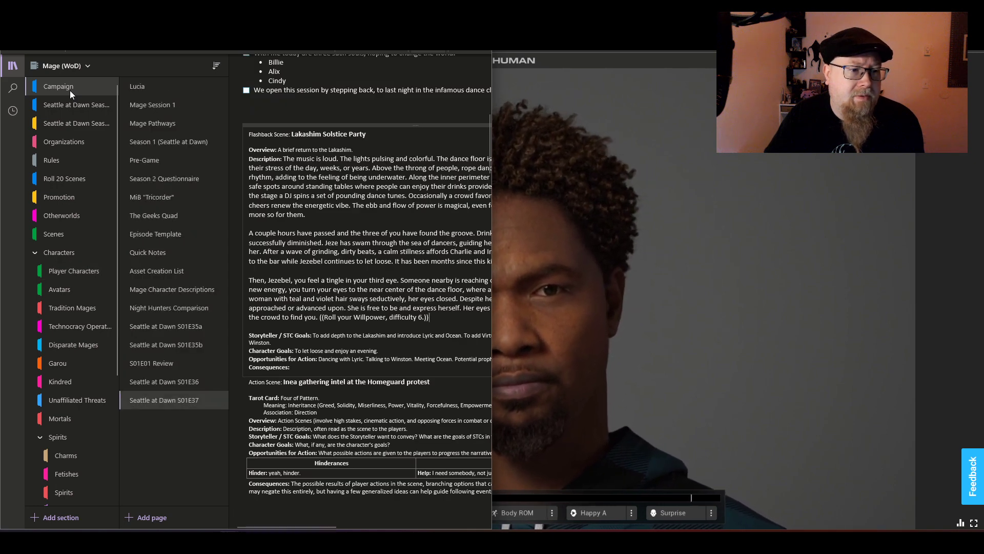
left_click(154, 256)
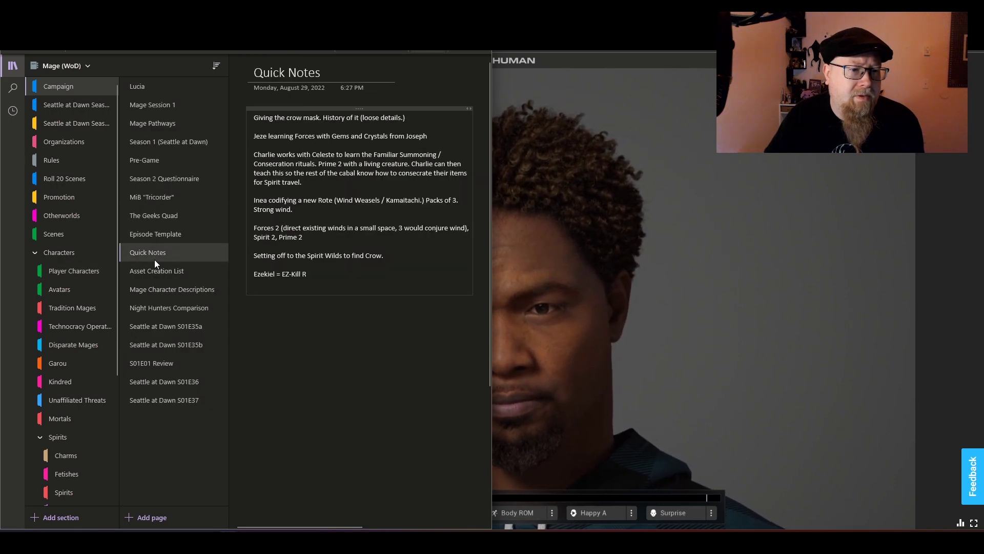
Look in Notebook1, open the Mage Character Descriptions page of the Dahlia World Garden - Shared notebook, and hide the notebook navigation.
left_click(60, 67)
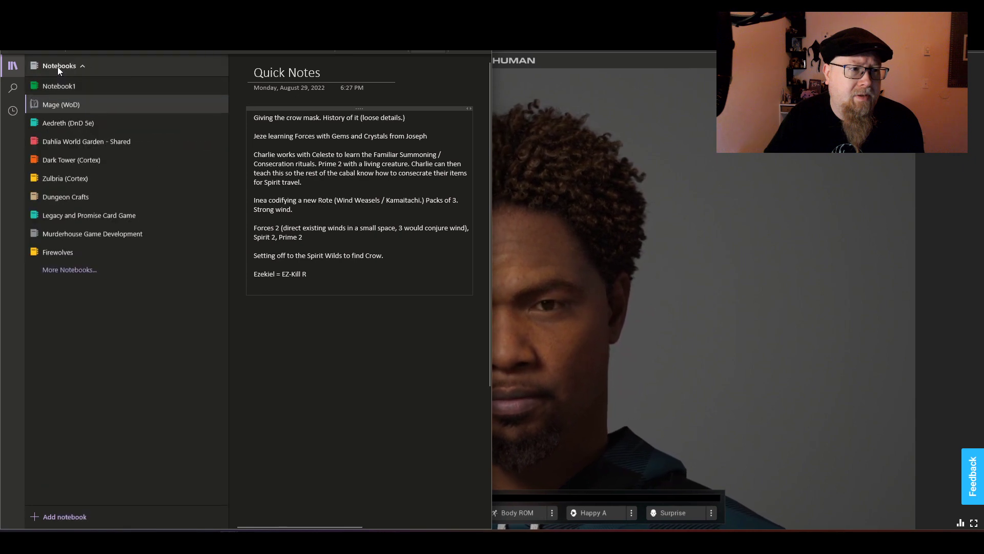
left_click(65, 85)
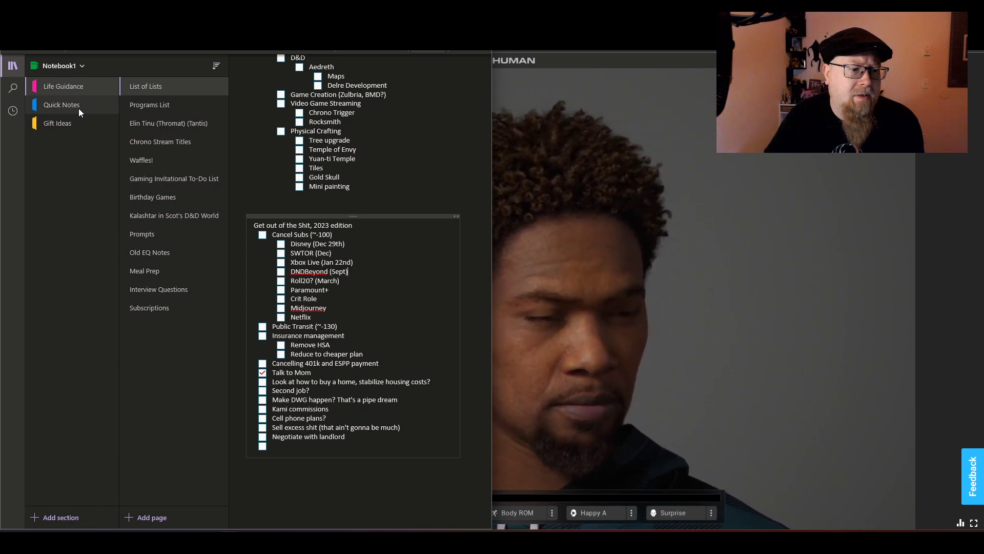
left_click(79, 71)
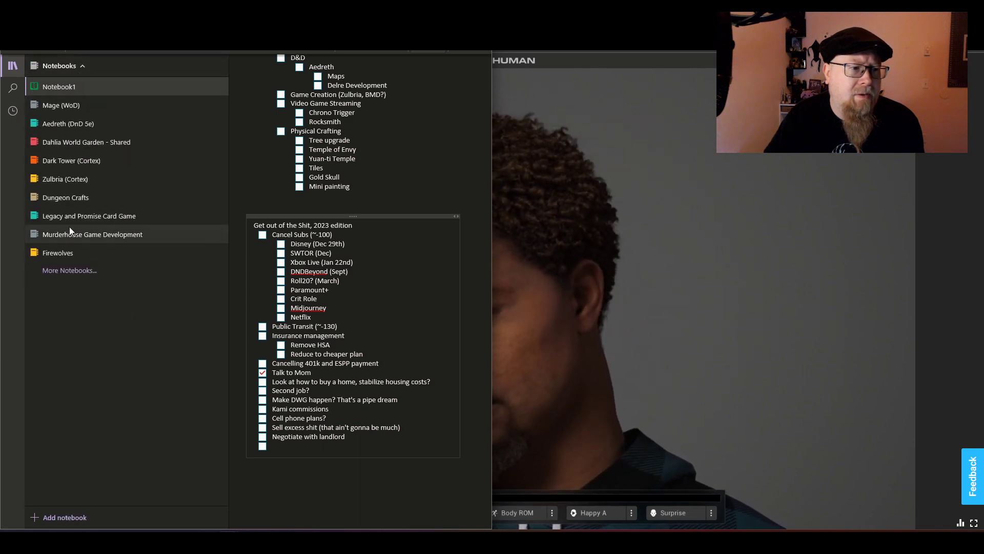
left_click(100, 141)
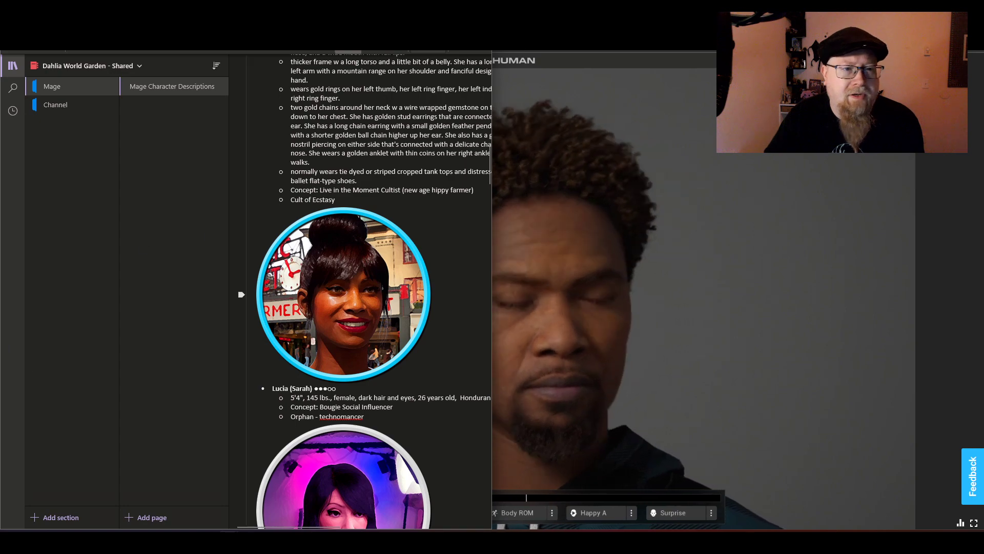
left_click(13, 65)
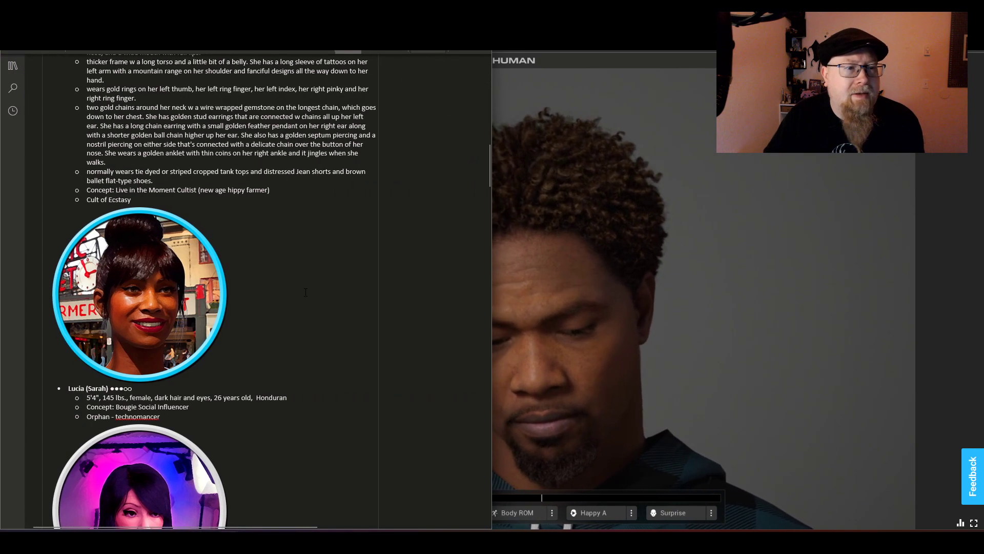
Find Killian's entry among the character descriptions and read his physical traits, clothing and concept.
scroll(309, 225, "up", 5)
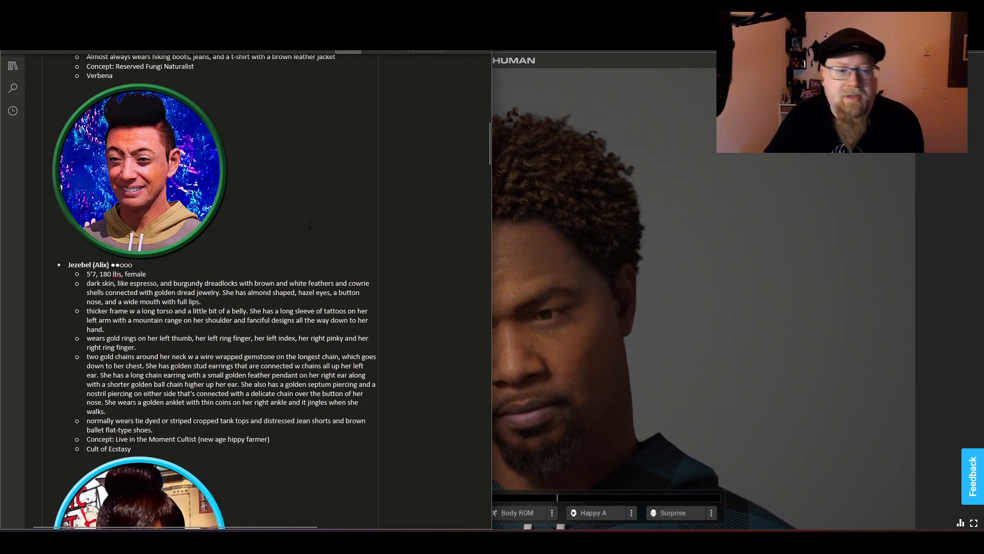
scroll(309, 225, "down", 20)
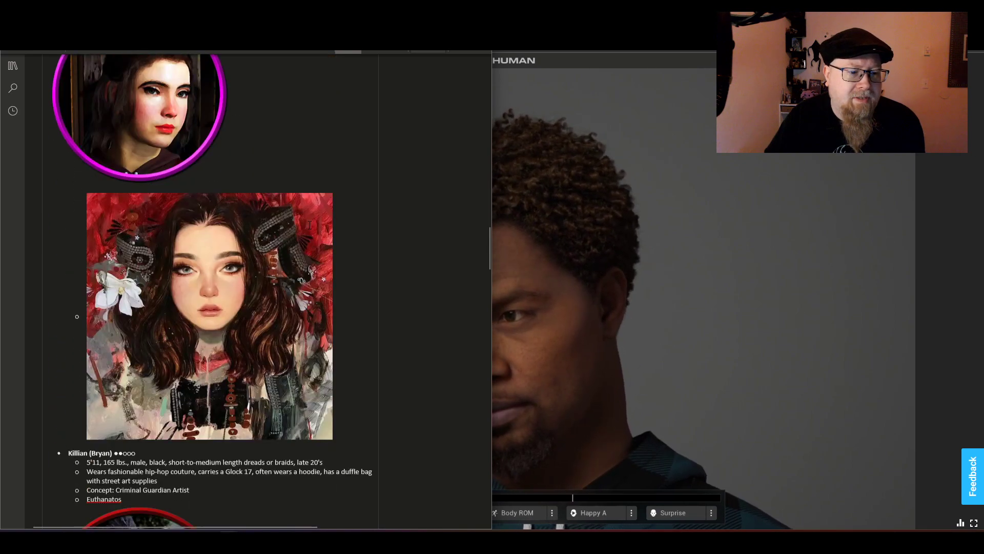
scroll(310, 225, "down", 10)
scroll(310, 226, "up", 6)
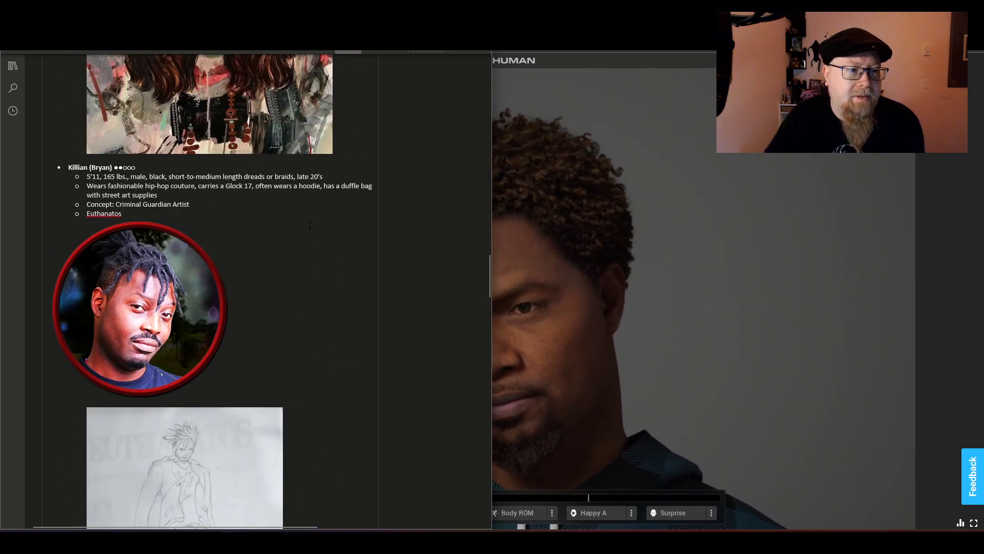
scroll(259, 302, "down", 2)
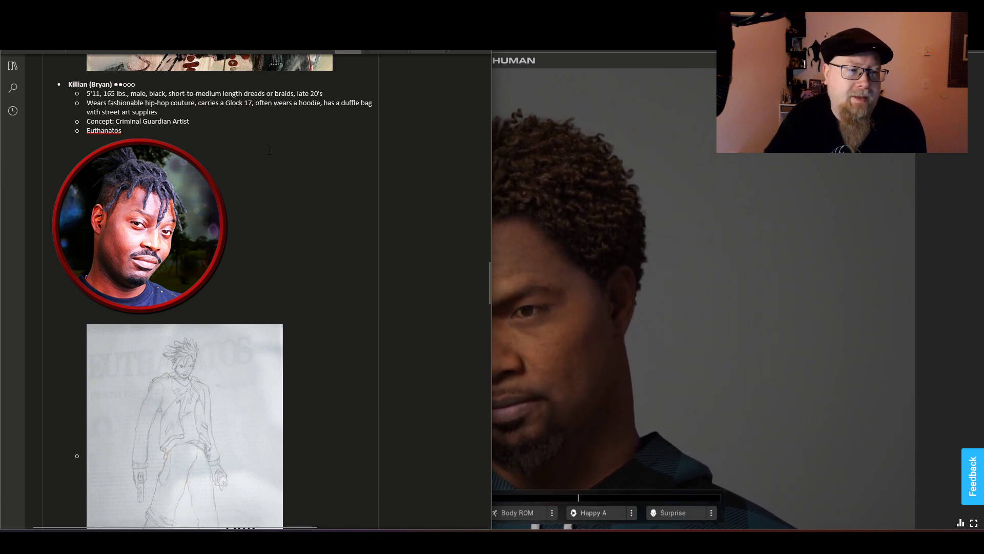
Examine the full-body pencil sketch of Killian together with the portrait token above it.
scroll(270, 151, "down", 5)
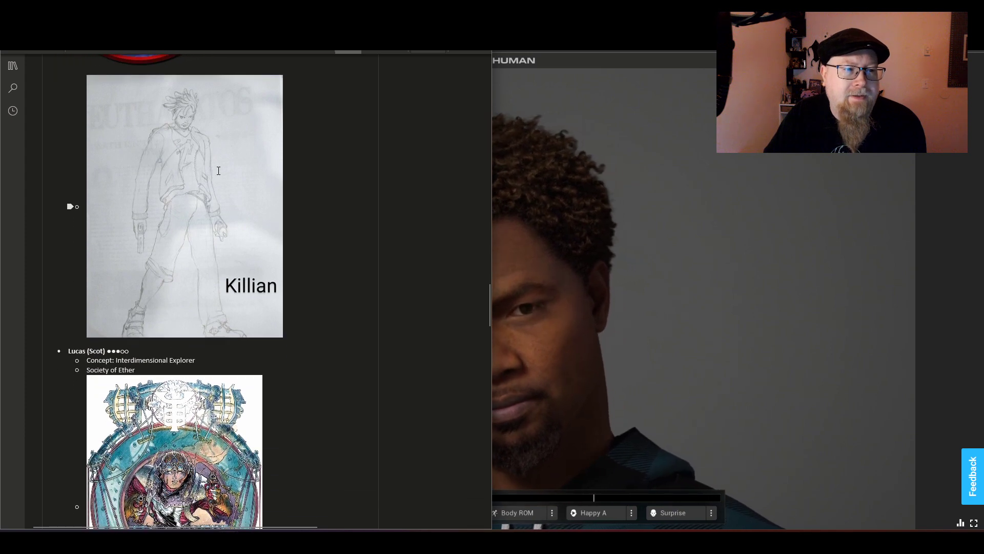
left_click(217, 170)
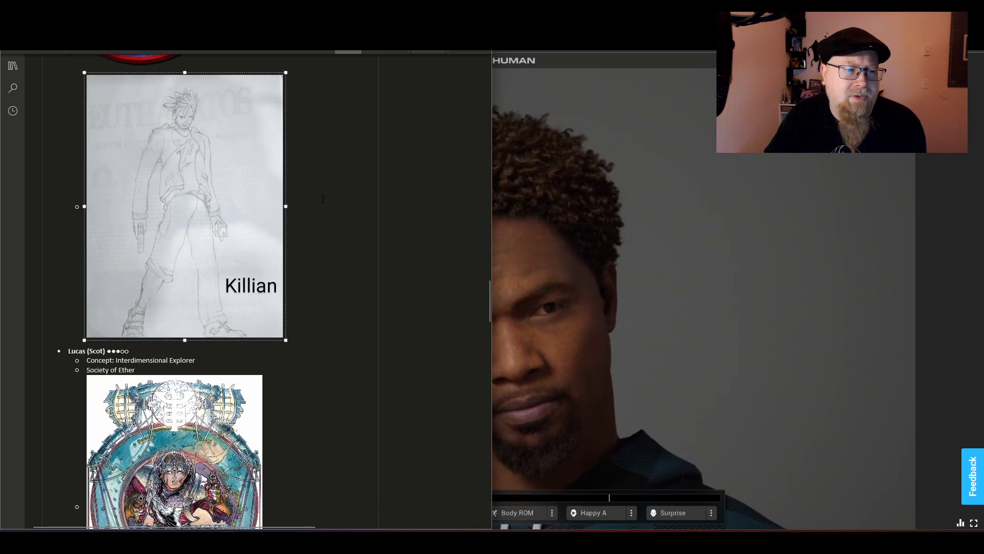
left_click(422, 215)
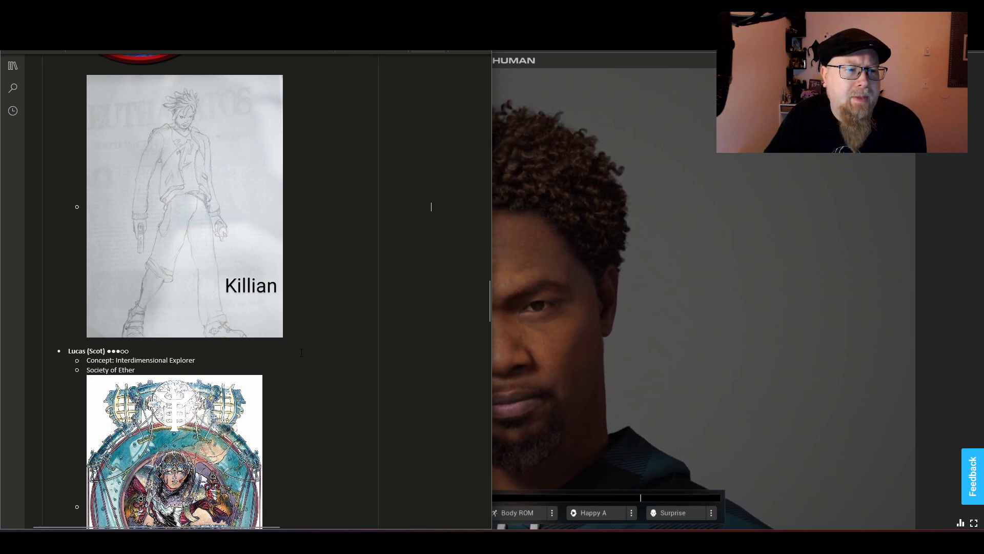
scroll(322, 270, "up", 1)
scroll(323, 270, "up", 3)
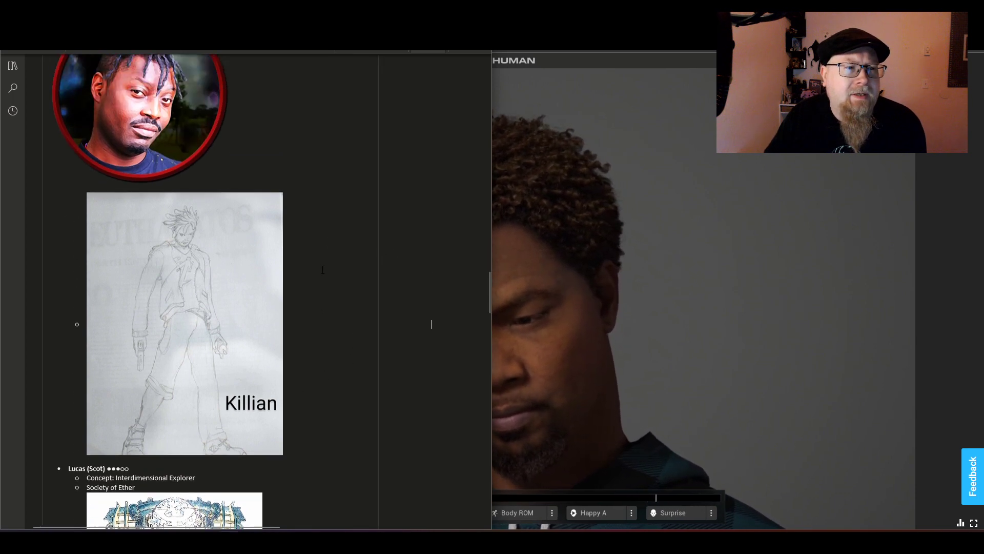
scroll(323, 269, "down", 1)
scroll(323, 270, "down", 2)
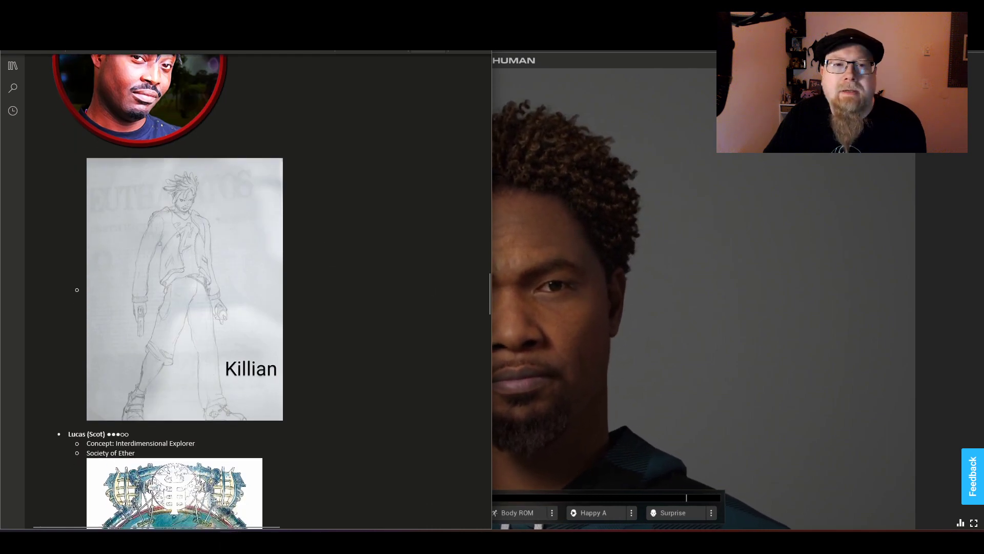
Switch back to MetaHuman Creator, give Dax the slim male body of average height, and set the head scale to -0.59.
left_click(914, 516)
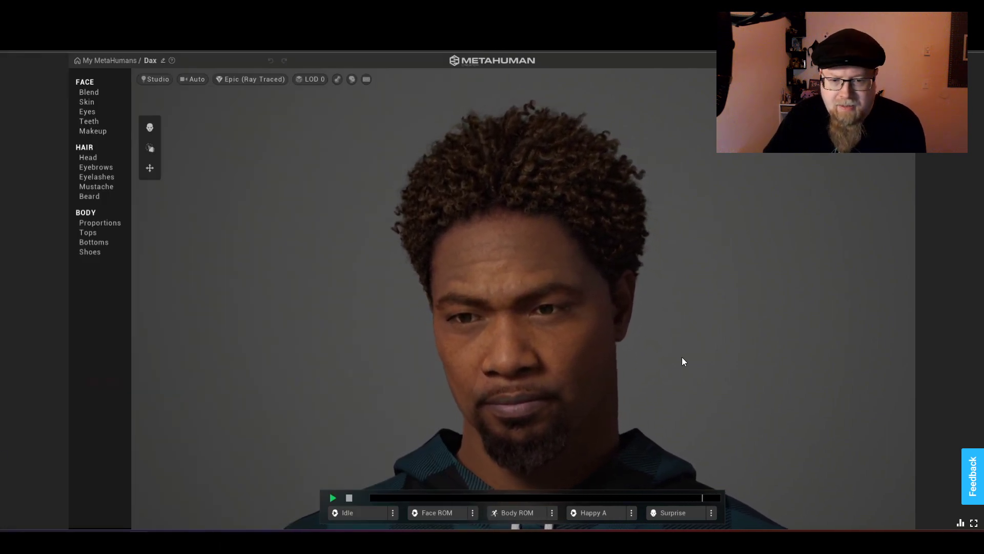
left_click(105, 224)
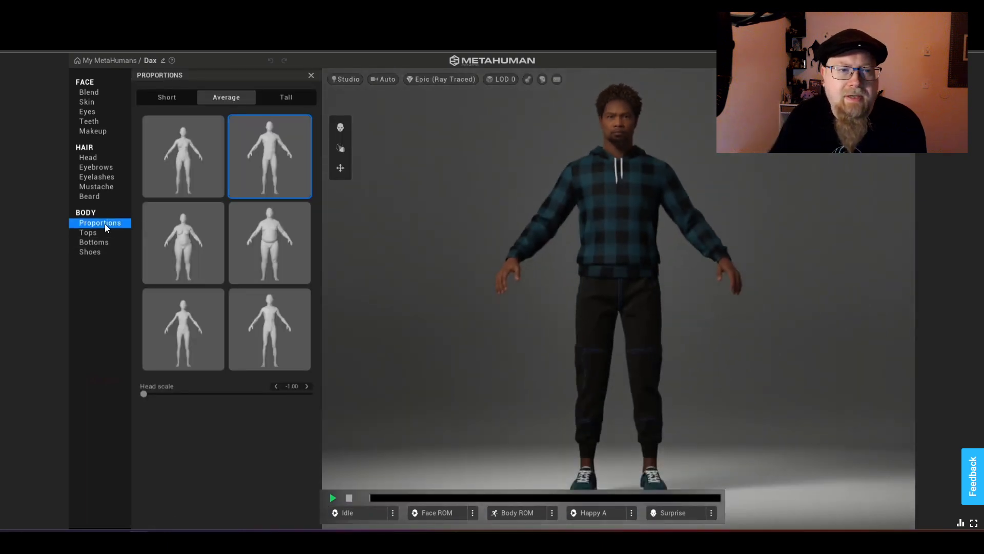
left_click(292, 331)
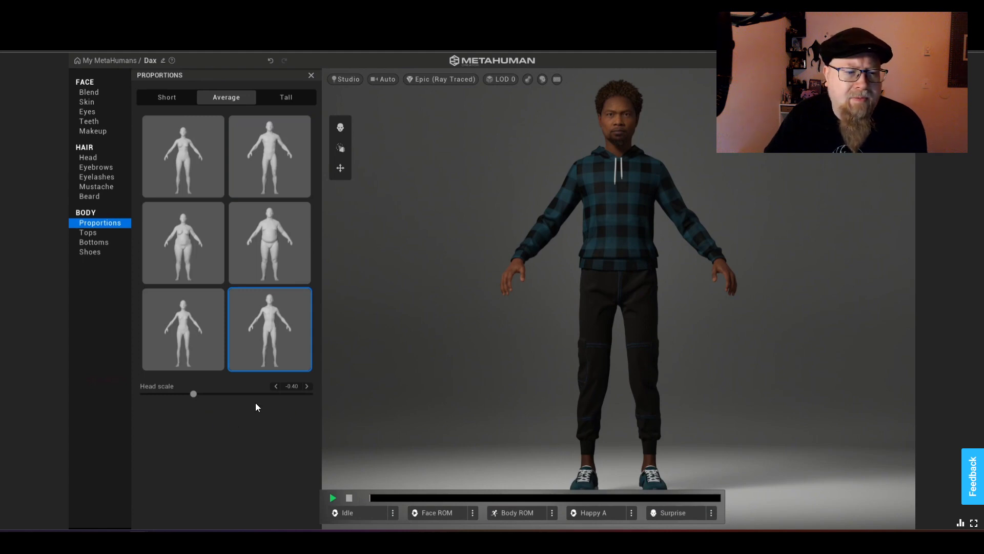
left_click(276, 387)
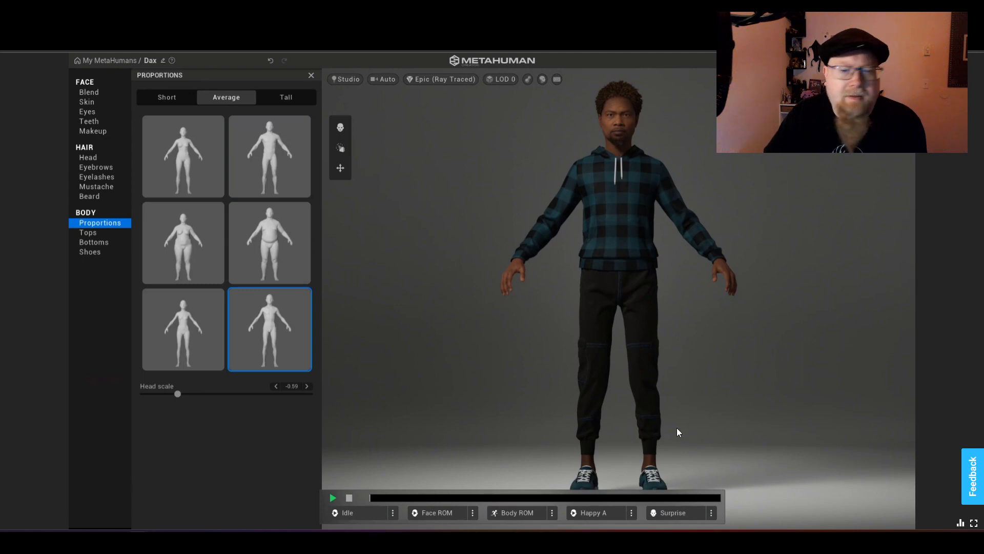
Dress Dax in the full-length jeans instead of the cargo pants, and change his sneakers to lace-up boots.
left_click(95, 233)
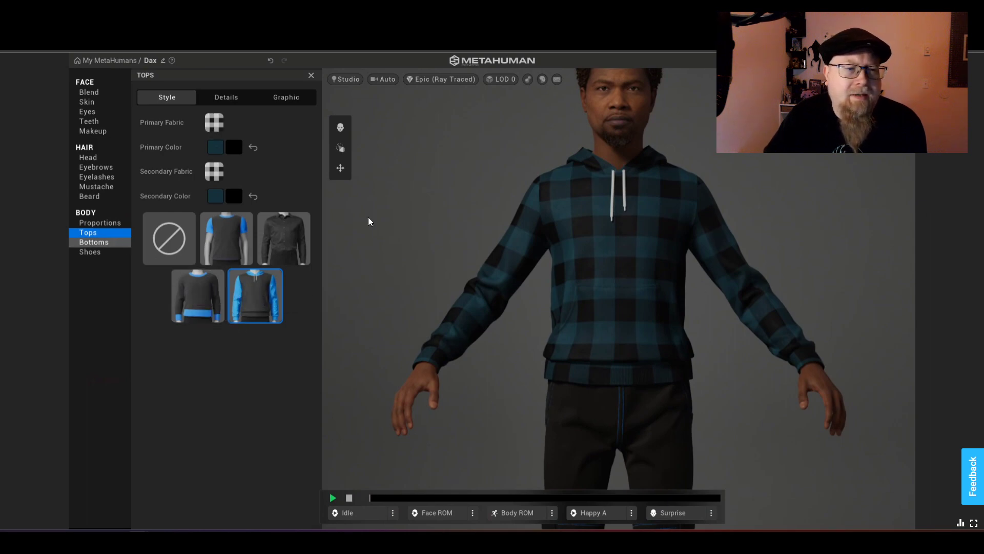
left_click(111, 244)
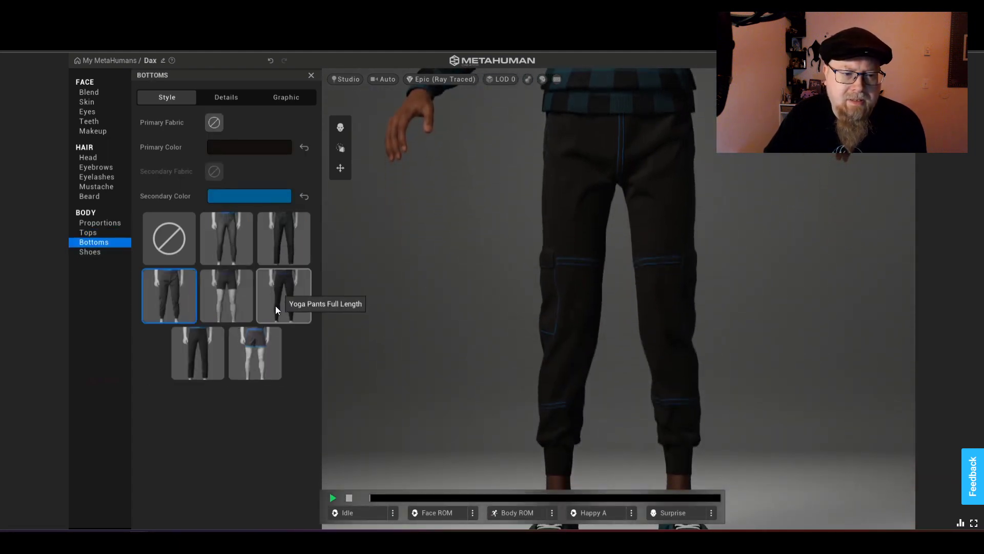
left_click(277, 239)
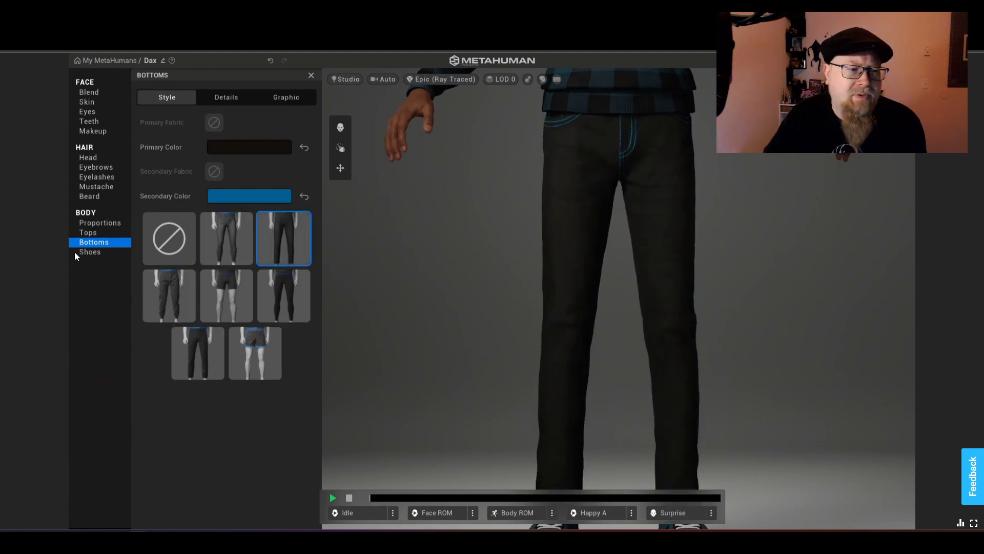
left_click(90, 253)
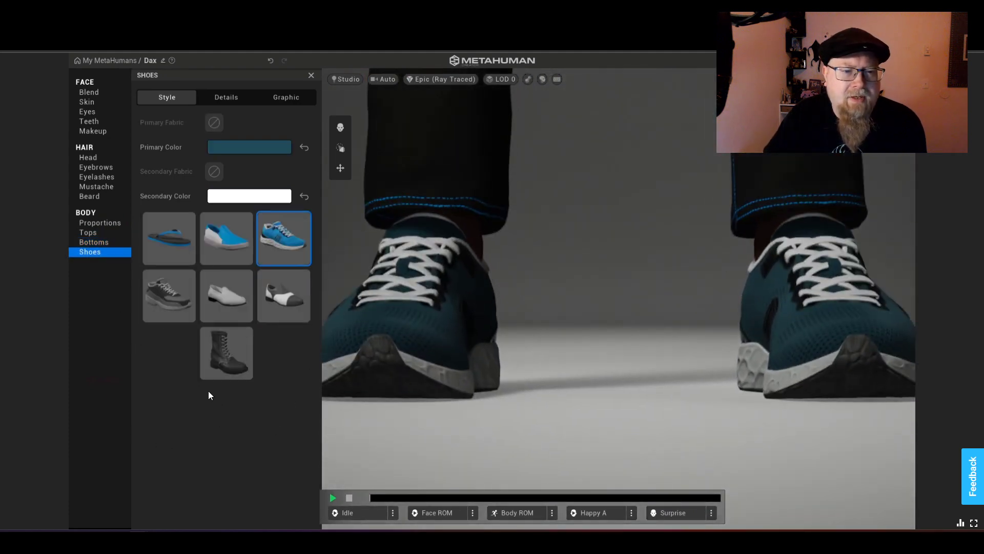
left_click(227, 365)
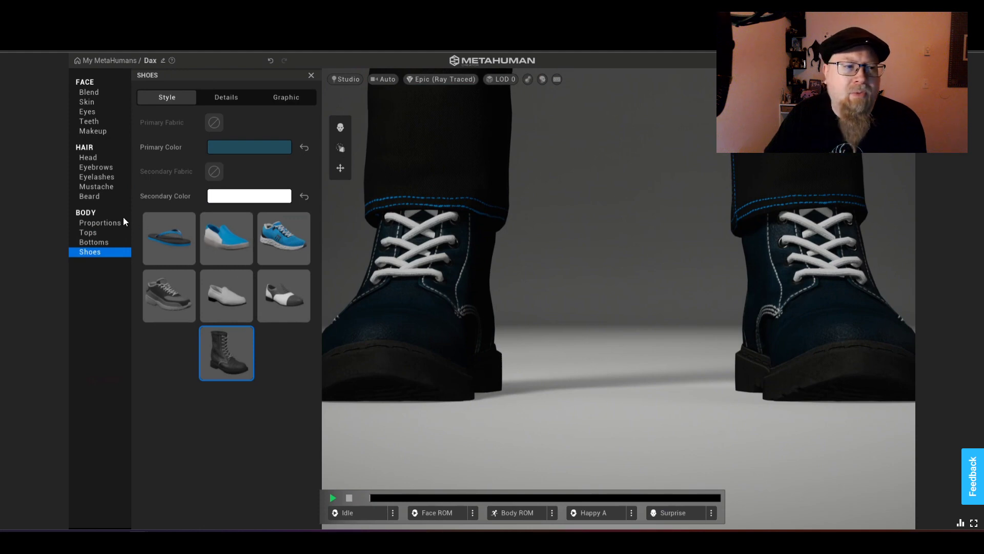
left_click(97, 222)
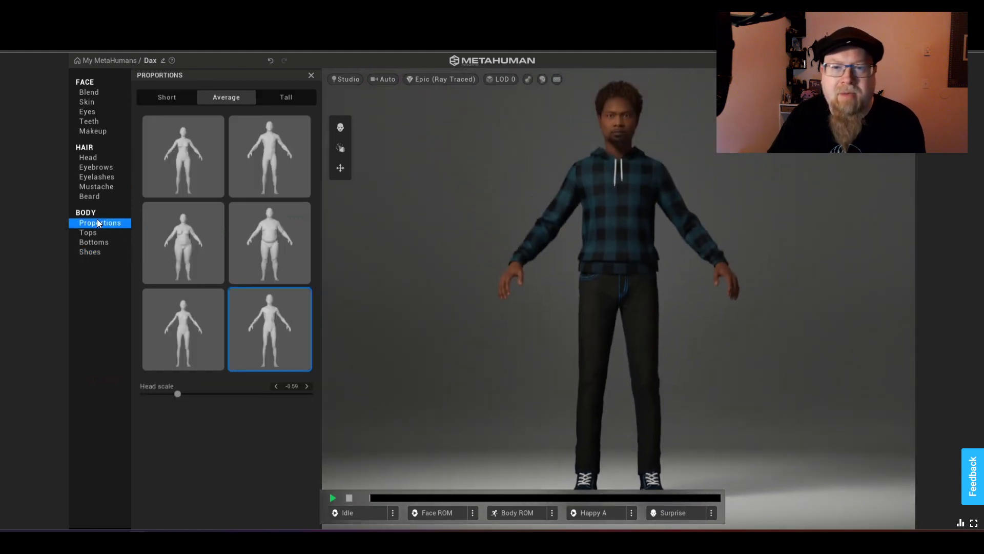
Try out several short beard styles on Dax, including the Short Uneven Beard, and return to the Long Wavy Goatee.
left_click(113, 197)
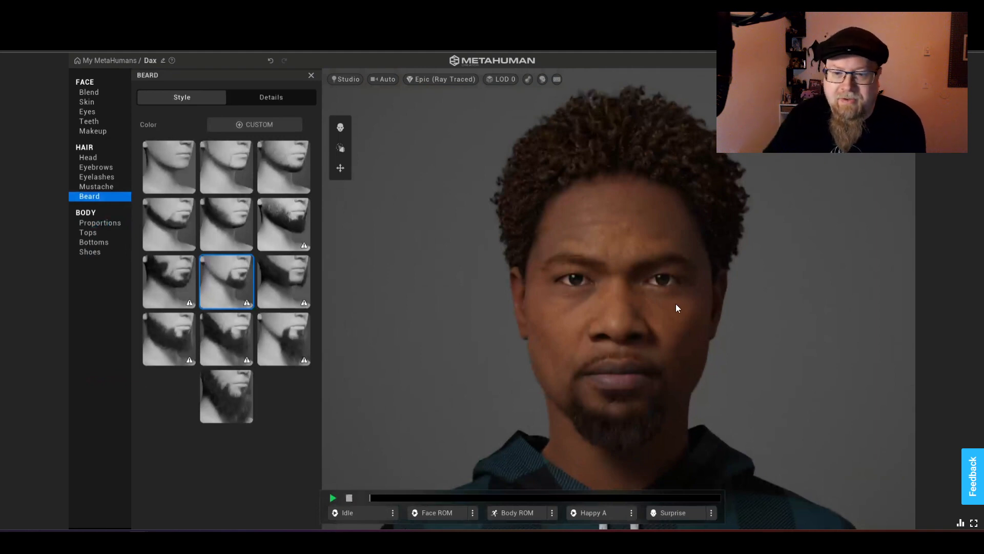
scroll(676, 308, "down", 1)
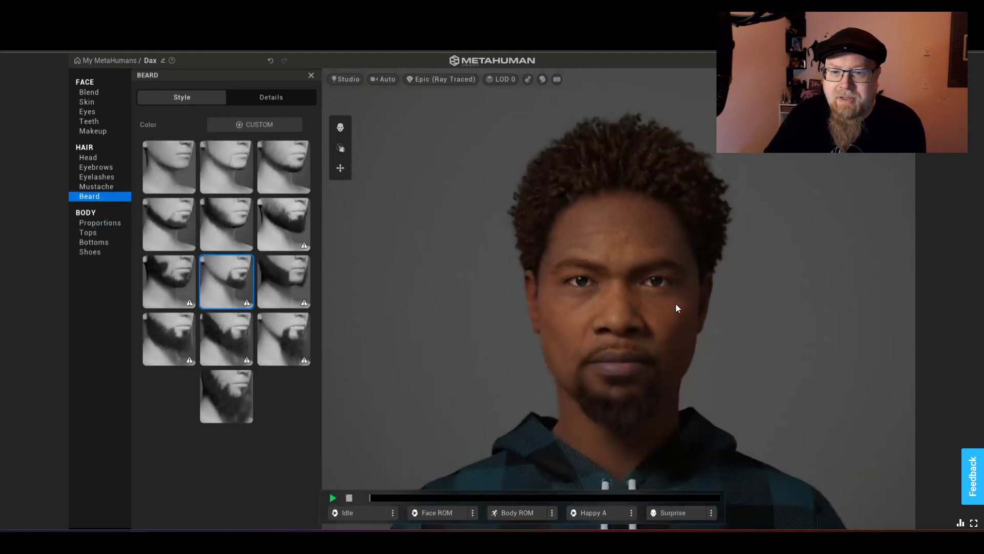
scroll(676, 305, "up", 1)
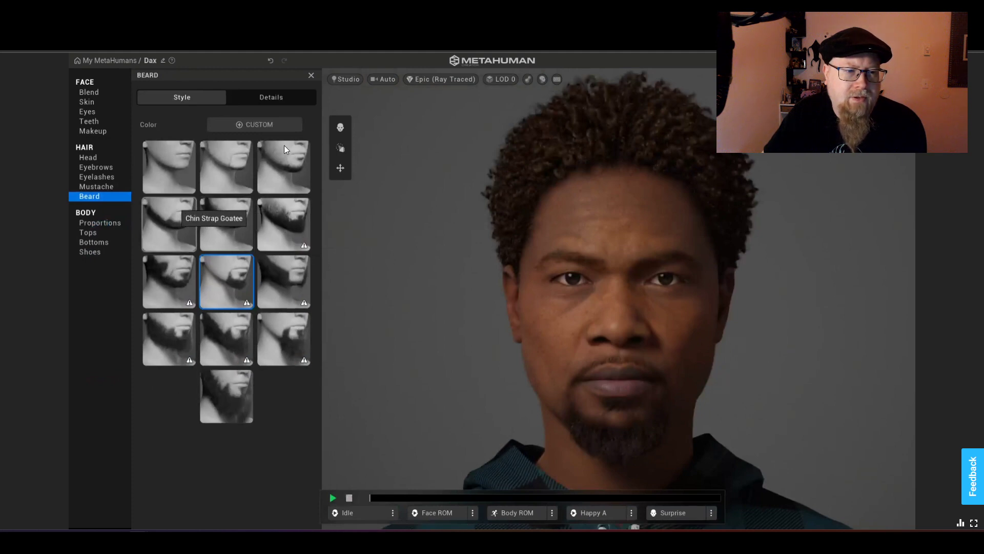
left_click(287, 228)
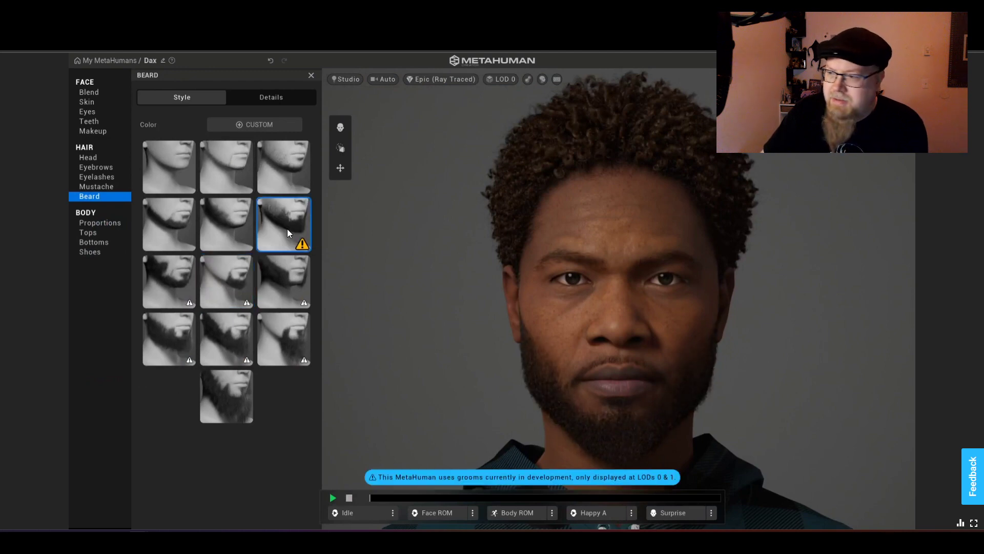
left_click(287, 182)
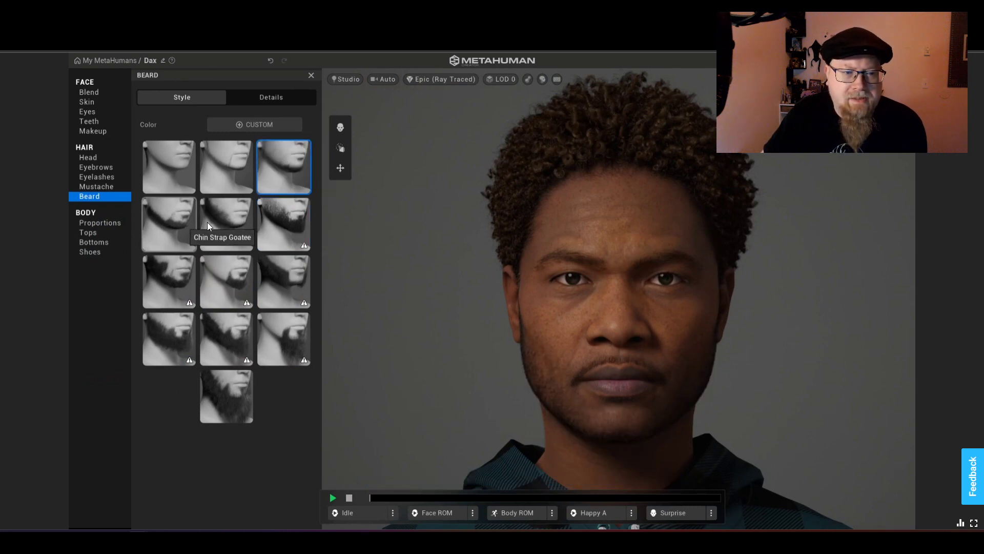
left_click(185, 282)
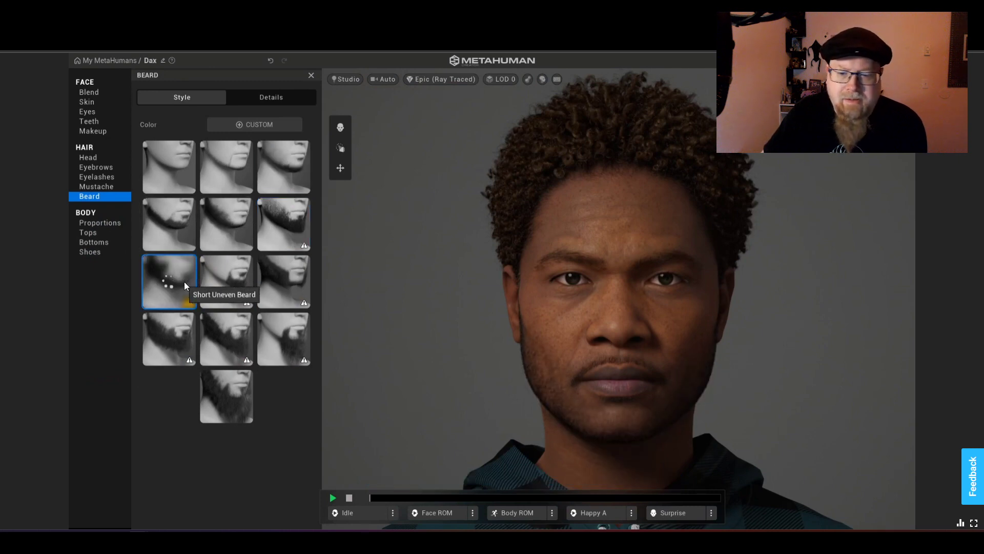
left_click(214, 291)
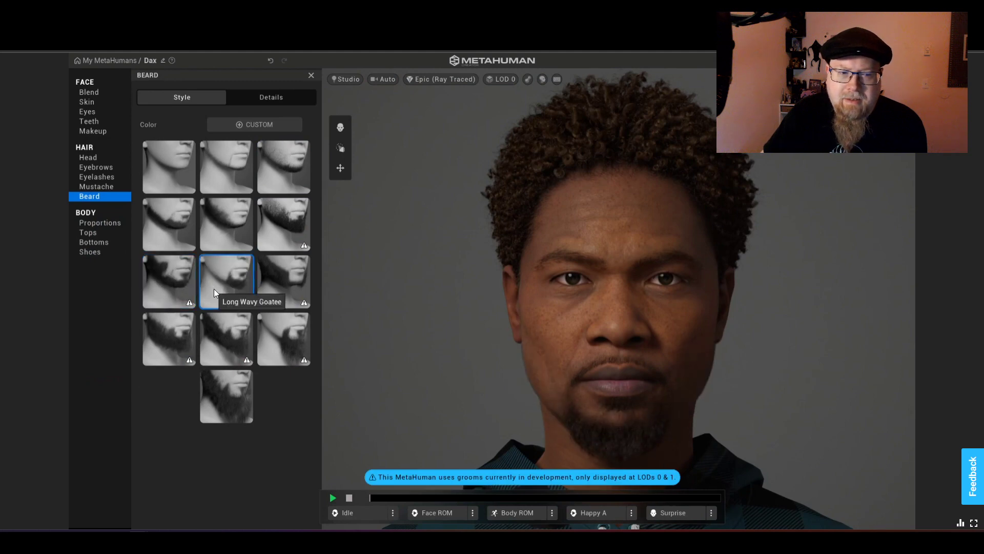
Try the Mutton Chops, Long Full Beard, Medium Curly Beard and long pointed goatee, and go back to the Long Wavy Goatee.
left_click(300, 283)
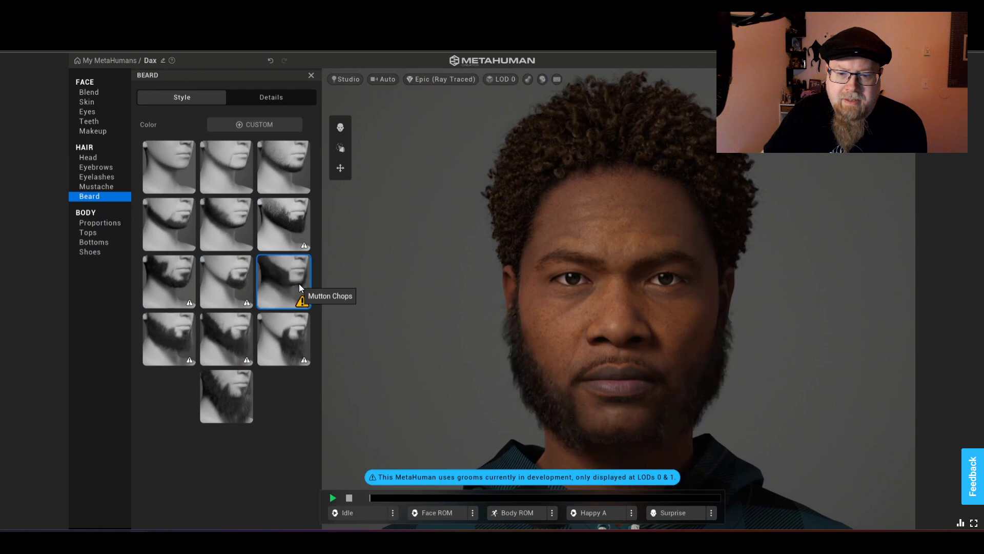
left_click(228, 322)
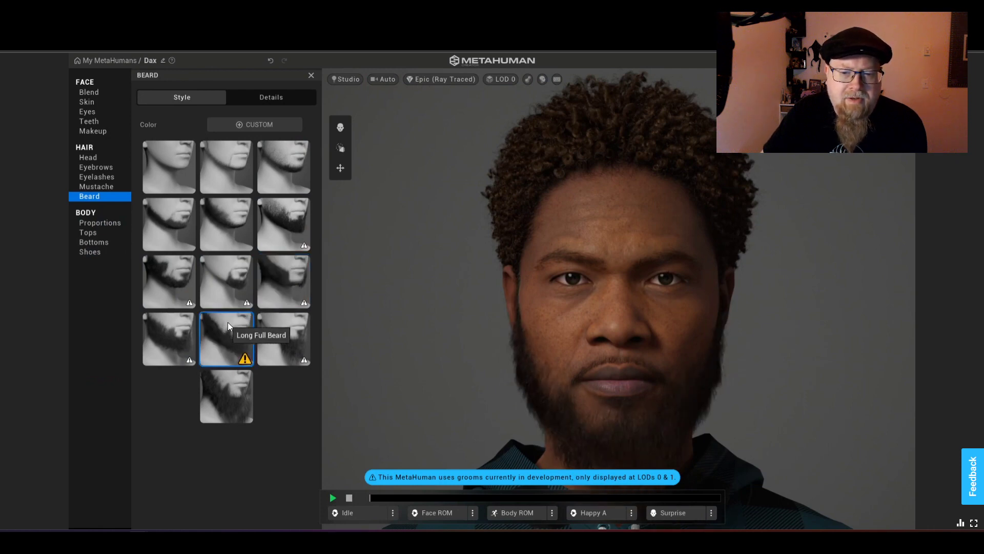
left_click(186, 333)
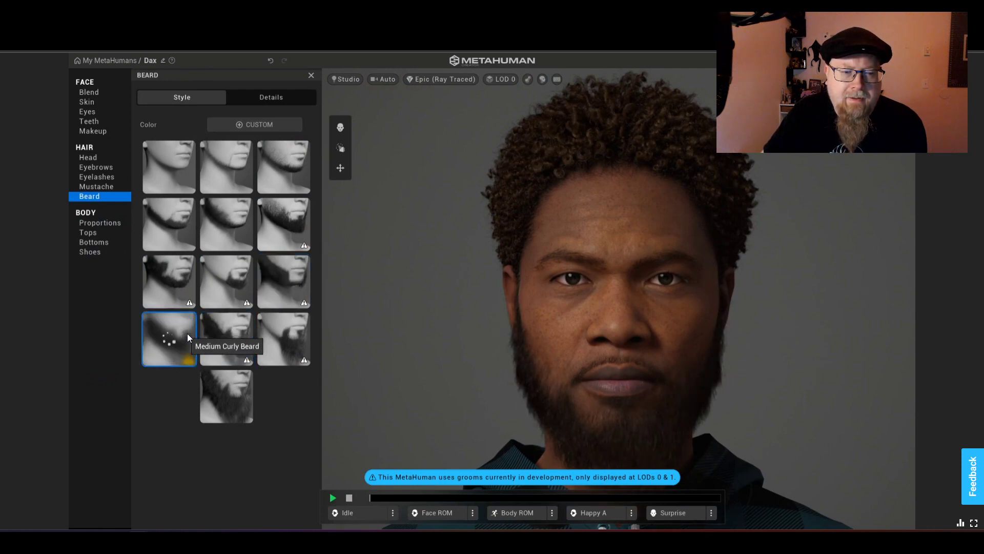
left_click(290, 336)
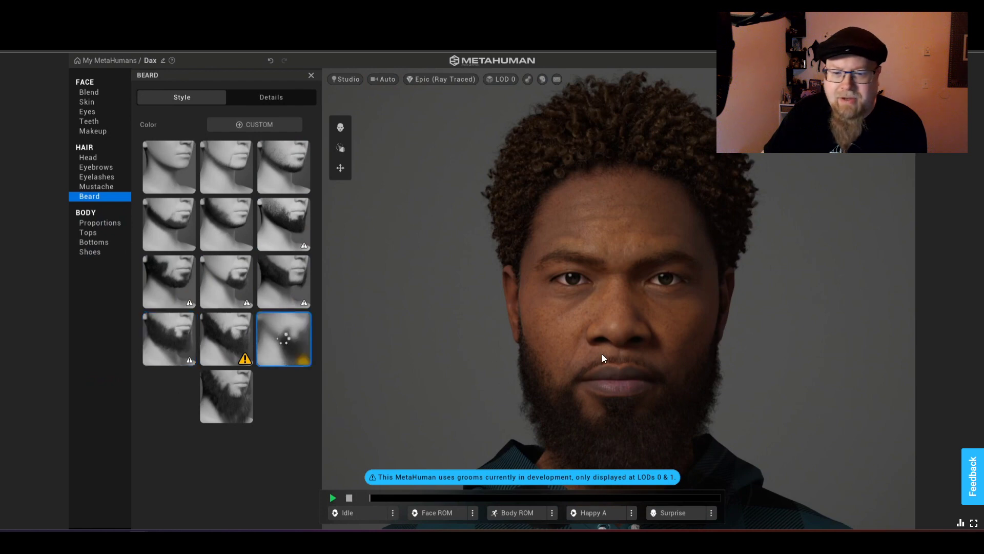
scroll(687, 334, "down", 2)
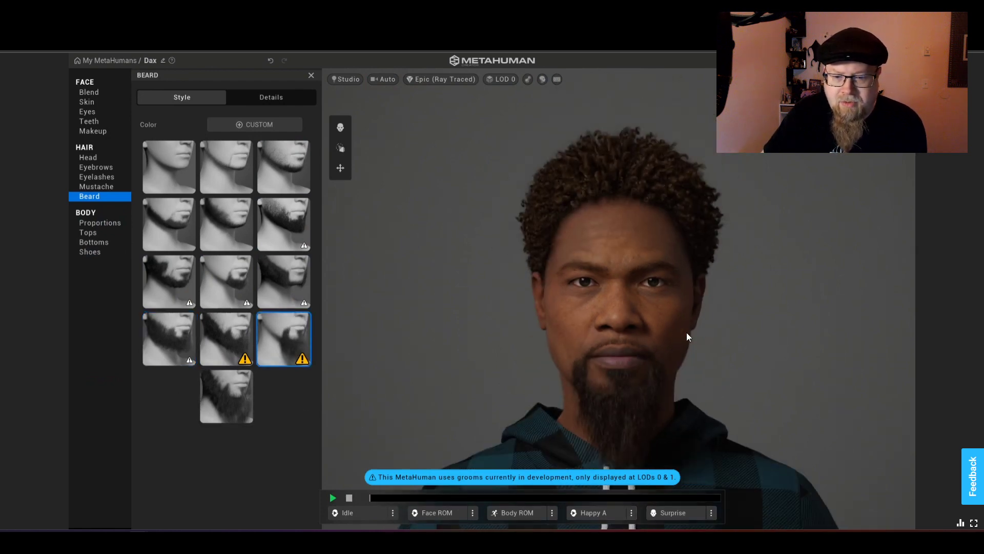
scroll(688, 336, "down", 2)
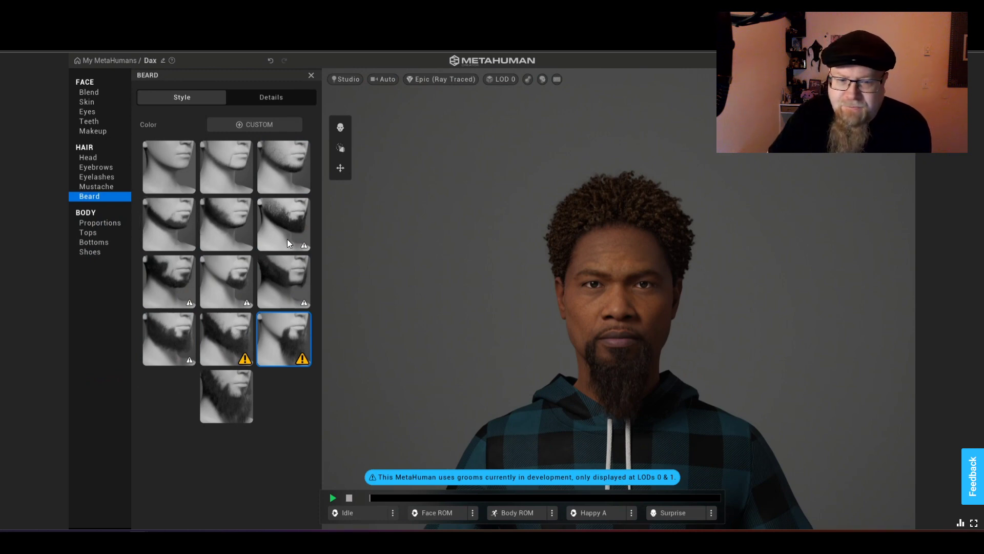
left_click(235, 288)
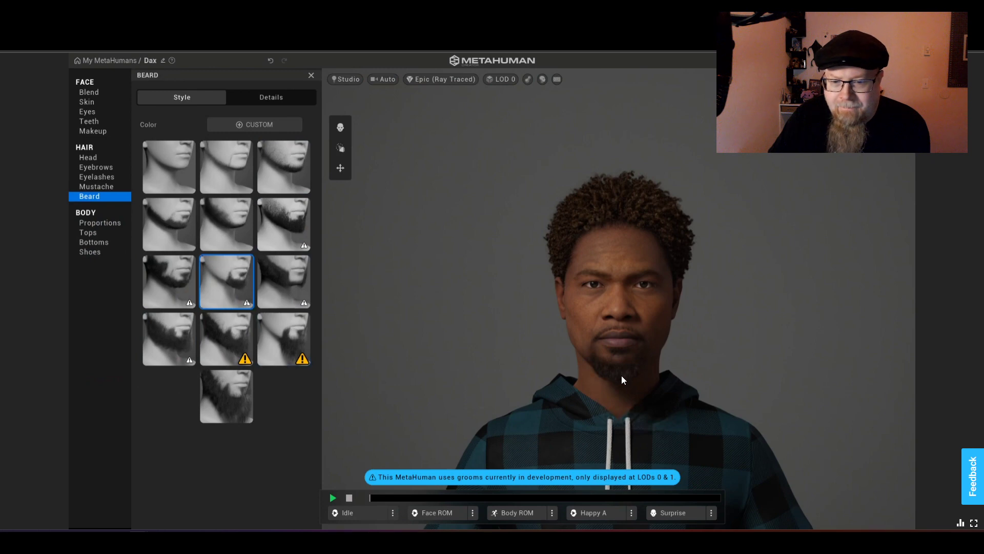
scroll(623, 374, "up", 3)
scroll(623, 367, "down", 3)
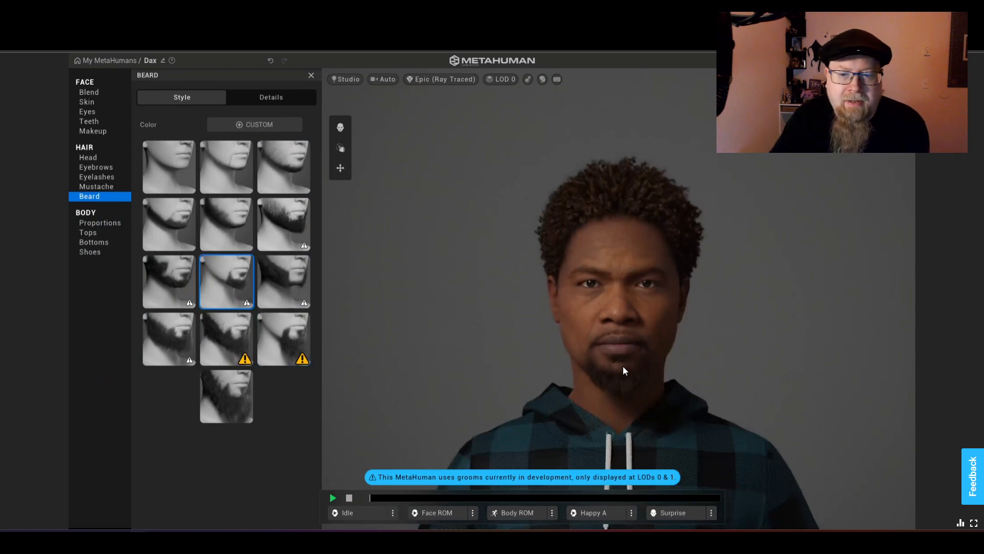
Compare the Short Curly and Chin Strap mustaches up close on Dax's face, and give him the Medium Curly Mustache.
left_click(96, 186)
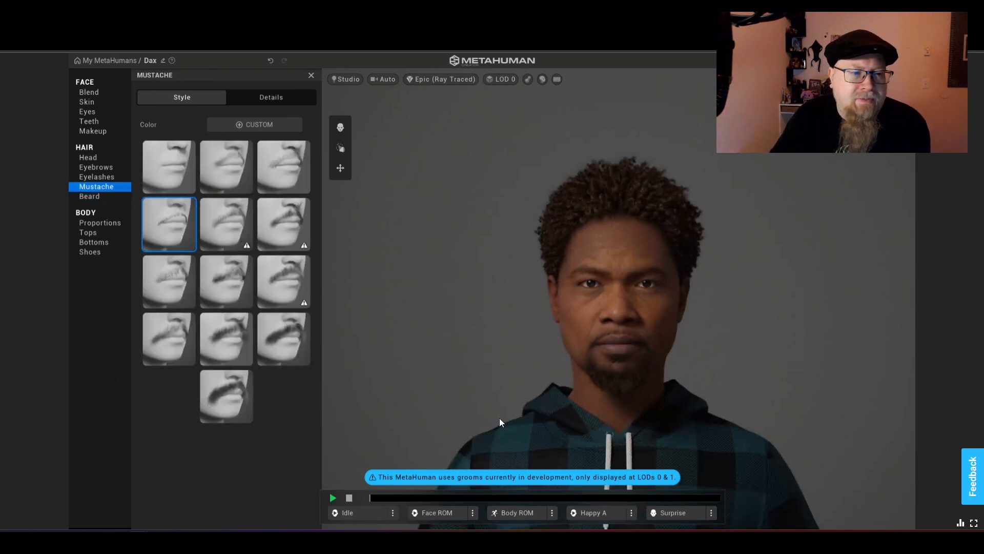
left_click(232, 232)
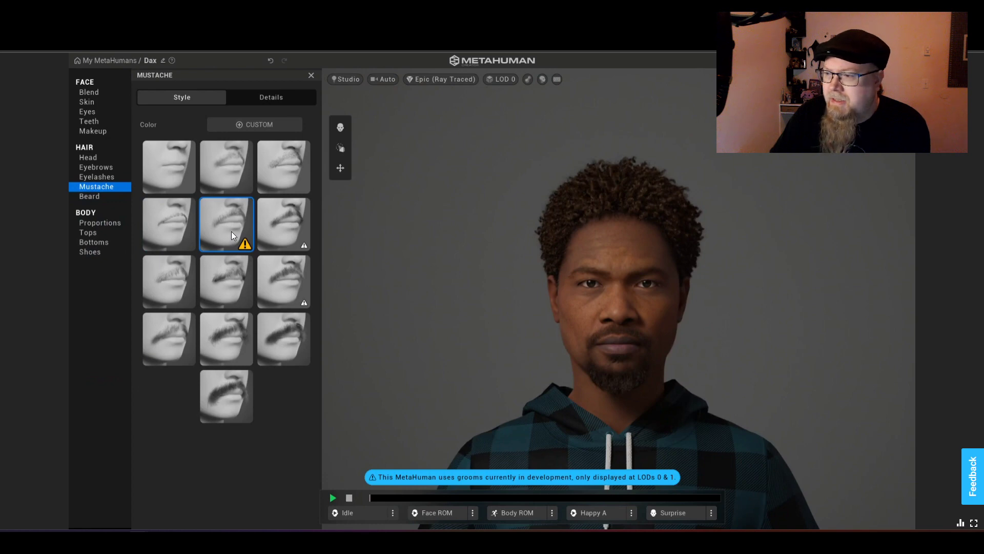
left_click(278, 223)
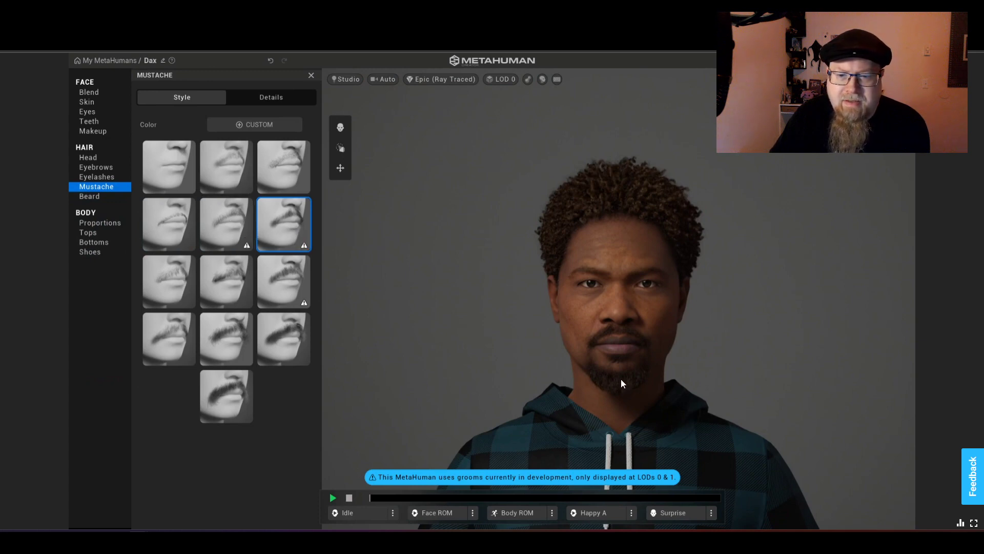
scroll(621, 380, "up", 5)
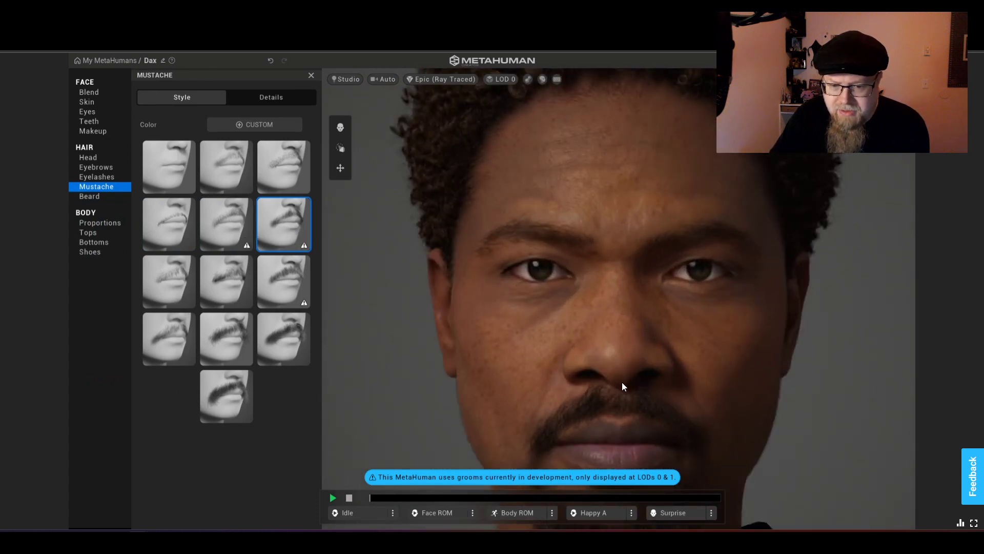
left_click(237, 224)
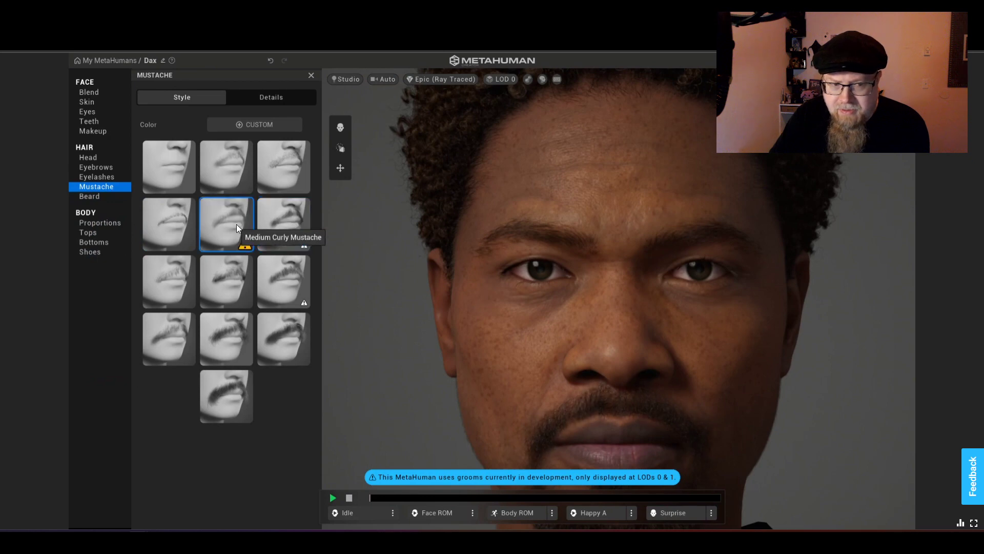
left_click(282, 229)
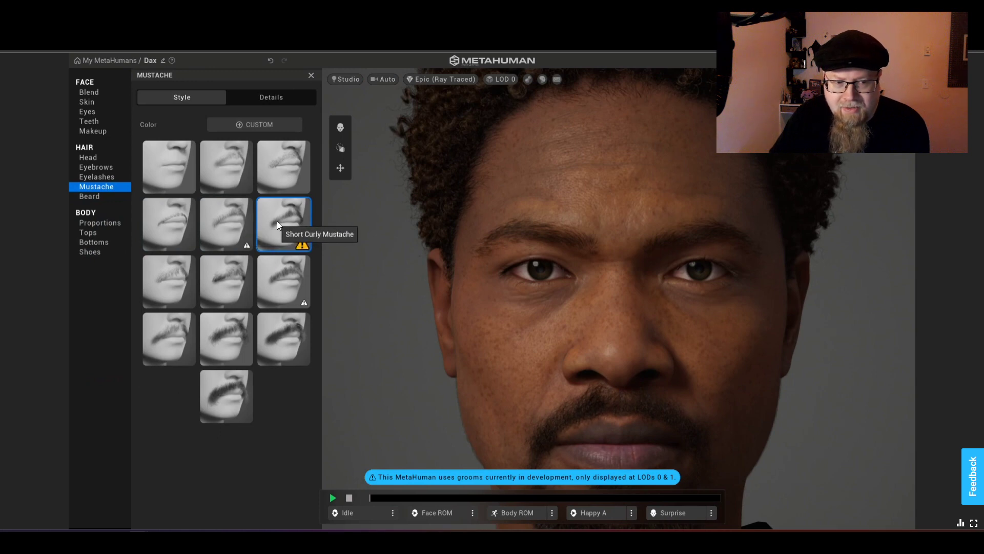
left_click(181, 288)
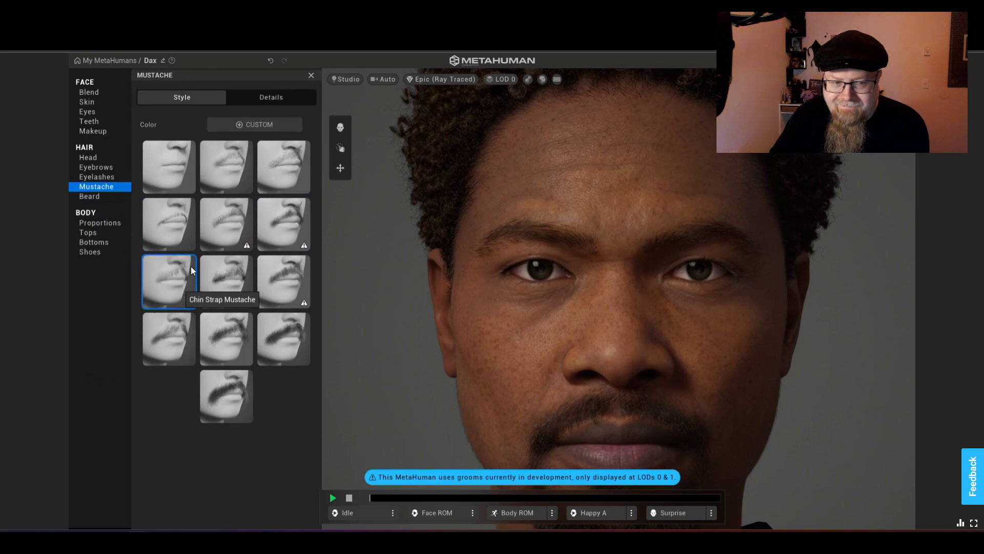
left_click(236, 233)
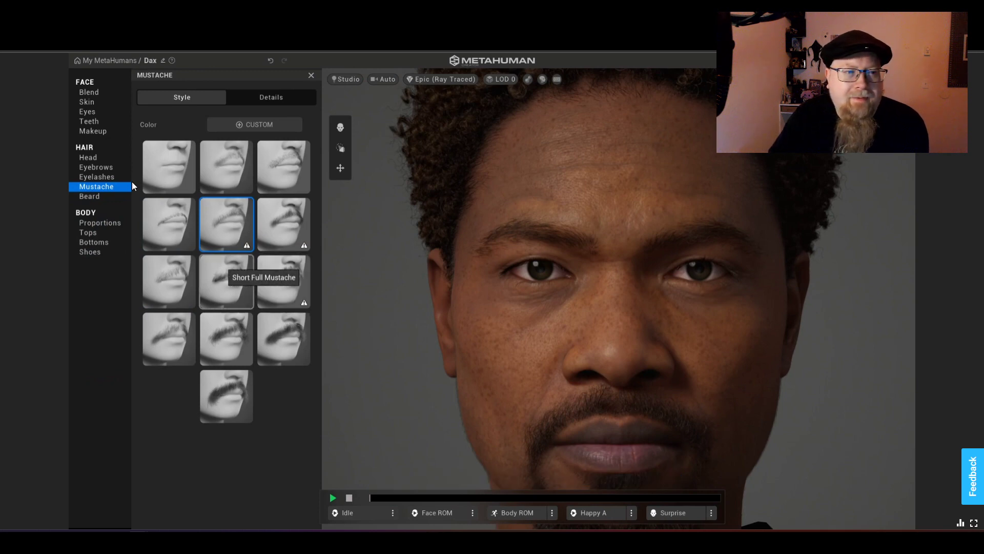
Set Dax's eyelashes to the style without lashes, and bring up the eyebrow styles.
left_click(100, 176)
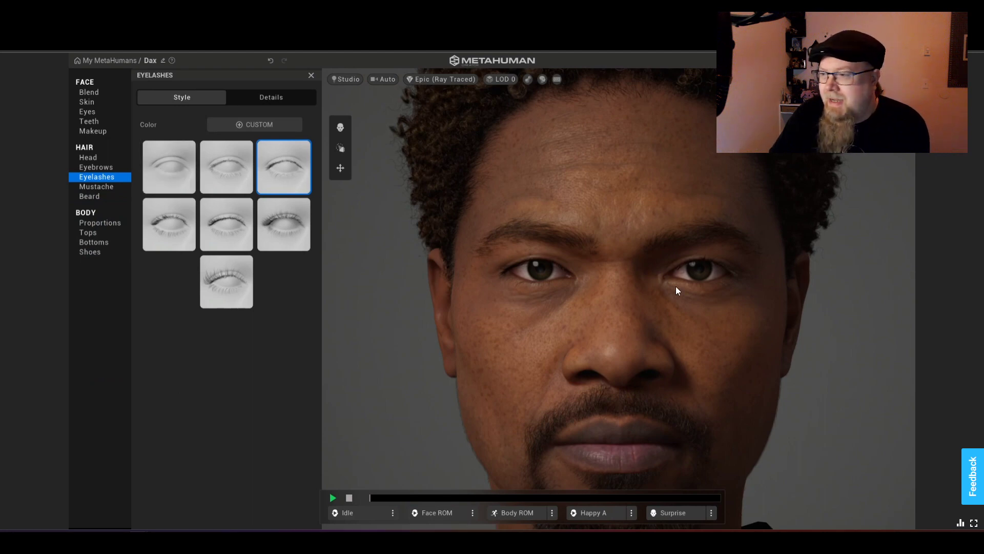
left_click(182, 174)
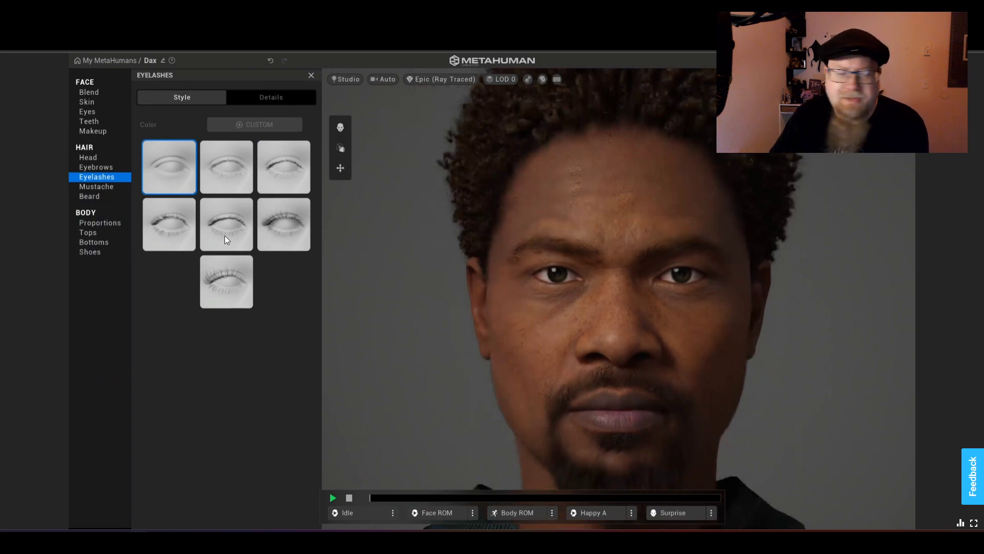
left_click(97, 165)
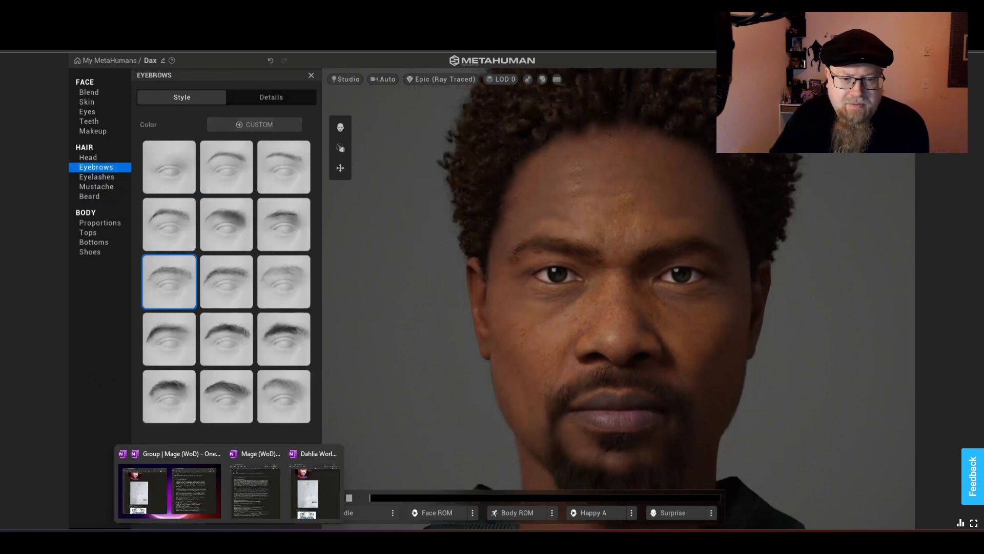
Check Killian's token portrait and sketch on the OneNote page, and return to the MetaHuman editor.
left_click(322, 485)
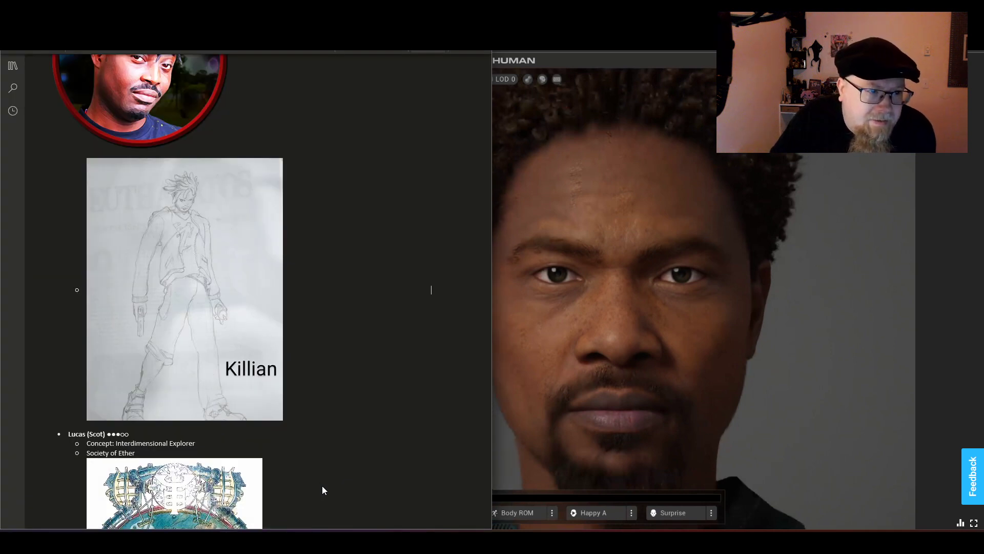
scroll(369, 287, "up", 2)
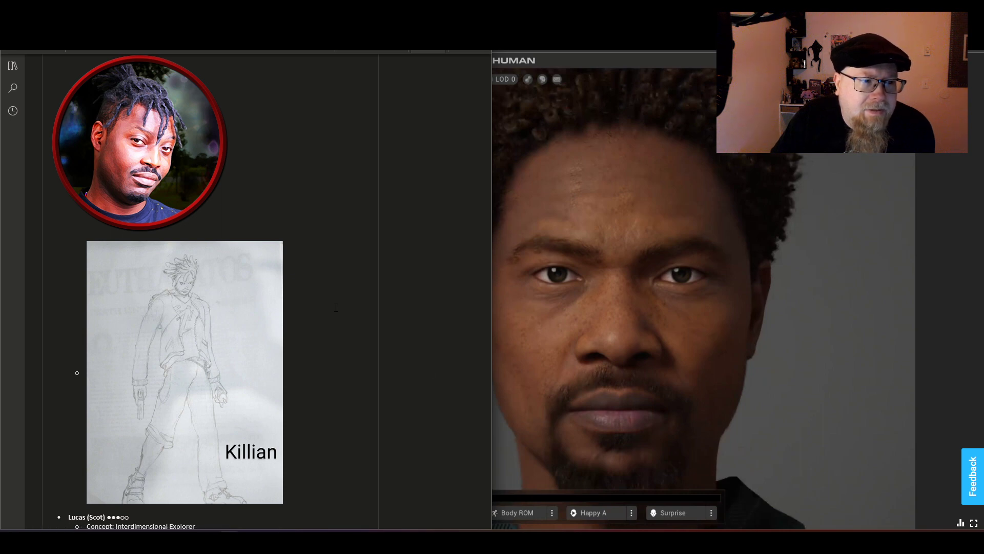
mouse_move(320, 541)
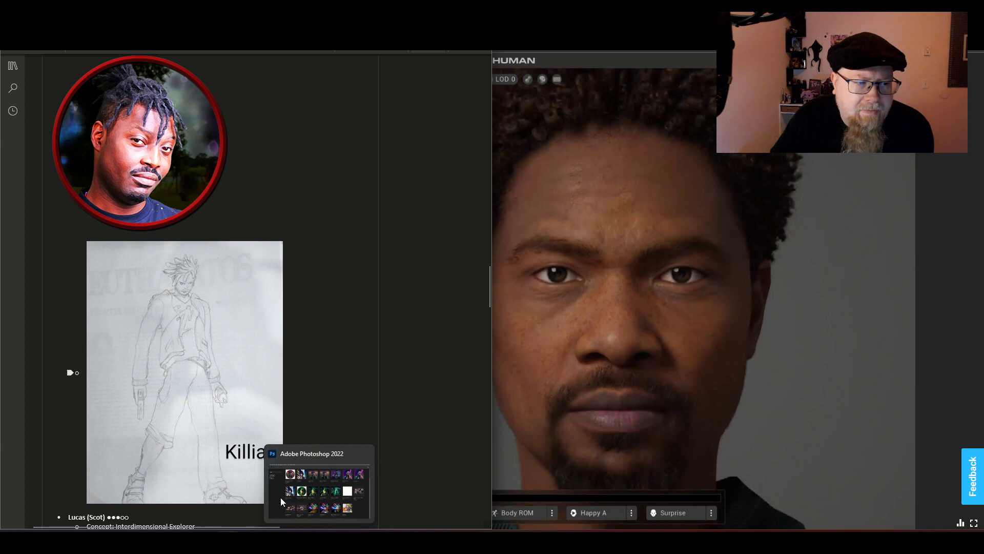
left_click(511, 246)
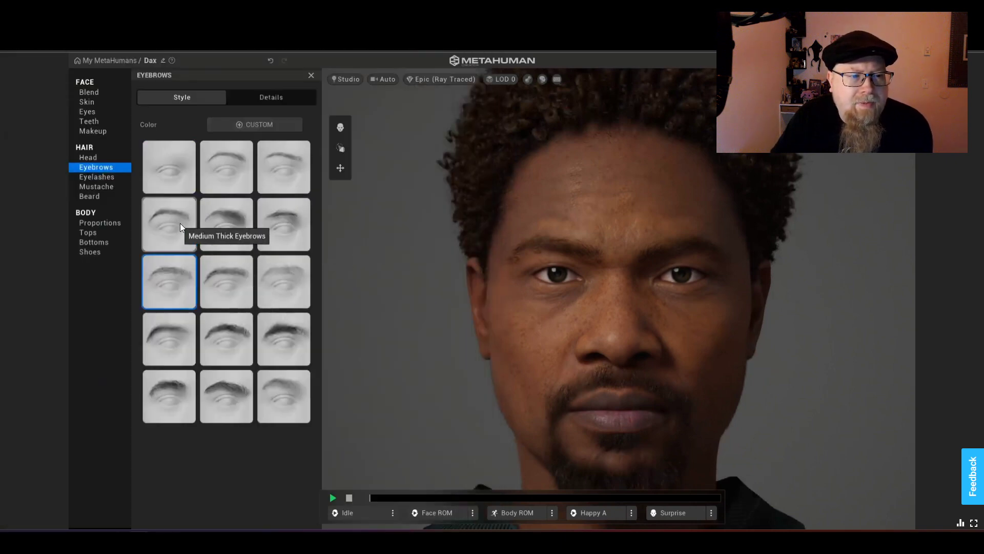
Compare Dax's face without eyebrows against the short dark eyebrow style at the end of the second row, and apply that style.
left_click(274, 235)
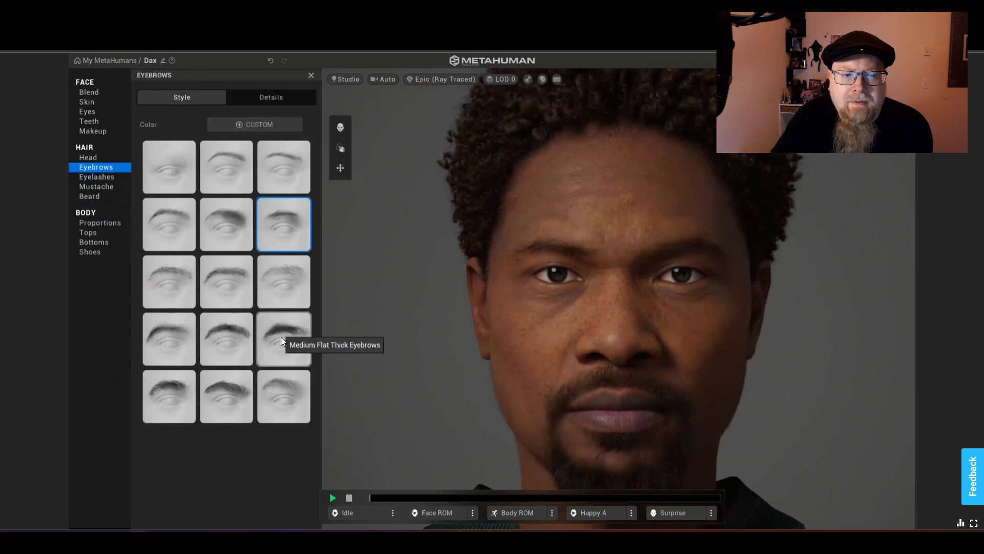
left_click(173, 180)
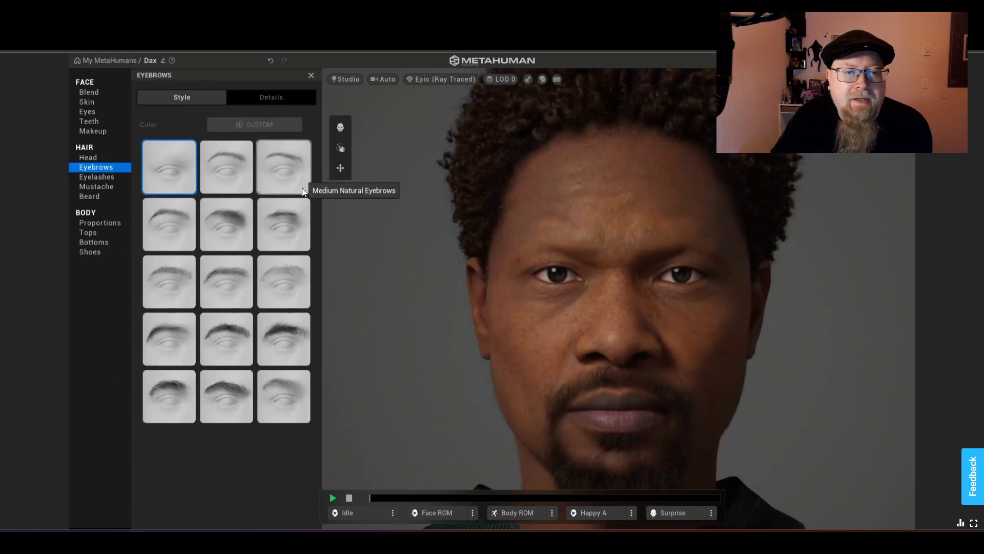
left_click(272, 210)
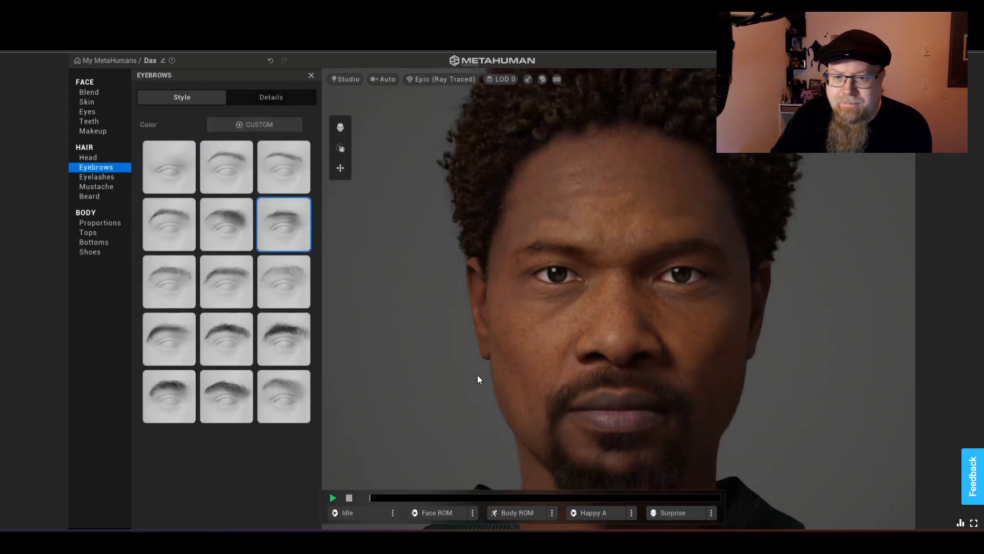
Browse the head hairstyles, try the Long Afro, Short Cornrows and the tall swept-up style on Dax, and go back to Short Coil.
left_click(97, 160)
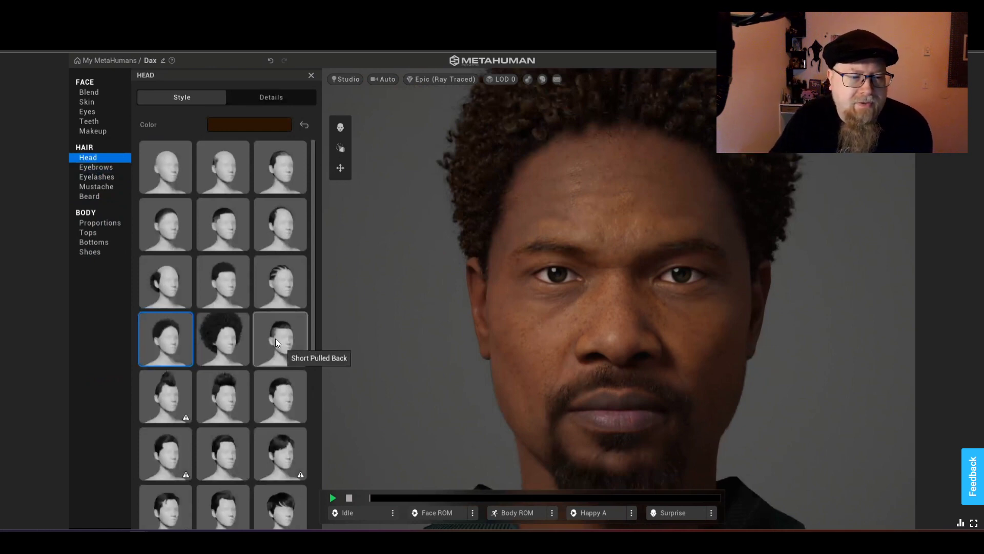
scroll(254, 311, "down", 8)
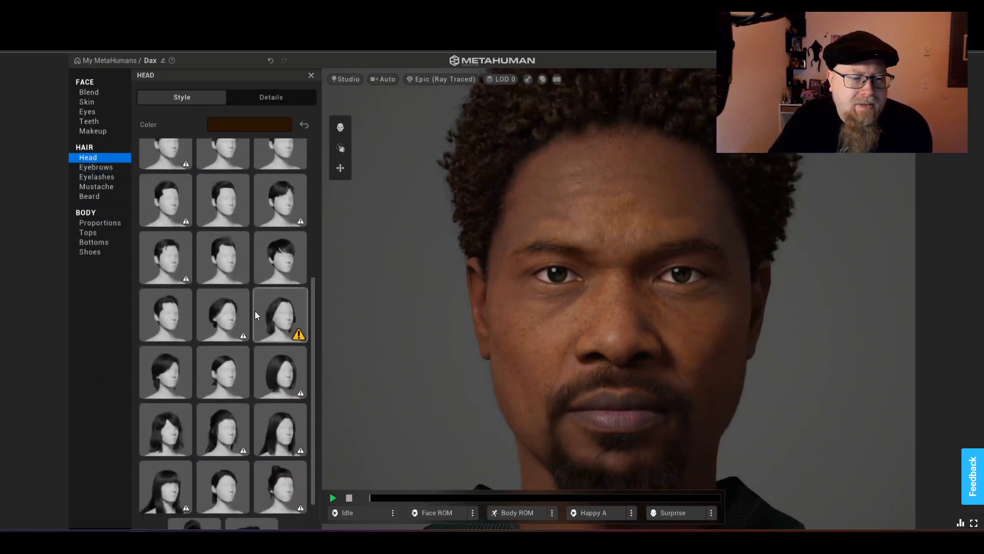
scroll(256, 313, "up", 4)
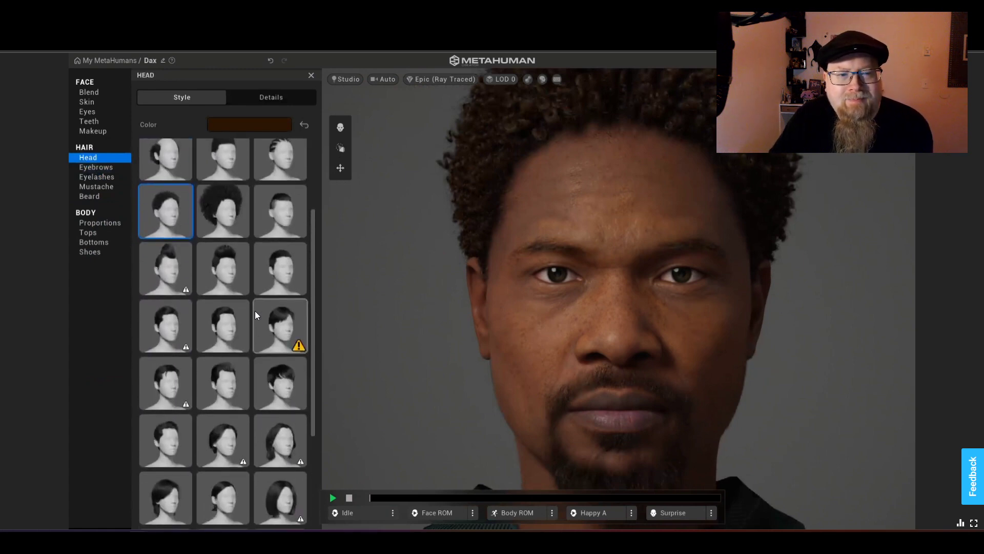
scroll(257, 315, "up", 3)
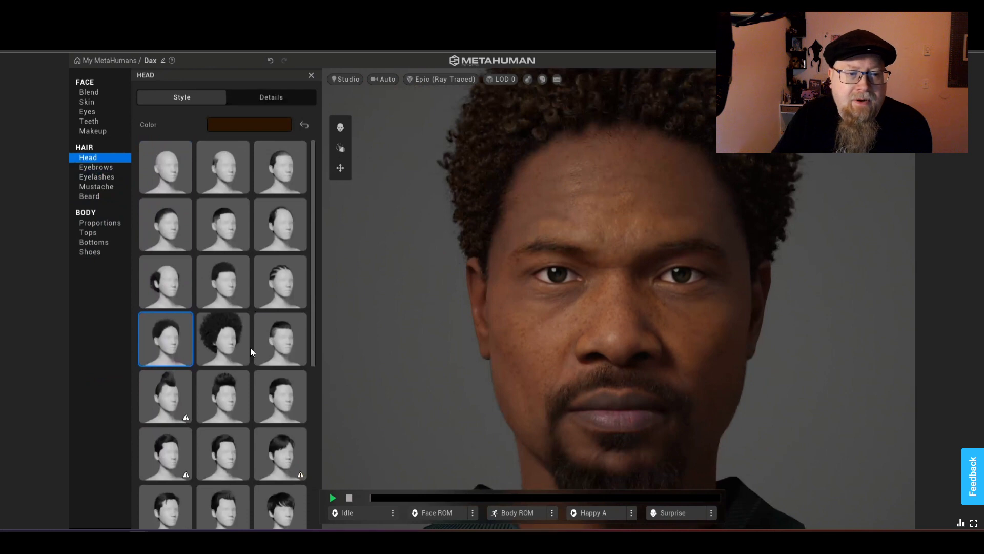
left_click(220, 348)
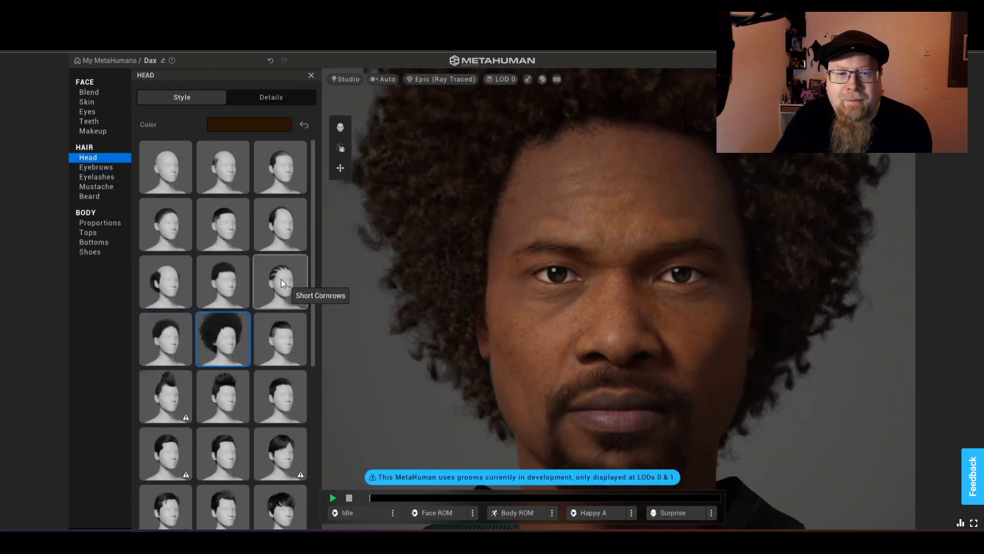
left_click(281, 279)
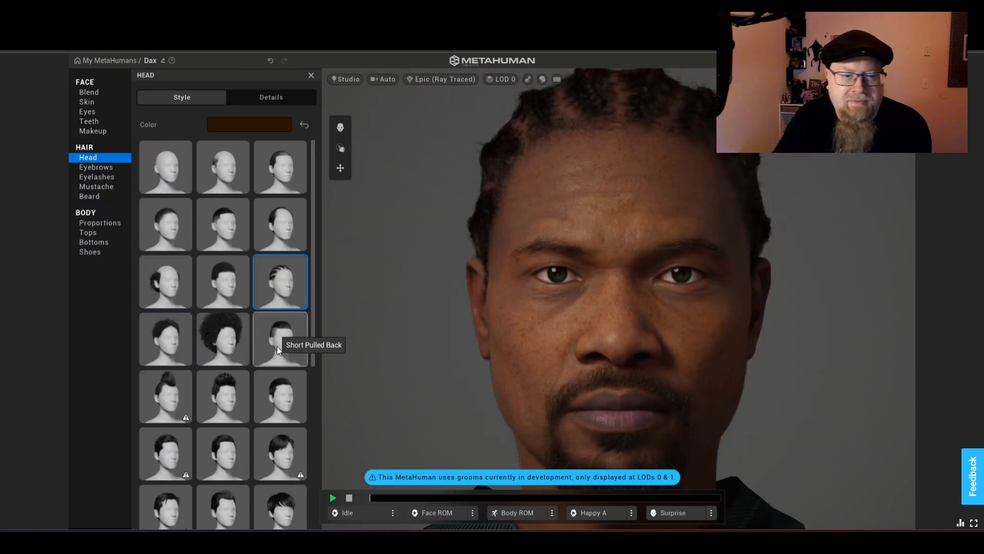
left_click(223, 410)
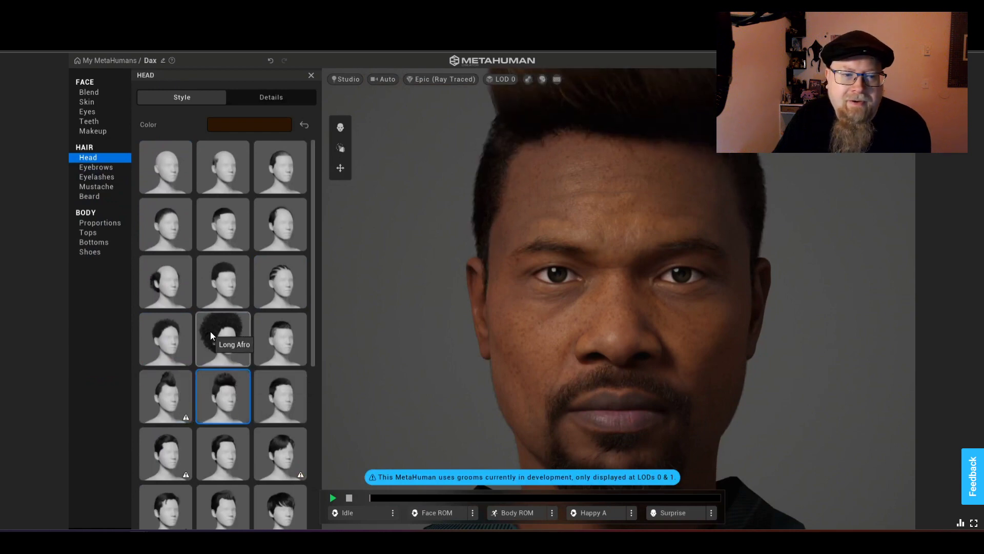
left_click(181, 339)
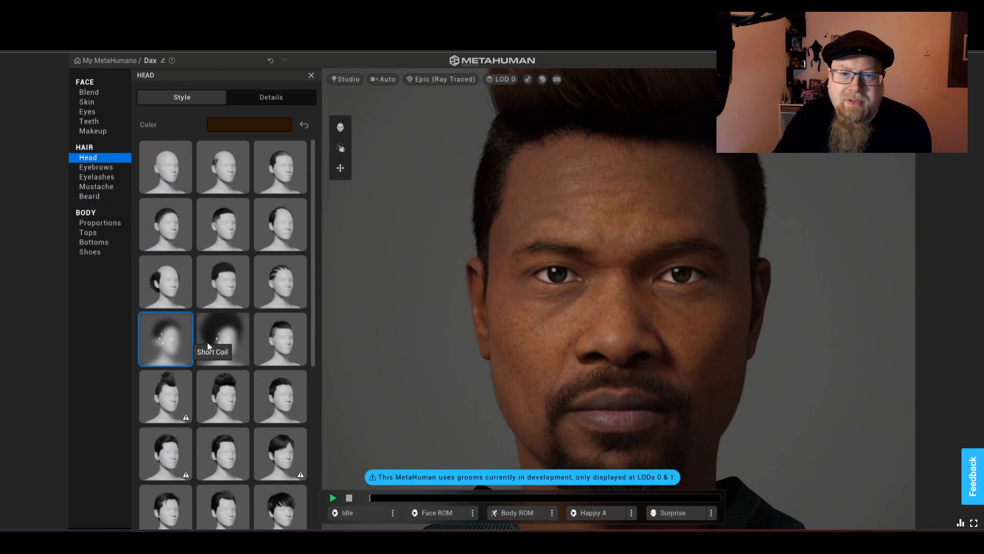
Frame Dax's whole head and set the viewport camera to Face.
scroll(585, 211, "up", 3)
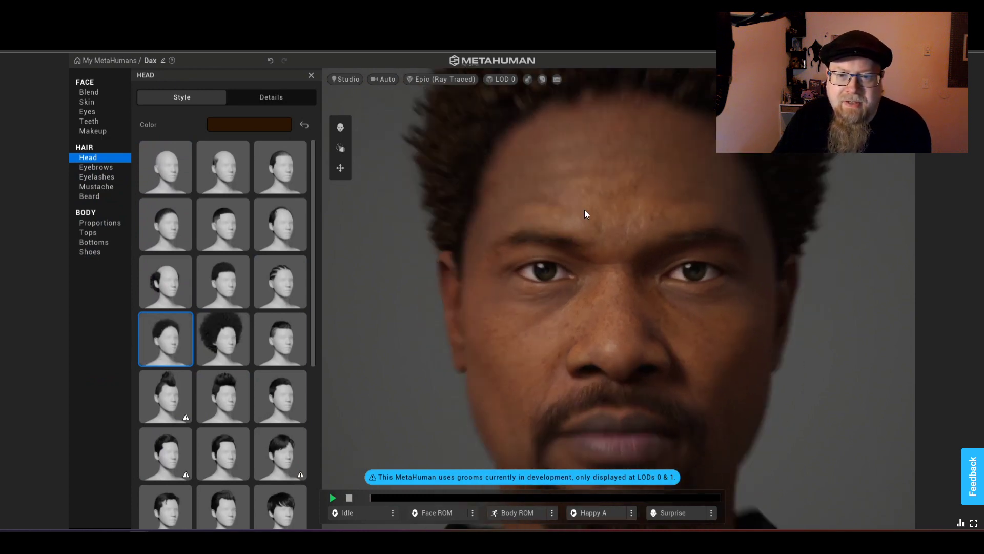
scroll(585, 210, "down", 3)
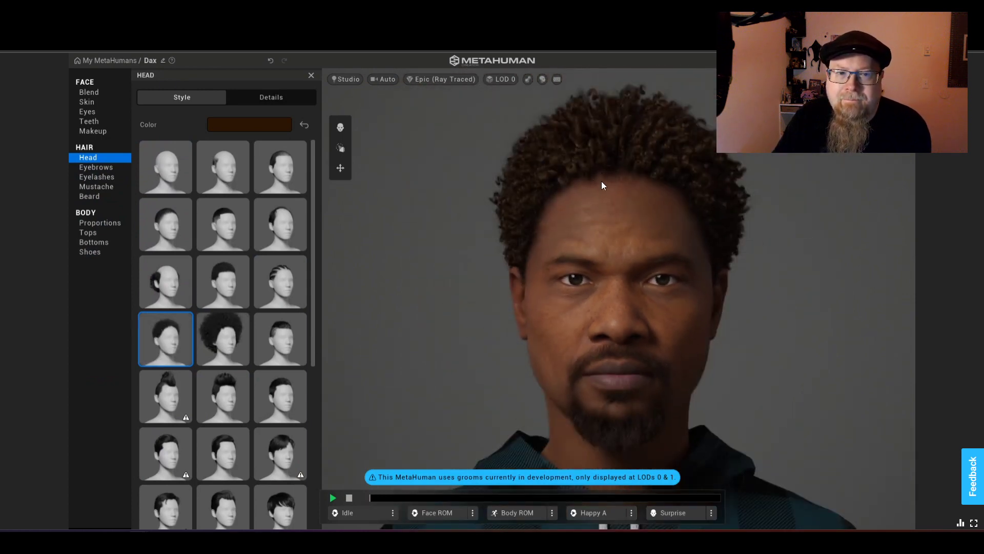
key("1")
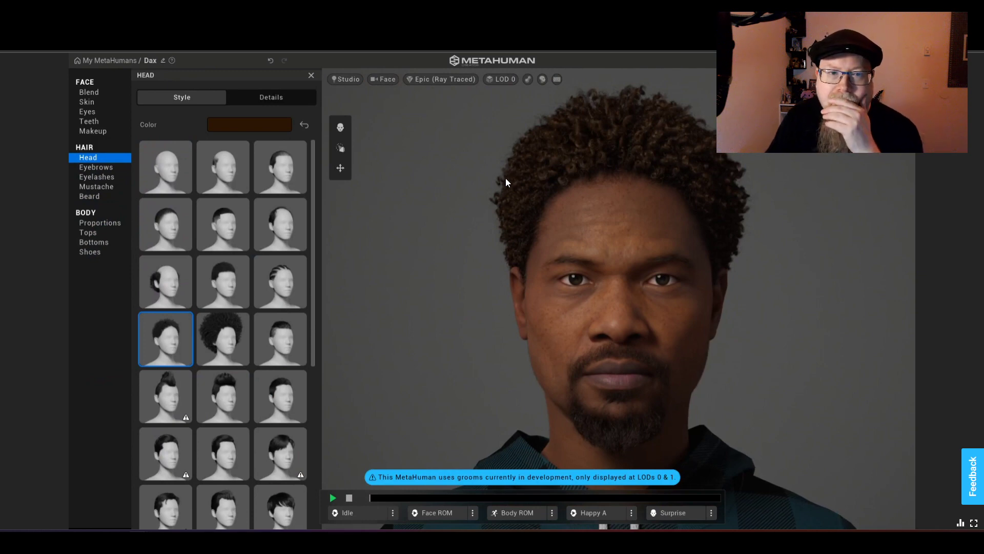
key("0")
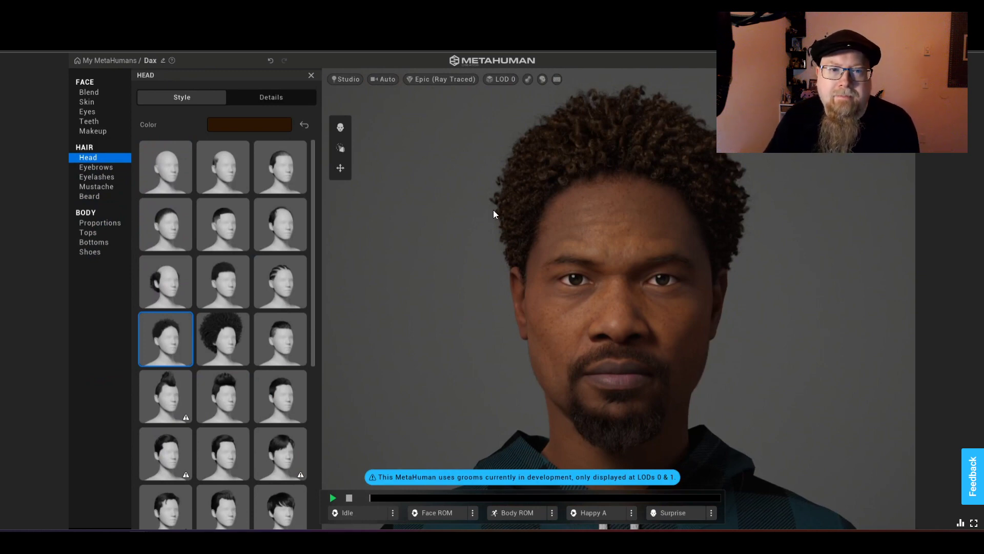
key("1")
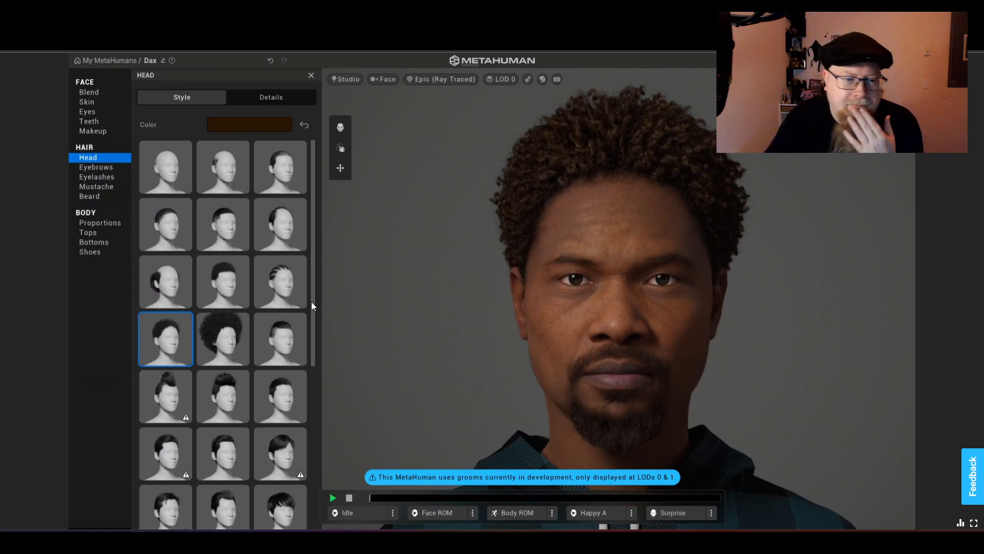
Try the Short Afro Fade on Dax and look through the rest of the hairstyles for something closer to Killian's hair.
left_click(218, 283)
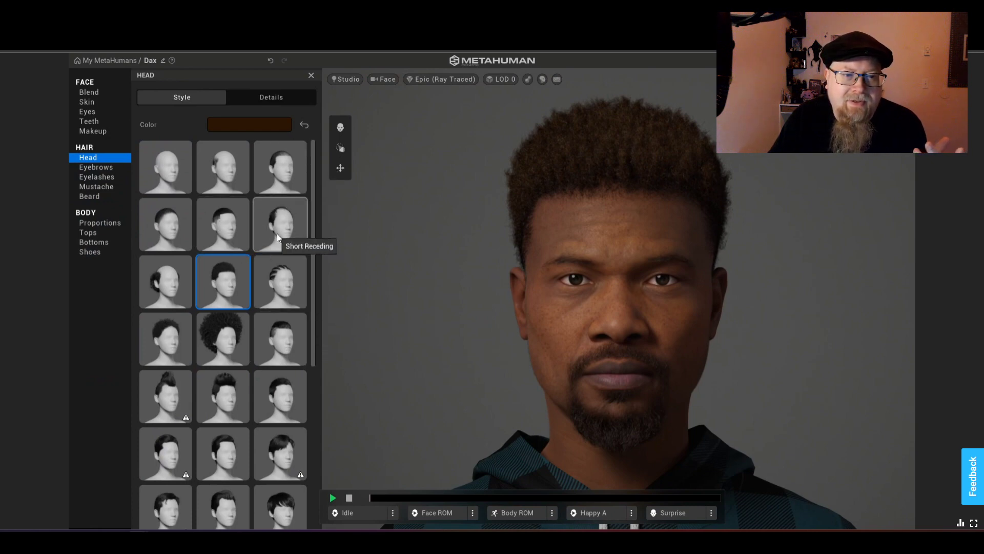
scroll(271, 336, "down", 3)
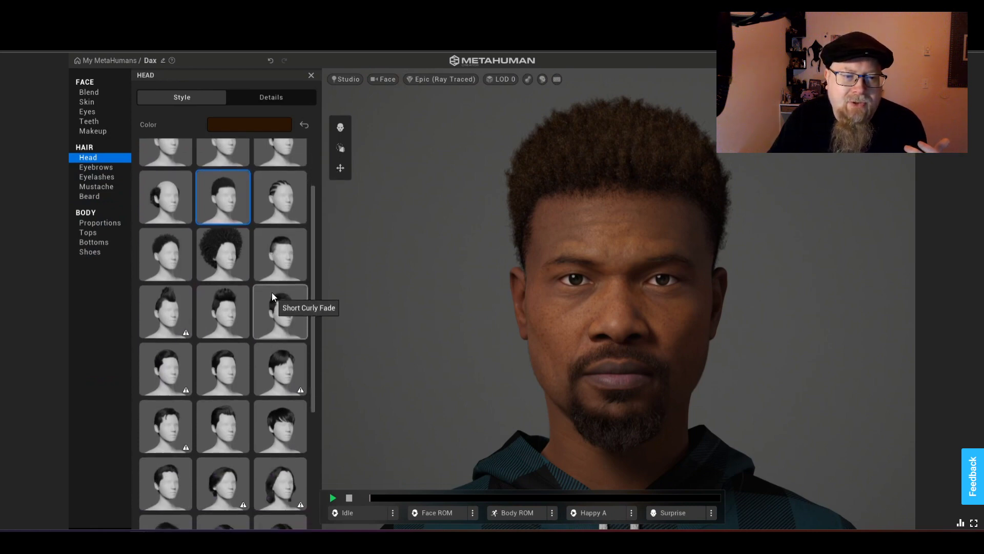
scroll(272, 328, "down", 2)
scroll(266, 341, "down", 3)
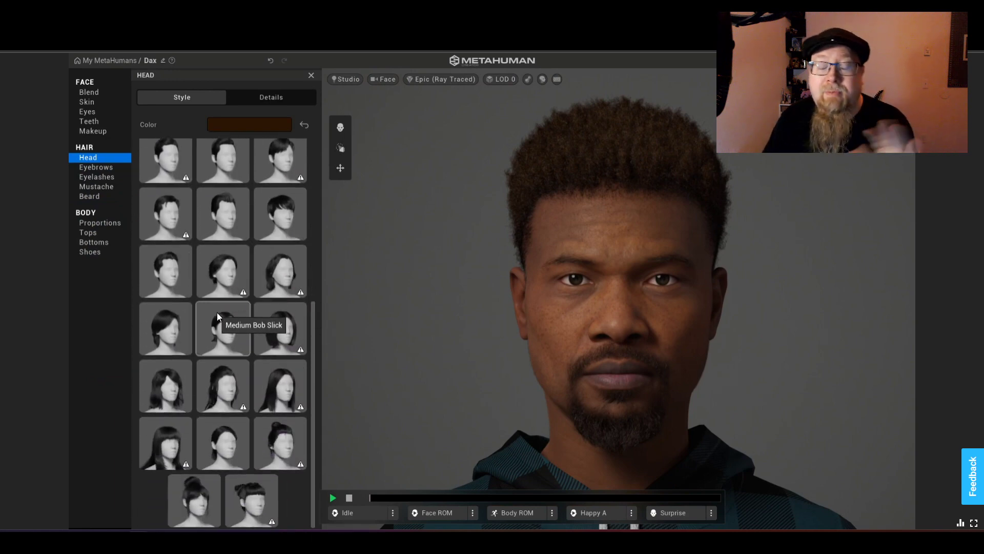
scroll(226, 333, "up", 8)
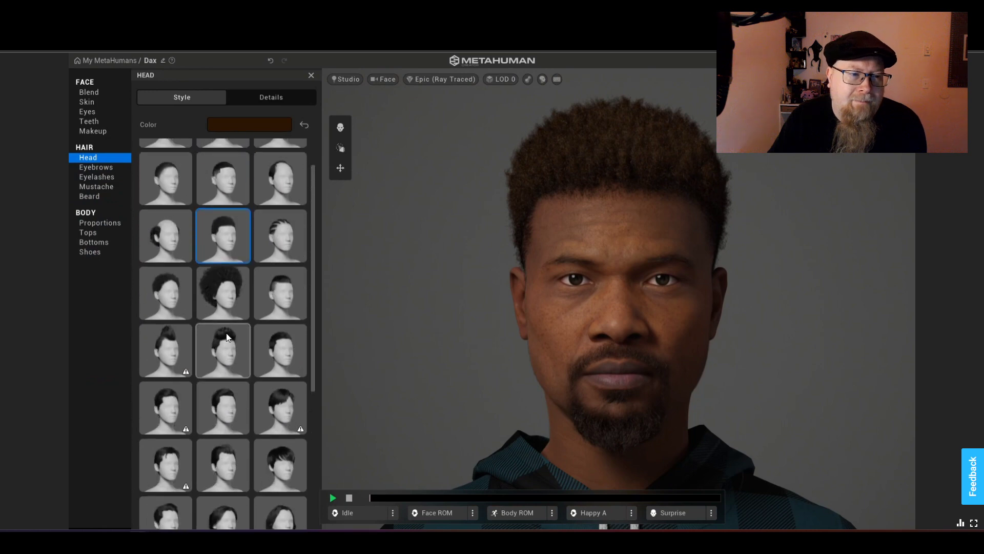
scroll(248, 245, "down", 8)
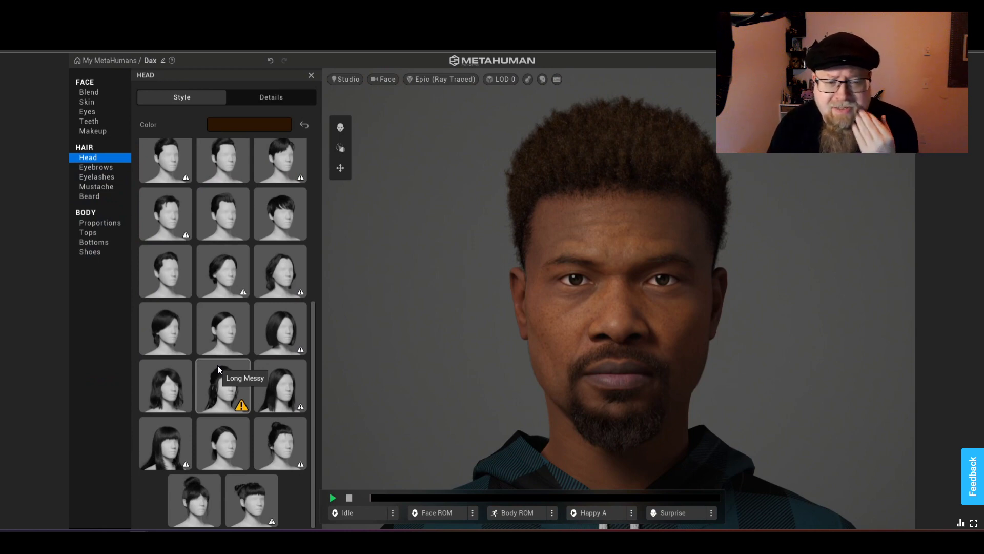
scroll(229, 388, "up", 10)
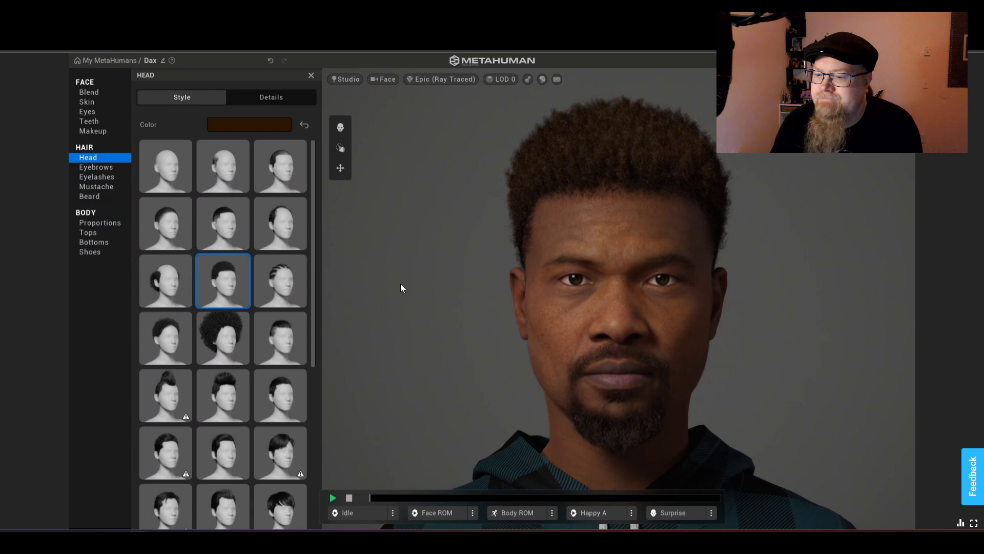
Try the Short Cornrows on Dax and inspect the braids from the sides, back and front.
left_click(289, 282)
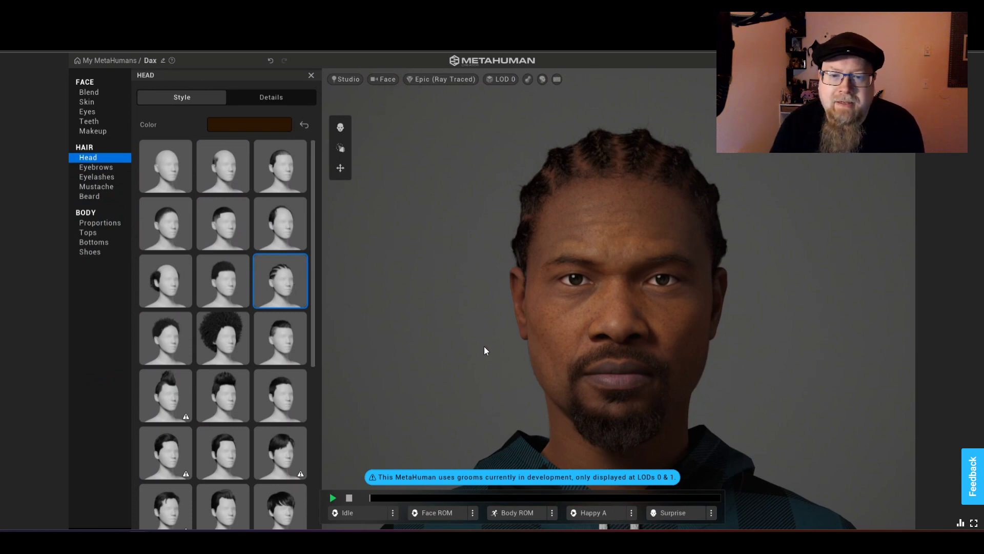
left_click_drag(484, 347, 833, 339)
left_click_drag(465, 398, 769, 391)
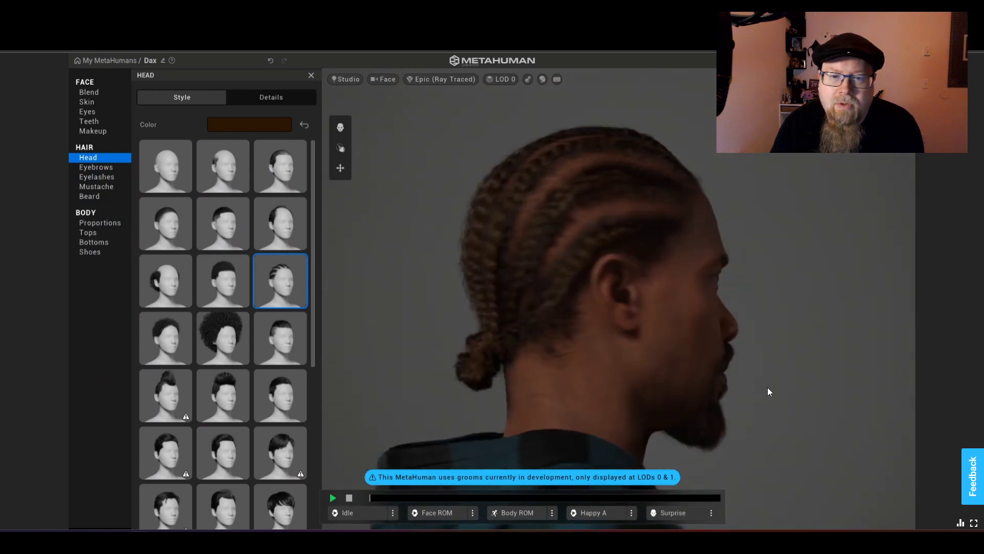
left_click_drag(545, 367, 794, 451)
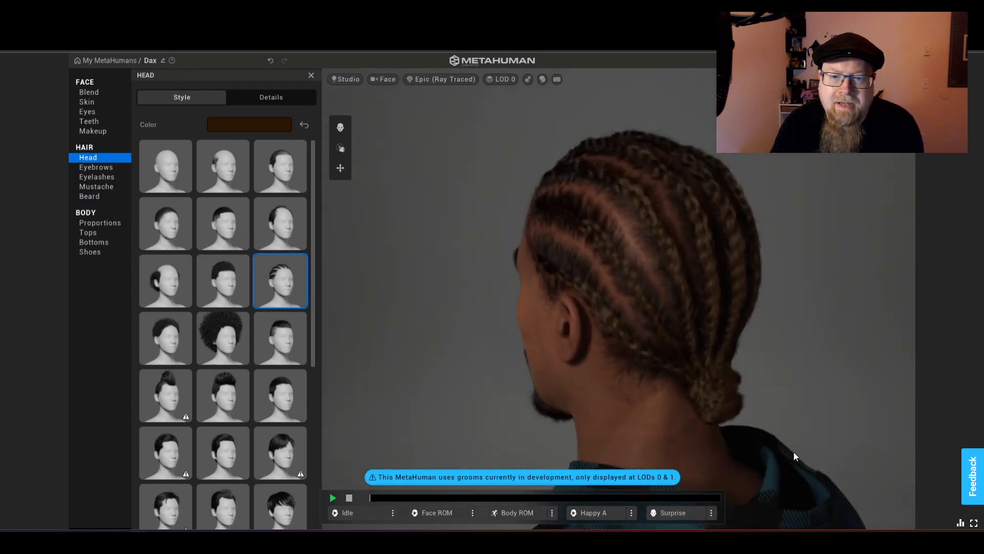
left_click_drag(718, 387, 804, 381)
left_click_drag(664, 409, 805, 408)
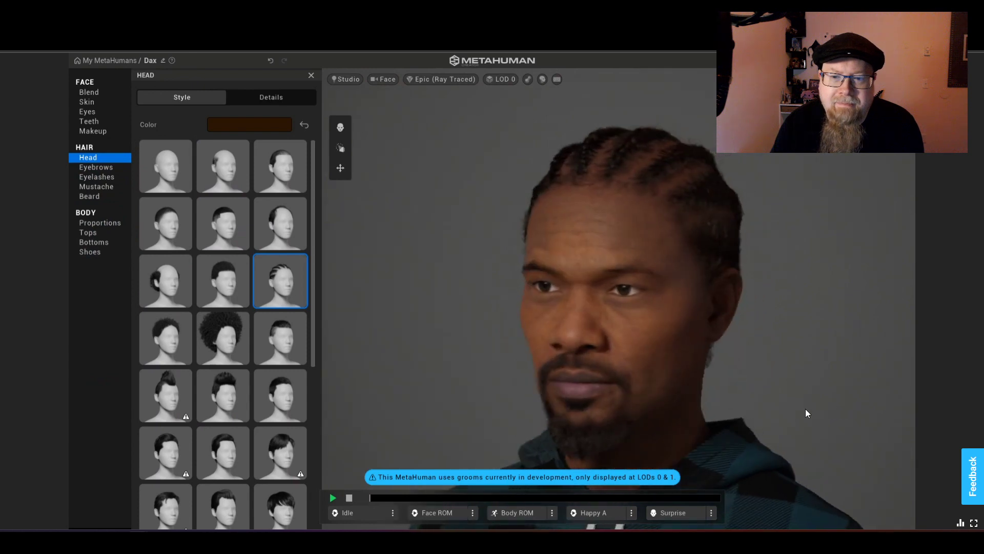
left_click_drag(485, 356, 718, 362)
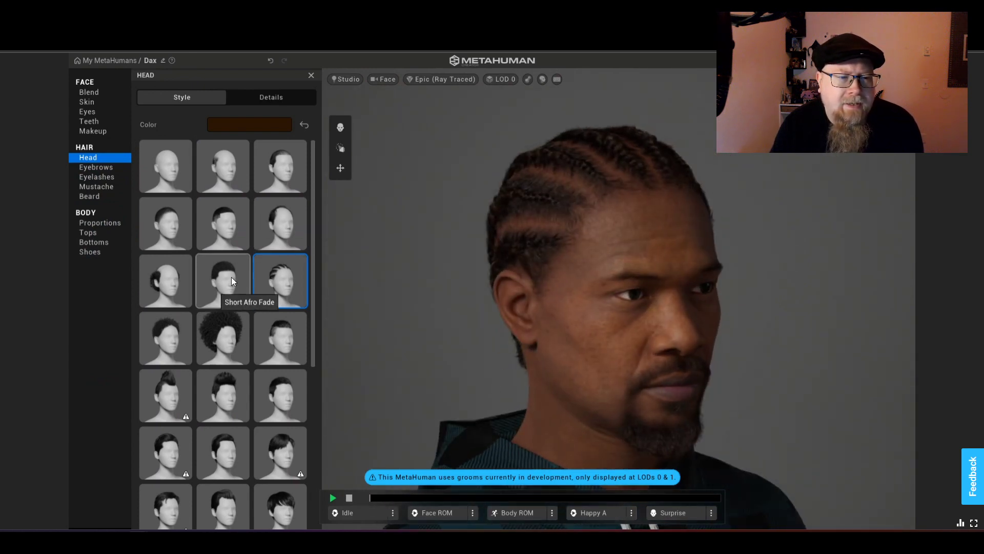
Try the Short Receding hair on Dax, switch to the bald-top style with curly sides, and view it in profile.
left_click(280, 234)
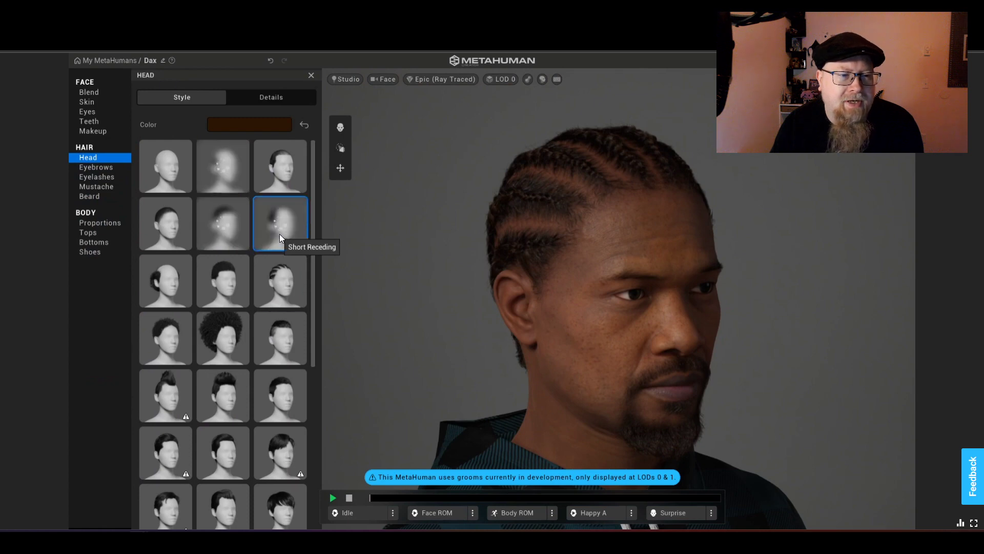
left_click_drag(696, 312, 468, 327)
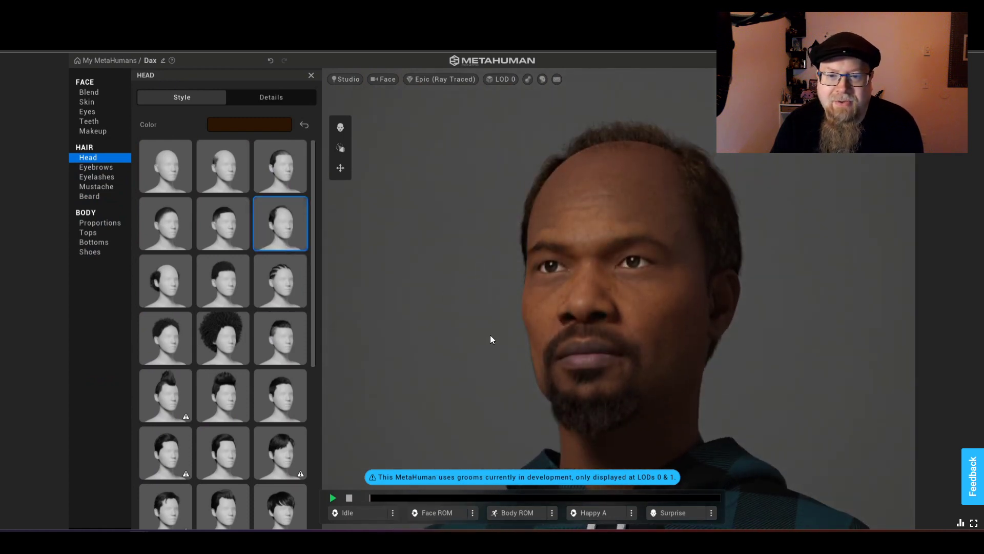
left_click(168, 286)
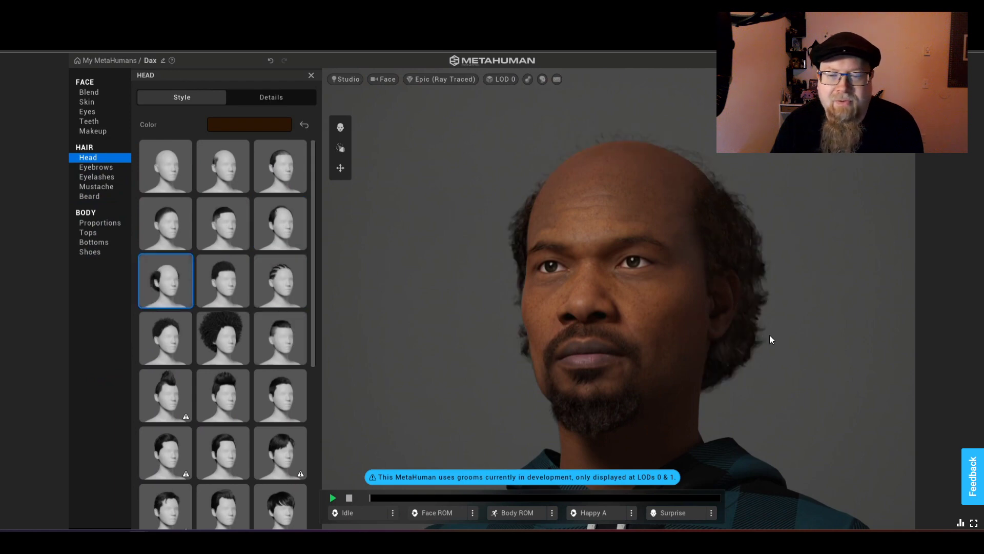
left_click_drag(641, 366, 447, 377)
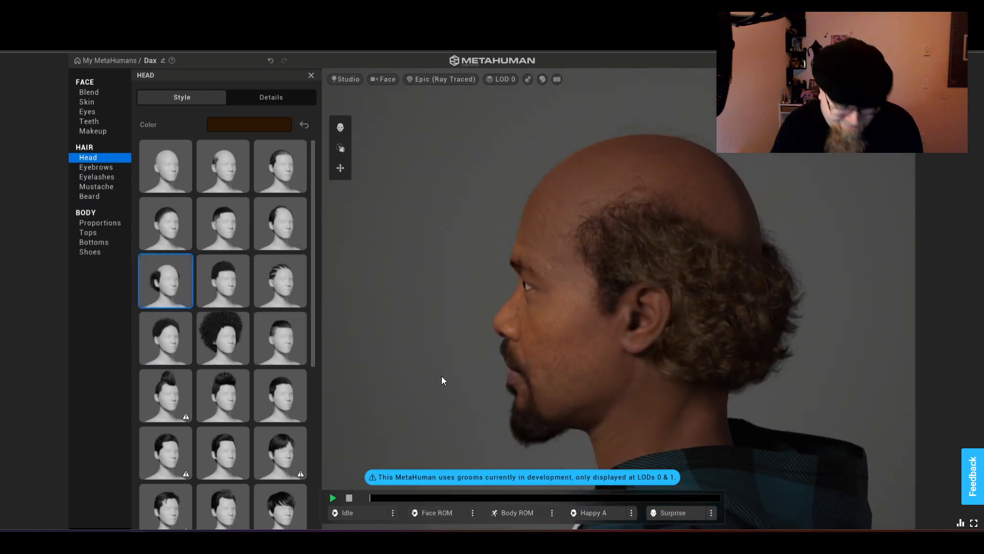
Put the Short Cornrows back on Dax and view the braids from the sides and front.
left_click(273, 288)
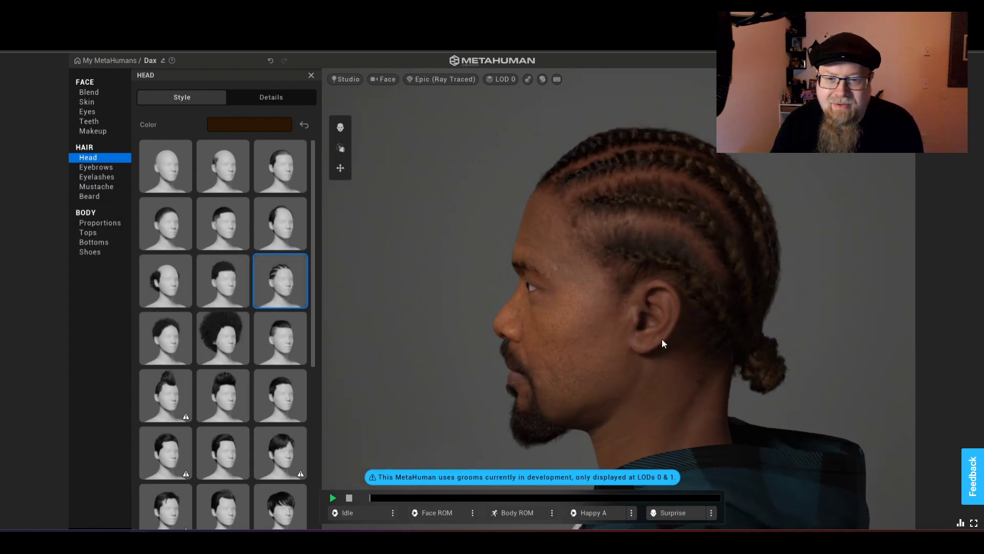
left_click_drag(662, 340, 823, 362)
left_click_drag(647, 376, 747, 342)
left_click_drag(599, 356, 673, 359)
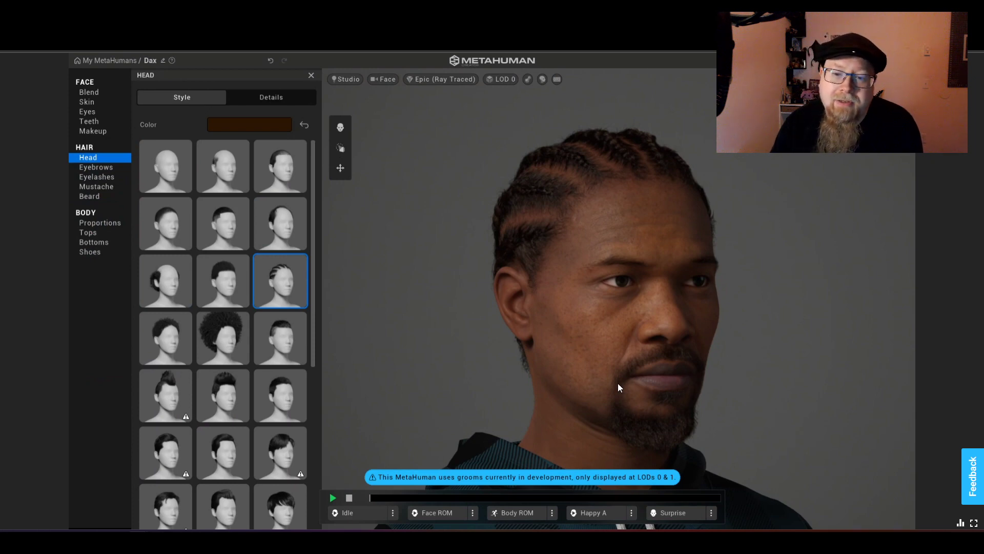
left_click_drag(617, 383, 514, 389)
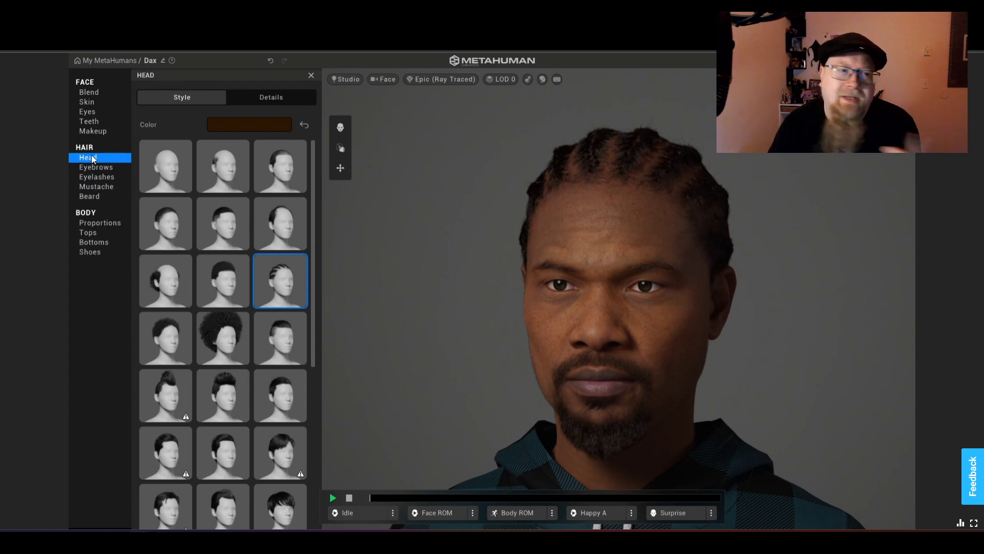
Enable hair dye on the head hair and make it purple with Hue 301.80, Value 0.23, Melanin 0.37 and Redness 0.20.
left_click(244, 101)
left_click(237, 129)
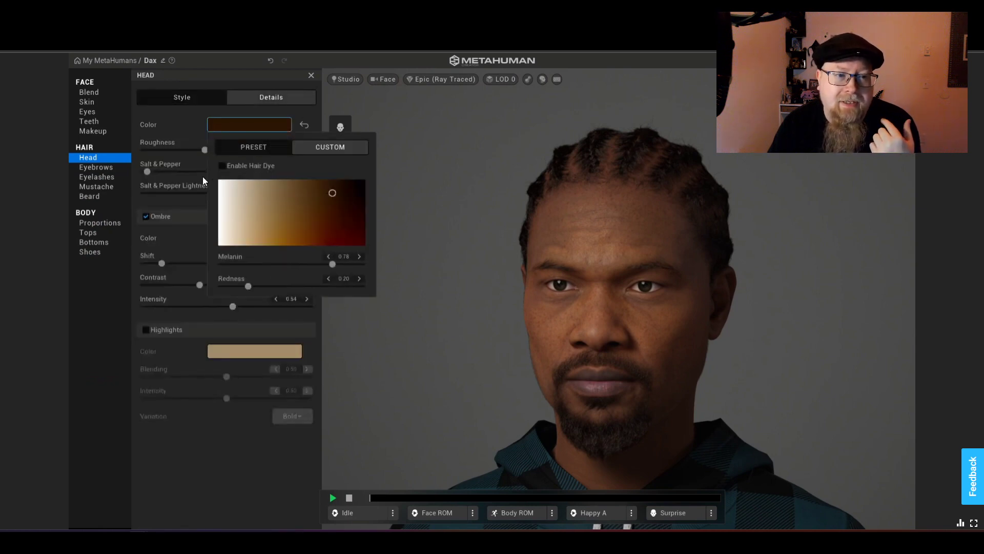
left_click(223, 166)
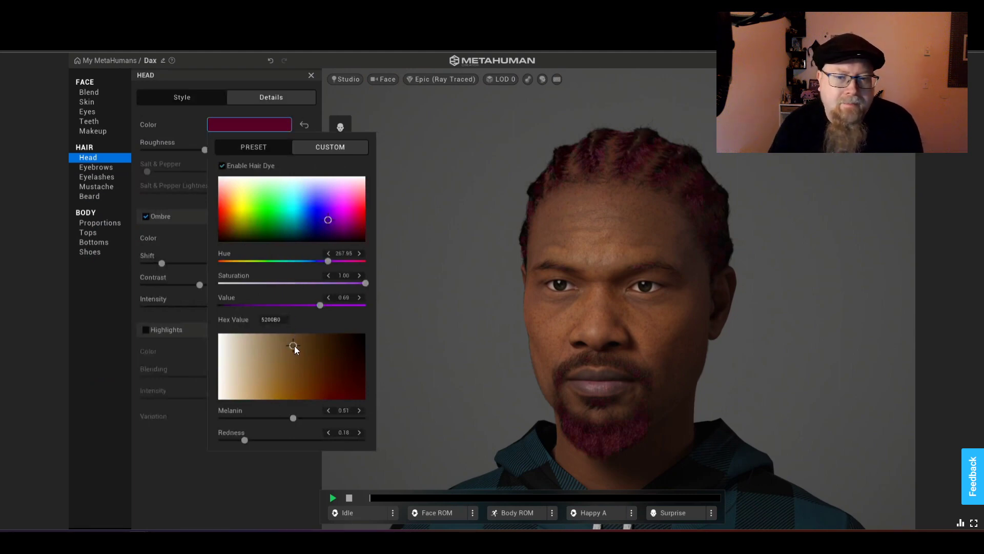
left_click_drag(295, 349, 273, 346)
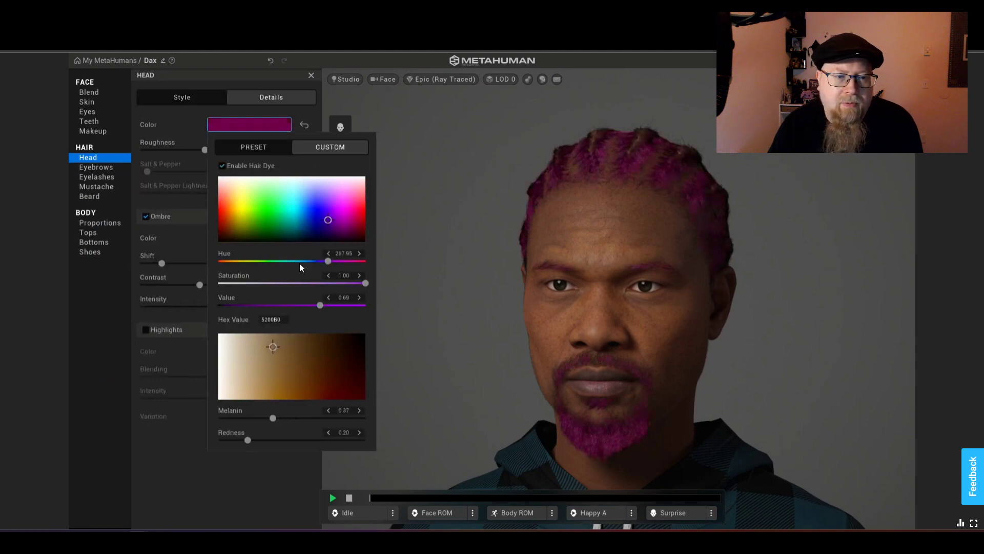
left_click_drag(327, 218, 332, 236)
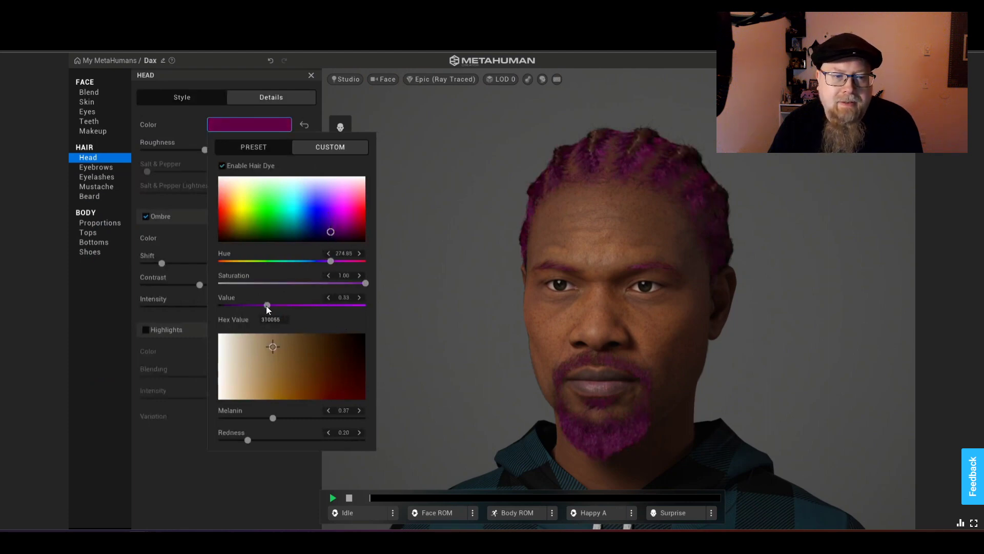
left_click_drag(266, 306, 249, 308)
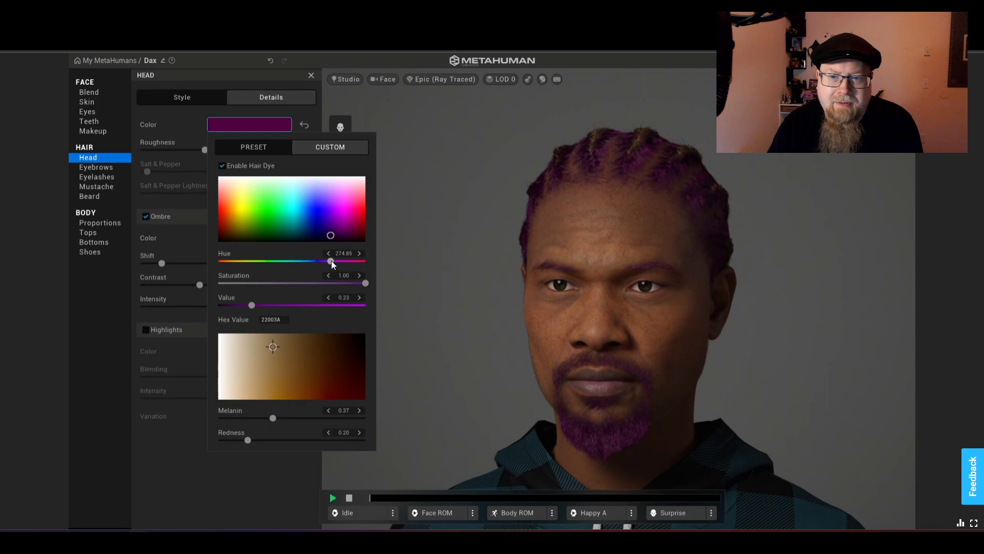
left_click_drag(331, 260, 345, 263)
left_click(483, 281)
Turn off the Ombre effect on the braids, viewing the head from the side.
left_click_drag(538, 282, 790, 305)
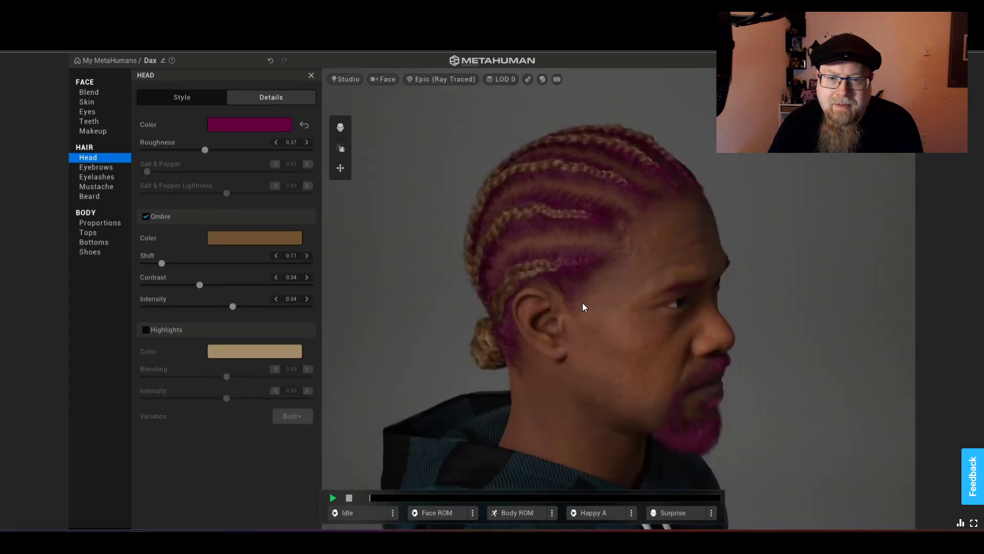
left_click(146, 216)
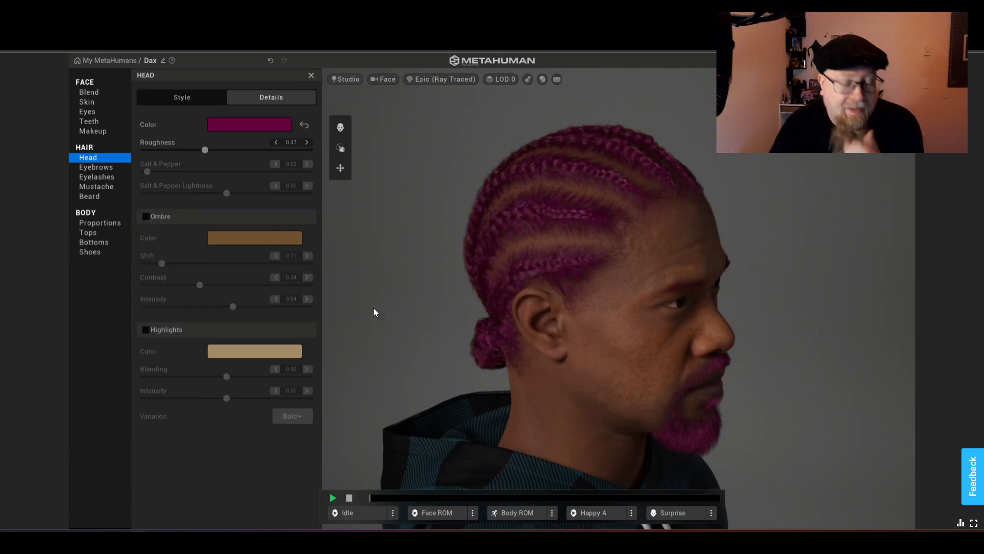
left_click_drag(501, 316, 431, 299)
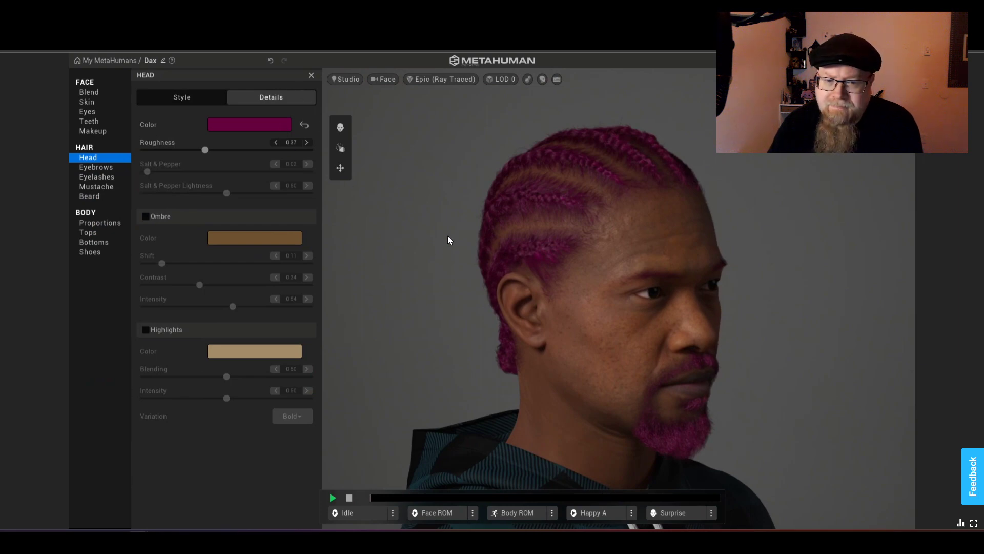
Darken the purple hair dye to a Value of 0.08 and check the cornrows and face from the front and three-quarter view.
left_click(271, 127)
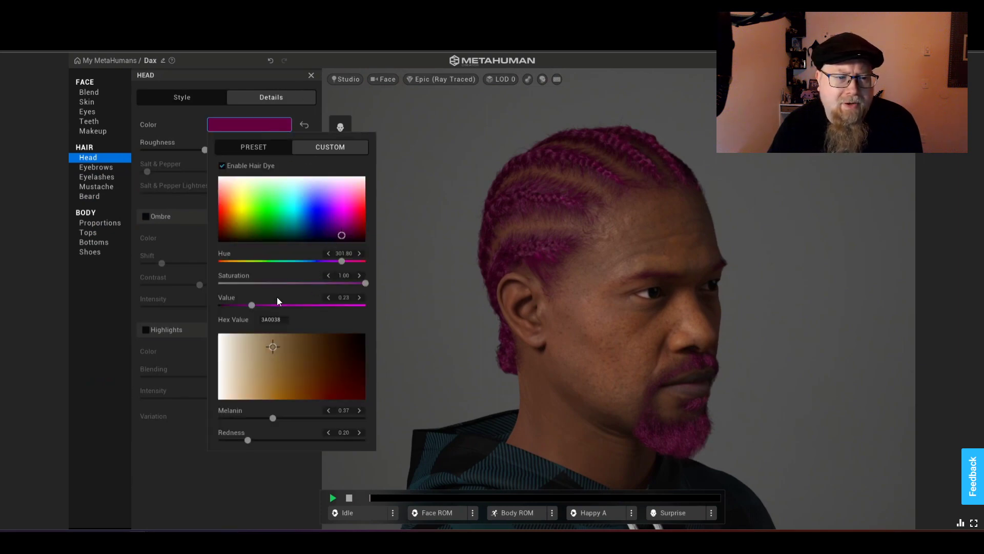
left_click_drag(250, 303, 230, 303)
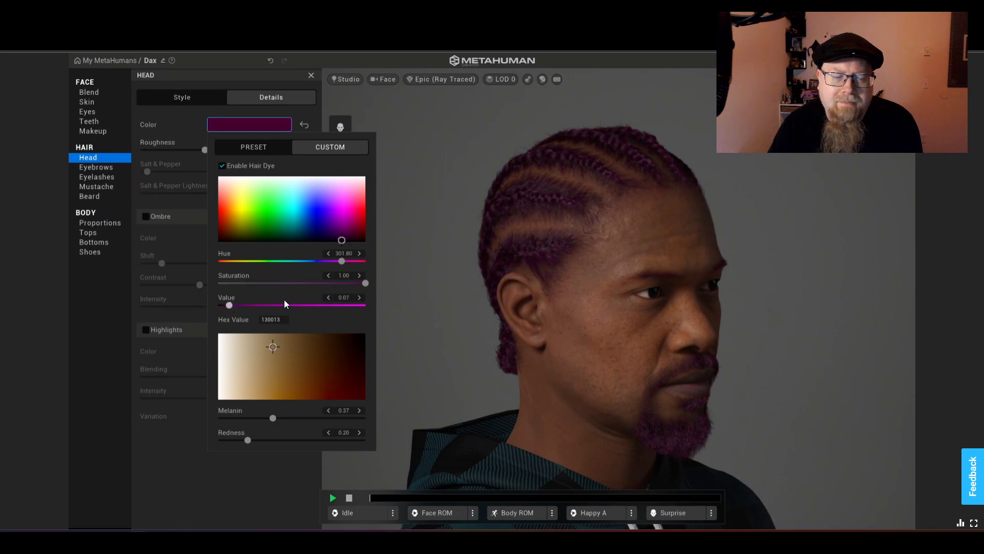
left_click(360, 299)
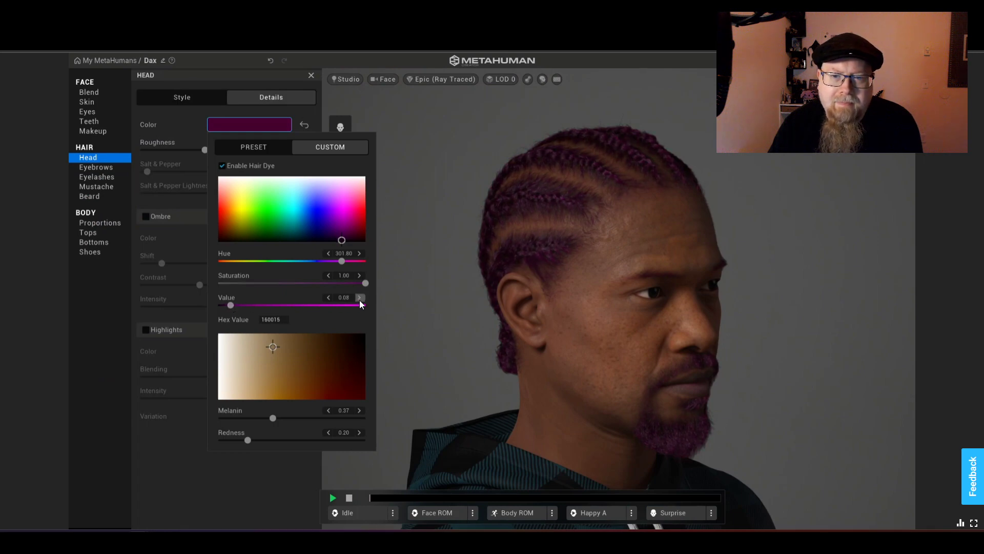
left_click(360, 300)
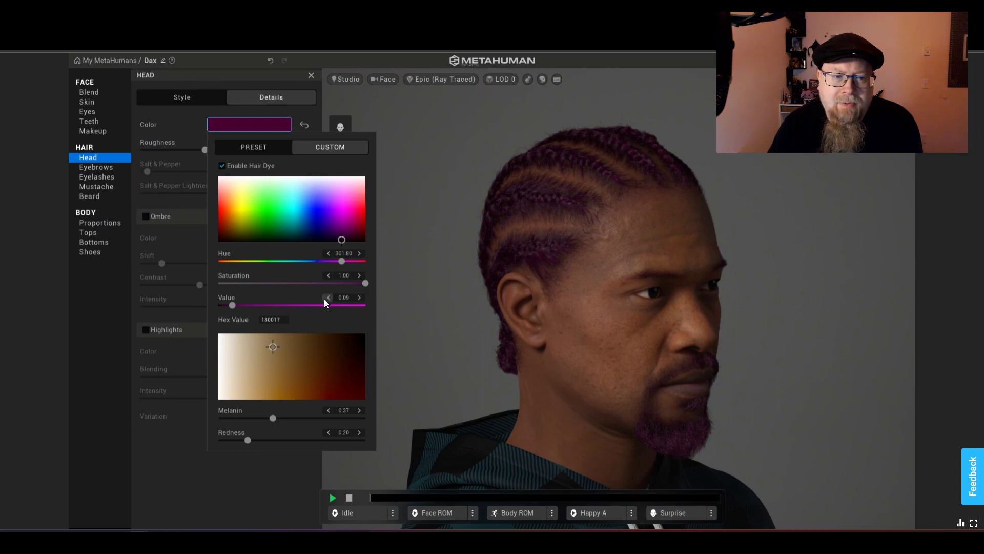
left_click(325, 301)
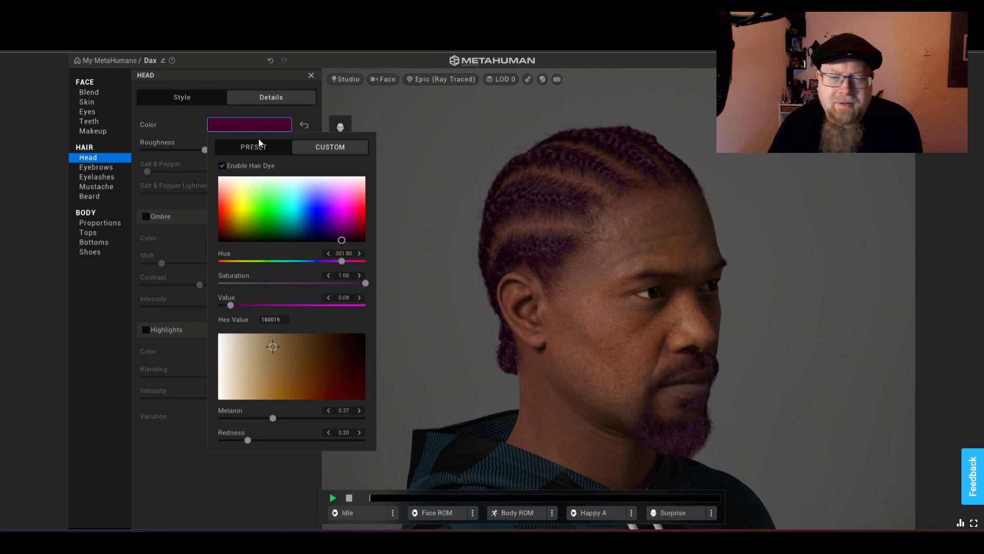
left_click_drag(633, 328, 486, 318)
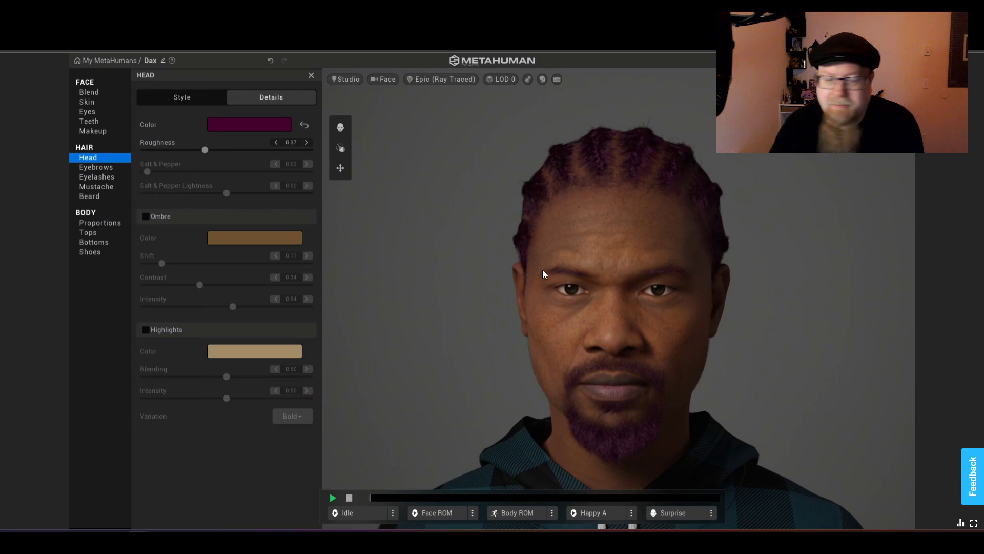
left_click_drag(519, 324, 537, 313)
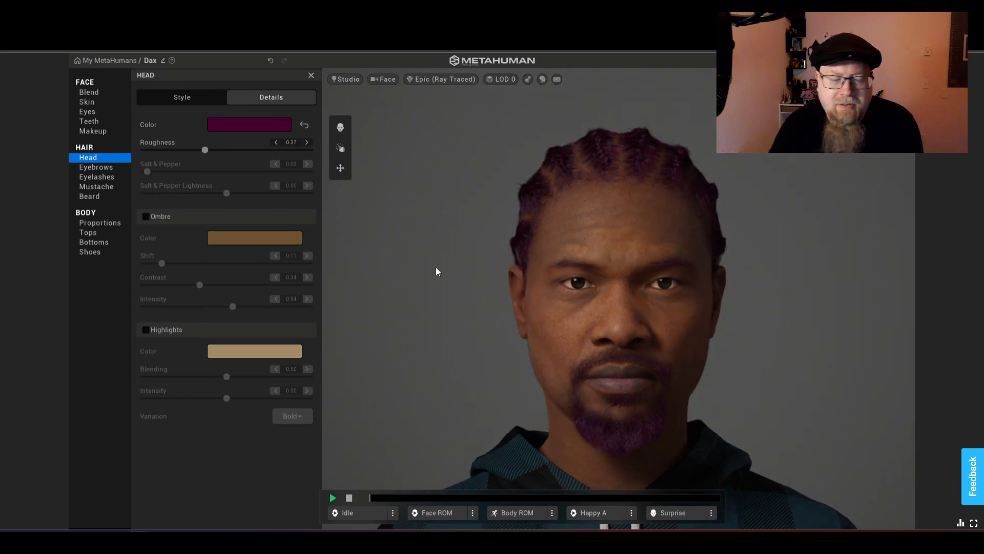
left_click_drag(437, 272, 295, 244)
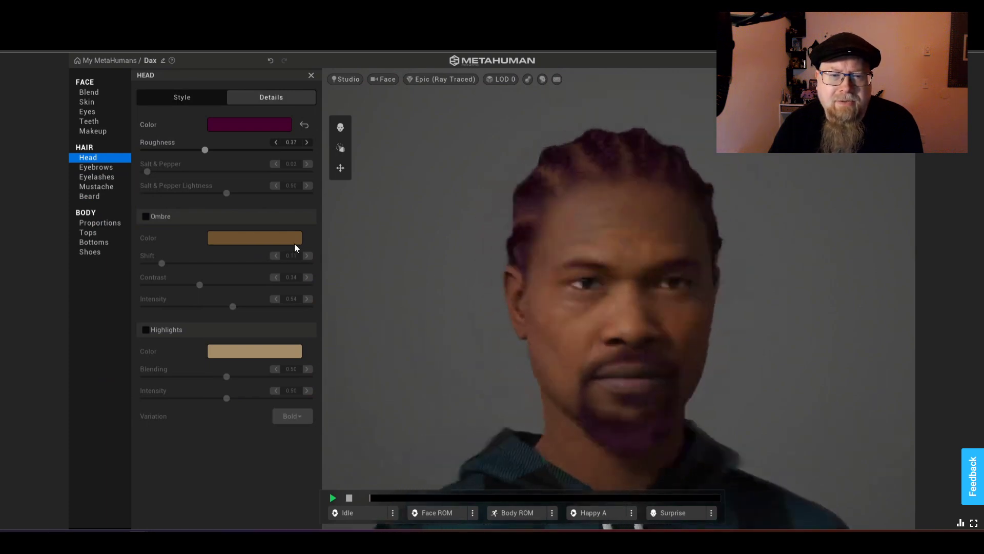
left_click_drag(725, 303, 681, 334)
left_click_drag(845, 324, 875, 323)
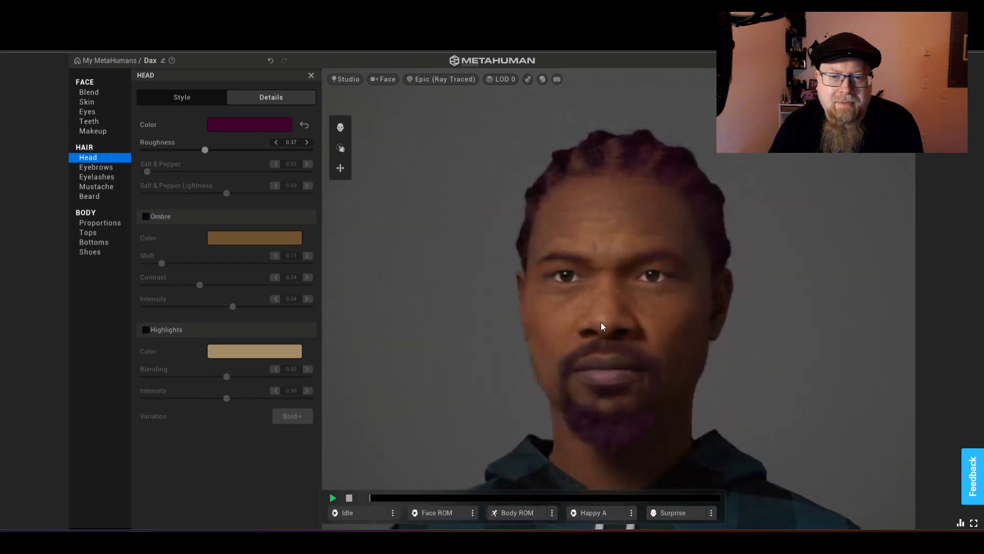
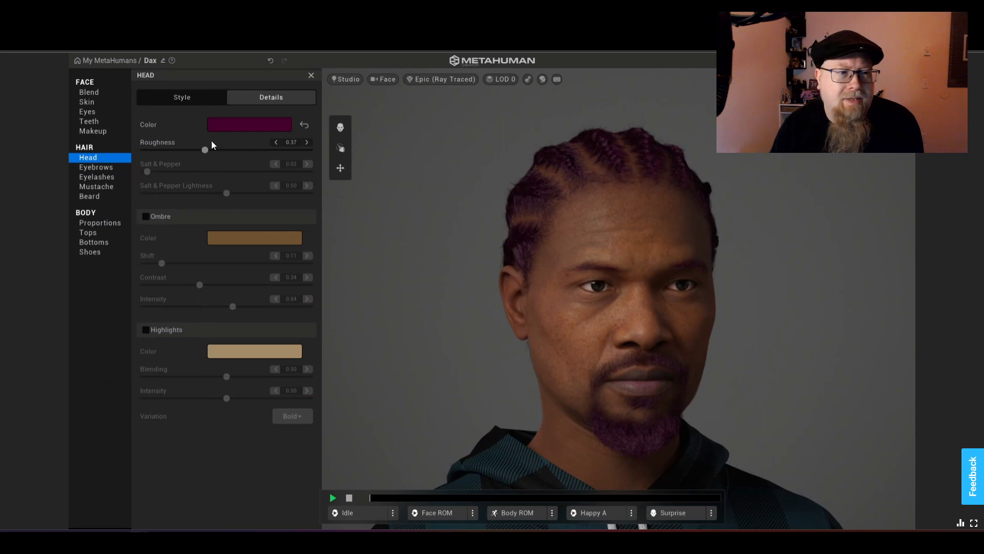
Give the beard its own custom color, separate from the dyed head hair, leaving hair dye off.
left_click(197, 101)
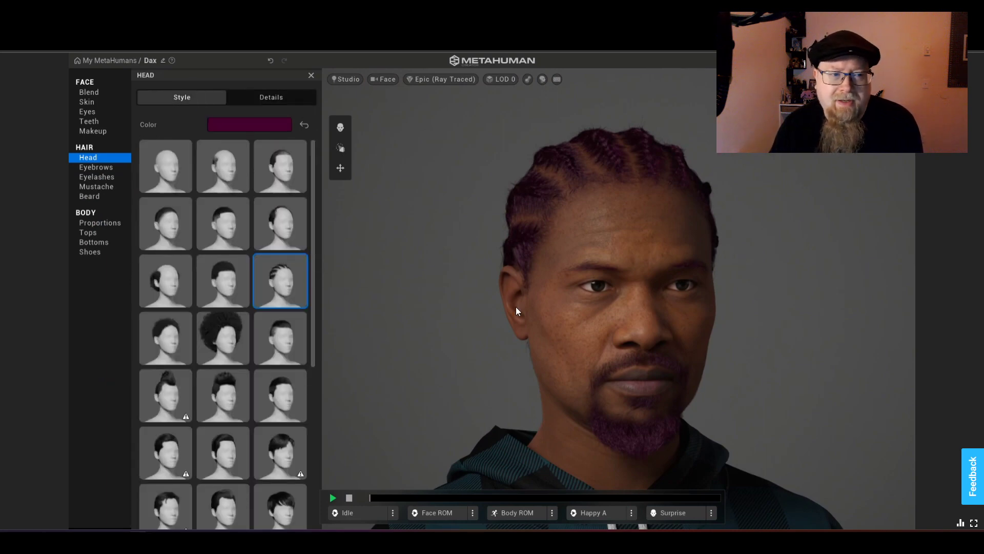
left_click(104, 194)
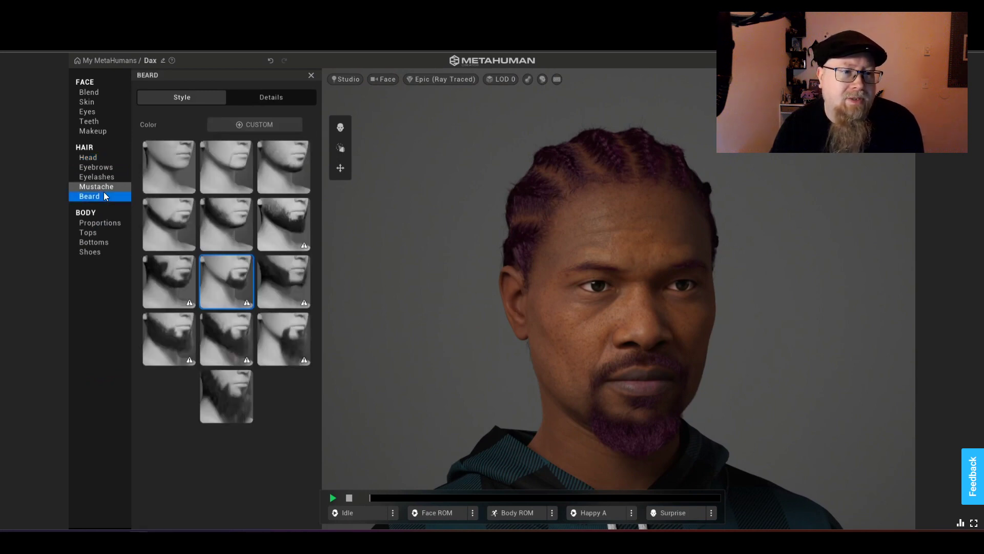
left_click(94, 187)
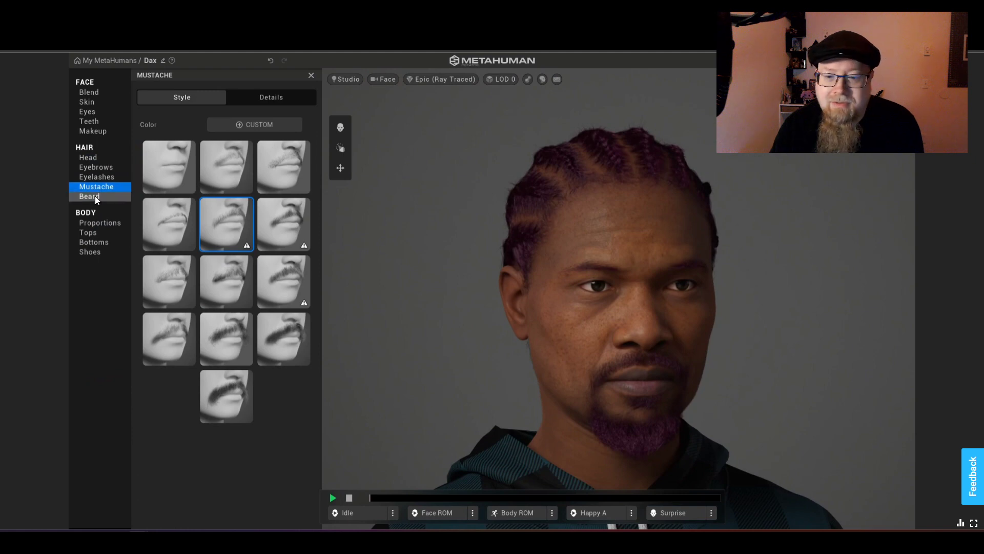
left_click(95, 195)
left_click(259, 124)
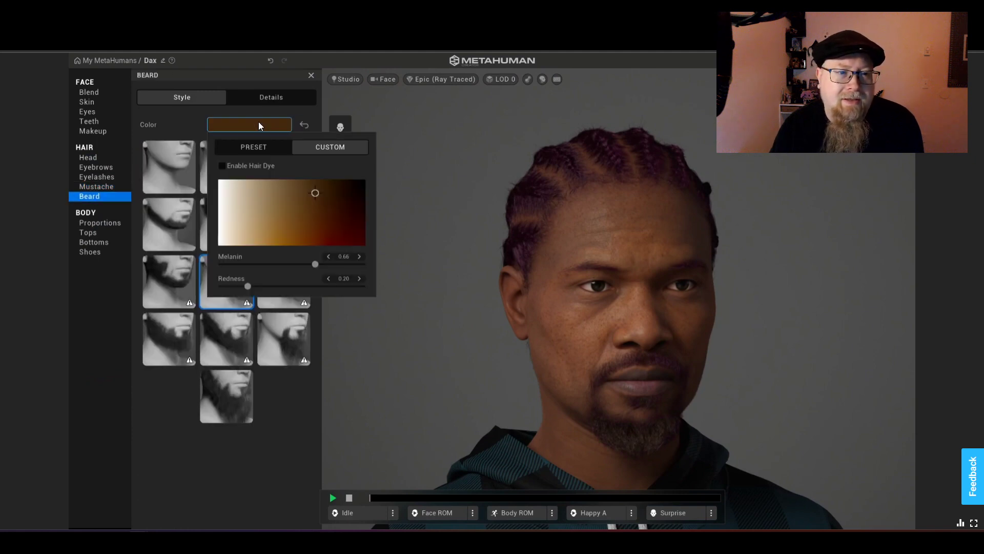
left_click(188, 111)
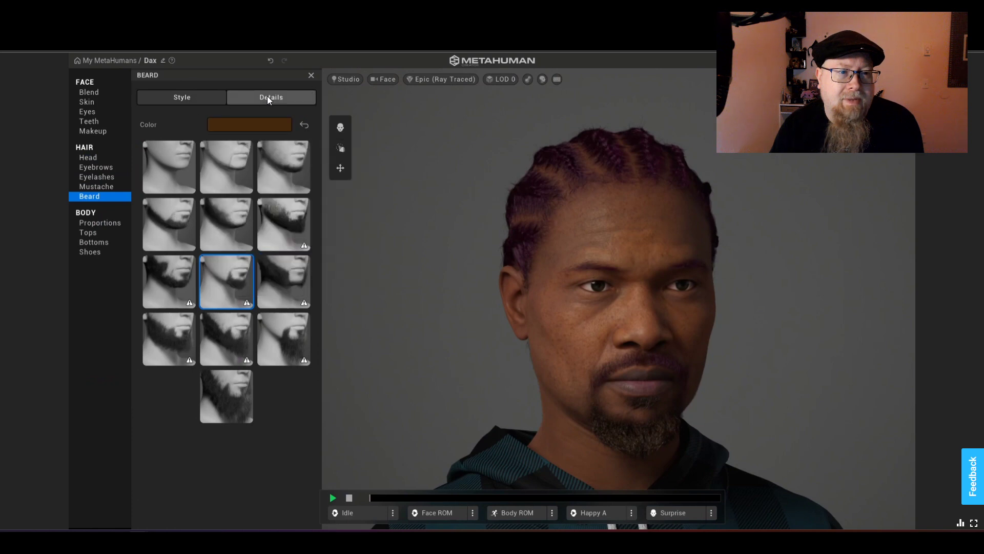
Give the mustache its own custom color, leaving hair dye off.
left_click(104, 177)
left_click(94, 188)
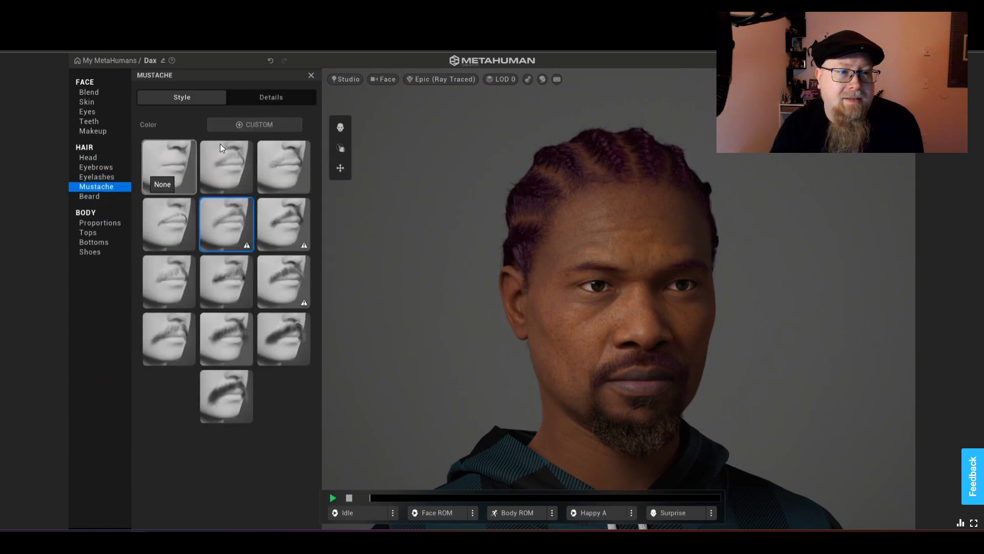
left_click(259, 124)
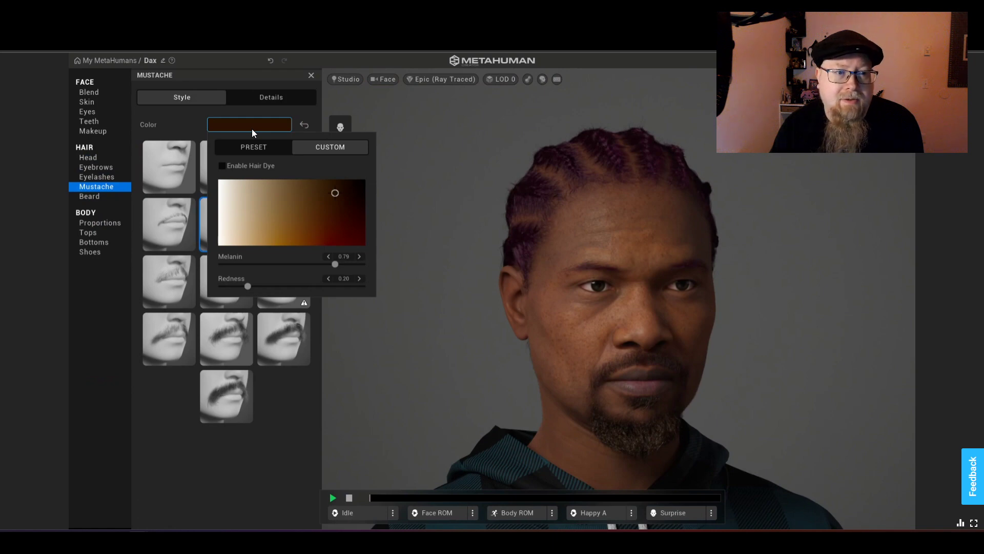
left_click(252, 128)
Give the eyebrows a custom dark brown color with Melanin 0.76 and Redness 0.09.
left_click(106, 177)
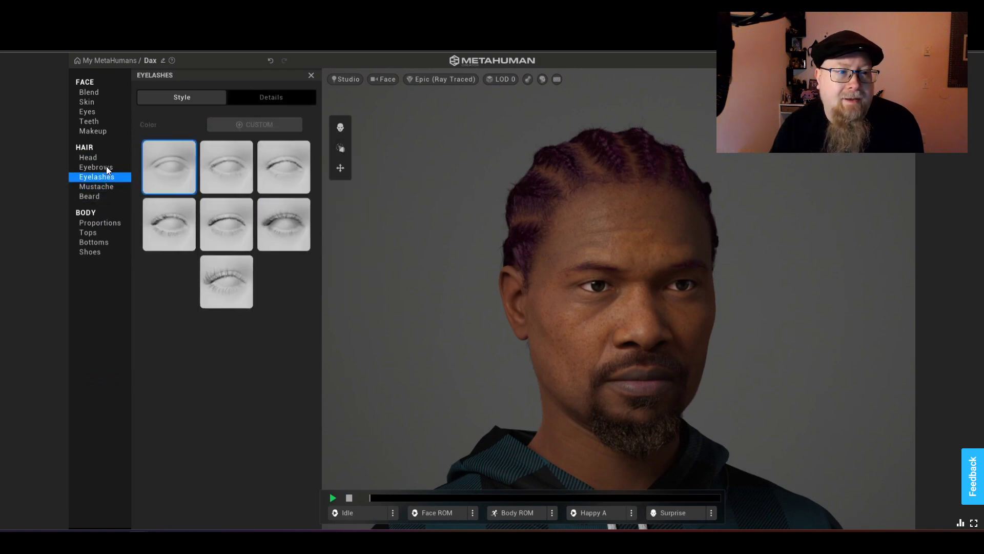
left_click(105, 167)
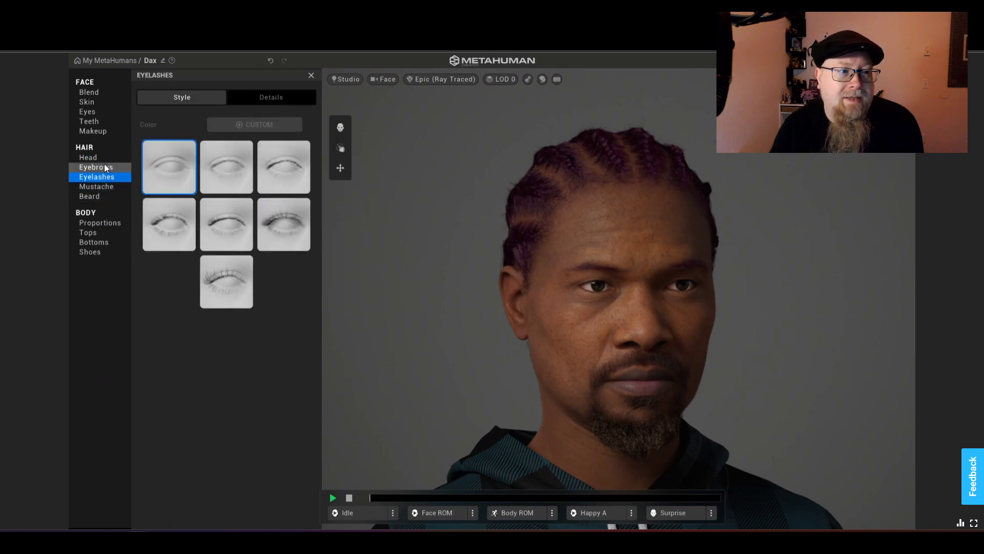
left_click(266, 123)
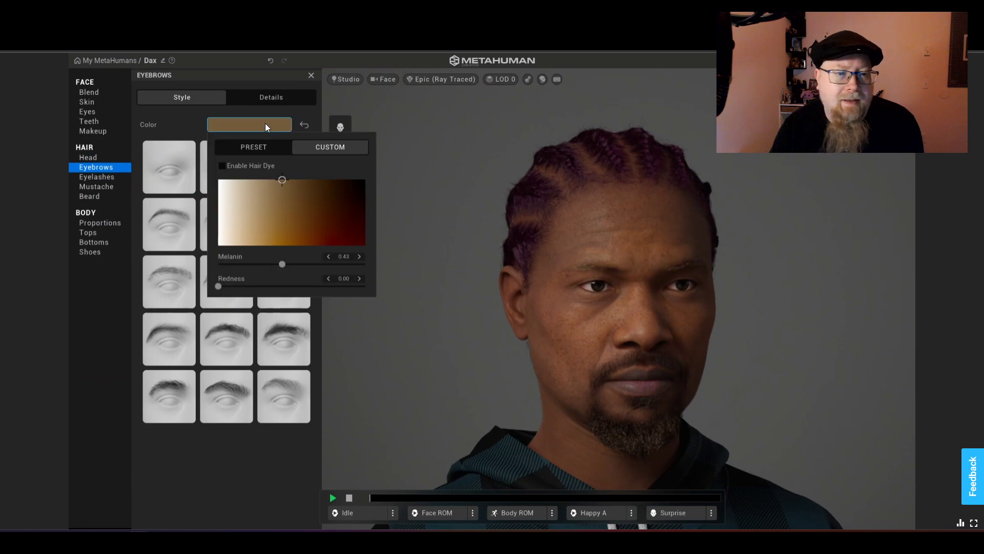
mouse_move(331, 186)
left_mouse_down()
mouse_move(322, 179)
mouse_move(330, 185)
left_mouse_up()
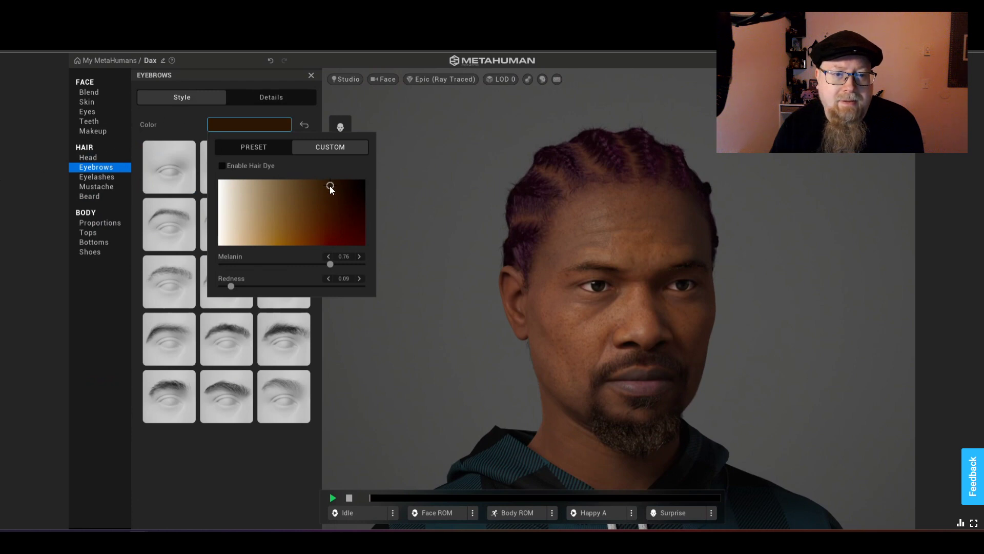
left_click(177, 119)
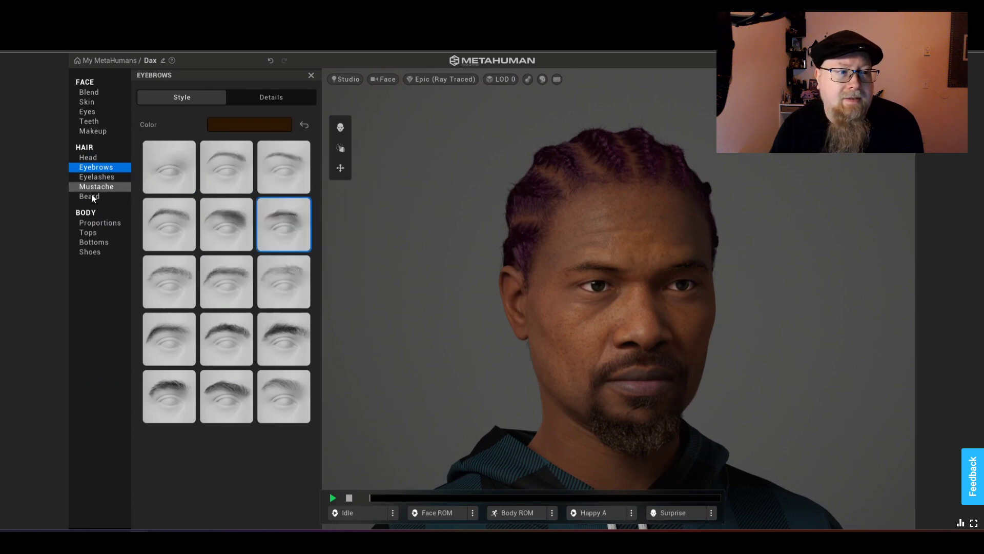
Darken the beard's custom color to Melanin 0.78 to match the mustache, keeping its Salt & Pepper at 0.00.
left_click(101, 187)
left_click(265, 123)
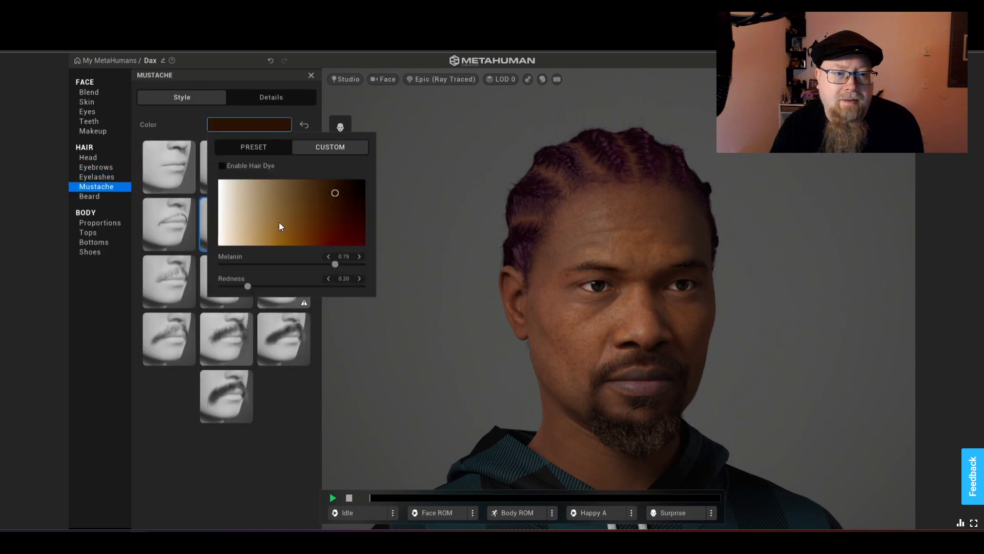
left_click(96, 199)
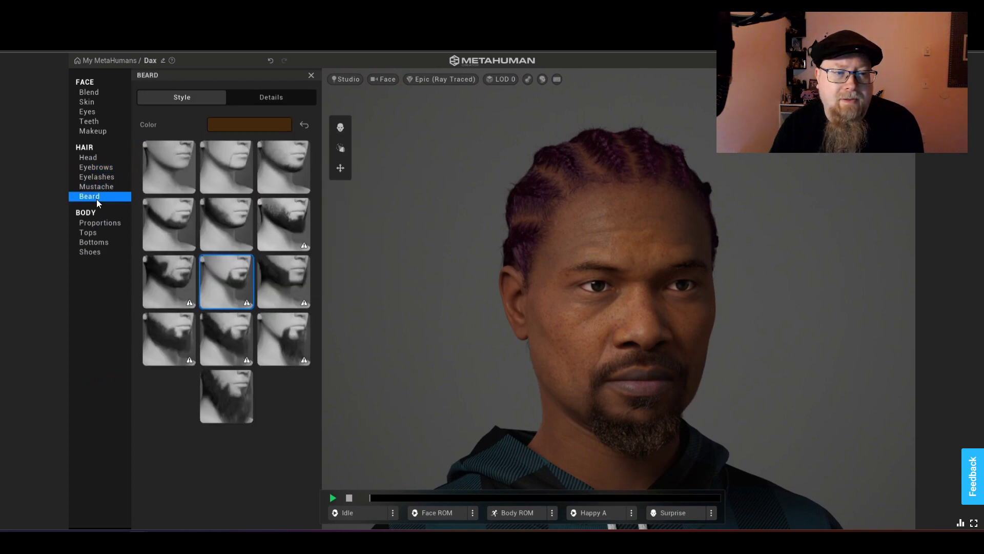
left_click(234, 125)
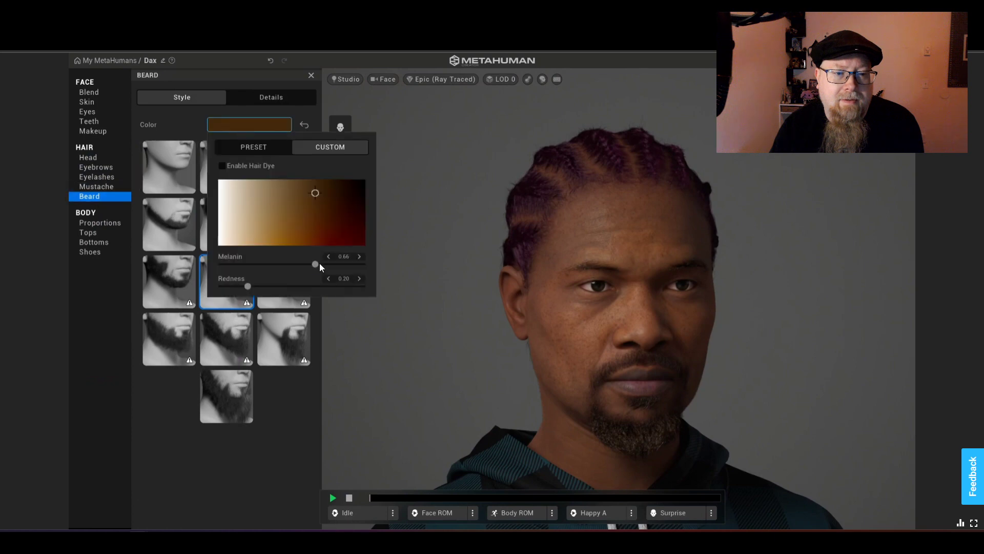
mouse_move(318, 264)
left_mouse_down()
mouse_move(345, 267)
mouse_move(330, 269)
left_mouse_up()
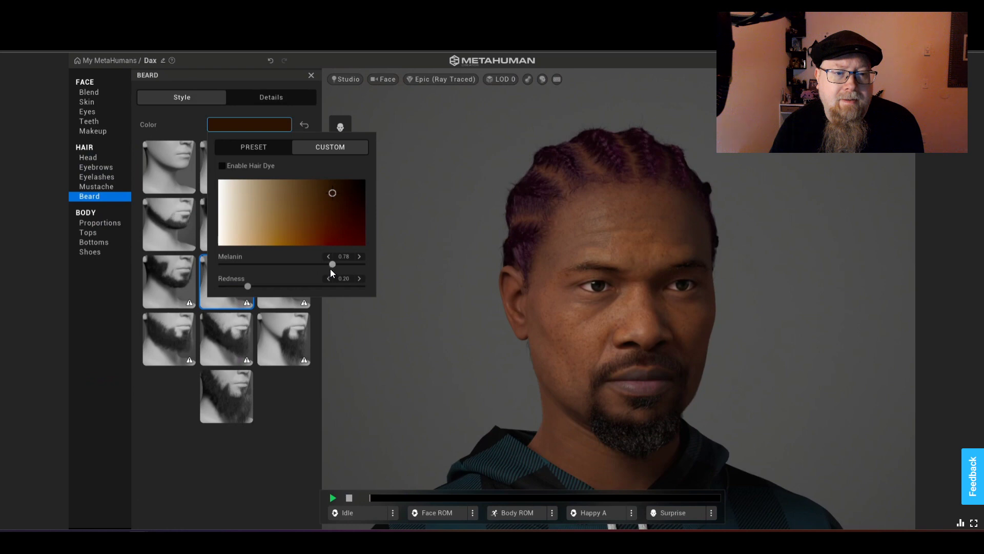
left_click(177, 117)
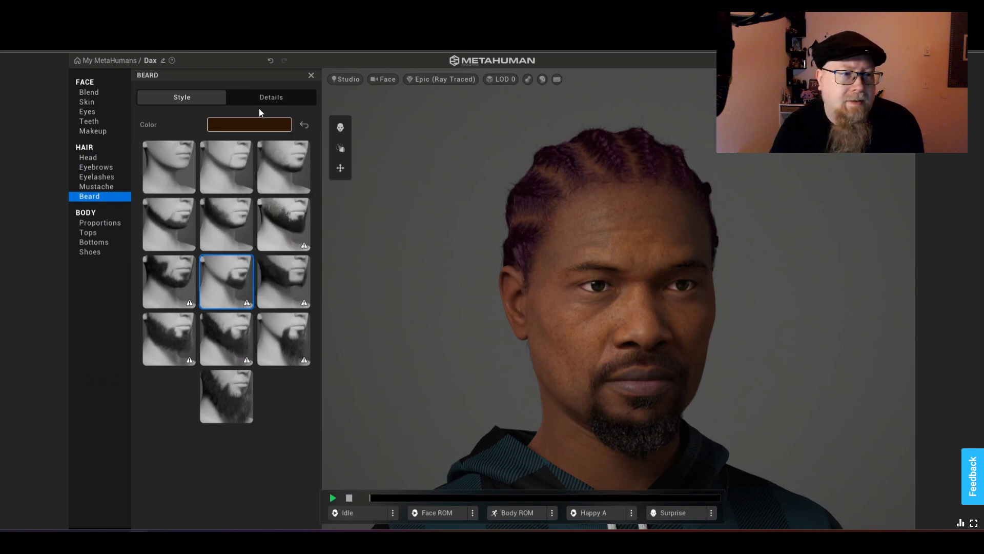
left_click(272, 97)
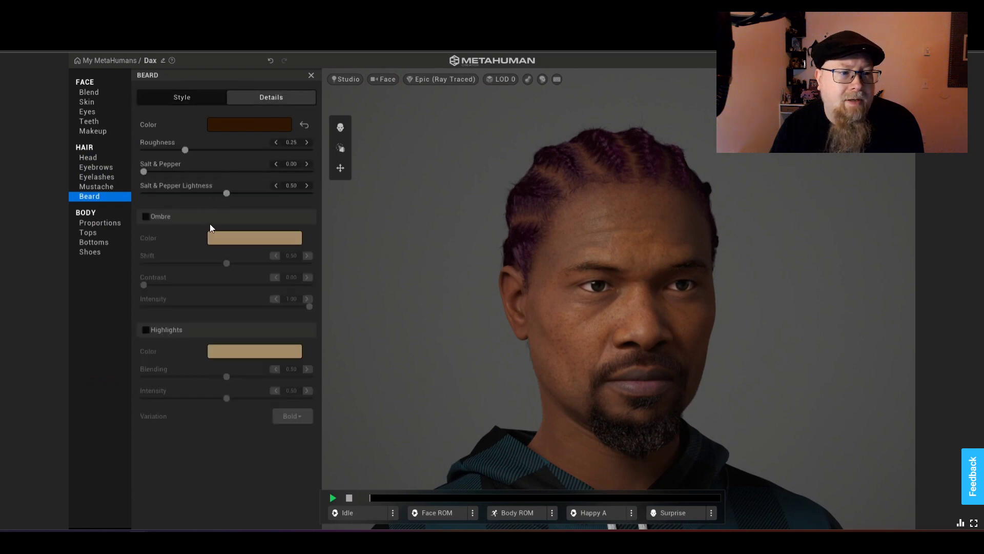
left_click_drag(145, 172, 118, 180)
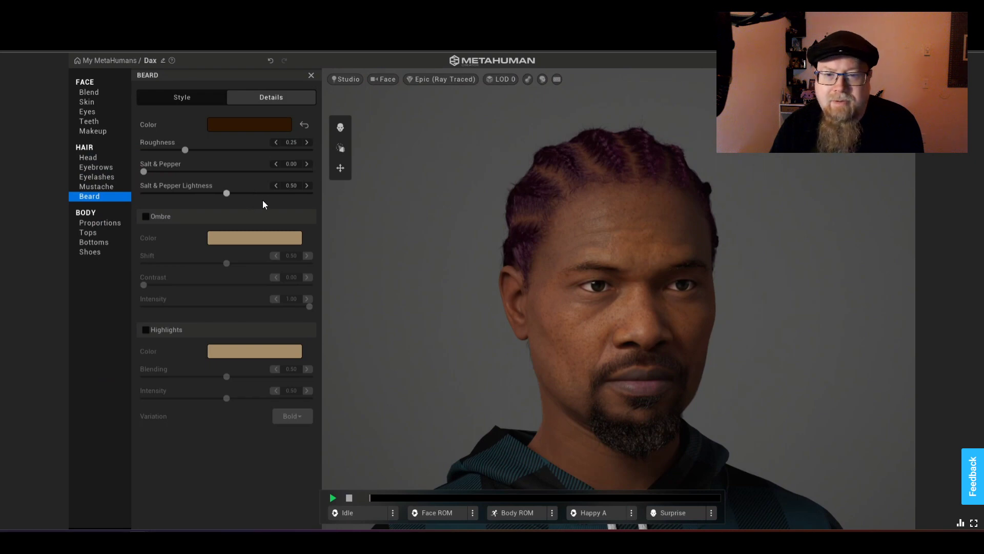
Lower the dyed head hair's Roughness to 0.20.
left_click(89, 157)
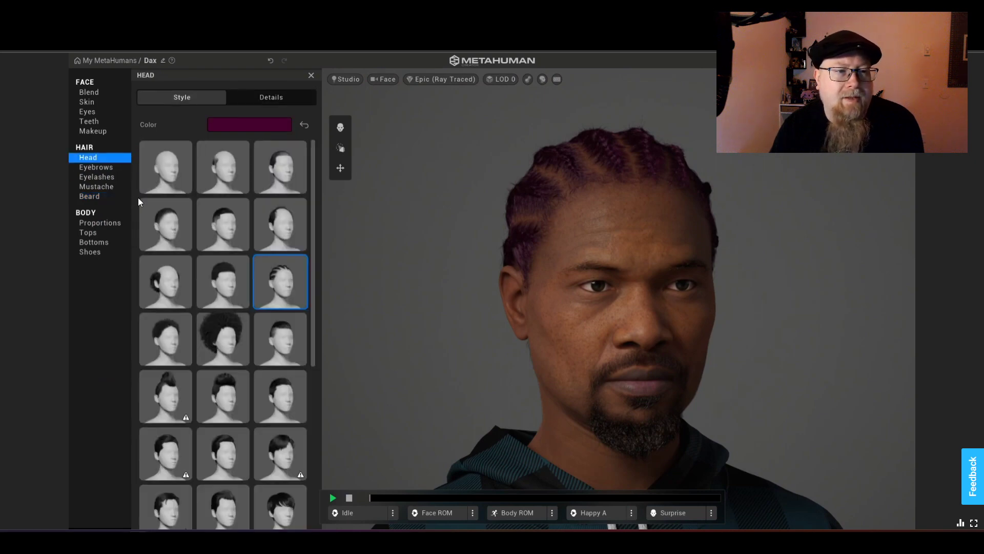
left_click(244, 127)
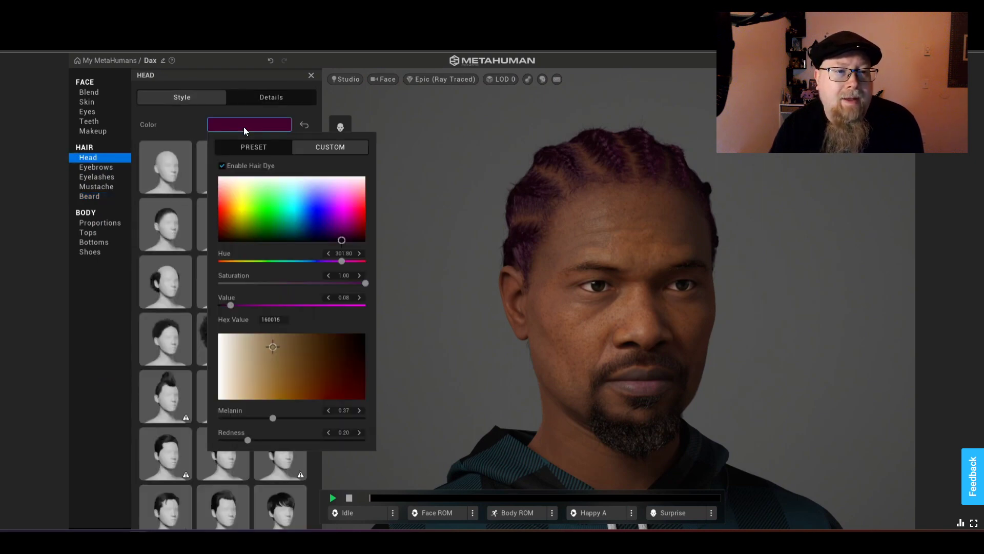
left_click(244, 127)
left_click(266, 99)
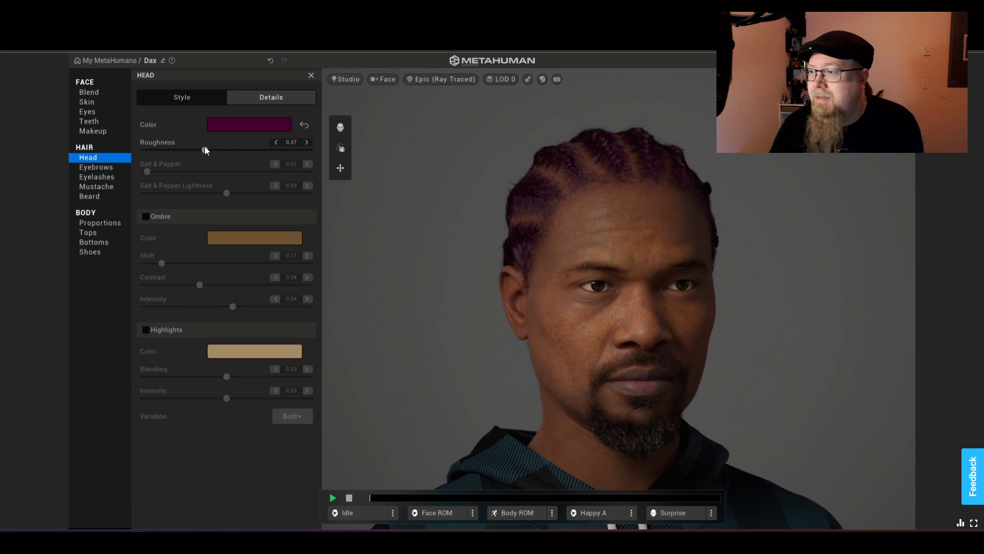
left_click_drag(205, 150, 175, 152)
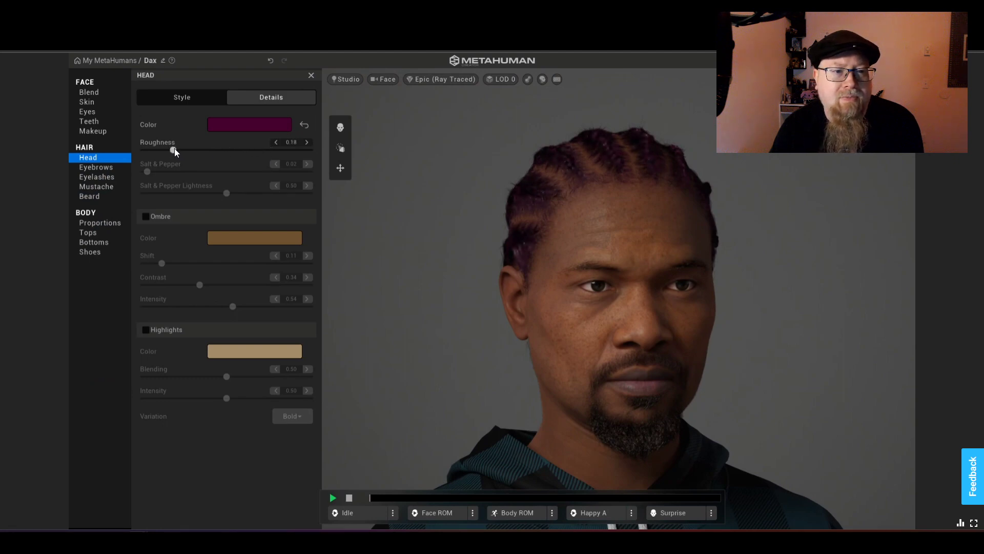
left_click(276, 145)
left_click(276, 145)
left_click(276, 145)
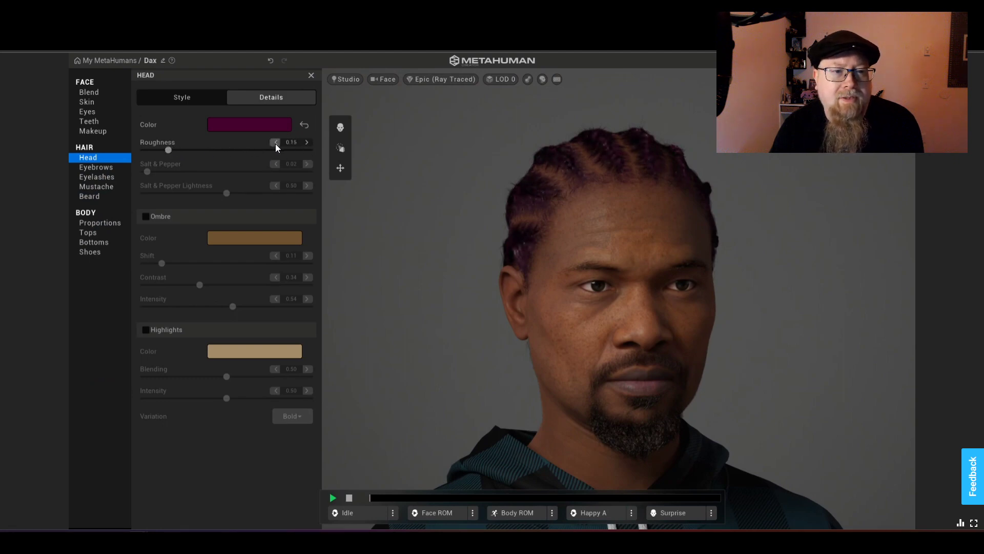
left_click(310, 147)
left_click(310, 147)
left_click(310, 147)
left_click(310, 147)
left_click(310, 146)
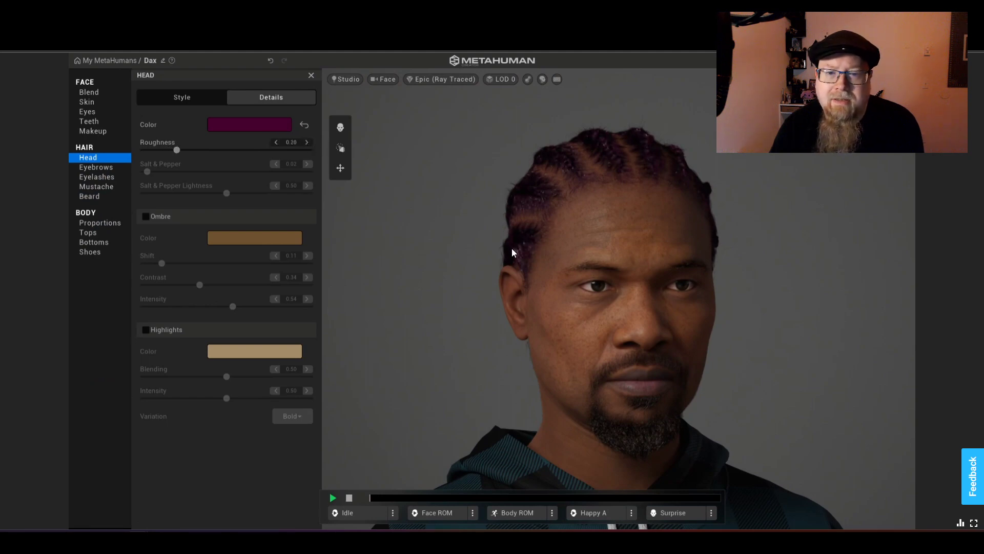
Set the head hair's Roughness to 0.25 and check the cornrows from the front, side and back.
left_click_drag(512, 253, 431, 260)
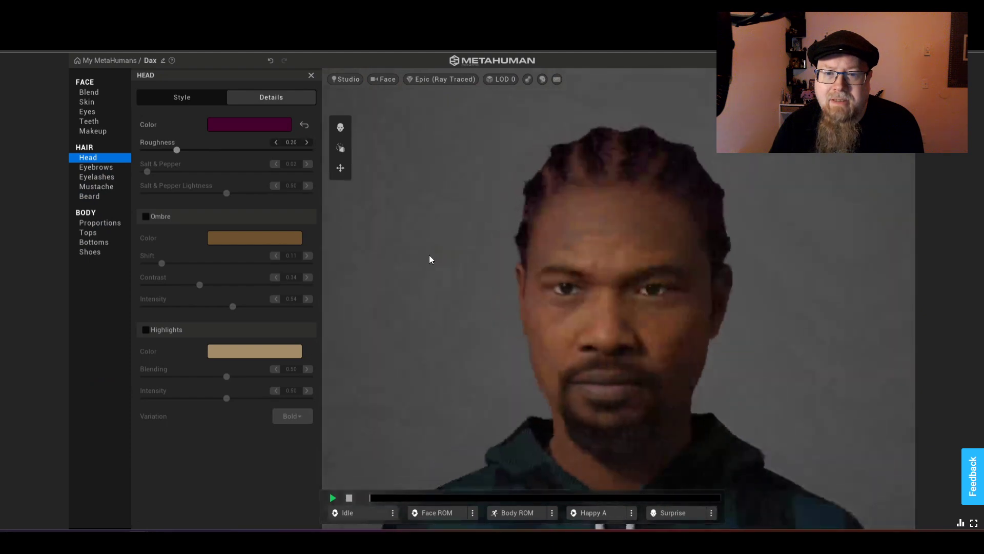
left_click(310, 143)
left_click(310, 143)
left_click(310, 143)
left_click(307, 143)
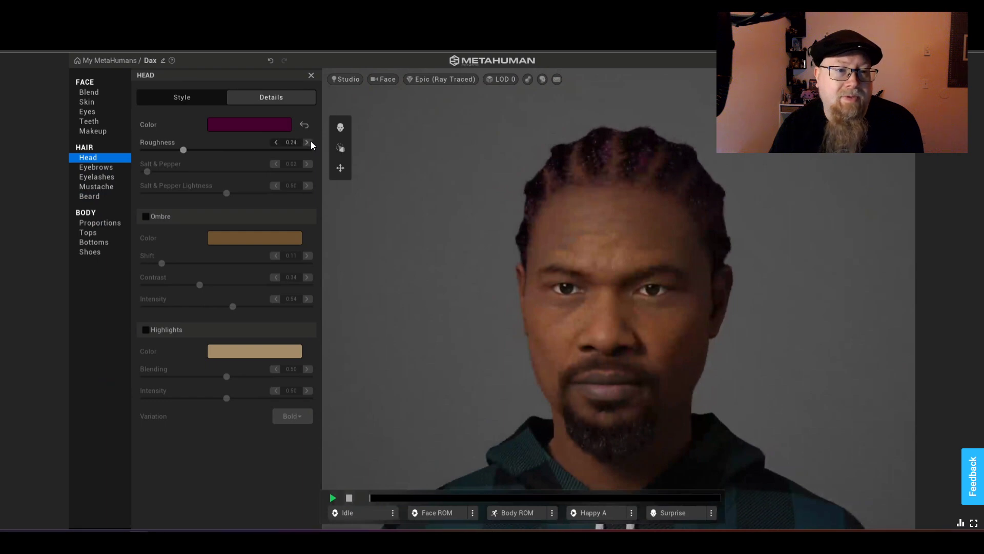
left_click(308, 142)
left_click_drag(471, 255, 408, 248)
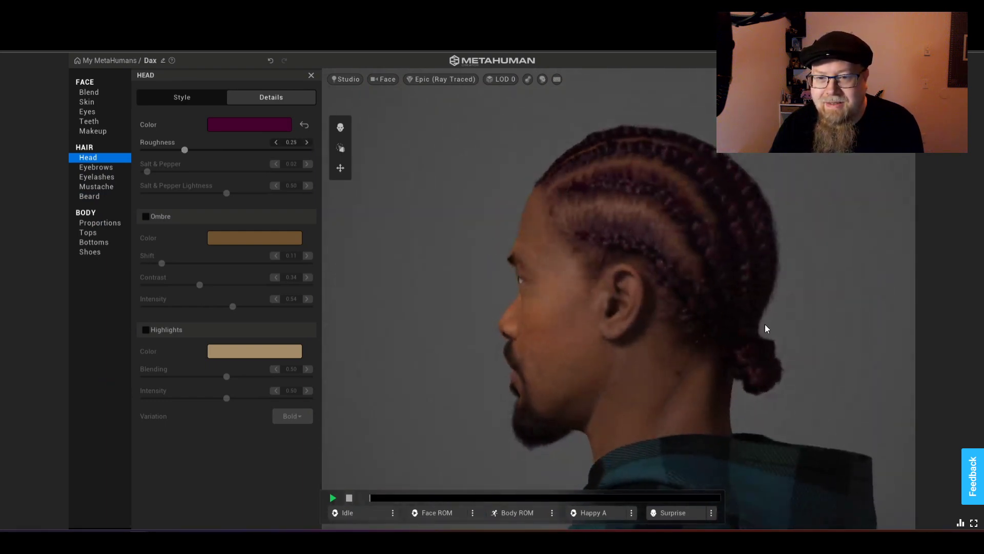
left_click_drag(764, 327, 580, 303)
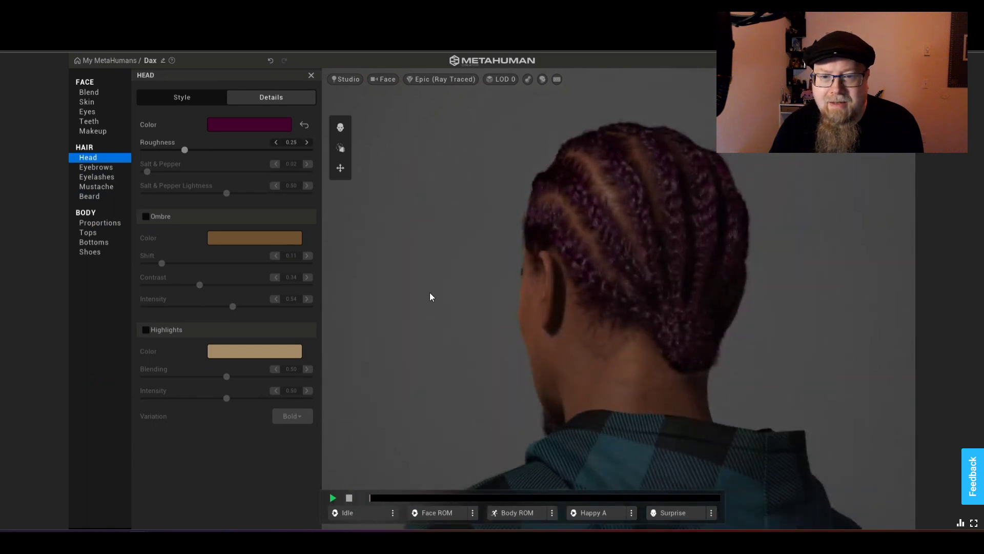
left_click_drag(431, 296, 778, 321)
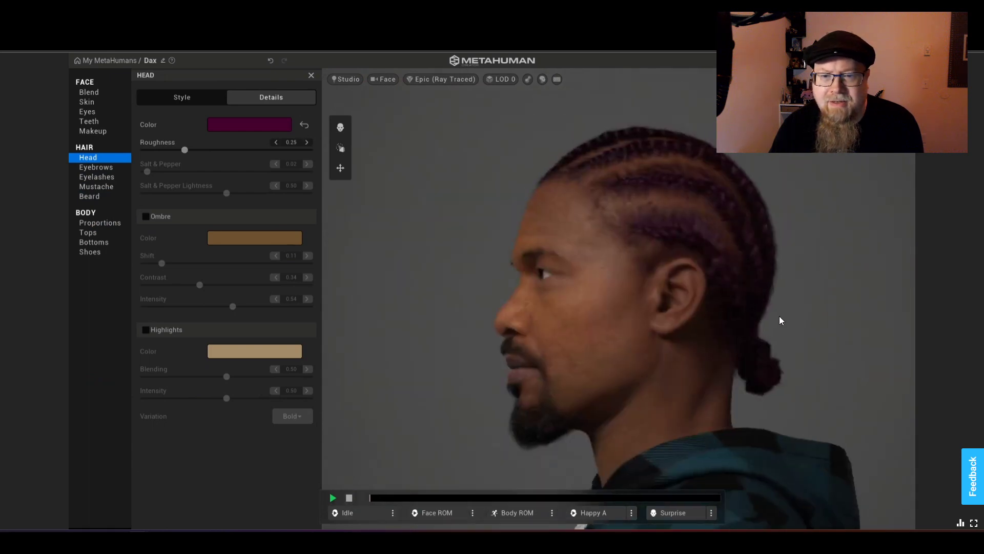
left_click_drag(683, 357, 791, 328)
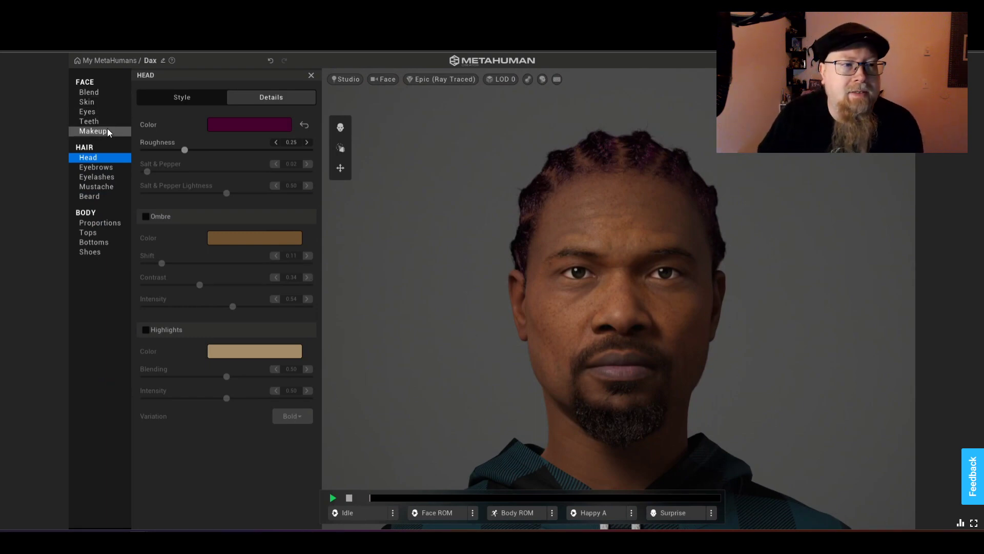
Try Natural lip makeup with Roughness 0.10, Transparency 0.95 and a muted red color at Saturation 0.50.
left_click(93, 131)
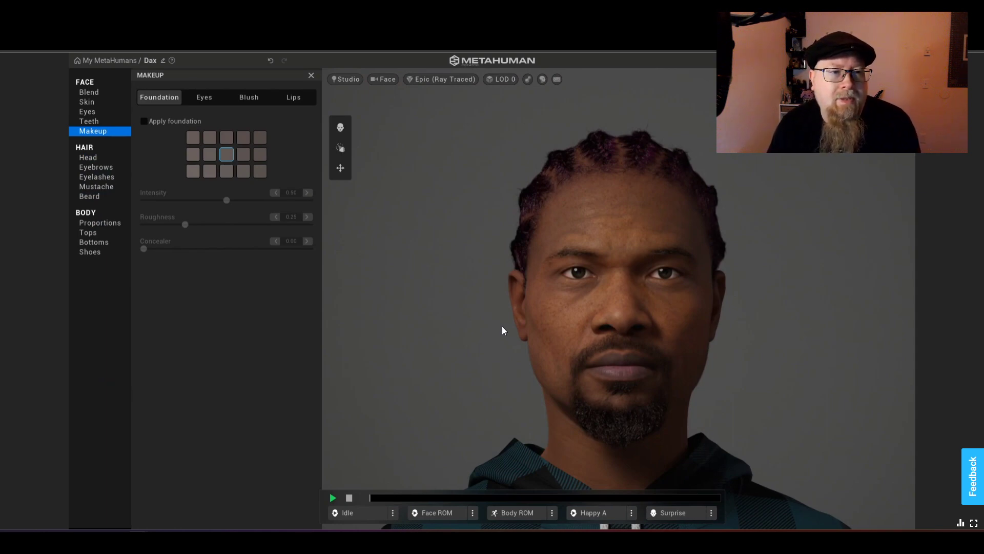
left_click(293, 100)
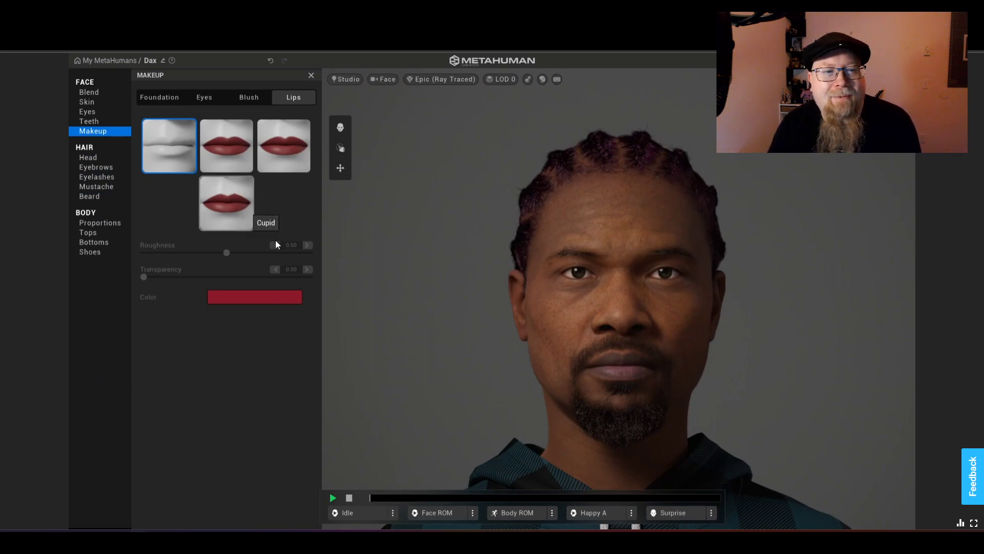
left_click(229, 149)
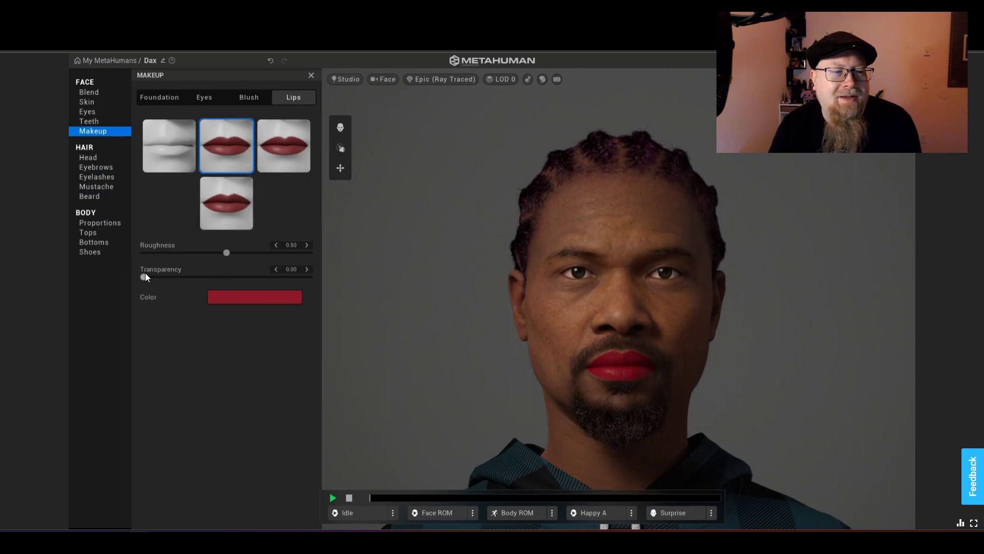
left_click_drag(144, 277, 305, 288)
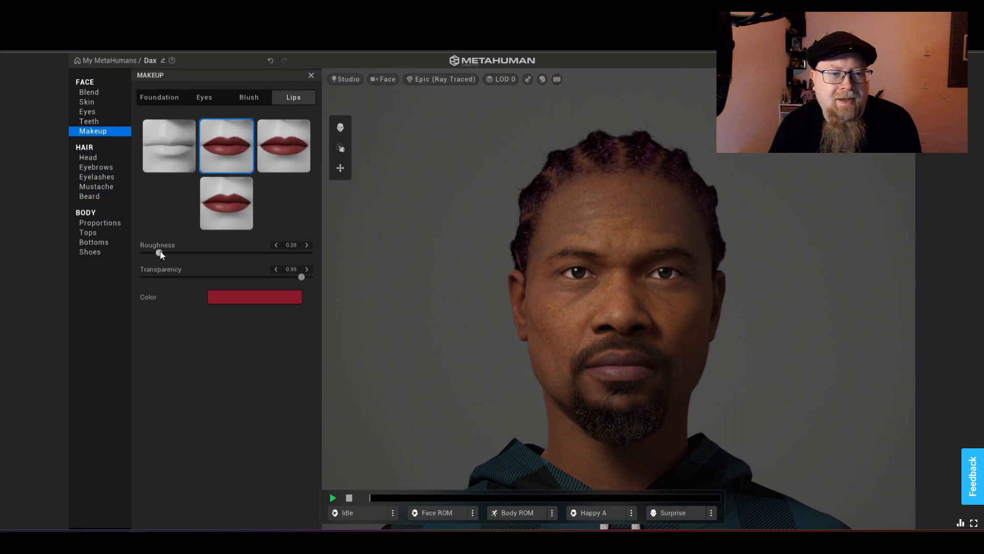
left_click(263, 299)
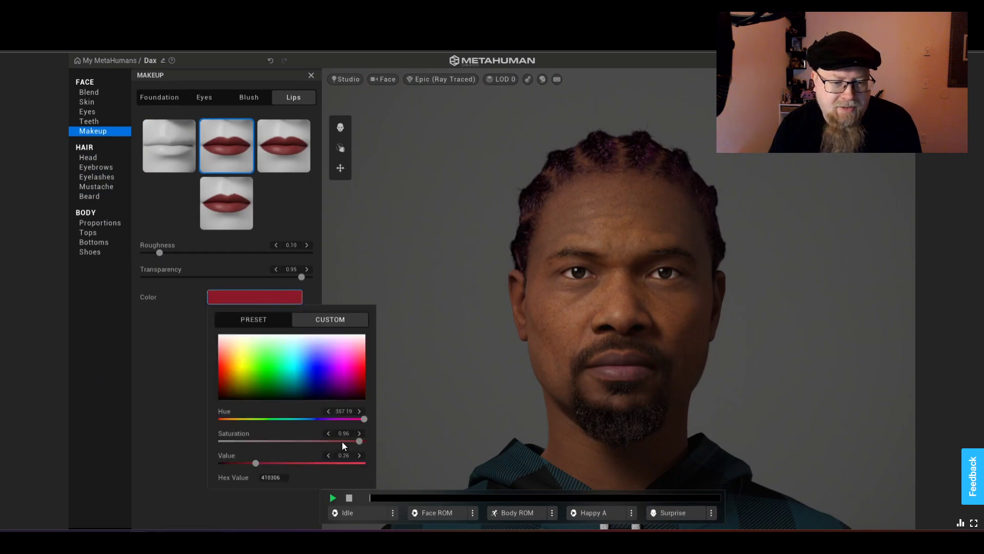
left_click_drag(359, 440, 294, 435)
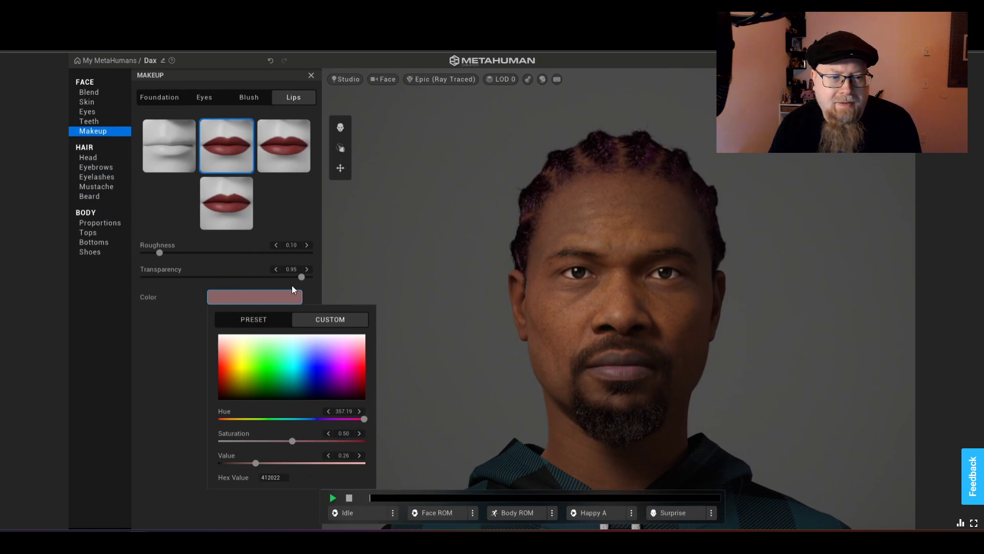
left_click(182, 355)
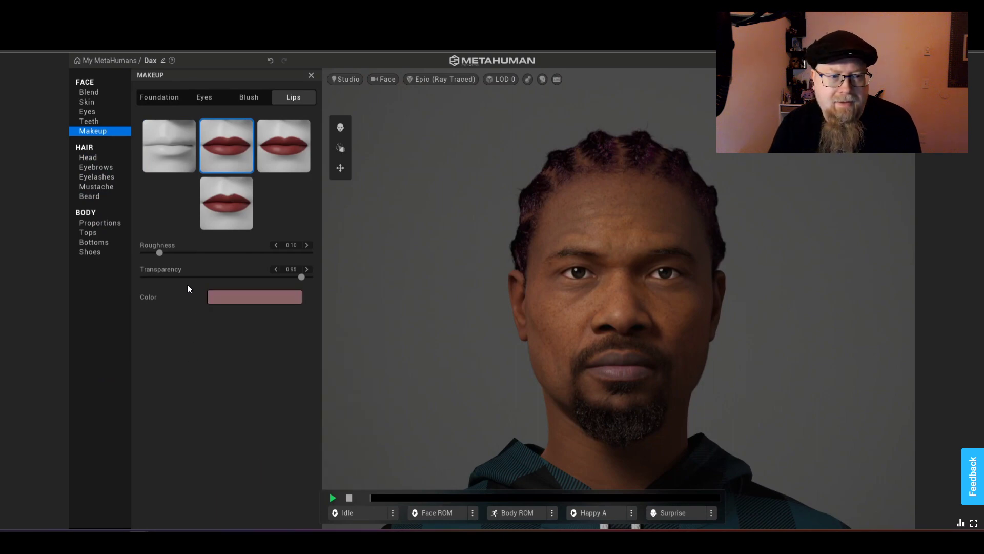
Compare bare lips with the Natural lip makeup, reducing its Transparency to 0.85, and return to None.
left_click(167, 147)
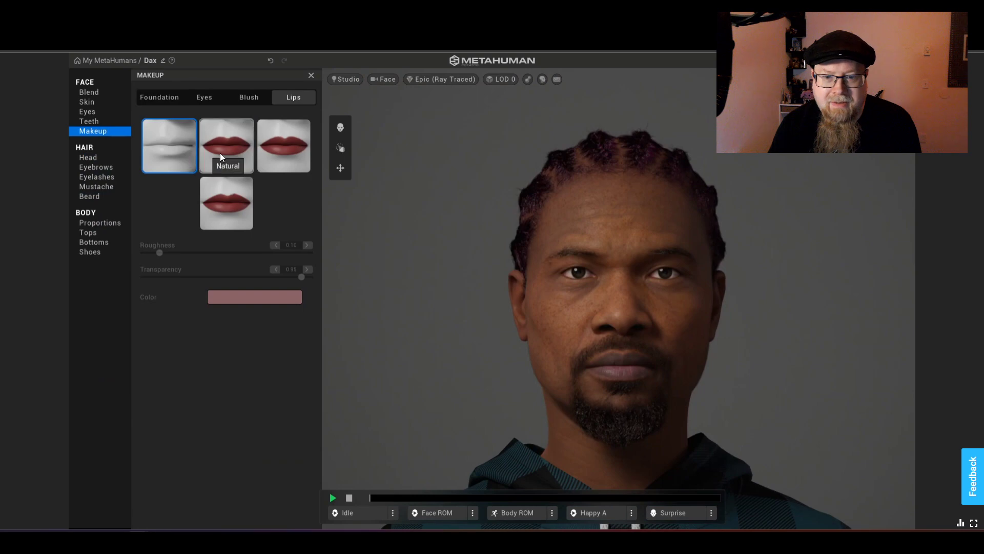
left_click(220, 154)
left_click(179, 150)
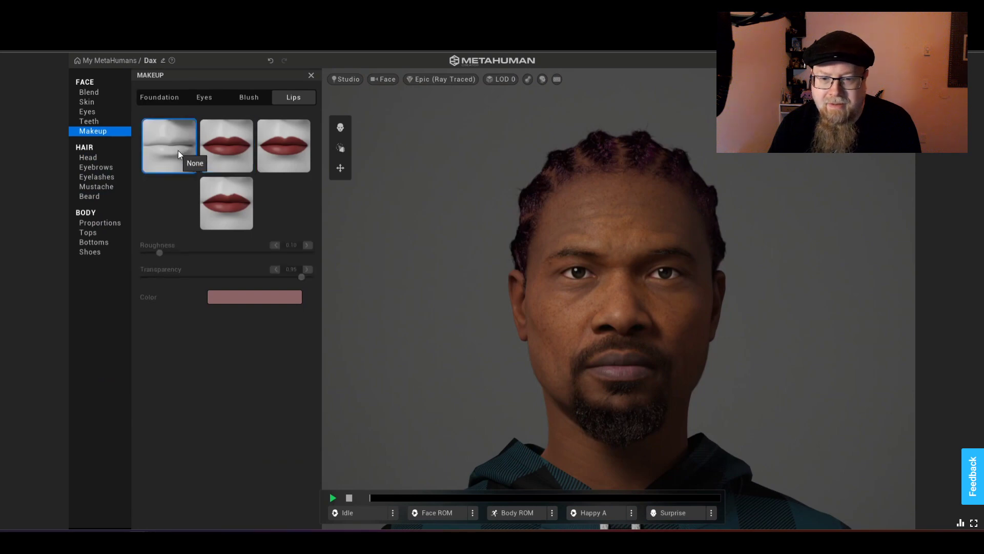
left_click(213, 161)
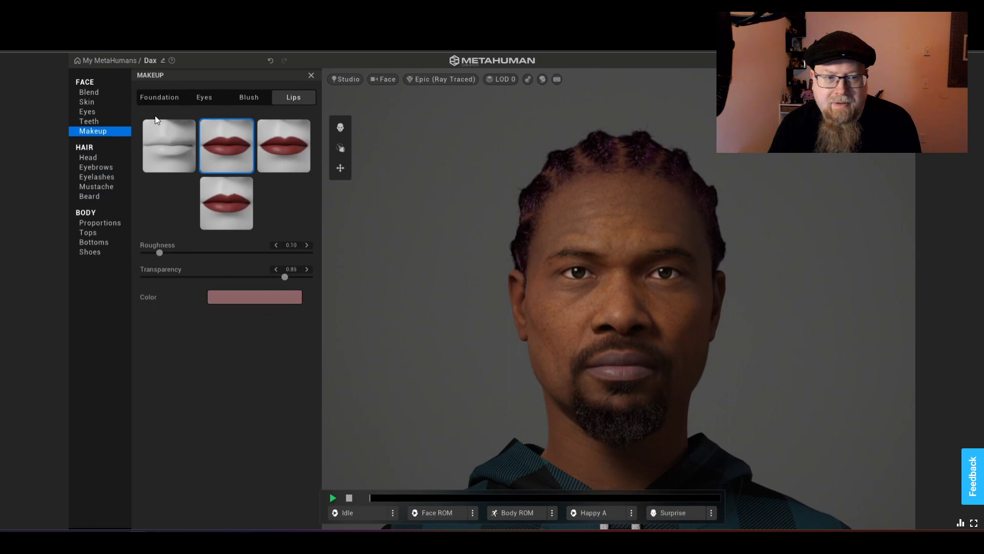
left_click(171, 147)
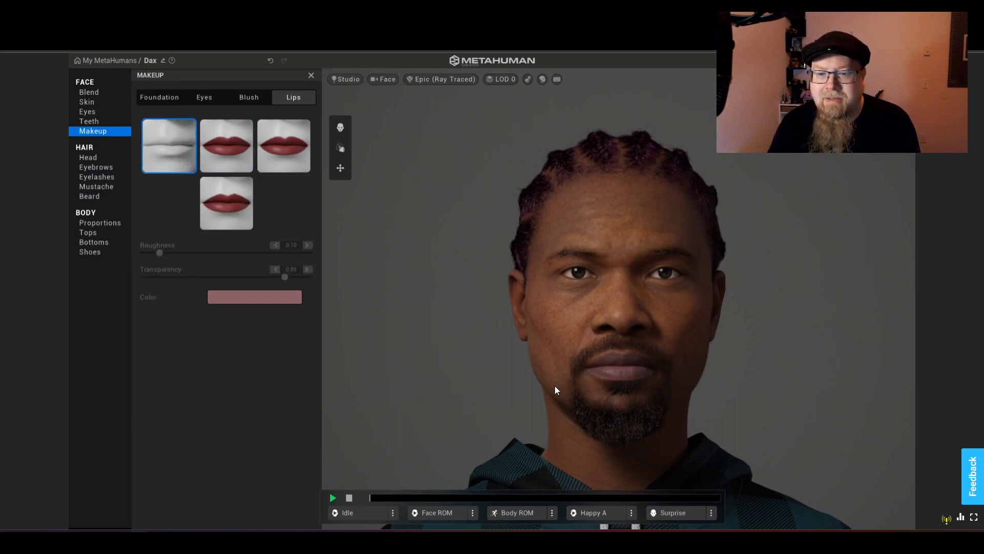
Compare the Natural lip makeup at Transparency 0.88 with None in a close-up of the mouth, finishing on None.
left_click_drag(556, 387, 587, 343)
scroll(588, 340, "up", 2)
scroll(589, 339, "up", 2)
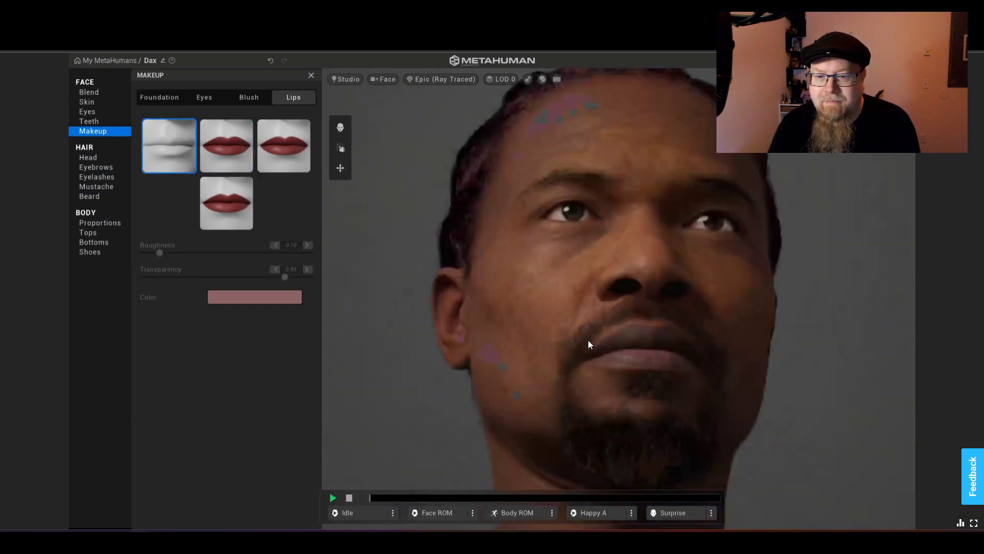
scroll(589, 340, "up", 1)
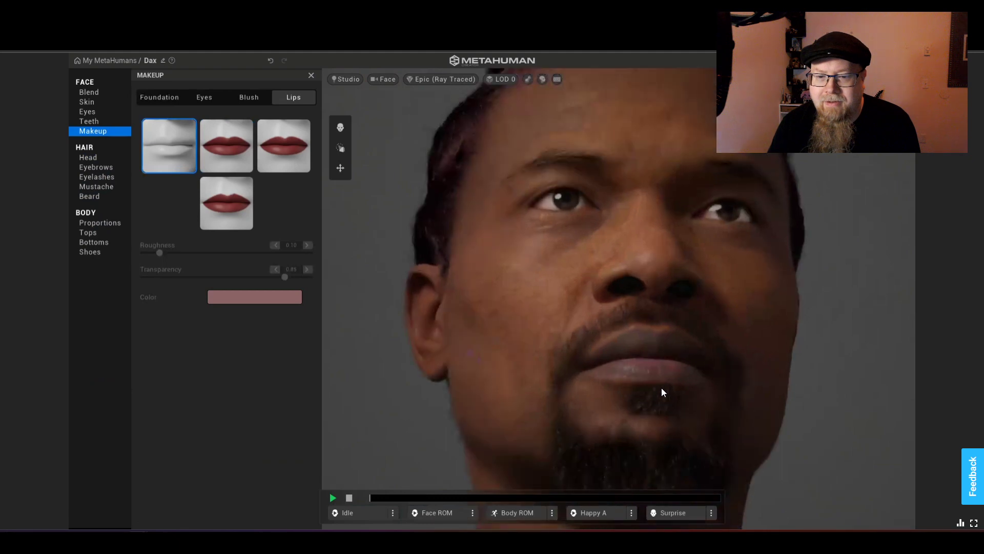
left_click(216, 151)
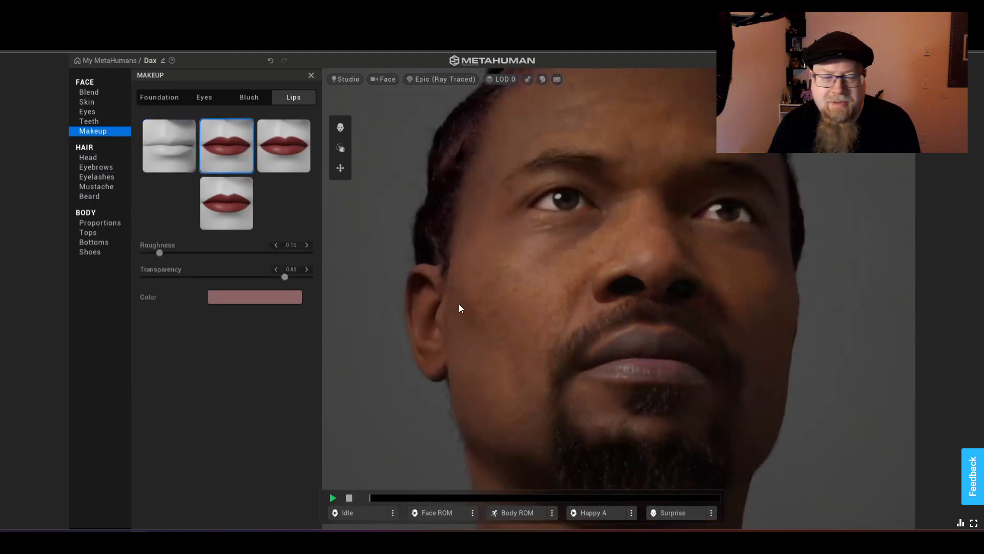
left_click(290, 277)
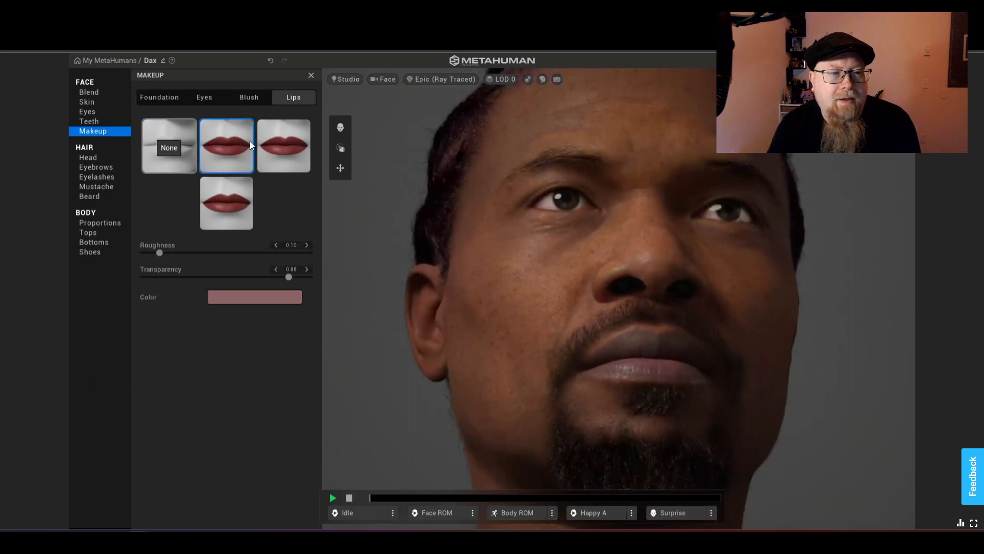
left_click(174, 144)
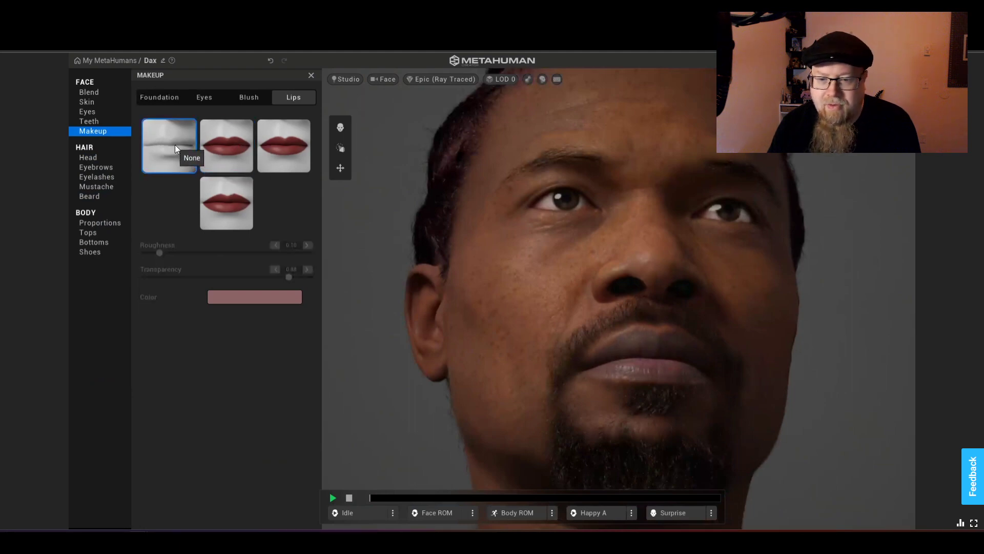
Apply the Natural lip makeup at Transparency 0.88 and preview the face with the Idle animation, pausing it partway.
left_click(234, 149)
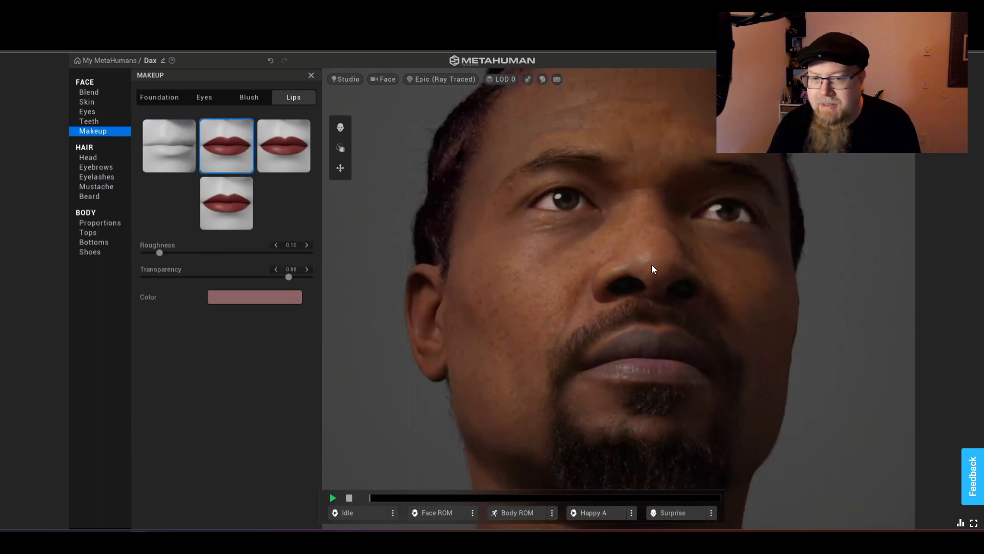
scroll(693, 262, "down", 3)
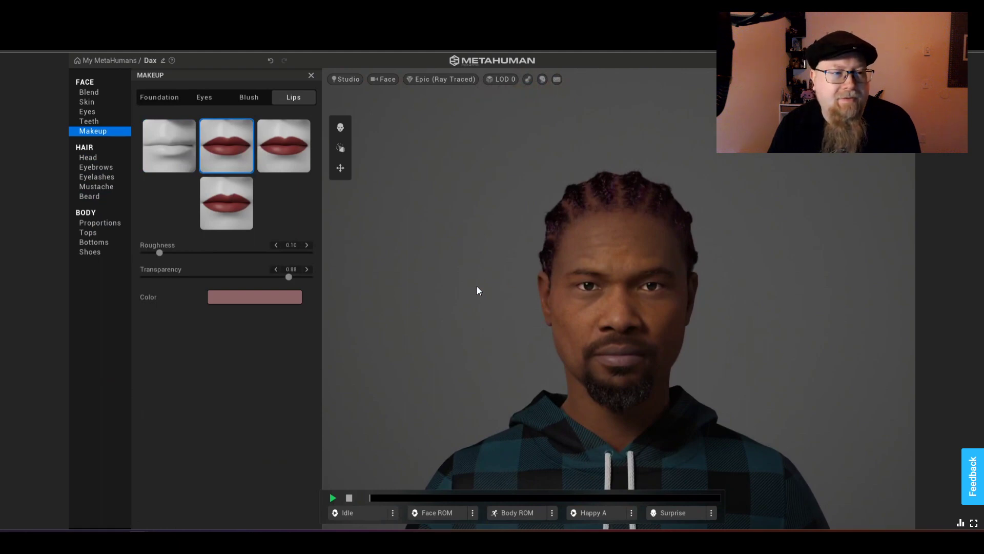
left_click(359, 512)
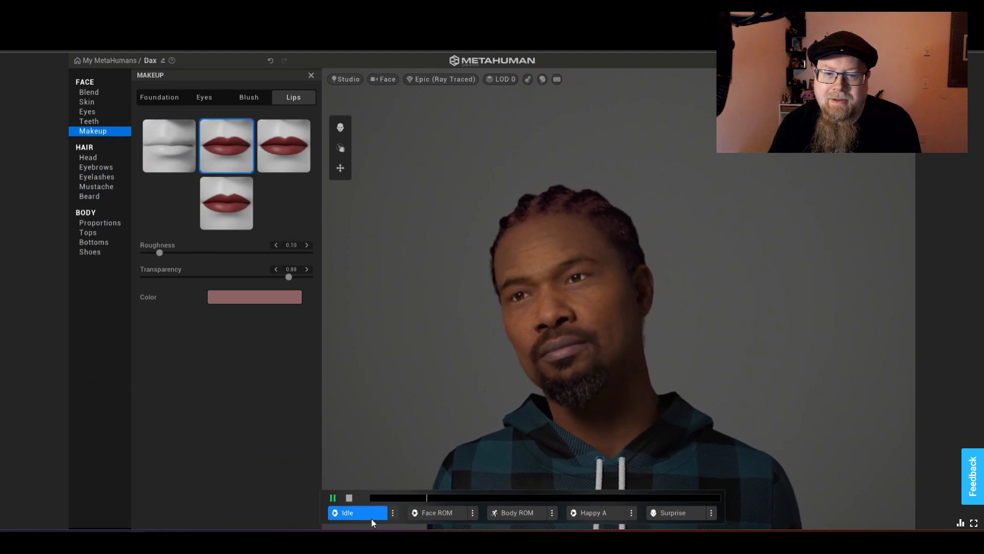
left_click(334, 499)
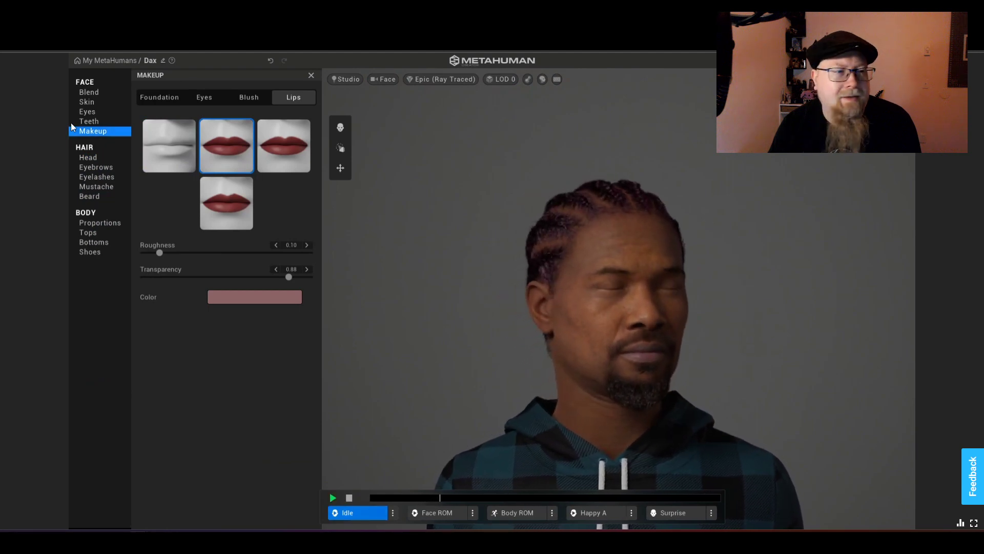
Set the teeth's Tooth Length to 0.55 and Polycanine to 0.32.
left_click(95, 123)
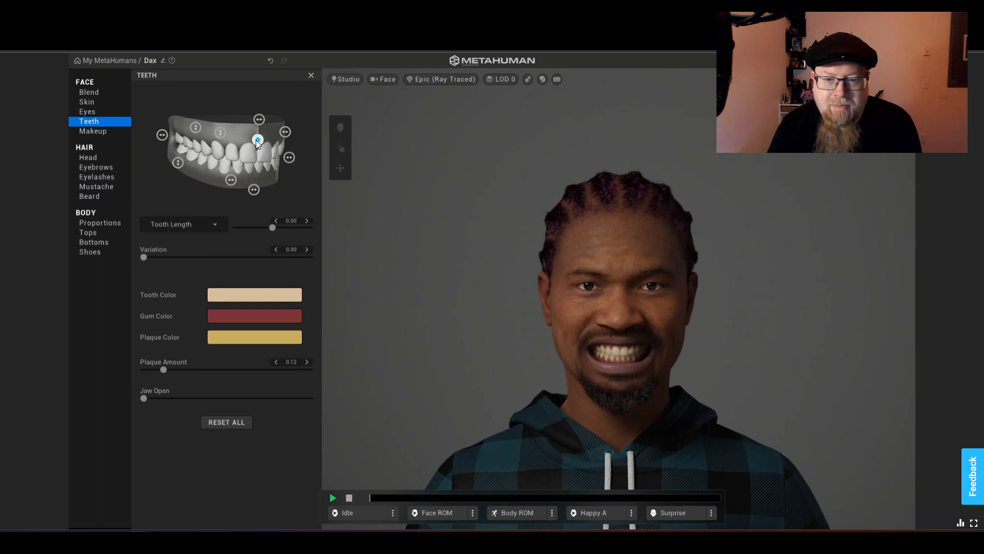
mouse_move(256, 144)
left_mouse_down()
mouse_move(260, 156)
mouse_move(262, 121)
mouse_move(270, 132)
left_mouse_up()
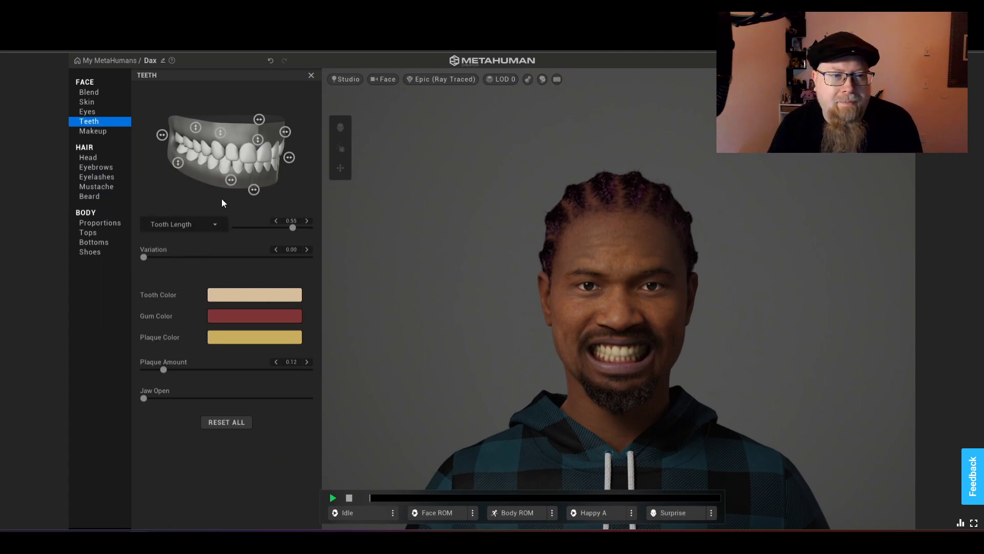
left_click(219, 135)
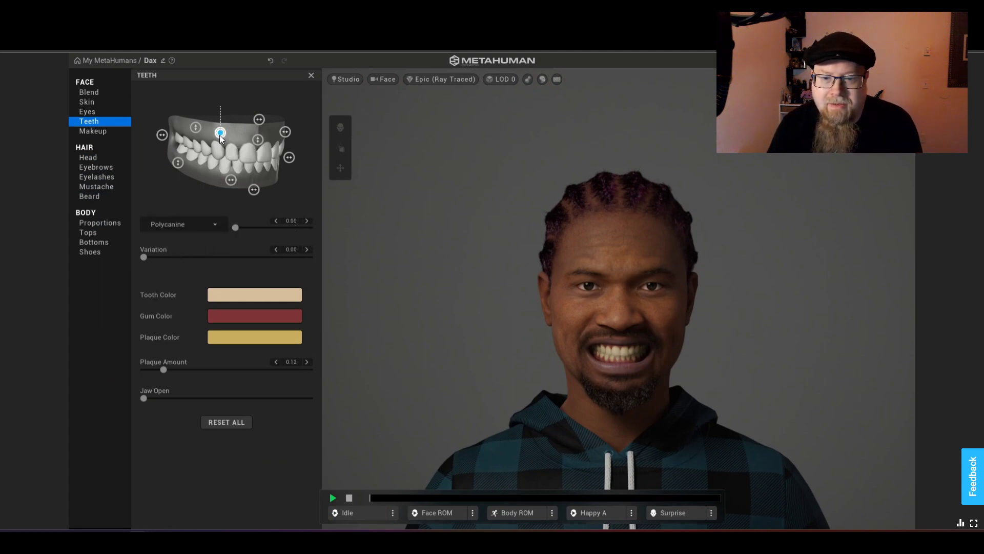
scroll(601, 368, "up", 3)
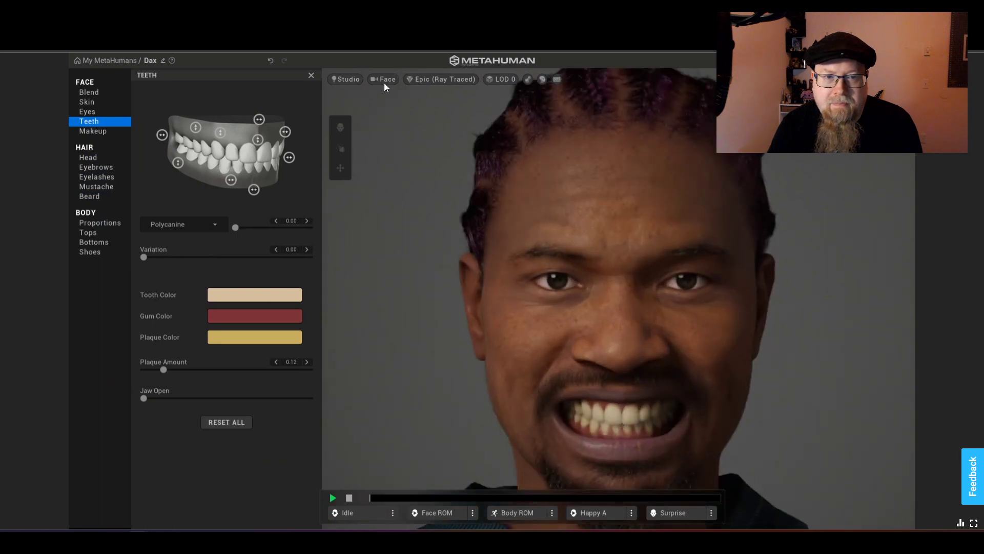
scroll(585, 389, "up", 1)
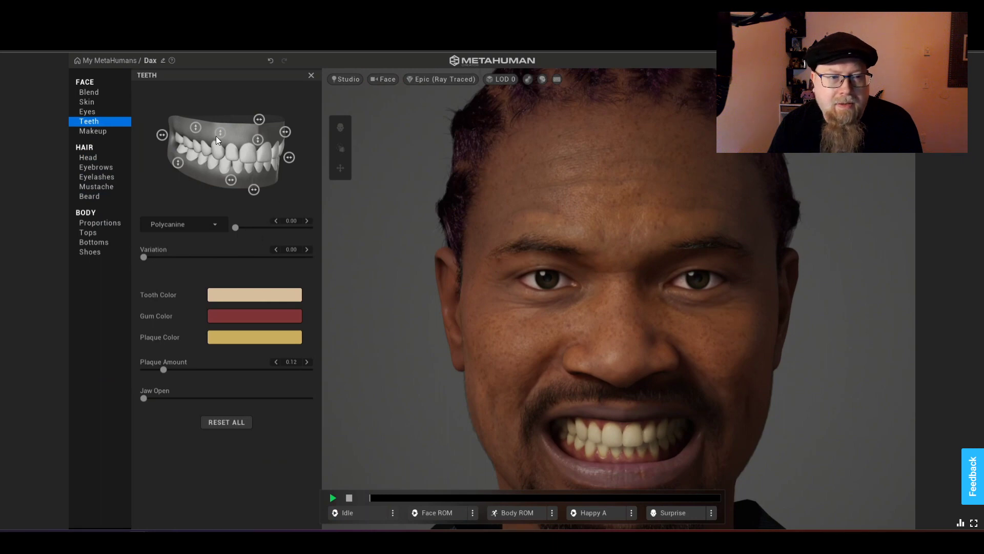
left_click_drag(218, 131, 219, 144)
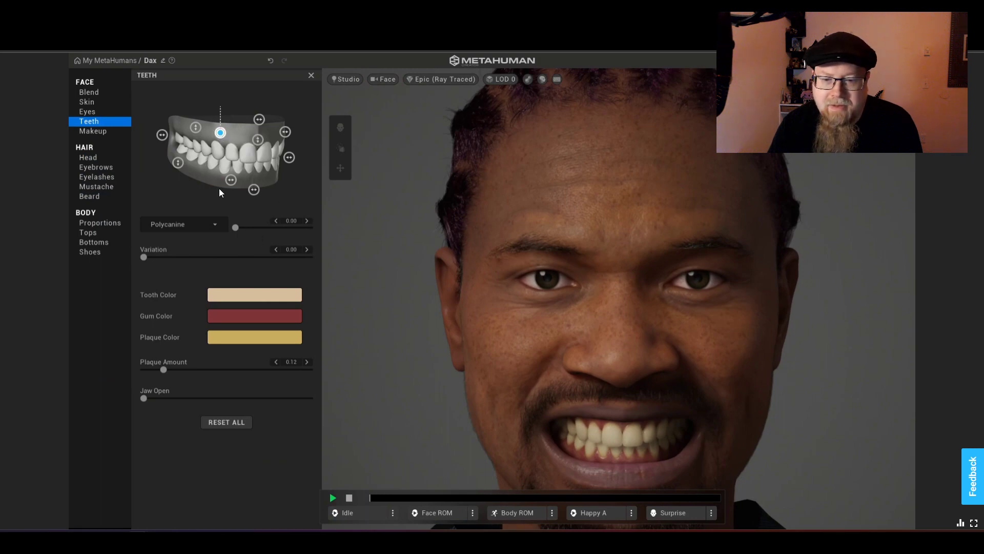
left_click_drag(224, 240, 236, 128)
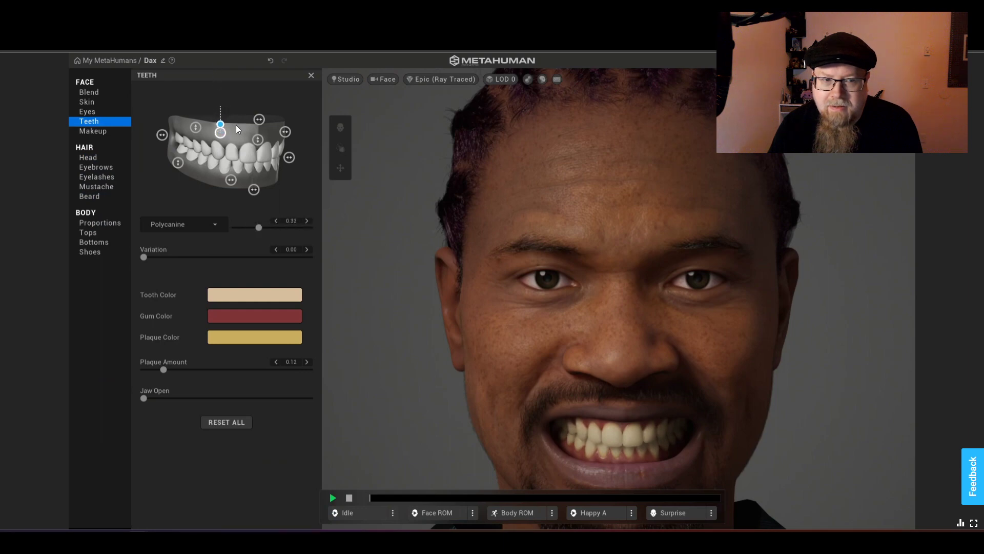
Lighten the Tooth Color to U 0.00, V 1.00 and set the teeth's Variation to 0.30.
left_click(281, 295)
left_click_drag(271, 334, 168, 418)
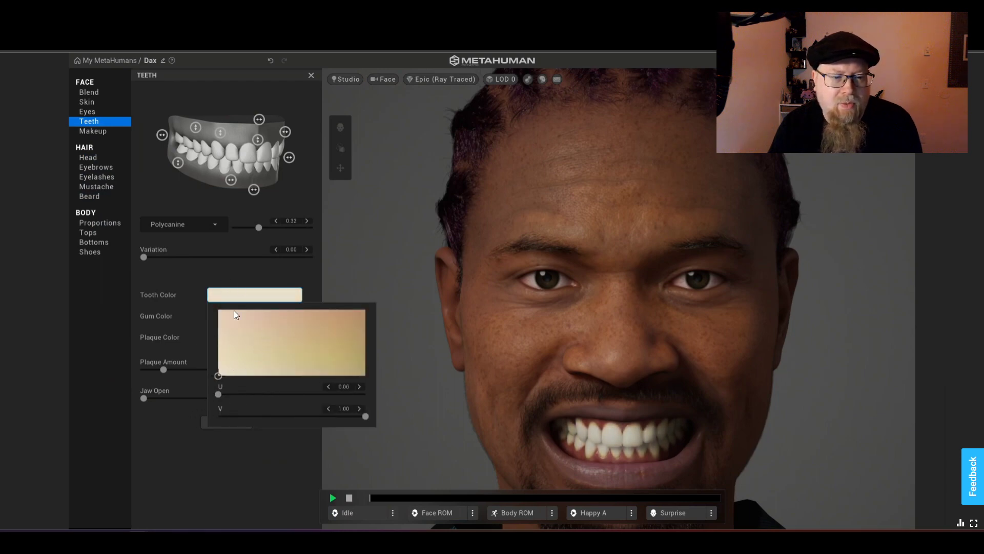
left_click(194, 257)
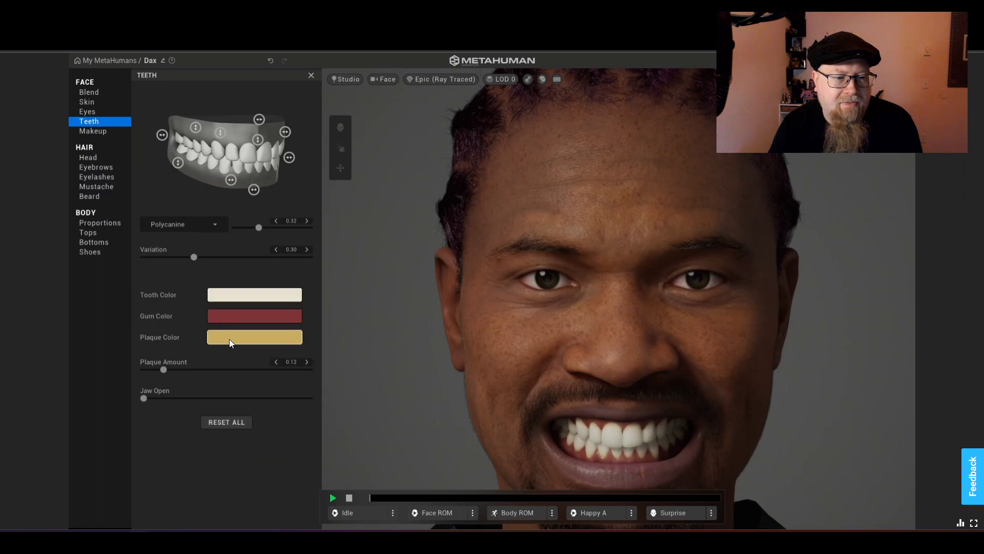
Set the Plaque Color to pale cream at U 0.00, V 1.00 and reduce the Plaque Amount to 0.00.
left_click(229, 340)
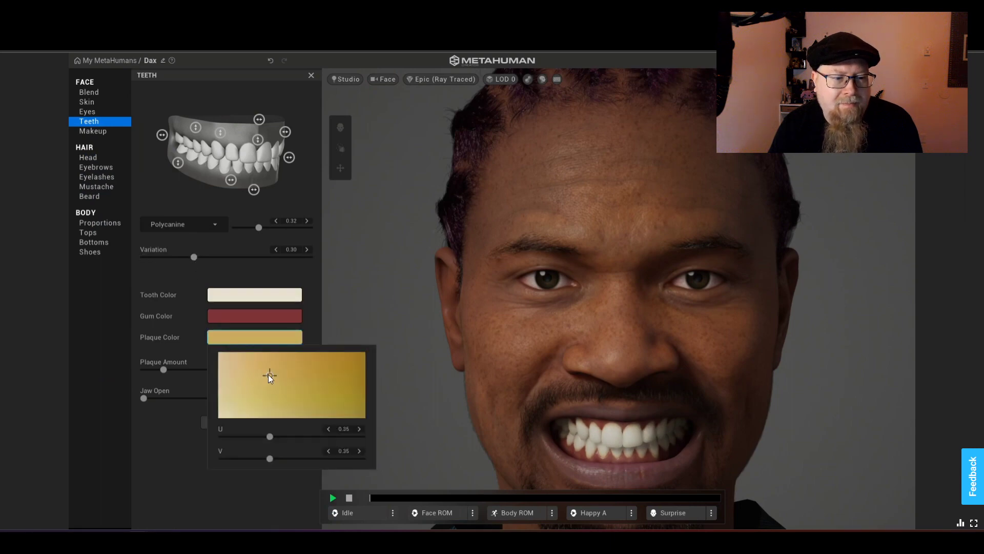
left_click_drag(267, 375, 194, 432)
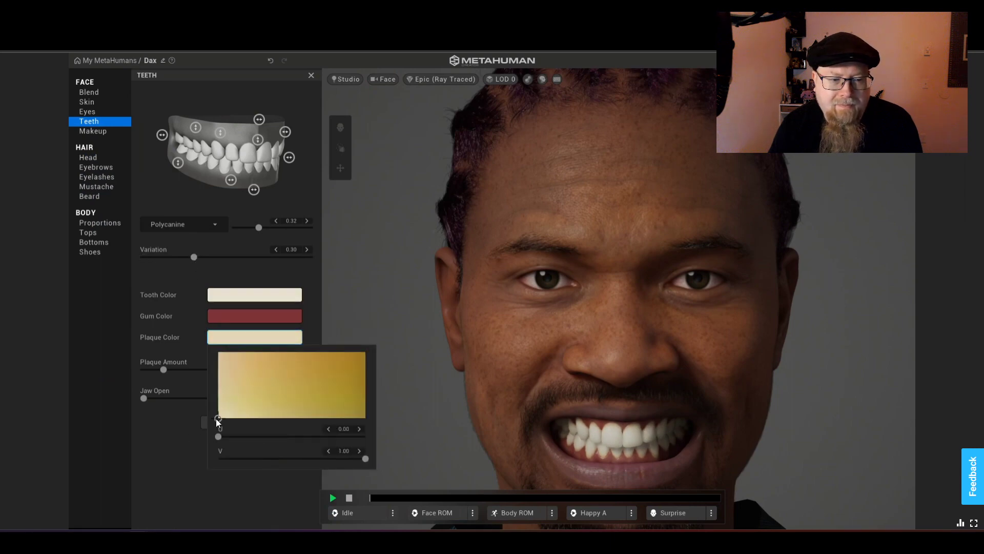
left_click(171, 371)
left_click_drag(163, 370, 99, 369)
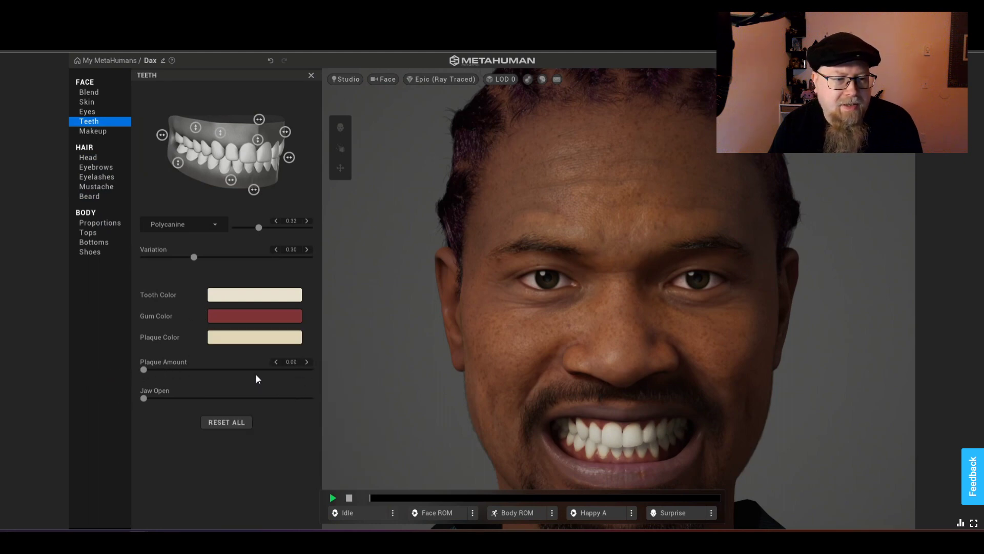
Set the Gum Color to a lighter pinkish red at U 0.42, V 0.73.
left_click(263, 318)
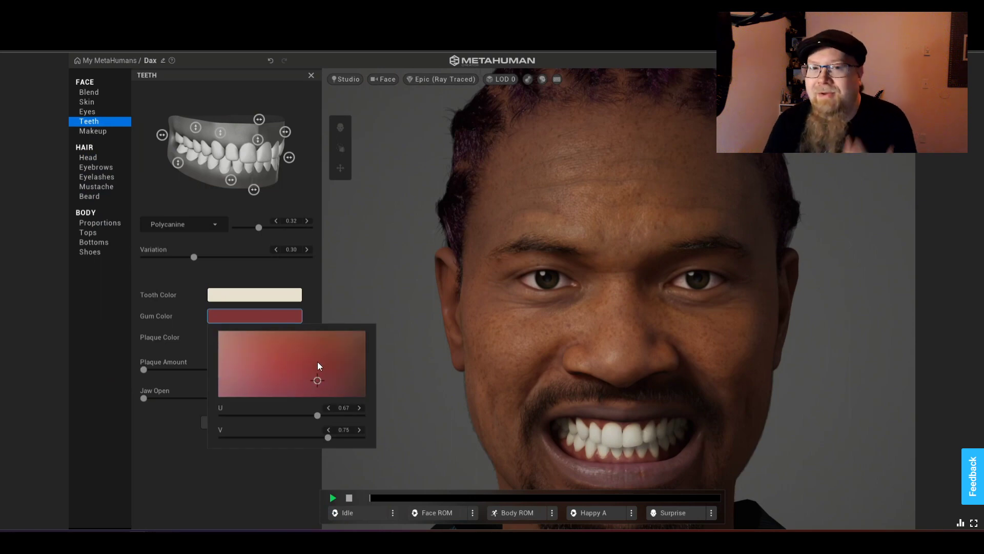
left_click_drag(320, 380, 280, 380)
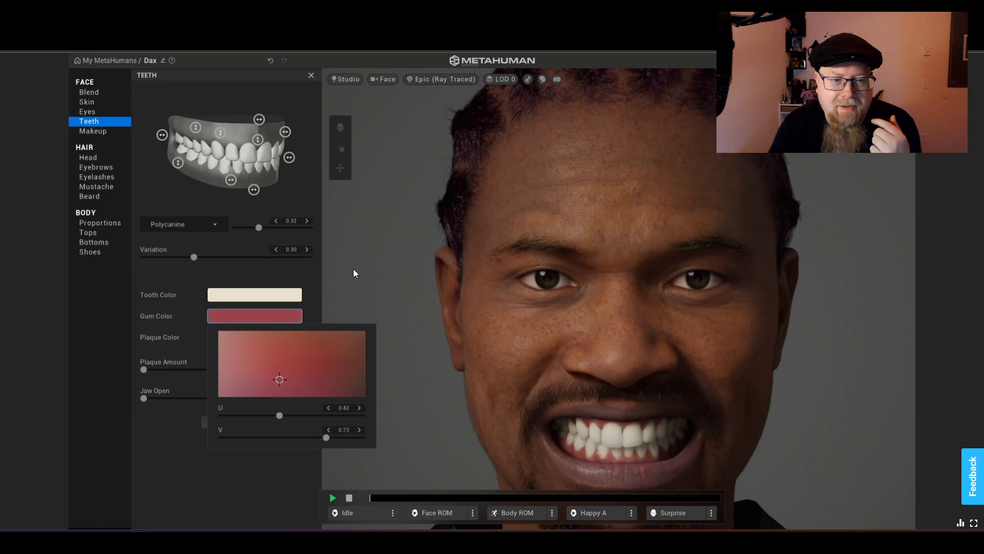
left_click(313, 265)
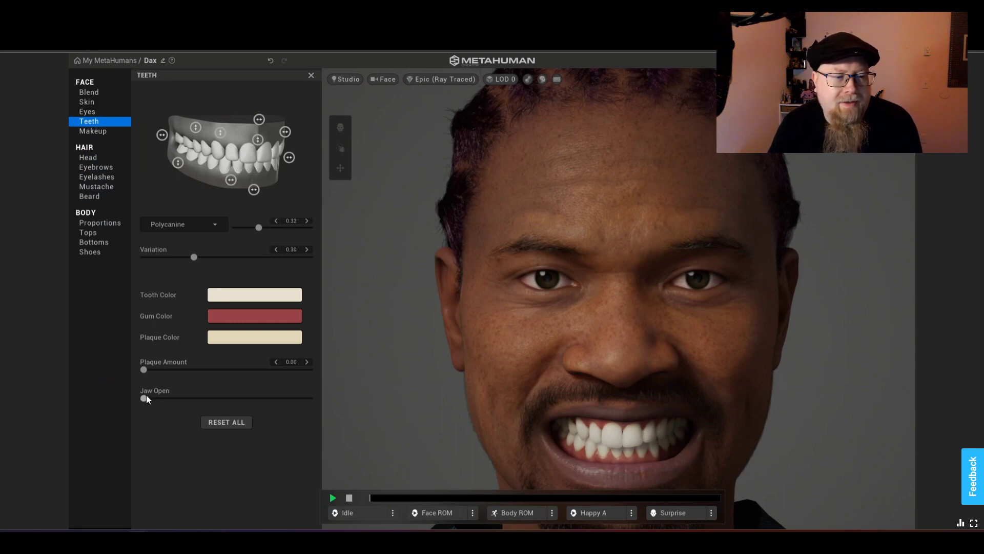
Examine the teeth with the jaw partly and widely open, and close the jaw fully again.
left_click_drag(145, 399, 191, 398)
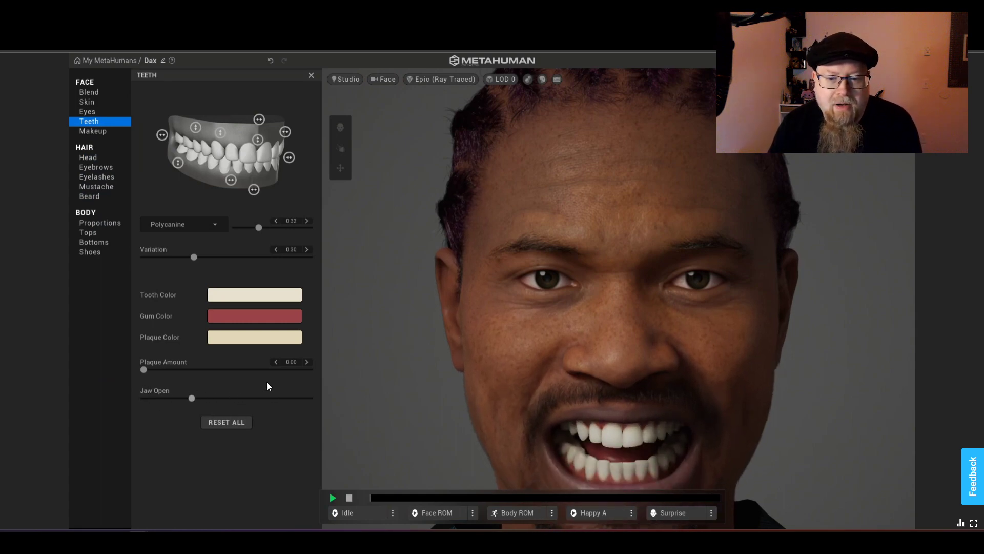
left_click_drag(191, 398, 271, 377)
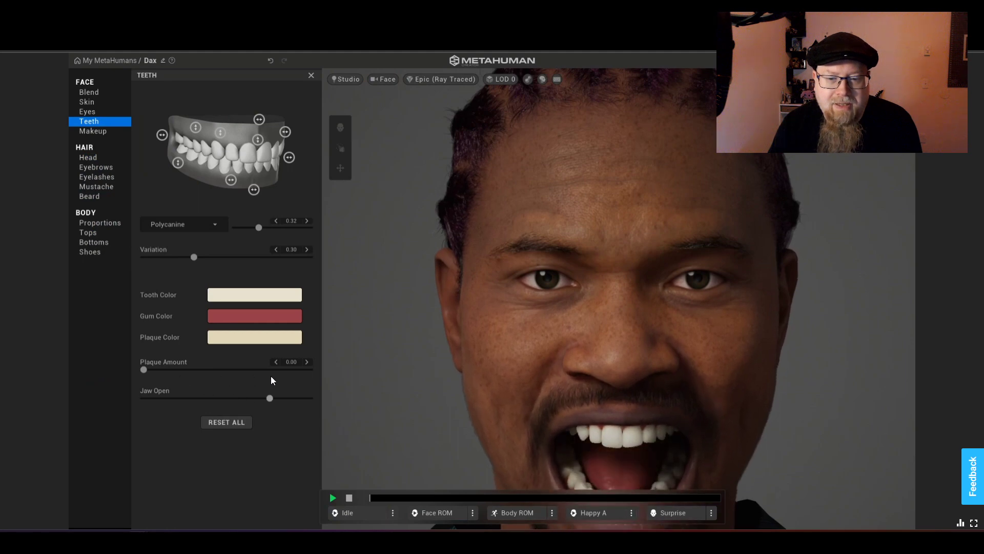
scroll(585, 376, "down", 3)
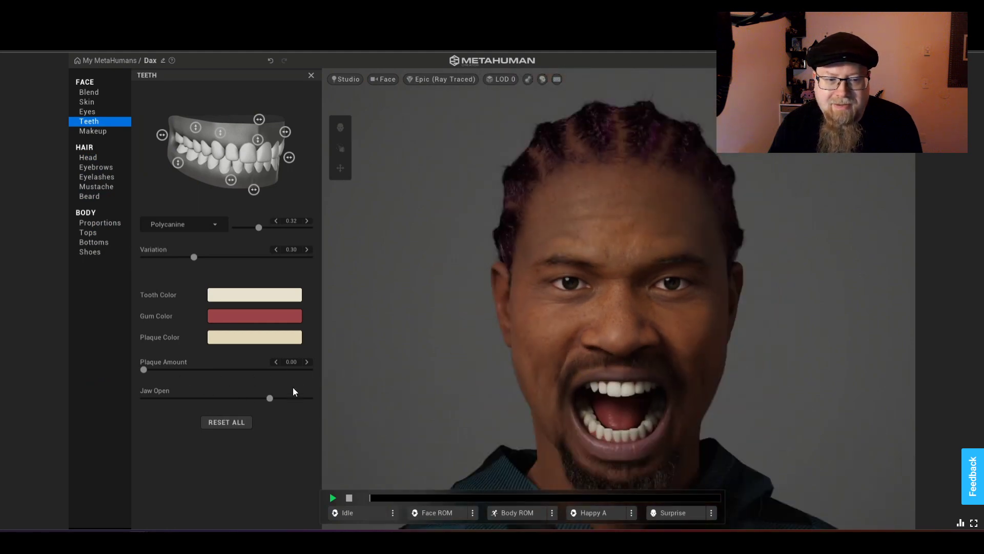
left_click_drag(270, 398, 93, 393)
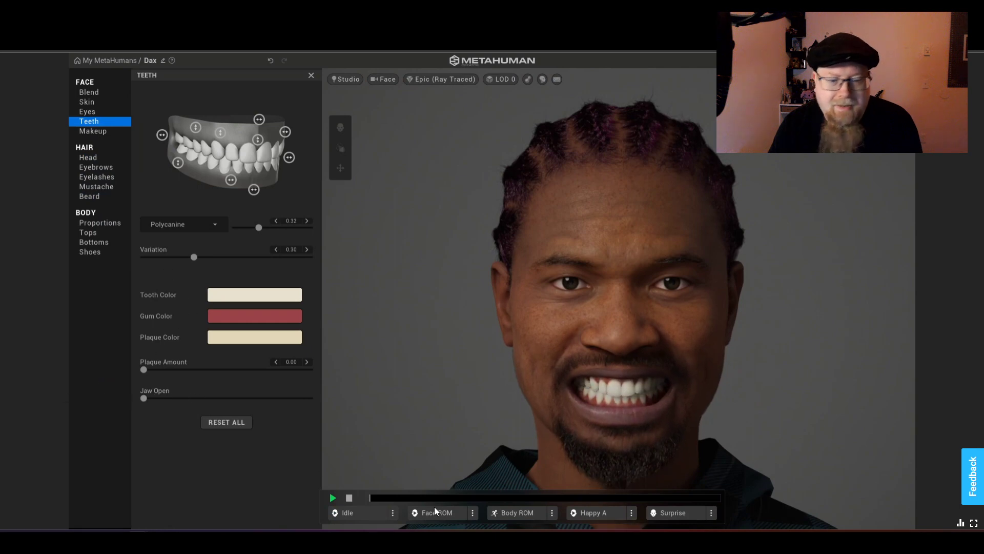
Preview the face with the Happy A, Surprise and Idle expressions, and stop the animation.
left_click(591, 513)
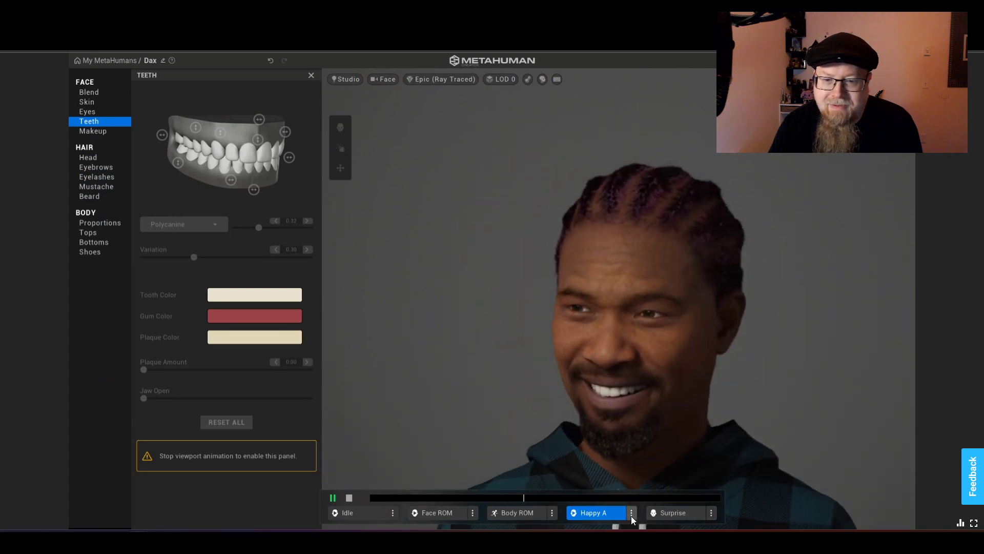
left_click(687, 511)
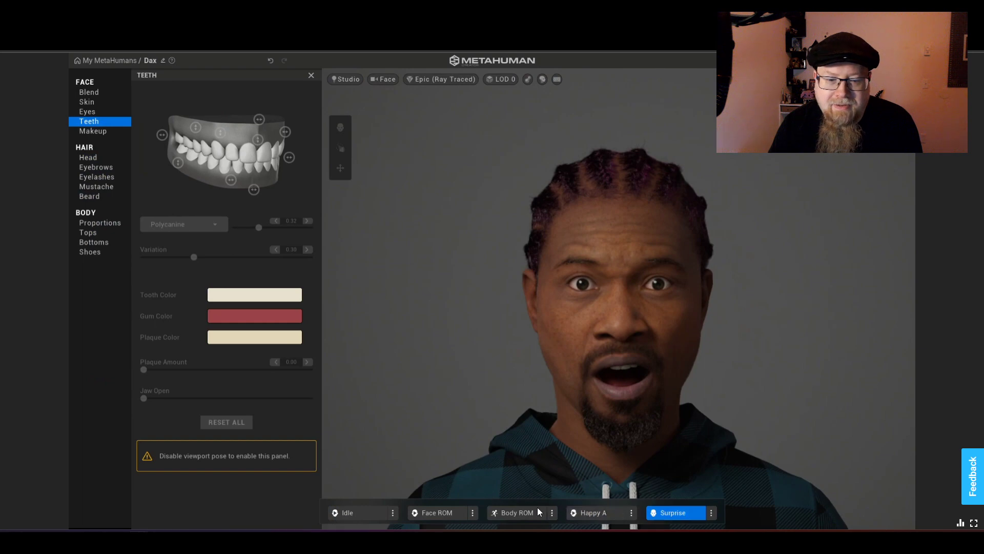
left_click(371, 512)
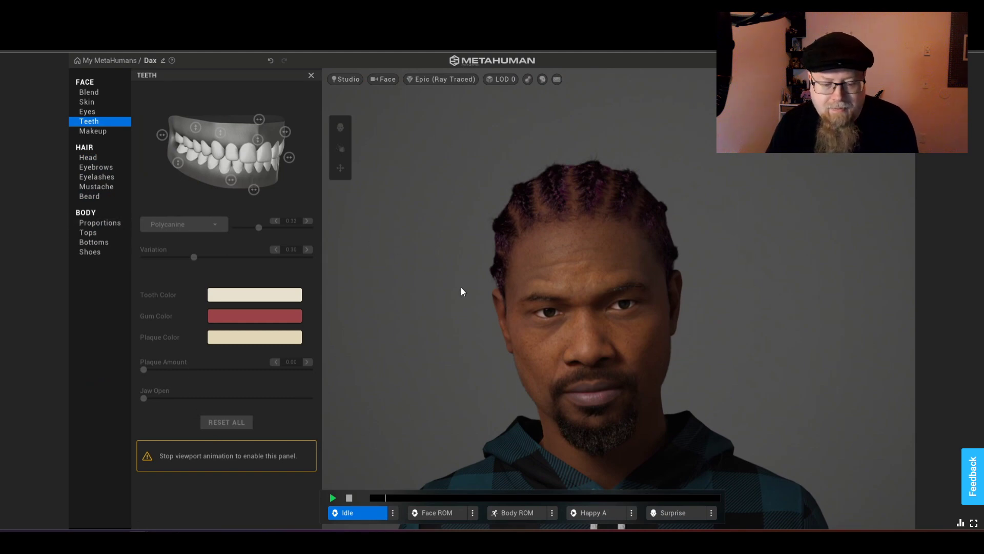
scroll(465, 297, "up", 3)
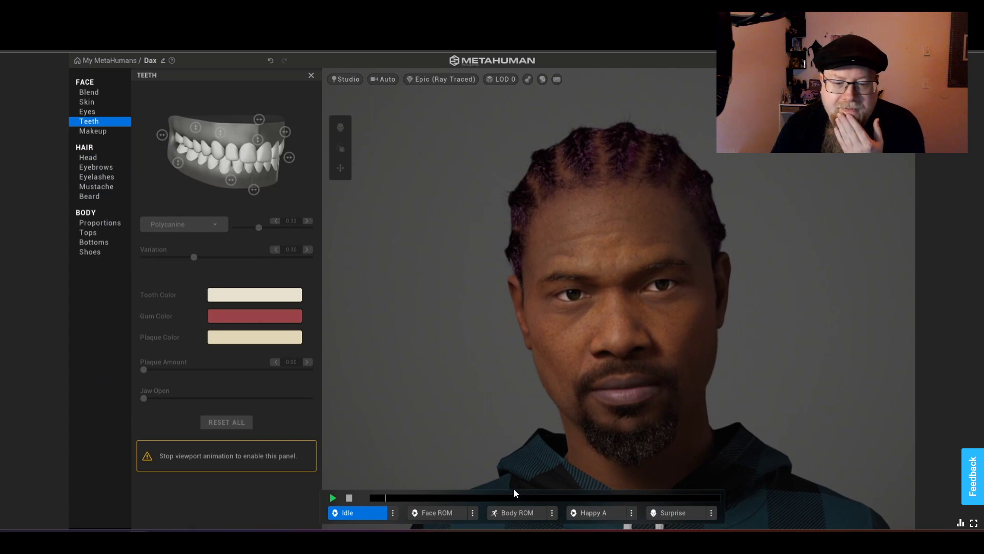
left_click(348, 499)
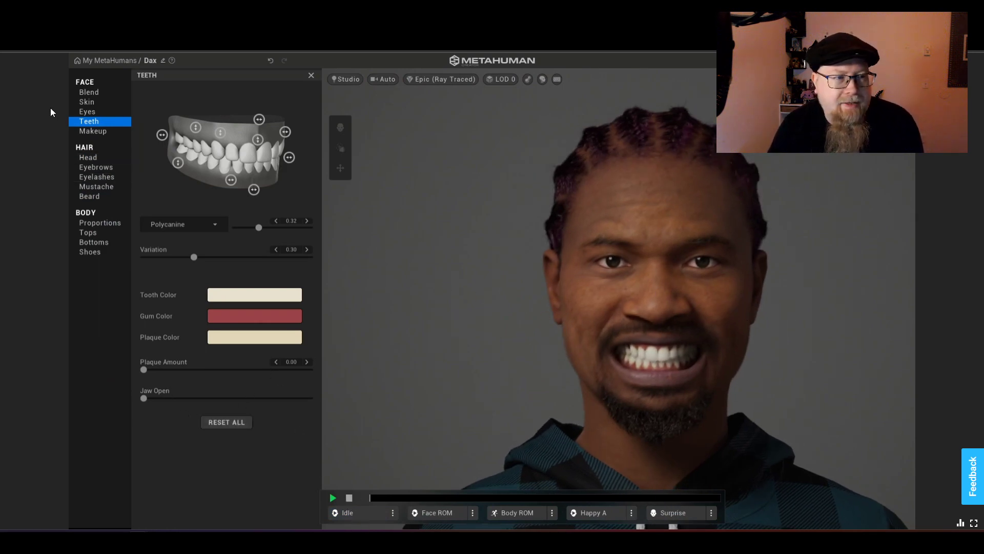
Open the eye settings, check Killian's reference photo, sketch and description in the character notes, and return to MetaHuman Creator.
left_click(80, 113)
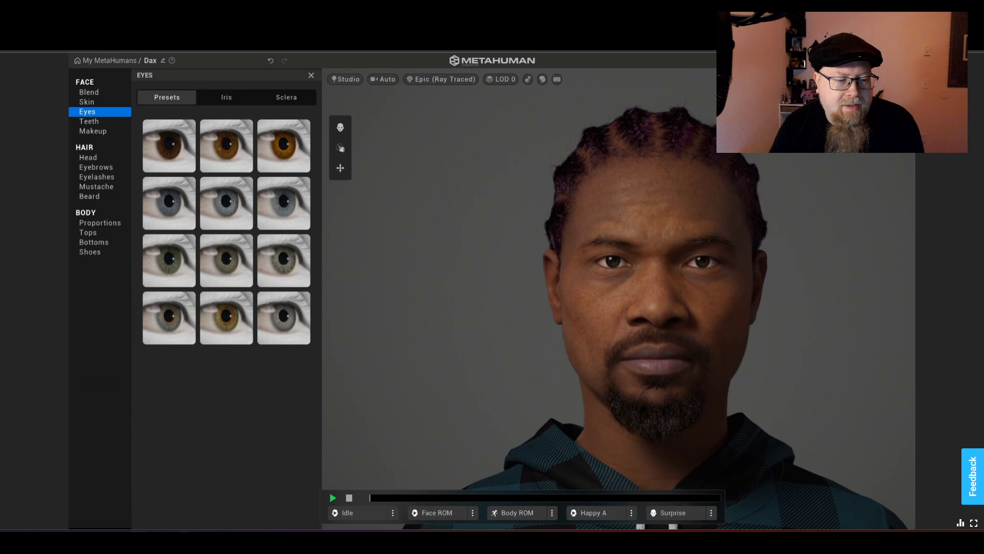
left_click(294, 504)
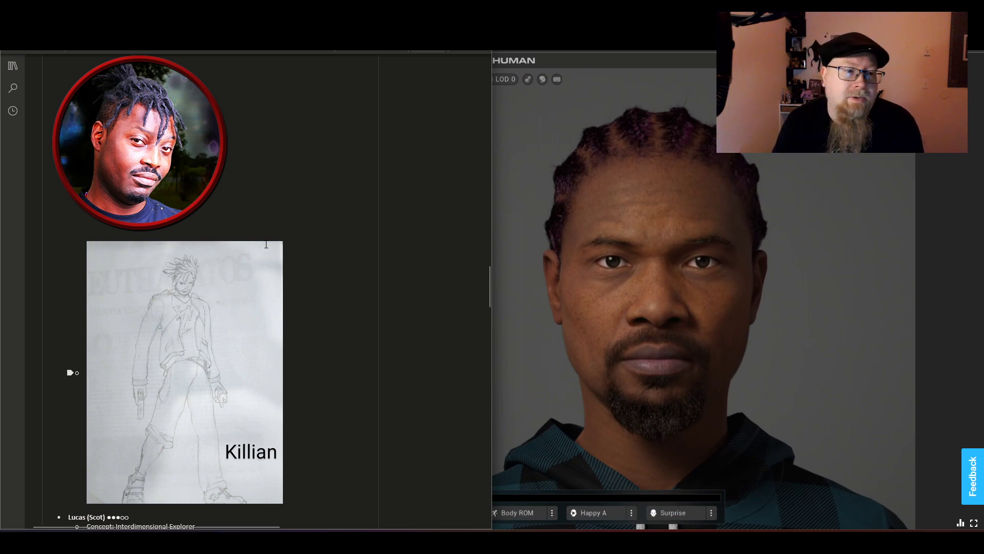
scroll(266, 244, "up", 3)
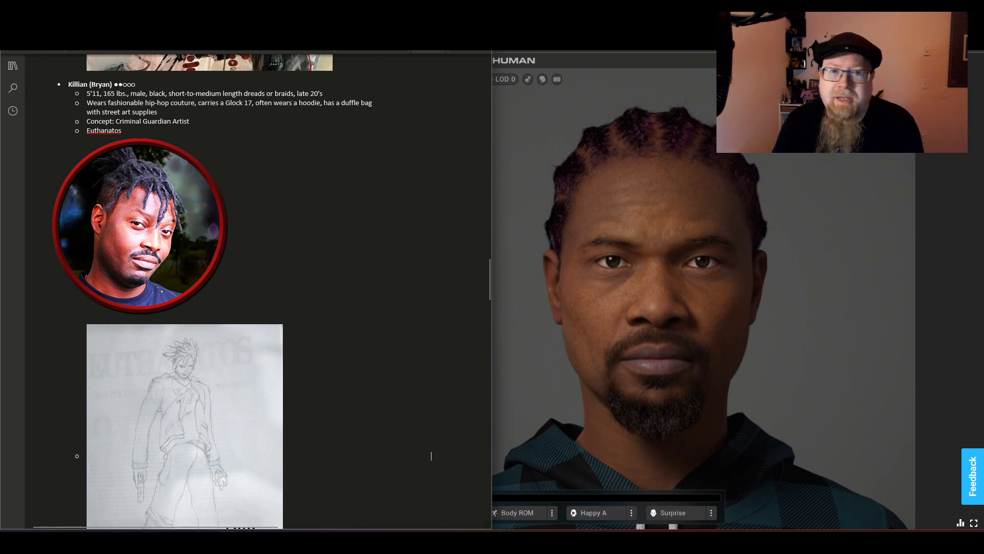
left_click(532, 425)
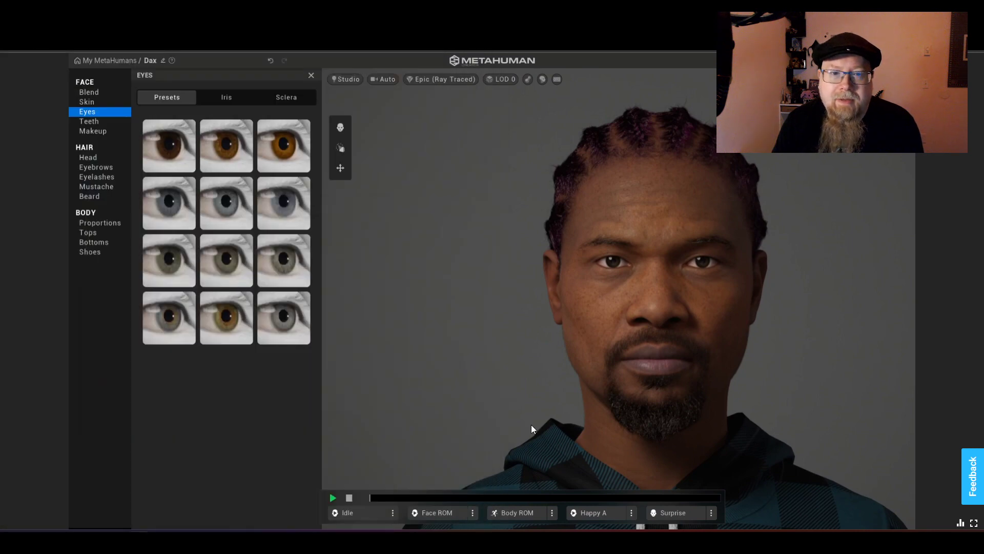
Apply the dark brown eye preset and raise the Sclera Brightness of both eyes to 0.90.
left_click(180, 158)
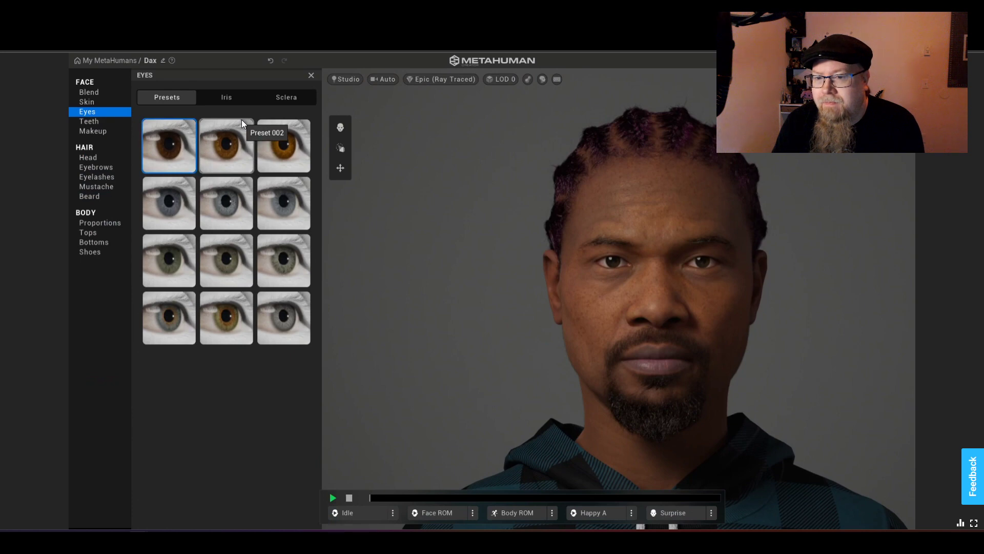
left_click(286, 98)
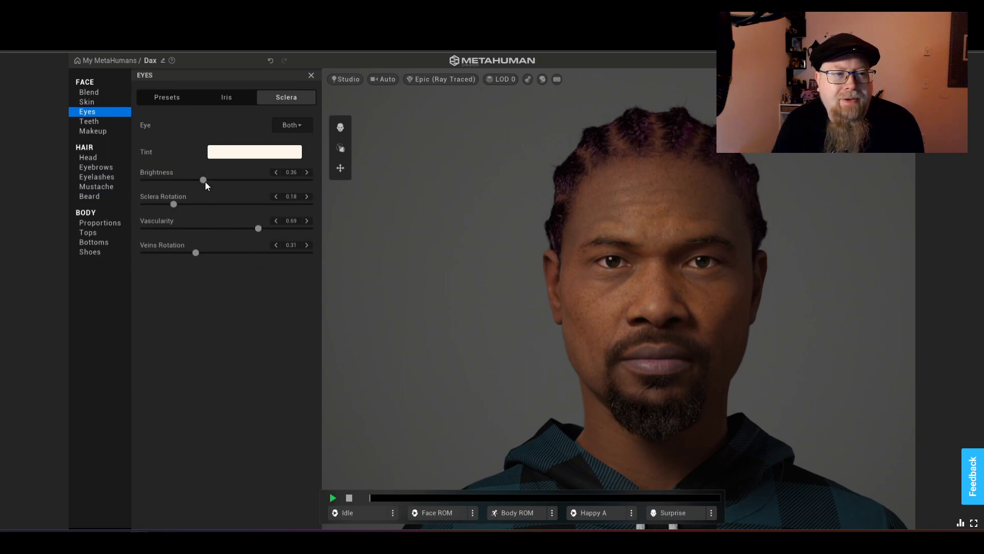
left_click_drag(205, 182, 295, 186)
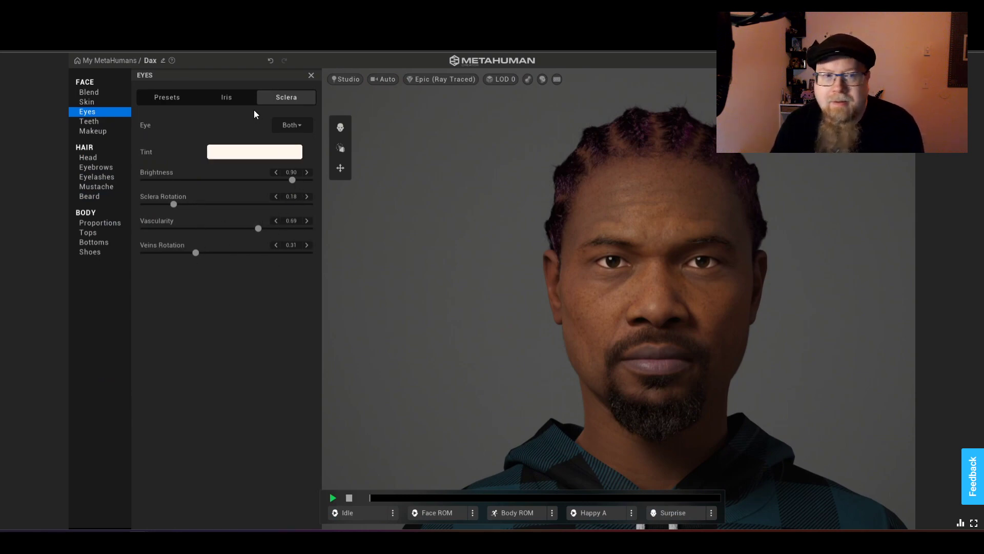
Check the iris Base Color and choose the second iris pattern in the first row for both eyes.
left_click(224, 97)
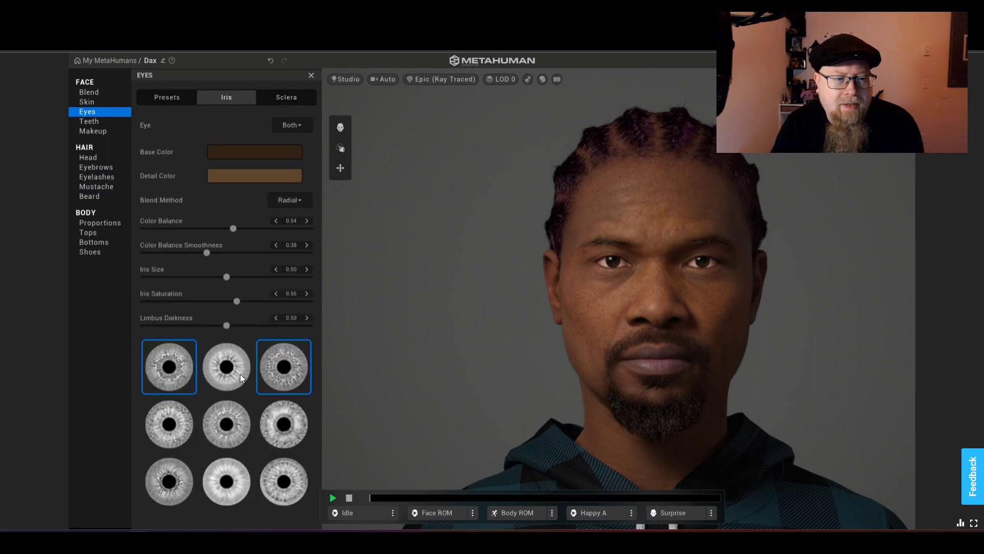
left_click(246, 152)
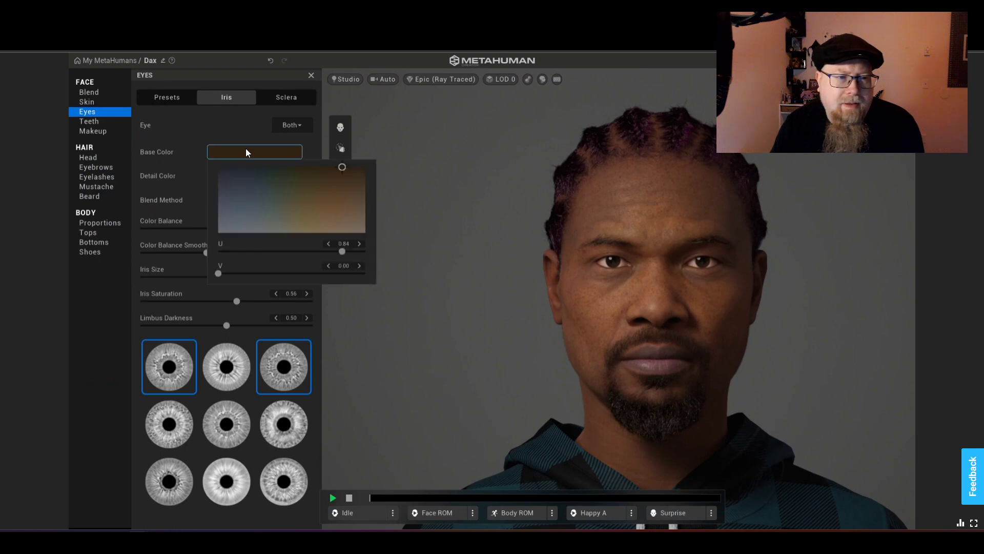
left_click(242, 131)
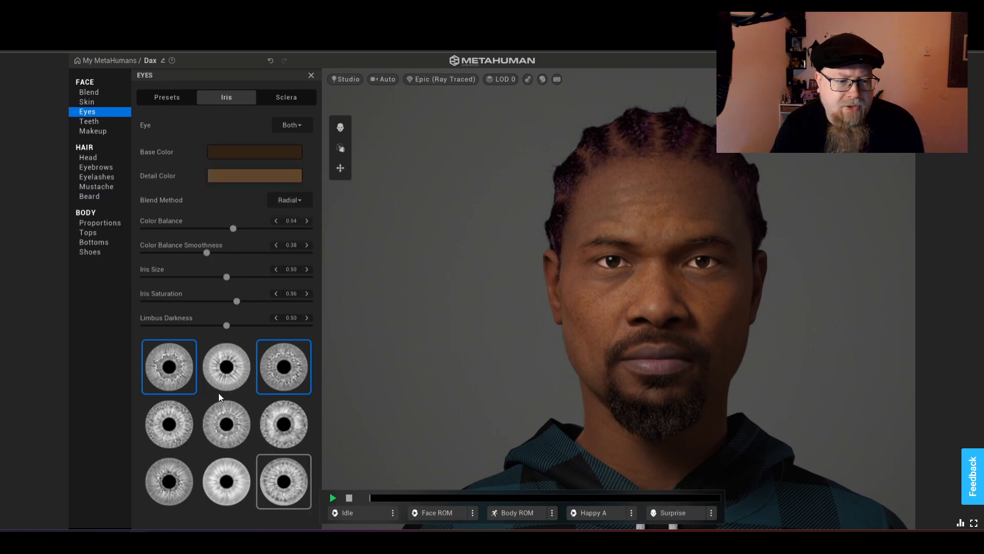
left_click(186, 387)
left_click(238, 374)
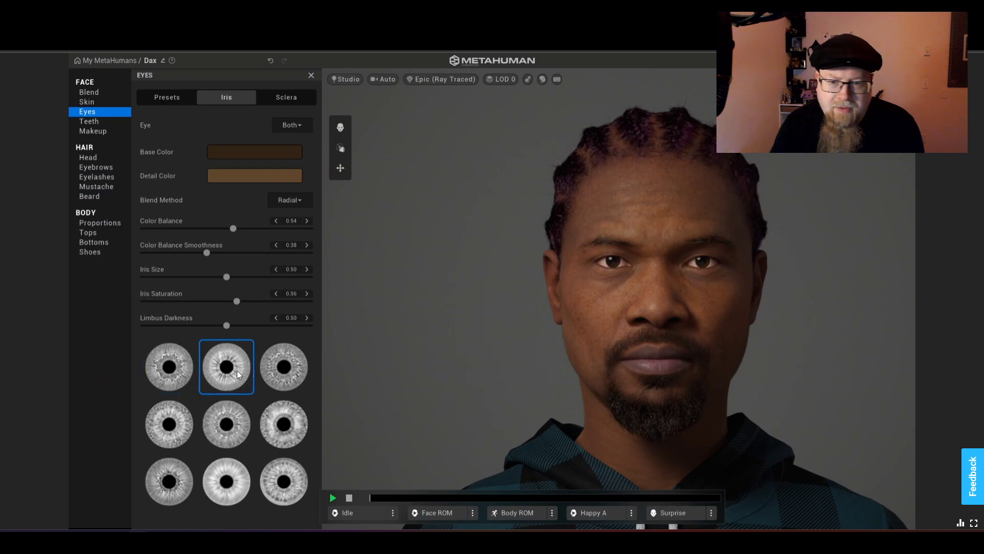
Apply the iris pattern in the center of the pattern grid to both eyes and inspect it up close.
left_click(227, 424)
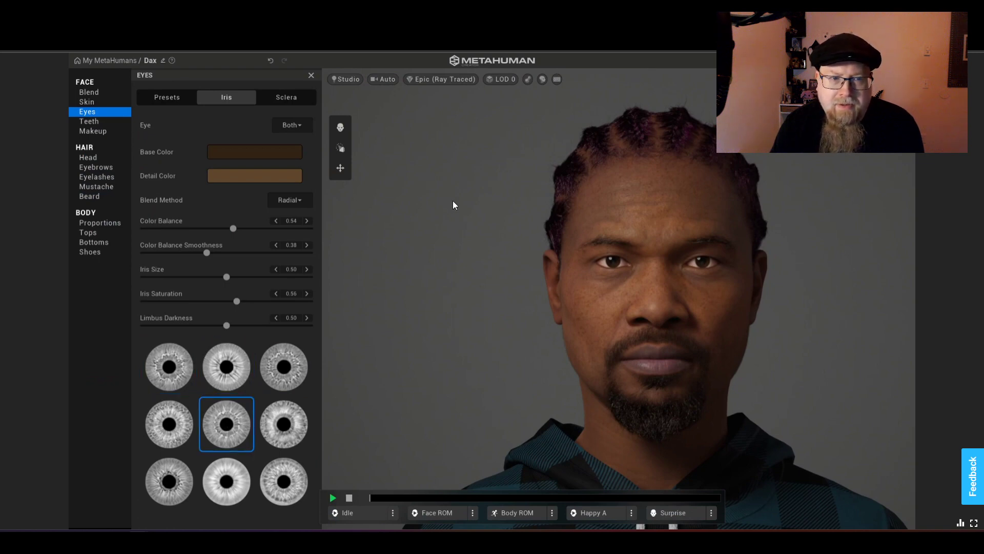
left_click(386, 80)
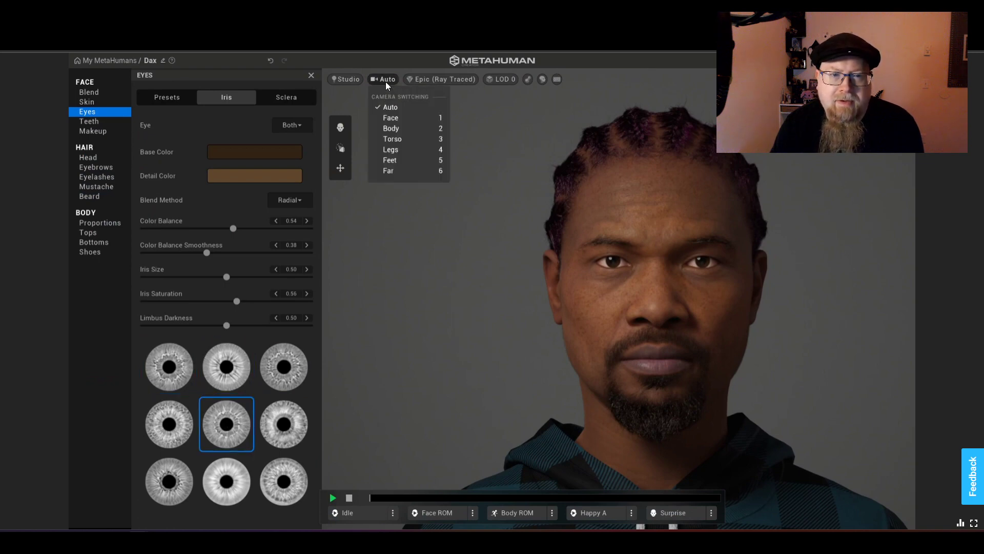
left_click(470, 137)
scroll(651, 266, "up", 5)
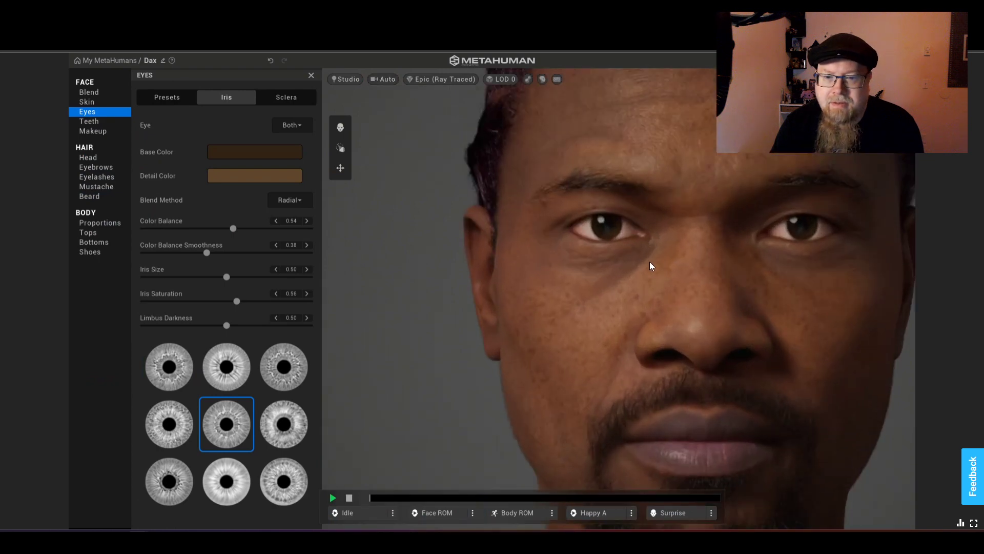
scroll(641, 248, "up", 2)
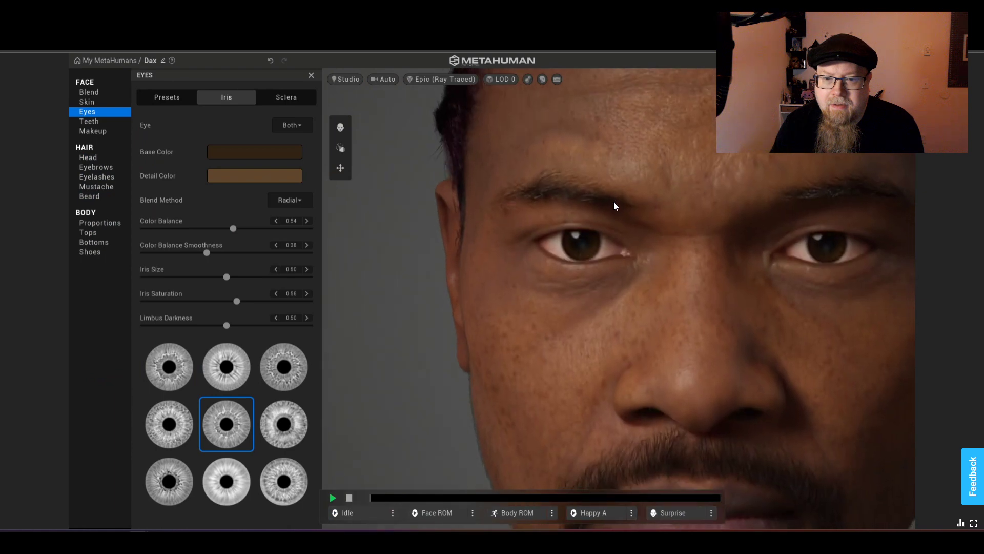
scroll(619, 208, "up", 2)
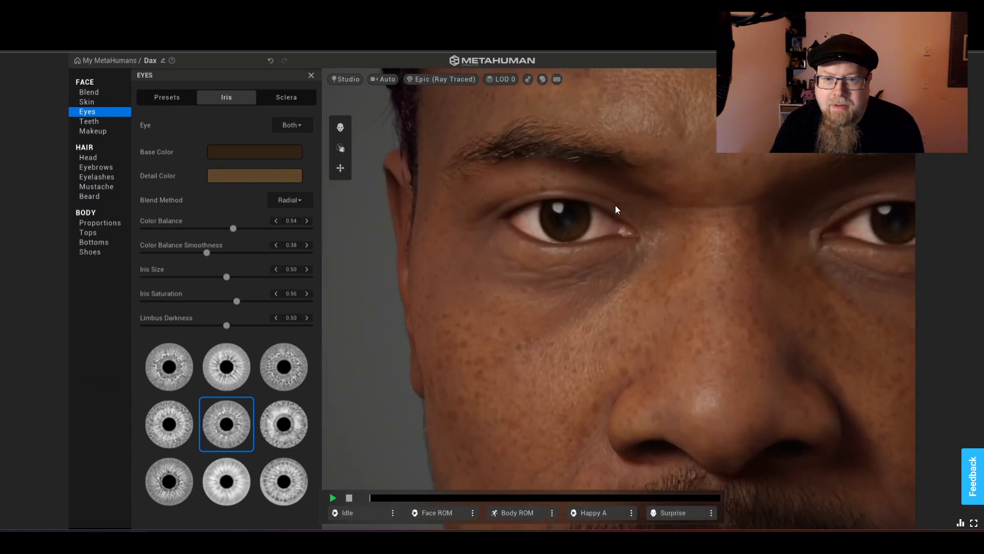
scroll(617, 209, "up", 2)
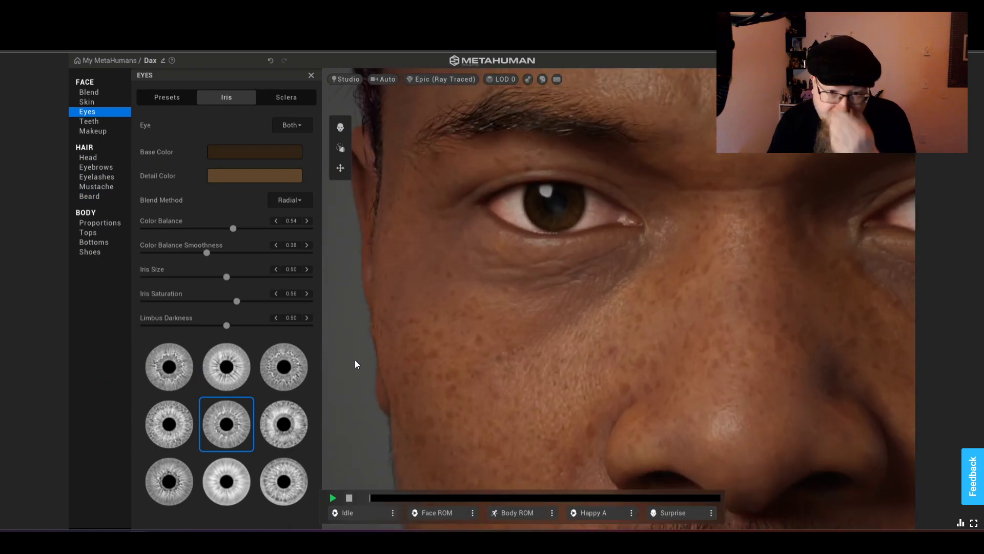
Try the third iris pattern of the first row on both eyes and briefly show the Move sculpting guides.
left_click(283, 378)
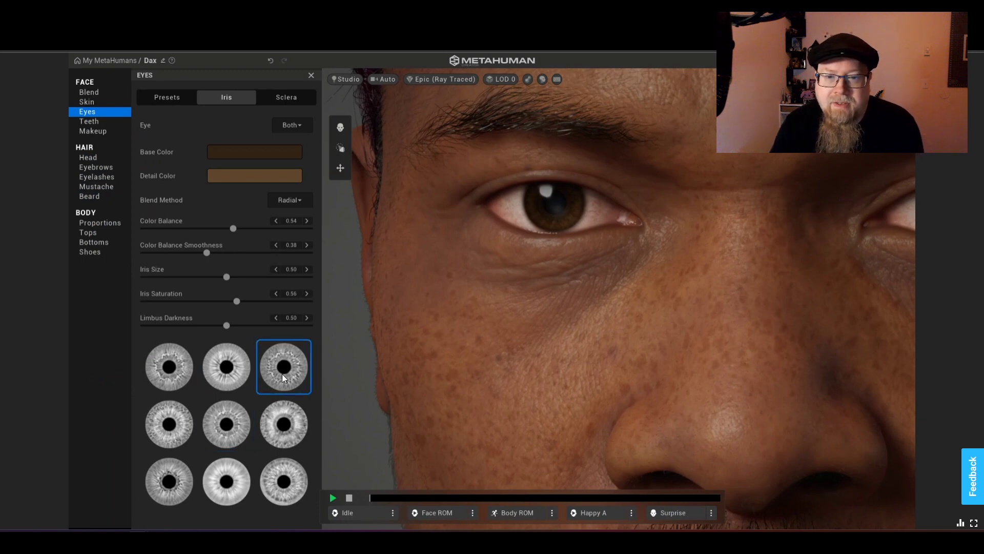
scroll(379, 235, "up", 1)
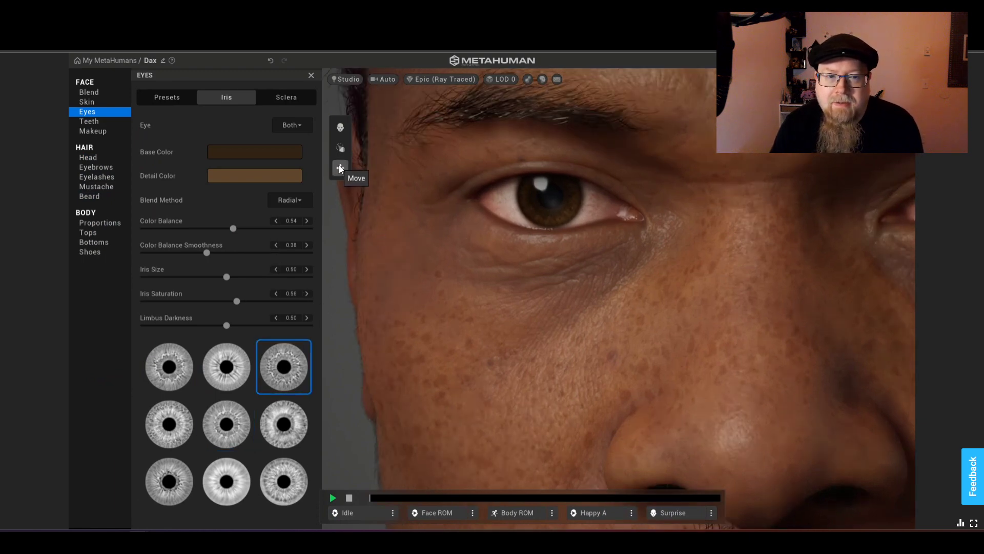
left_click(340, 168)
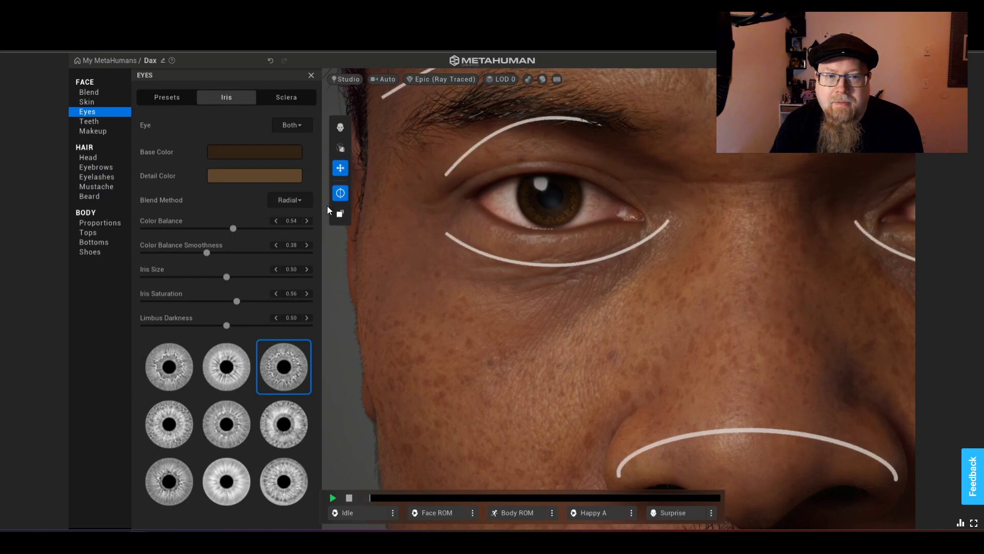
left_click(338, 172)
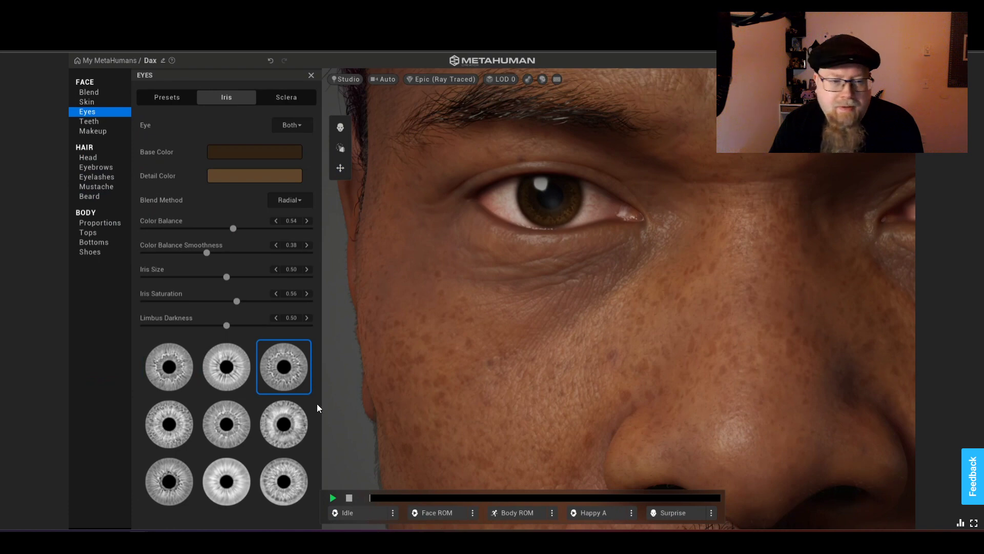
Try several other iris patterns from all three rows, ending back on the one in the center of the grid.
left_click(238, 374)
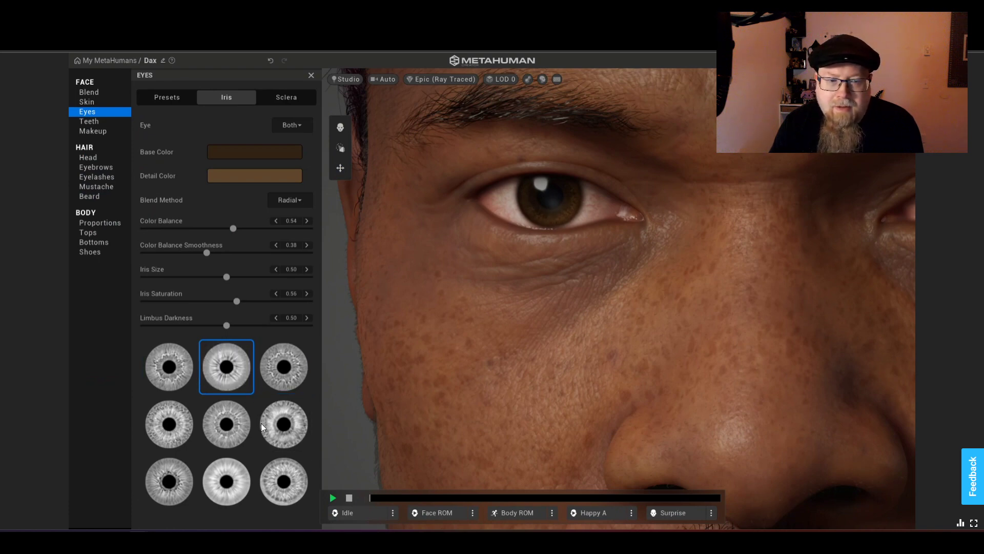
left_click(290, 439)
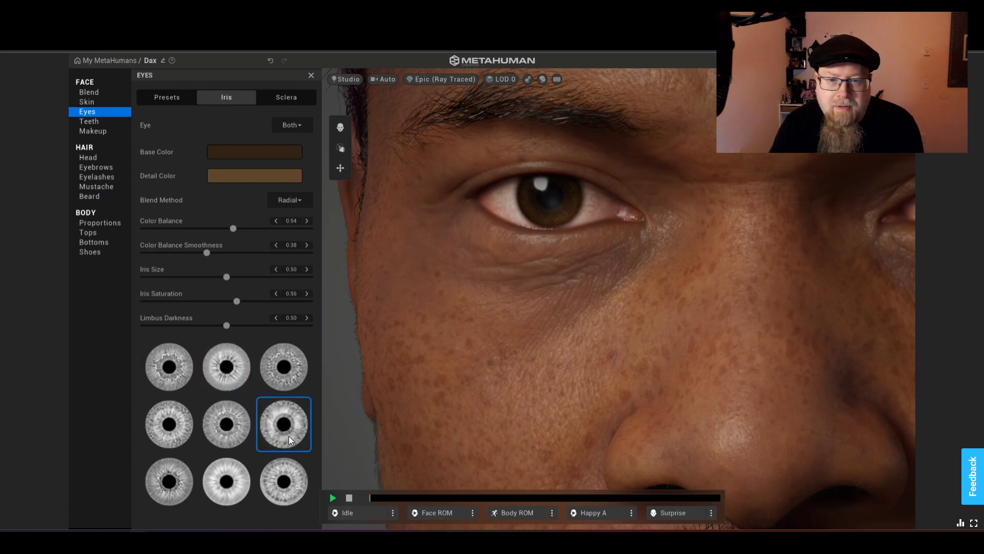
left_click(286, 490)
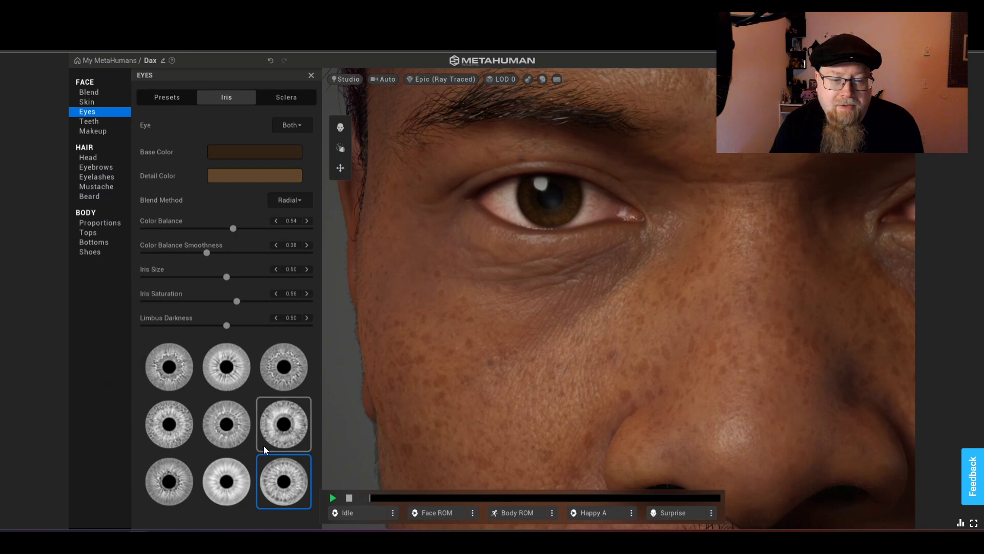
left_click(228, 485)
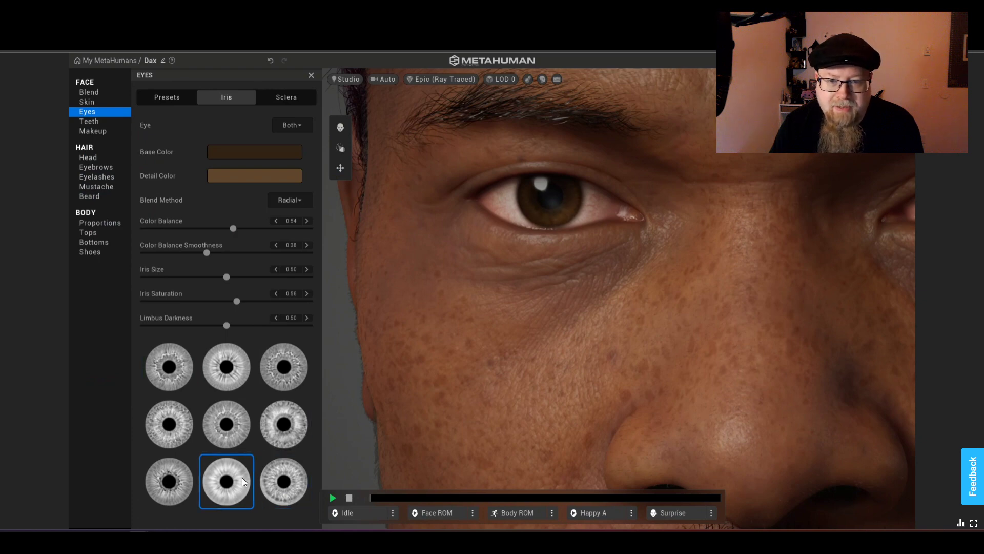
left_click(179, 486)
left_click(174, 435)
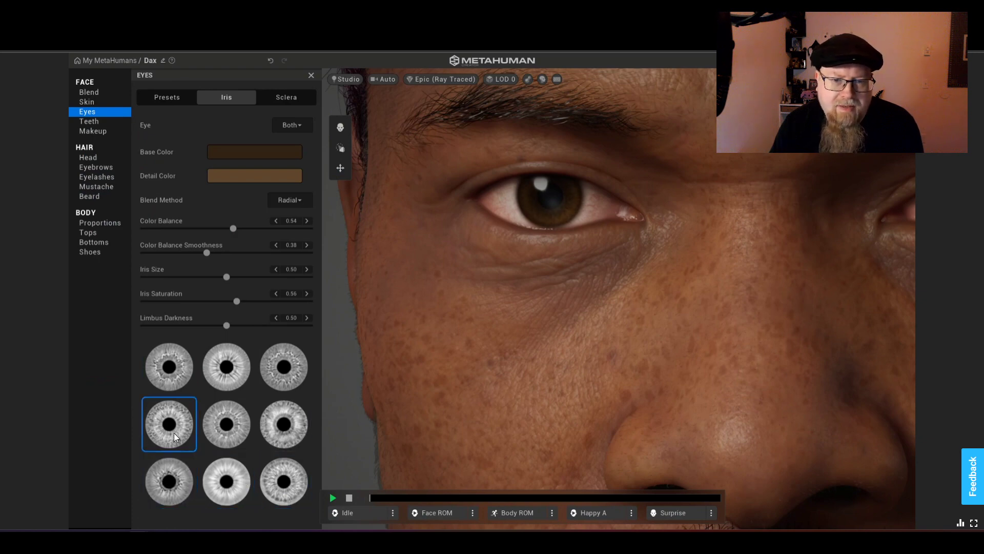
left_click(215, 431)
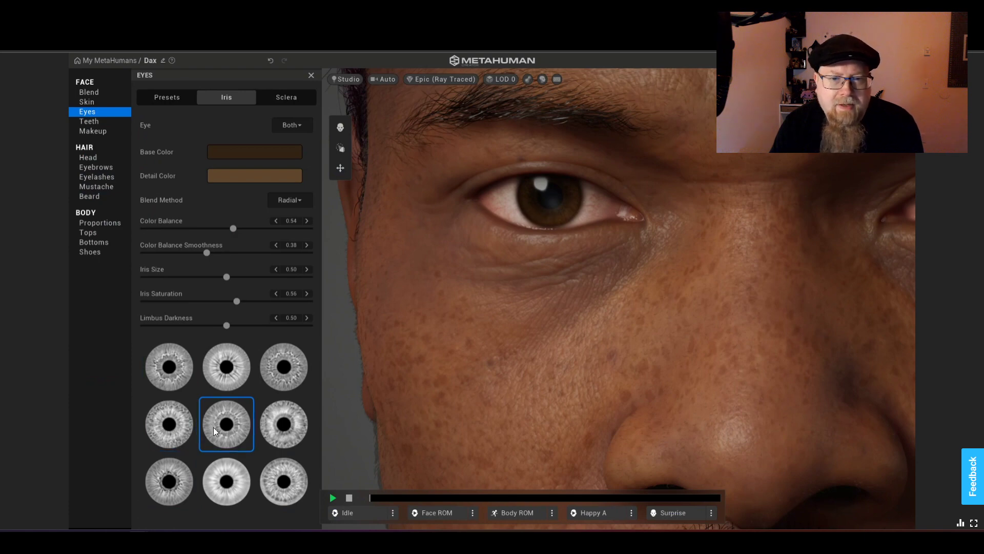
Set the iris detail color to a greenish tan with U 0.56 and V 0.91, and check it on the full face.
left_click(255, 180)
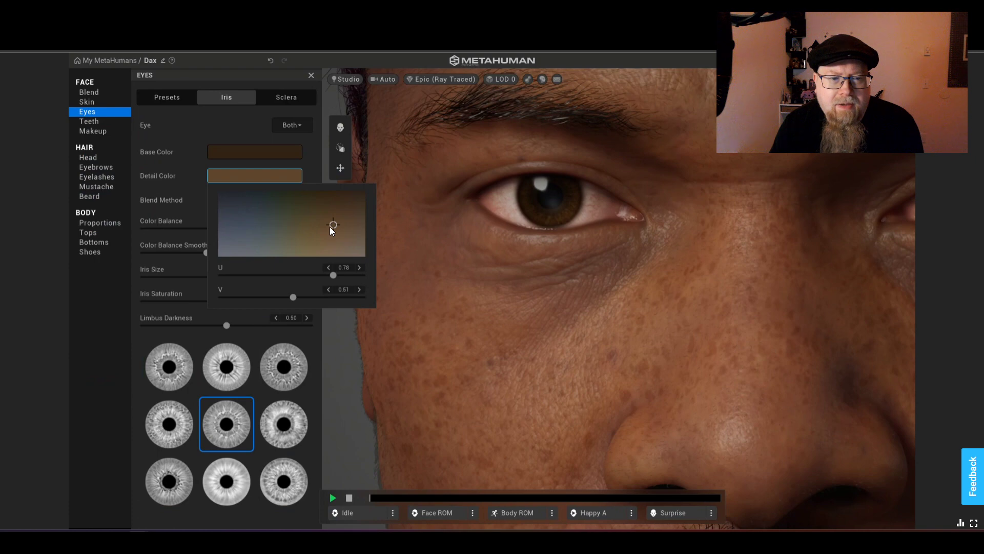
left_click_drag(331, 229, 301, 254)
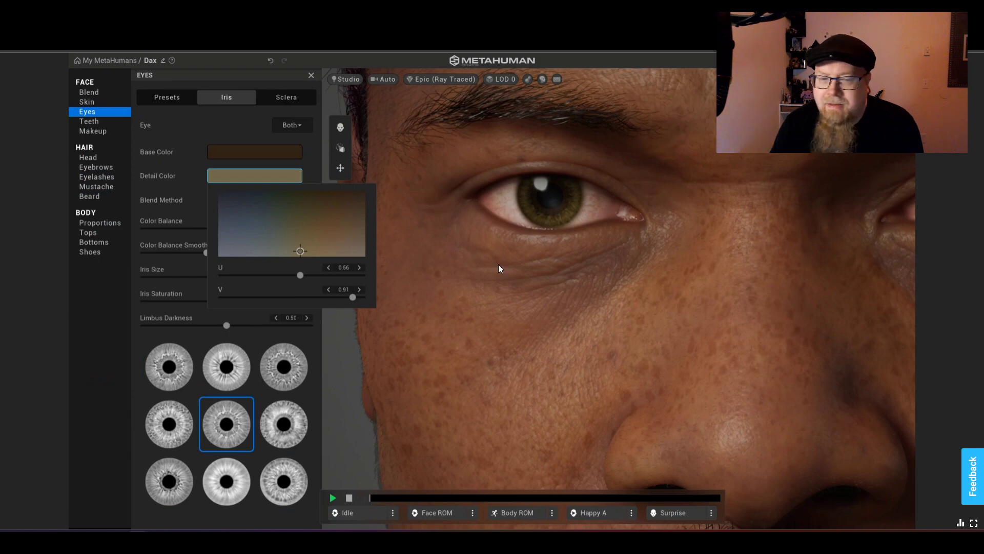
left_click(186, 158)
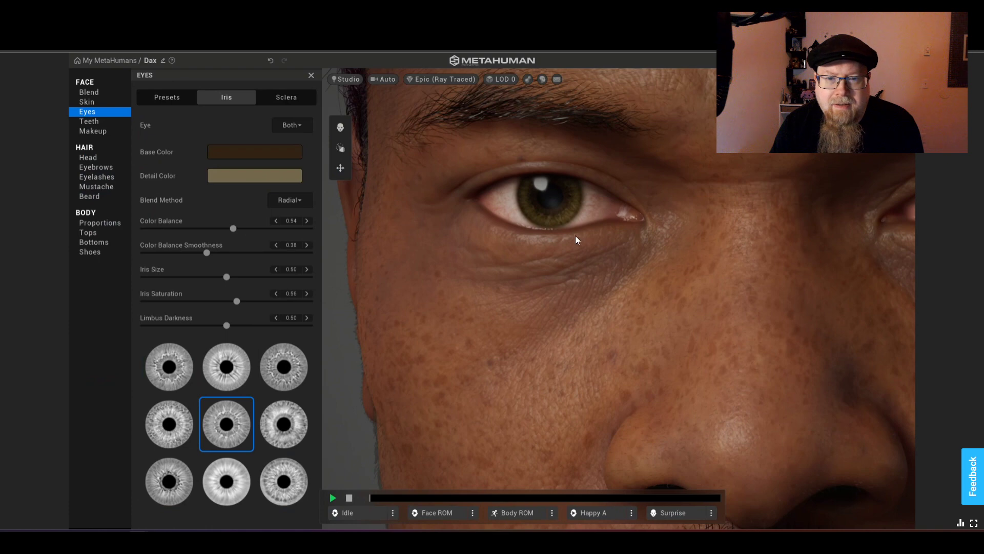
scroll(571, 235, "down", 3)
scroll(571, 236, "down", 2)
scroll(579, 289, "down", 3)
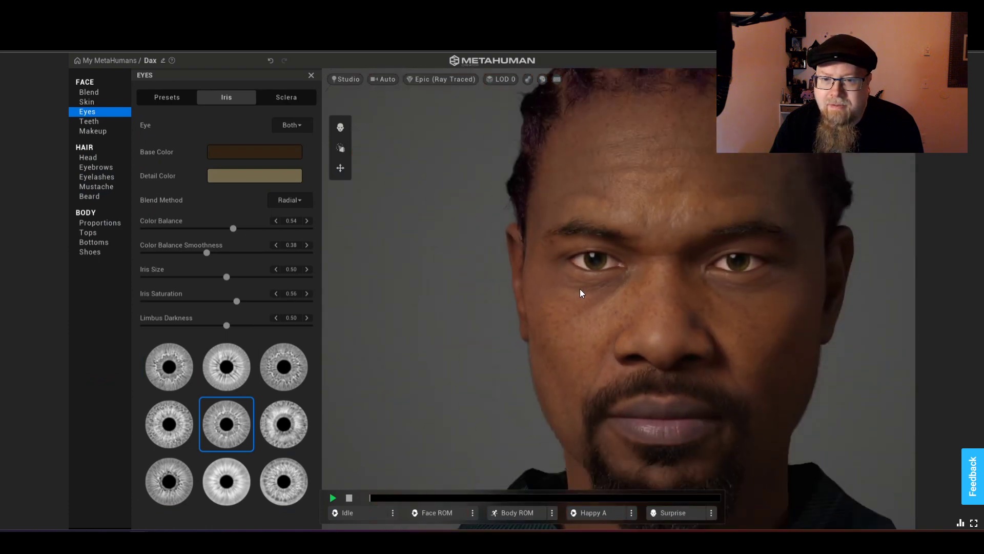
scroll(581, 293, "down", 3)
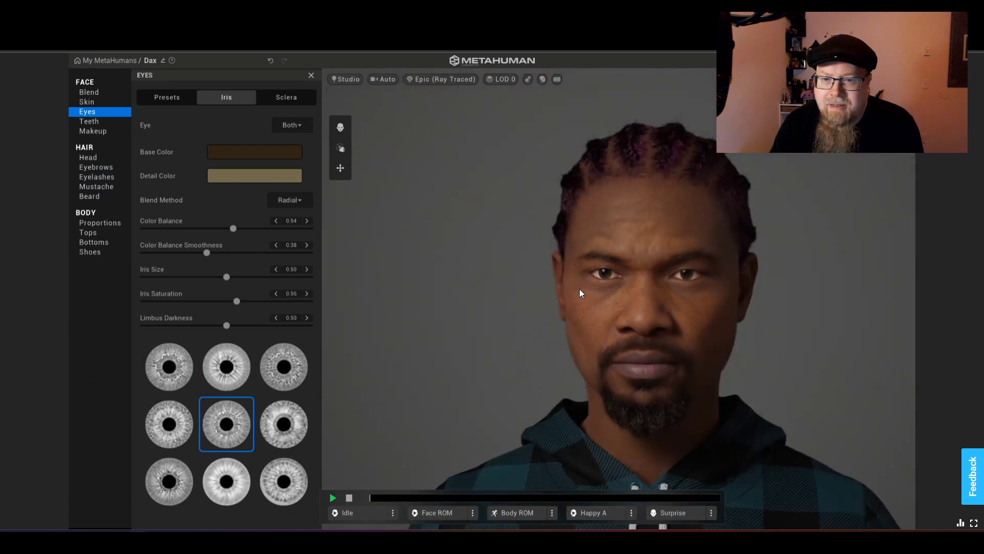
Compare the first row's third iris pattern in the new color up close, and return to the center pattern.
scroll(581, 293, "up", 5)
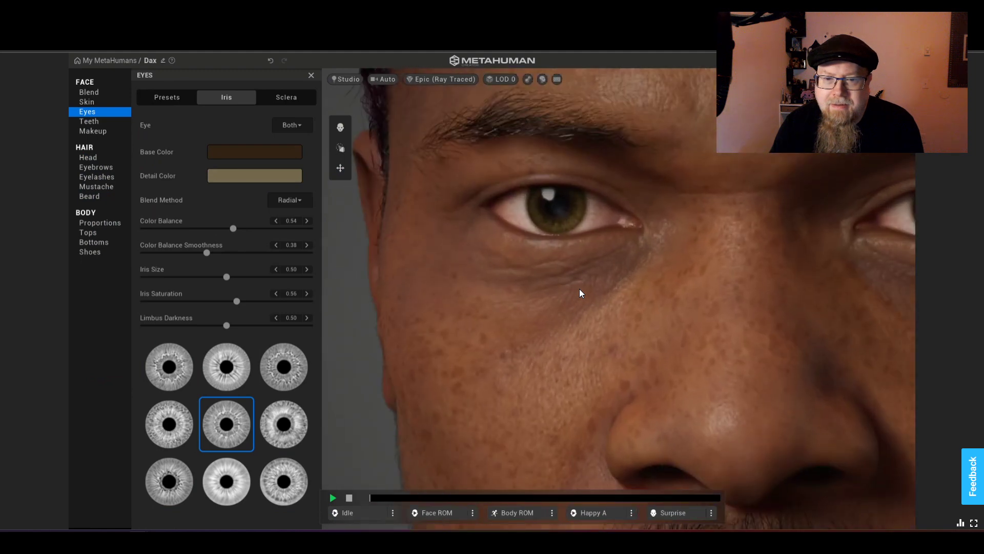
scroll(580, 293, "up", 1)
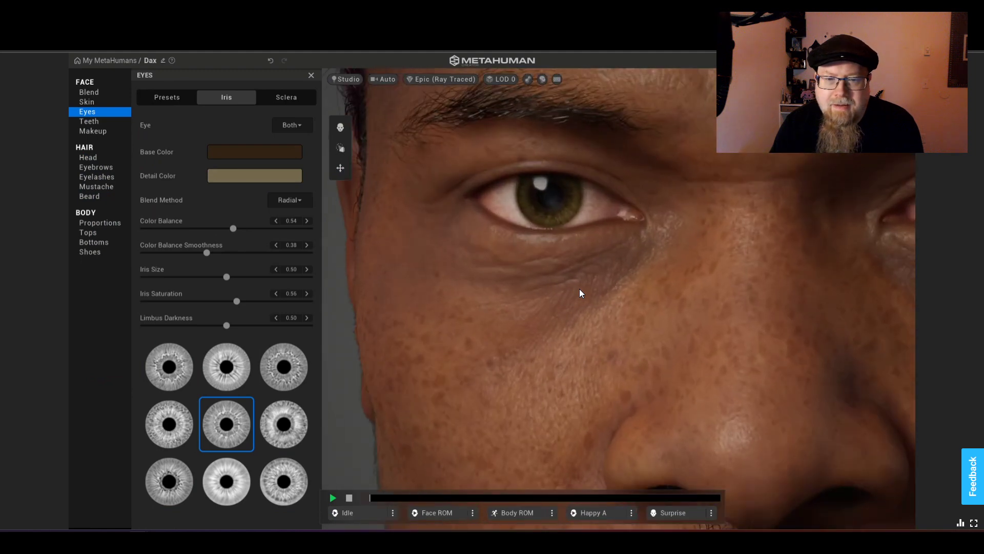
left_click(296, 364)
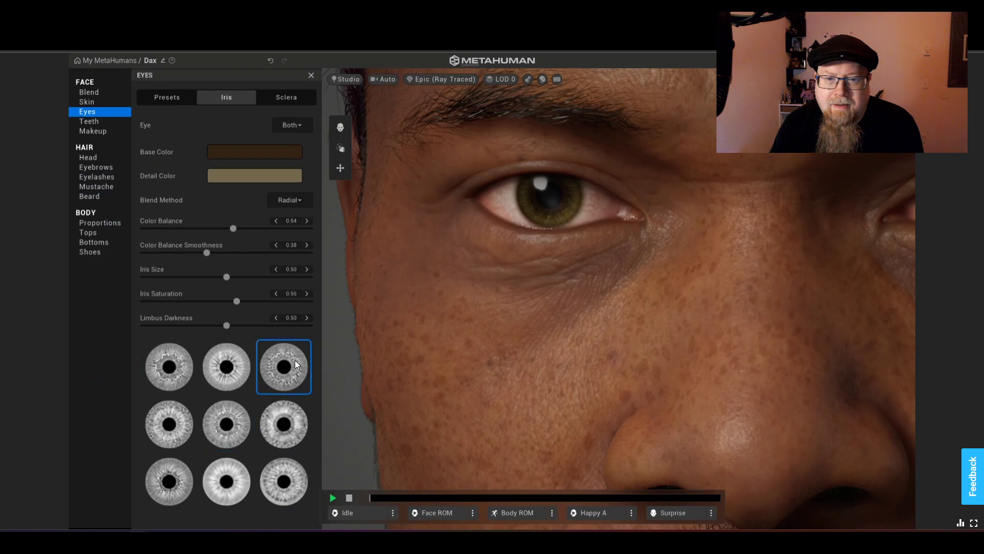
left_click(226, 432)
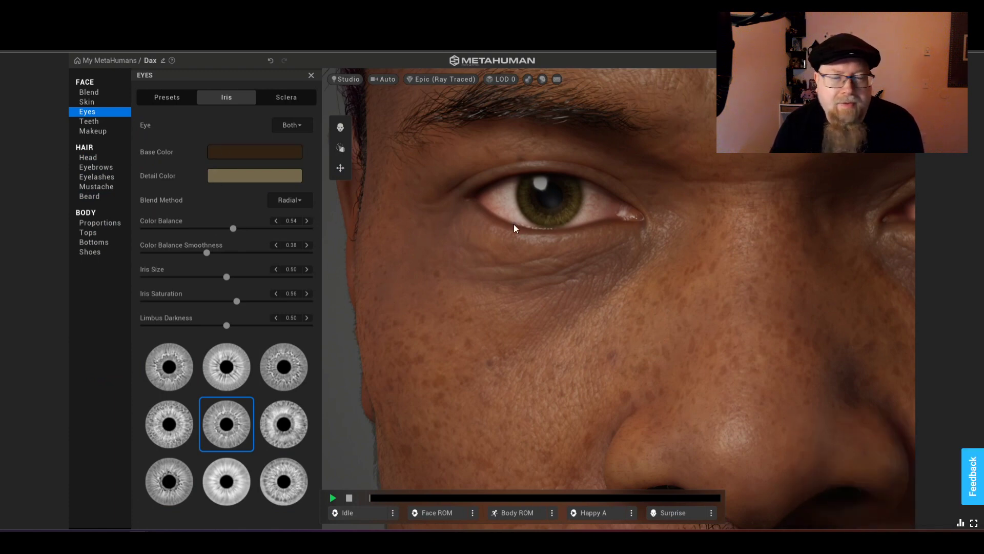
Review the recolored eyes on the whole face and look at the teeth settings.
scroll(621, 304, "down", 3)
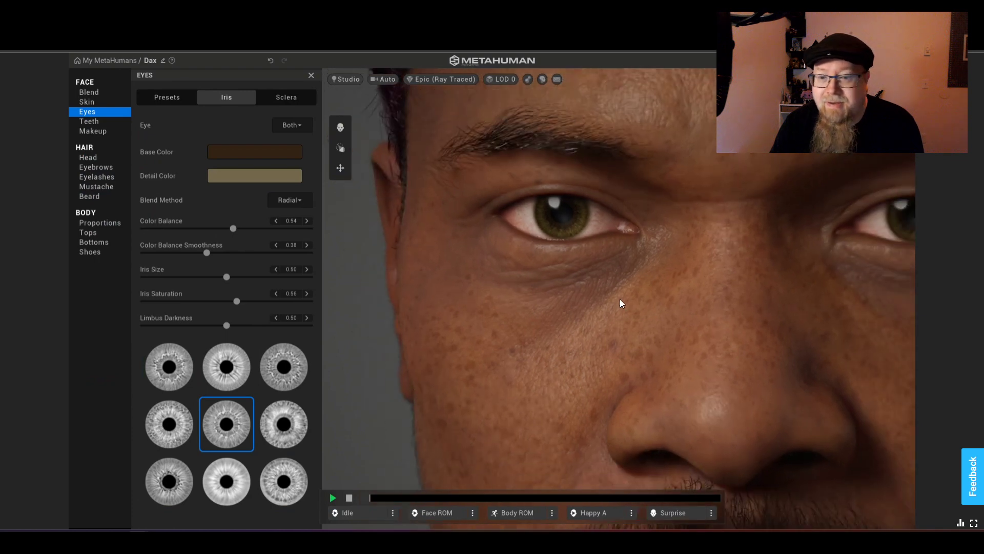
scroll(621, 304, "down", 3)
scroll(620, 303, "down", 2)
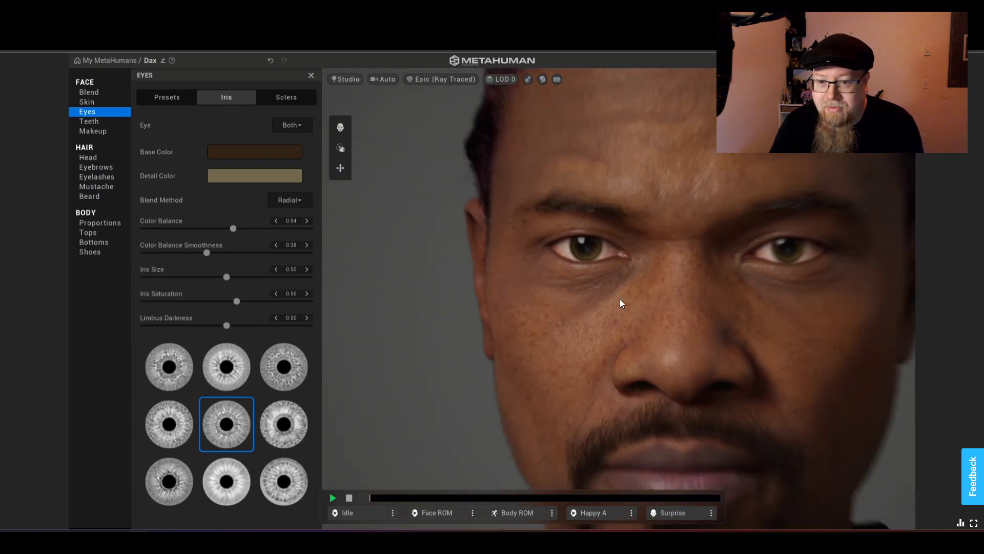
scroll(622, 304, "down", 2)
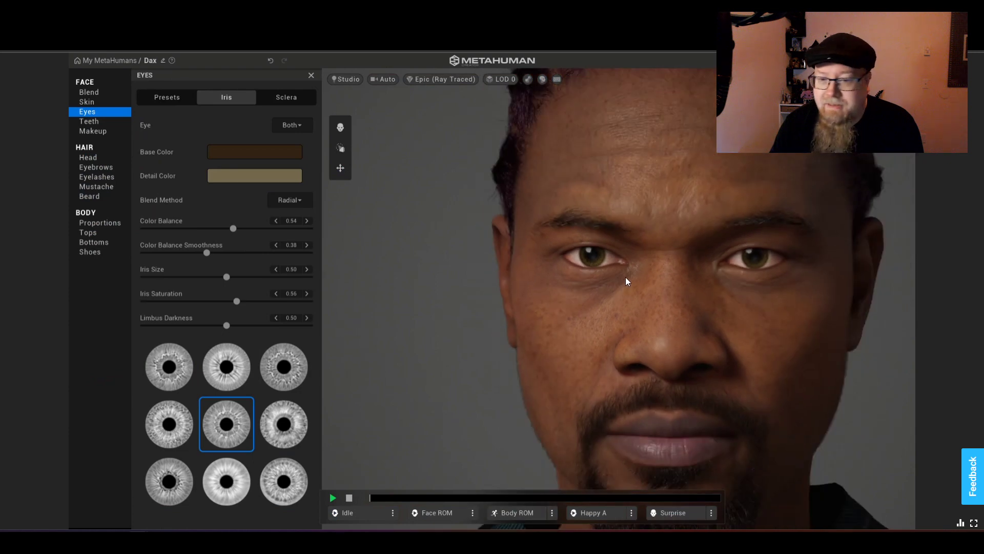
scroll(626, 281, "down", 3)
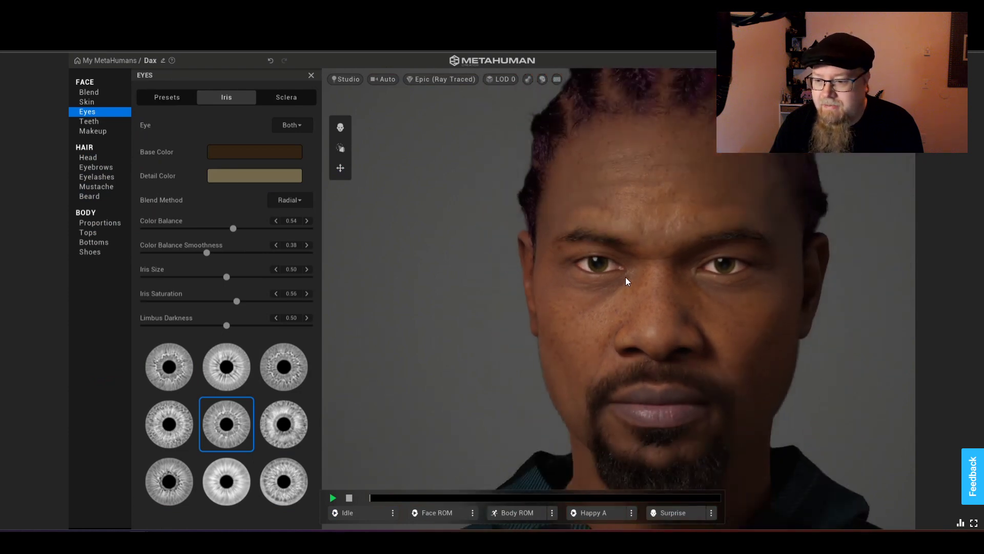
left_click(102, 103)
left_click(100, 121)
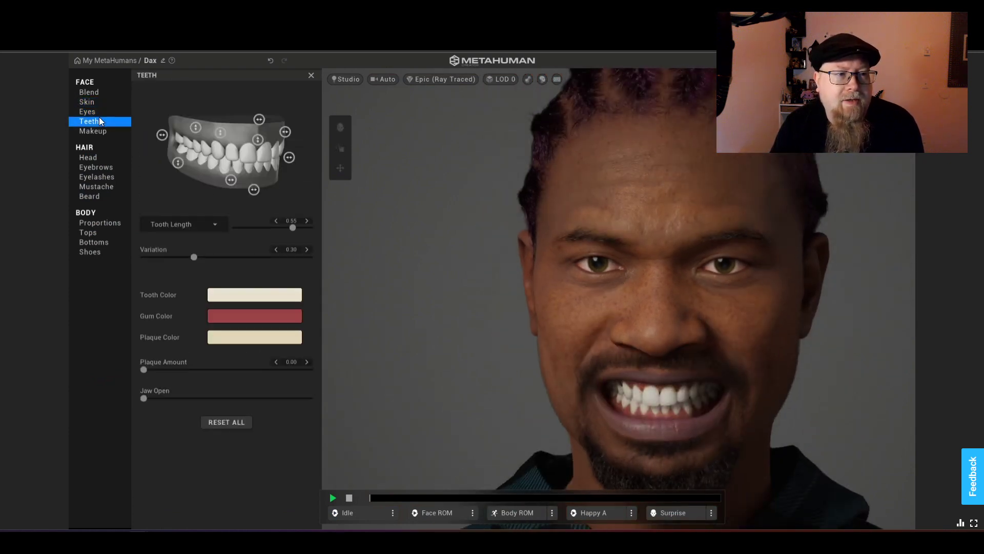
left_click(99, 113)
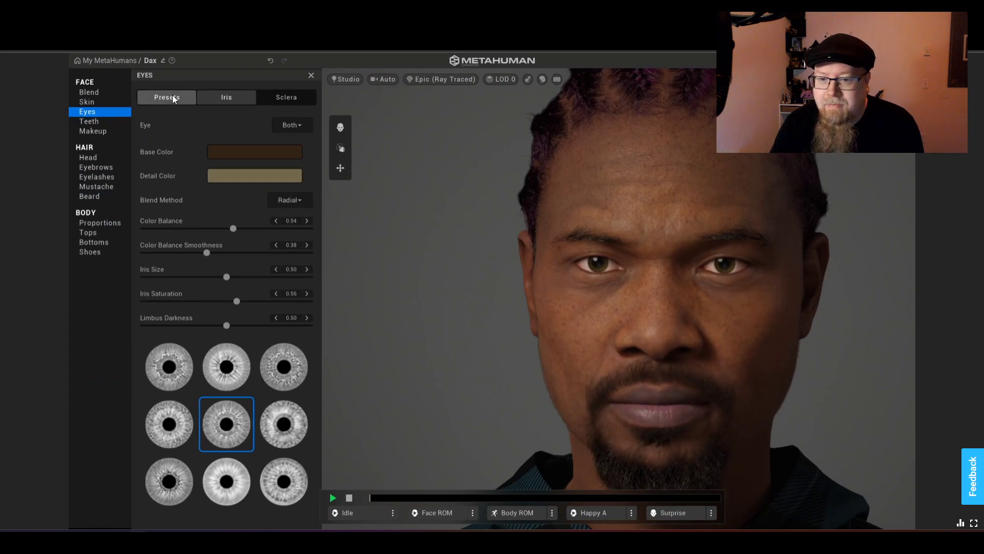
Try the Thin Liner eye makeup on the character and replace it with the third style of the first row.
left_click(95, 132)
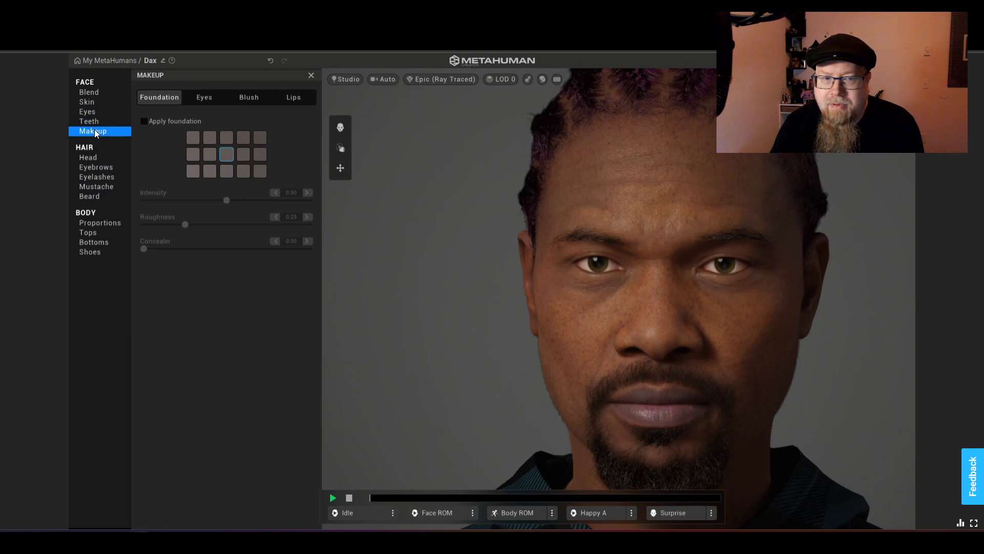
left_click(205, 100)
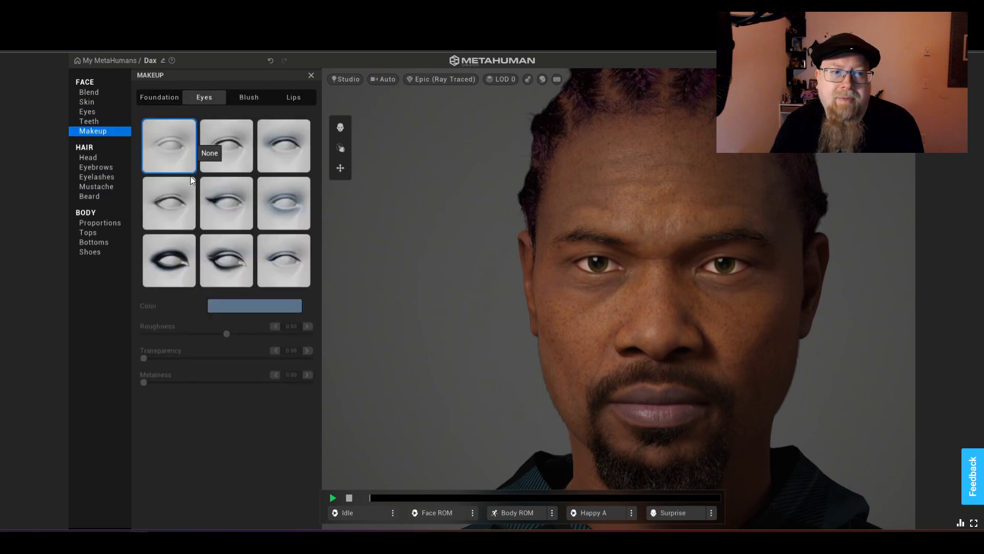
left_click(222, 162)
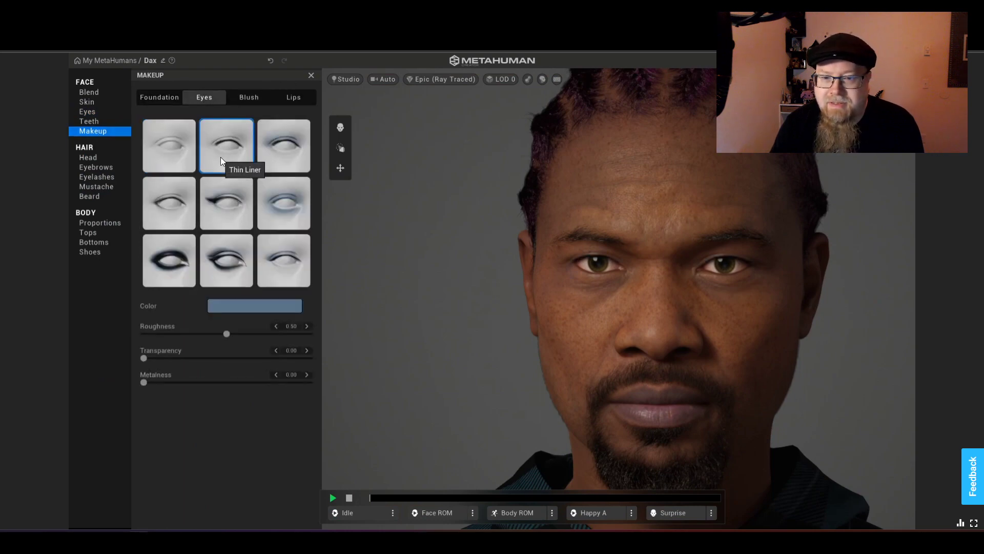
left_click(275, 158)
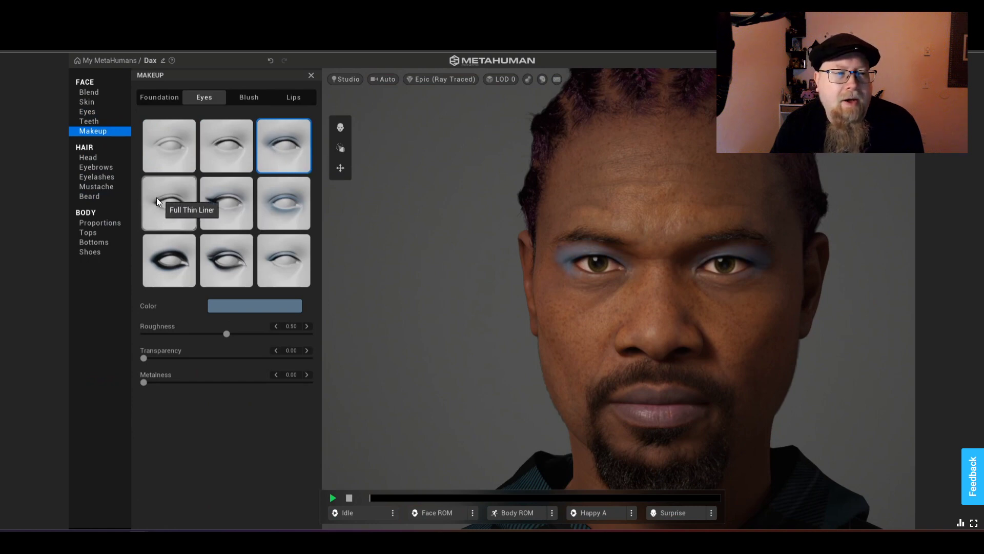
Try the Full Thin Liner and Thin Liner eye makeup, and turn the liner black by setting its color Value to 0.00.
left_click(172, 212)
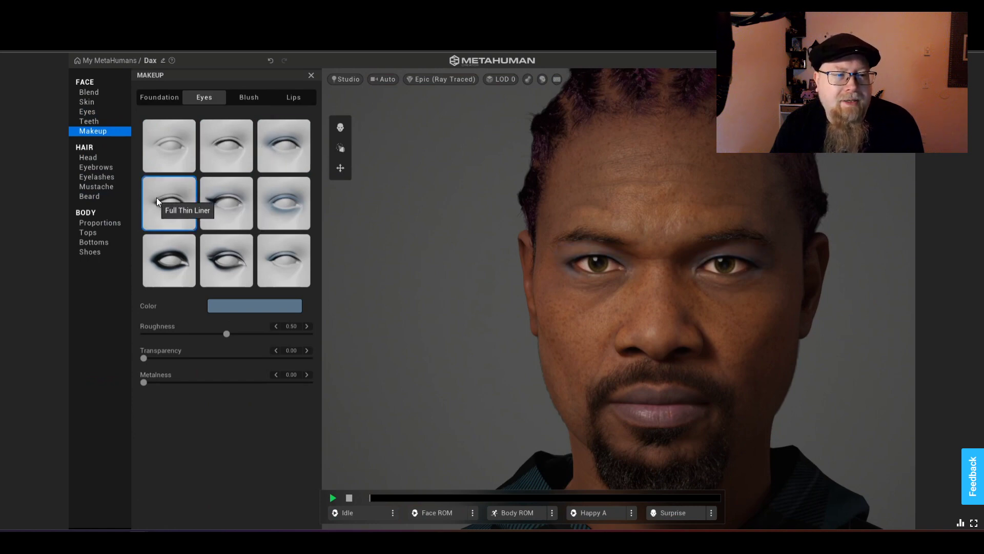
left_click(217, 169)
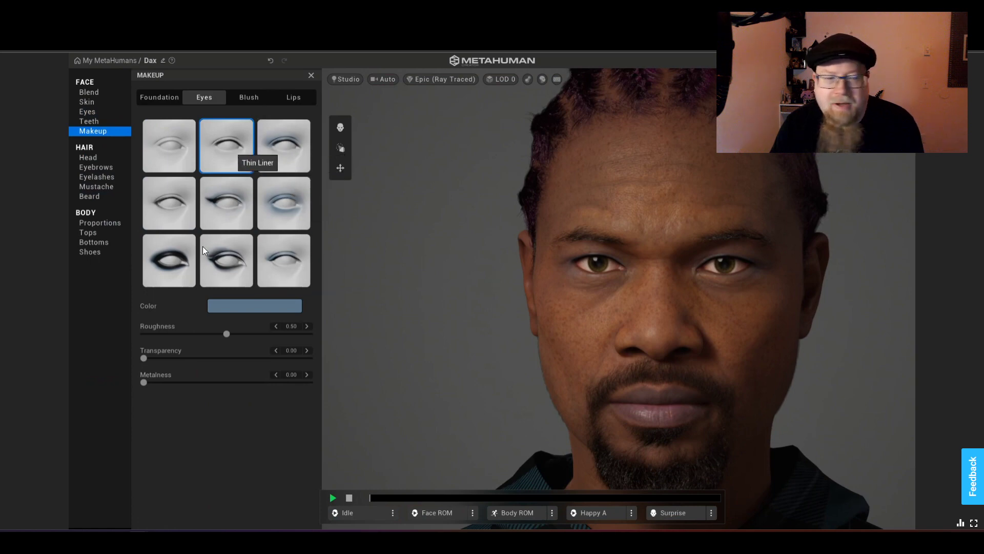
left_click(252, 307)
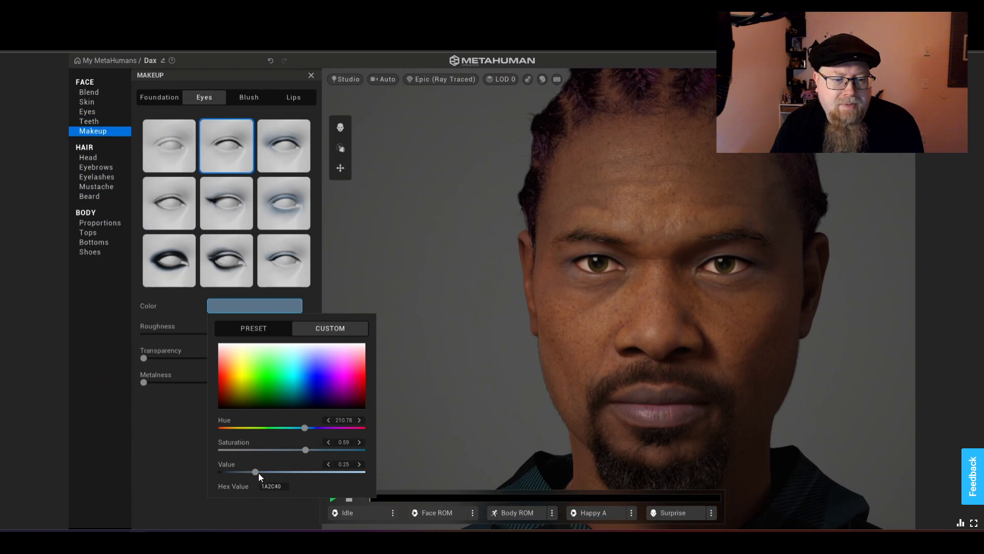
left_click_drag(254, 472, 177, 466)
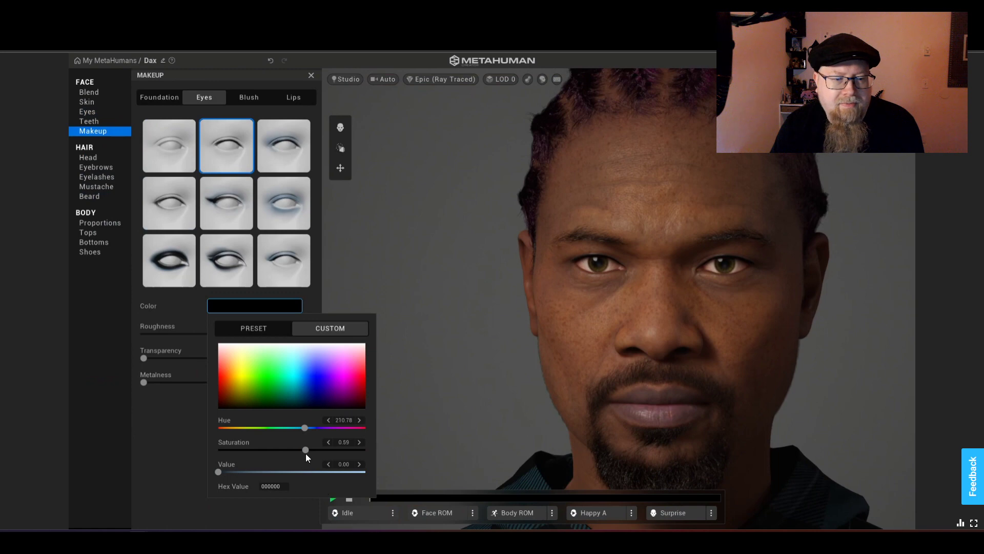
left_click(177, 304)
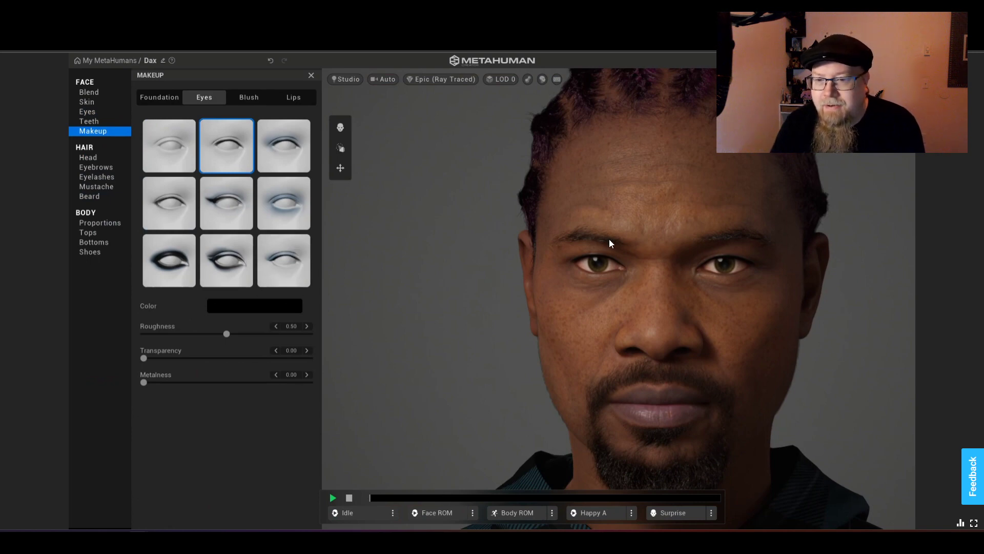
Remove the eye makeup and set the skin's freckles to None.
left_click(167, 153)
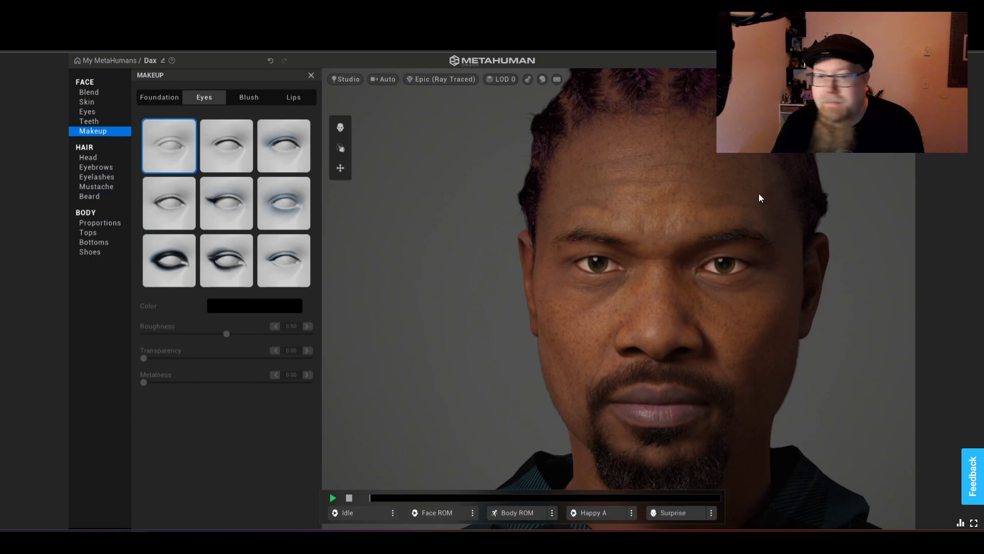
left_click(311, 76)
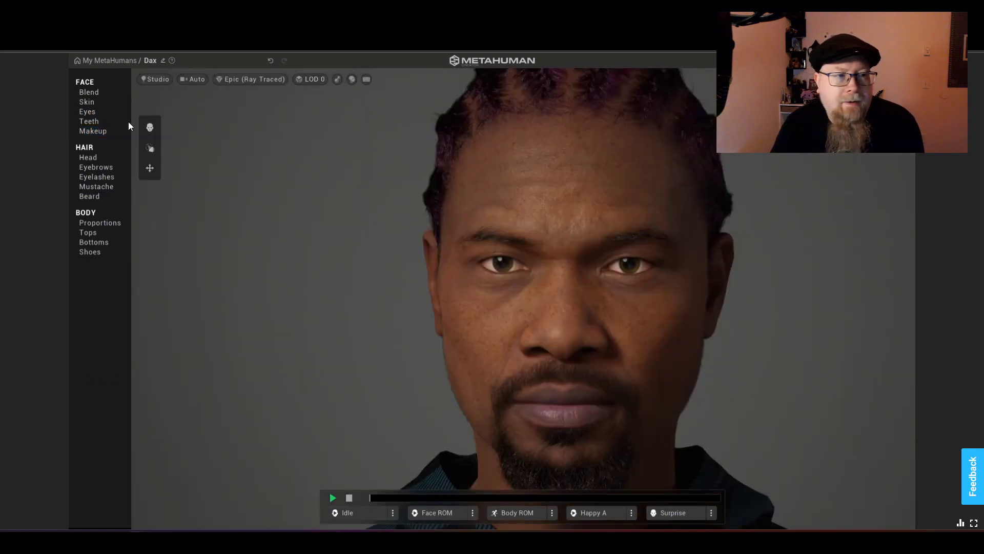
left_click(97, 103)
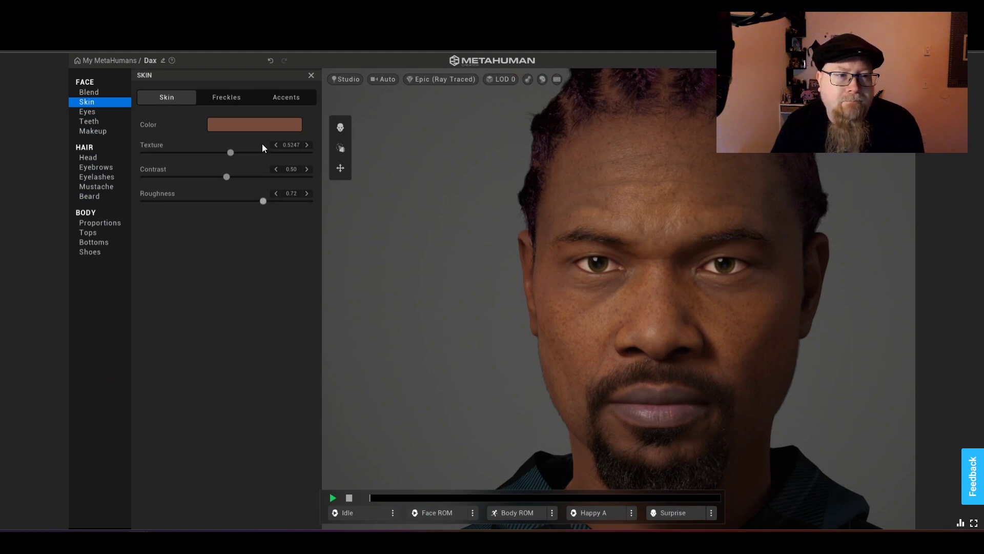
left_click(243, 103)
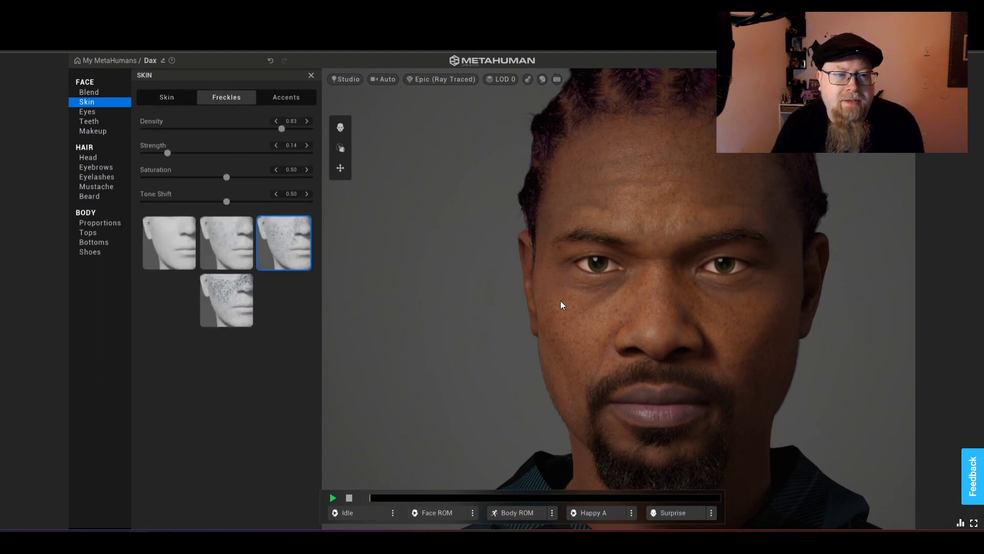
left_click(165, 242)
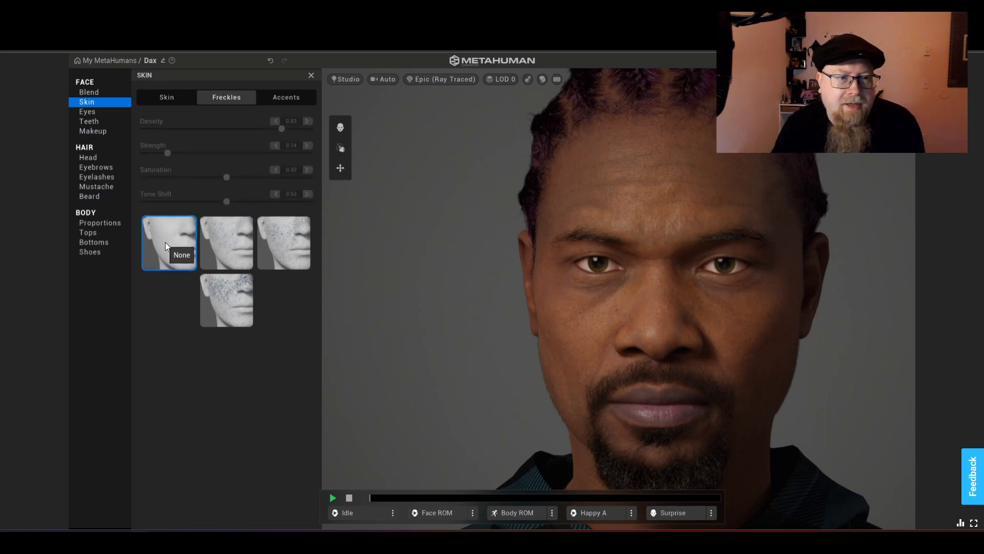
Try forehead skin accents with redness 1.00 and saturation -0.37, and readjust them to redness 0.00 and saturation 0.18.
left_click(286, 97)
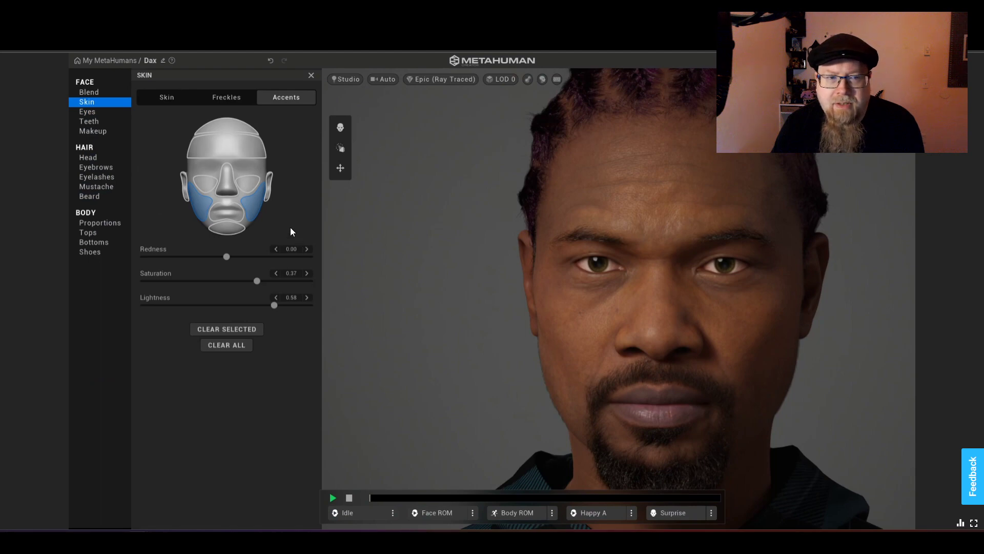
left_click(232, 127)
left_click(232, 153)
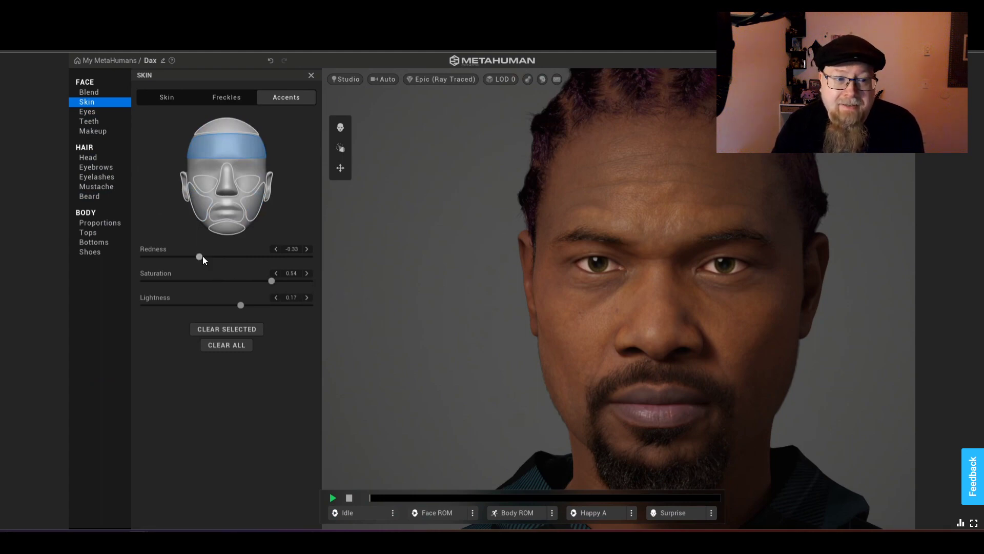
left_click_drag(199, 257, 325, 259)
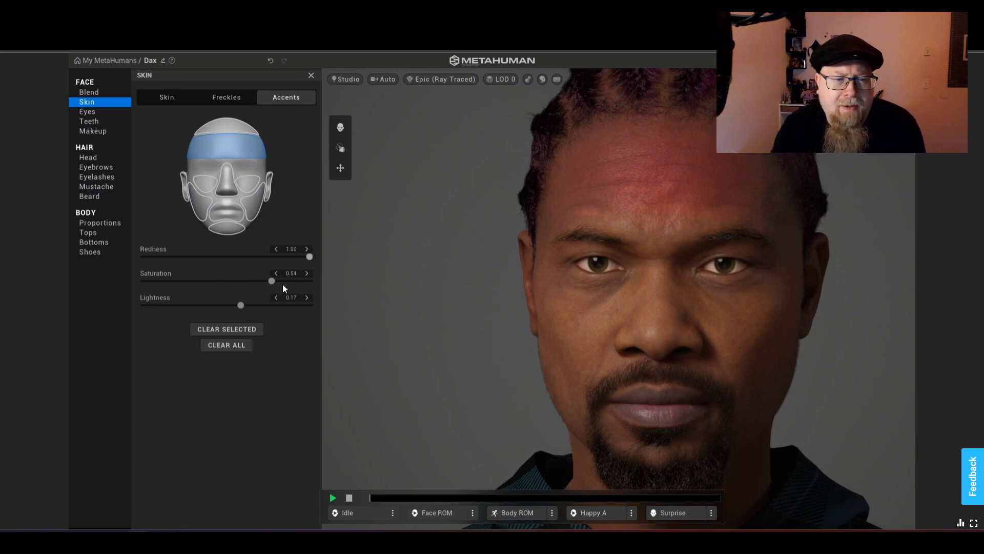
left_click_drag(269, 282, 196, 275)
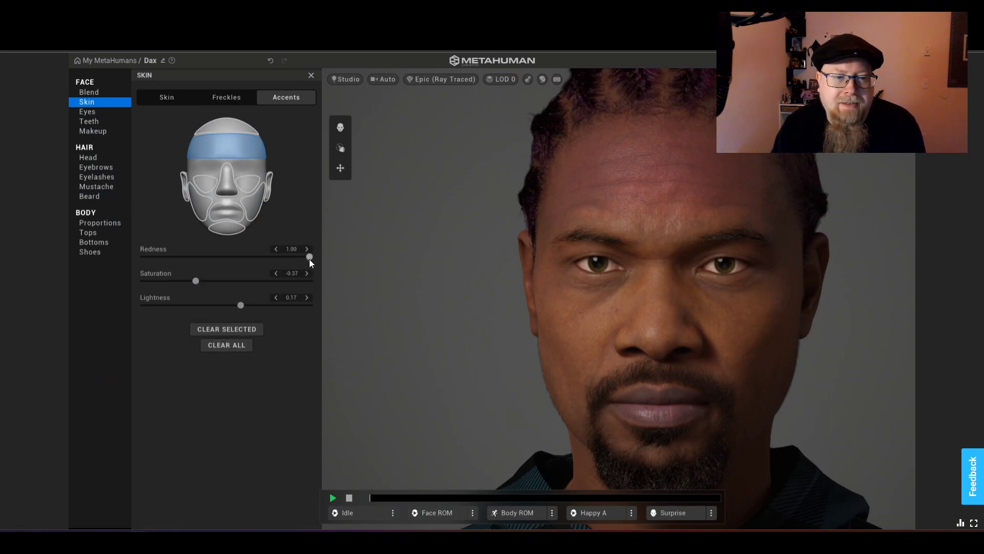
left_click_drag(308, 258, 242, 264)
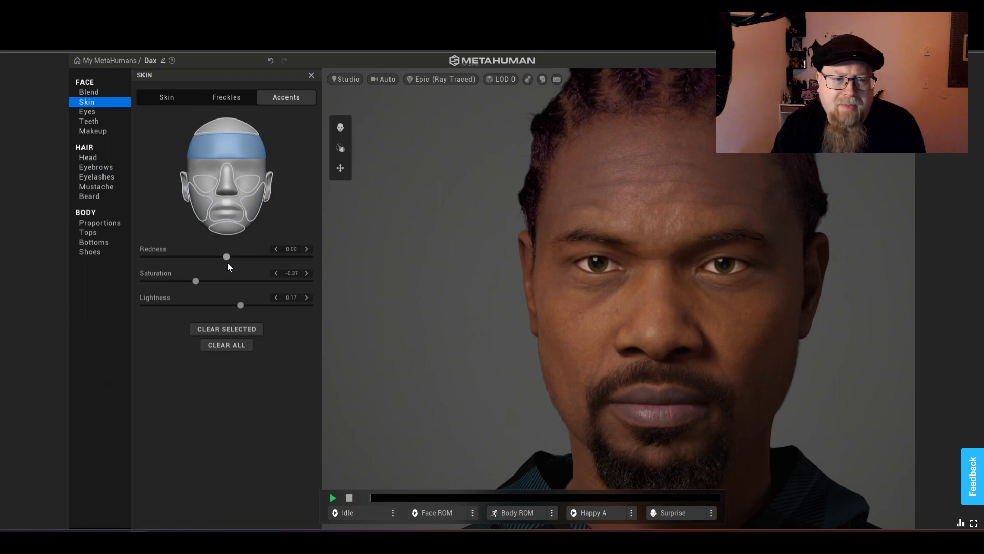
left_click_drag(194, 280, 238, 290)
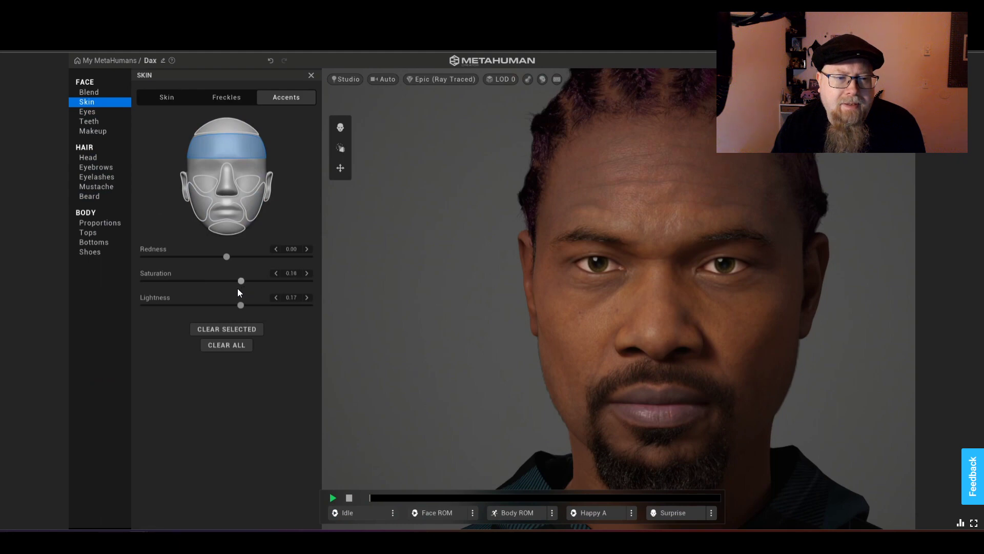
Clear the skin accents from all face regions and check the scalp, under-eye and cheek regions on the full head.
left_click(254, 331)
left_click(214, 128)
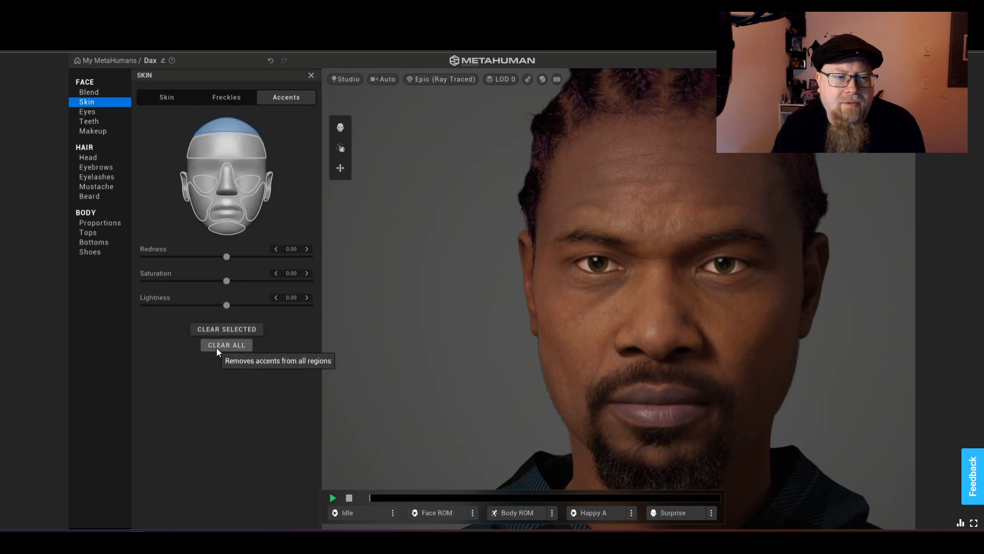
left_click(225, 189)
left_click(254, 187)
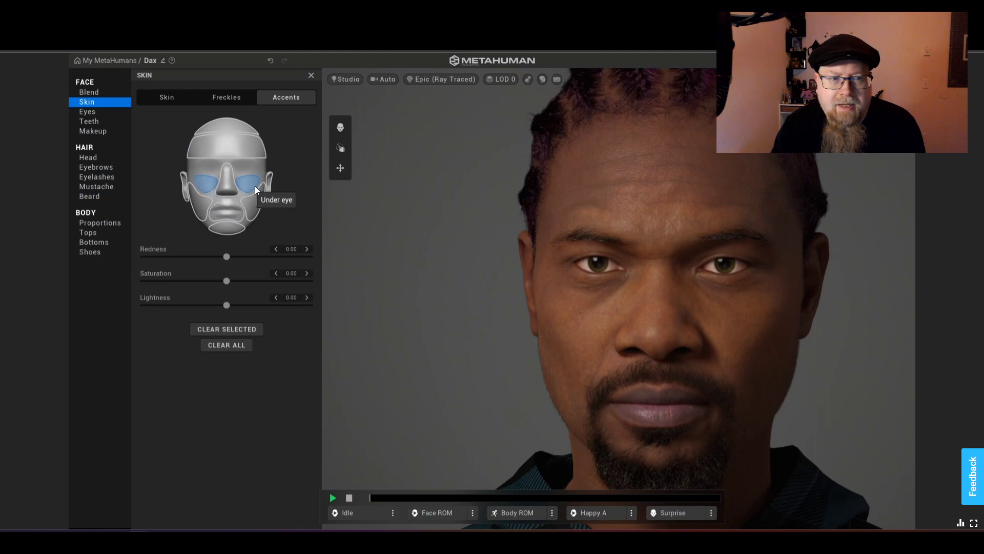
left_click(261, 204)
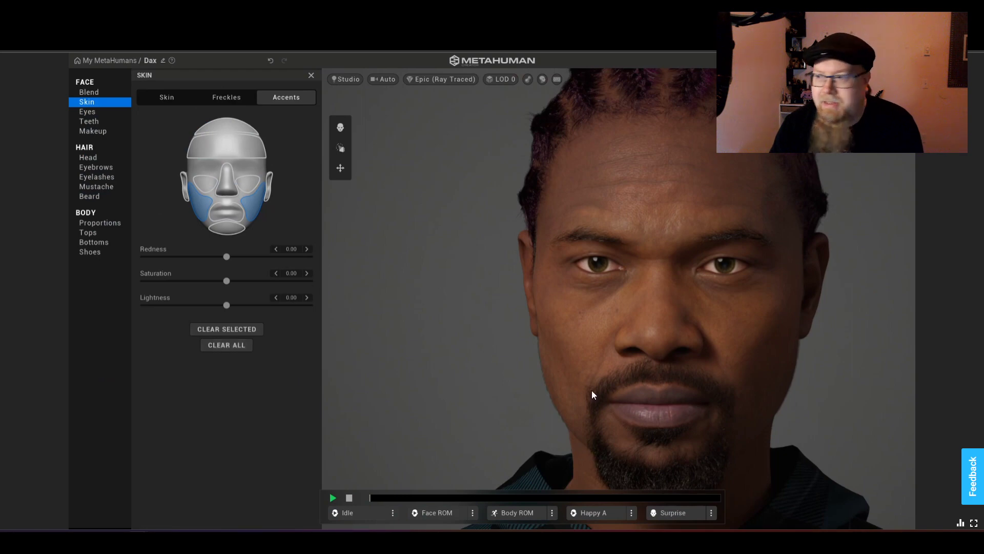
scroll(617, 355, "down", 4)
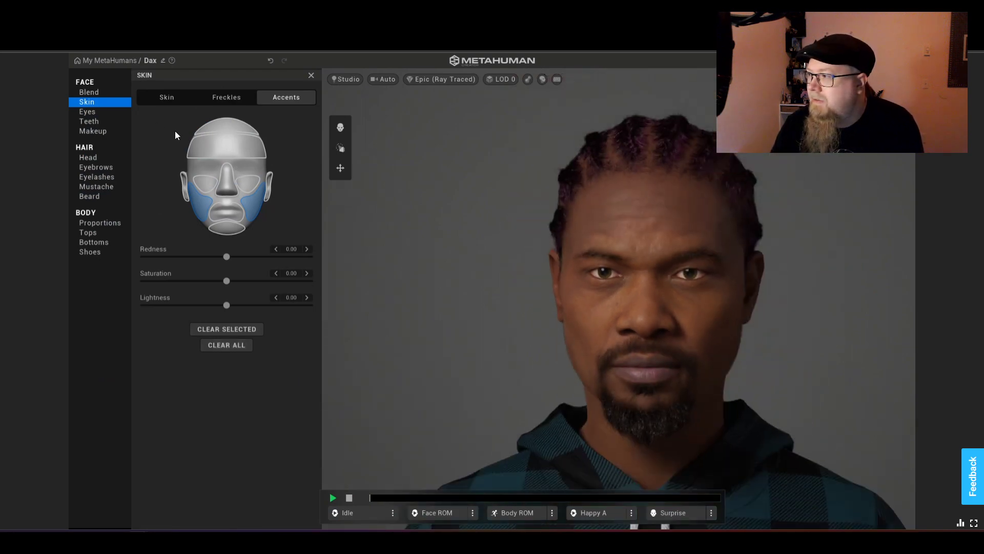
Try general skin textures between 0.0000 and 0.9867, and bring the texture to 0.5000.
left_click(234, 98)
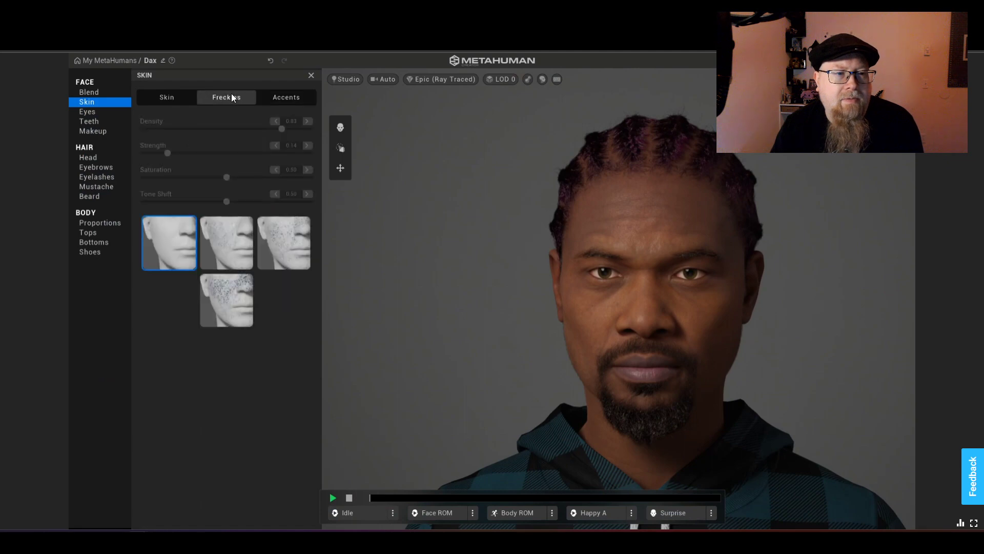
left_click(156, 96)
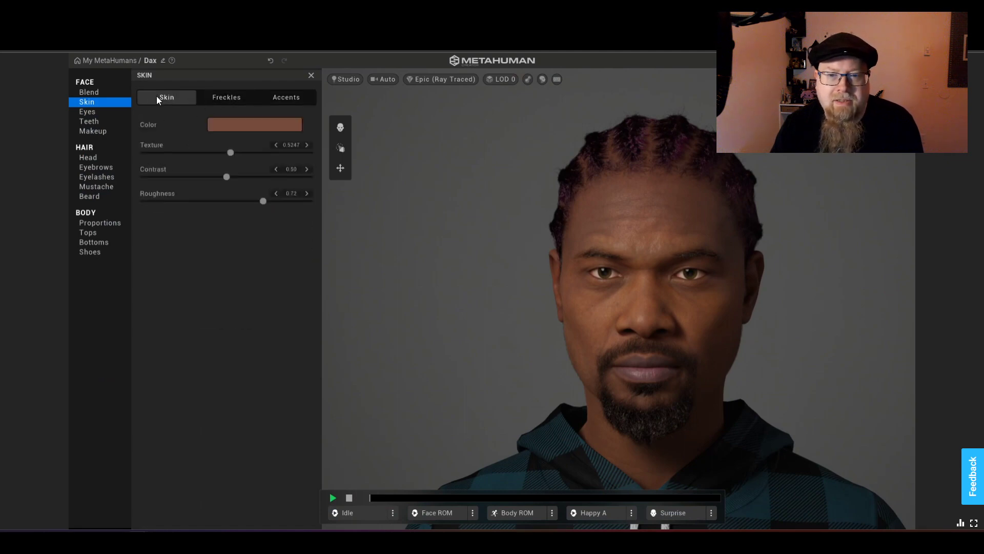
left_click(230, 152)
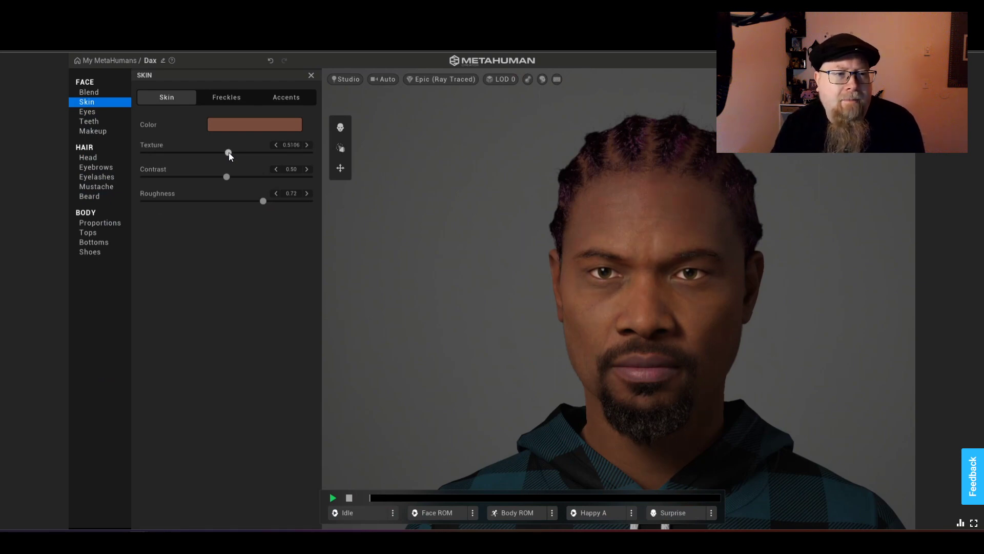
left_click(184, 153)
left_click(183, 154)
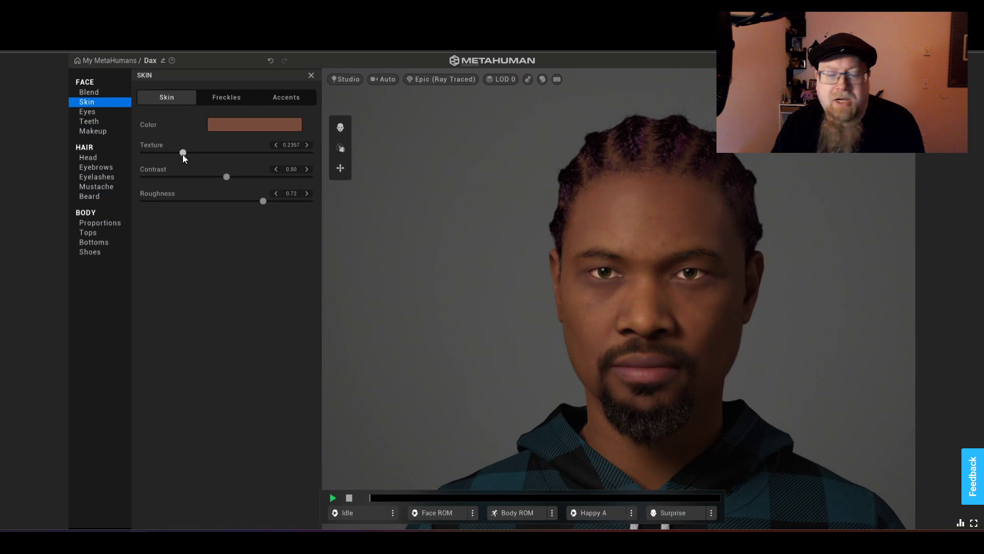
left_click_drag(182, 155, 140, 156)
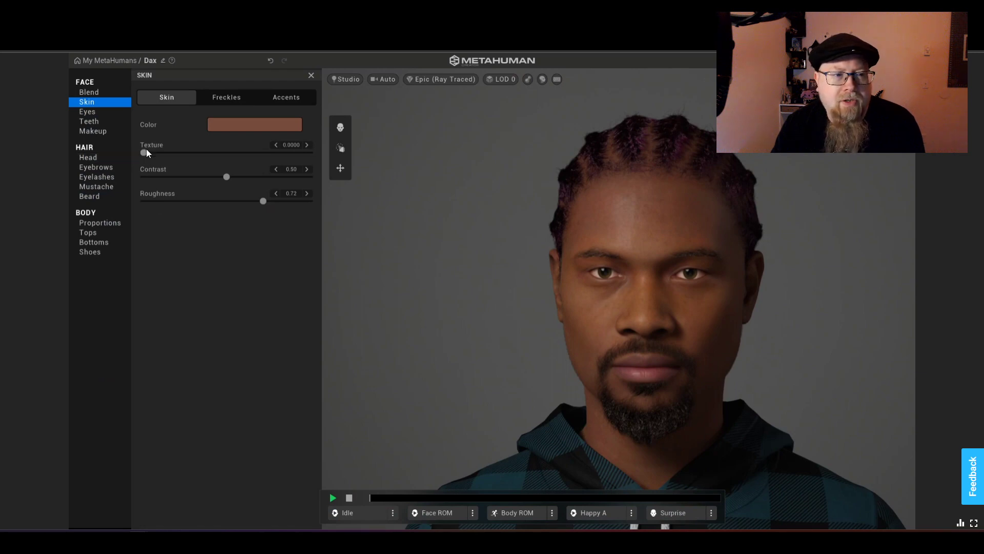
left_click_drag(144, 156, 312, 161)
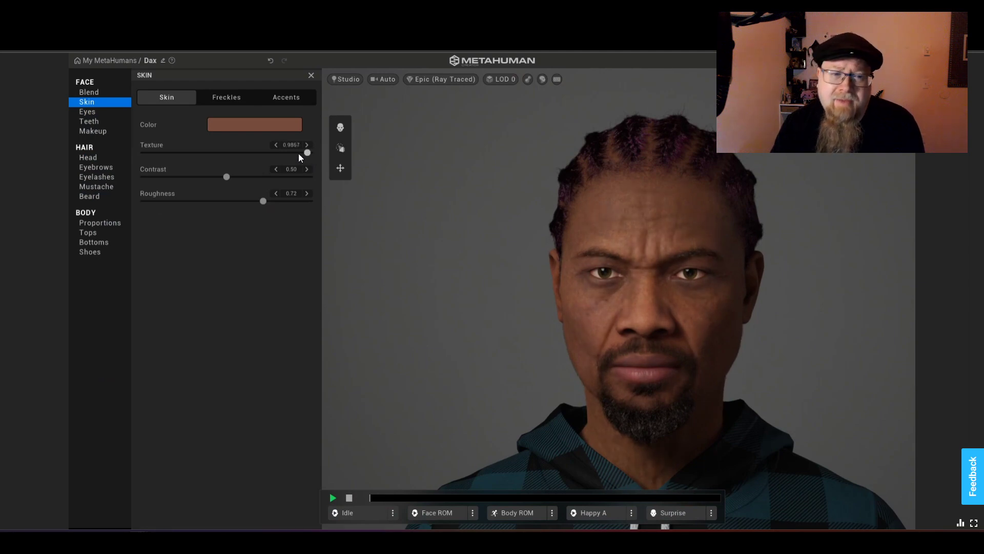
left_click_drag(299, 154, 229, 175)
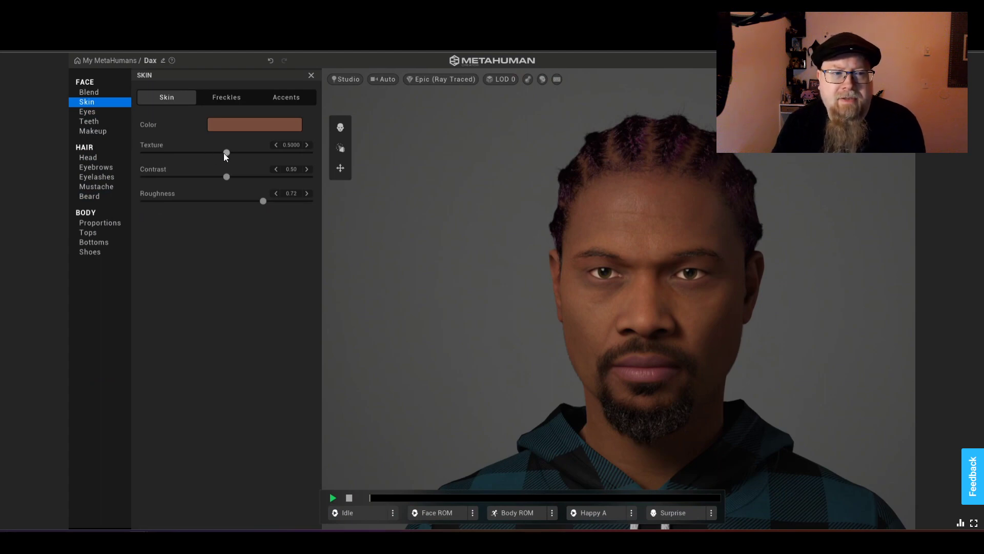
Compare several lower skin textures and set the texture to 0.1463.
mouse_move(223, 152)
left_mouse_down()
mouse_move(199, 156)
mouse_move(209, 156)
left_mouse_up()
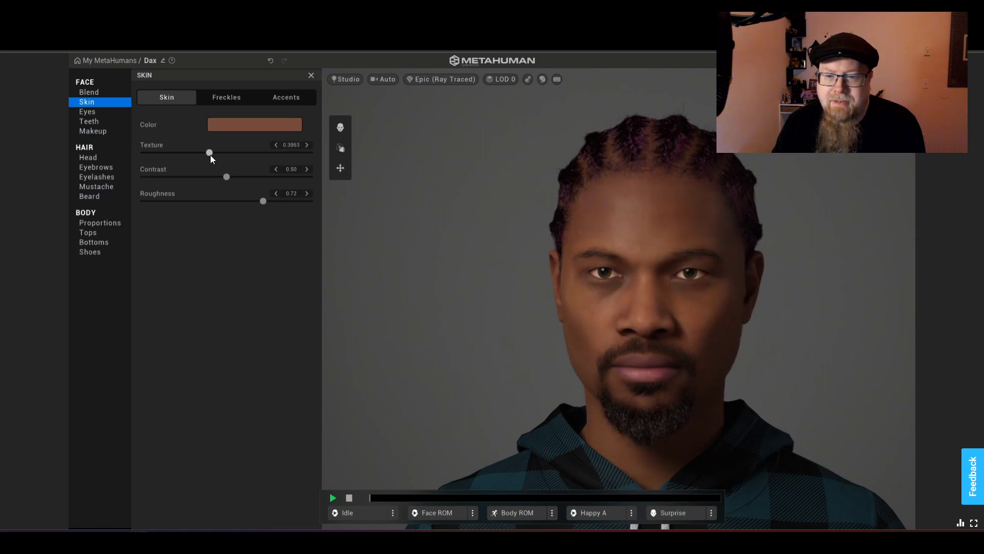
left_click_drag(210, 155, 189, 155)
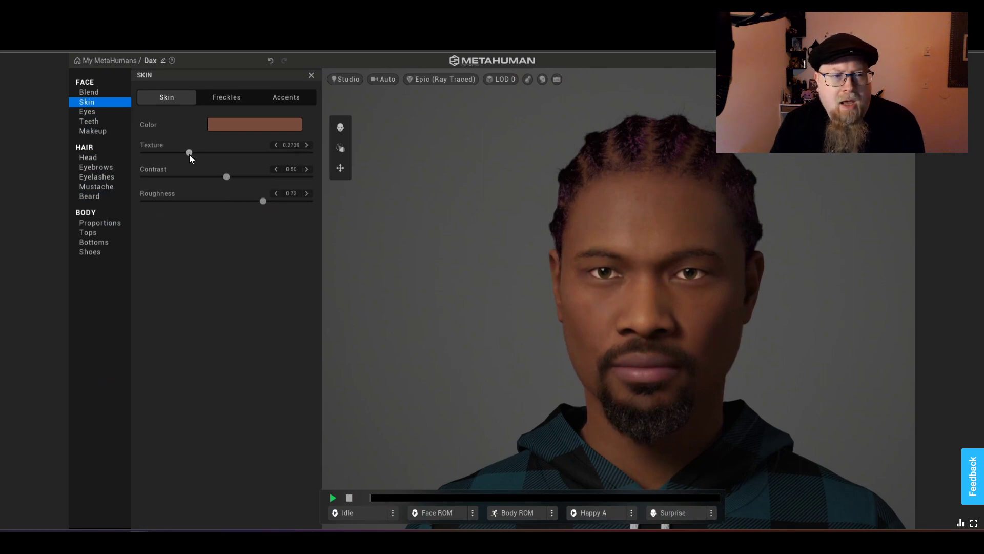
left_click_drag(189, 155, 146, 158)
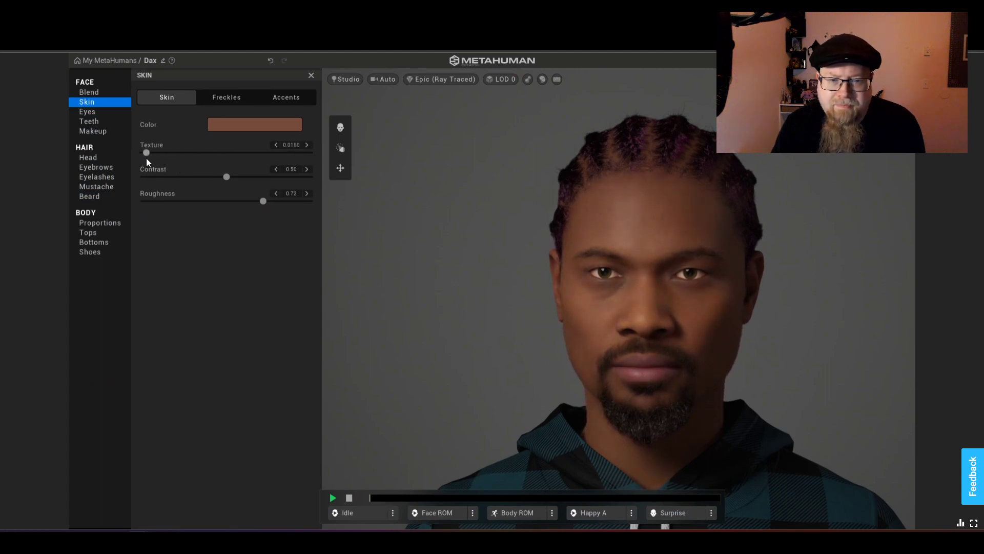
mouse_move(143, 159)
left_mouse_down()
mouse_move(168, 161)
mouse_move(159, 163)
left_mouse_up()
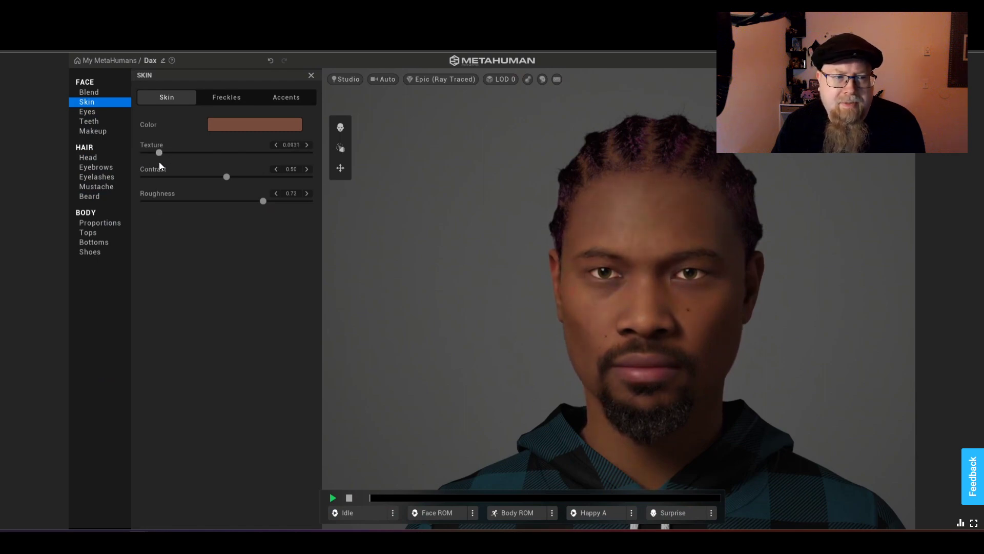
left_click_drag(159, 154, 170, 155)
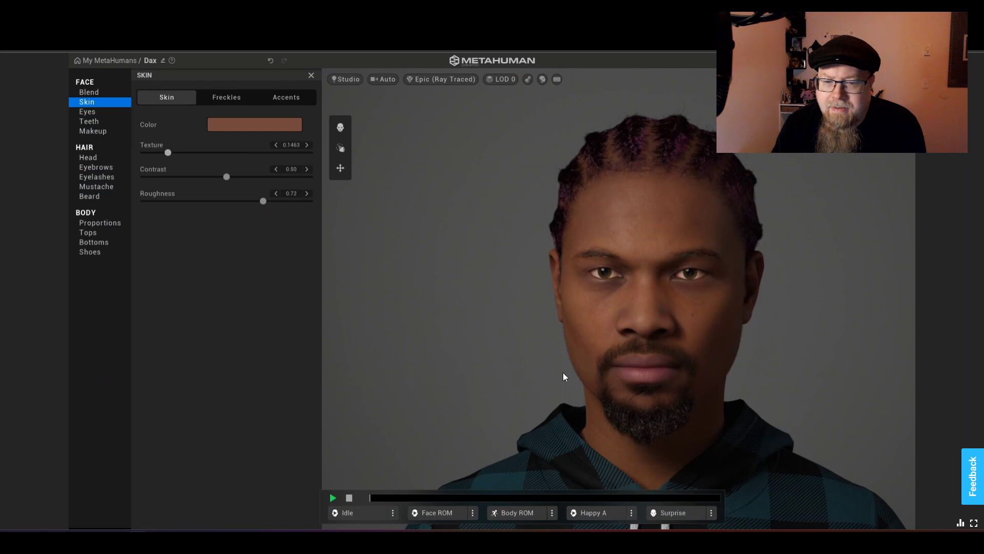
Examine the new skin texture from the side of the head and return to the front view.
left_click_drag(535, 343, 370, 352)
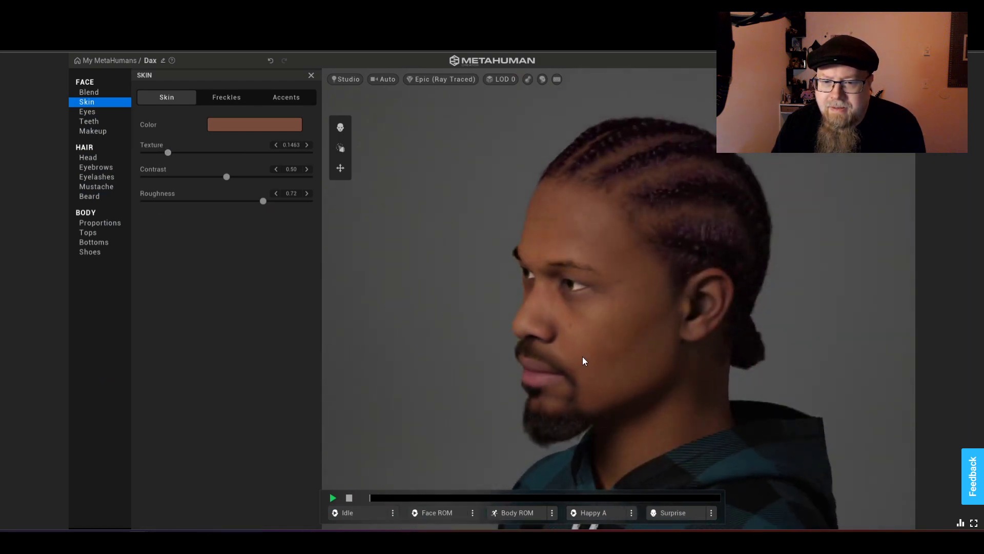
left_click_drag(584, 360, 486, 345)
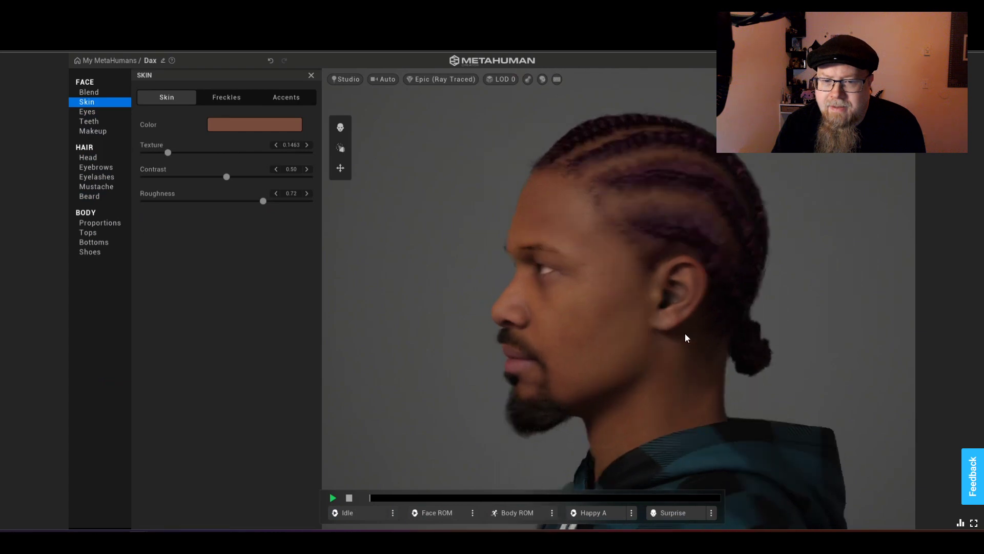
left_click_drag(687, 337, 651, 359)
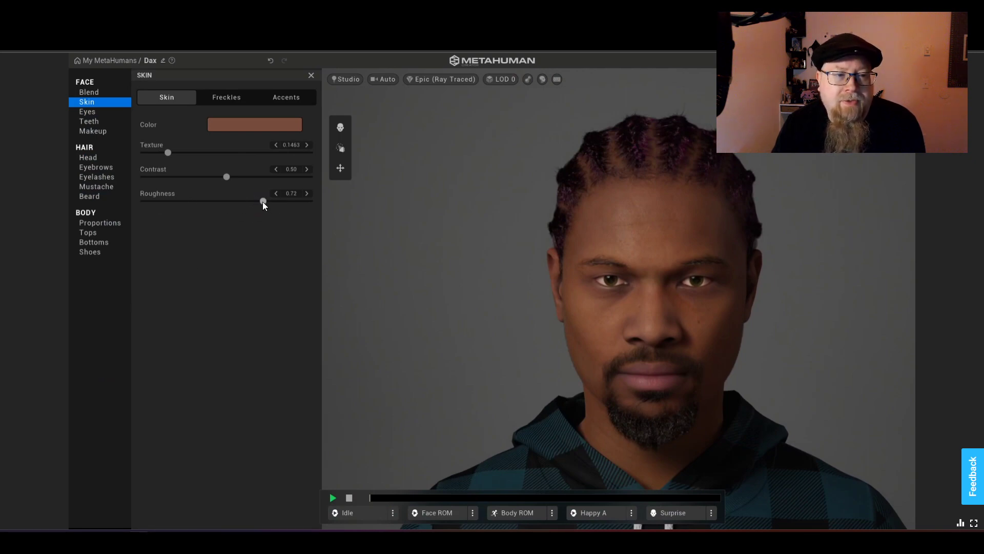
Try a skin roughness of 0.84 and bring the roughness to 0.70.
left_click_drag(262, 202, 310, 223)
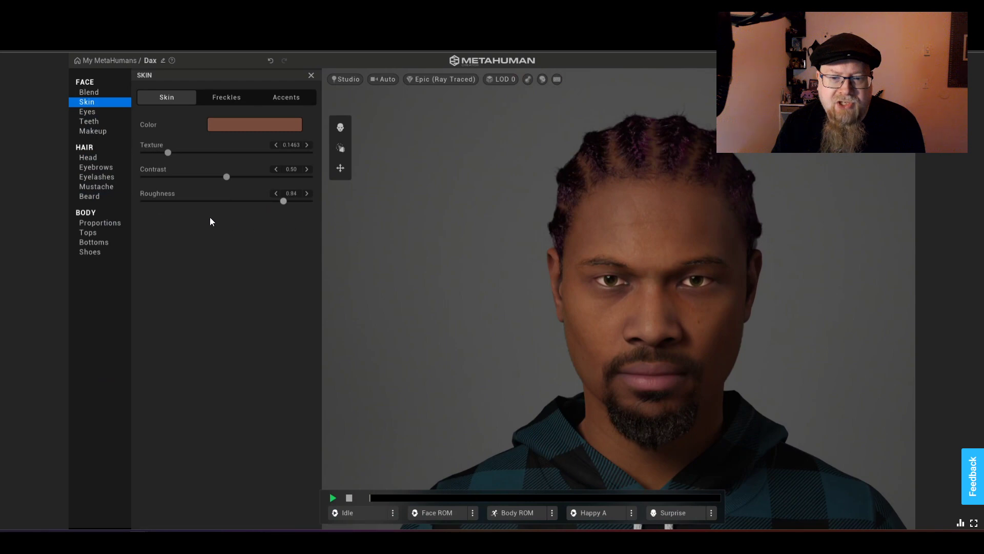
mouse_move(210, 221)
left_mouse_down()
mouse_move(141, 232)
mouse_move(343, 237)
mouse_move(343, 218)
mouse_move(162, 195)
mouse_move(286, 201)
mouse_move(157, 191)
mouse_move(261, 203)
left_mouse_up()
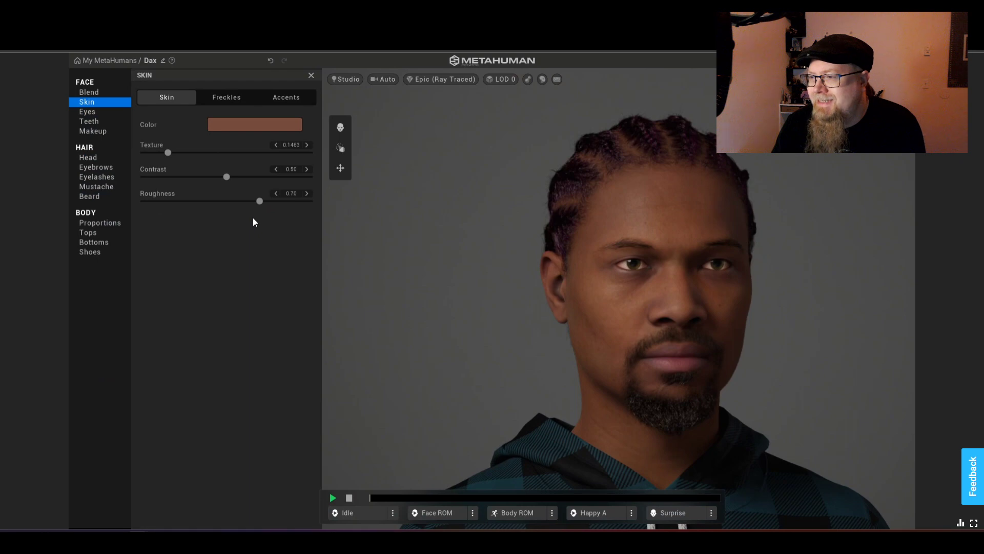
Compare the face under Outdoor and Portrait lighting, return to Studio lighting, and examine the head from the front and side.
left_click(351, 81)
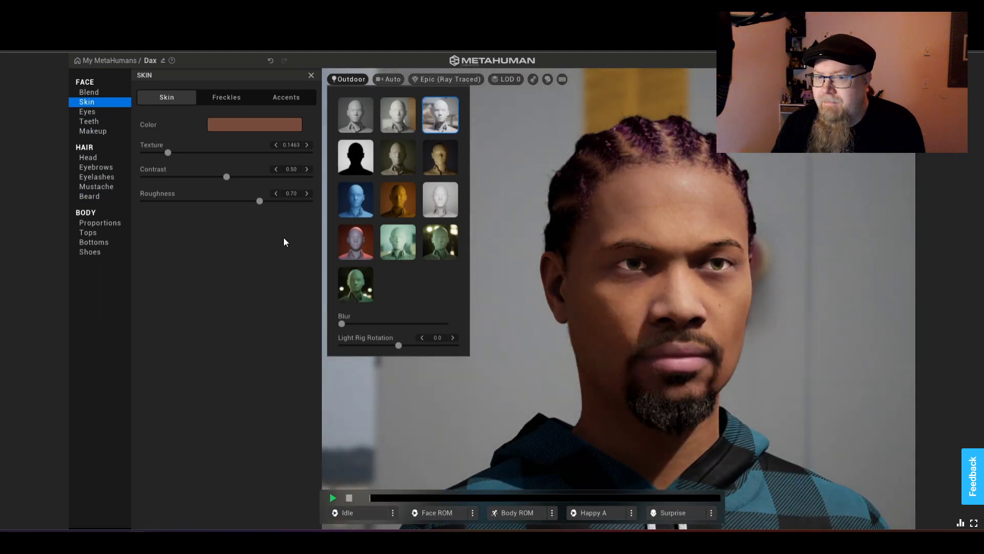
left_click(423, 207)
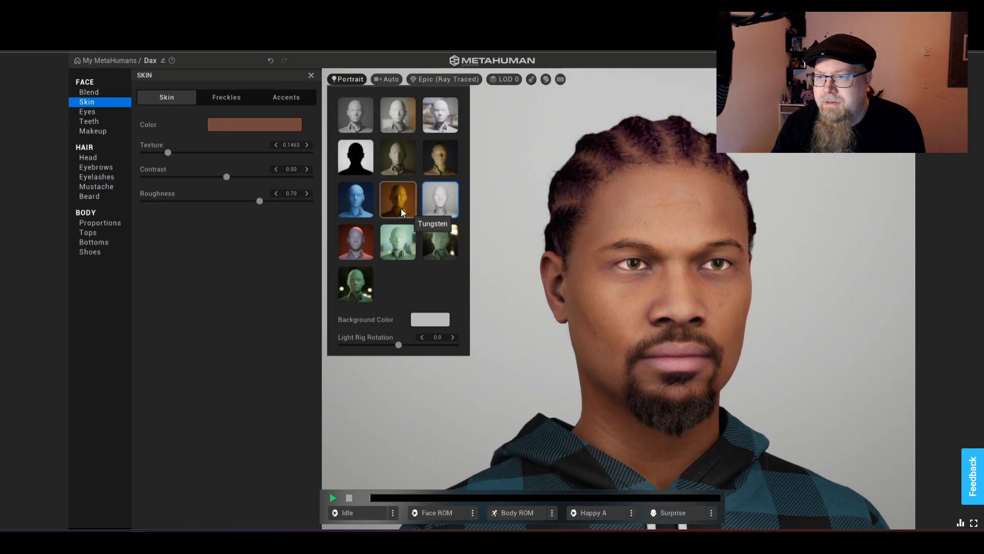
left_click(349, 116)
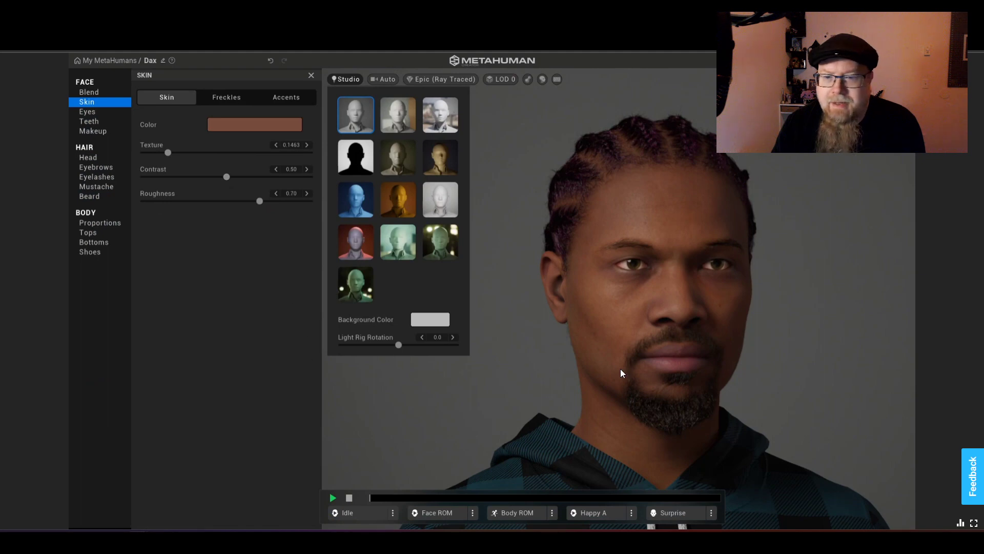
left_click(808, 362)
left_click_drag(655, 314, 791, 375)
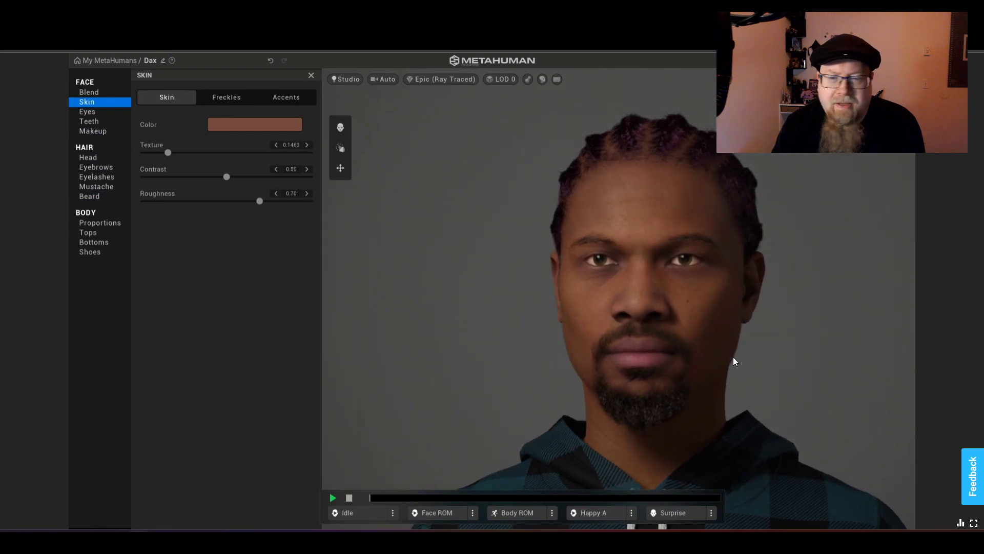
left_click_drag(659, 336, 816, 354)
left_click_drag(653, 319, 875, 343)
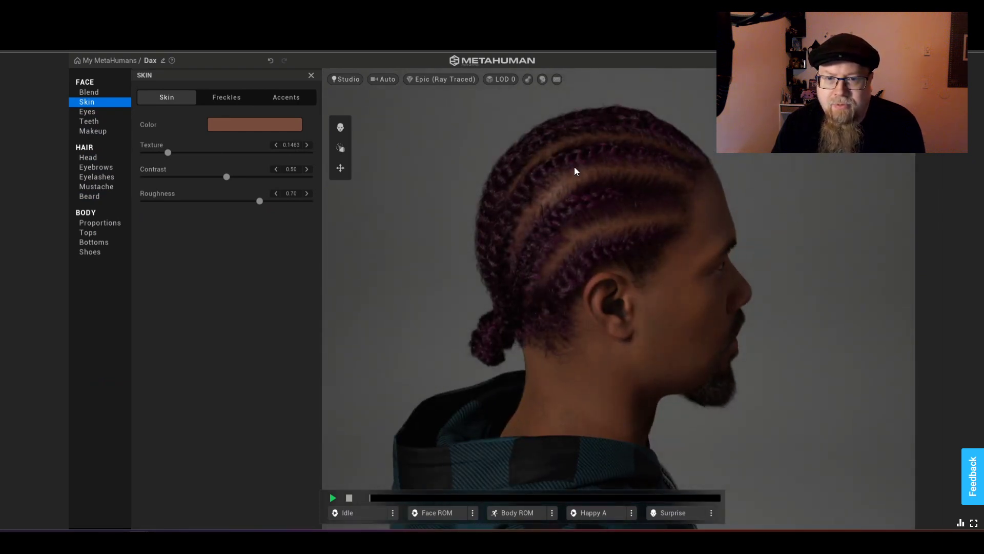
left_click_drag(597, 343, 451, 297)
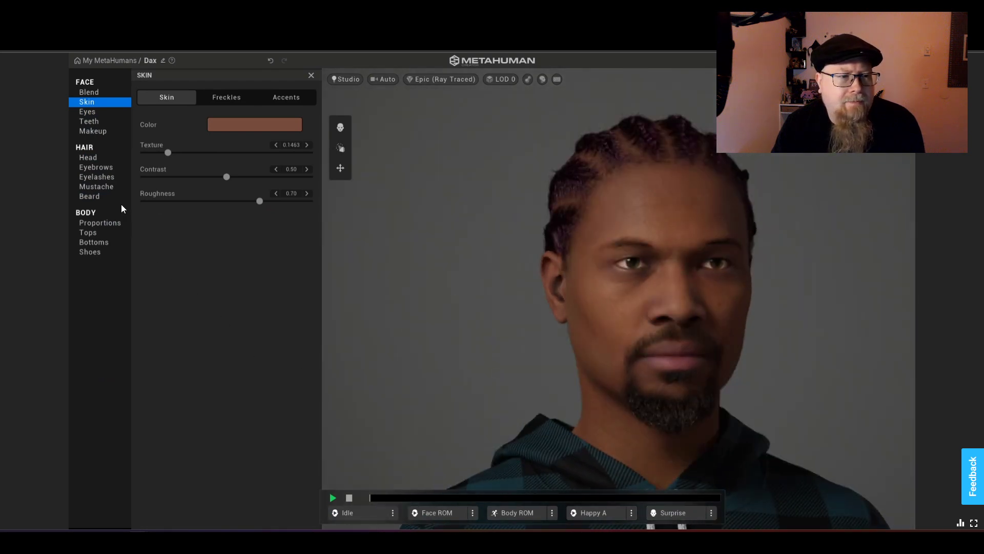
Try a short curly afro hairstyle on the head and switch back to Short Cornrows.
left_click(102, 156)
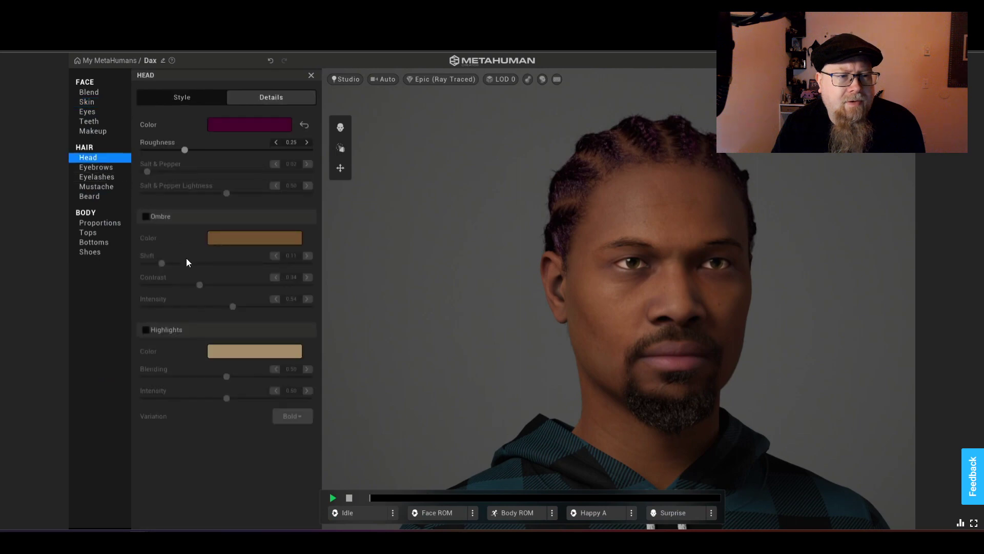
left_click(183, 100)
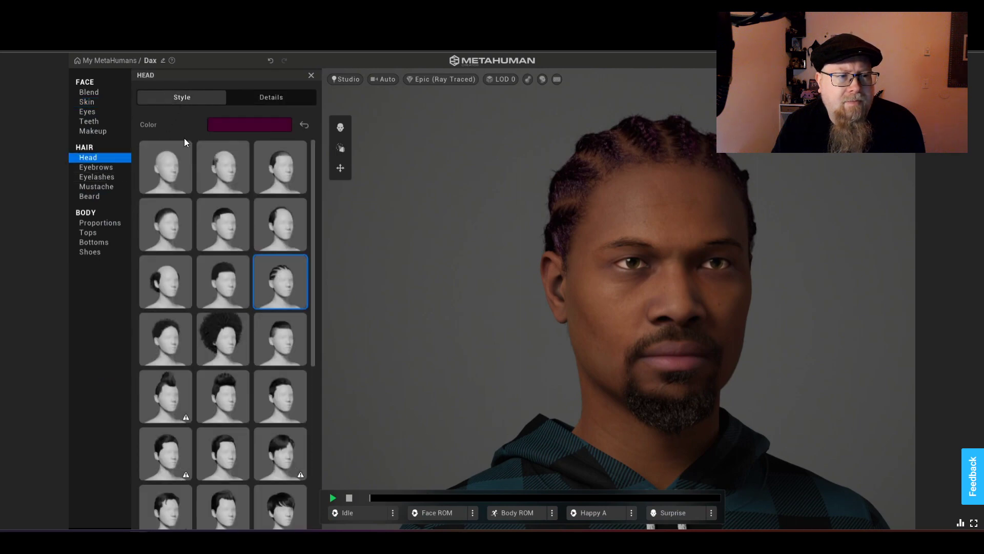
left_click(171, 343)
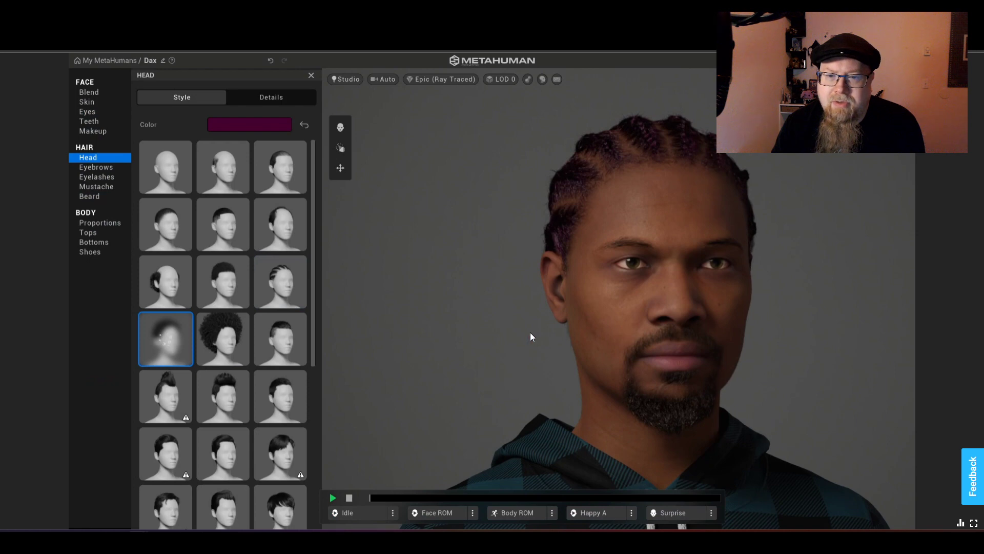
left_click_drag(516, 305, 387, 347)
left_click_drag(732, 365, 801, 306)
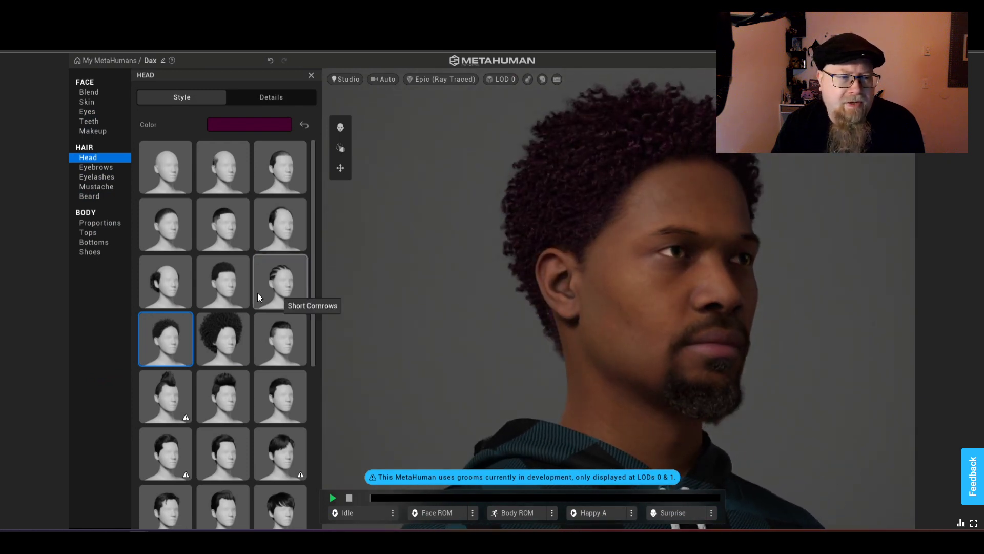
left_click(284, 290)
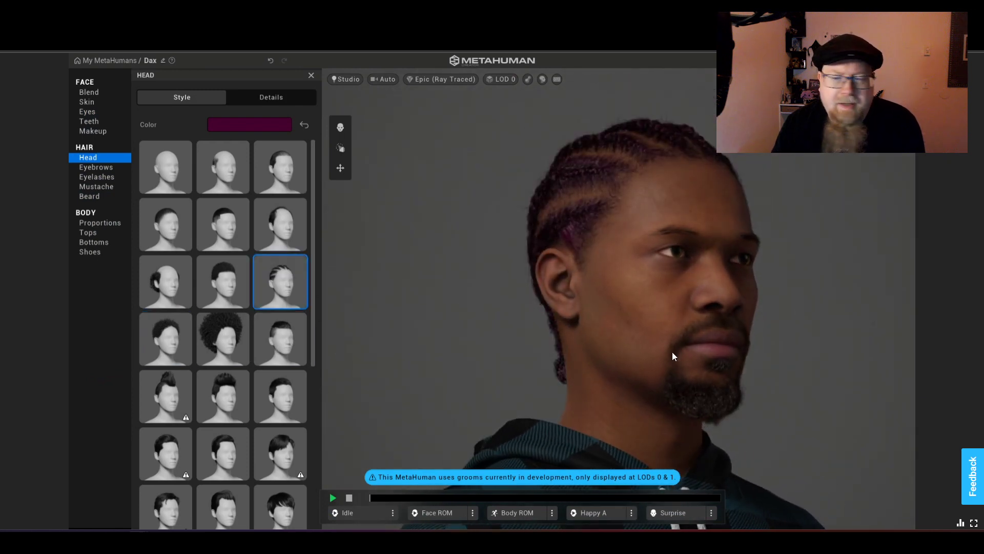
left_click_drag(792, 334, 672, 358)
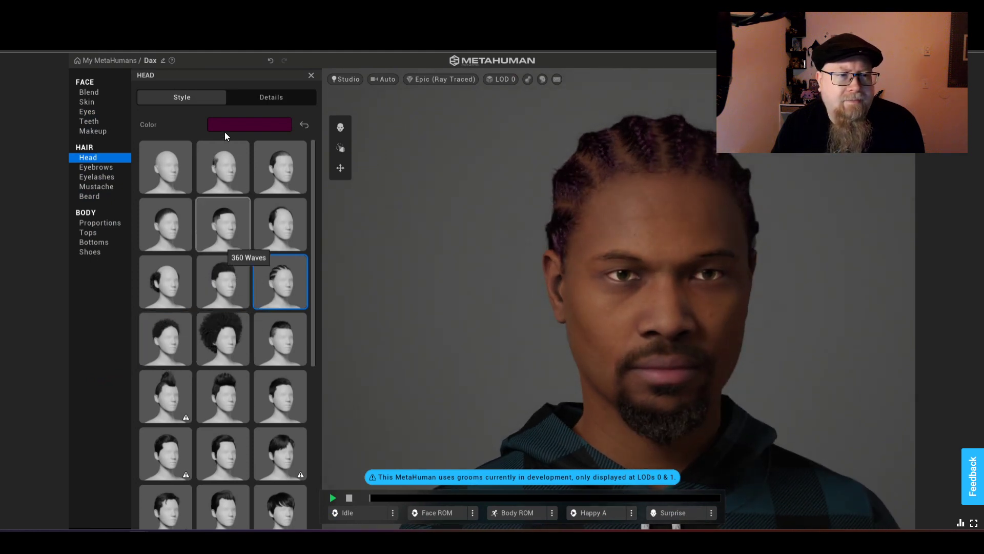
Brighten the purple hair dye by setting its Value to 0.12, and check the hair from several angles.
left_click(242, 128)
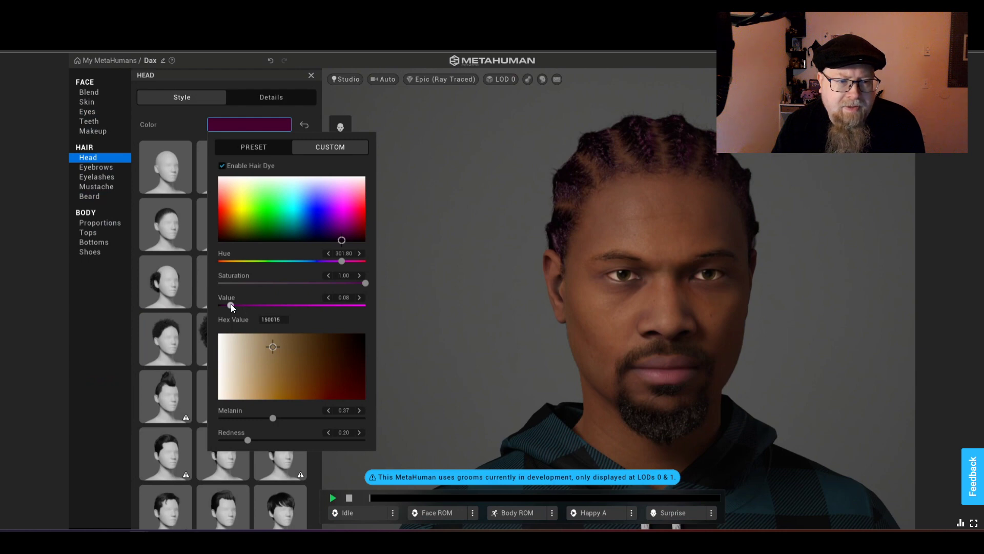
left_click_drag(231, 303, 238, 301)
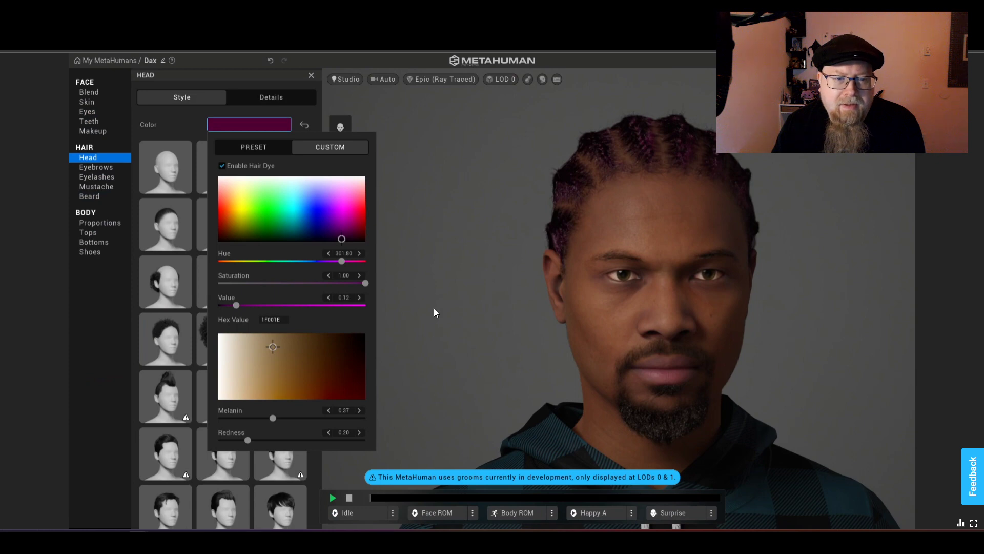
left_click(431, 291)
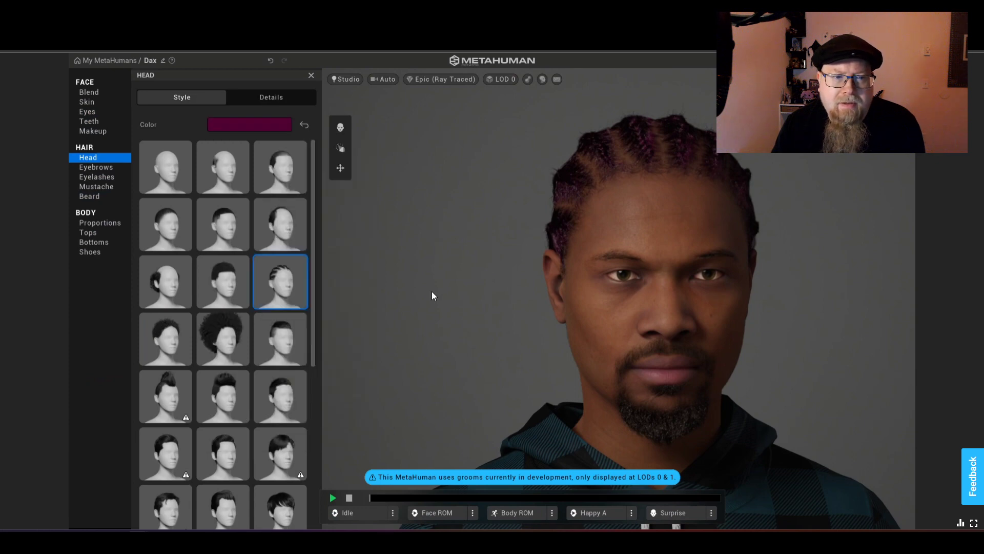
left_click_drag(619, 293, 426, 330)
left_click_drag(620, 337, 588, 329)
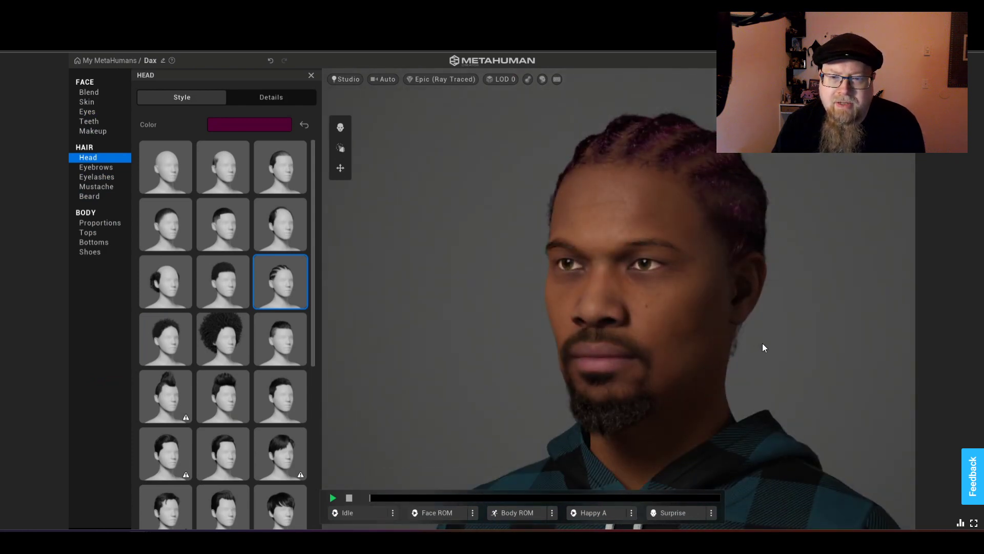
left_click_drag(762, 343, 556, 198)
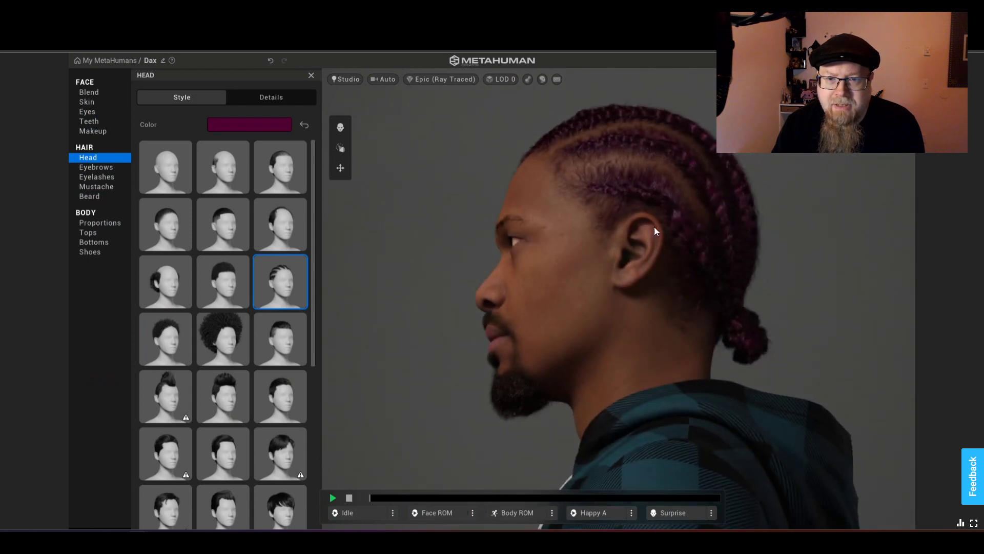
left_click_drag(537, 351, 826, 420)
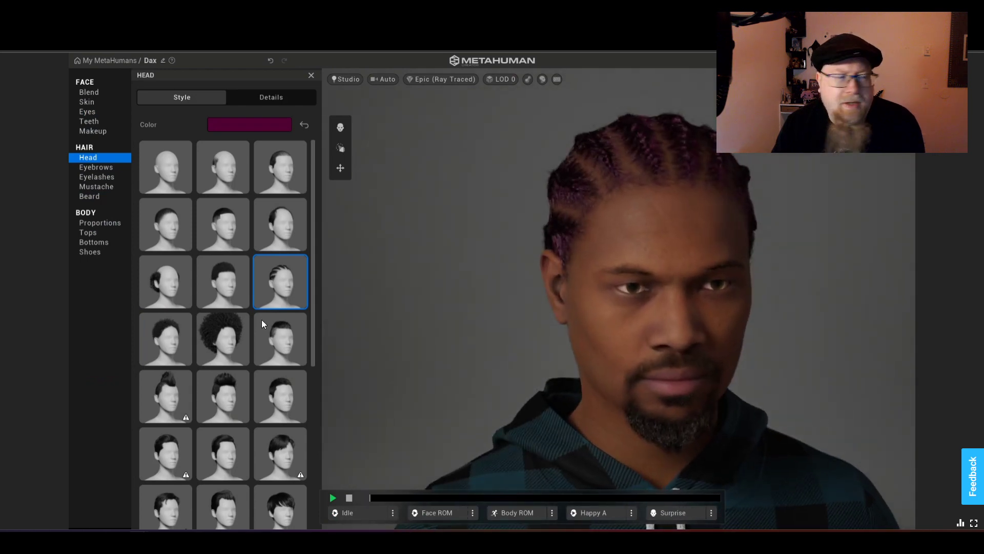
Return to the skin settings, compare the face under Portrait and Outdoor lighting, and set the lighting to Indoor.
left_click(109, 92)
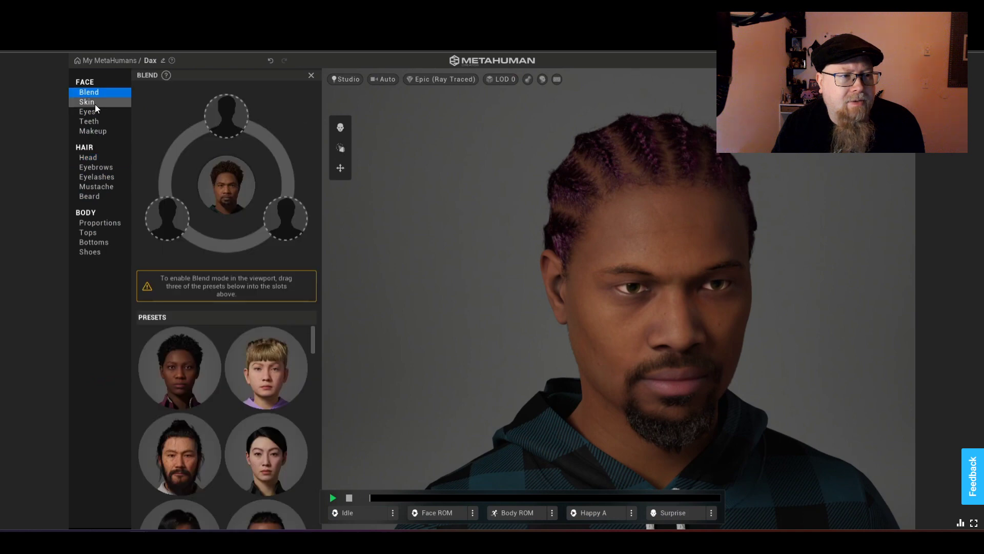
left_click(94, 102)
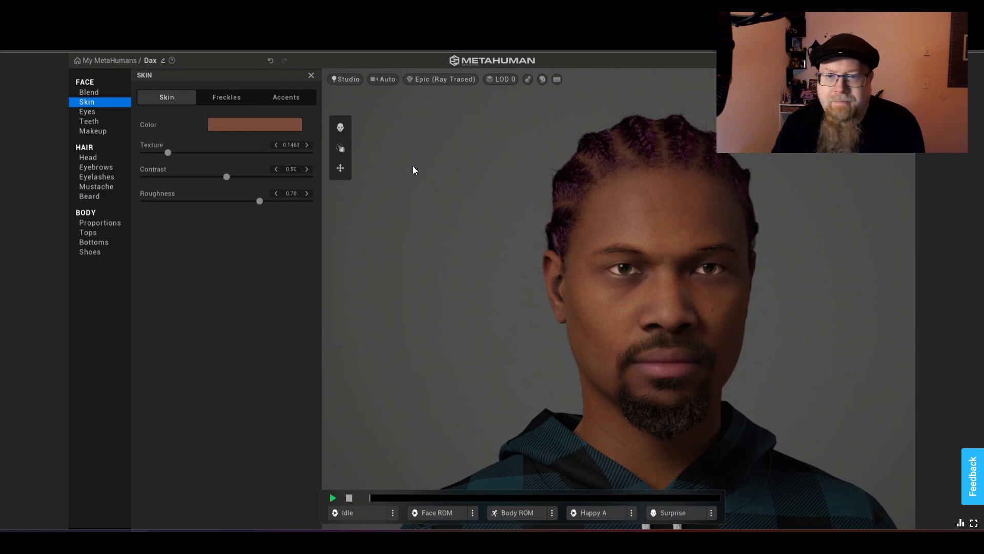
left_click_drag(410, 284, 358, 287)
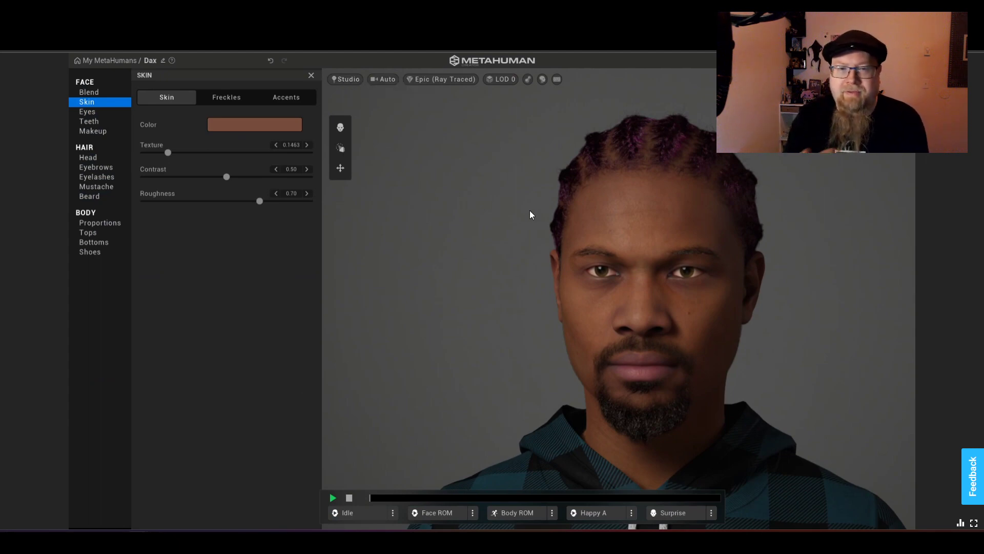
left_click(353, 78)
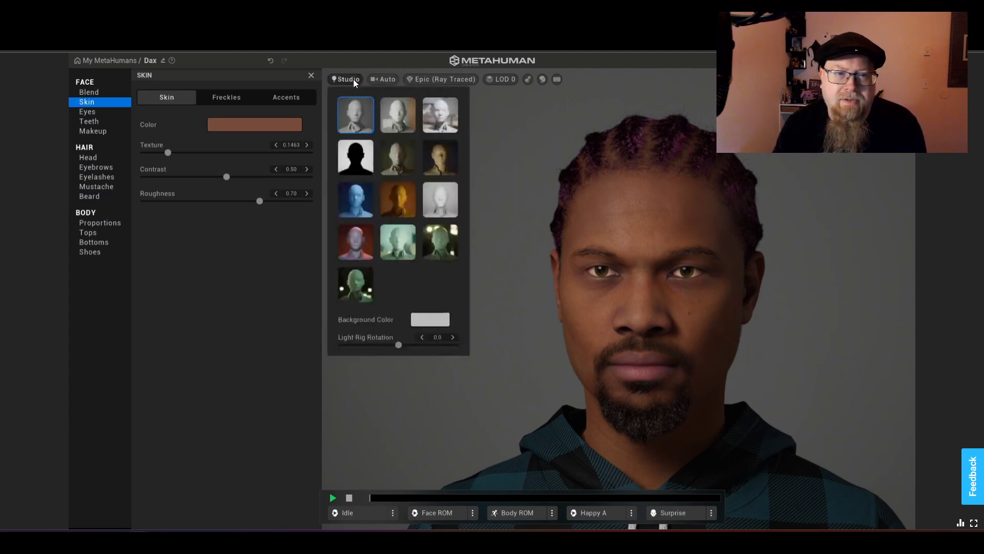
left_click(445, 195)
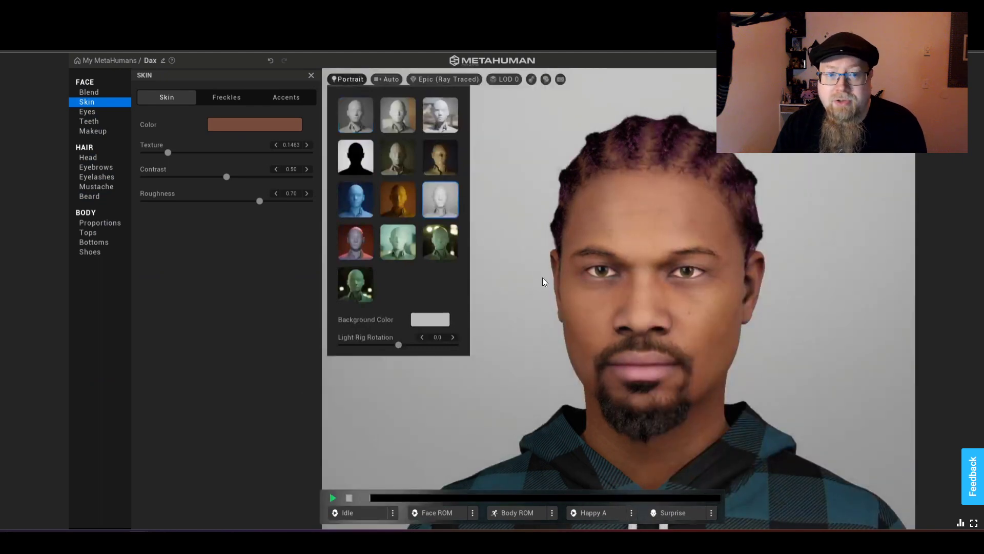
left_click(441, 126)
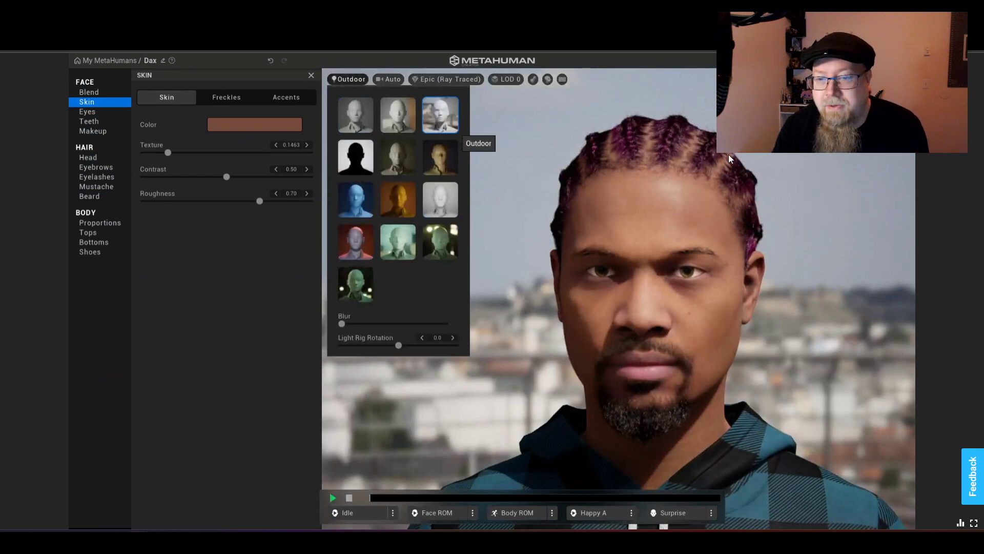
left_click(398, 121)
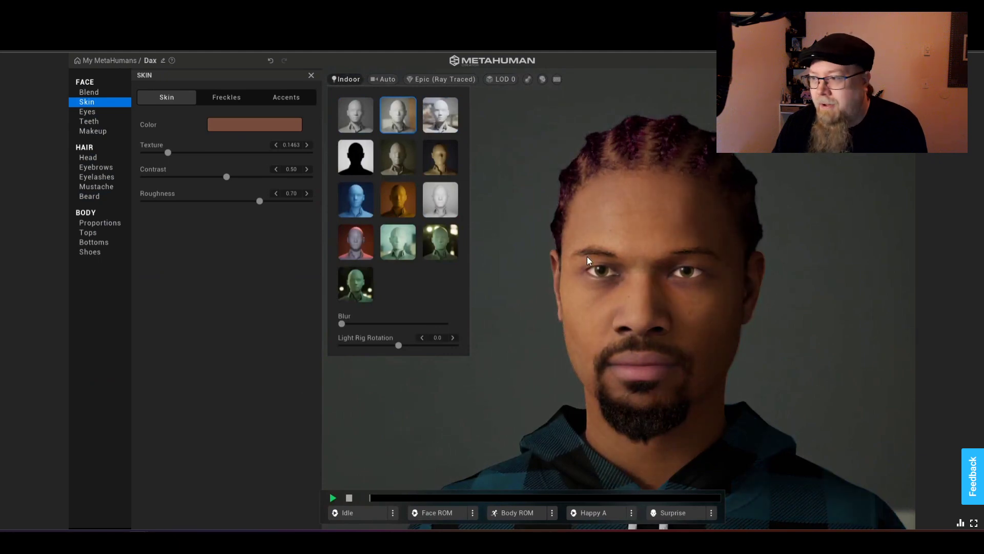
left_click(436, 120)
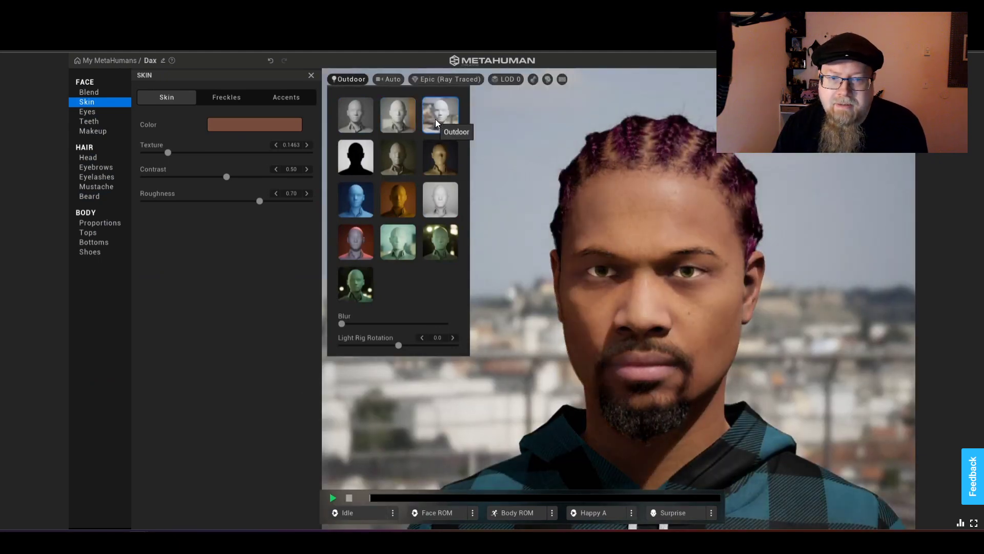
left_click(395, 122)
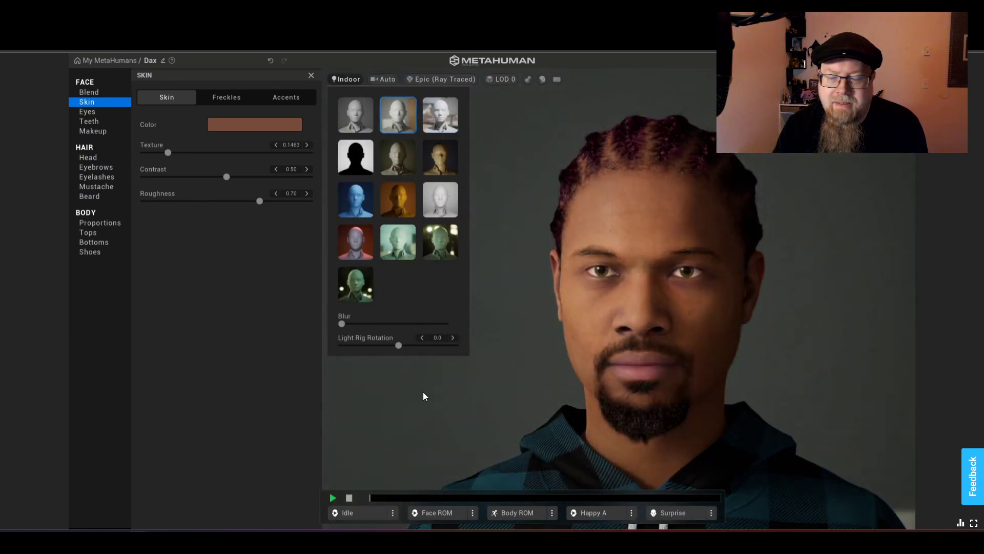
Darken the skin color by raising its U value to 0.92.
left_click_drag(603, 344, 727, 336)
left_click(272, 125)
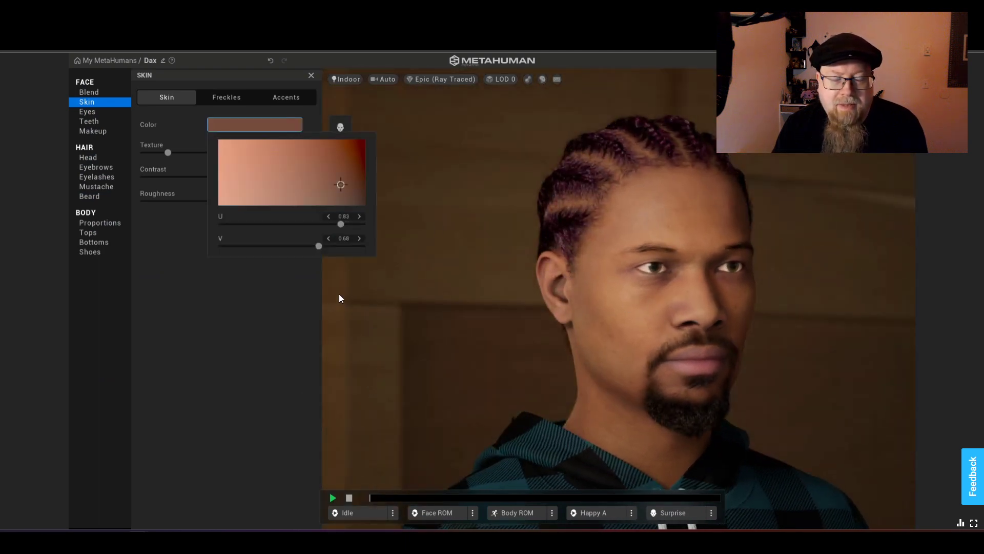
left_click(360, 216)
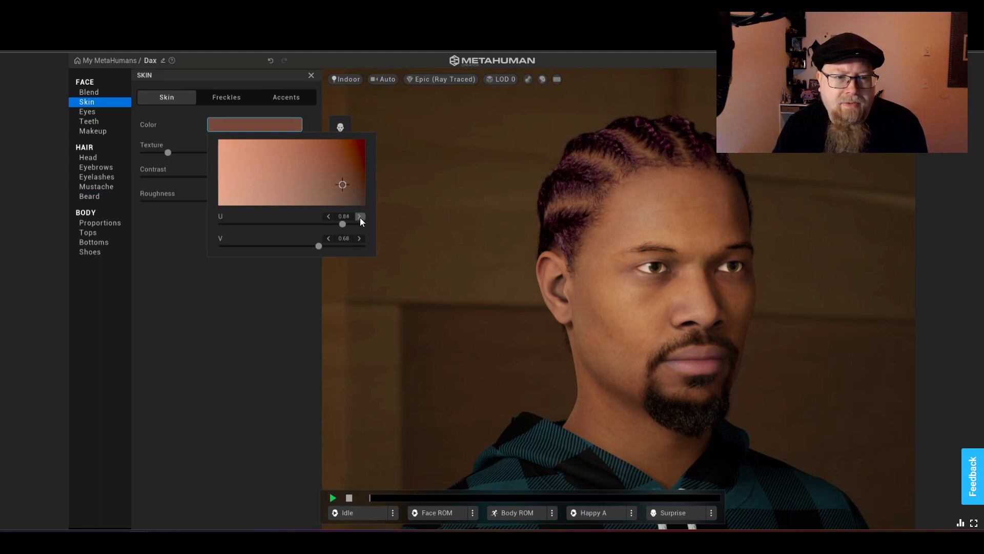
left_click(361, 216)
left_click(360, 217)
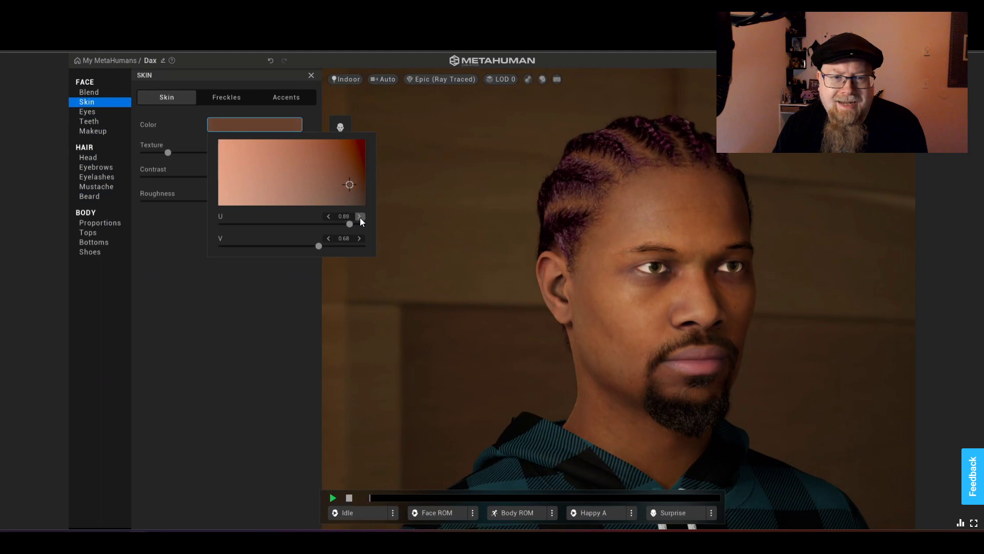
left_click(360, 217)
left_click(360, 216)
left_click(360, 217)
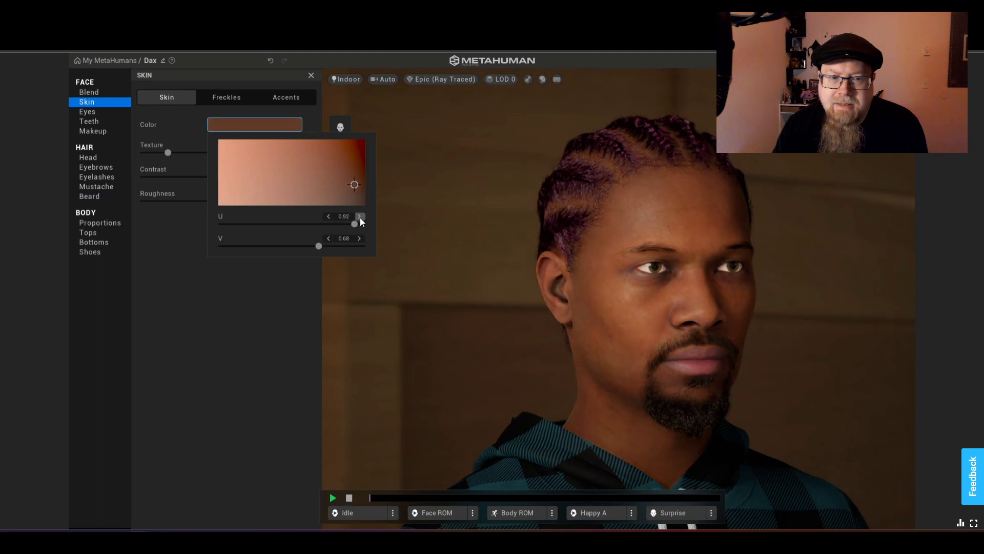
Lower the skin color's V value to 0.61.
left_click(328, 238)
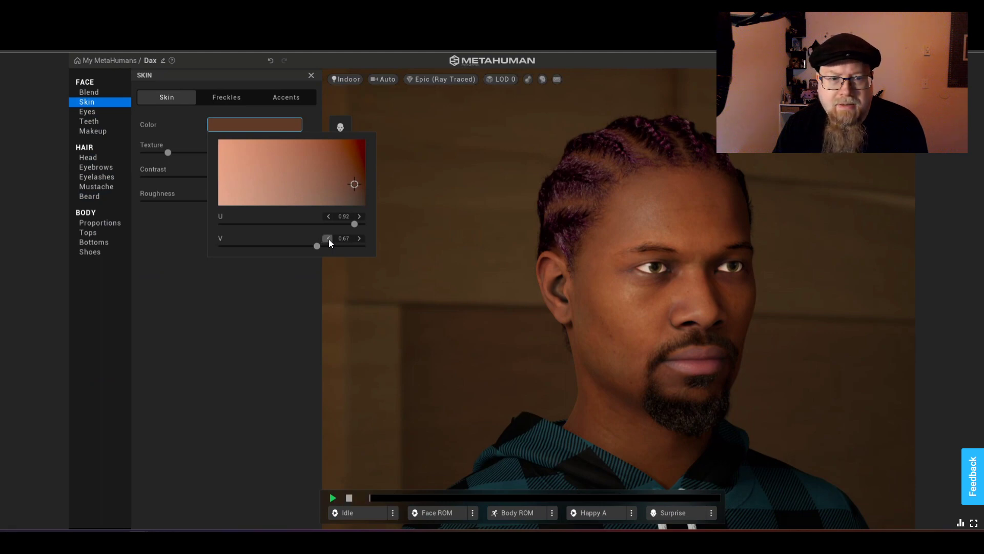
left_click(328, 239)
left_click(328, 239)
left_click(329, 238)
left_click(328, 239)
left_click(328, 238)
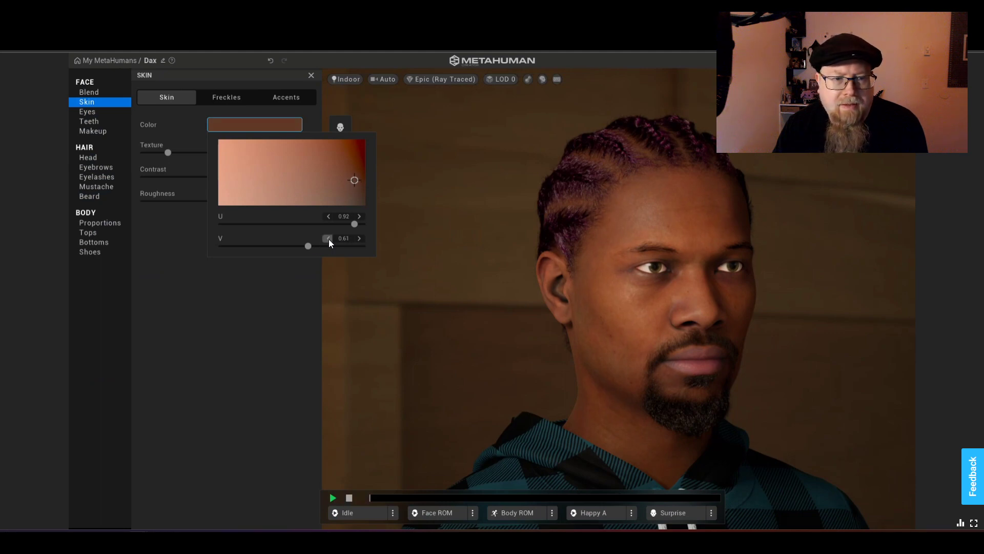
Try fine adjustments of the skin color's V value between 0.60 and 0.66.
left_click(328, 239)
left_click(328, 239)
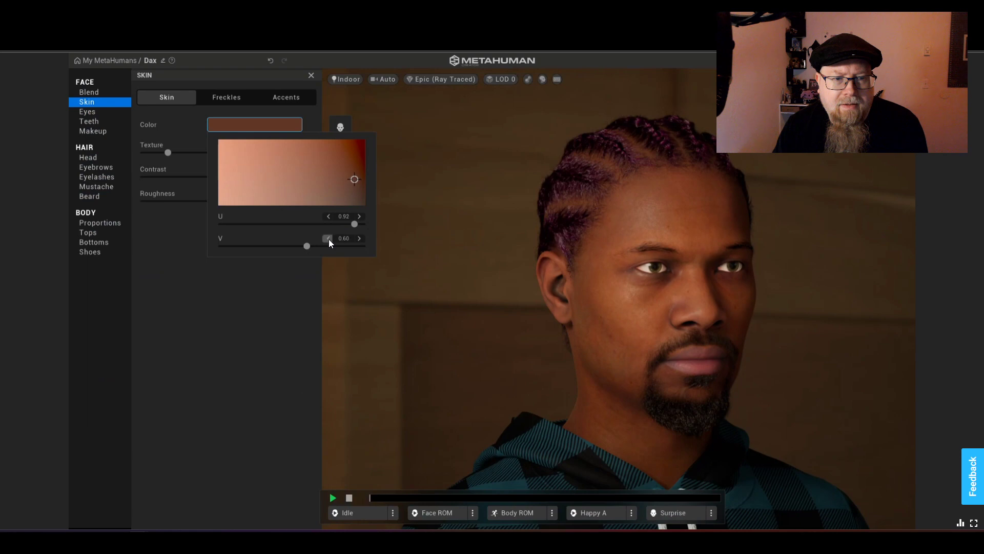
left_click(361, 238)
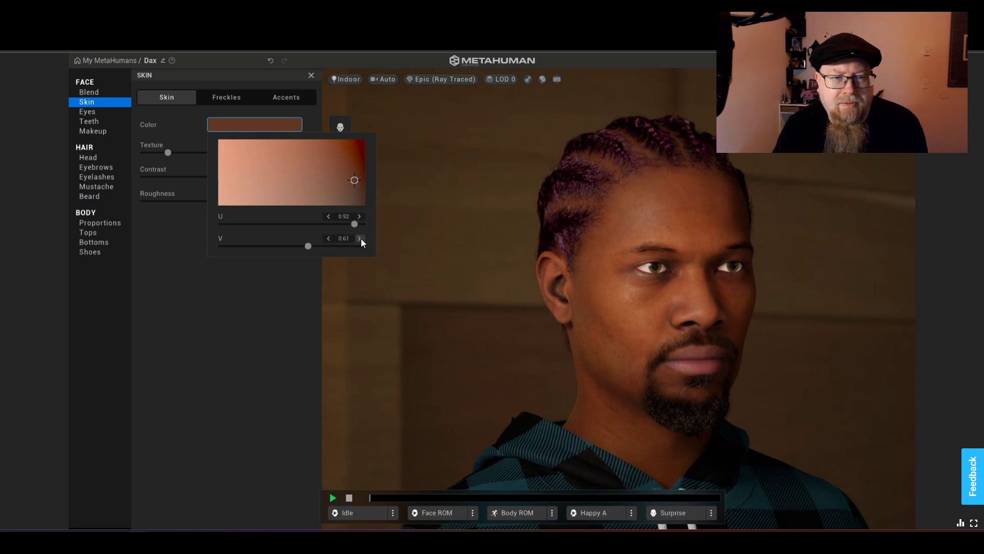
left_click(361, 238)
left_click(361, 238)
left_click(361, 238)
left_click(361, 239)
left_click(361, 238)
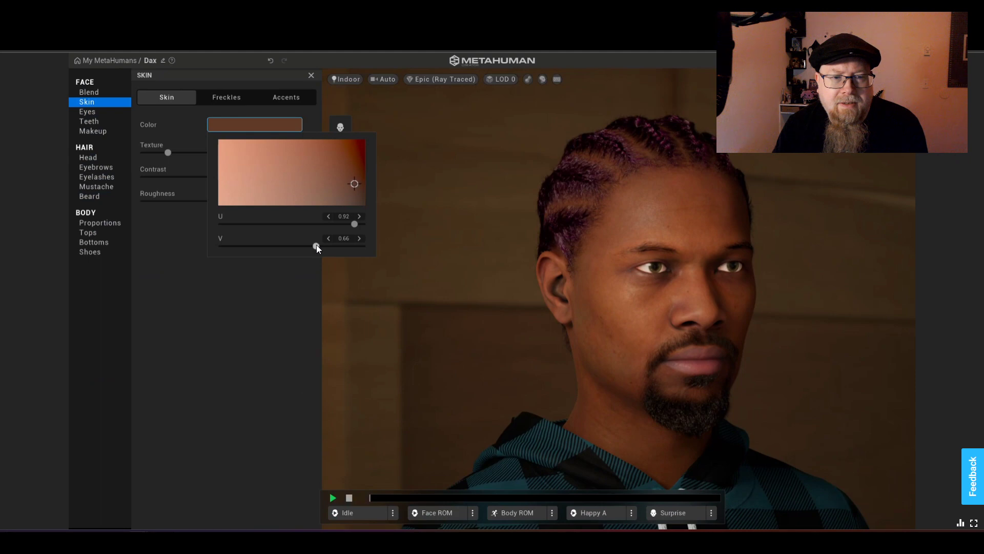
Try the skin color's V value at its maximum of 1.00 and check the face from a different angle.
left_click_drag(316, 247, 379, 254)
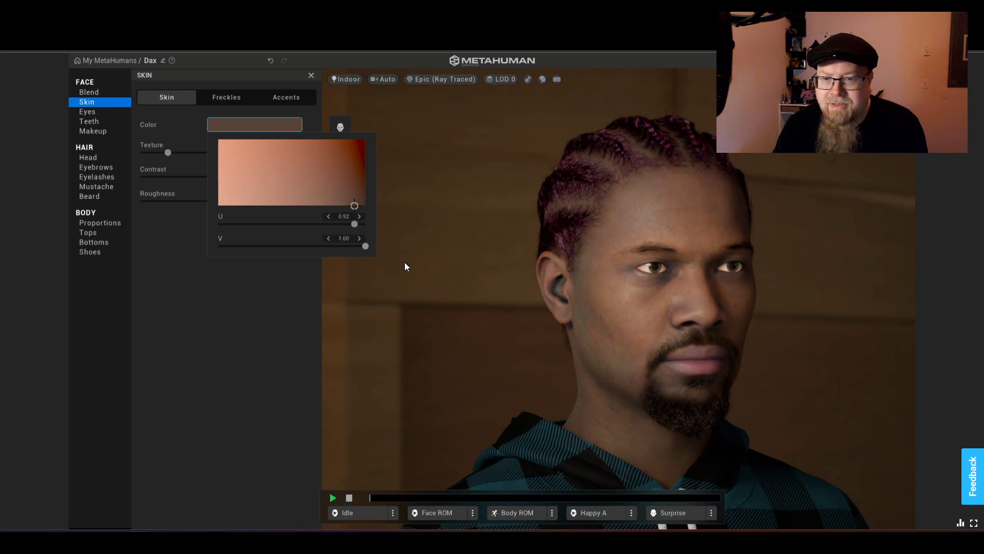
left_click_drag(833, 384, 822, 361)
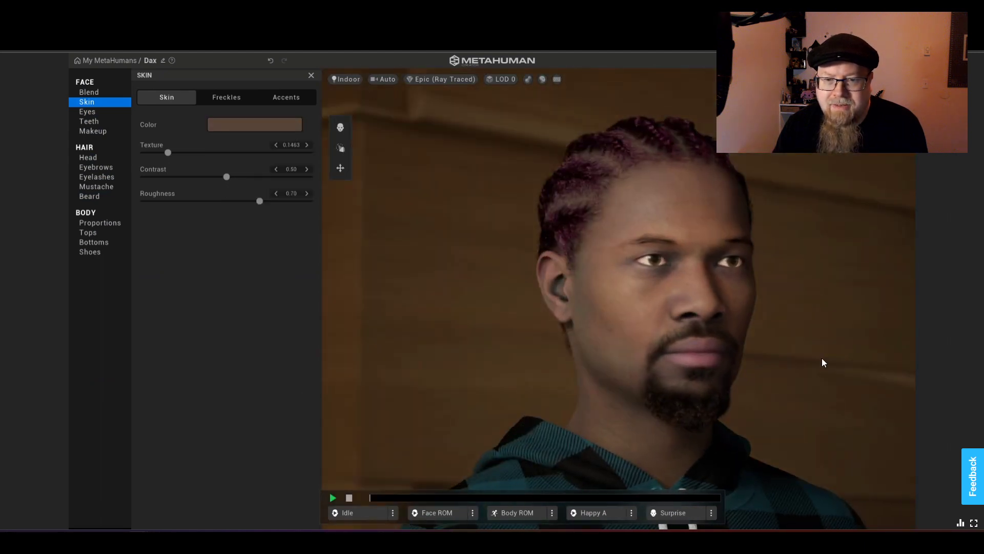
left_click_drag(639, 342, 692, 352)
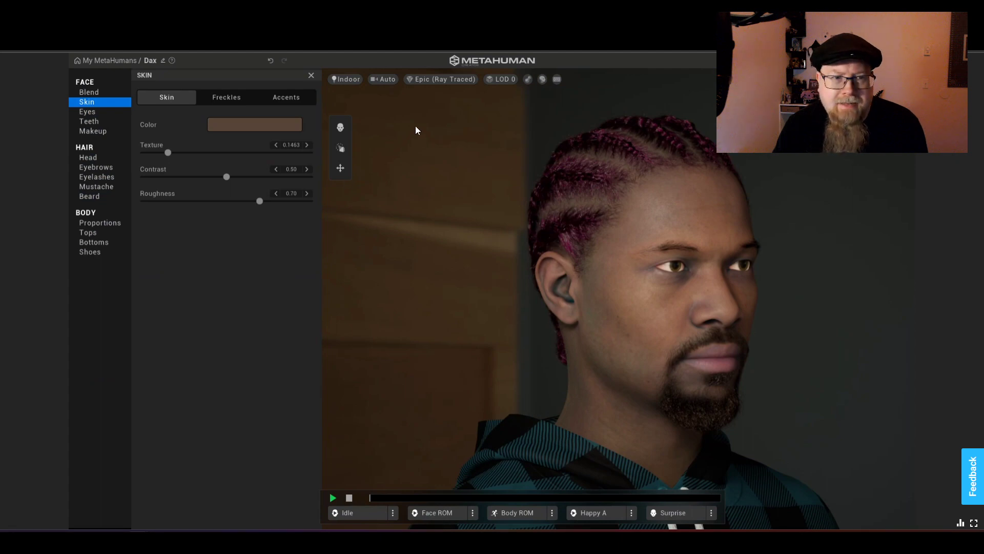
Compare the skin under Outdoor and Portrait lighting, viewing both sides of the face.
left_click(352, 82)
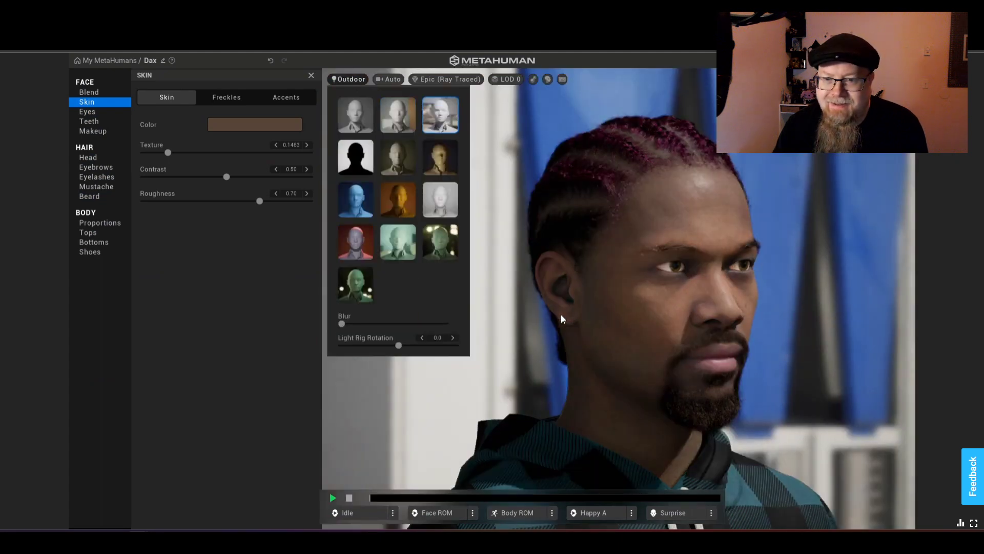
left_click(778, 385)
left_click_drag(720, 385, 482, 363)
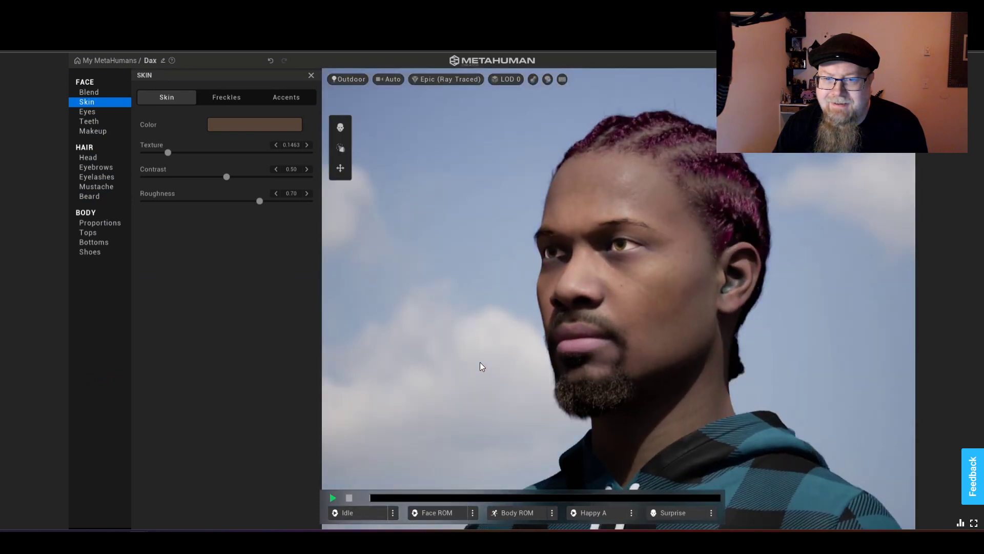
left_click(350, 82)
left_click(440, 201)
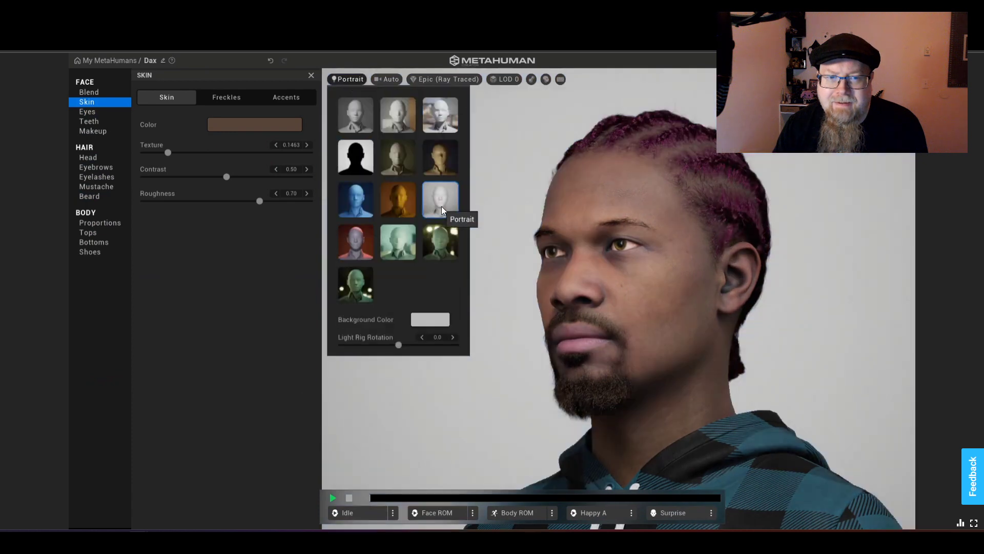
left_click_drag(549, 314, 758, 338)
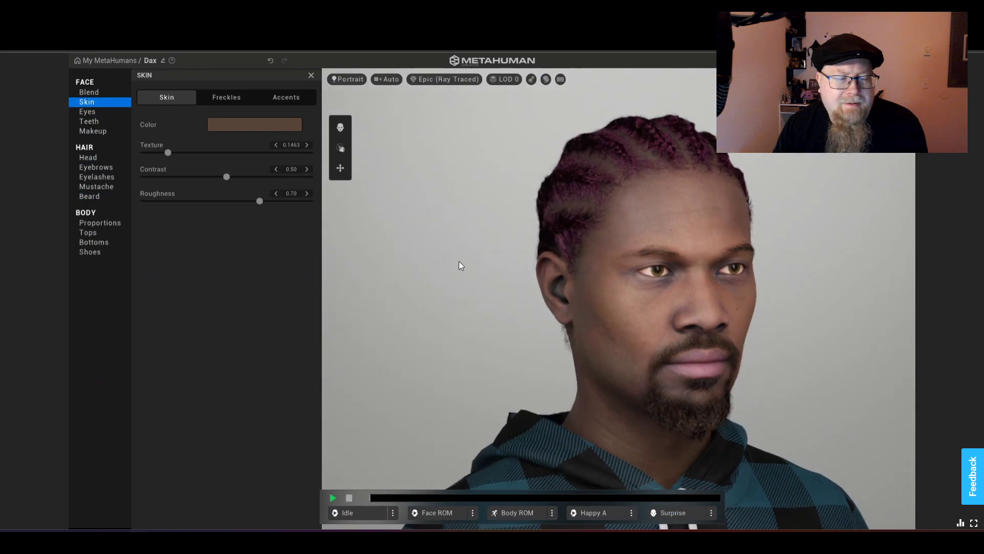
Lower the skin color's V value to 0.94 and check the face from the front and side.
left_click(267, 129)
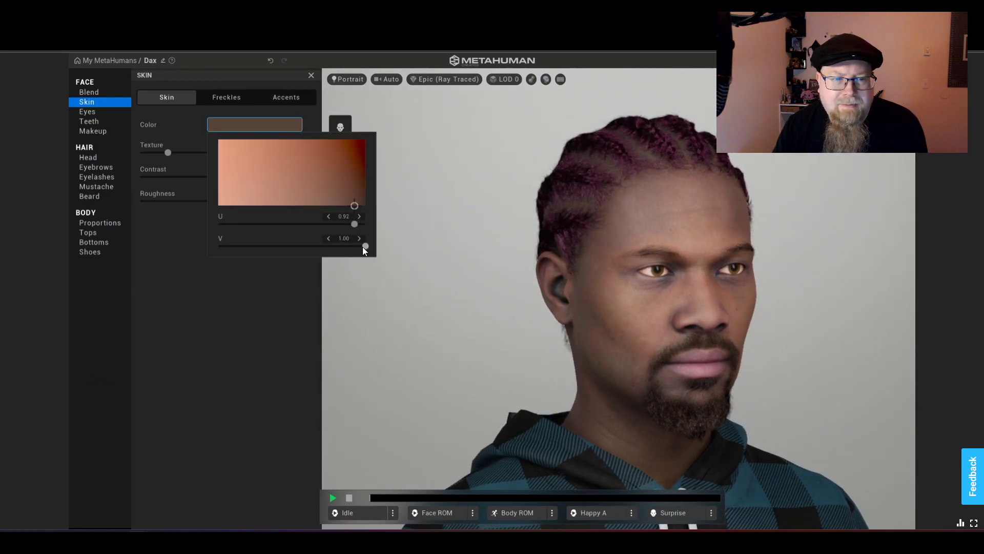
left_click_drag(363, 248, 356, 248)
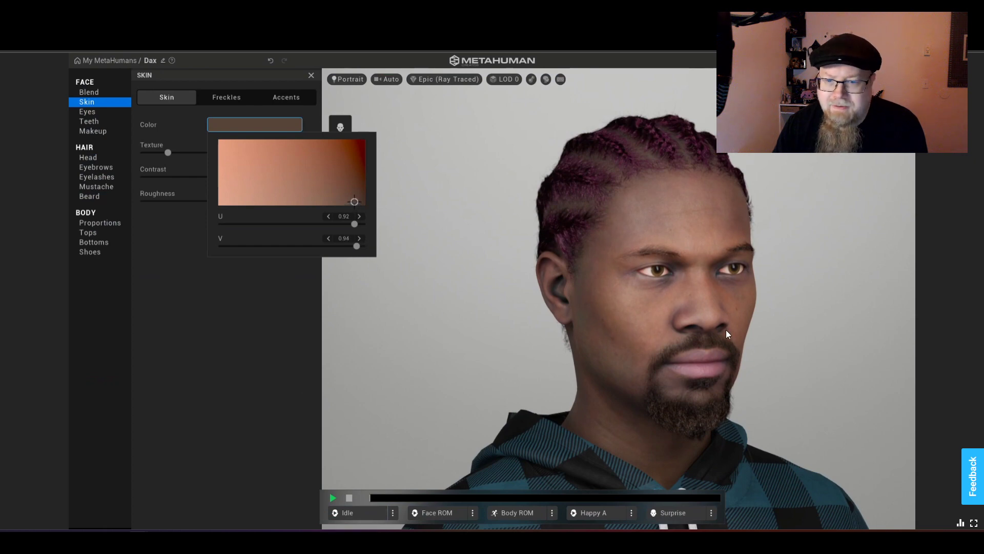
left_click_drag(726, 331, 580, 340)
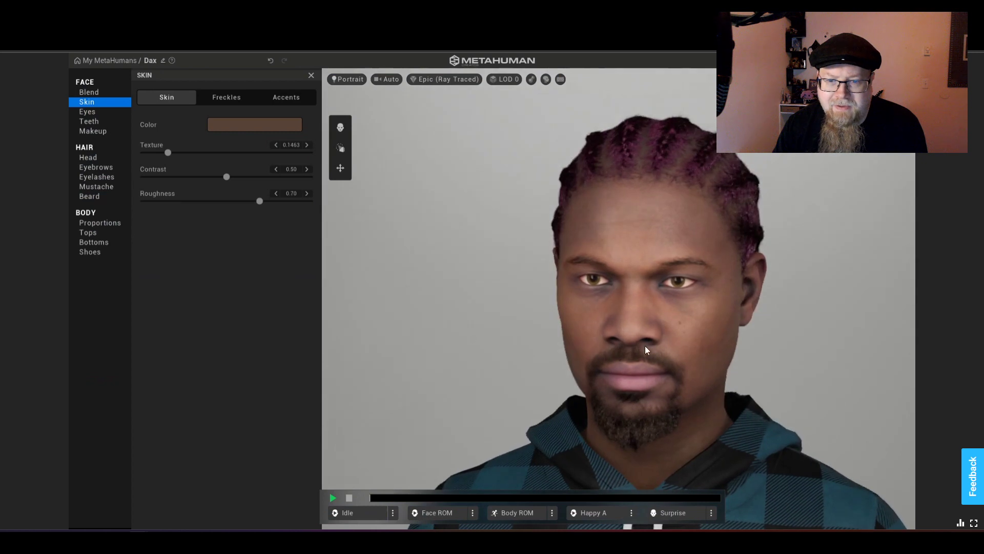
left_click_drag(645, 346, 742, 342)
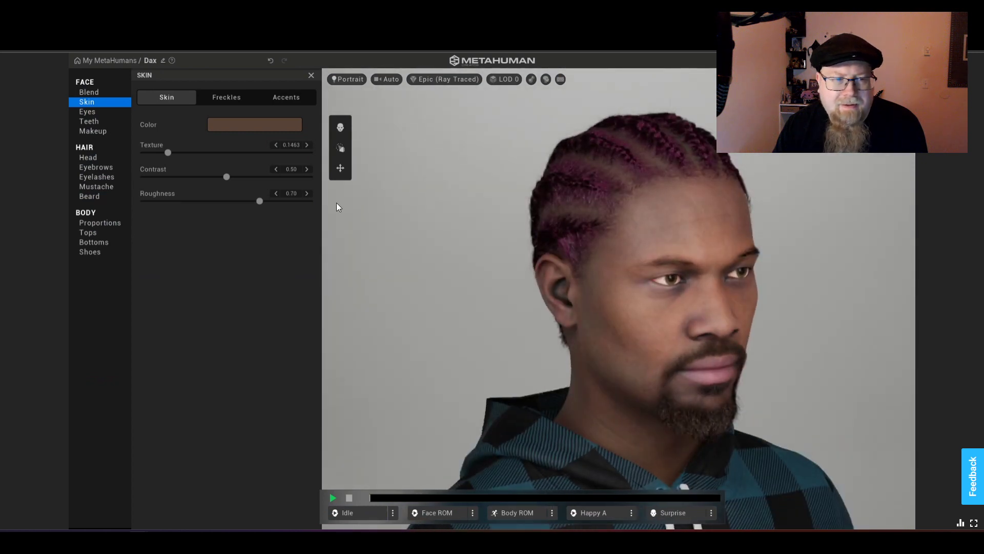
Try the darkest skin tone by raising the color's U value to 1.00, and check the face from the side.
left_click(272, 125)
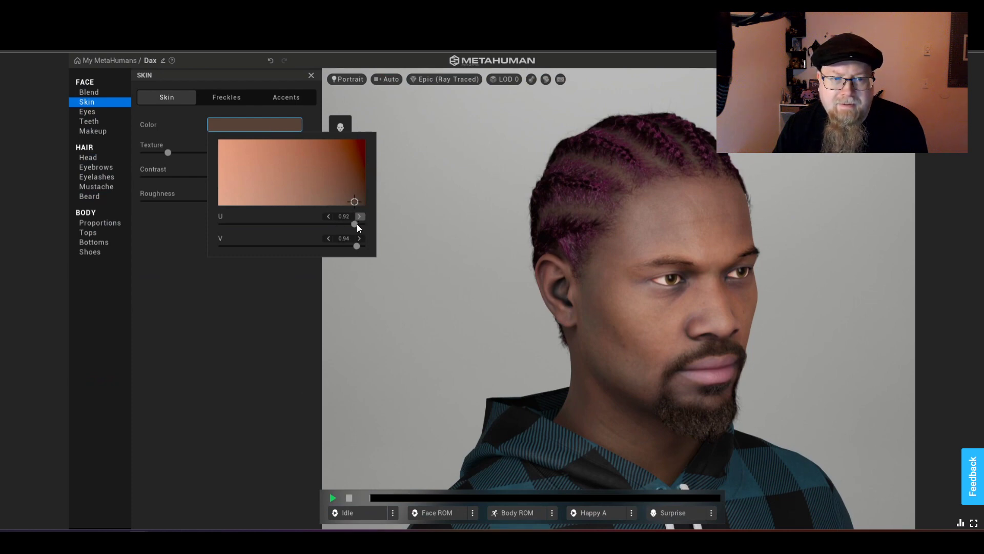
left_click_drag(356, 223, 377, 228)
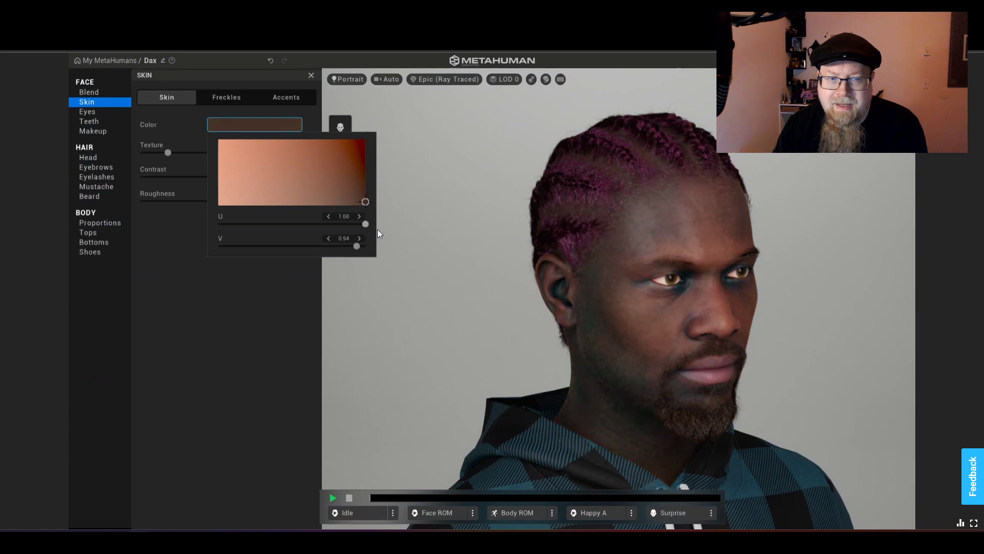
left_click_drag(756, 363, 793, 354)
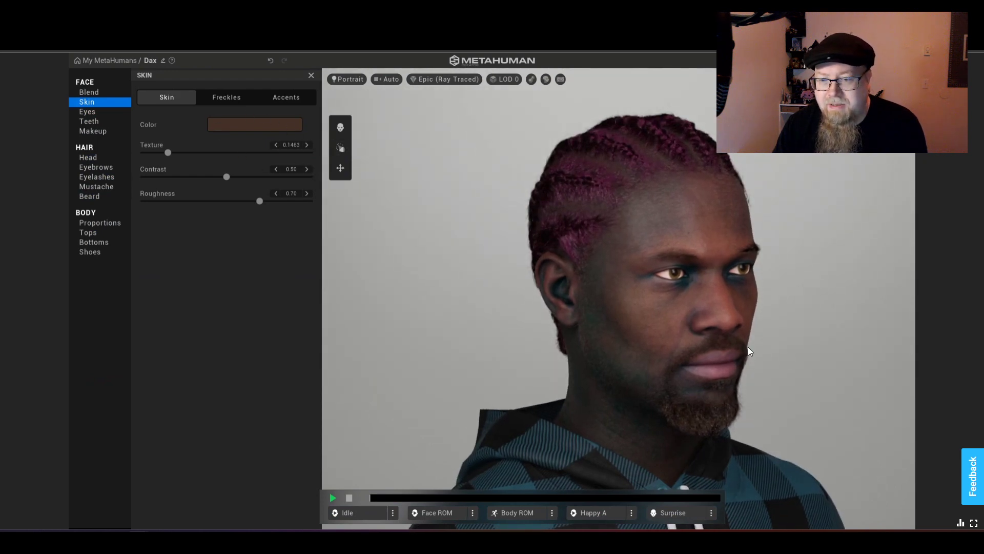
left_click_drag(720, 349, 808, 352)
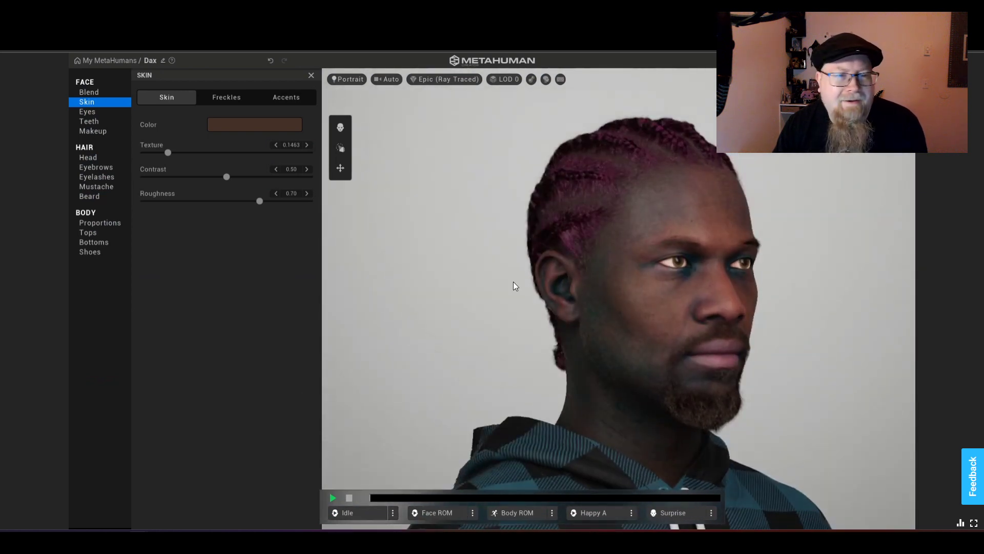
Set the skin color's U value to 0.98 and check the face from the front.
left_click(262, 125)
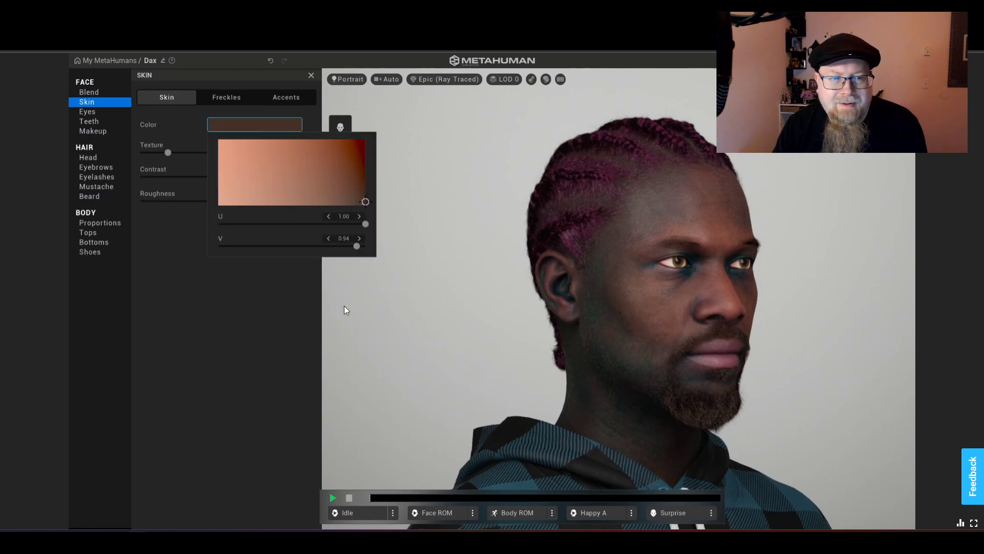
left_click(327, 218)
left_click(327, 217)
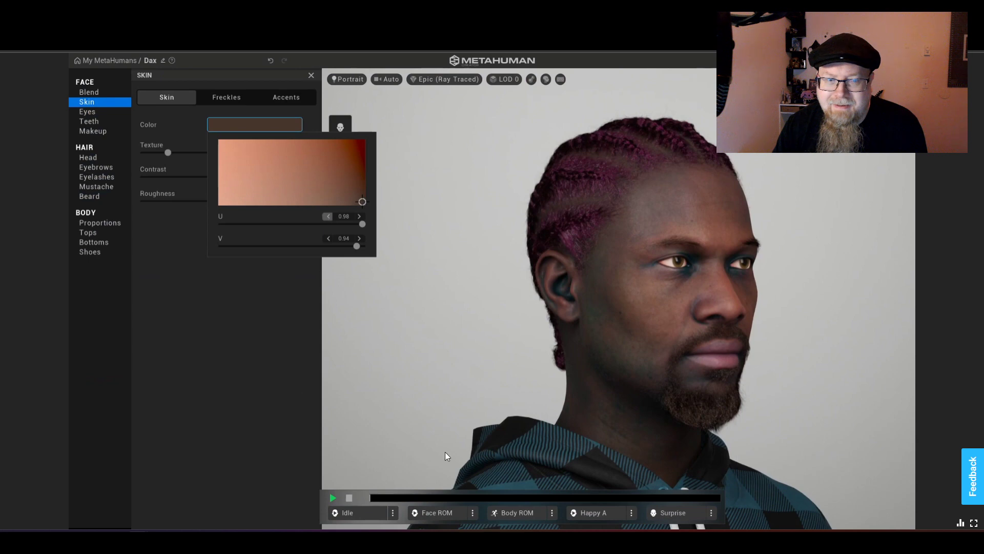
left_click_drag(763, 365, 397, 201)
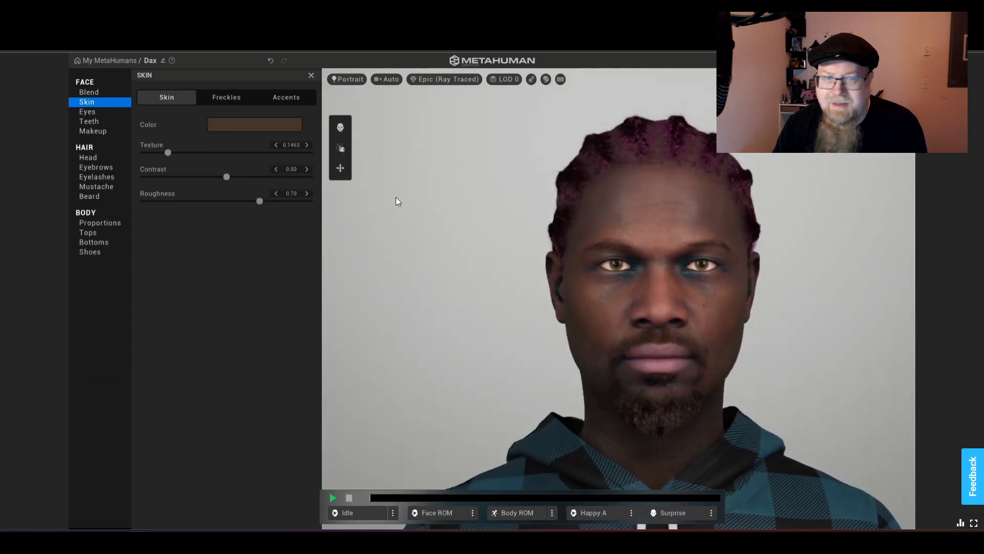
Inspect the skin under Outdoor lighting from the side and front, and close the skin settings.
left_click(348, 79)
left_click(440, 135)
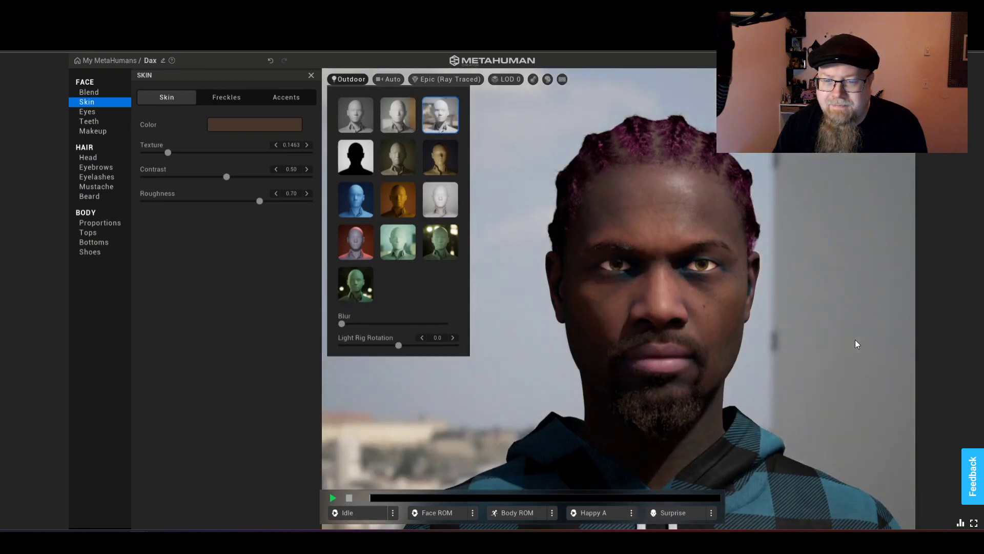
left_click_drag(648, 374, 357, 359)
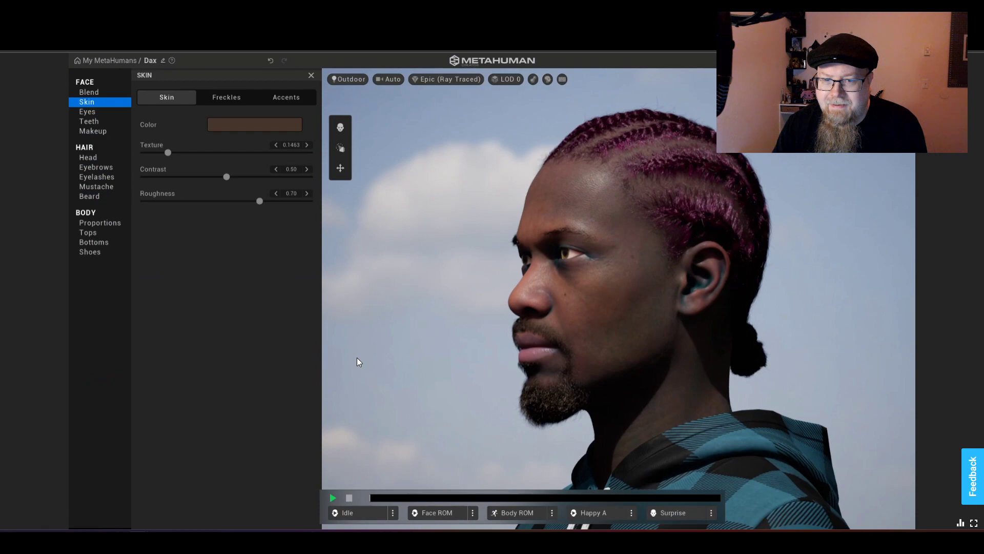
left_click_drag(357, 362, 596, 368)
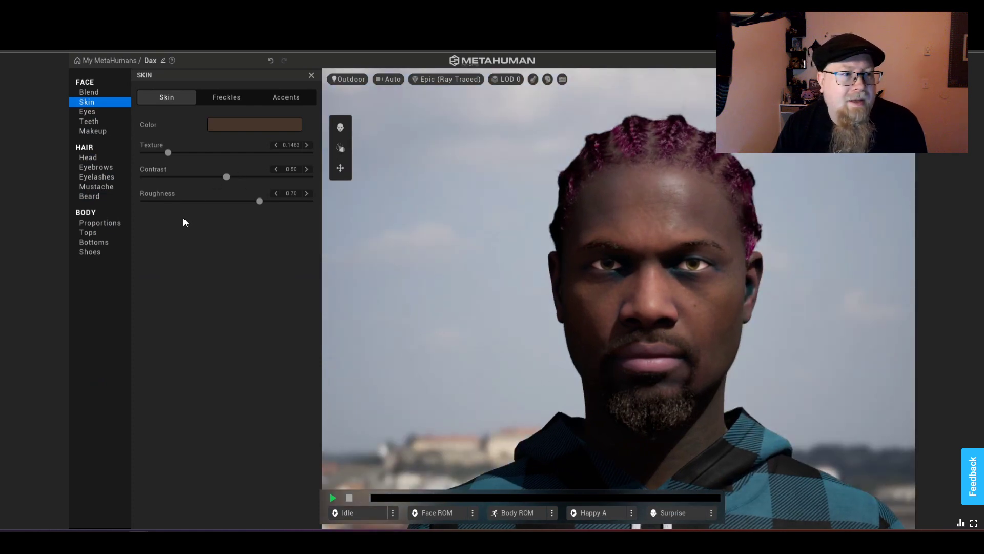
left_click(92, 103)
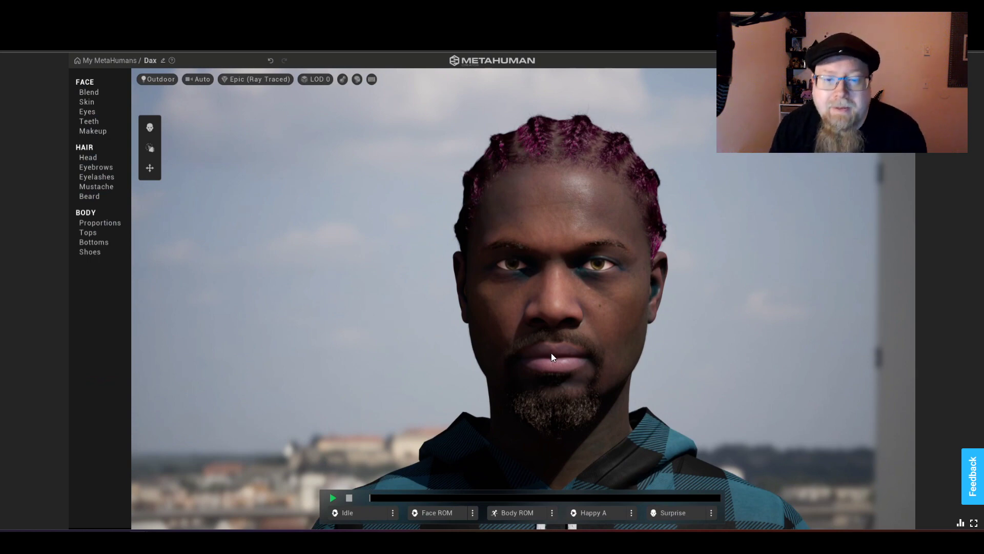
mouse_move(471, 355)
left_mouse_down()
mouse_move(687, 342)
mouse_move(685, 352)
mouse_move(429, 365)
mouse_move(439, 345)
mouse_move(477, 356)
left_mouse_up()
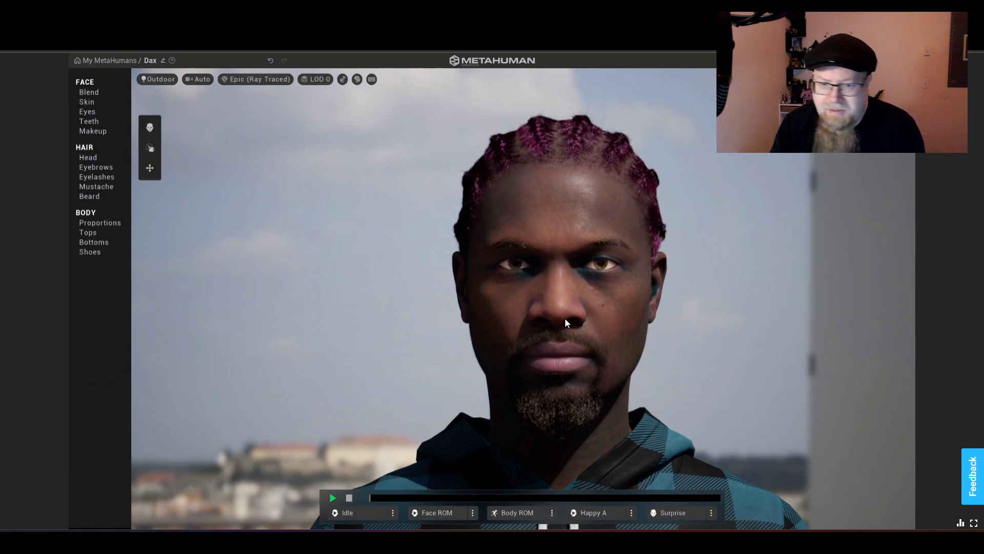
mouse_move(597, 349)
left_mouse_down()
mouse_move(789, 361)
mouse_move(525, 361)
mouse_move(441, 324)
mouse_move(598, 335)
left_mouse_up()
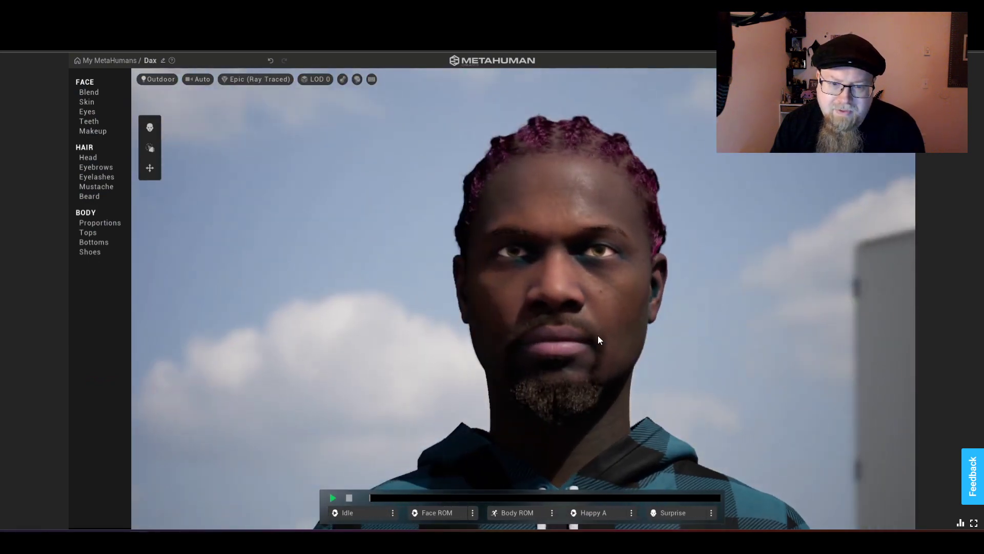
Compare the face under Portrait and Studio lighting, and return to Portrait lighting.
left_click(157, 79)
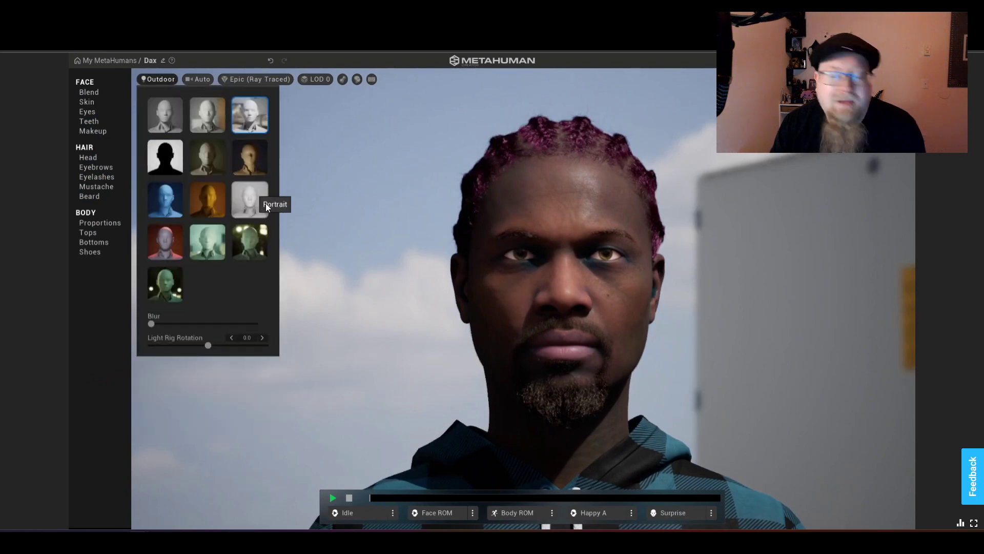
left_click(253, 208)
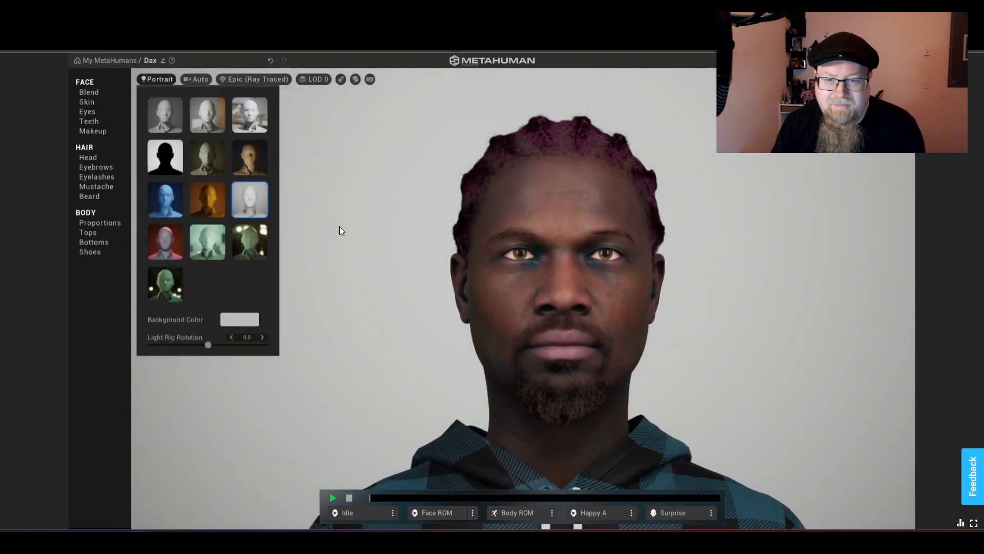
left_click(358, 254)
left_click_drag(425, 263, 425, 285)
left_click(162, 80)
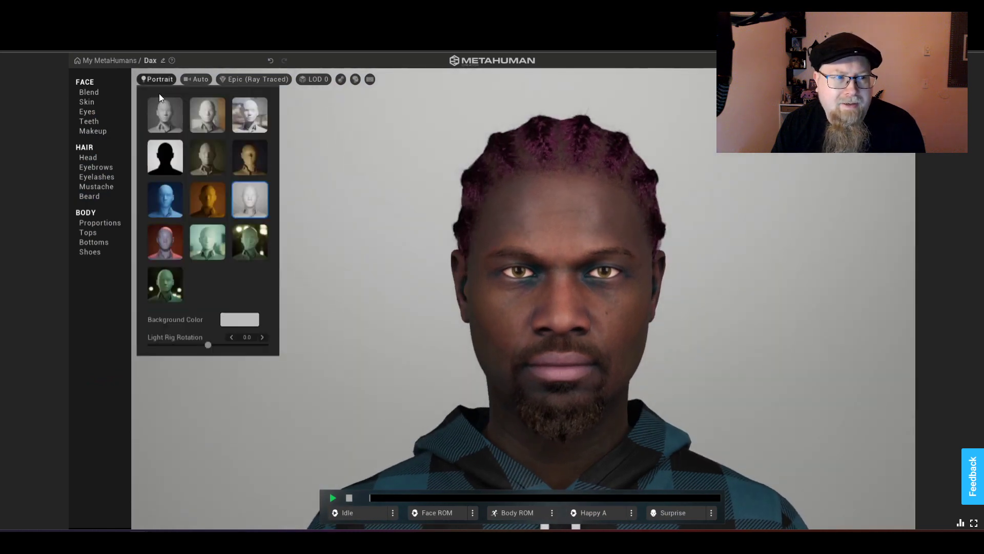
left_click(169, 106)
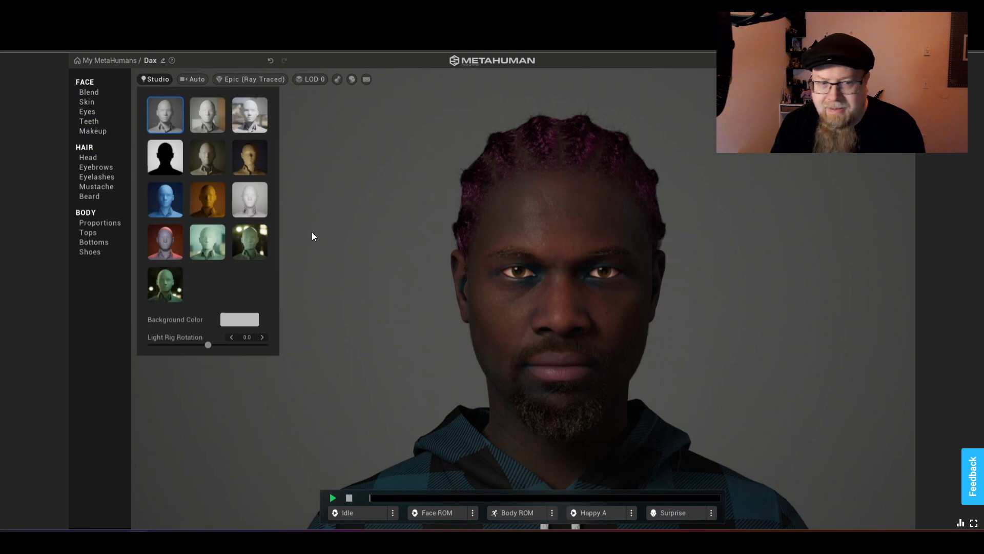
left_click(242, 200)
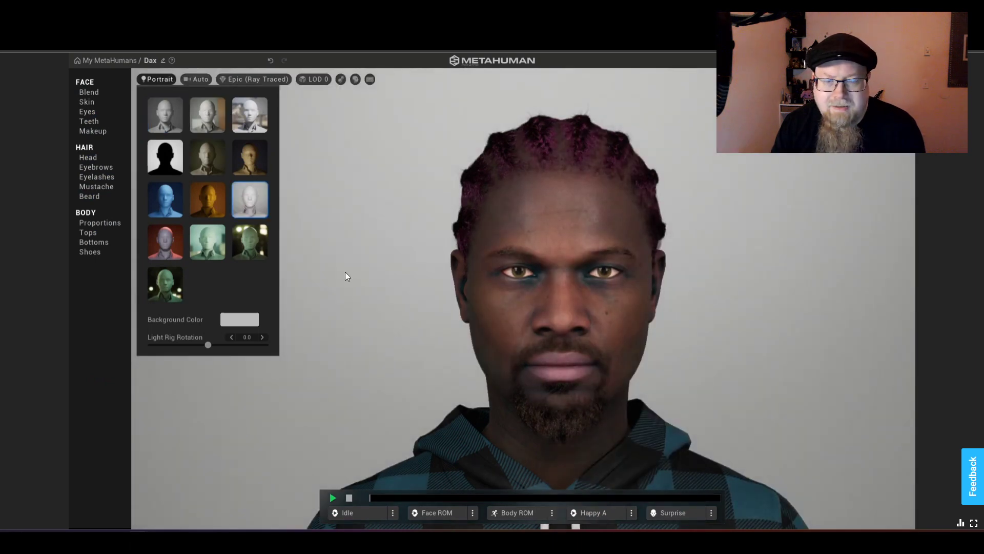
left_click(374, 345)
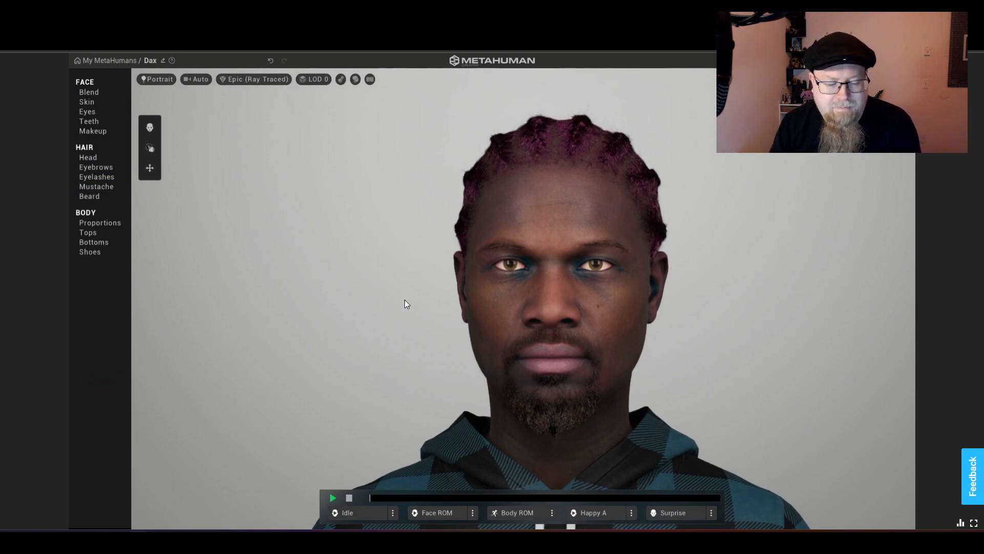
Frame the head with the Face camera and activate the Move tool for shaping the facial features.
key("1")
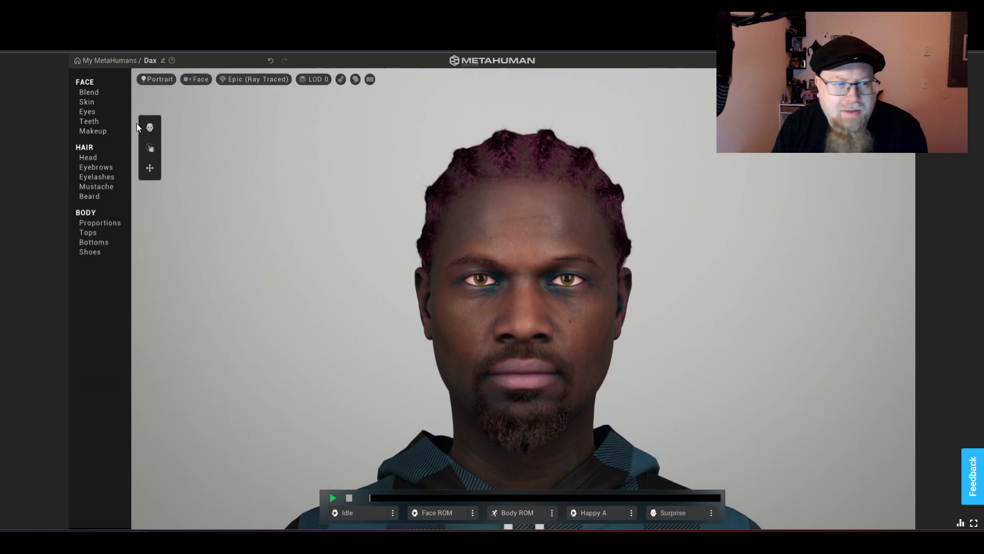
left_click(150, 168)
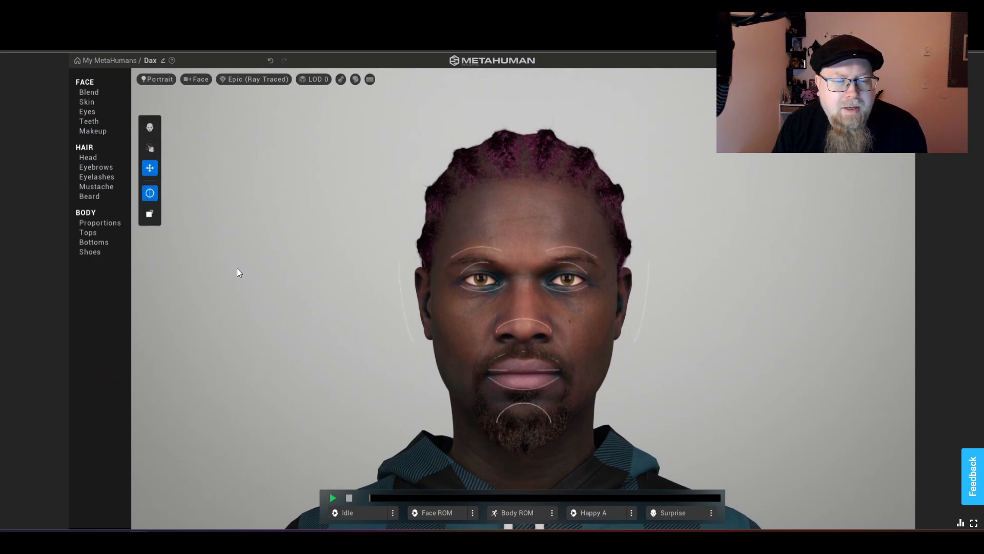
Activate the Blend mode and browse the preset faces available for blending.
left_click(150, 133)
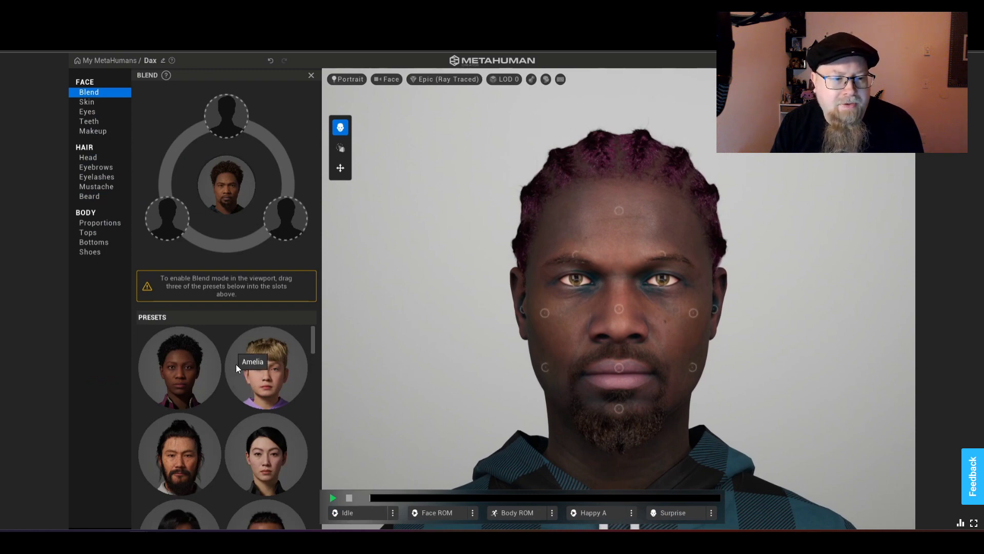
scroll(236, 365, "down", 2)
scroll(229, 383, "down", 2)
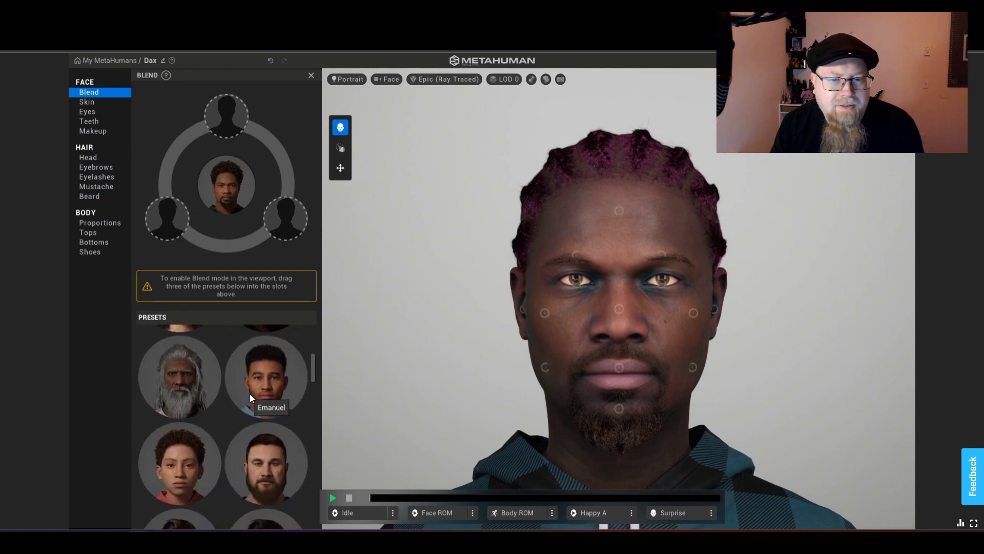
scroll(245, 408, "down", 2)
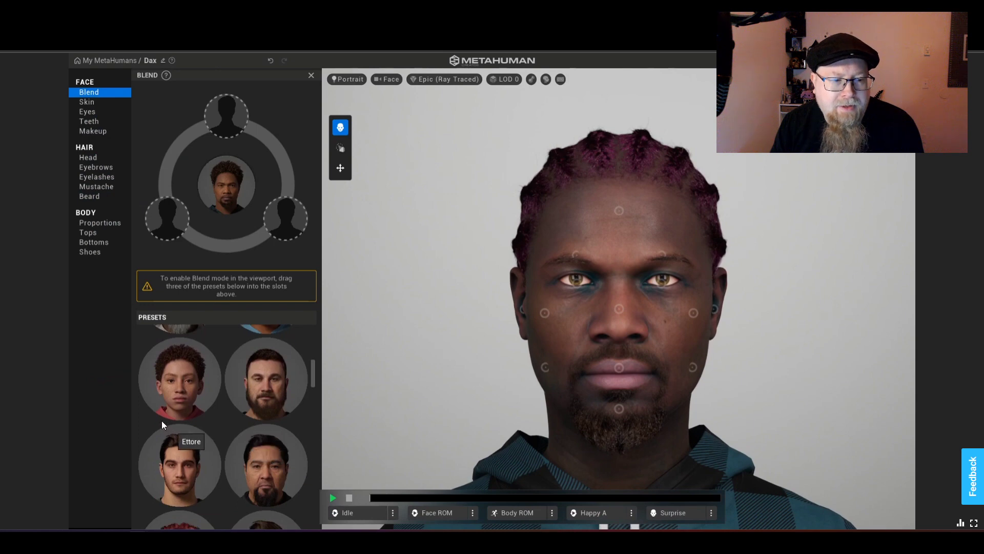
scroll(162, 421, "up", 2)
scroll(162, 421, "up", 2)
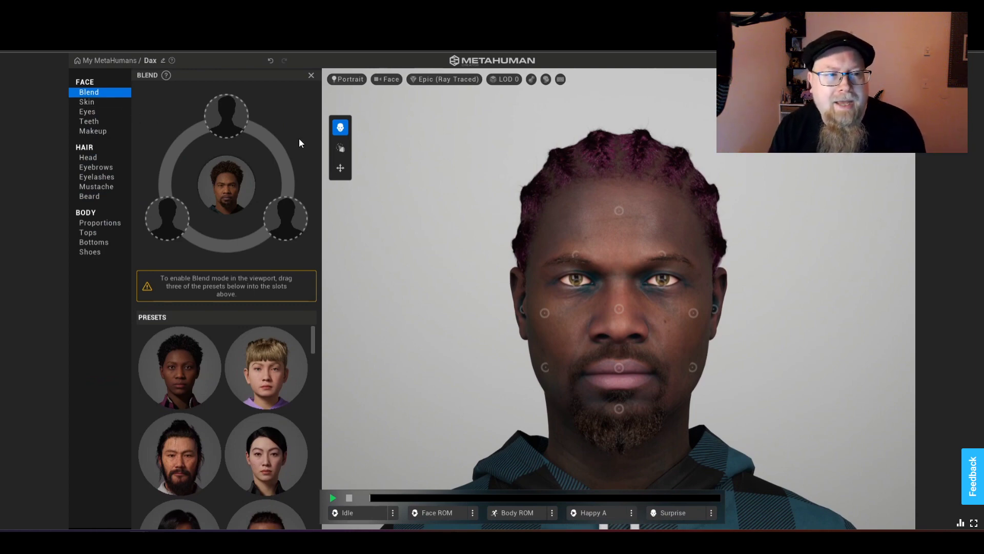
Close the blend settings and reactivate the Move tool for shaping the facial features.
left_click(344, 153)
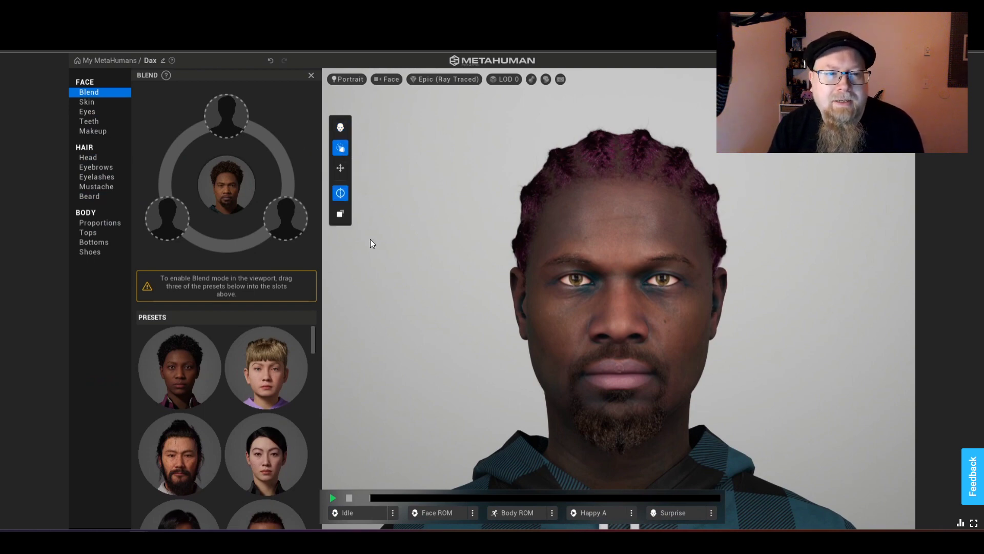
left_click(311, 76)
left_click(148, 168)
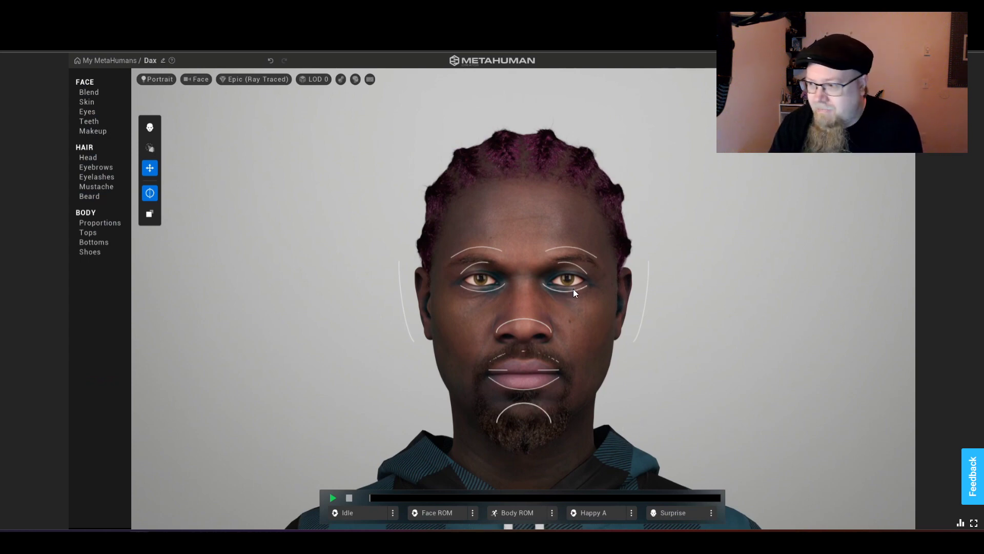
Reshape the eyes with slight lower and upper eyelid adjustments, viewing the head from the side and front.
left_click_drag(321, 392, 811, 369)
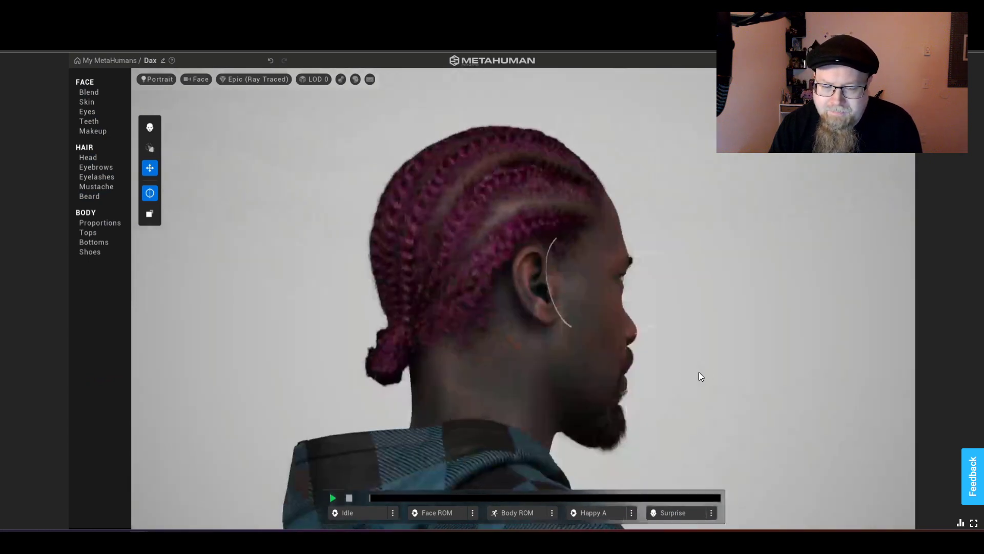
left_click_drag(700, 371, 614, 370)
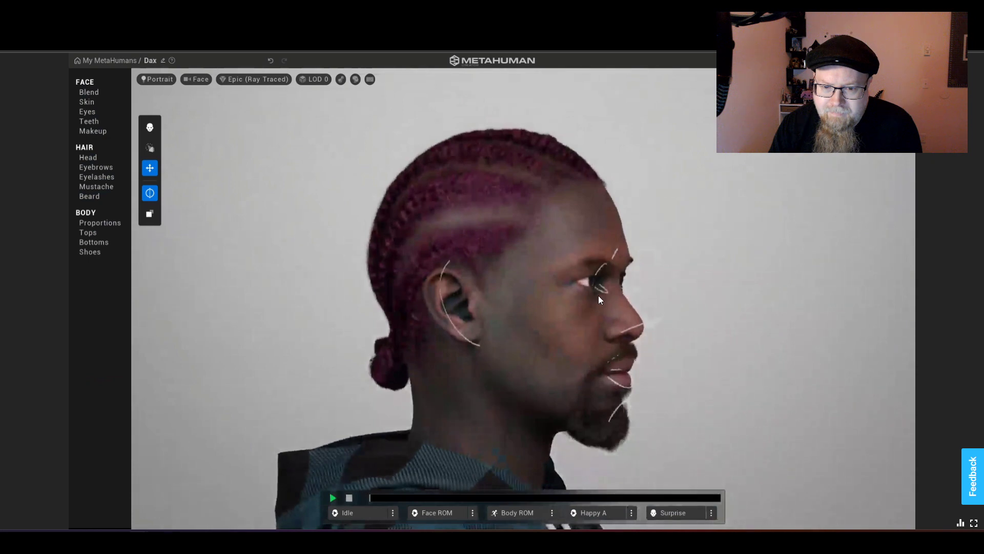
left_click_drag(604, 292, 610, 296)
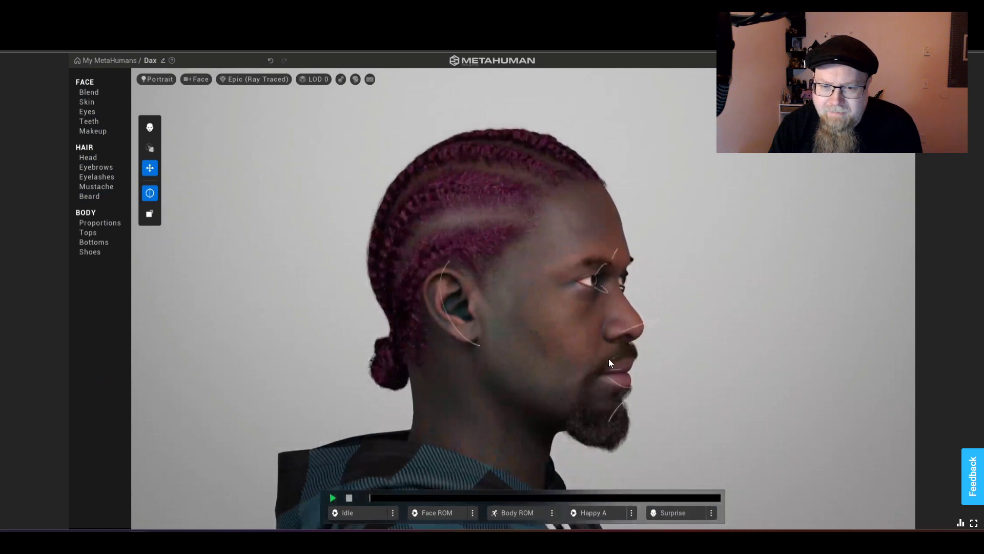
left_click_drag(608, 358, 370, 345)
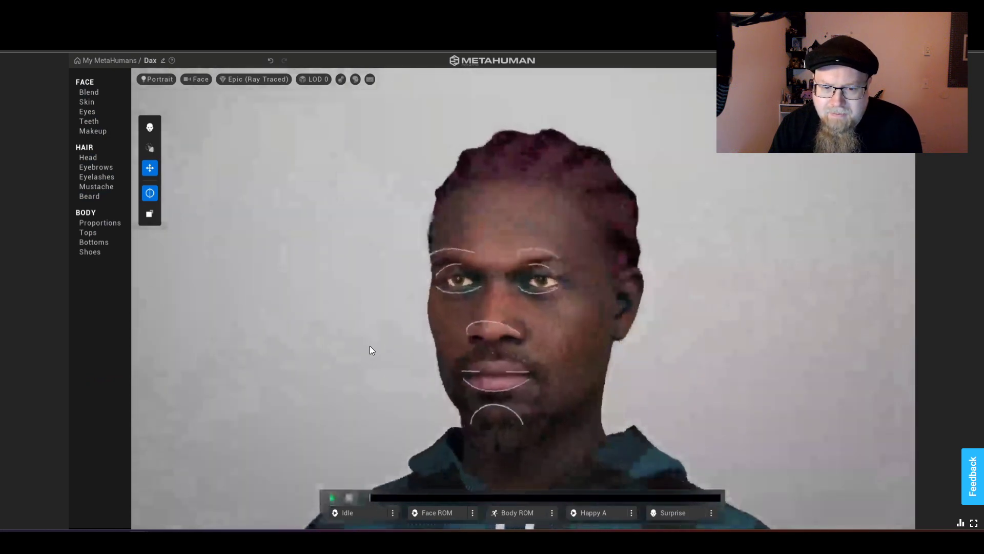
left_click_drag(451, 273, 449, 266)
left_click_drag(393, 350, 462, 351)
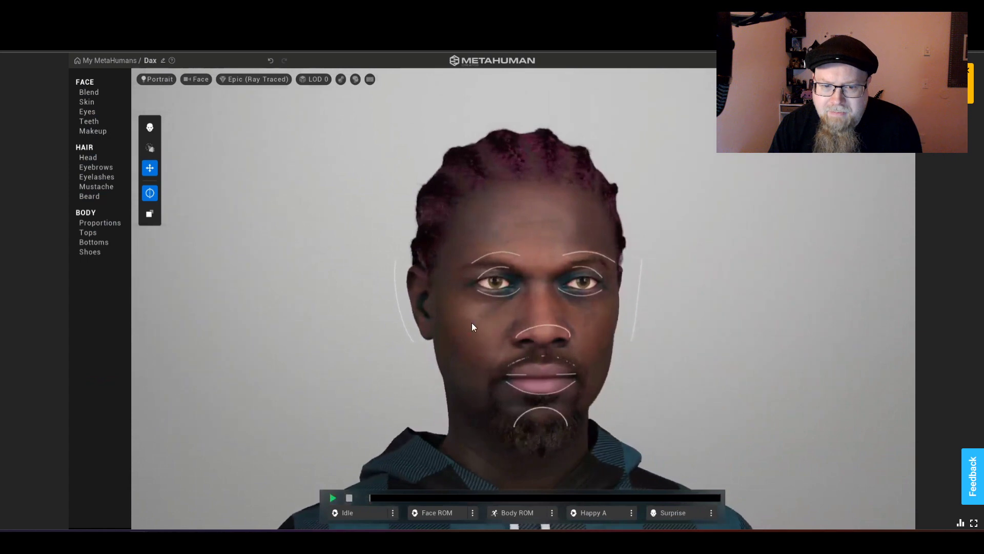
Raise the eyebrows slightly and adjust the position of the ears.
left_click_drag(476, 258, 475, 248)
left_click_drag(377, 355, 313, 362)
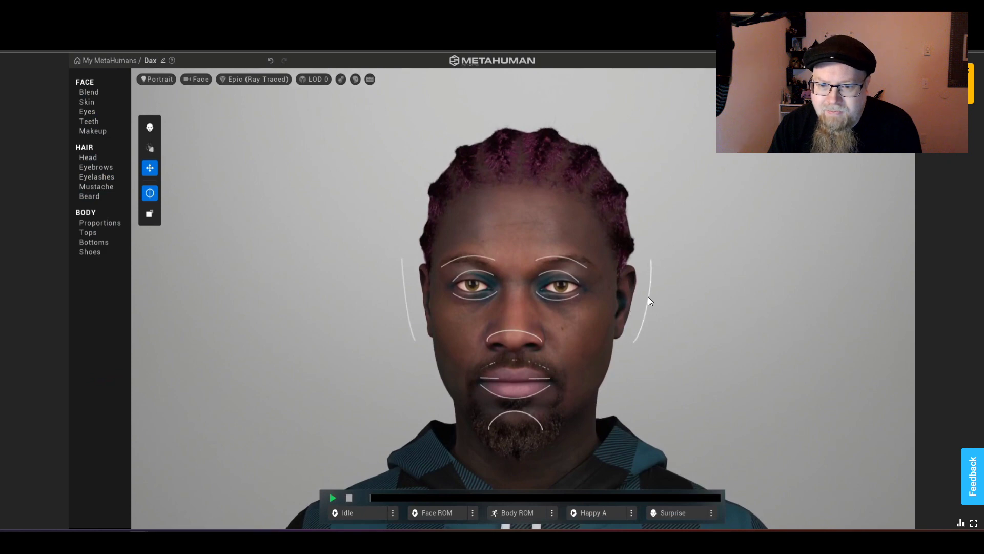
left_click_drag(648, 296, 645, 290)
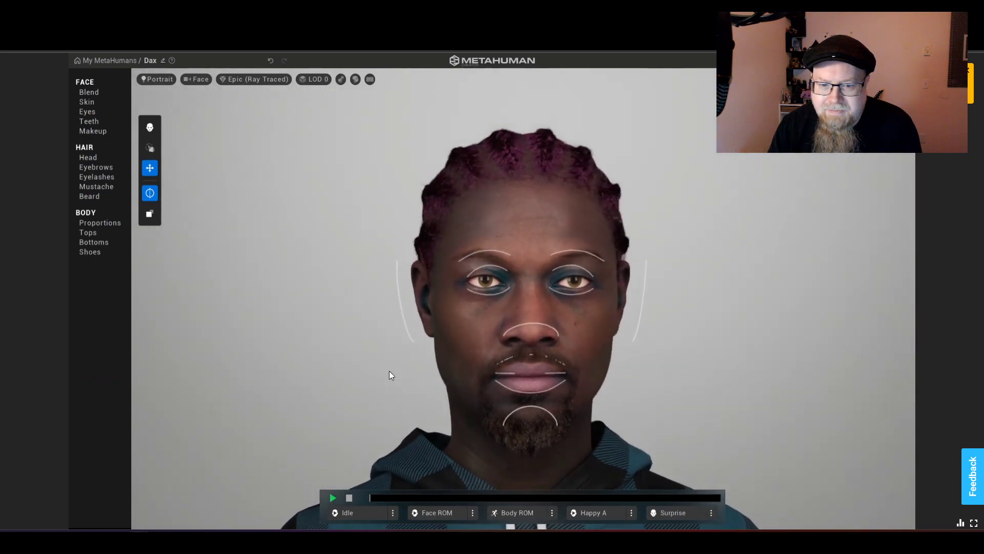
left_click(521, 329)
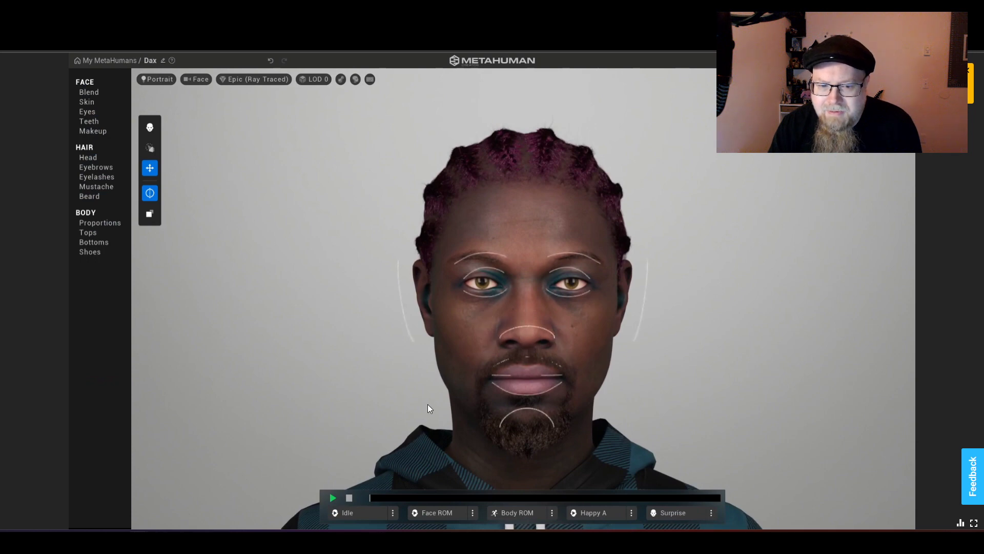
Examine the reshaped face from both sides and the front, switching to the Sculpt tool.
left_click_drag(345, 429, 652, 404)
left_click_drag(590, 398, 214, 422)
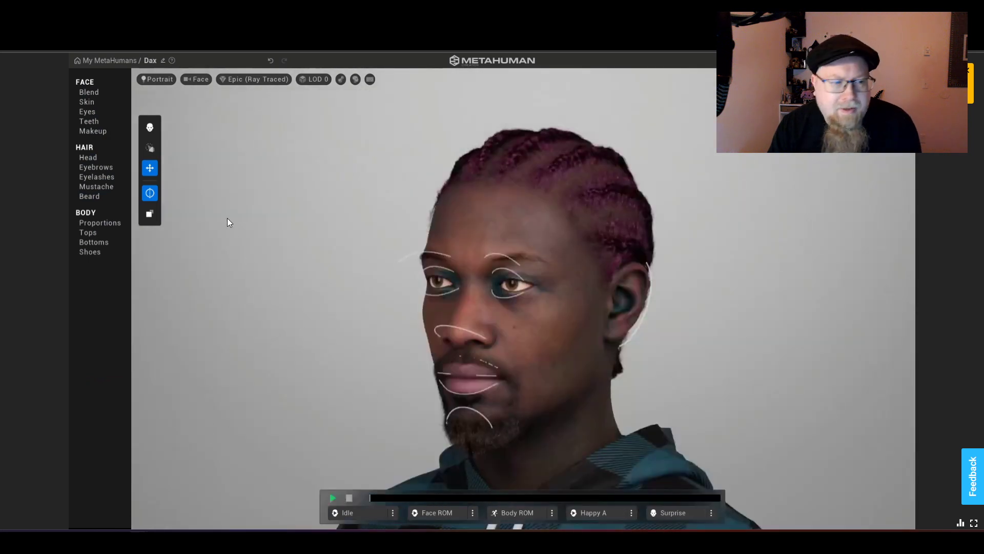
left_click(149, 148)
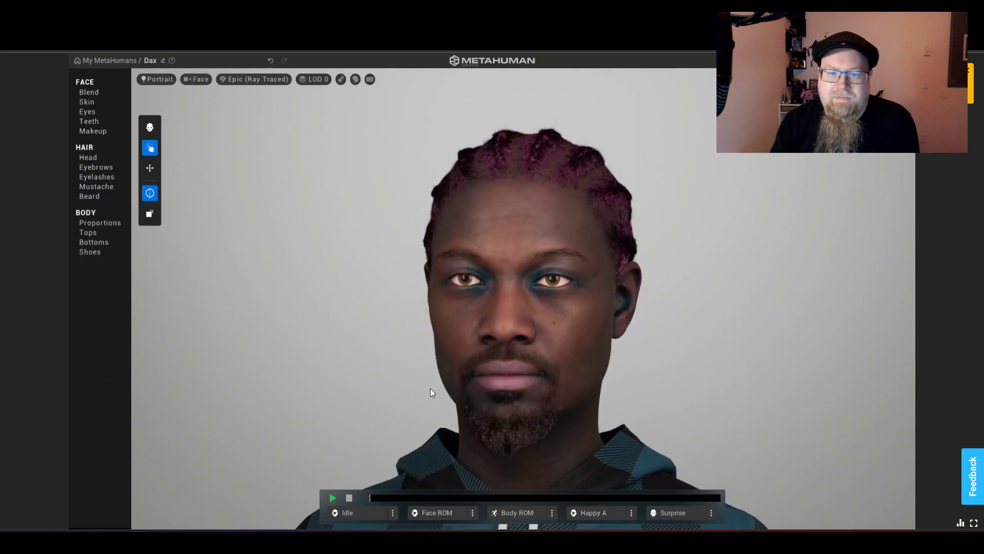
left_click_drag(382, 390, 437, 392)
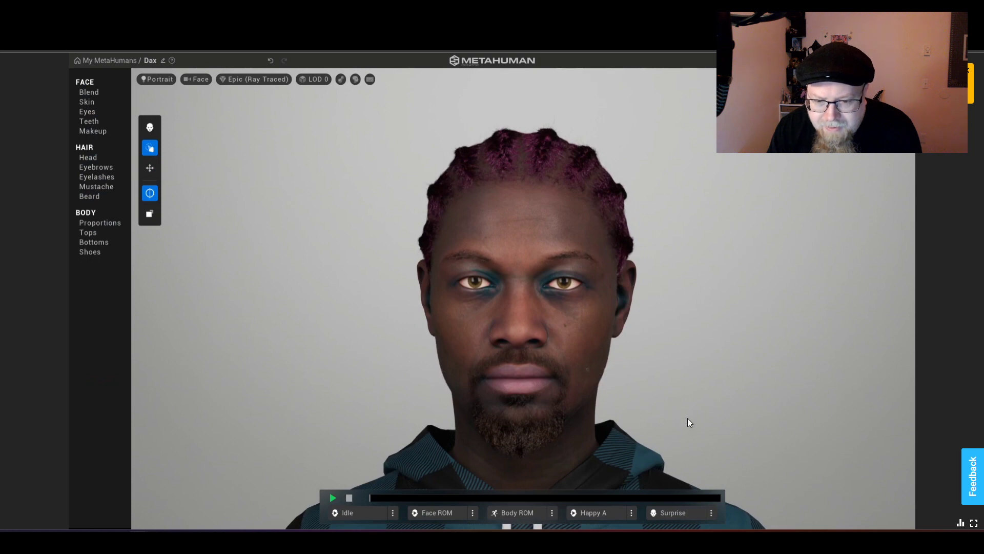
left_click_drag(687, 417, 401, 414)
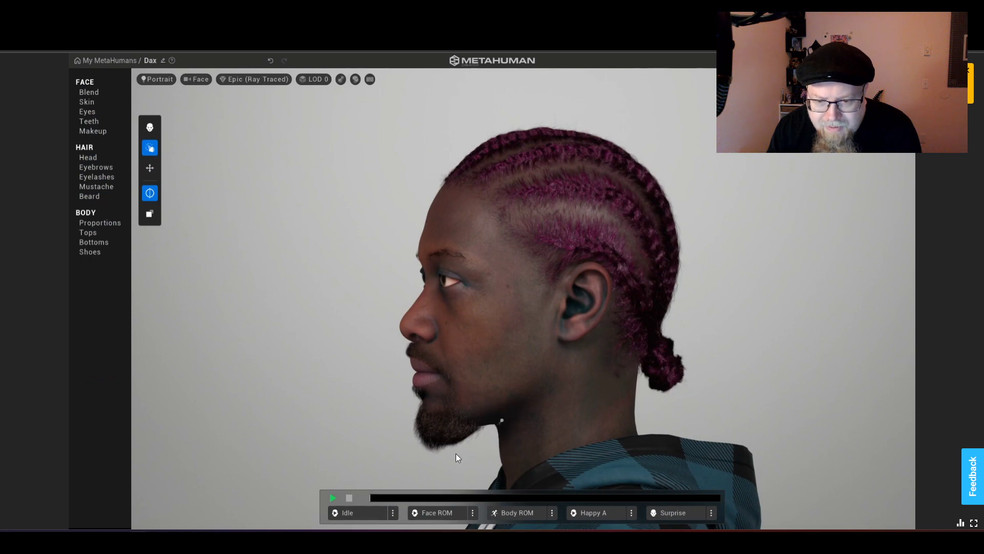
left_click_drag(375, 396, 667, 413)
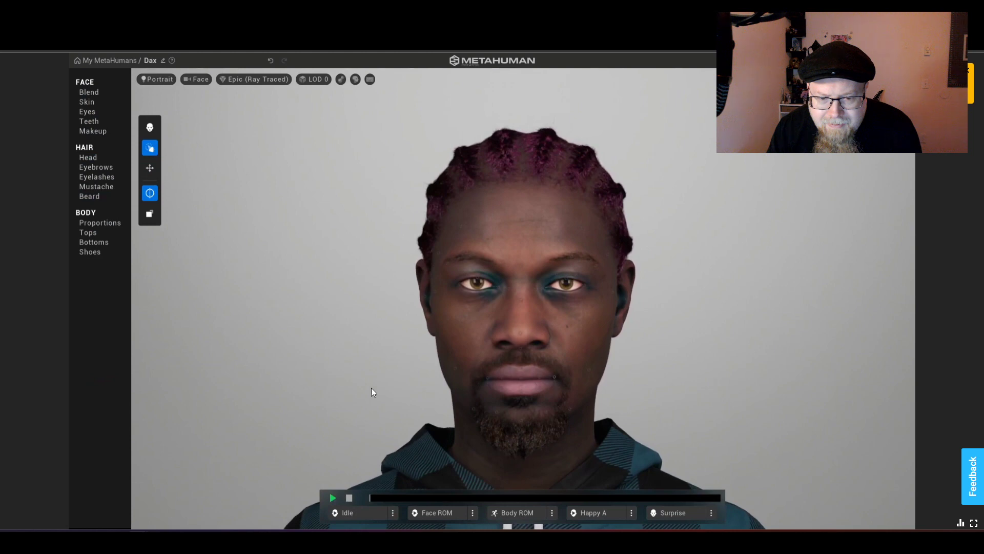
Preview the face in the Happy facial pose, and return to the neutral expression.
left_click(632, 514)
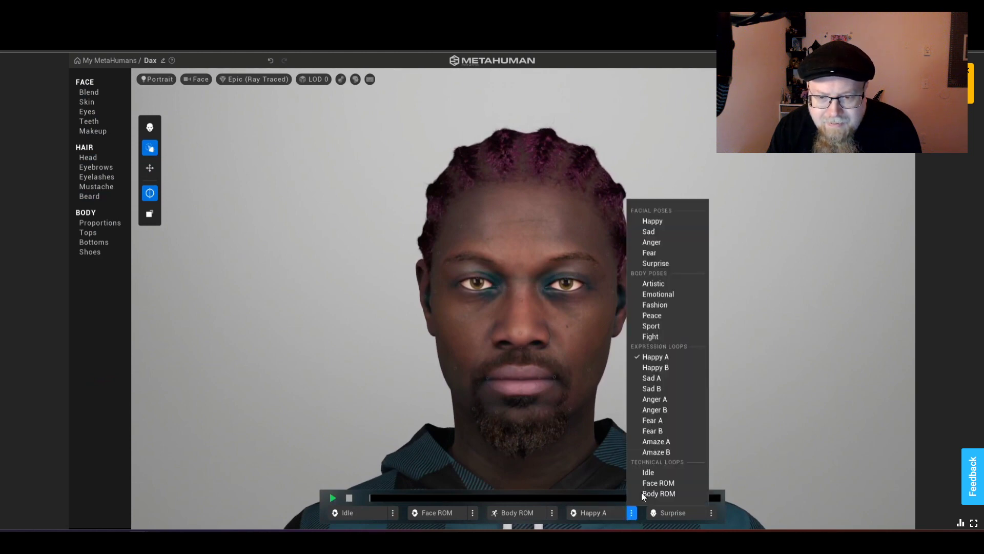
left_click(660, 221)
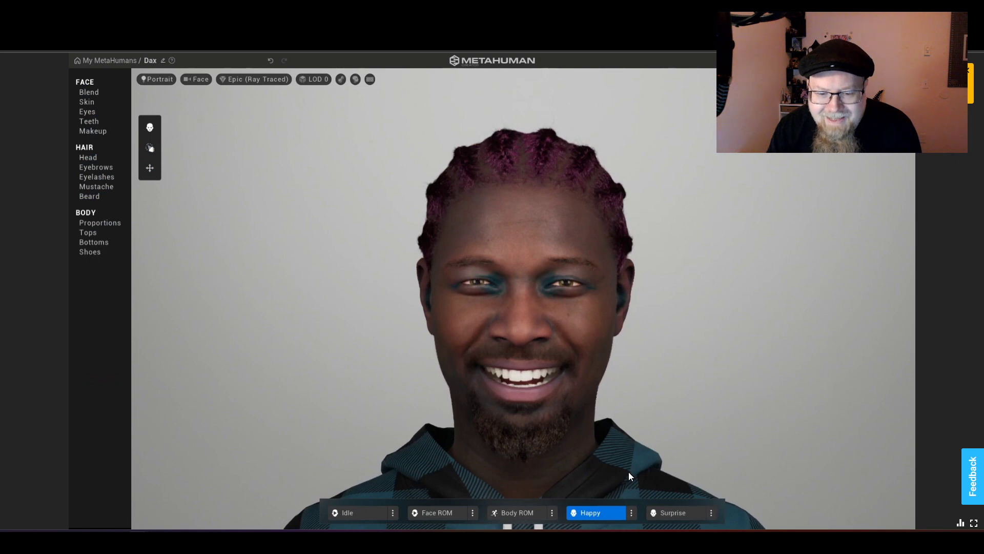
left_click(615, 515)
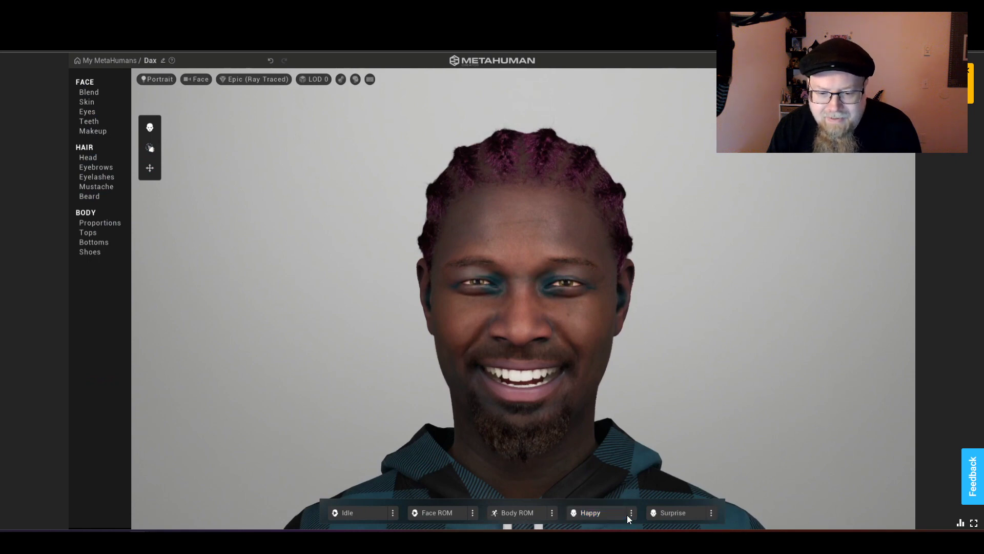
Play the Happy A expression loop, pause it and scrub ahead to examine the smiling face.
left_click(630, 513)
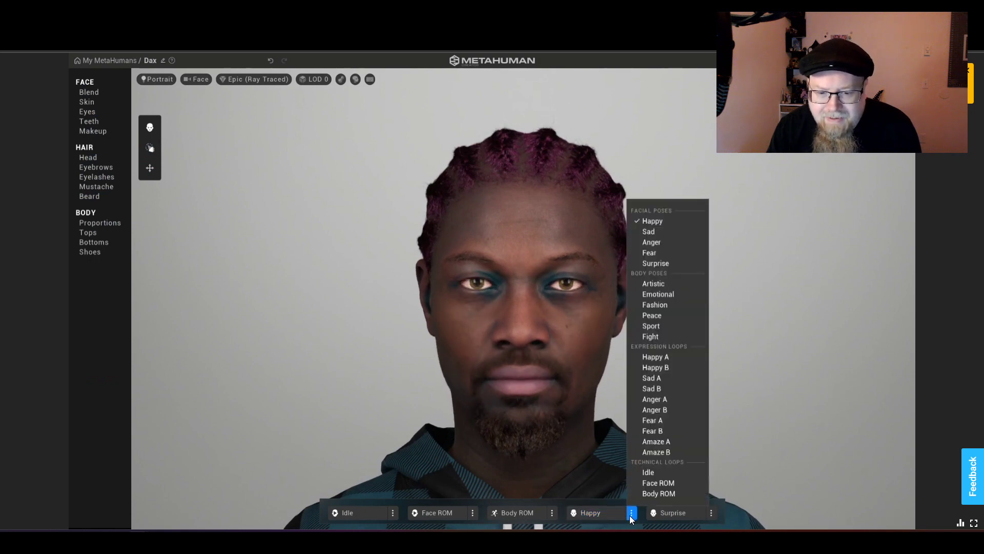
left_click(651, 357)
left_click(601, 515)
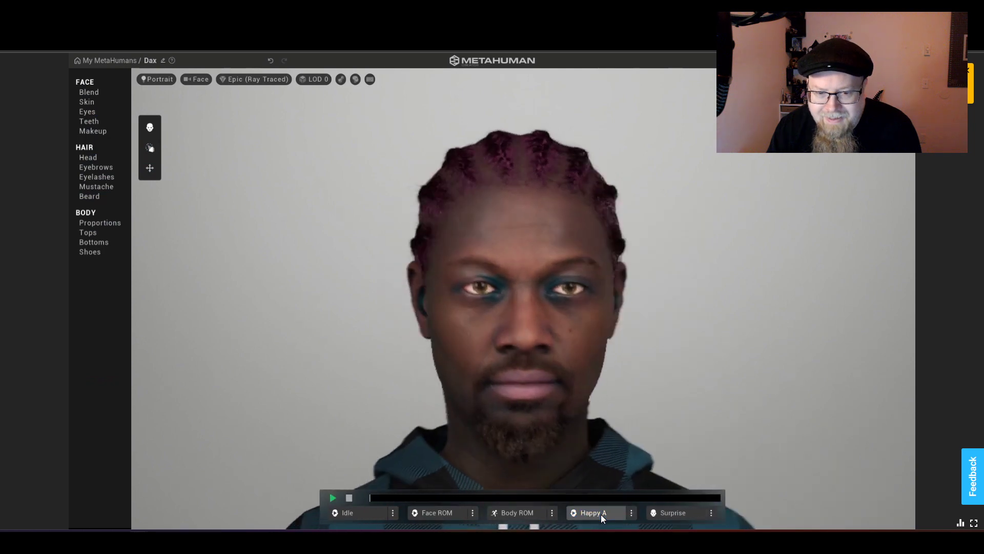
left_click(608, 515)
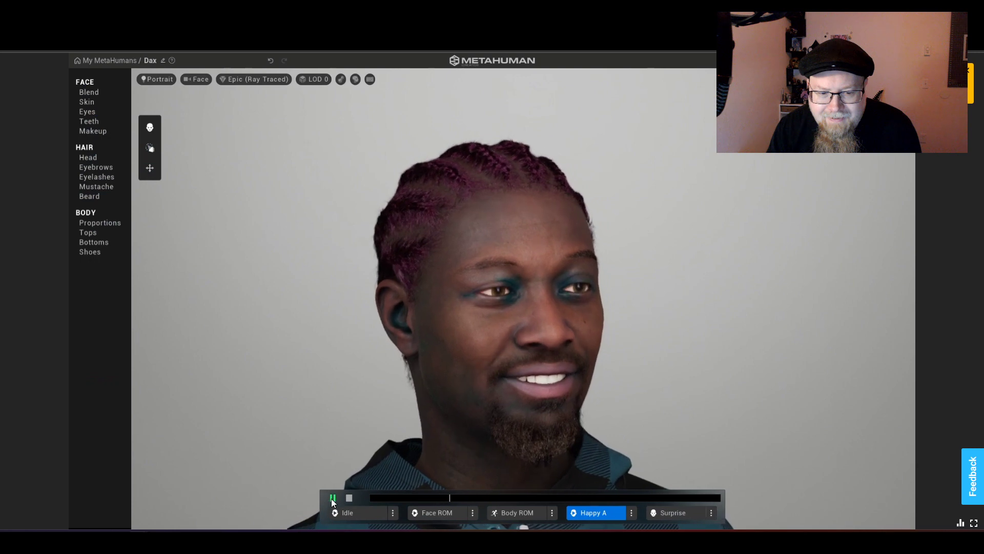
left_click(333, 497)
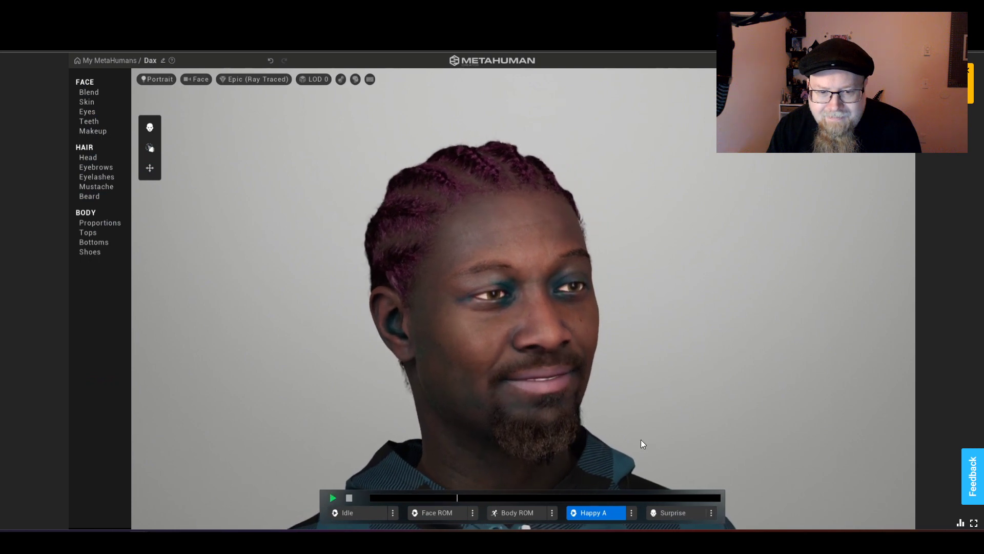
left_click_drag(641, 439, 498, 442)
left_click_drag(462, 497, 502, 495)
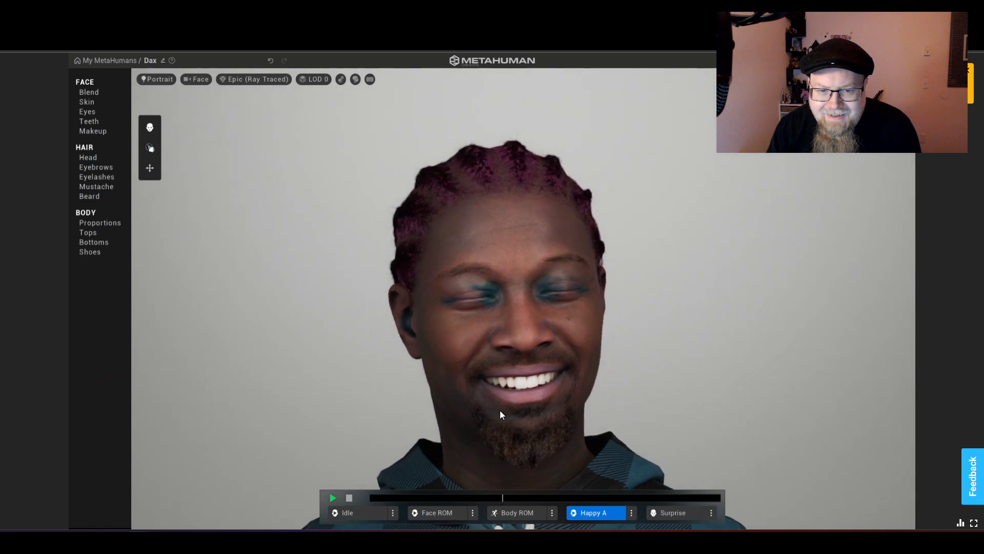
Set the skin color's V value to 0.95.
left_click(98, 104)
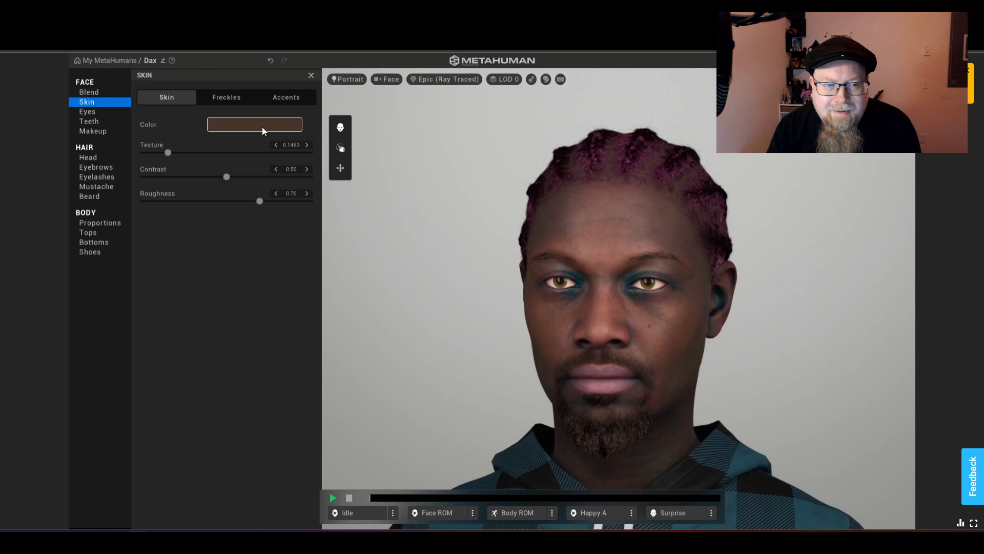
left_click(263, 127)
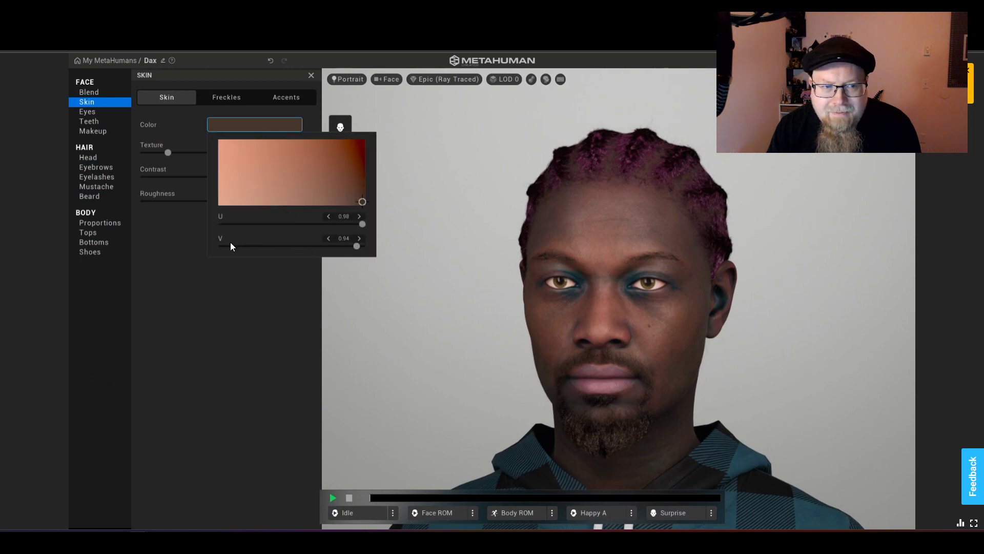
left_click(328, 239)
left_click(327, 239)
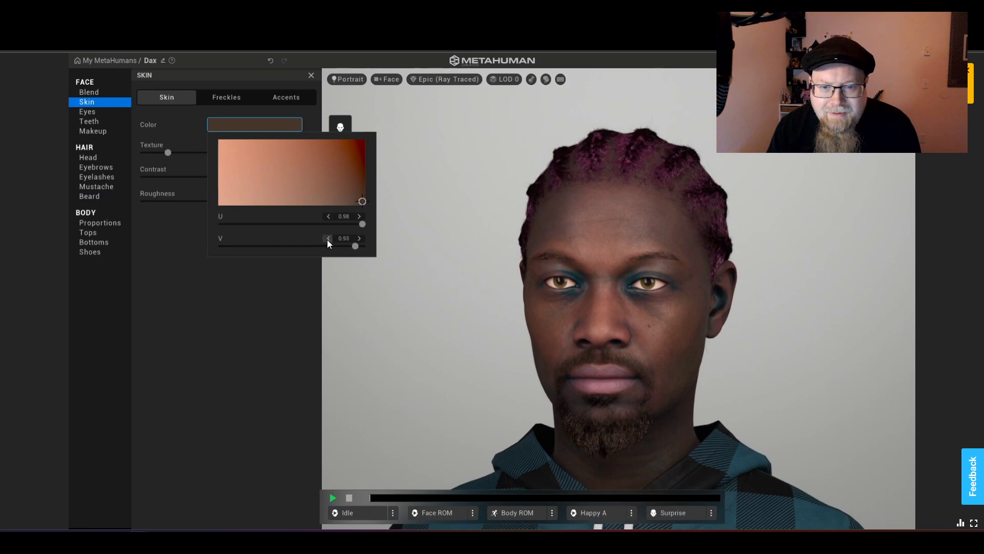
left_click(328, 240)
left_click(328, 240)
left_click(329, 240)
left_click(328, 240)
left_click(329, 240)
mouse_move(345, 251)
left_mouse_down()
mouse_move(266, 247)
mouse_move(374, 255)
mouse_move(358, 253)
left_mouse_up()
Set the skin color's U value to 0.96 and check the face from the front.
mouse_move(361, 224)
left_mouse_down()
mouse_move(220, 230)
mouse_move(352, 242)
mouse_move(380, 229)
mouse_move(381, 236)
mouse_move(359, 236)
left_mouse_up()
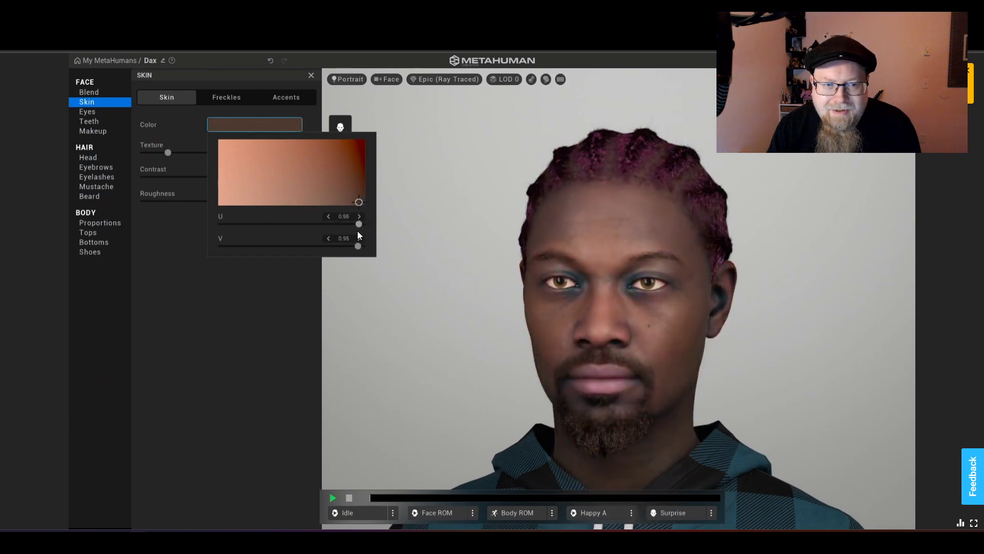
left_click(475, 332)
mouse_move(501, 367)
left_mouse_down()
mouse_move(810, 386)
mouse_move(516, 373)
left_mouse_up()
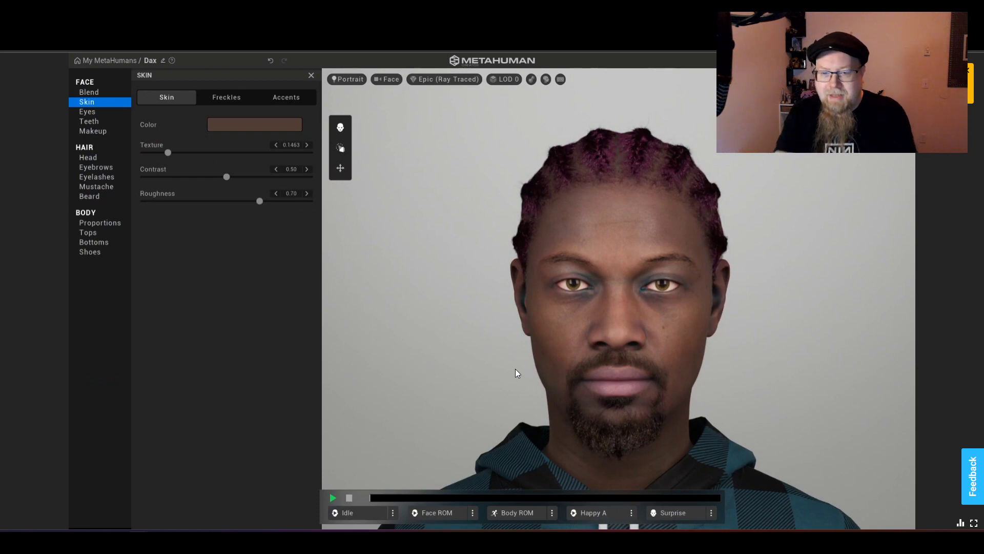
Rename the MetaHuman as Killian and close the skin settings.
double_click(150, 61)
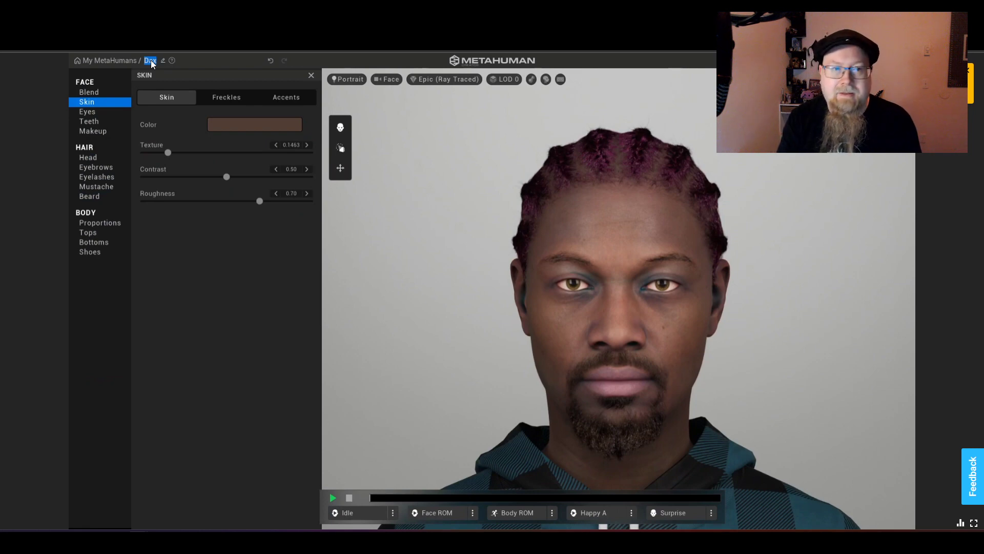
type("Killian")
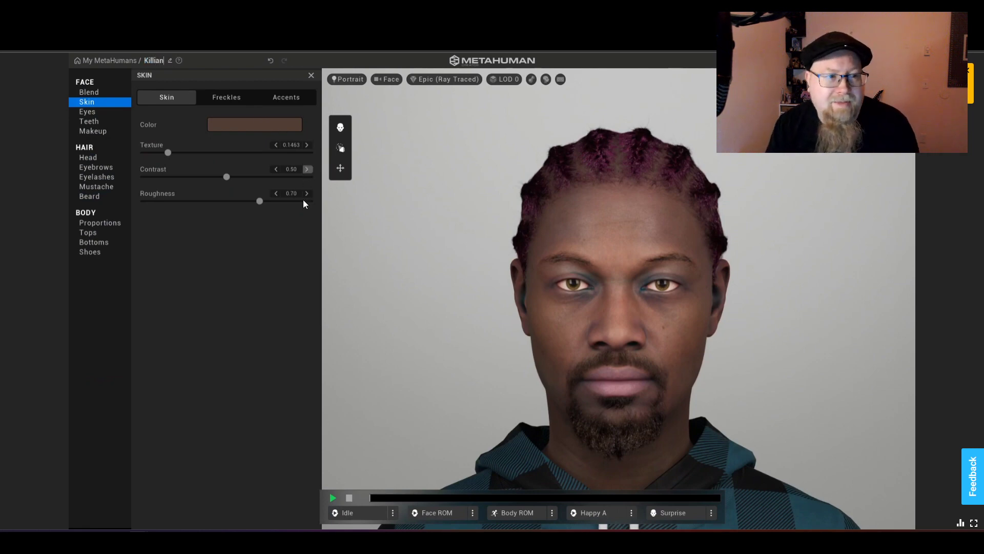
left_click(95, 103)
left_click(94, 102)
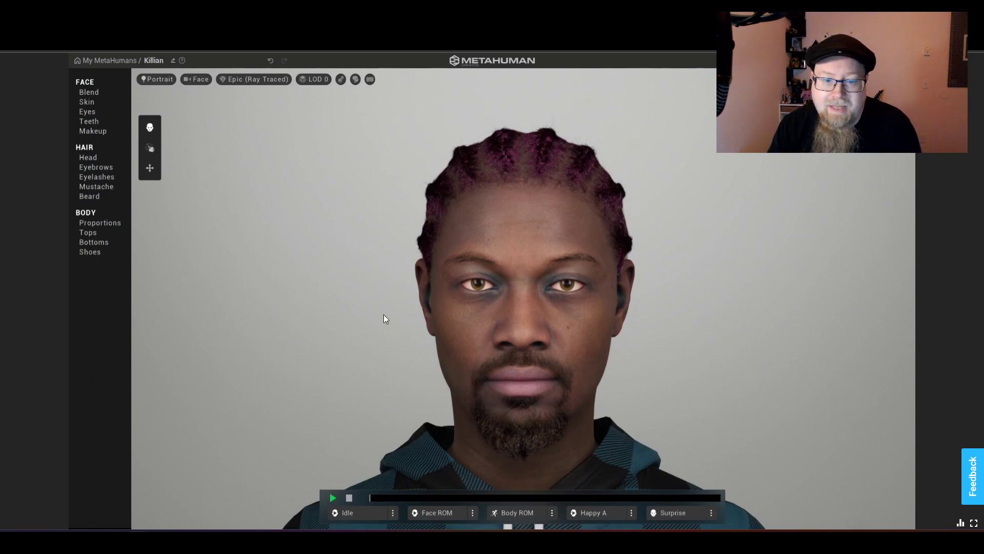
Play the Happy A and Idle animations, view the character from the side, and pause the Idle playback.
scroll(384, 315, "down", 3)
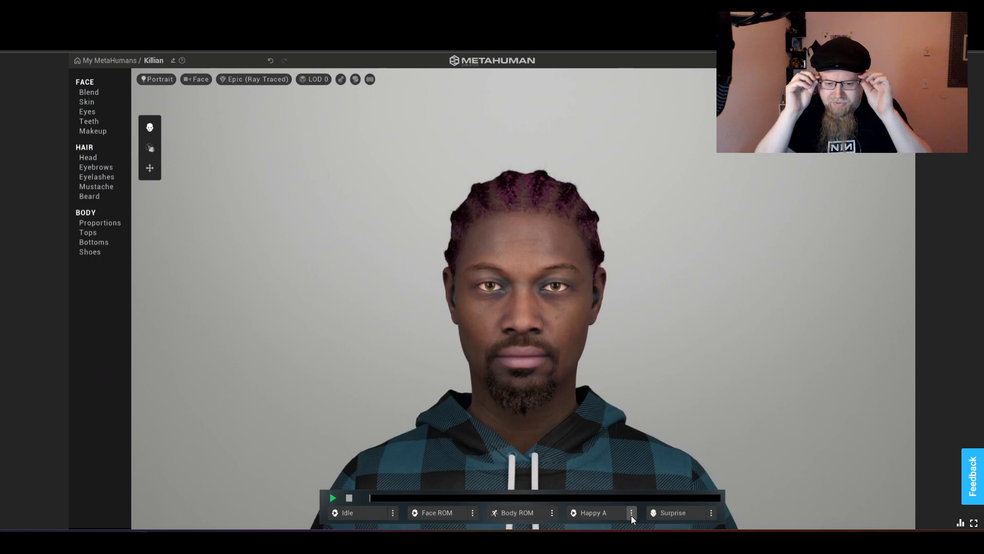
left_click(333, 500)
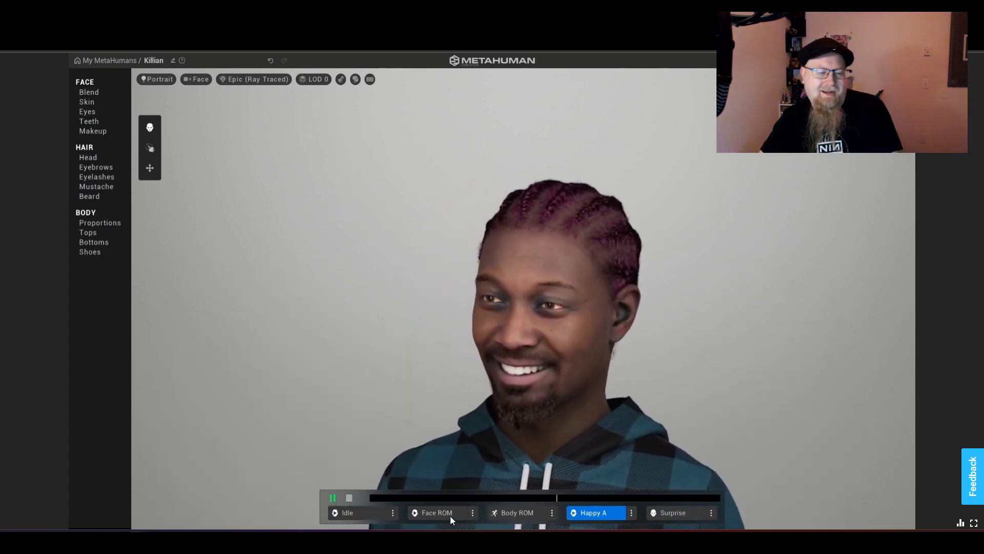
left_click(349, 514)
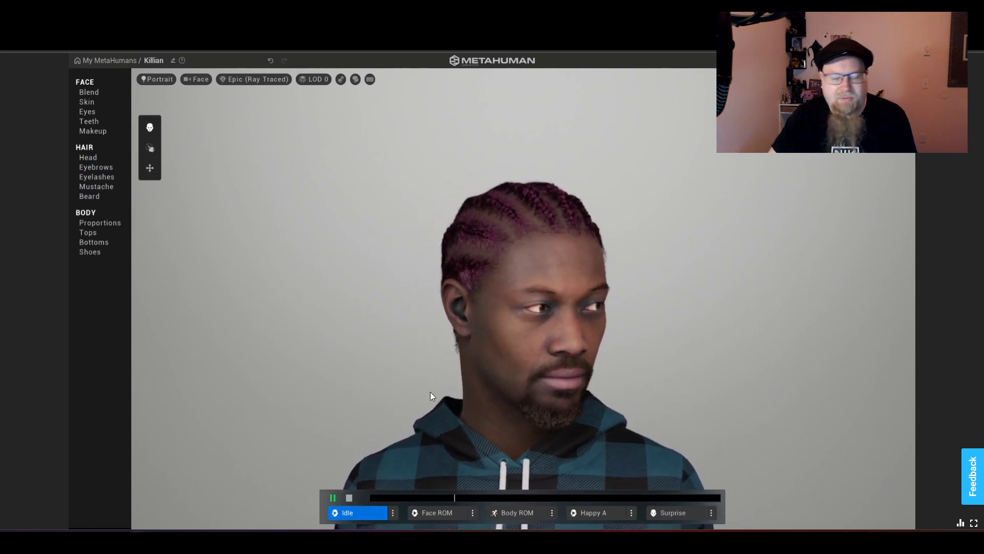
scroll(429, 392, "down", 5)
left_click_drag(463, 339, 722, 337)
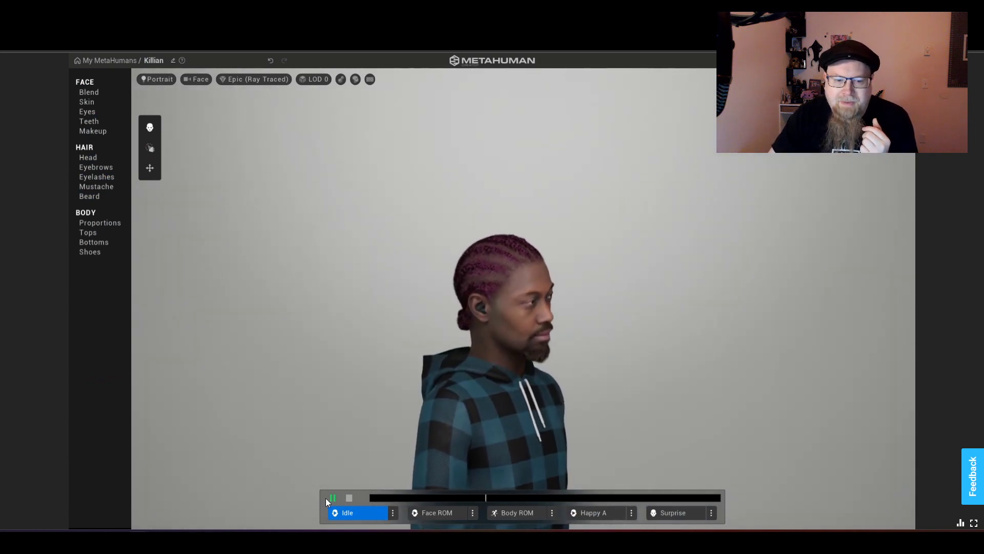
left_click(332, 498)
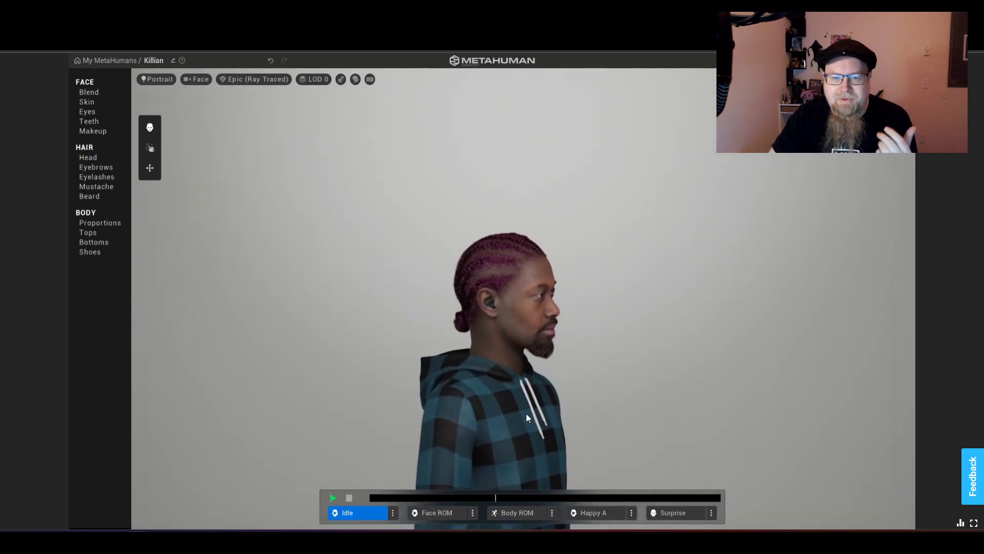
Examine the paused character's face and hair from a front three-quarter angle at closer range.
left_click_drag(526, 413, 277, 395)
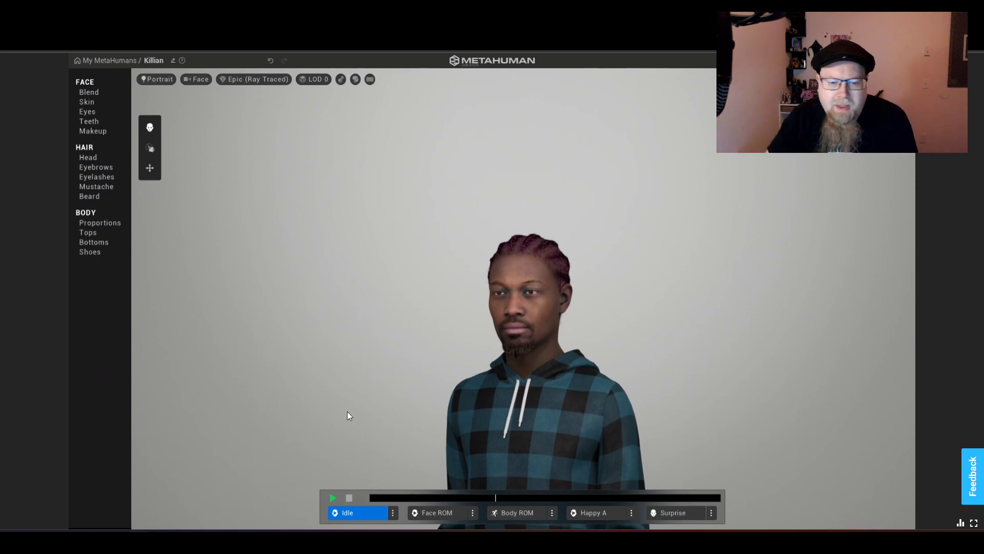
scroll(564, 394, "up", 5)
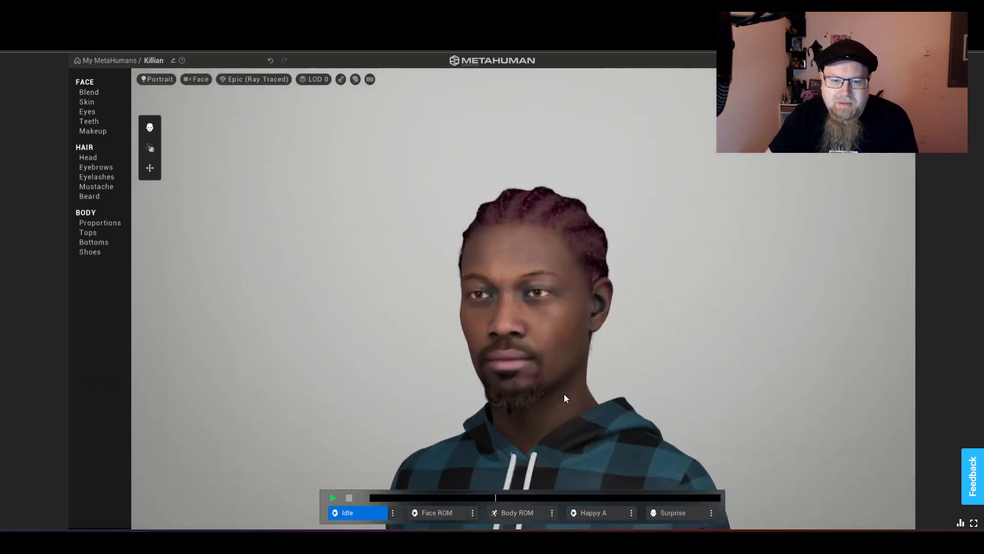
scroll(625, 462, "down", 1)
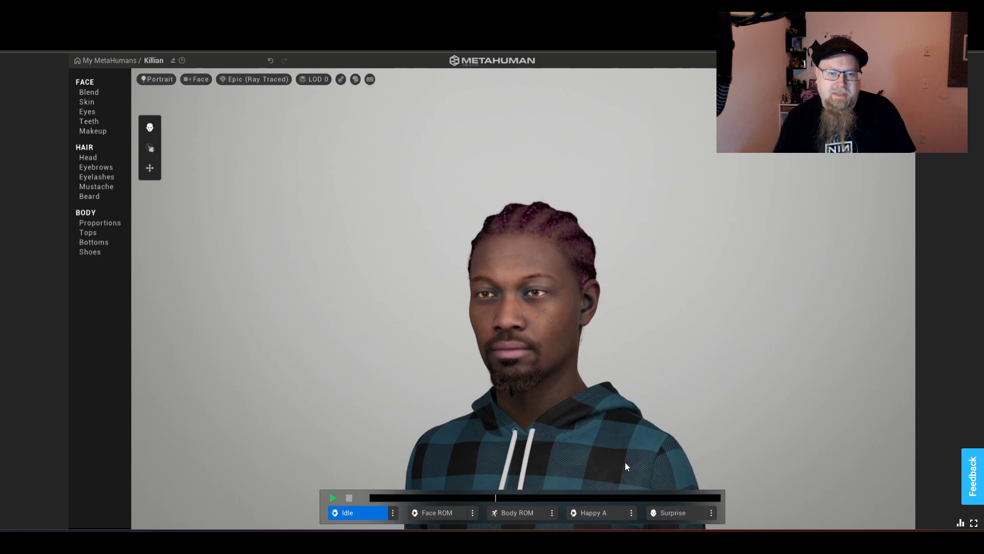
left_click(392, 513)
left_click(392, 513)
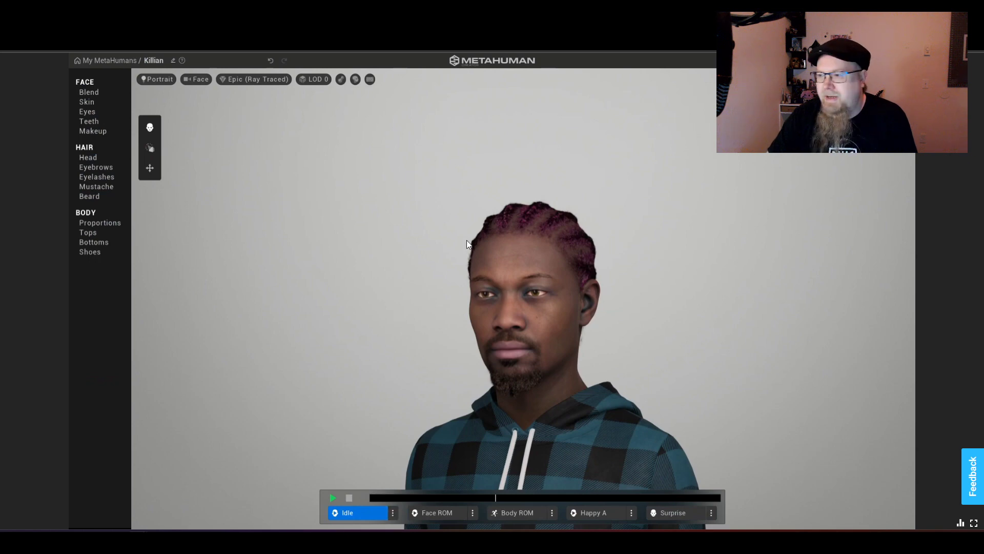
left_click(156, 78)
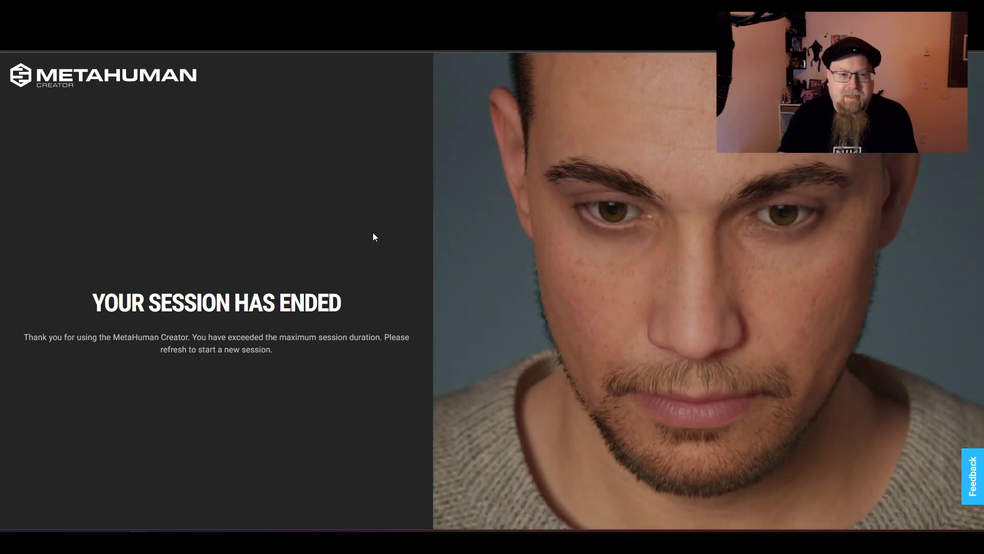
Start a new session in the latest MetaHuman Creator, reopen Killian for editing and hide the hotkey reference.
key("F5")
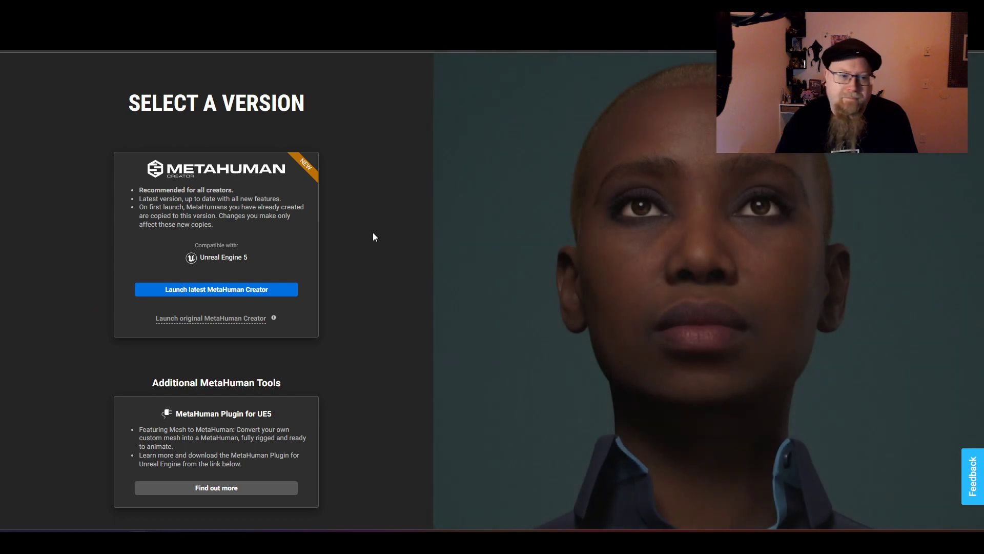
left_click(268, 292)
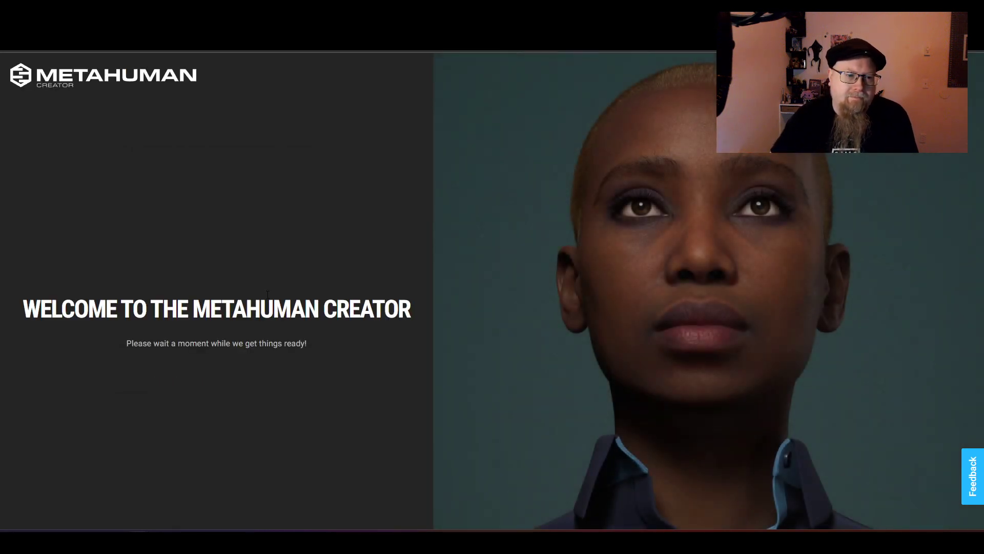
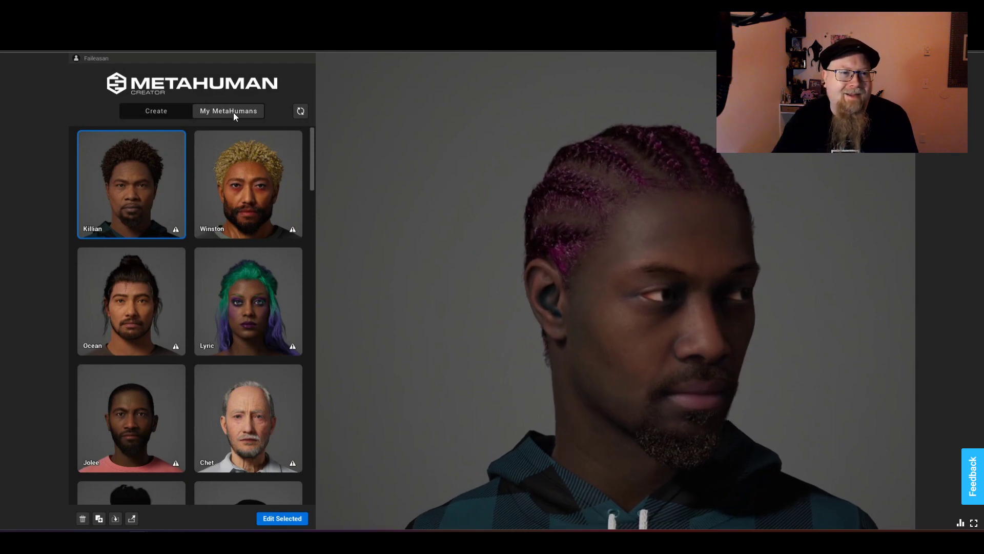
left_click(287, 517)
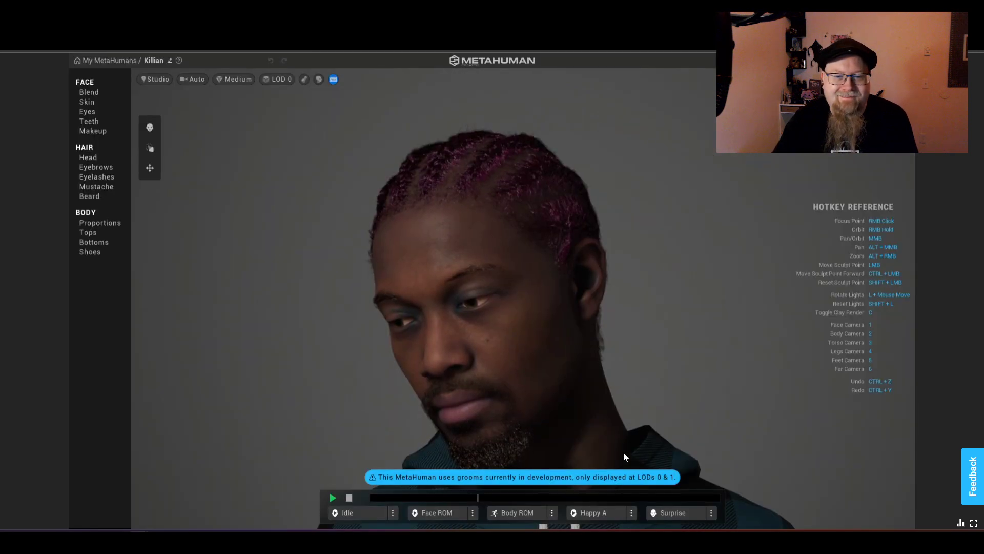
left_click(334, 79)
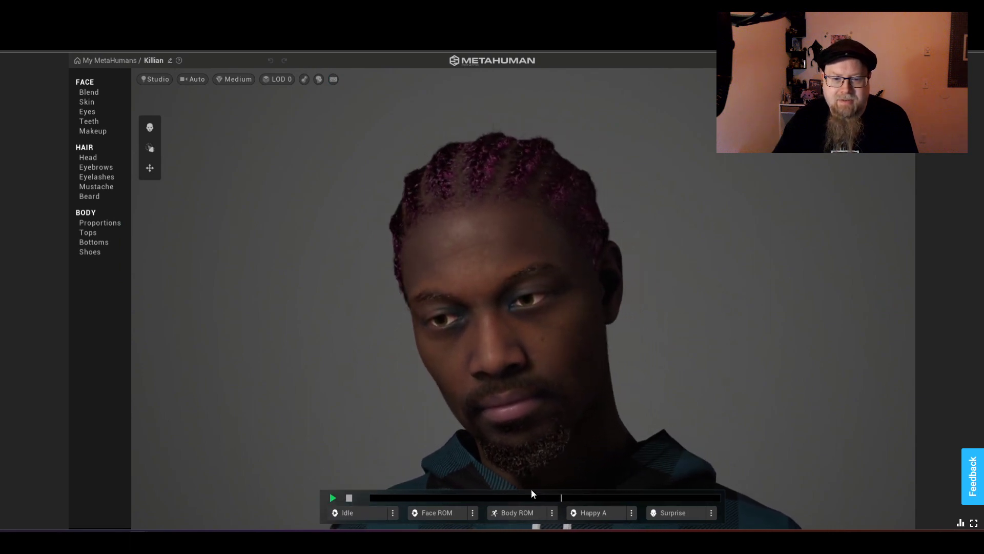
Scrub the Idle animation to an earlier frame and examine the head and shoulders from an angle.
scroll(573, 426, "down", 2)
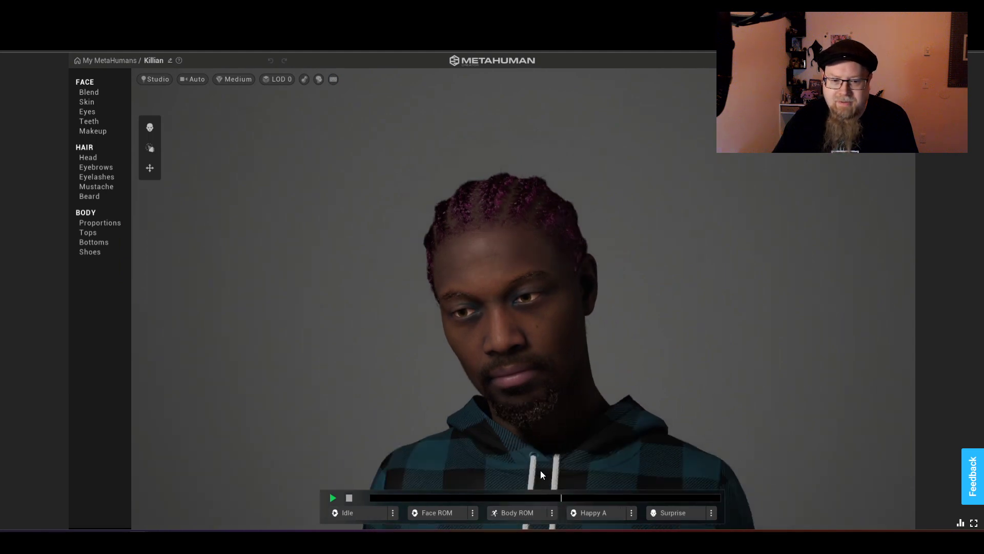
left_click_drag(561, 494, 486, 503)
left_click_drag(669, 460, 561, 460)
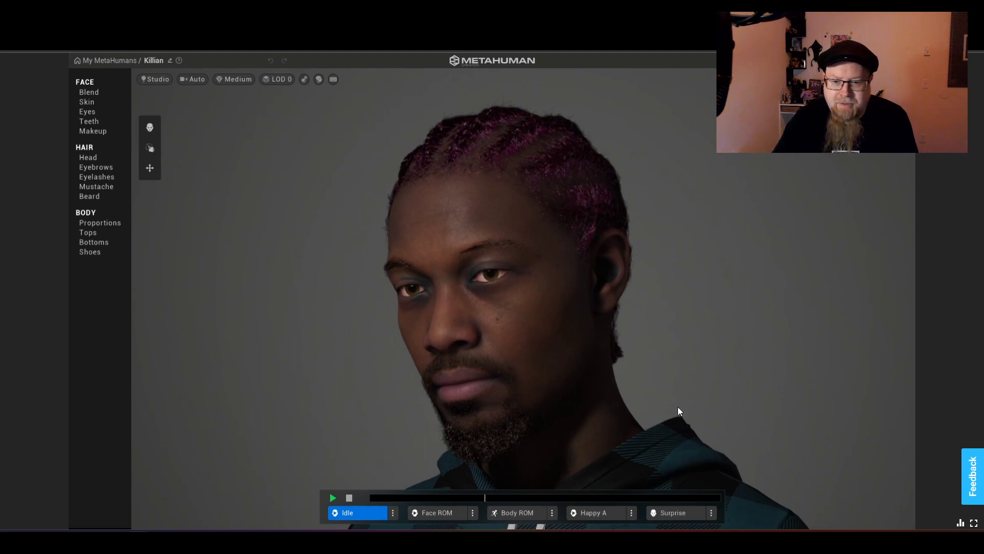
scroll(678, 407, "down", 3)
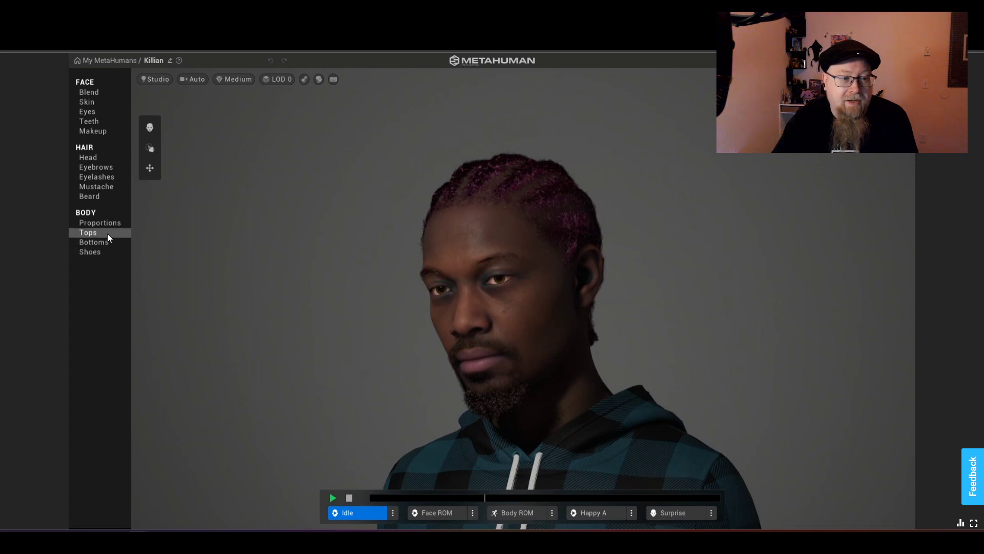
Remove the plaid pattern from both the primary and secondary fabric of the hoodie.
left_click(106, 232)
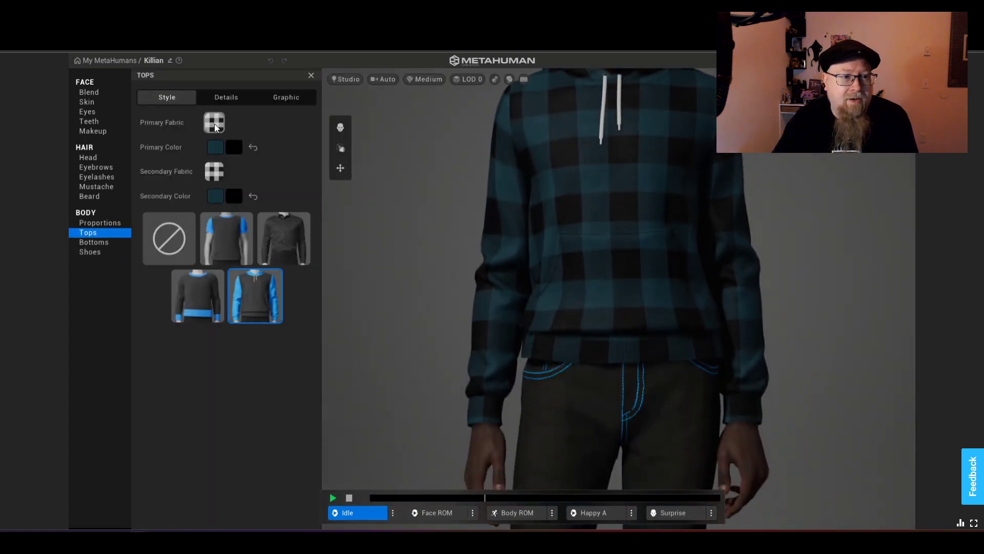
left_click(214, 122)
left_click(252, 170)
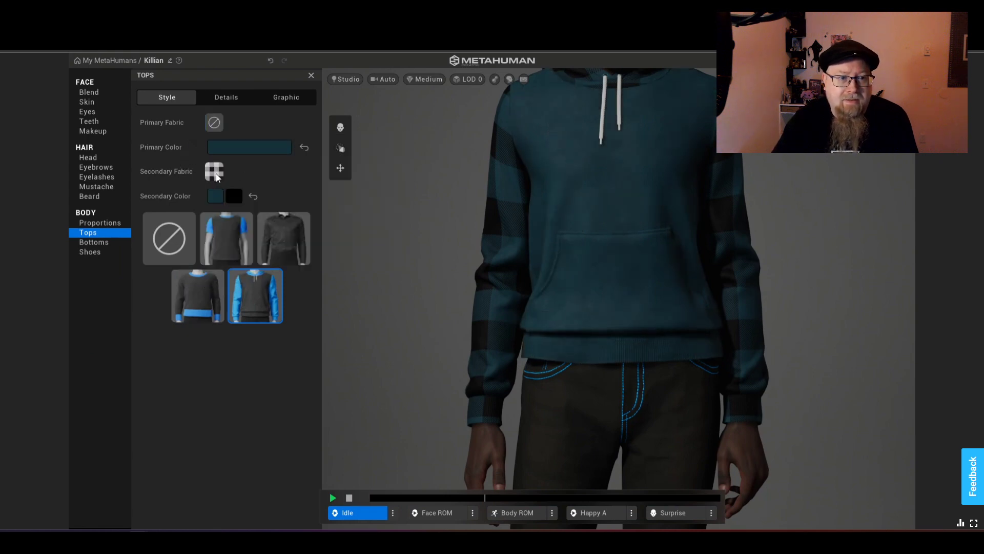
left_click(217, 177)
left_click(251, 208)
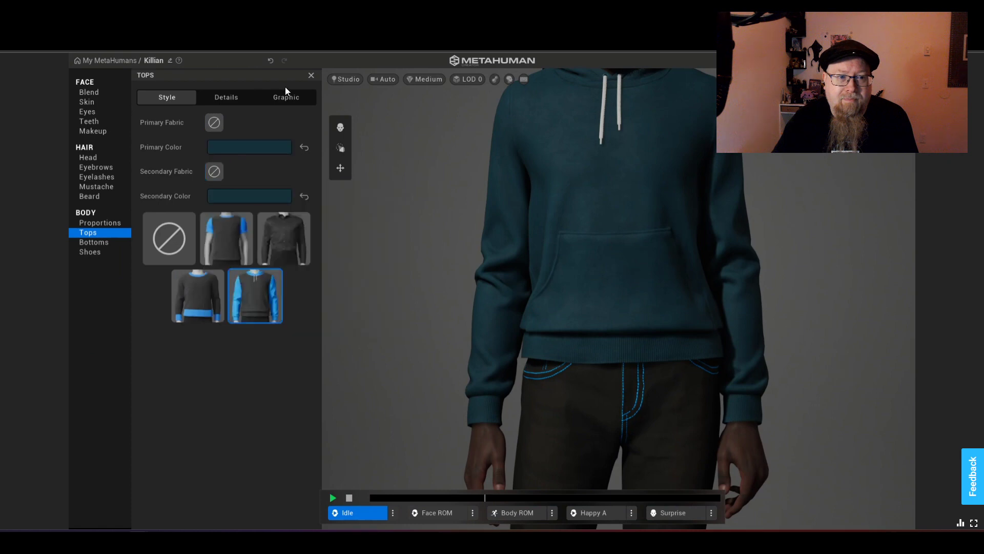
Set the hoodie's primary and secondary colors to black by lowering each color's Value to 0.
left_click(266, 148)
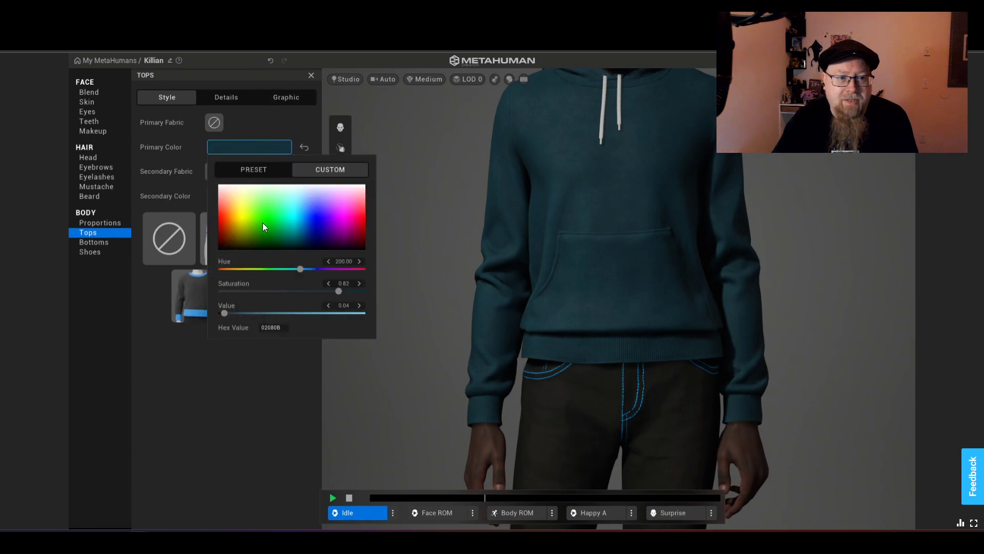
left_click_drag(224, 313, 217, 313)
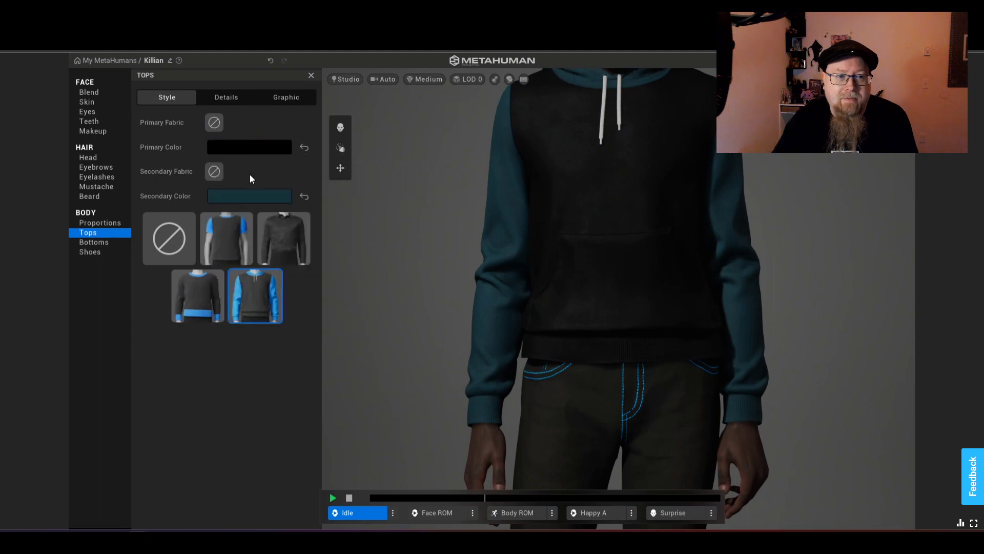
left_click(242, 198)
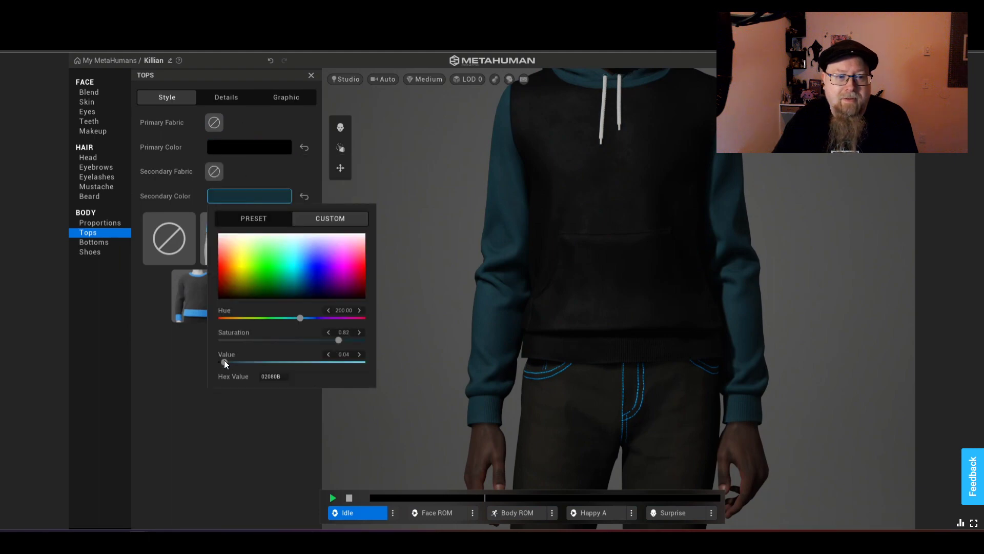
left_click_drag(224, 362, 190, 362)
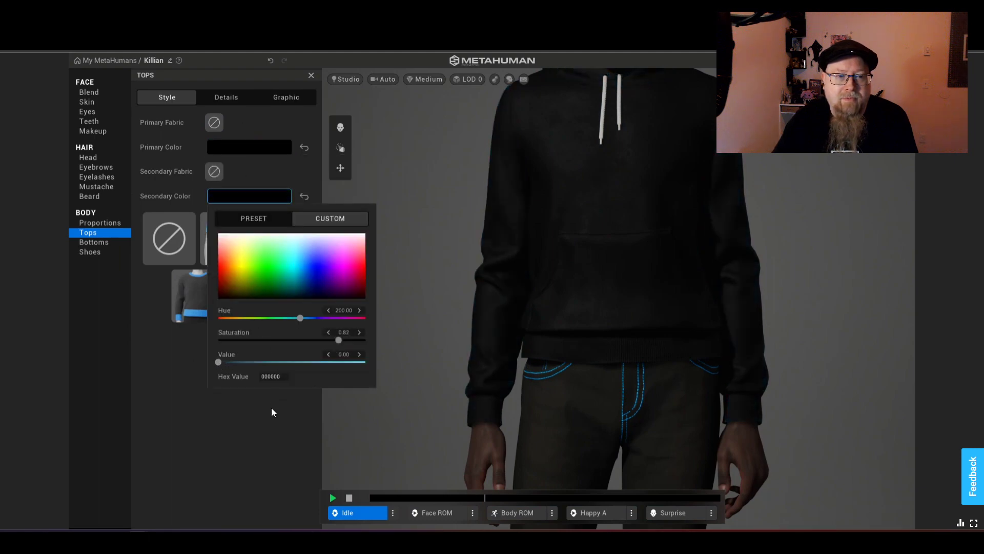
Apply the white standing dog silhouette graphic to the front of the hoodie.
left_click(241, 97)
left_click(297, 103)
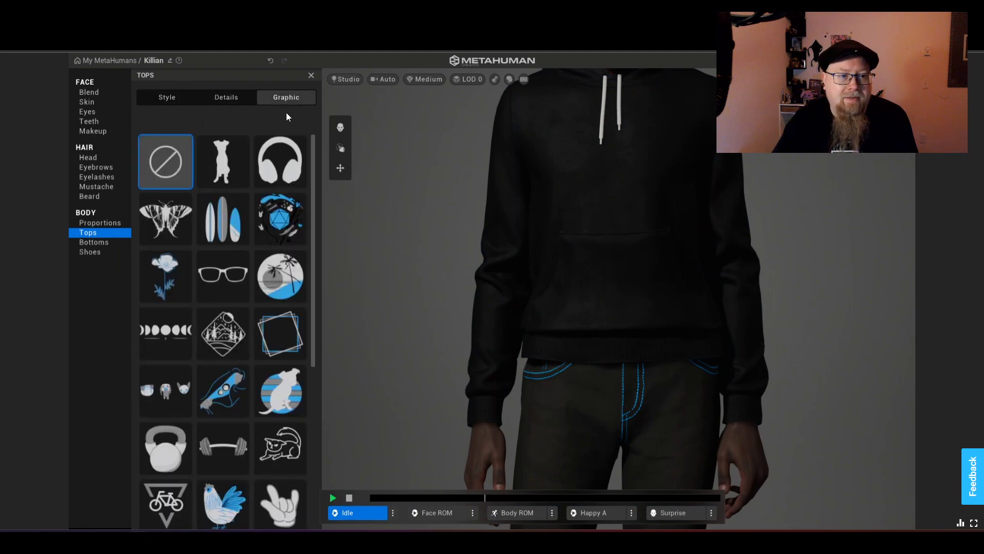
left_click(227, 167)
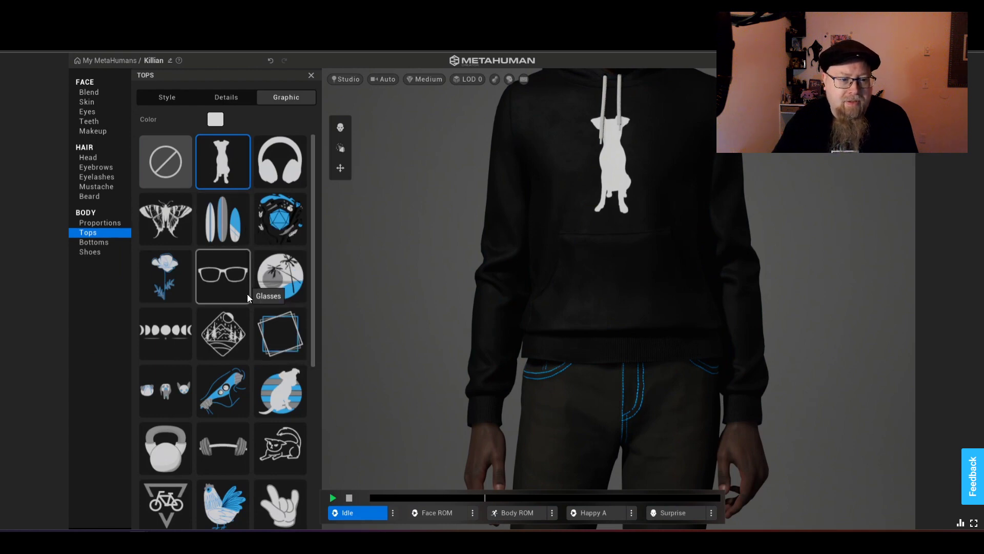
Look through the available hoodie graphics, from the animals and objects to the flag designs, for an alternative to the dog silhouette.
scroll(252, 341, "down", 5)
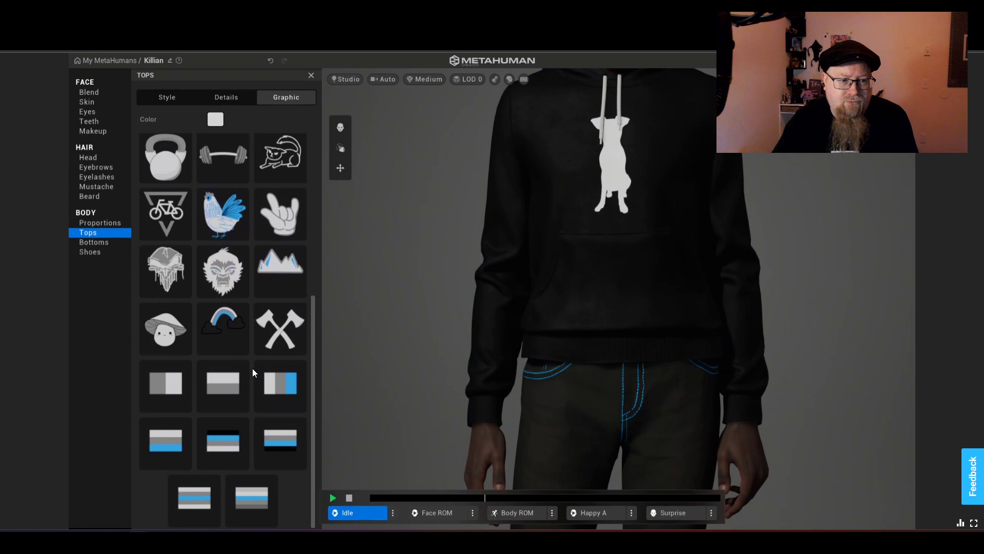
scroll(235, 348, "up", 2)
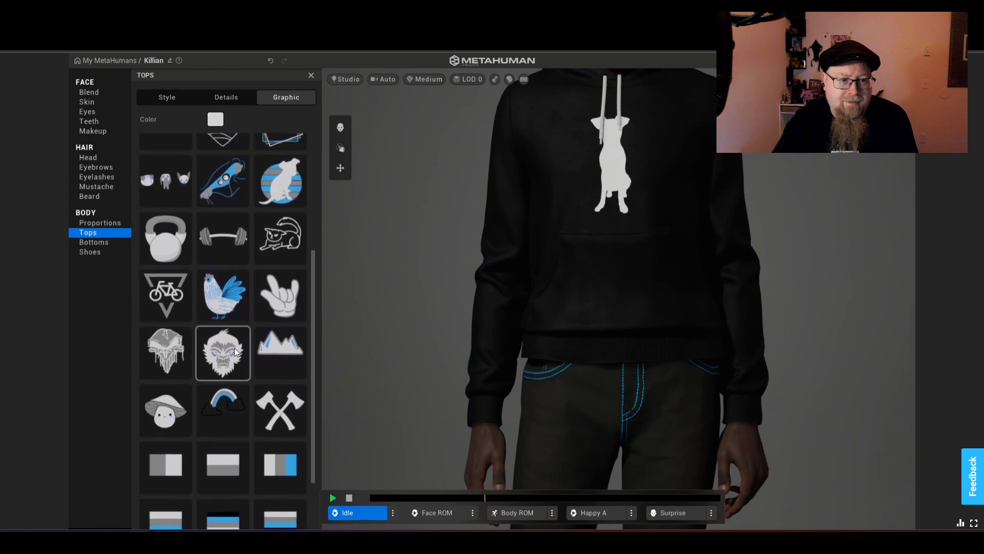
scroll(235, 347, "up", 2)
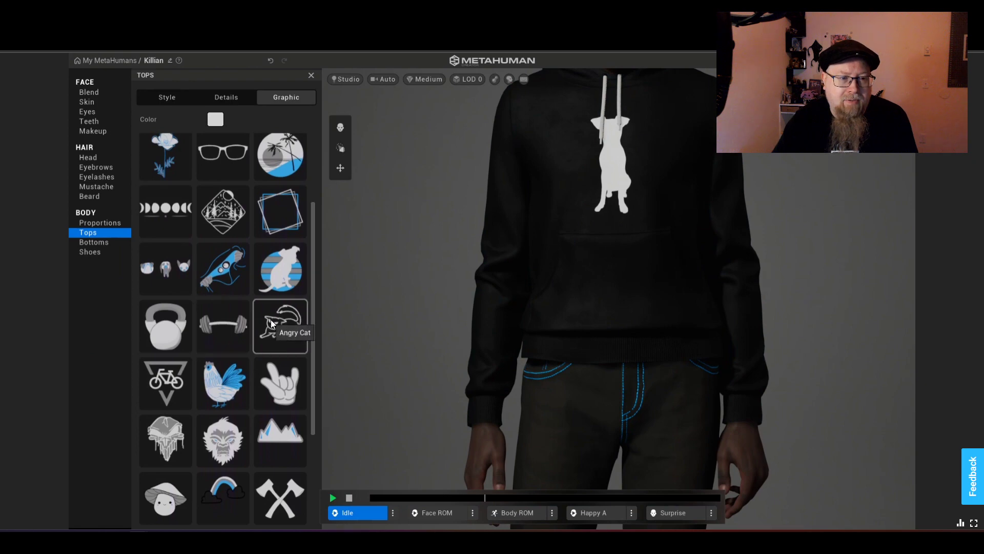
scroll(270, 319, "up", 1)
scroll(268, 357, "up", 2)
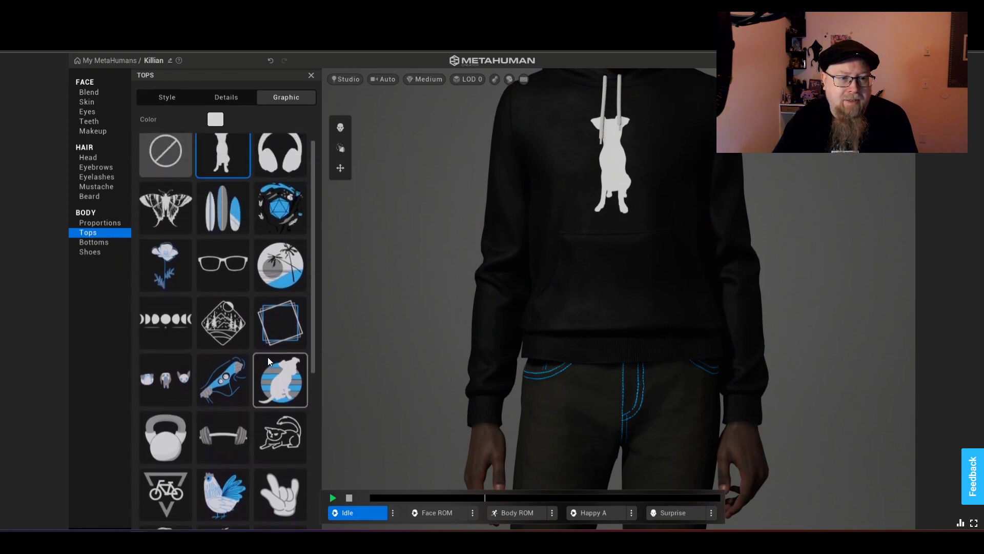
scroll(268, 357, "down", 2)
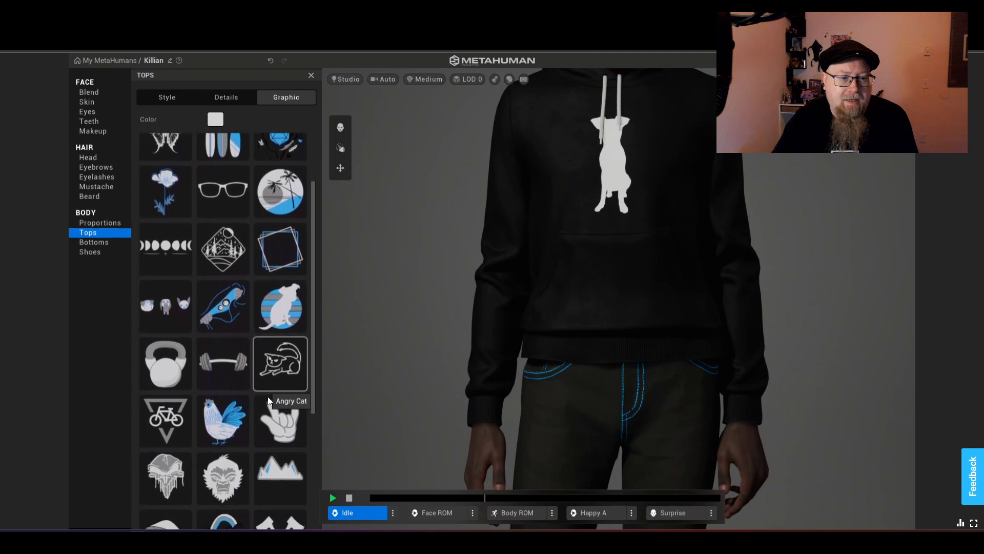
scroll(276, 365, "down", 2)
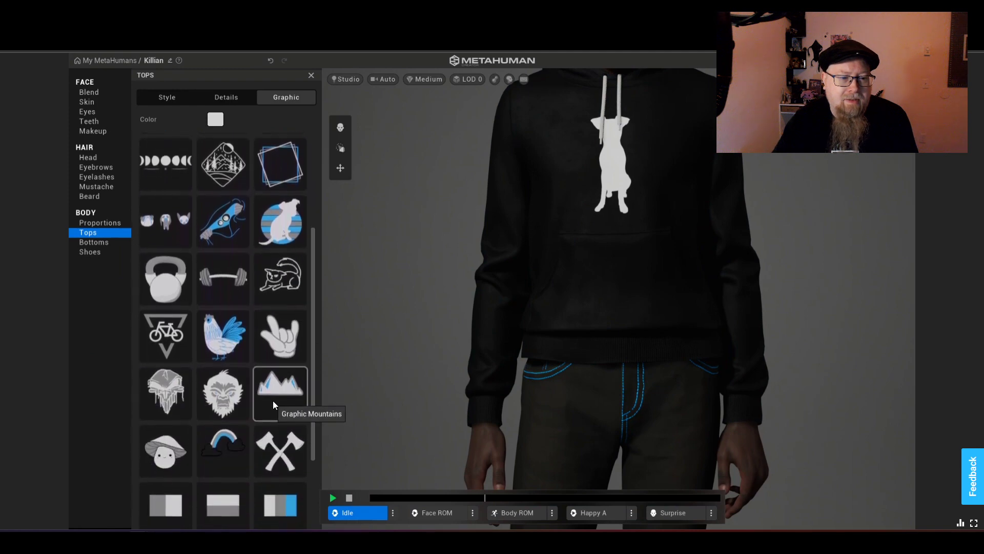
scroll(273, 405, "down", 2)
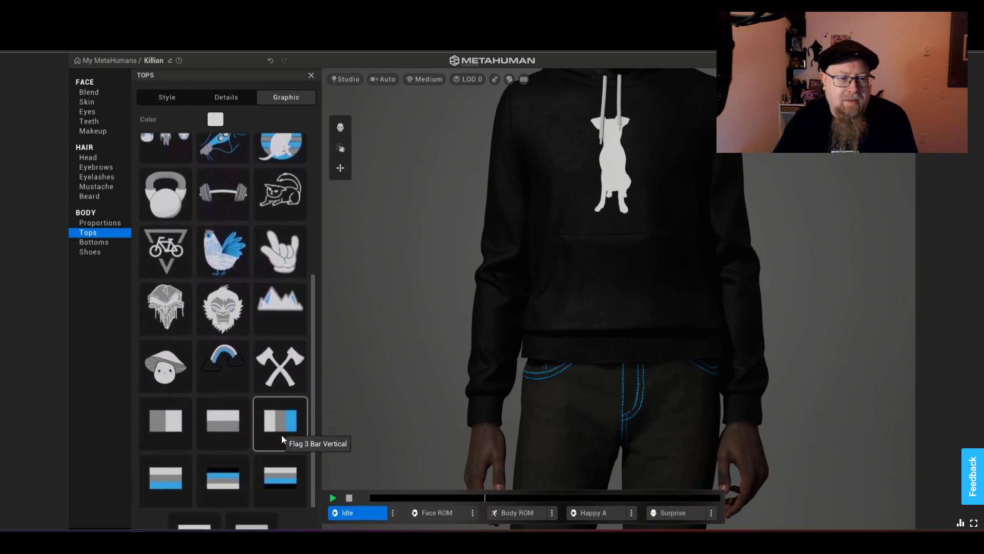
scroll(214, 321, "down", 1)
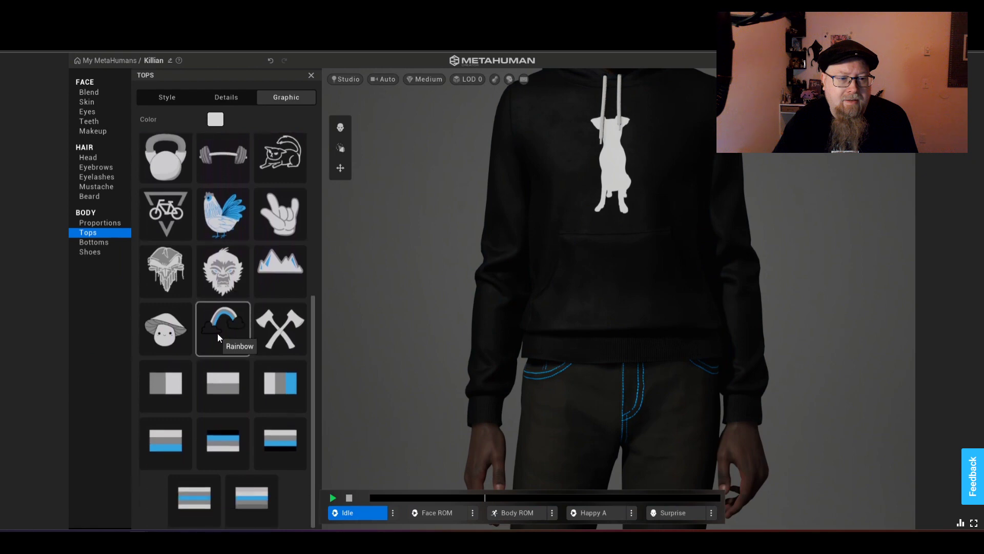
scroll(217, 333, "up", 1)
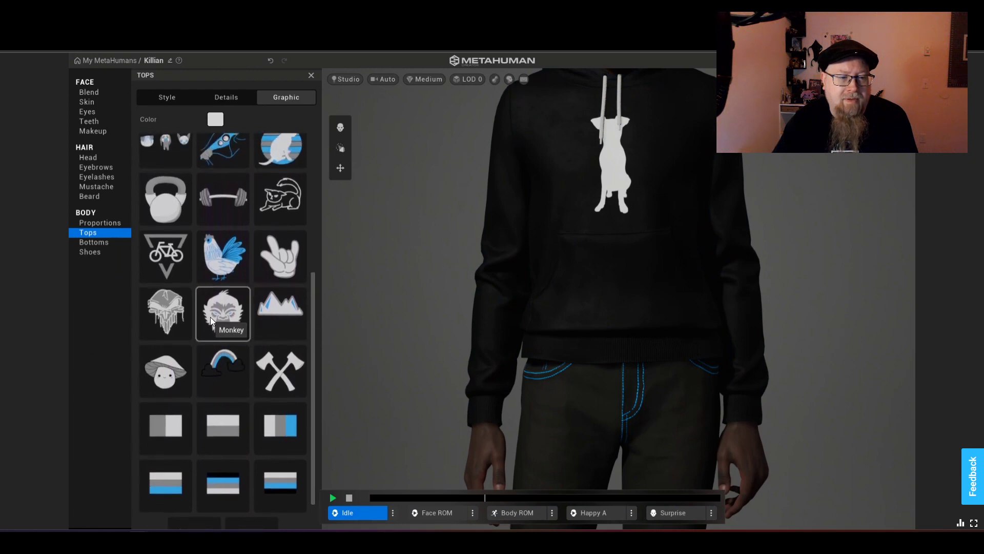
scroll(177, 284, "up", 2)
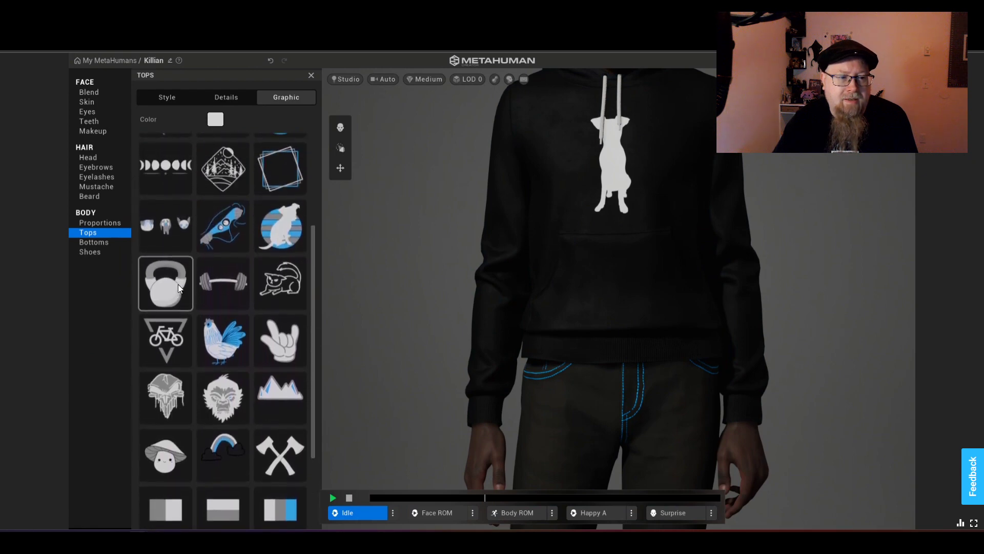
Try the three dog faces graphic on the hoodie, and replace it with the Rotated Squares graphic.
scroll(178, 282, "up", 1)
left_click(179, 280)
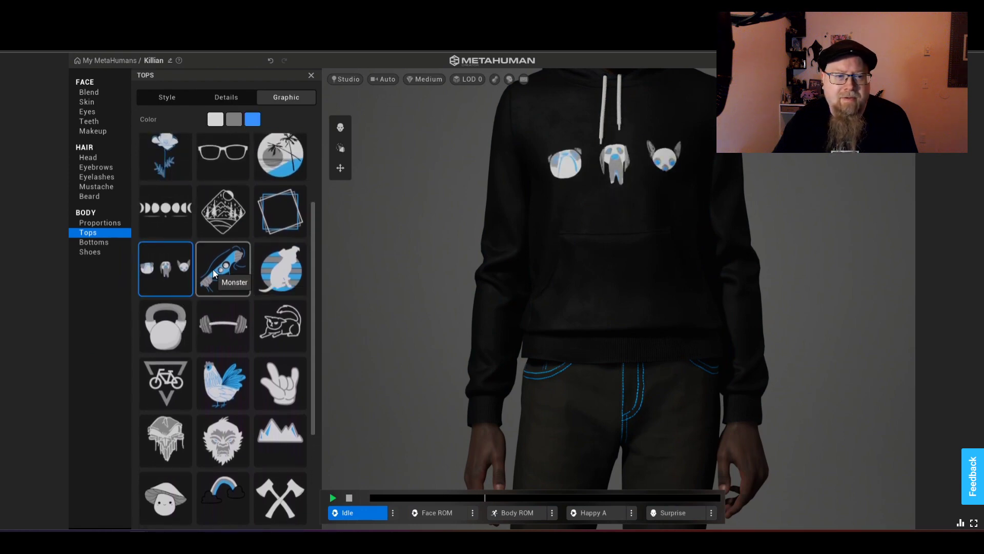
left_click(270, 229)
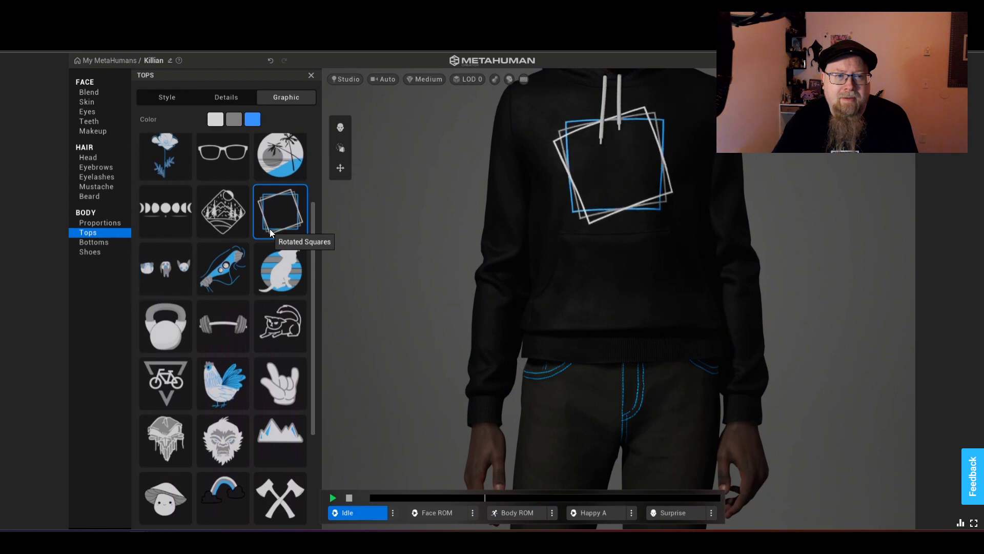
Change the graphic's blue color to dark red with Hue 0, Saturation 1.00 and Value 0.35.
left_click(252, 119)
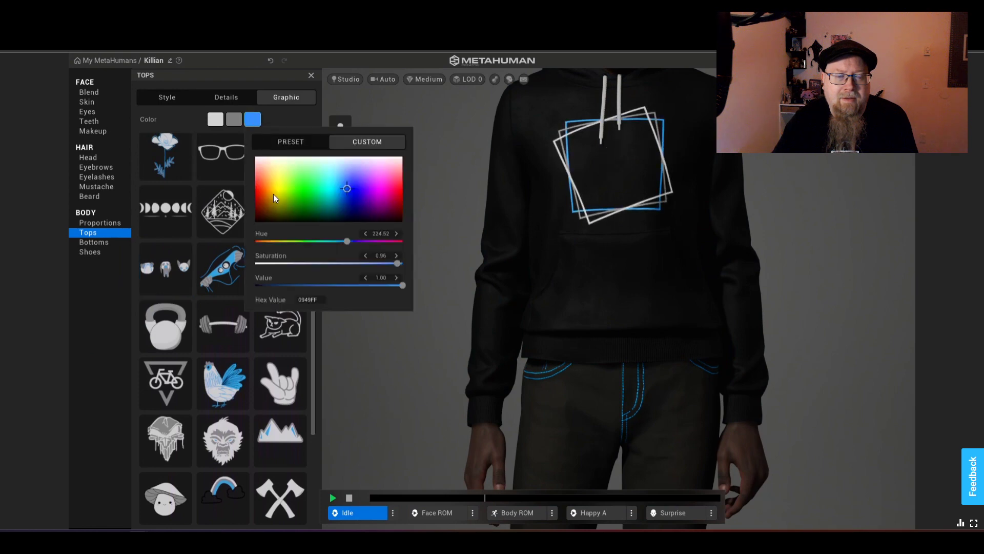
left_click_drag(272, 195, 251, 211)
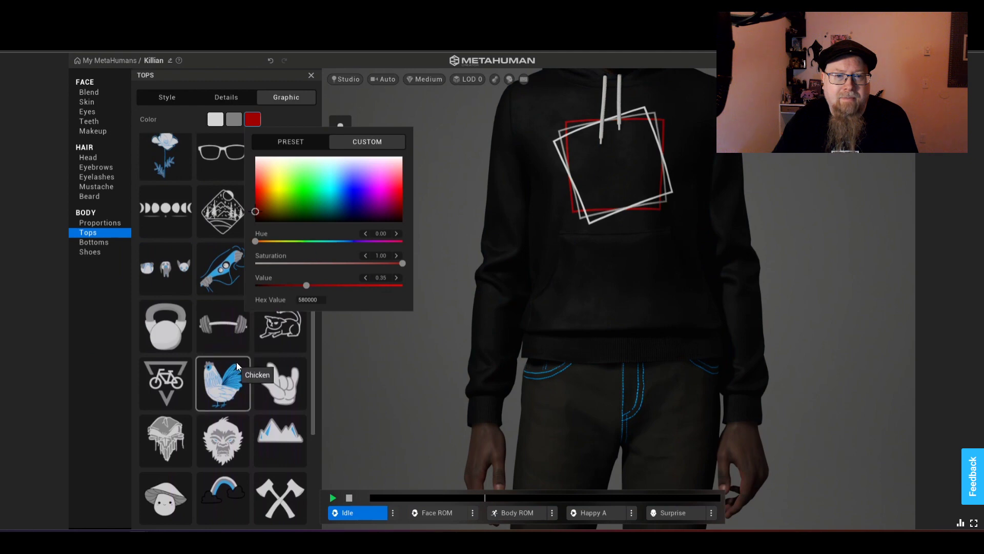
left_click(190, 122)
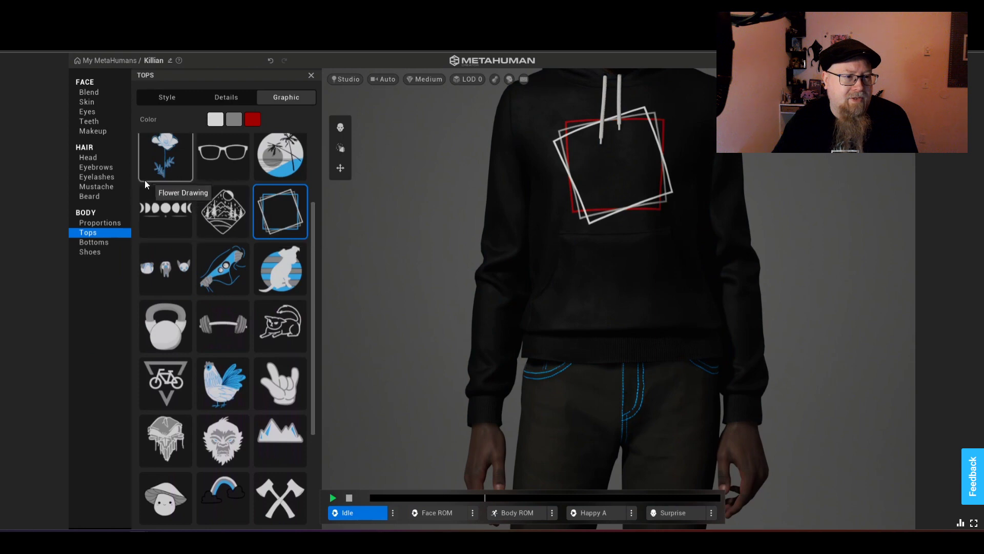
Run the Idle animation from the body Proportions section, check the face and legs, and frame the posed face at a three-quarter angle.
left_click(122, 225)
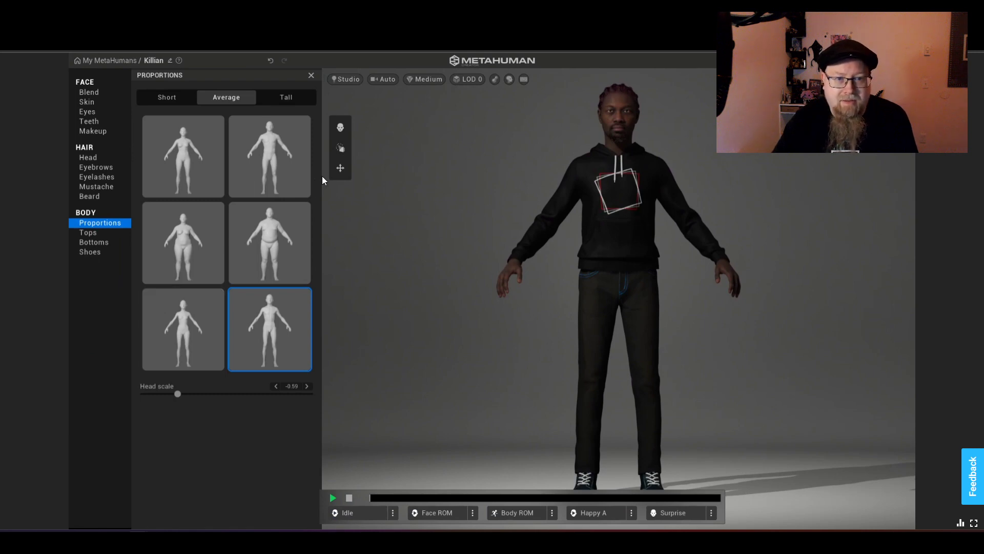
key("1")
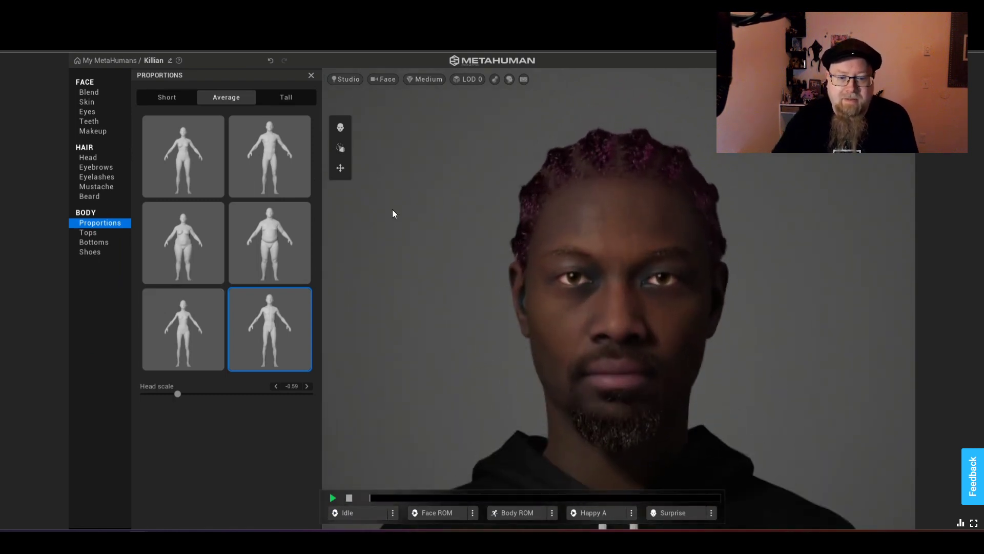
left_click(359, 512)
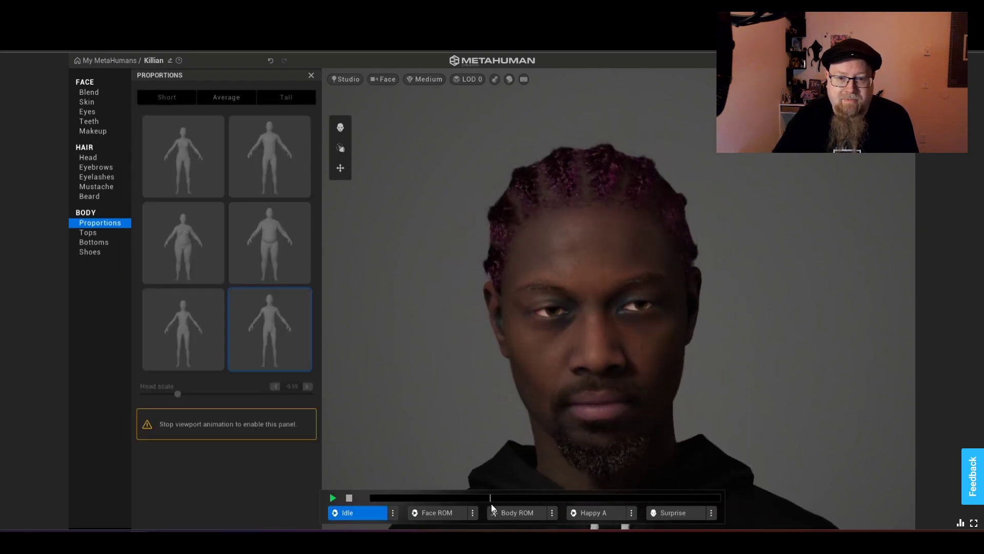
key("4")
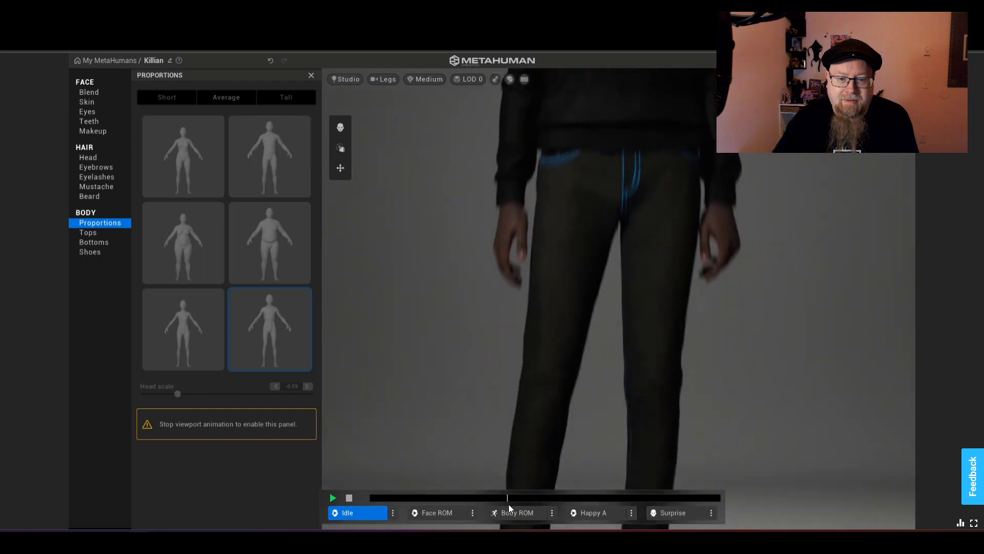
key("1")
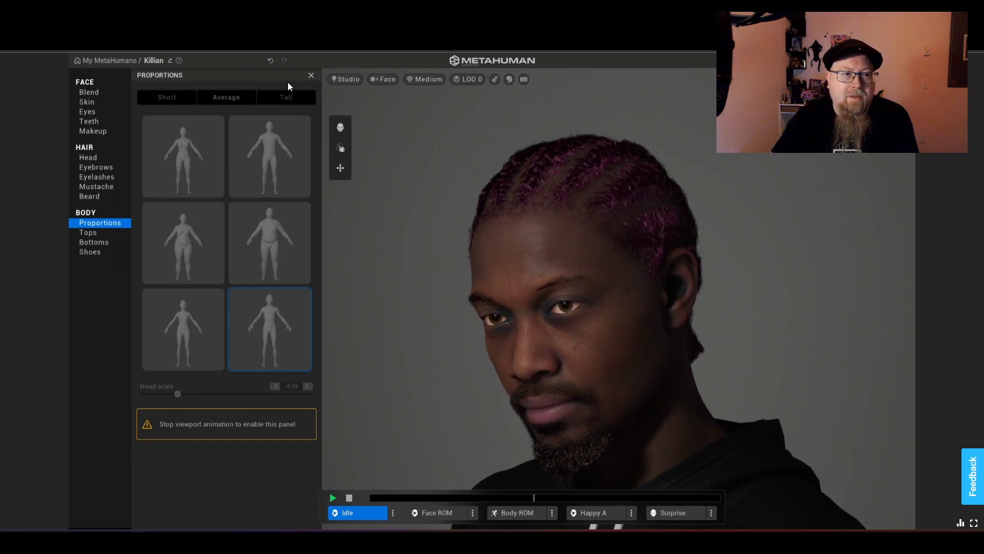
Close the Proportions settings and apply the Portrait lighting environment, framing the character's head and shoulders.
left_click(312, 75)
left_click(153, 80)
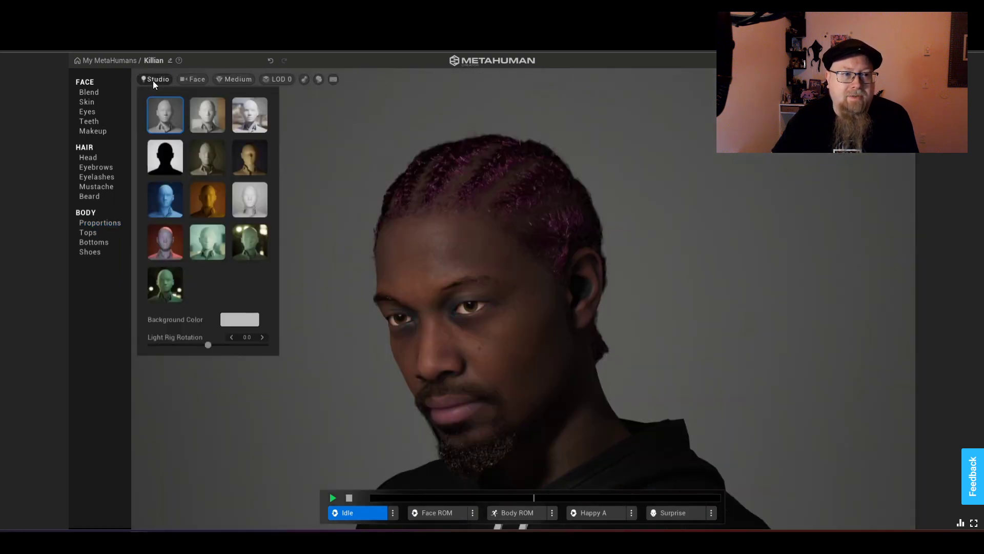
left_click(257, 207)
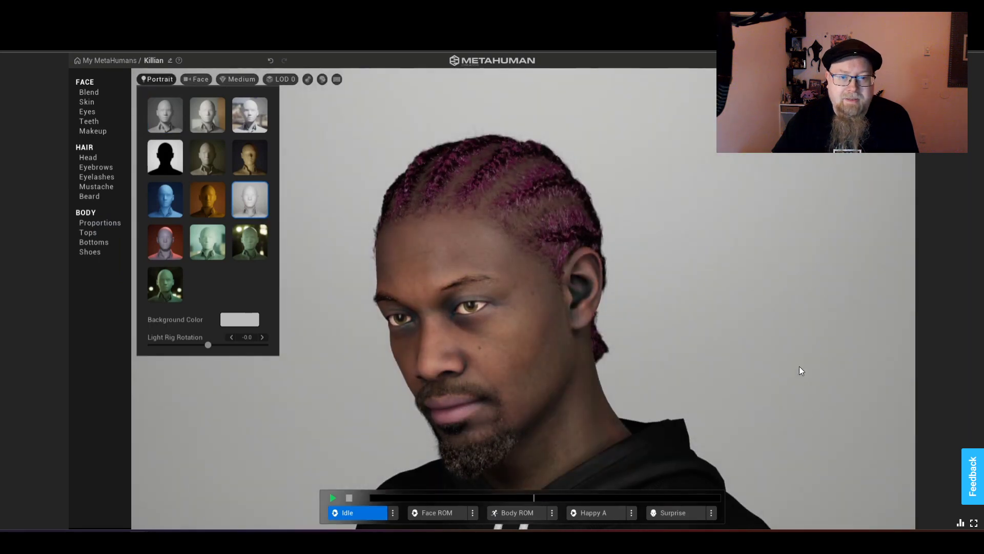
left_click(799, 367)
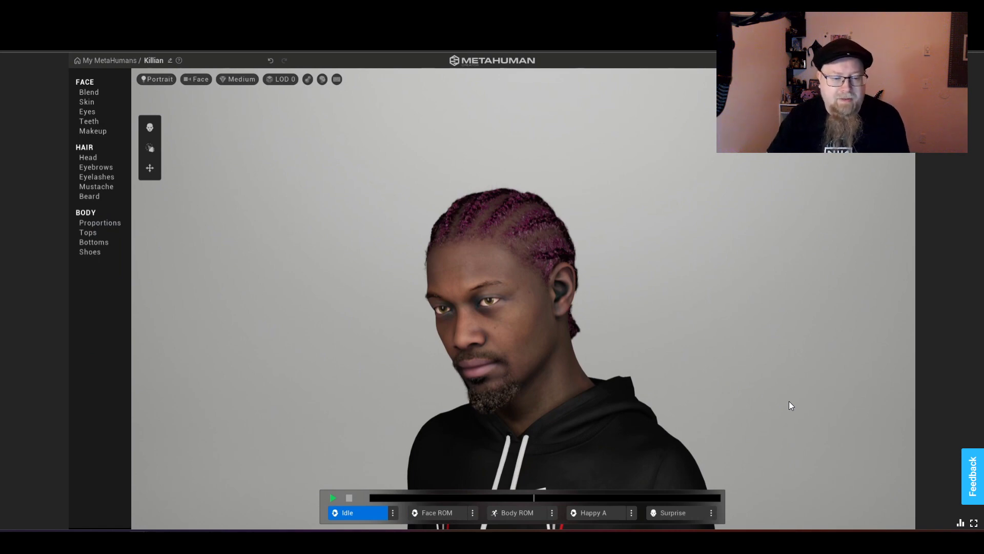
Switch to Photoshop, create a 5760 x 2160 px document from the Clipboard preset, and paste the portrait-lit screenshot onto a new layer.
key("alt+Tab")
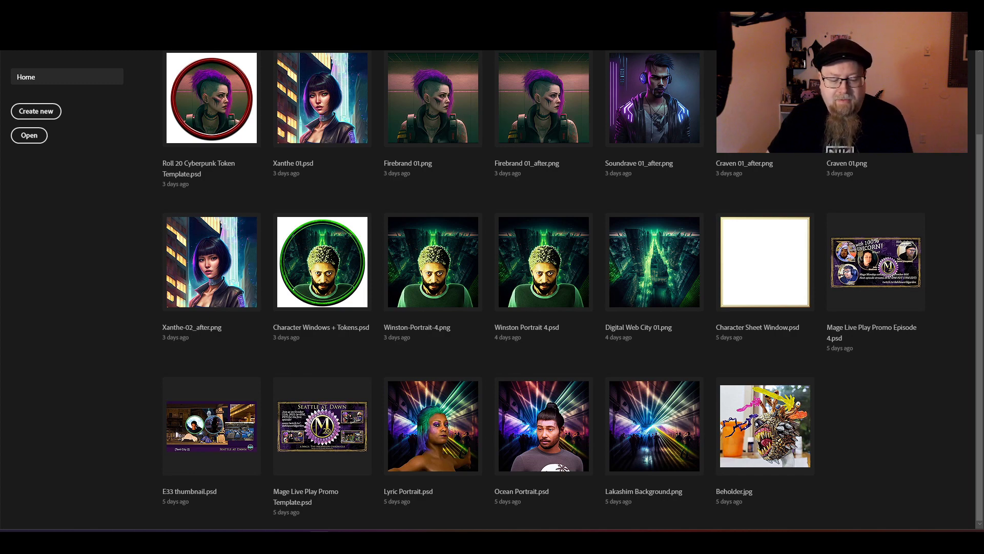
key("ctrl+n")
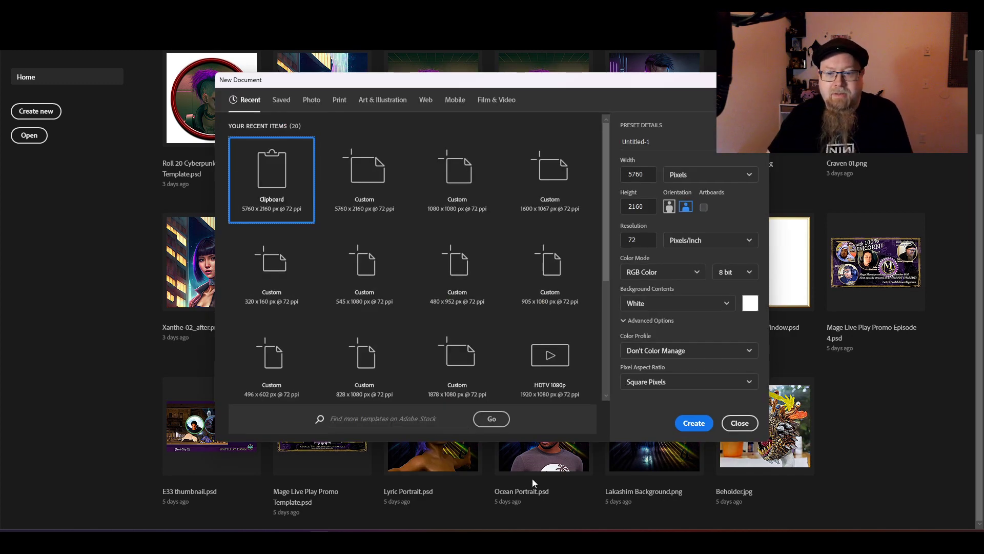
left_click(704, 429)
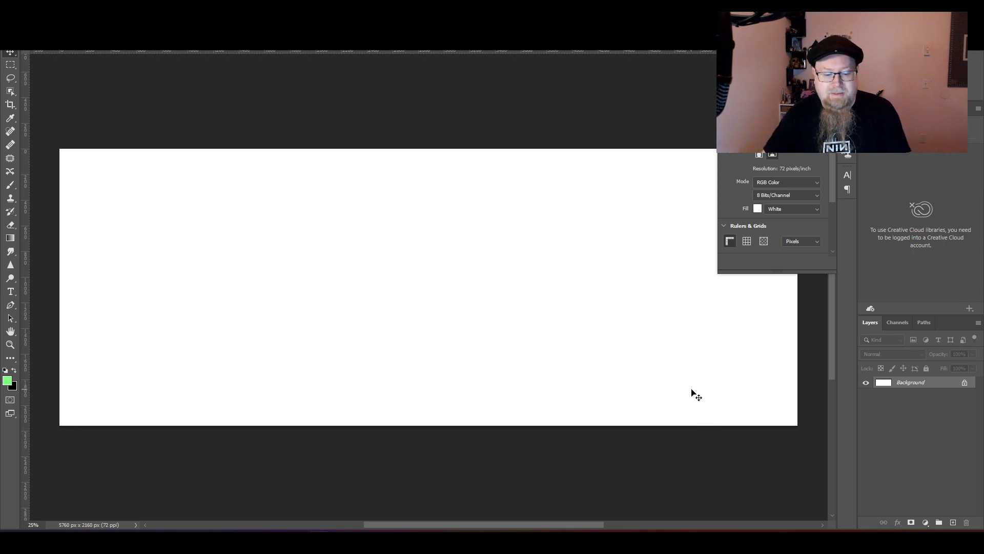
key("ctrl+shift+alt+n")
key("ctrl+v")
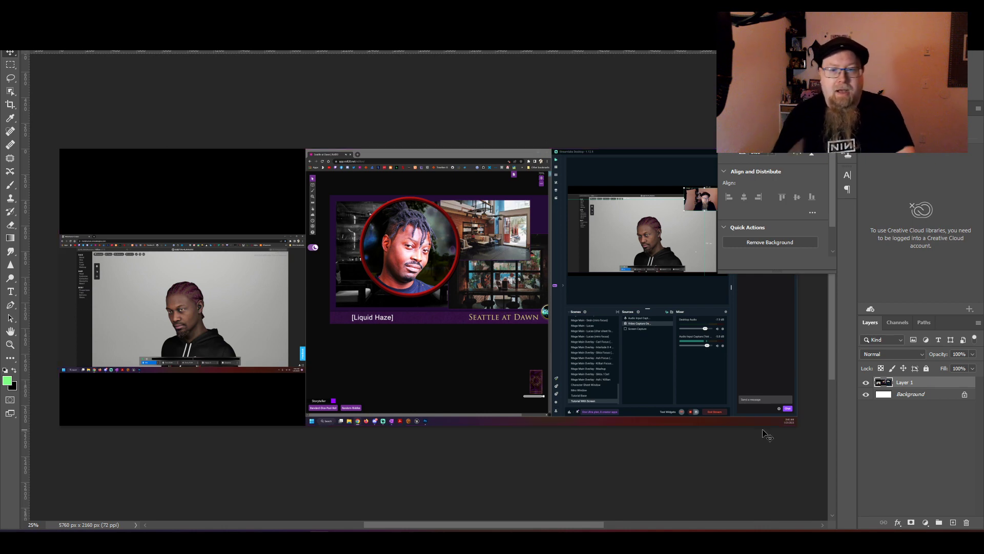
Return to MetaHuman Creator and apply the Silhouette lighting environment, keeping the same camera framing and pose.
key("alt+Tab")
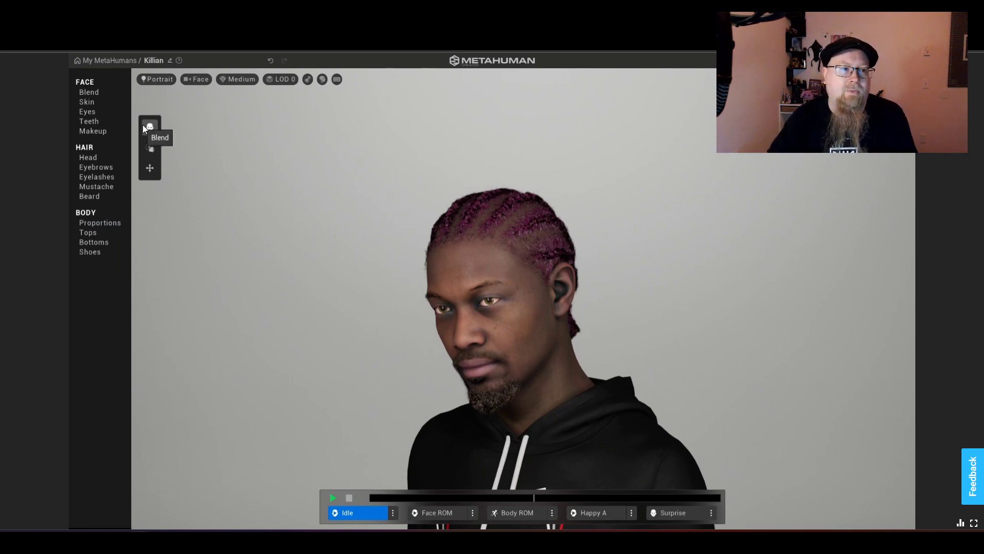
left_click(155, 79)
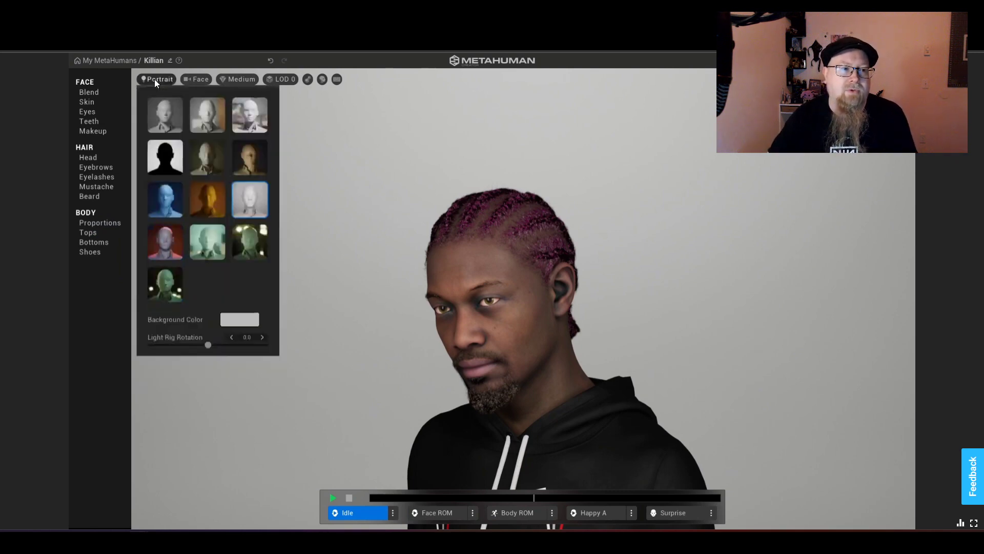
left_click(173, 154)
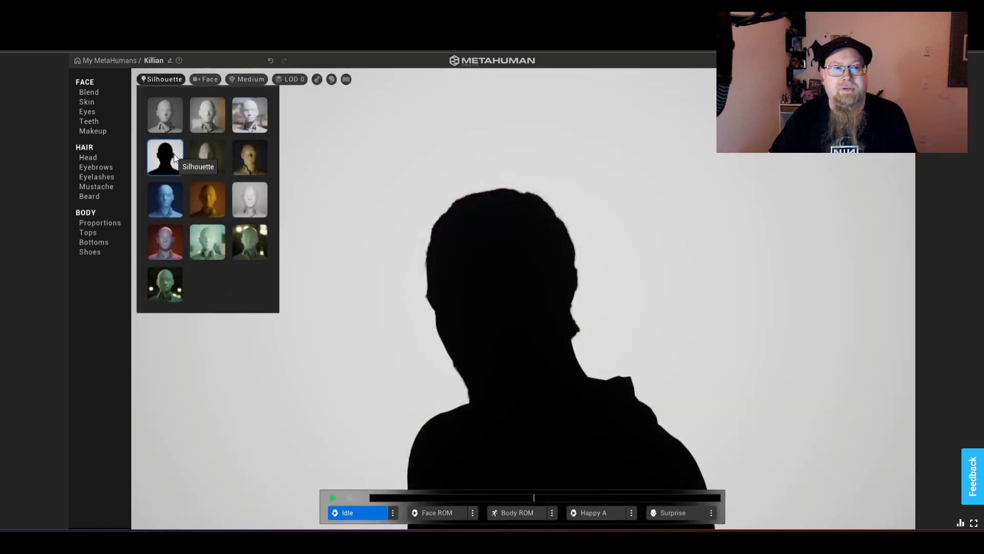
left_click(161, 78)
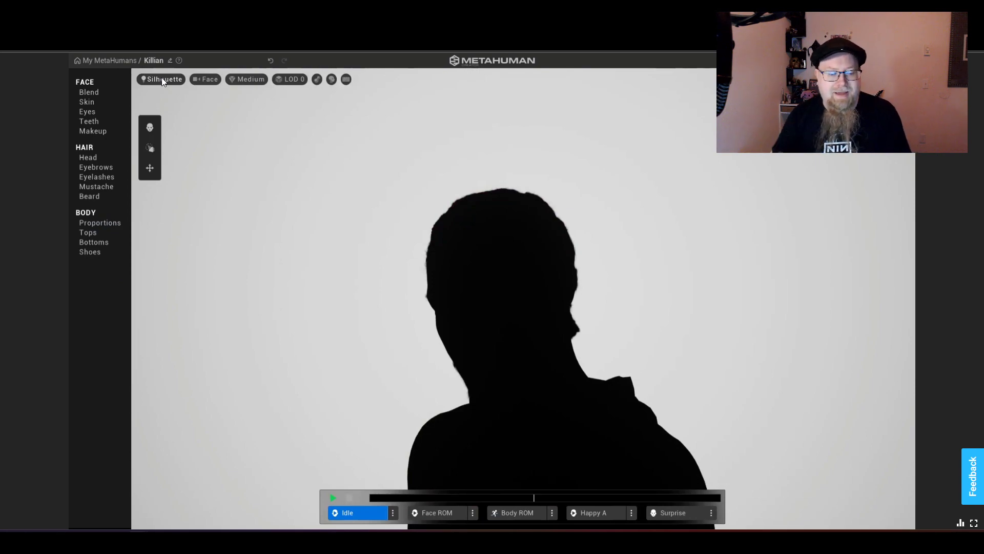
Switch to Photoshop and paste the silhouette screenshot as a new layer above the portrait screenshot.
key("alt+Tab")
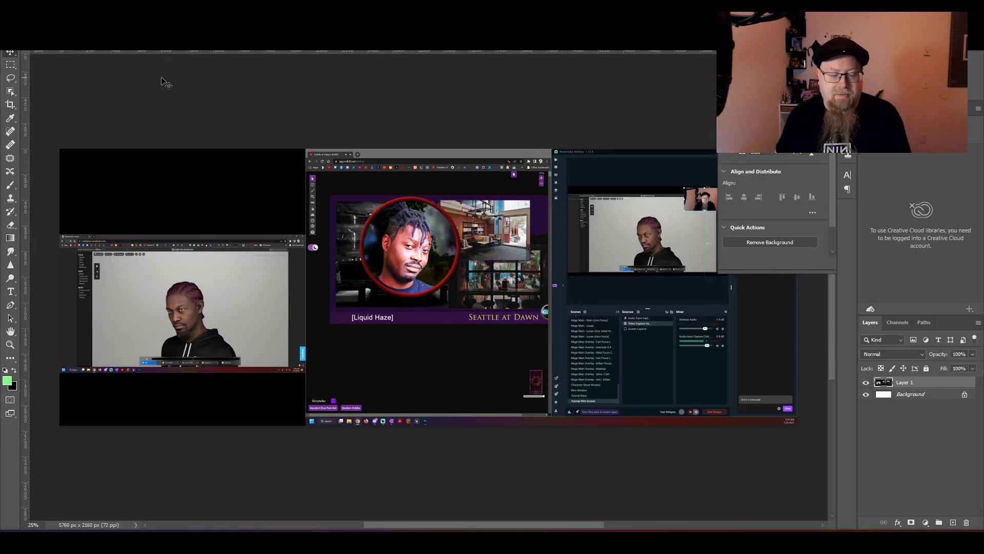
key("ctrl+v")
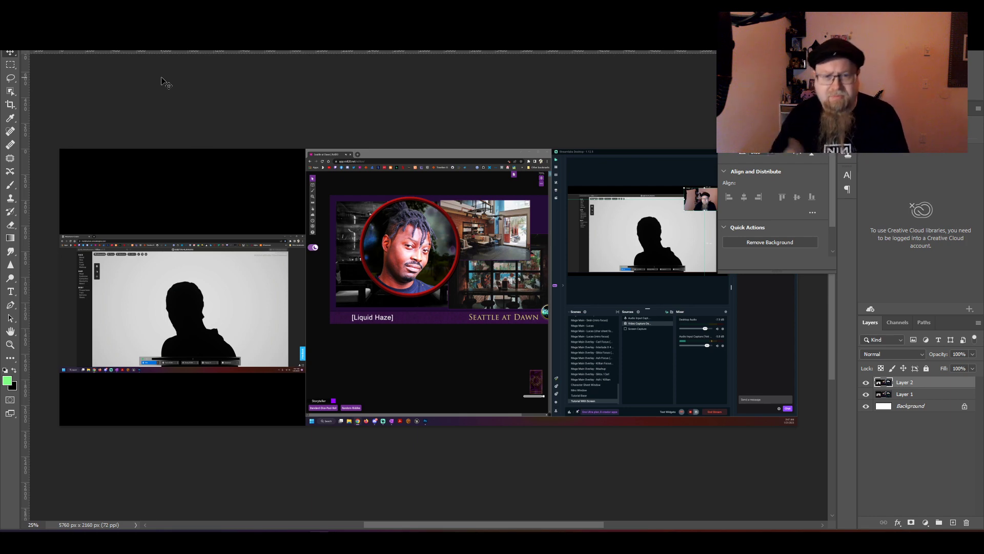
Return to MetaHuman Creator and apply the GR22: Rooftop lighting environment to the character.
key("alt+Tab")
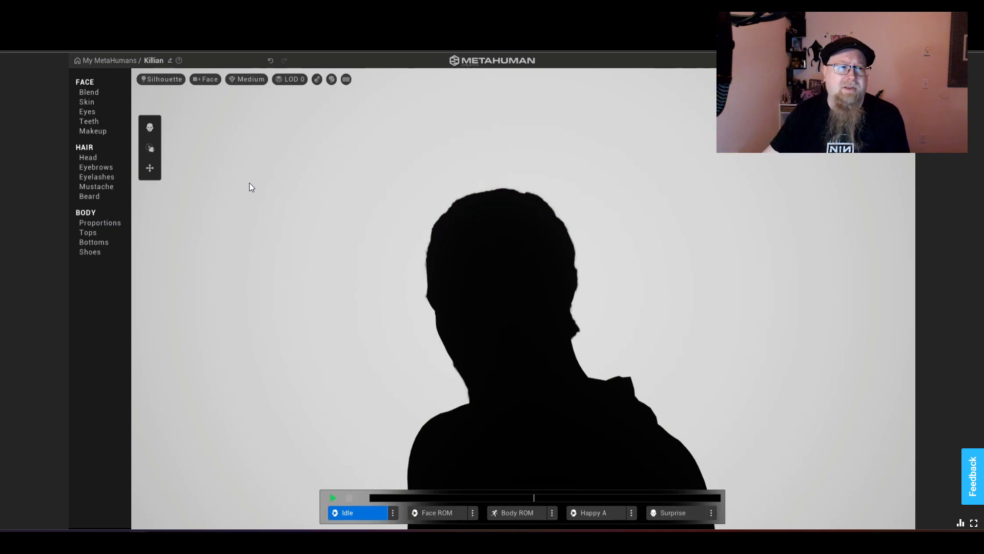
left_click(159, 78)
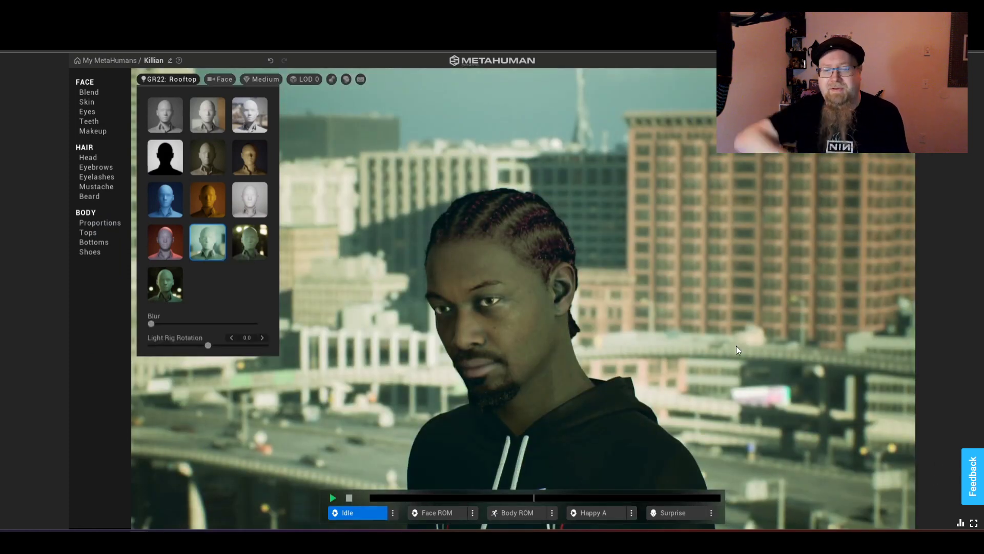
Play the Happy A expression loop on the character and pause it partway through.
left_click(620, 320)
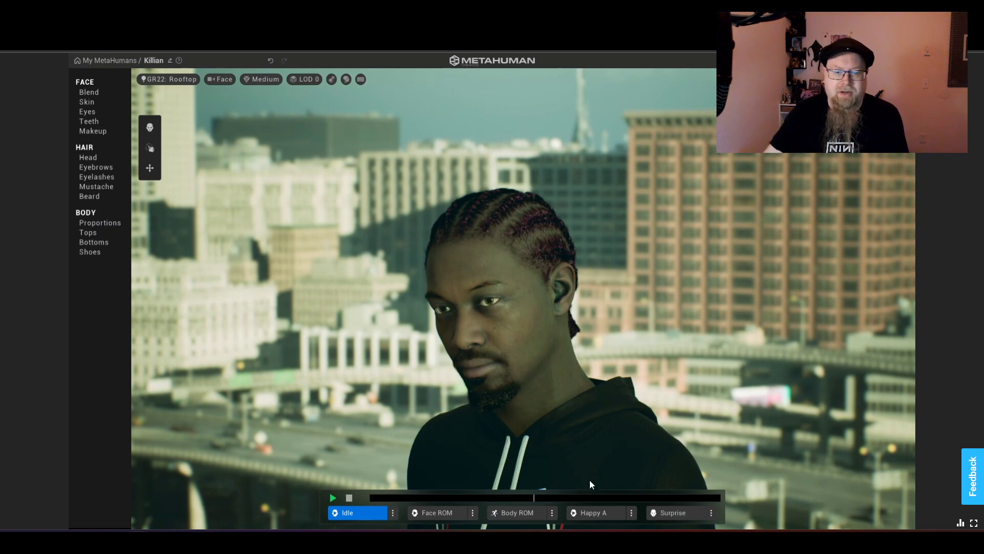
left_click(594, 514)
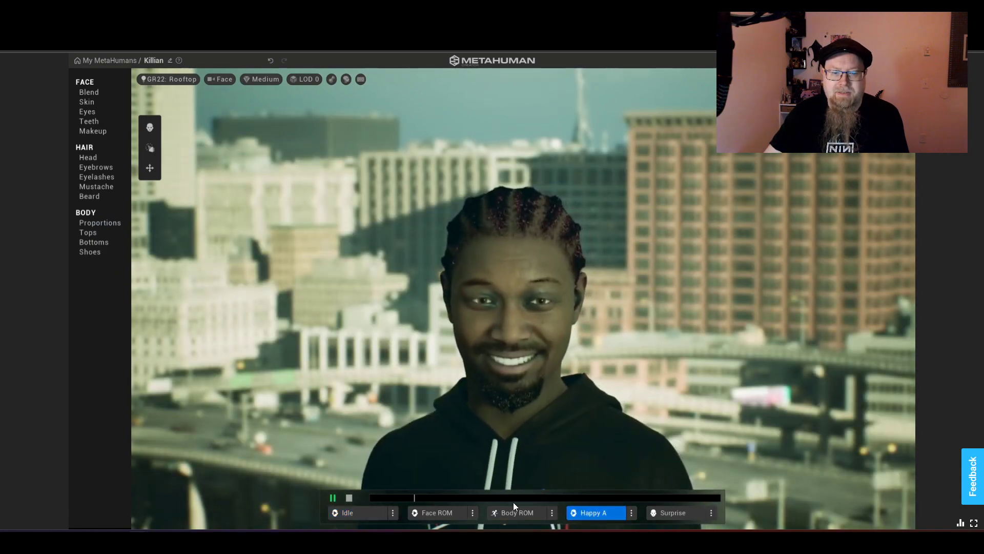
left_click(334, 497)
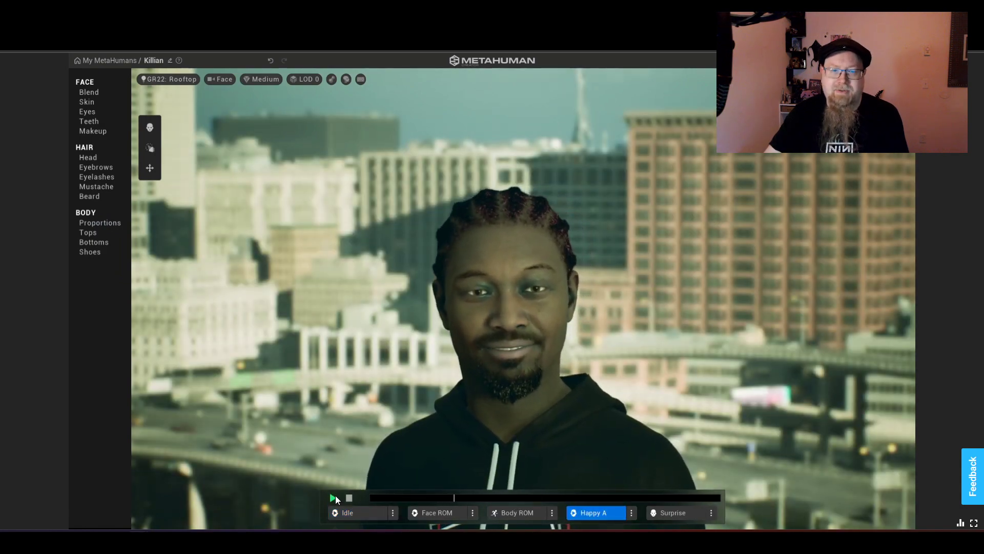
Replace the Happy A loop with Anger B, pause it, and scrub to a frame with a snarling expression.
left_click(631, 514)
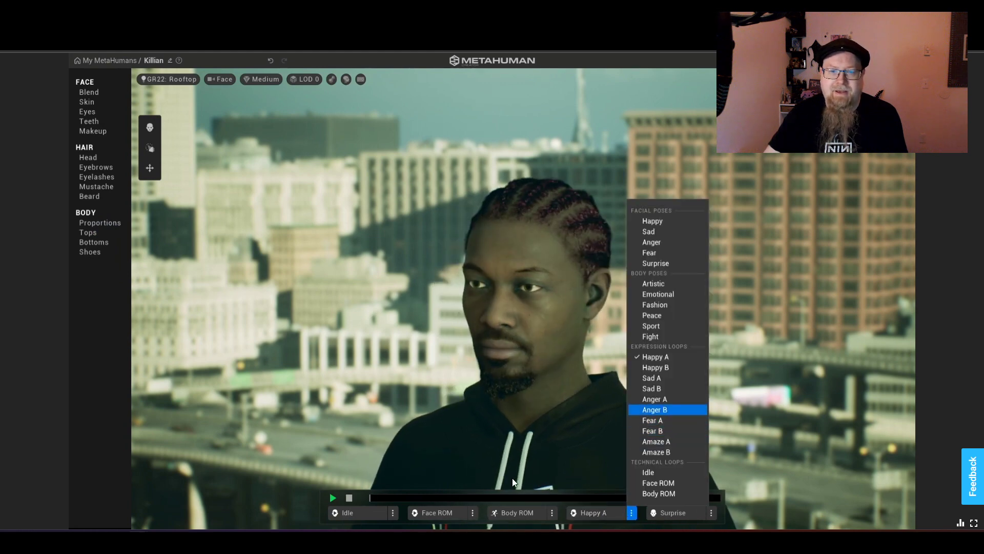
left_click(655, 410)
left_click(333, 497)
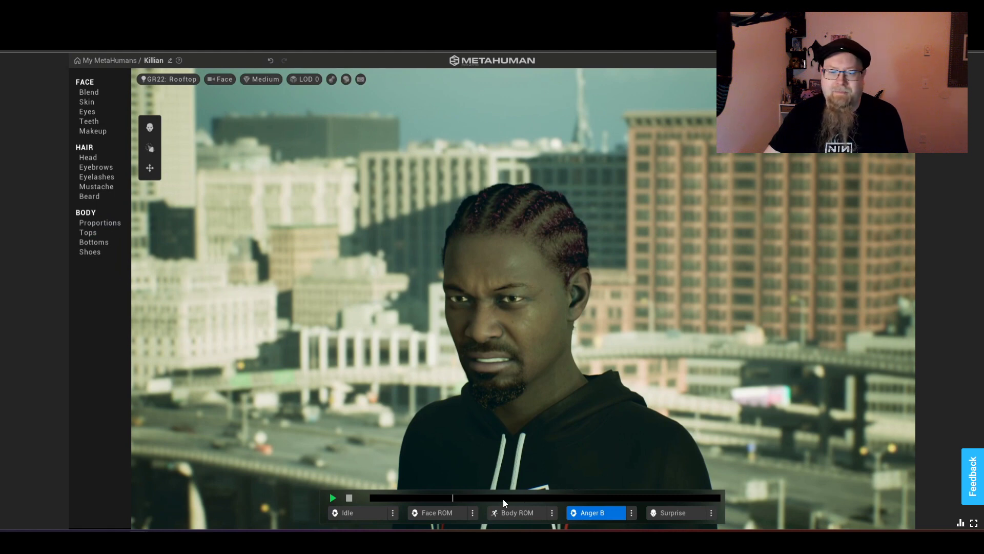
left_click_drag(503, 500, 599, 475)
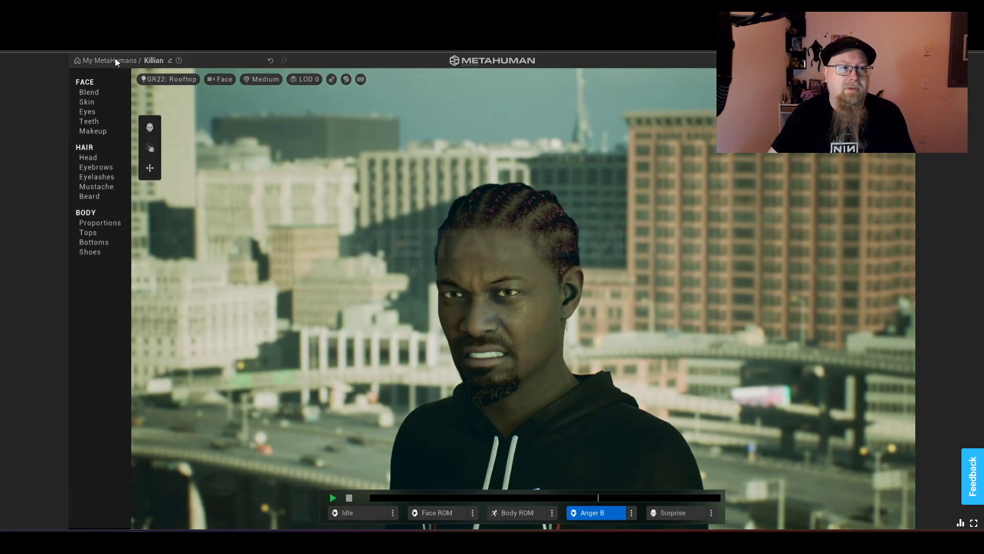
Leave the Killian character, close the MetaHuman Creator page discarding any pending changes, and return to Photoshop.
left_click(116, 60)
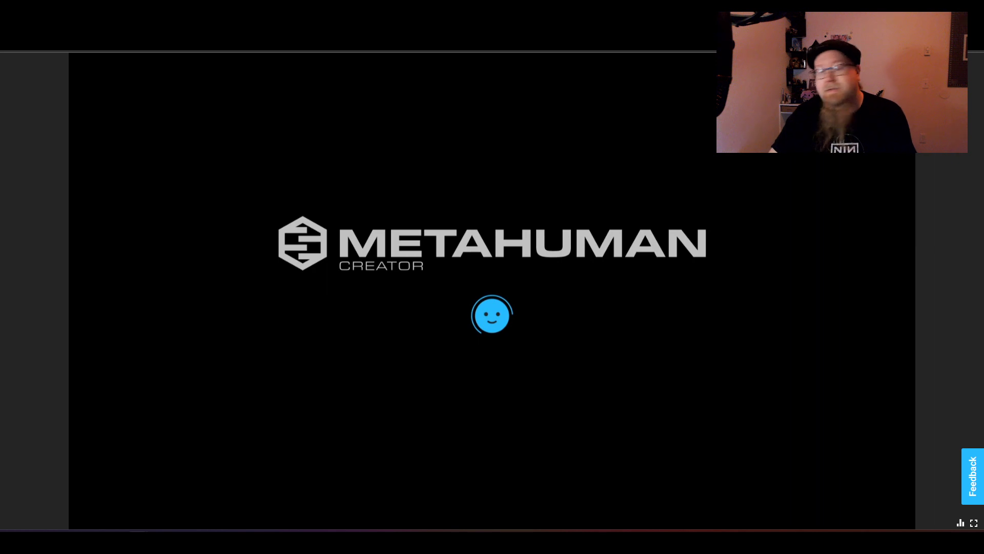
key("ctrl+w")
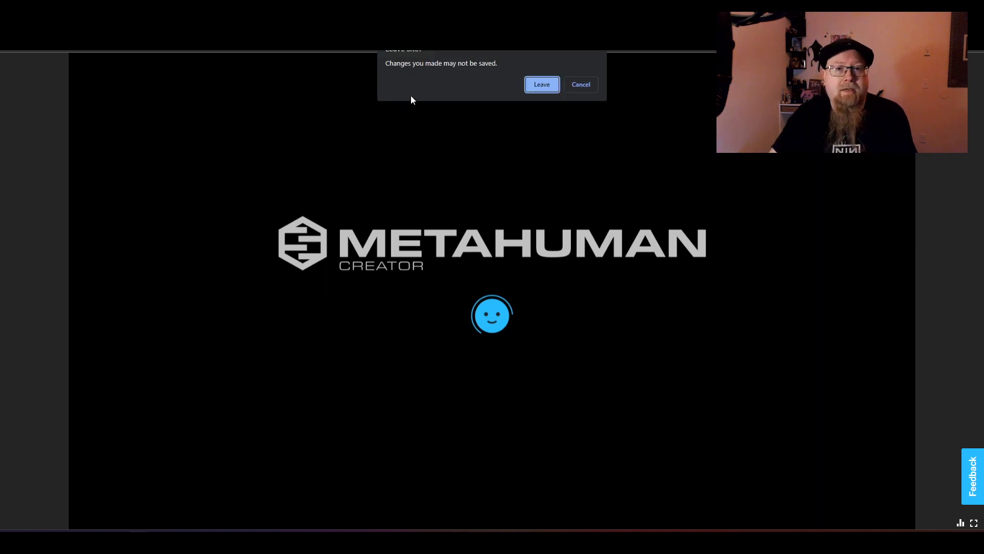
left_click(530, 86)
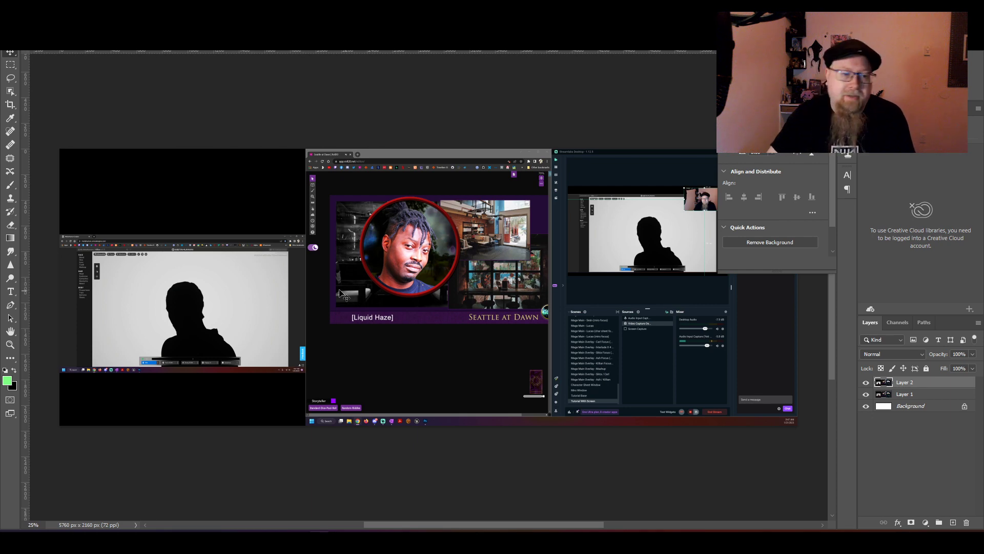
Draw a square marquee selection of about 801 px around the silhouetted head and shoulders in the screenshot.
left_click(9, 65)
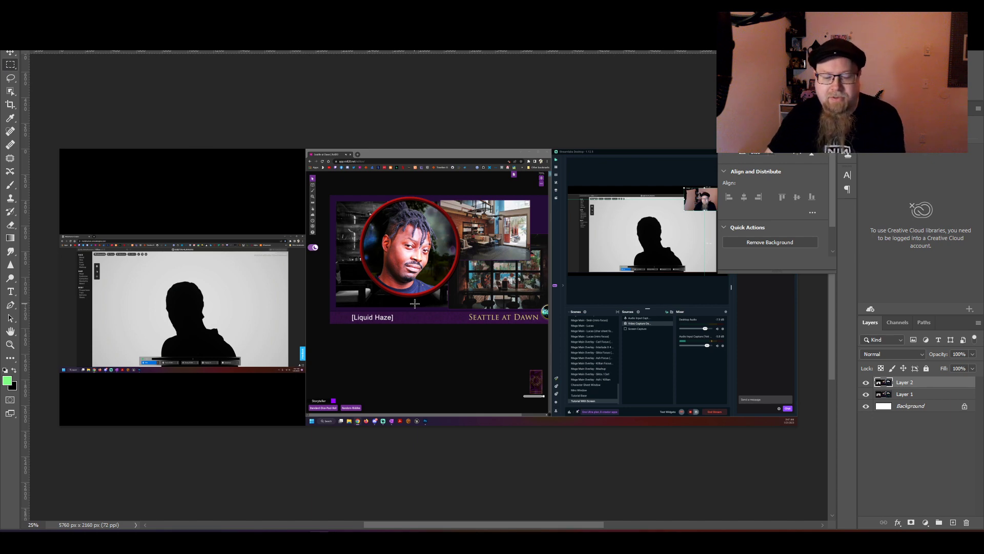
scroll(415, 304, "up", 3, "alt")
key("ctrl+plus")
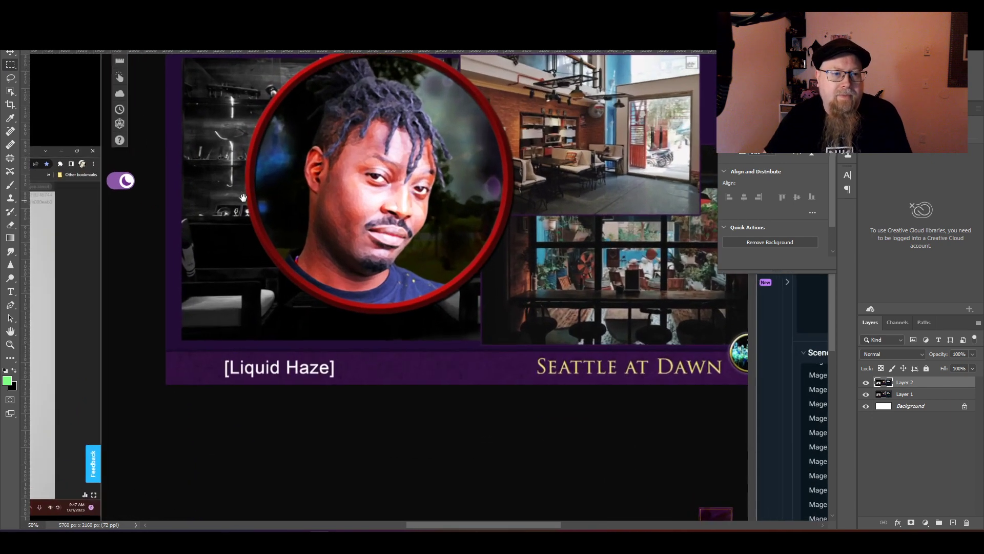
left_click_drag(241, 197, 651, 179)
left_click_drag(376, 208, 257, 130)
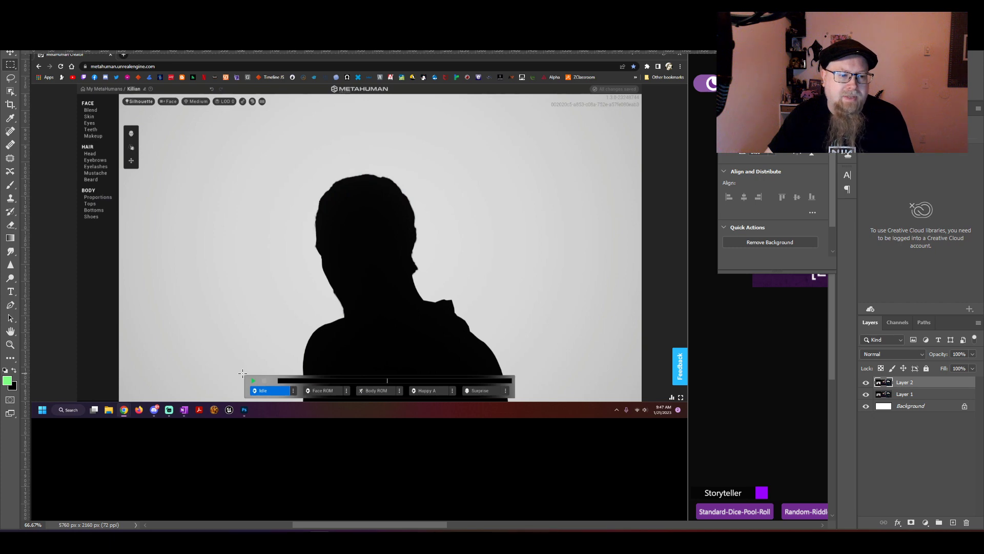
left_click_drag(243, 373, 626, 100, "shift")
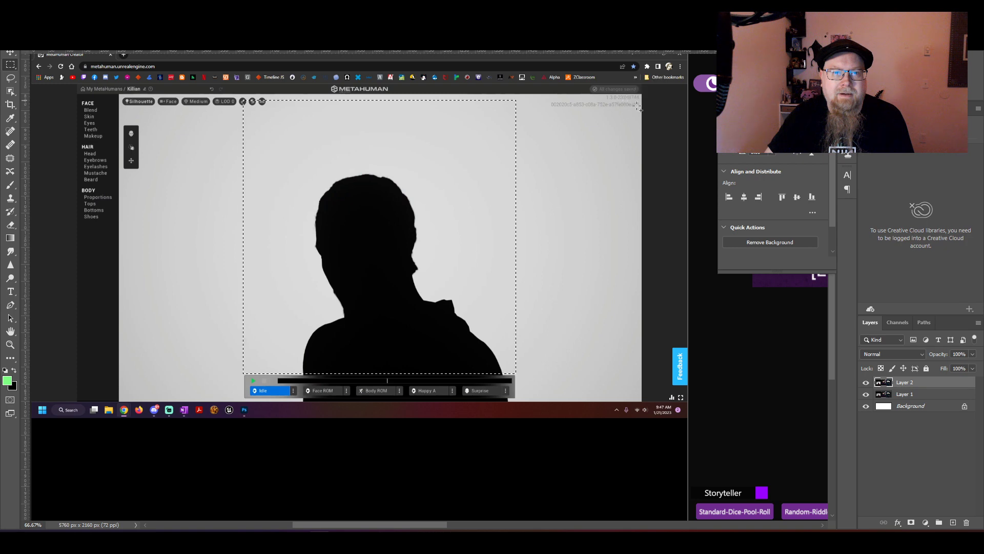
Crop the document to the square selection, deselect, and float the document in its own window.
left_click(79, 6)
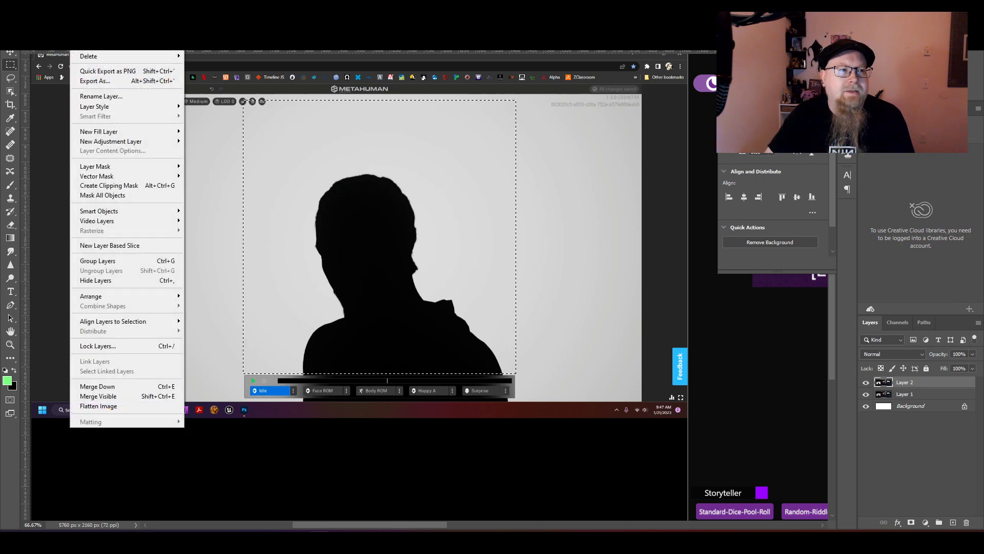
mouse_move(57, 6)
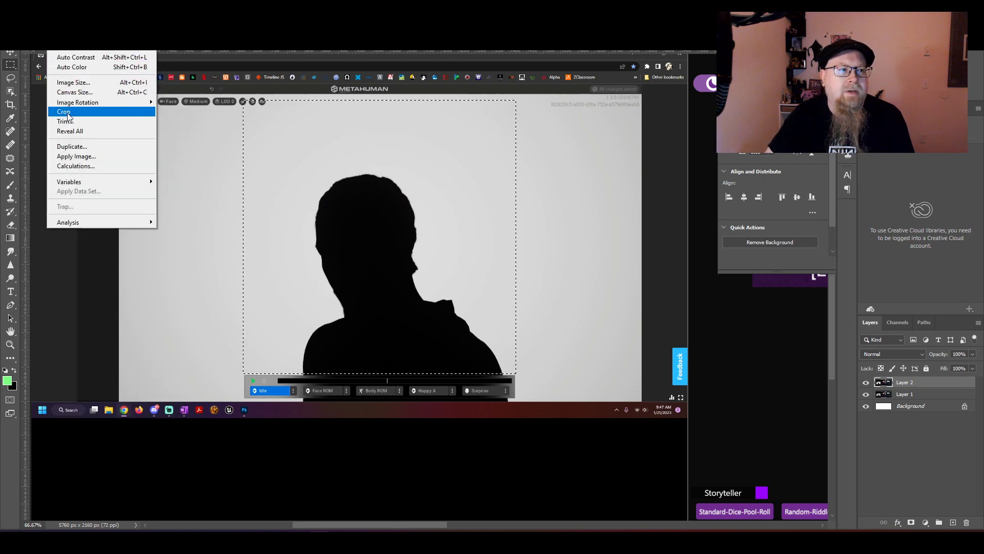
left_click(90, 123)
left_click_drag(209, 164, 443, 484)
left_click(618, 361)
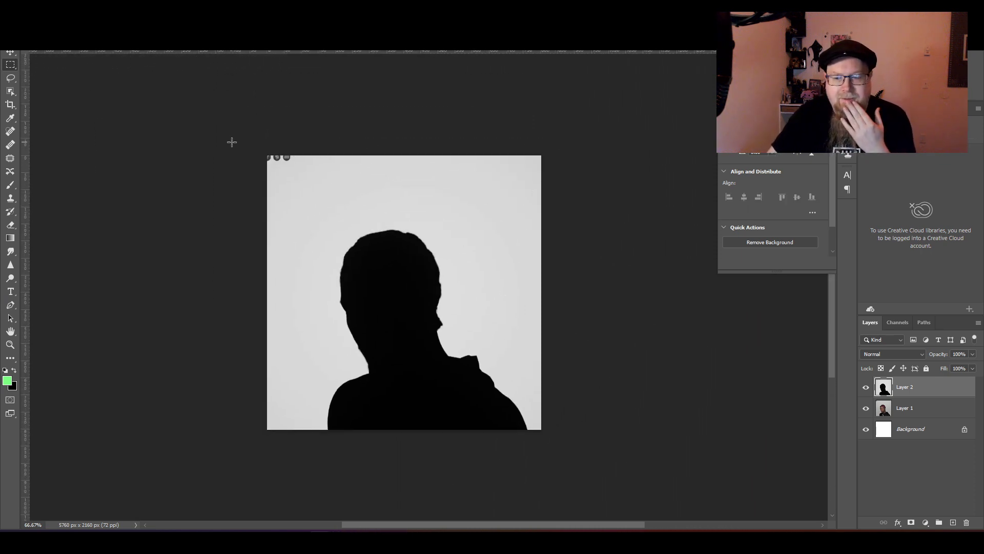
left_click_drag(96, 43, 118, 82)
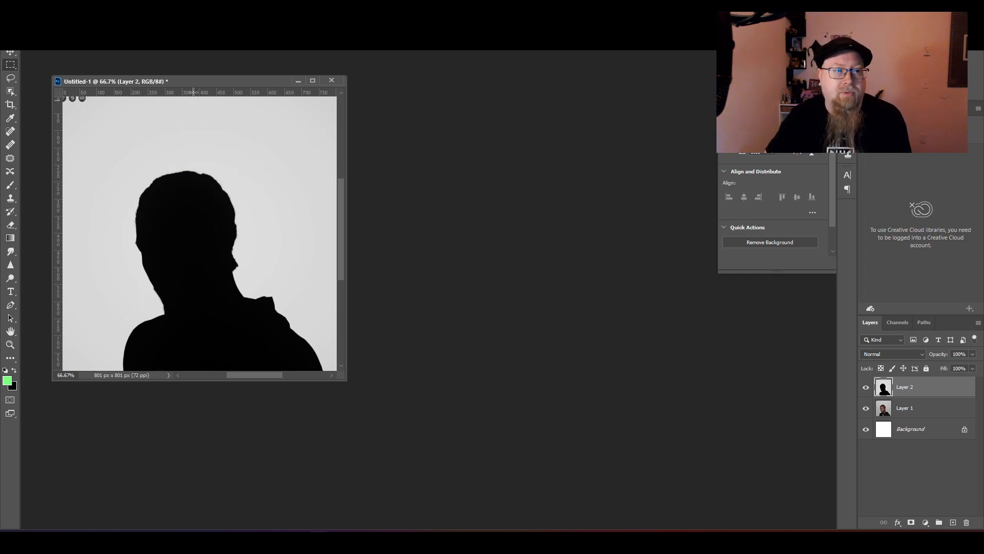
key("ctrl+a")
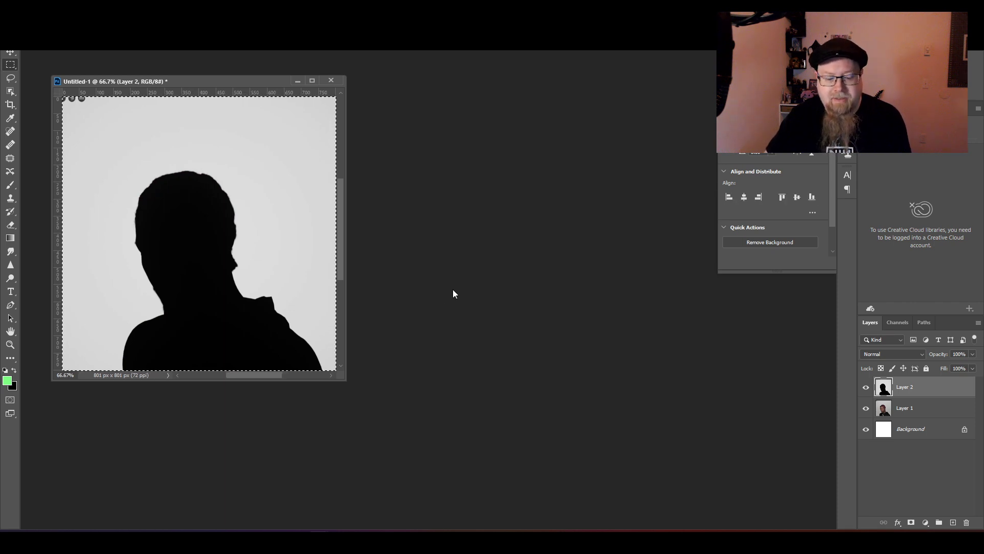
key("ctrl+j")
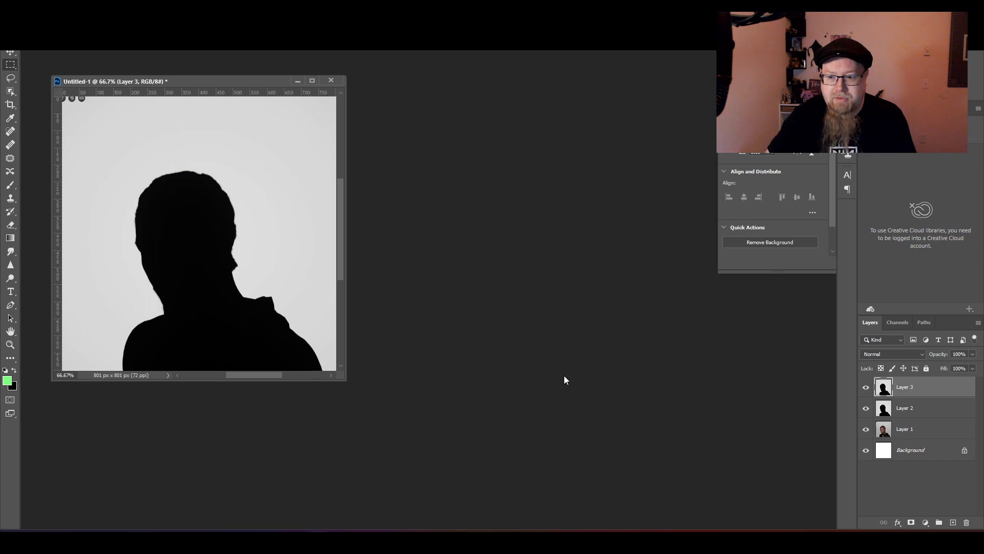
key("Delete")
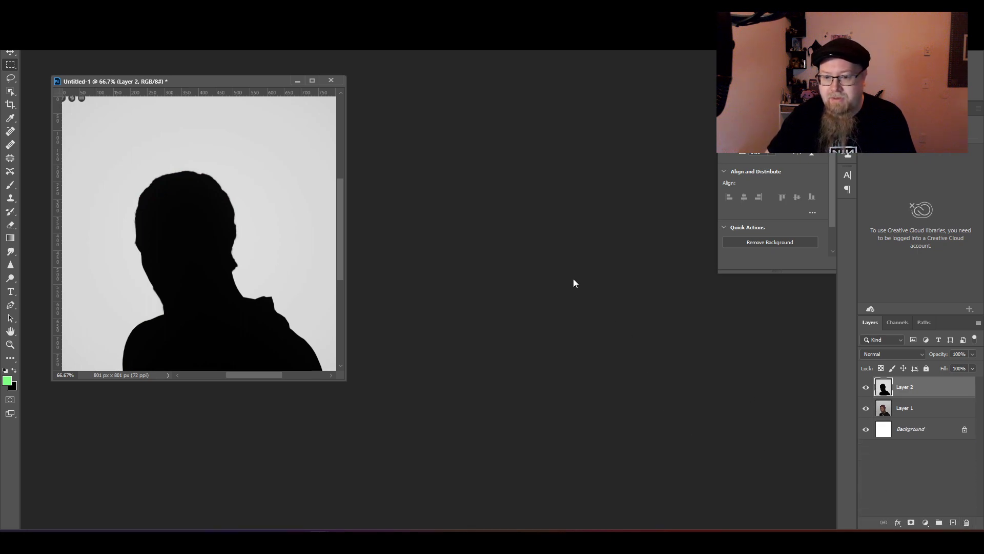
key("ctrl+n")
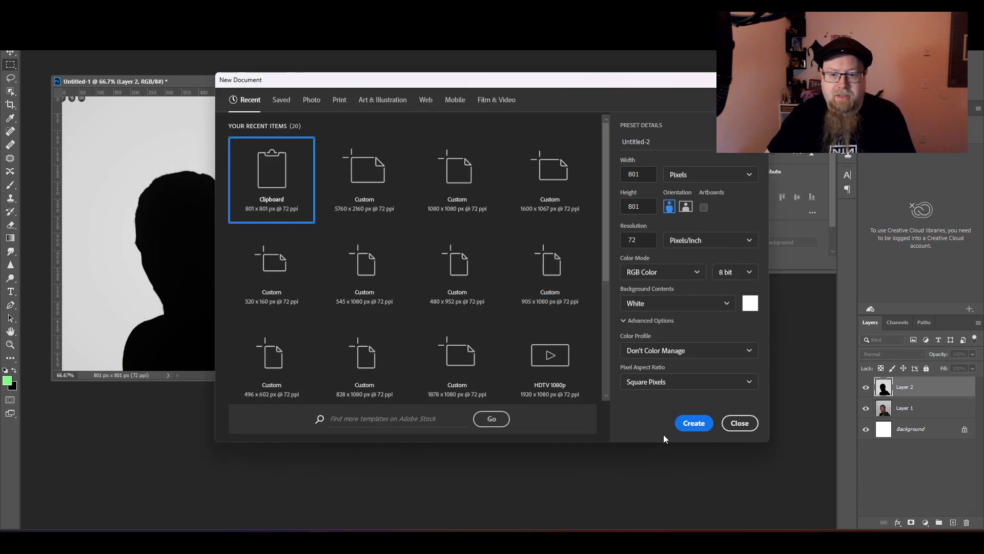
left_click(688, 422)
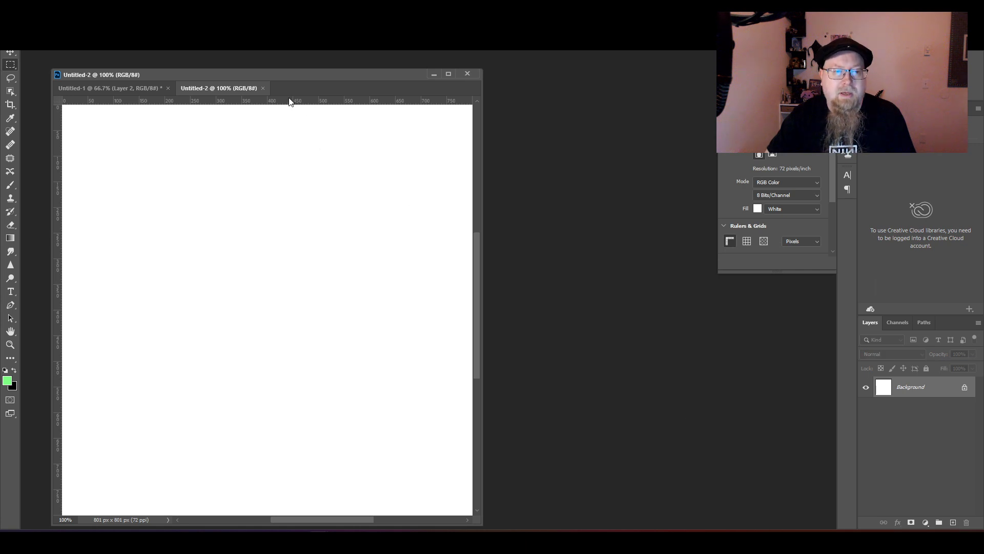
left_click(263, 88)
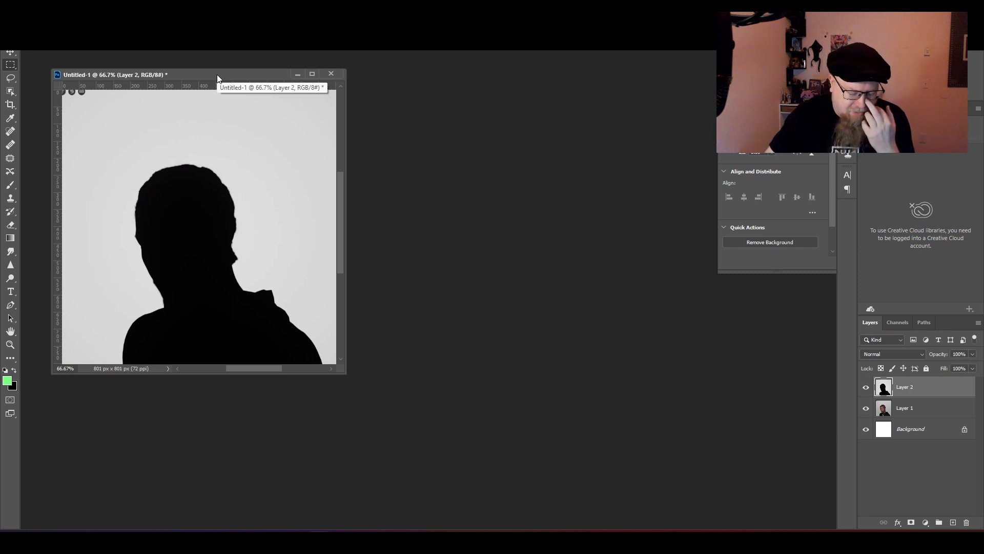
Resize the cropped image to 1080 x 1080 px.
right_click(217, 78)
left_click(245, 90)
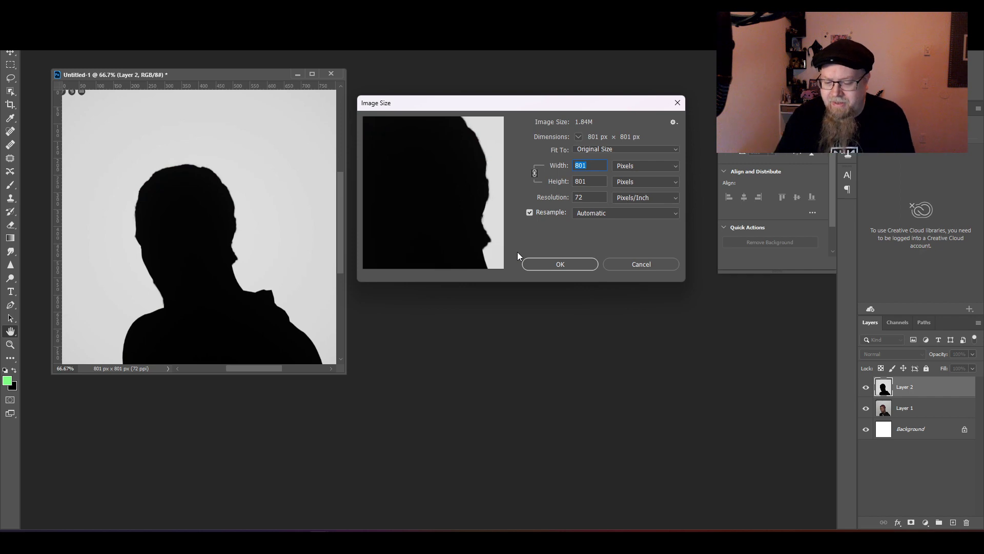
type("1080")
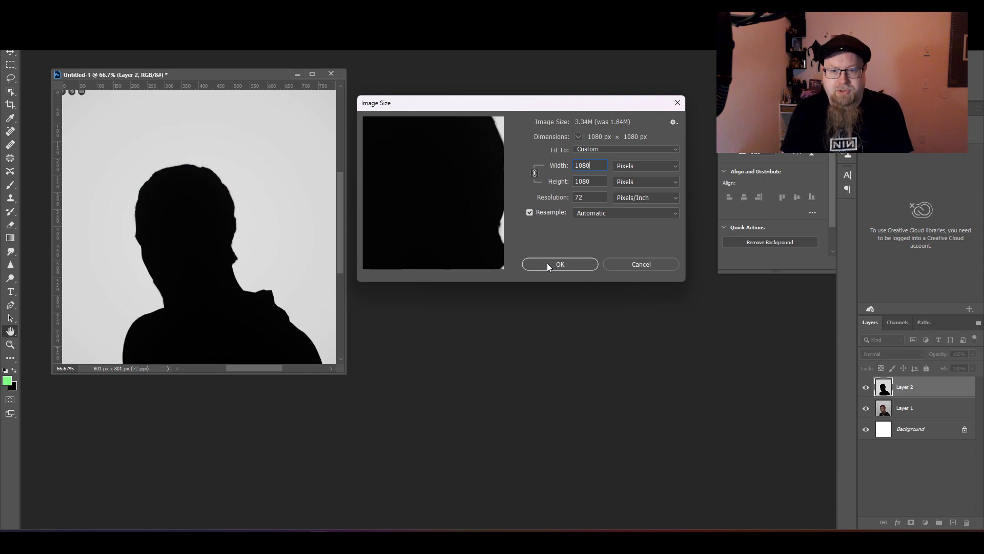
left_click(547, 263)
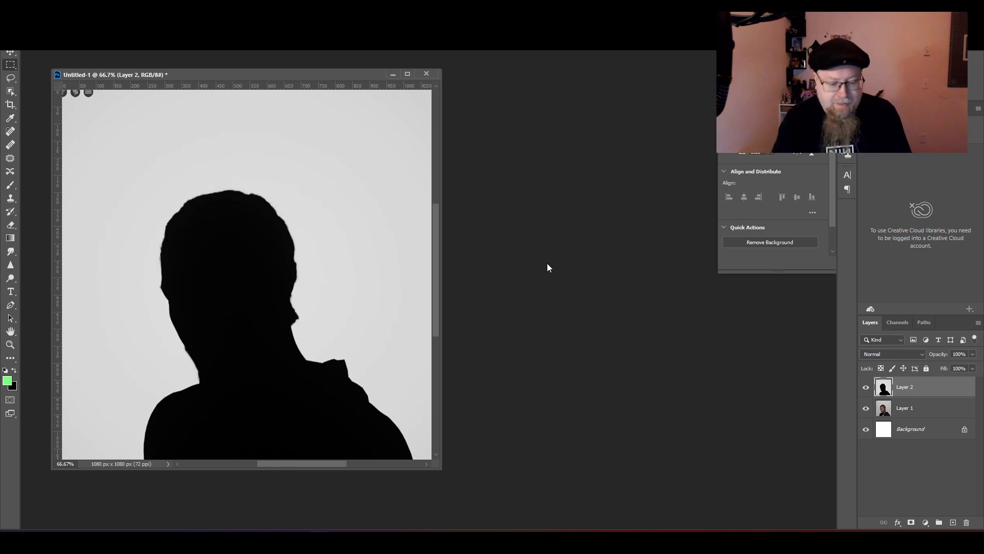
Copy the whole silhouette layer and paste it into a new 1080 x 1080 px document made from the Clipboard preset.
key("ctrl+a")
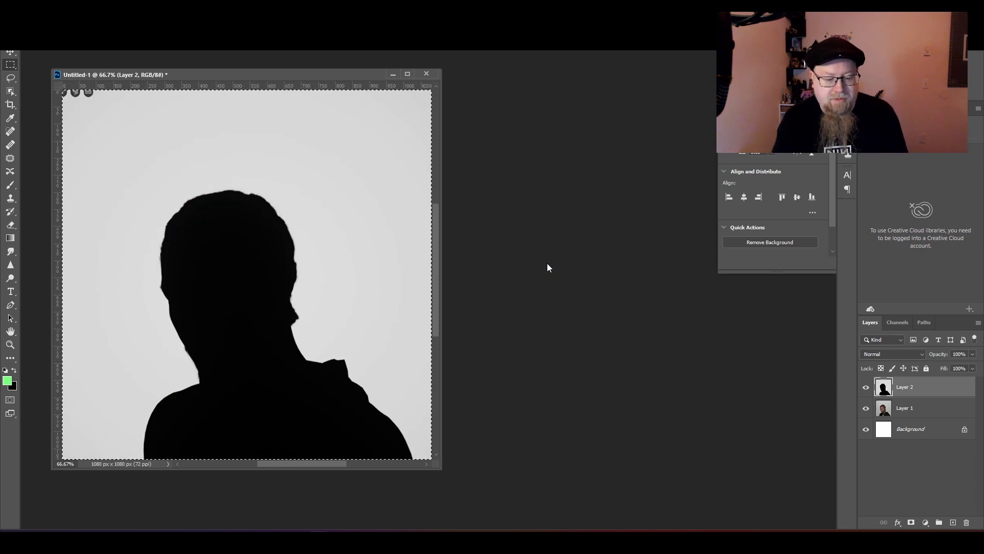
key("ctrl+n")
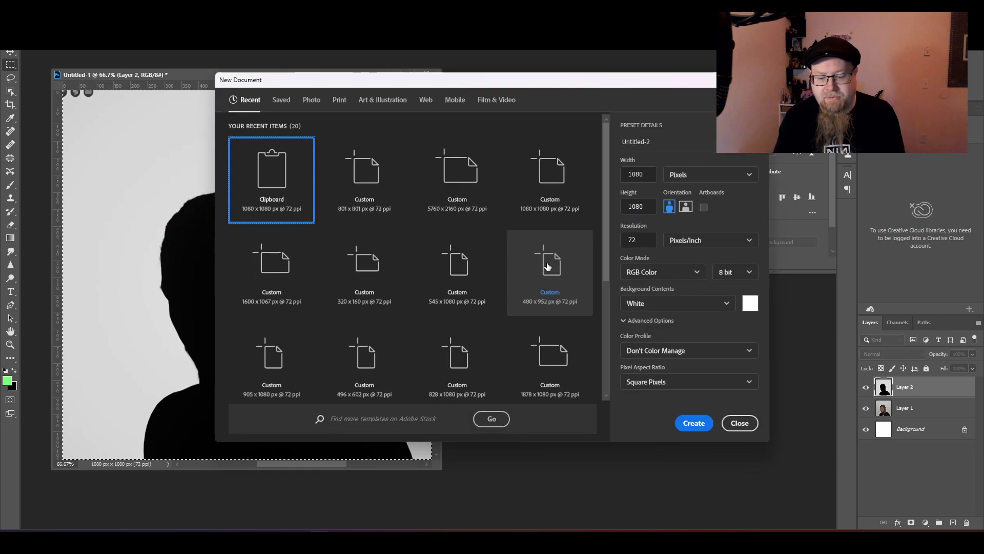
key("Return")
key("ctrl+v")
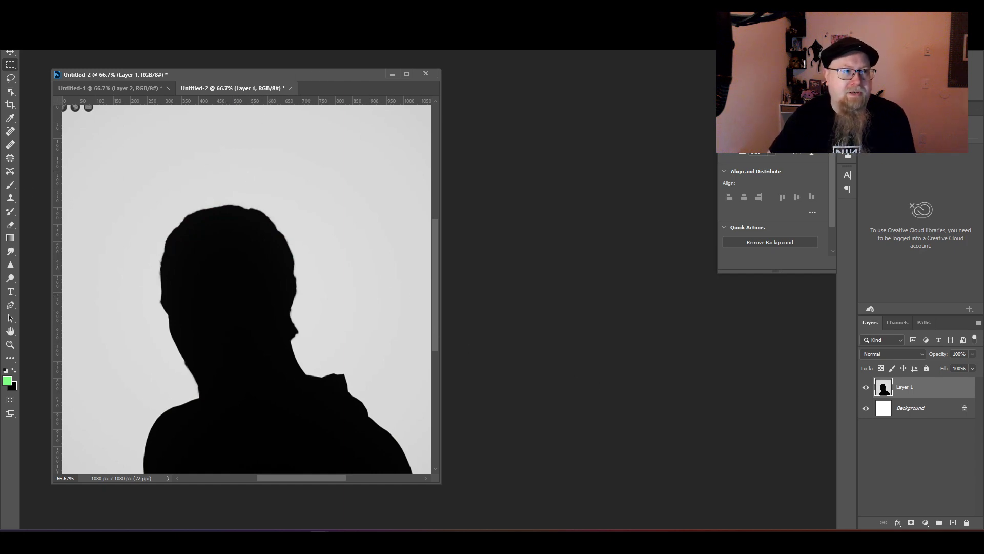
Convert the new silhouette document to Grayscale mode without flattening its layers.
left_click(55, 6)
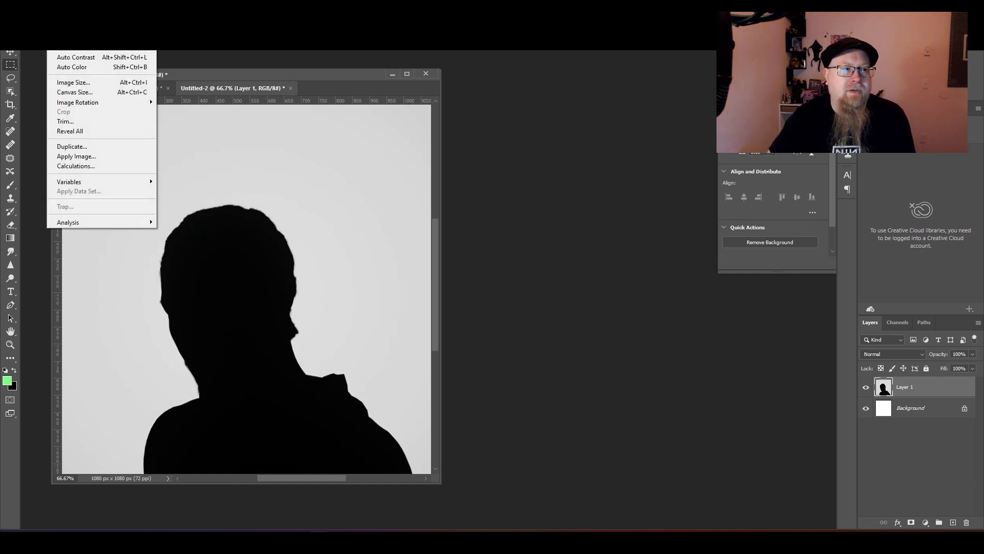
mouse_move(65, 17)
left_click(177, 26)
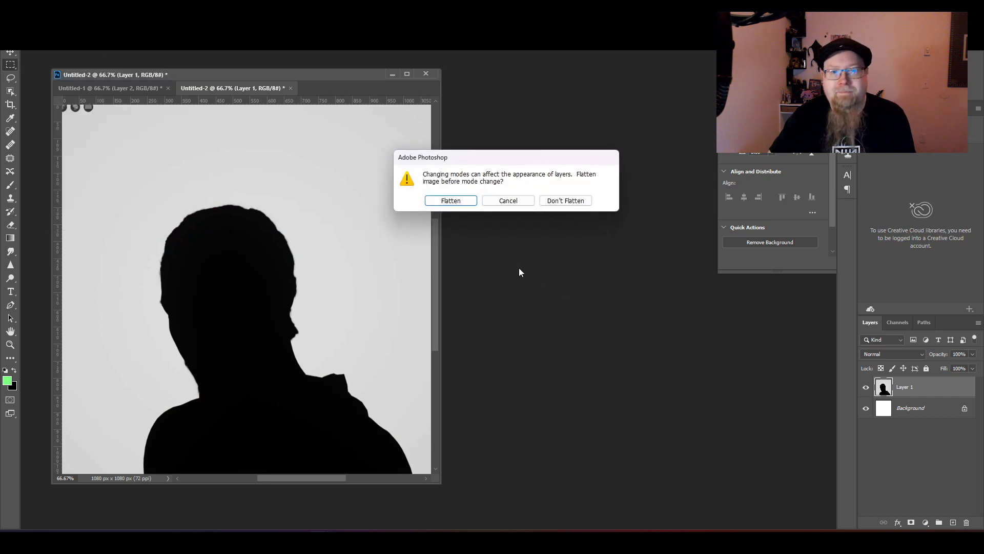
left_click(577, 204)
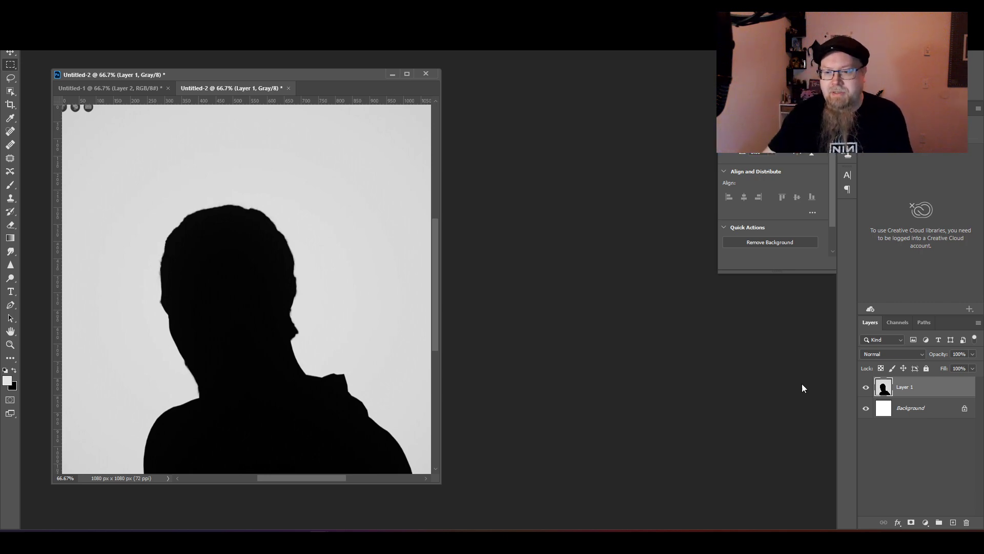
Add a Levels adjustment layer above Layer 1 and set its white point by sampling the gray backdrop near the image's upper-right corner.
left_click(926, 523)
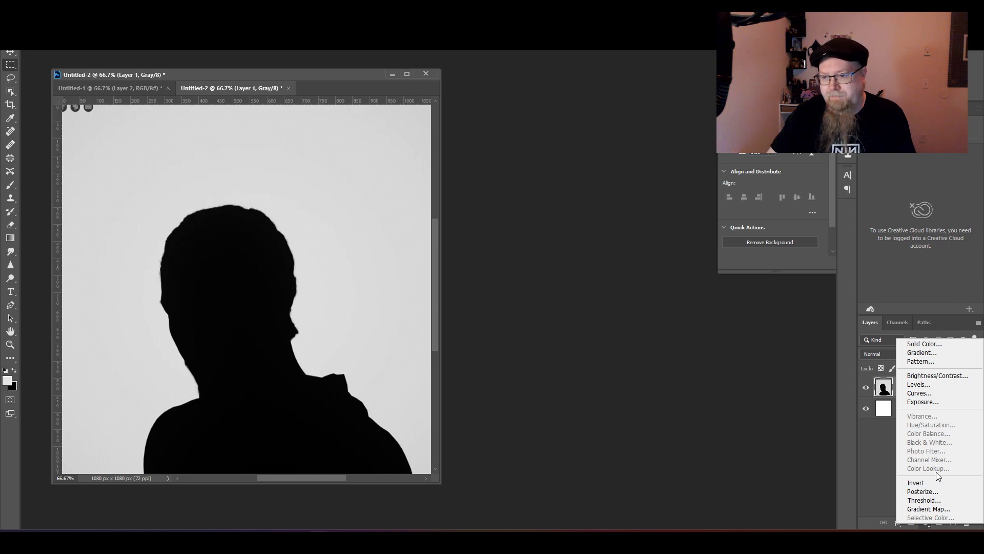
left_click(937, 388)
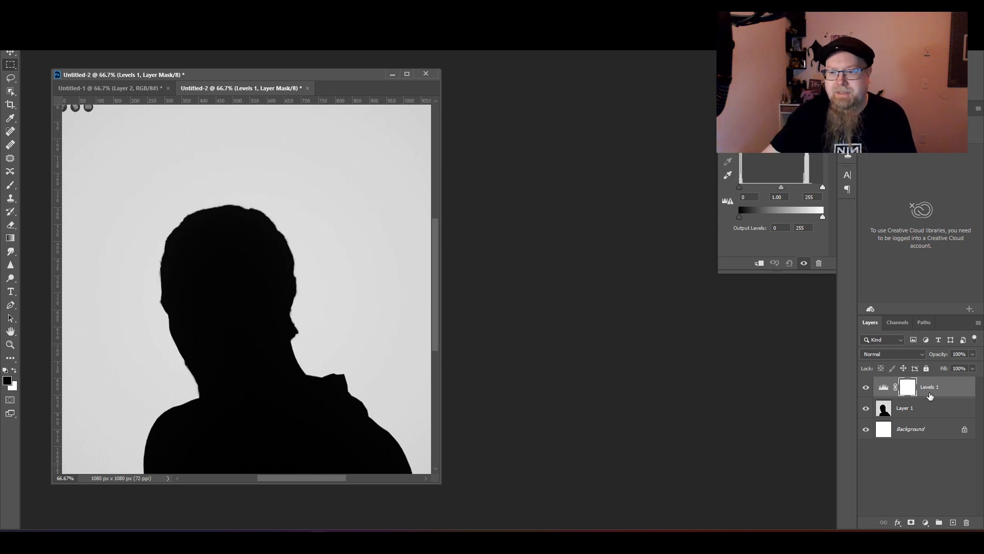
left_click(728, 176)
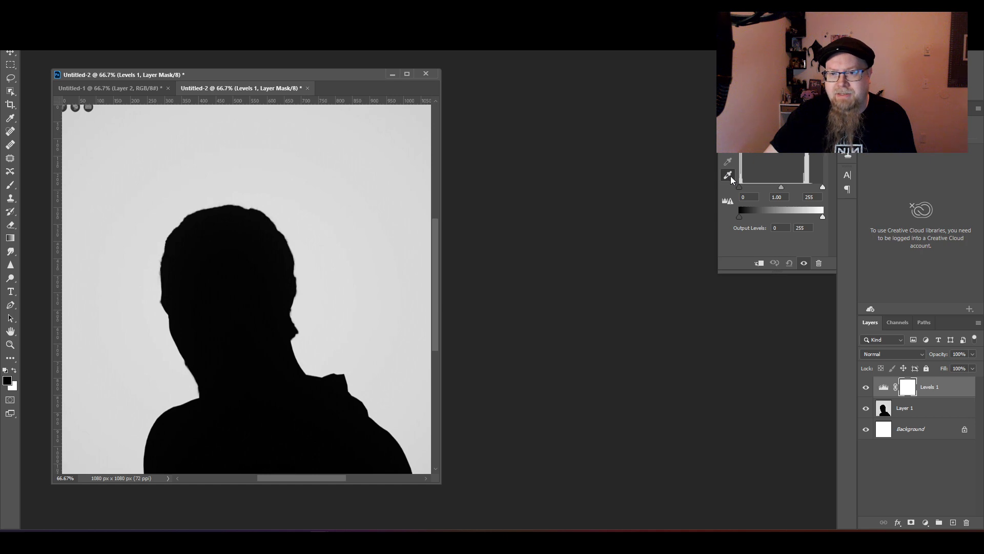
key("F8")
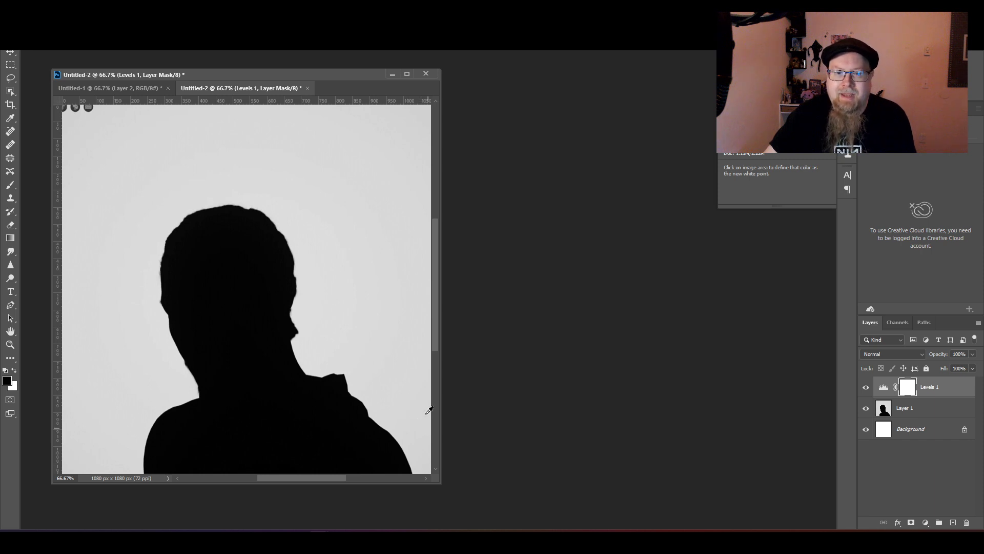
left_click(430, 116)
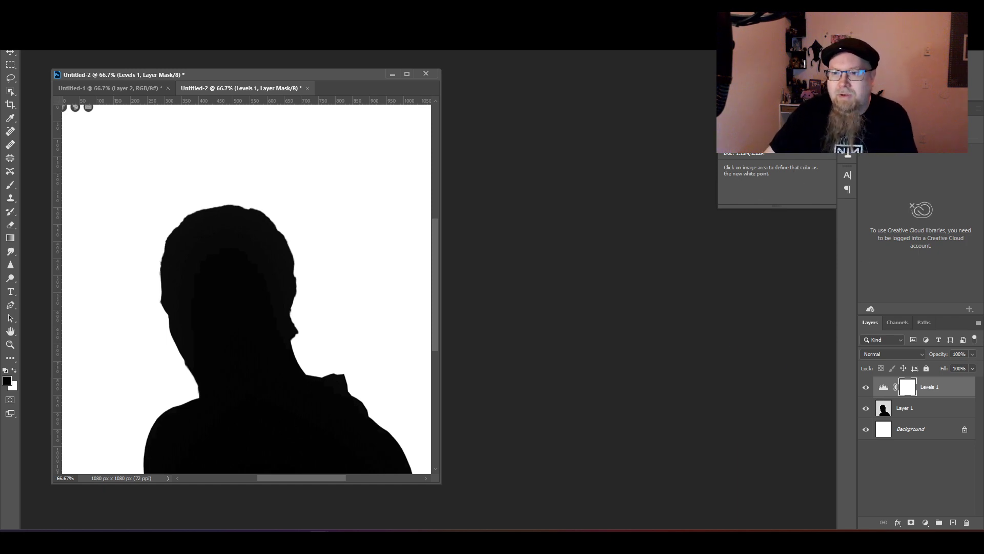
Set the Levels black point by sampling the dark gray edge of the silhouette's face, and compare the image with and without the adjustment.
left_click(848, 105)
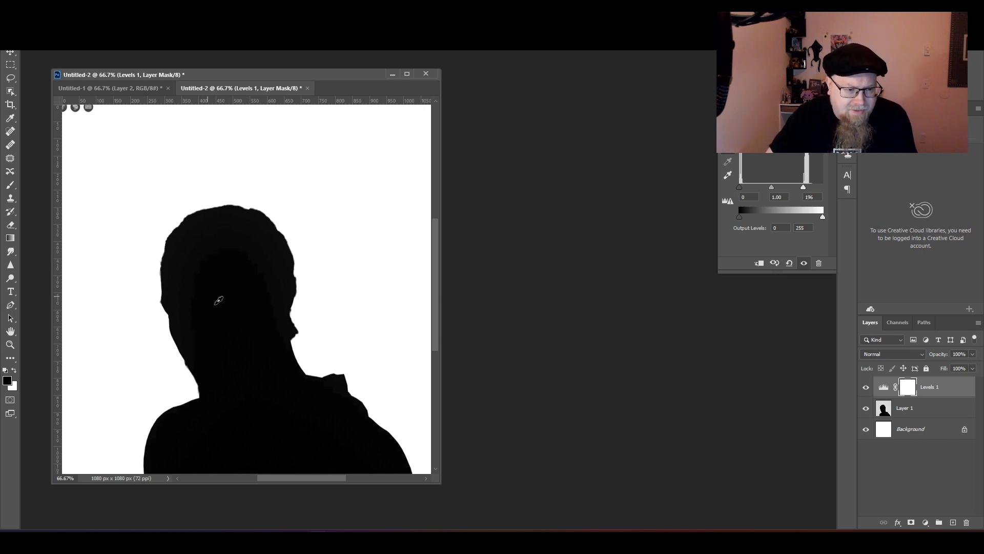
left_click(757, 88)
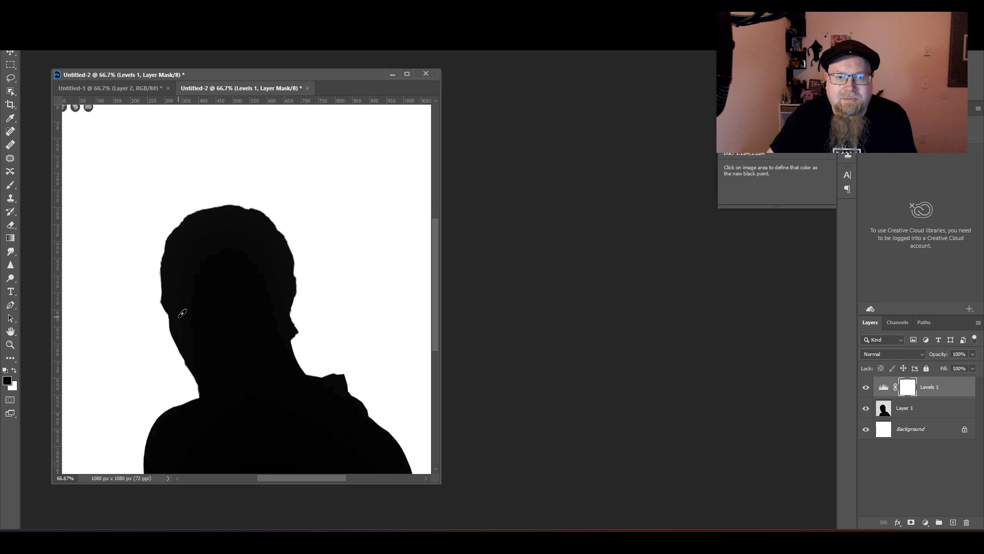
left_click(180, 316)
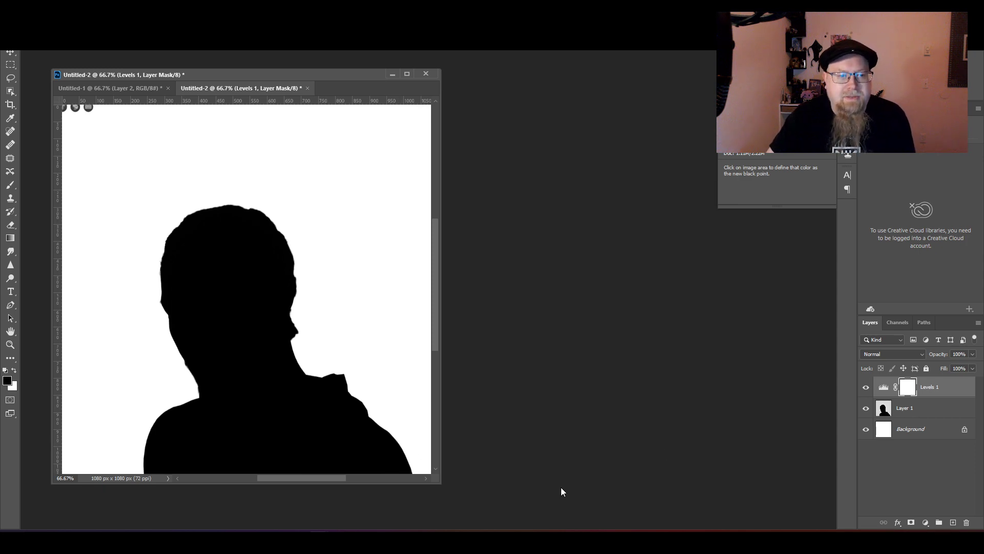
left_click(867, 393)
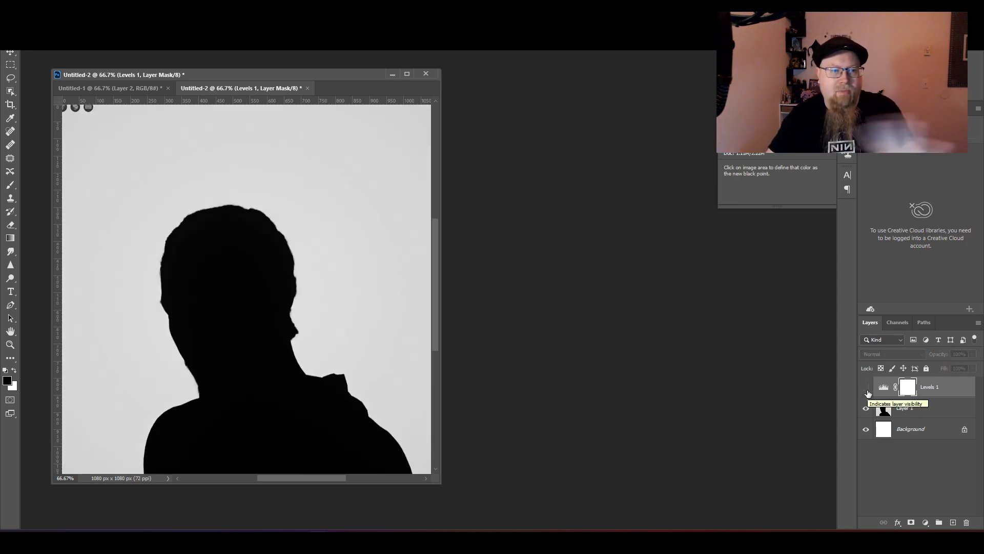
left_click(867, 392)
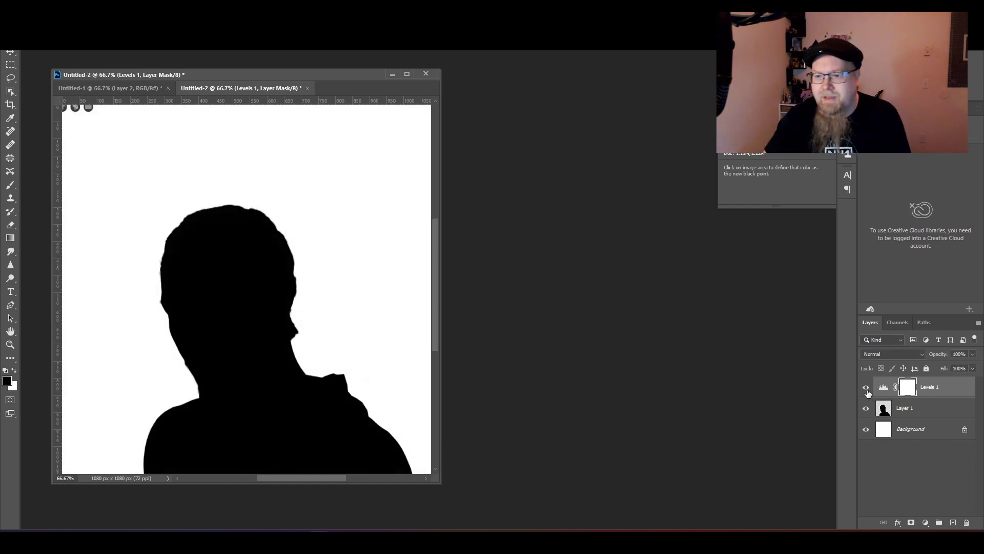
Load the Gray channel as a selection, invert it to the silhouette, and add it as a layer mask on Layer 1.
left_click(902, 323)
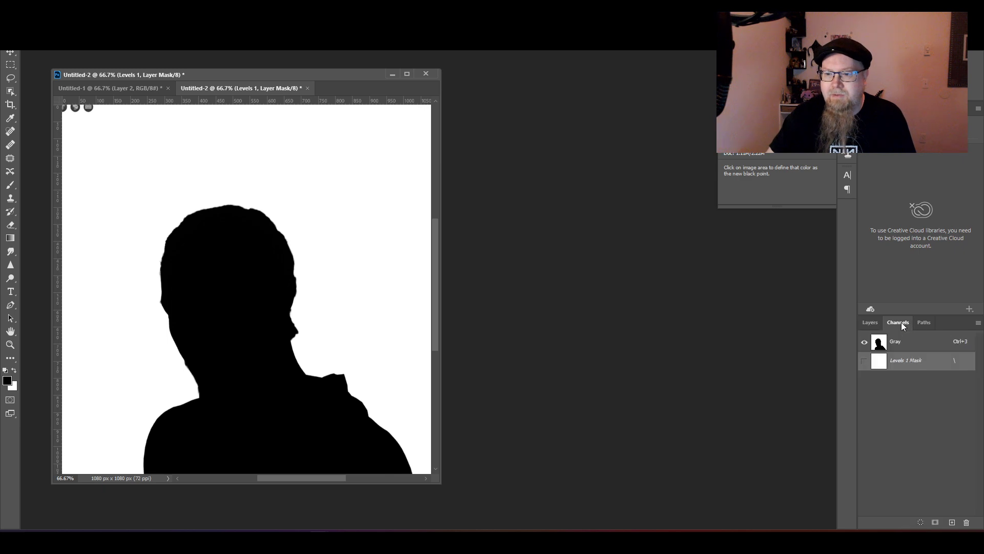
left_click(880, 343, "ctrl")
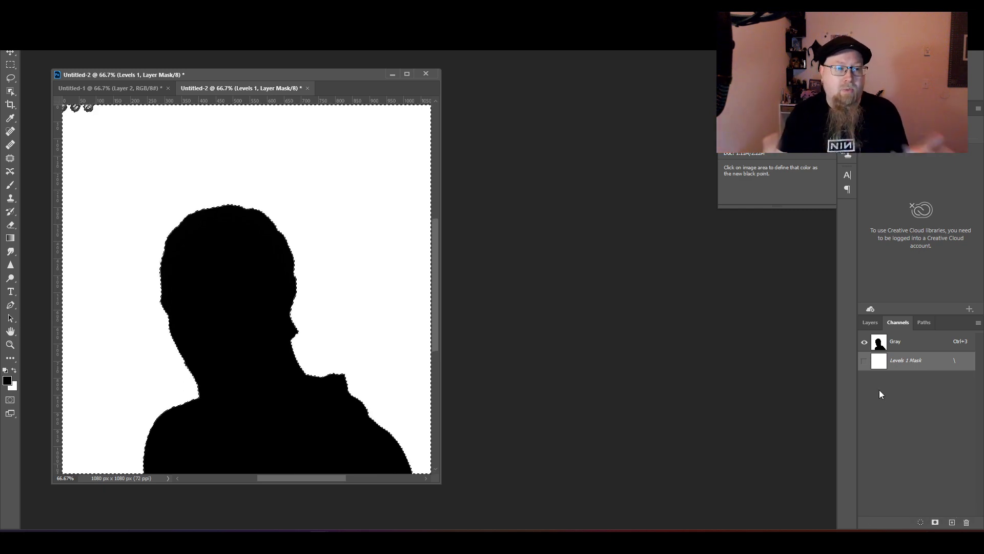
left_click(870, 322)
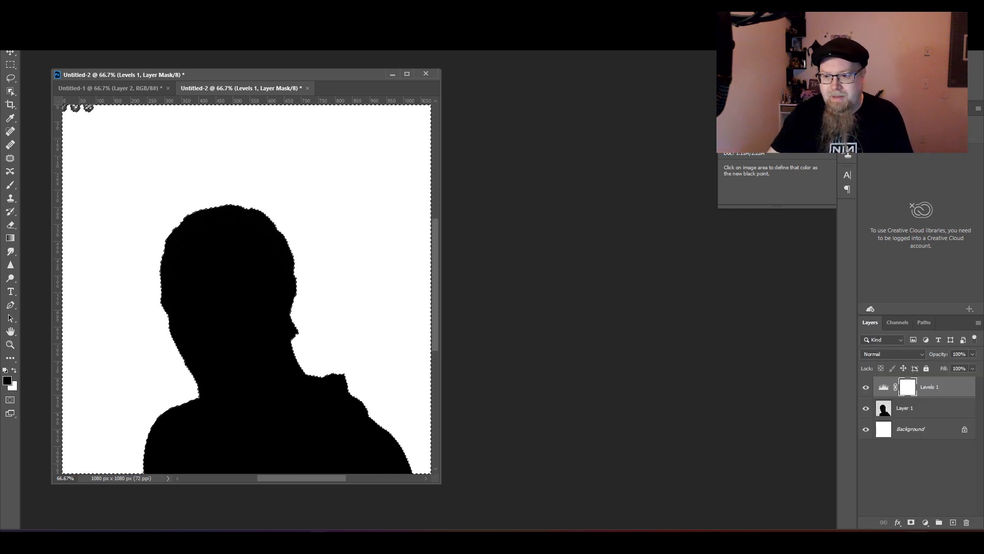
left_click(933, 408)
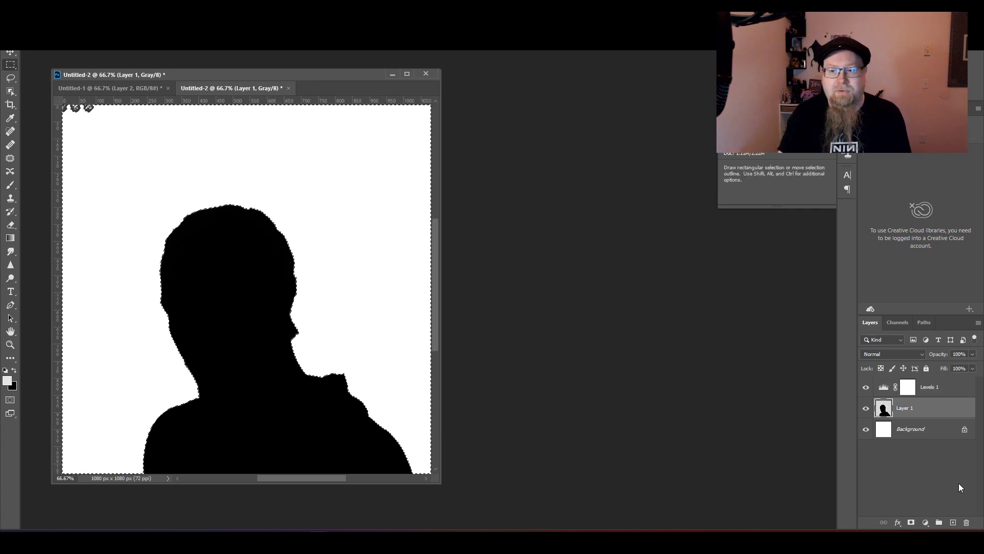
key("ctrl+shift+i")
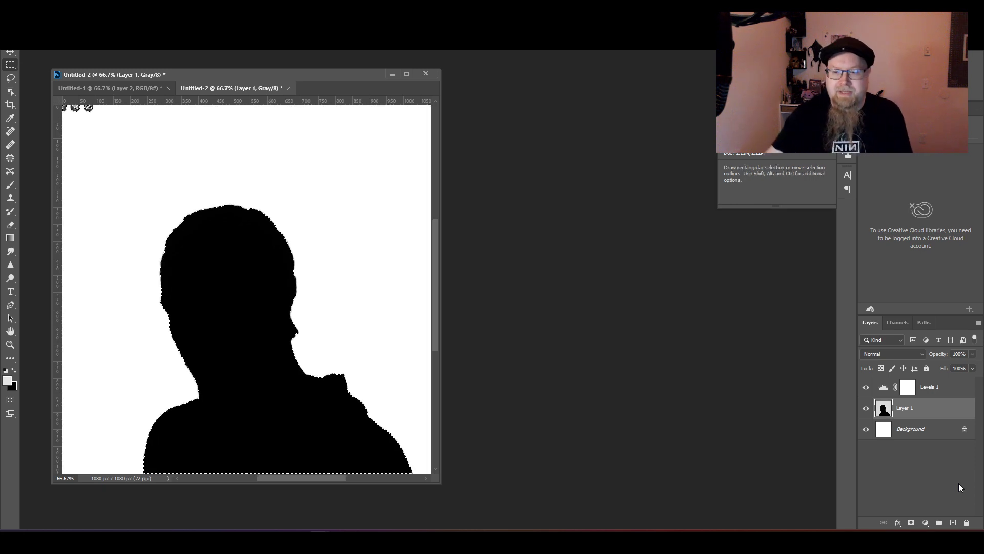
left_click(911, 522)
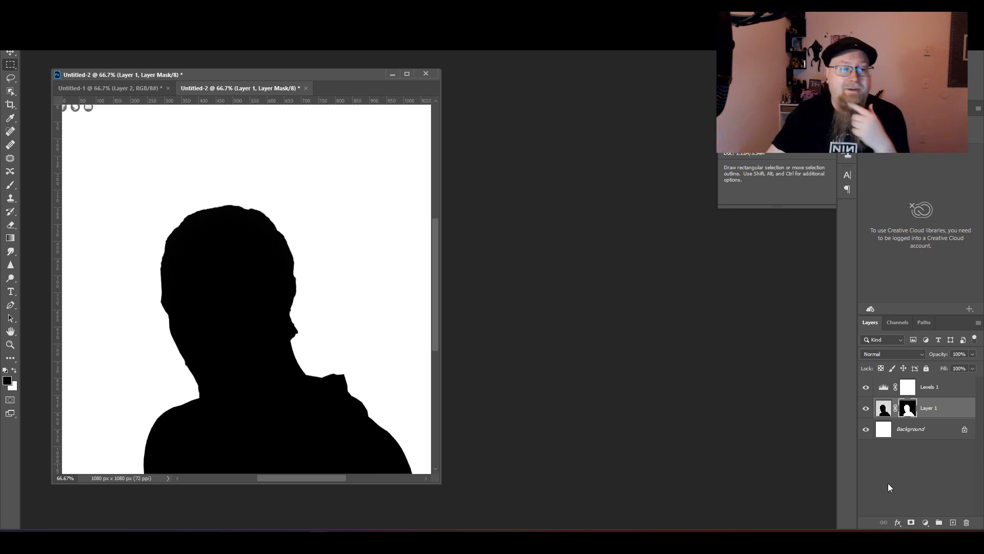
Check the cutout with the Background layer hidden, restore the layer, and delete Layer 1's mask without applying it.
left_click(866, 430)
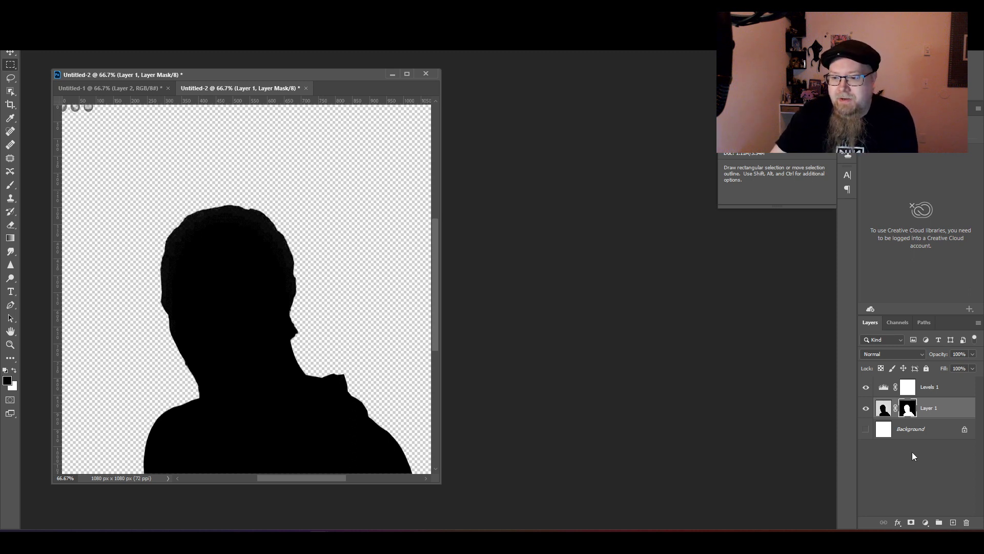
left_click(867, 429)
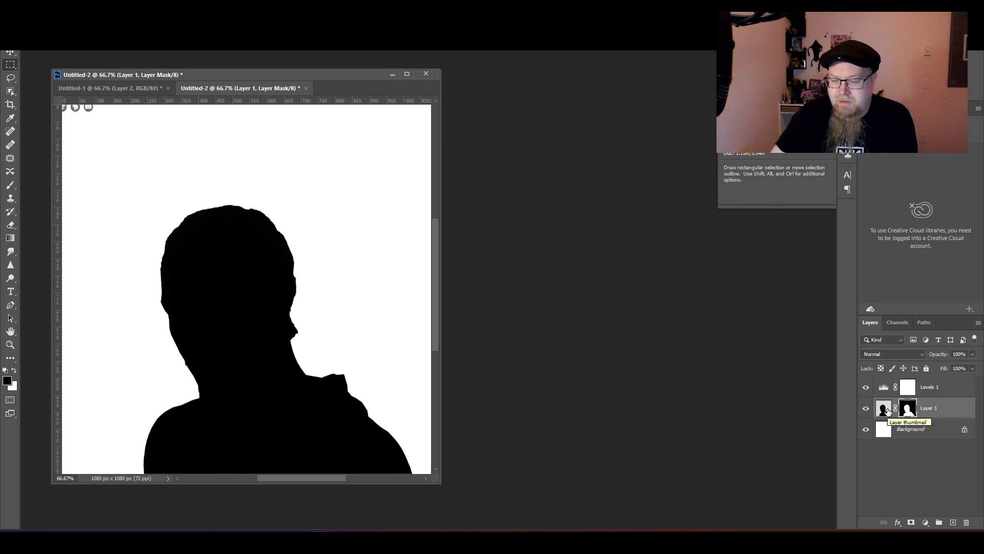
left_click_drag(887, 411, 970, 527)
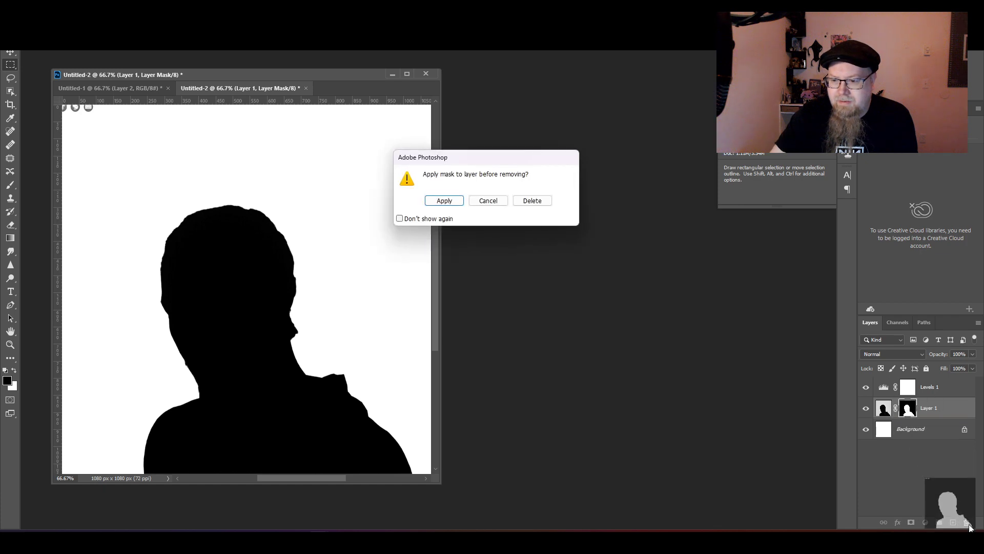
left_click(532, 201)
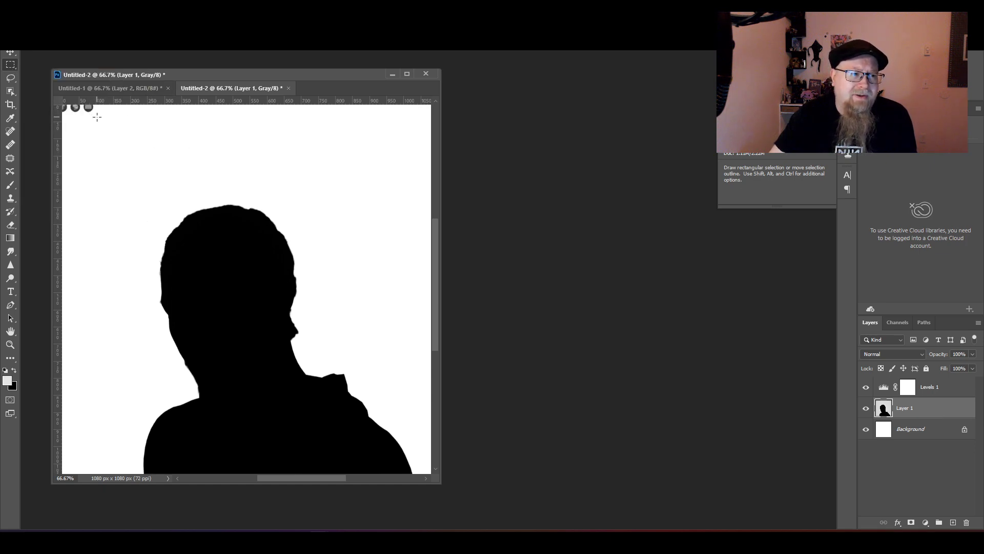
Erase the three round icons in the upper-left corner of Layer 1, deselect, and check the result with the Levels adjustment off and on.
left_click_drag(97, 117, 222, 152)
key("x")
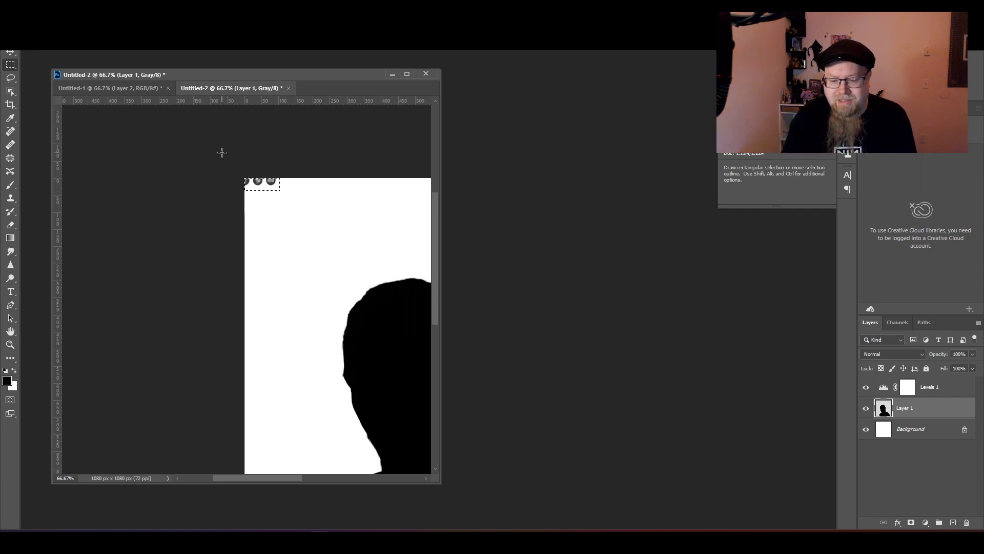
key("Delete")
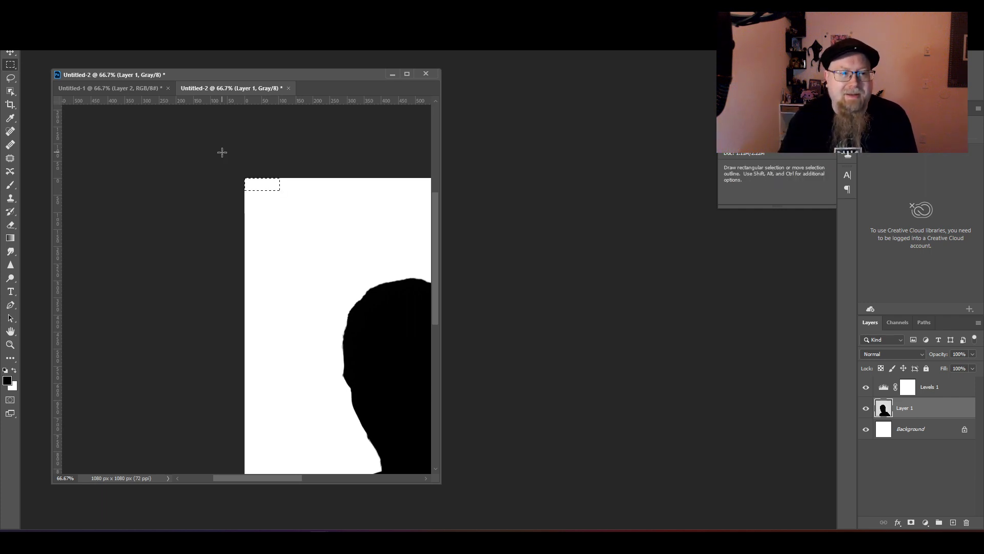
left_click_drag(328, 244, 165, 186)
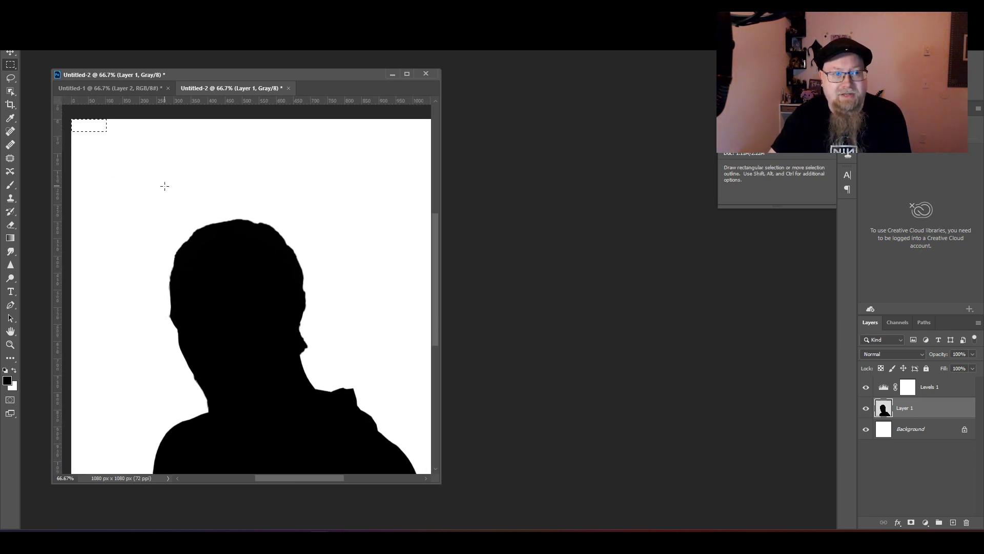
key("ctrl+d")
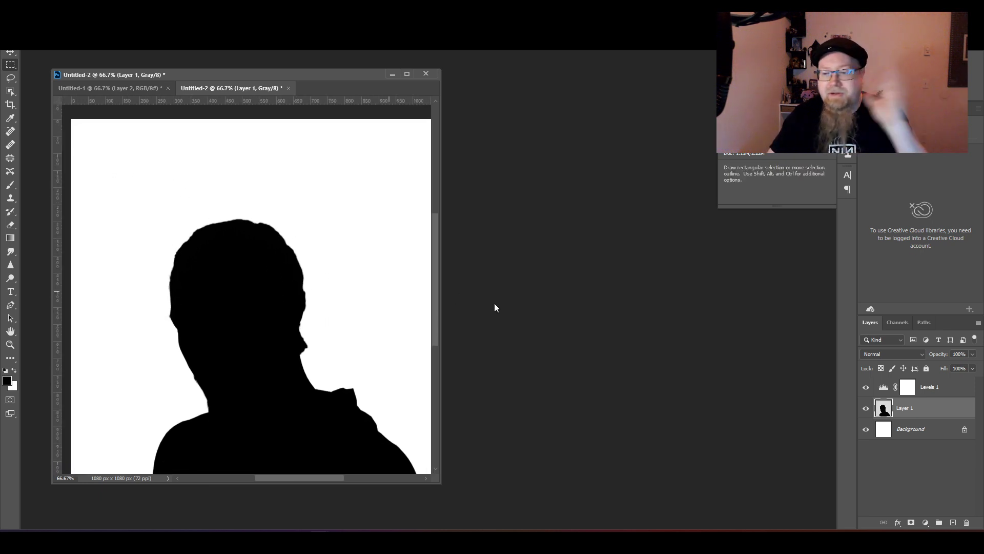
left_click(864, 388)
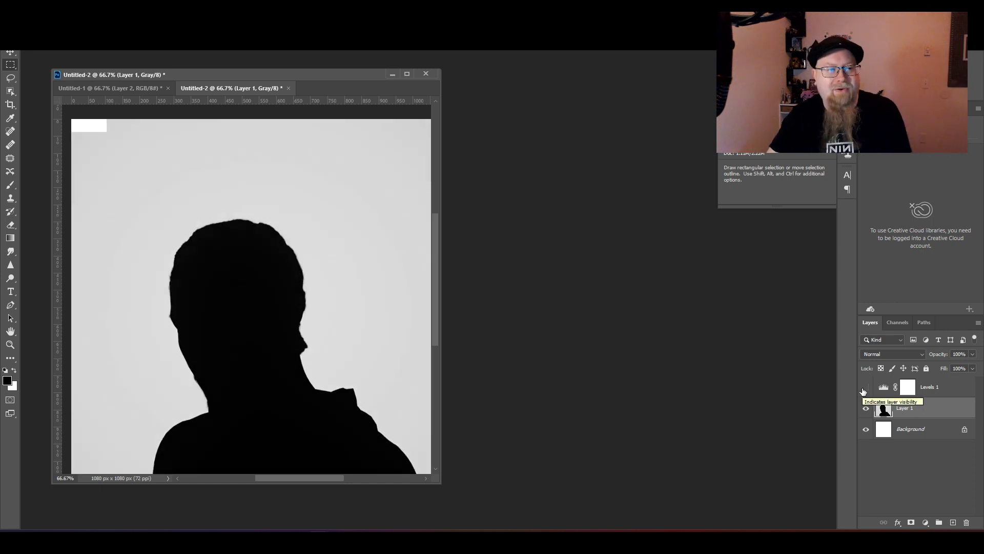
left_click(867, 388)
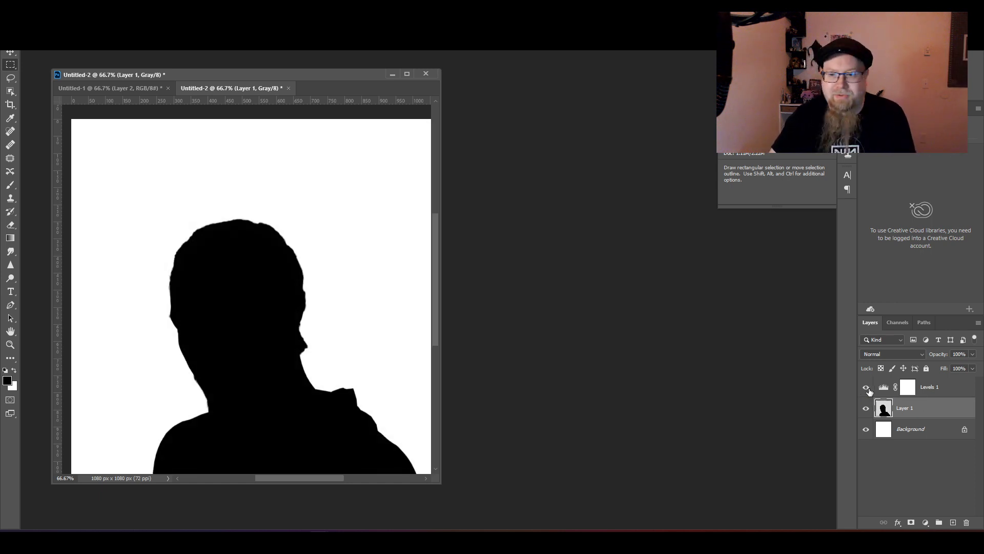
Mask Layer 1 with the inverted Gray channel selection and check the cutout by toggling the Background layer's visibility.
left_click(897, 323)
left_click(879, 342, "ctrl")
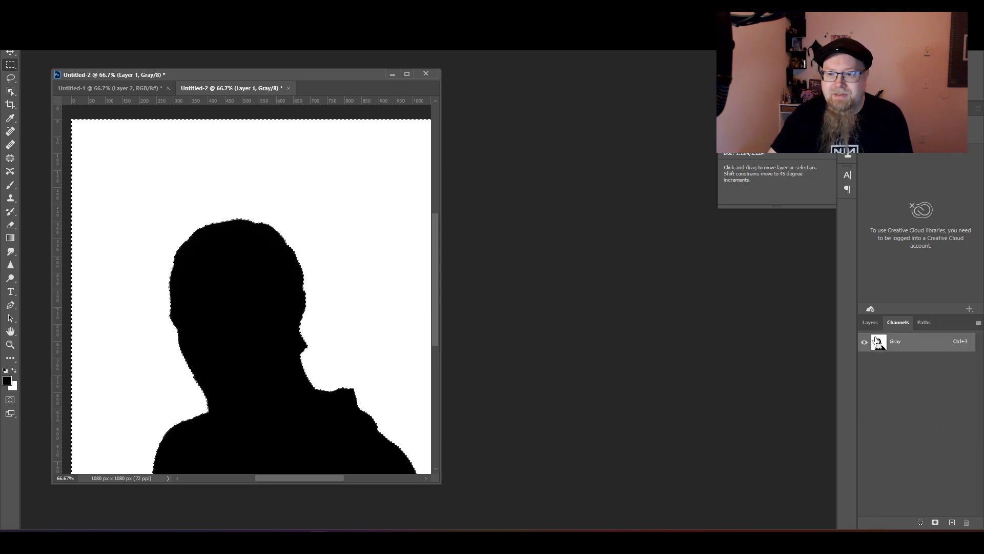
left_click(870, 323)
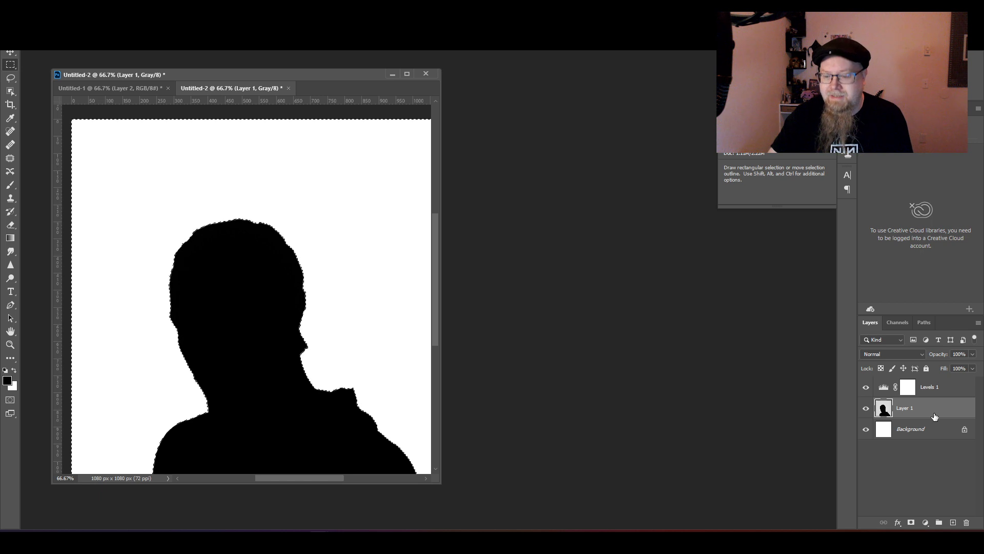
key("ctrl+shift+i")
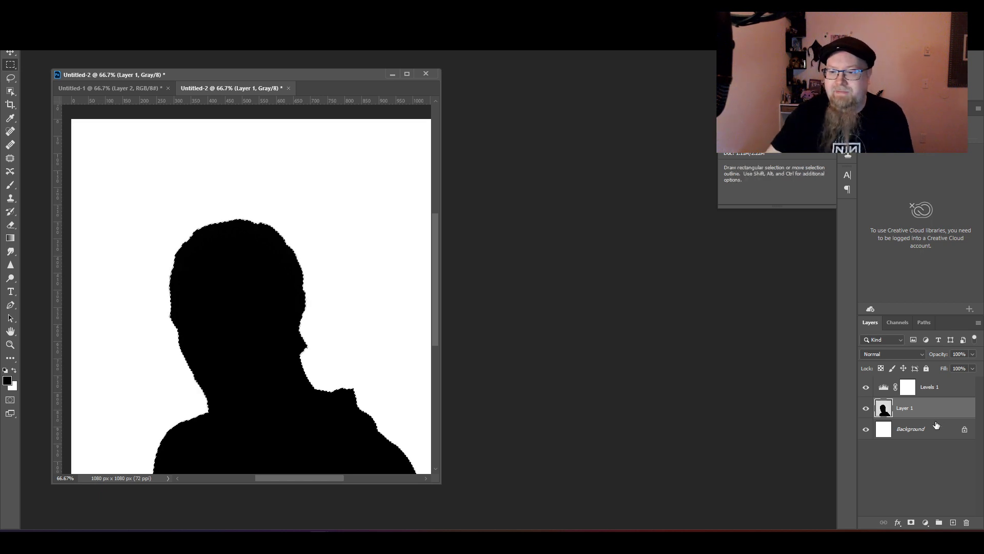
left_click(911, 522)
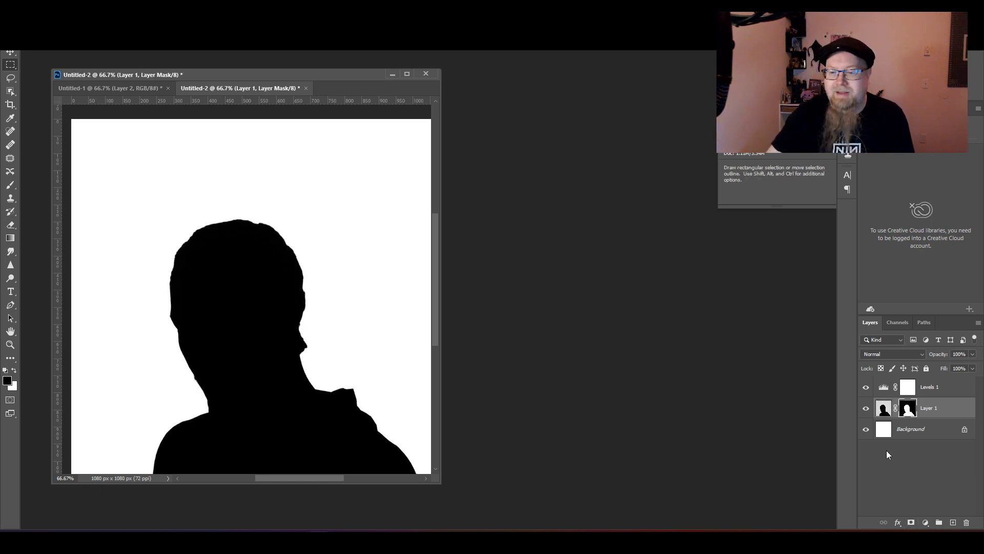
left_click(867, 430)
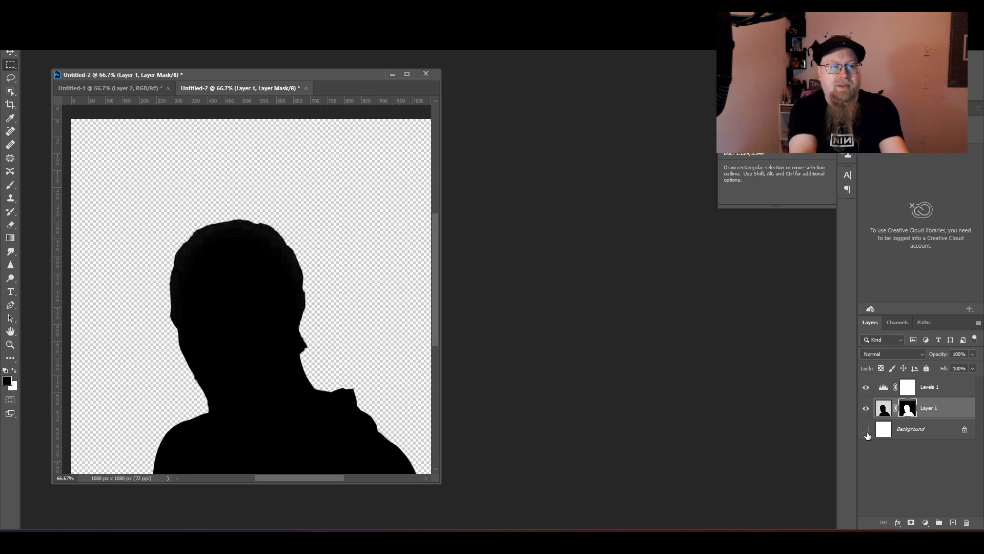
left_click(866, 430)
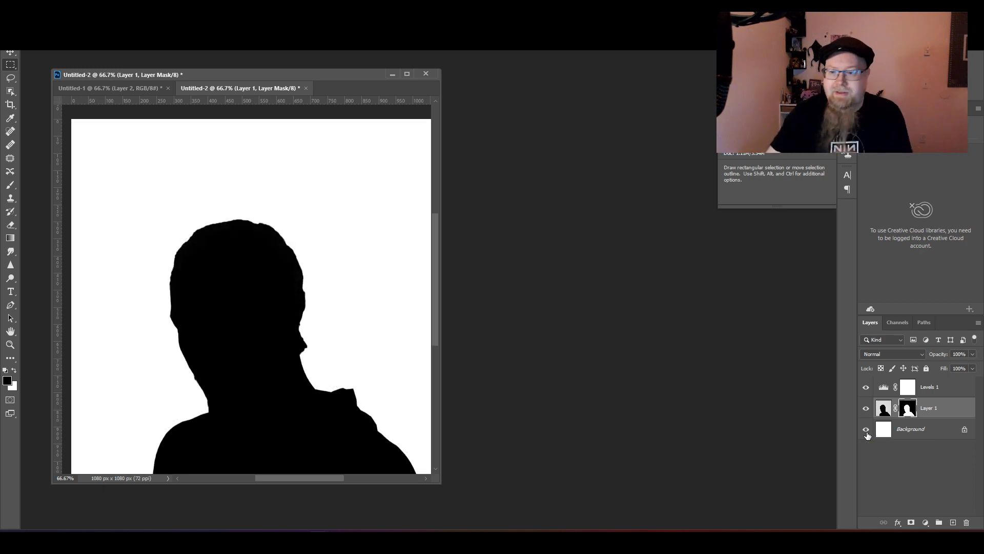
left_click(866, 430)
left_click(866, 429)
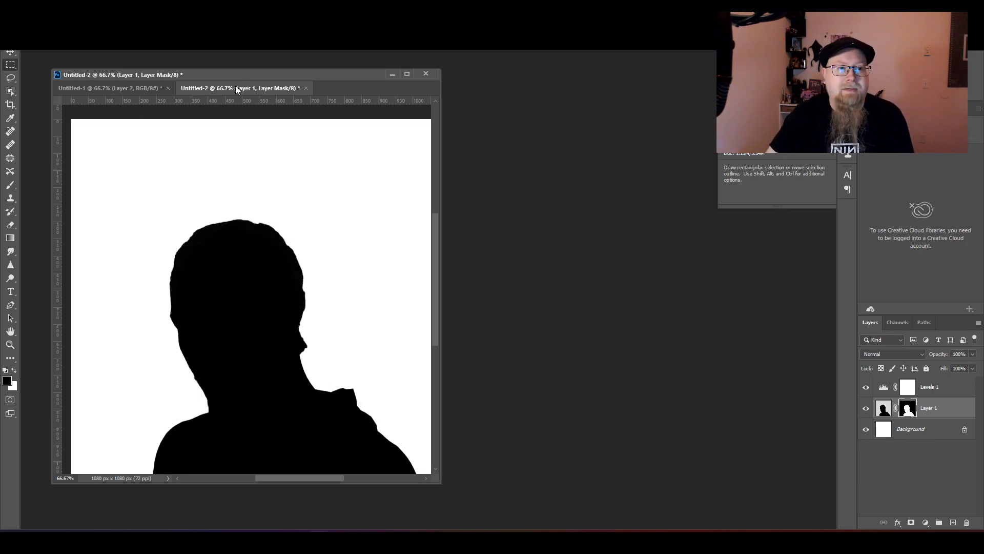
Float Untitled-2 in its own window and copy the masked Layer 1 into Untitled-1, keeping its position aligned.
left_click_drag(235, 87, 519, 83)
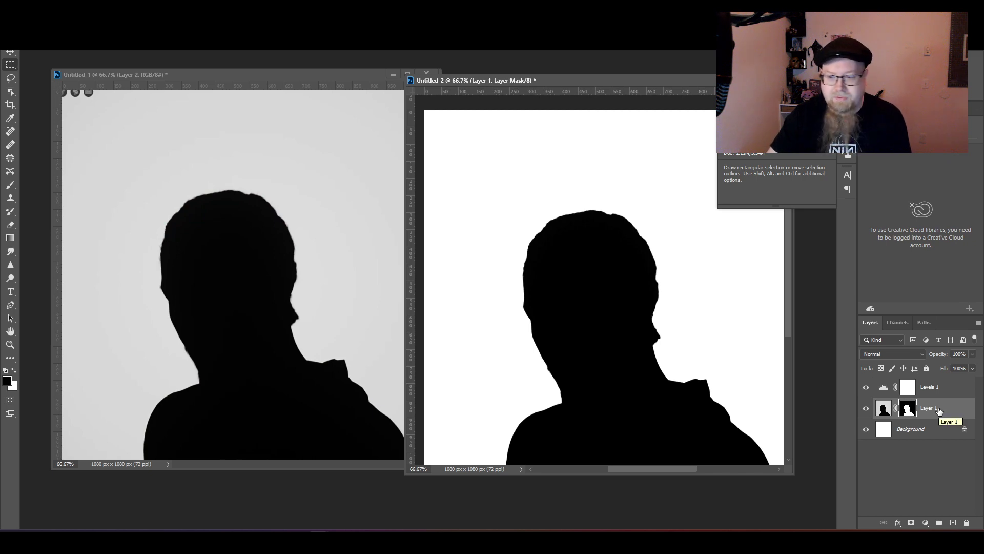
key("shift")
left_click_drag(940, 411, 248, 275, "shift")
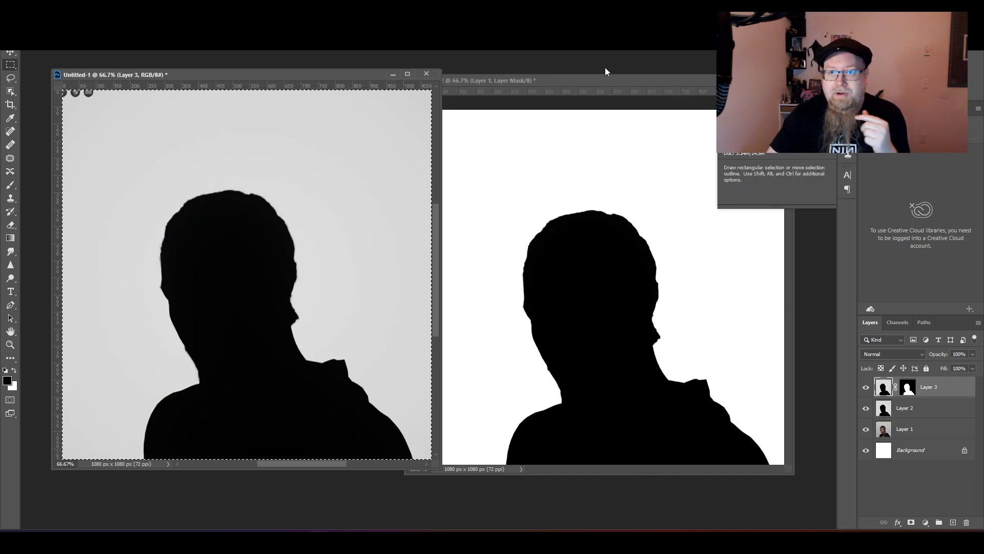
Clear the Untitled-2 window from view, deselect in Untitled-1, and move Layer 3's mask onto Layer 1.
left_click_drag(606, 81, 476, 110)
left_click(613, 110)
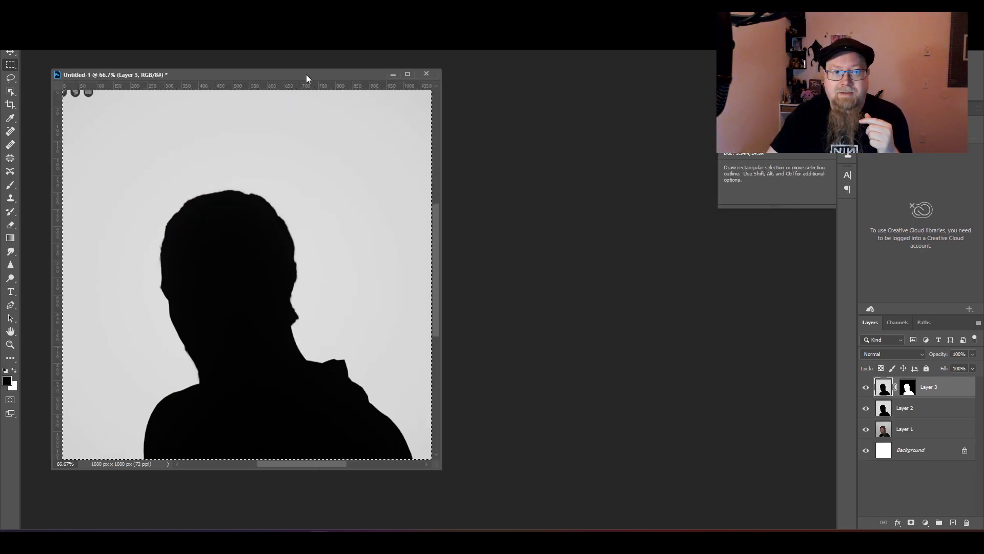
left_click_drag(306, 75, 367, 69)
key("ctrl+d")
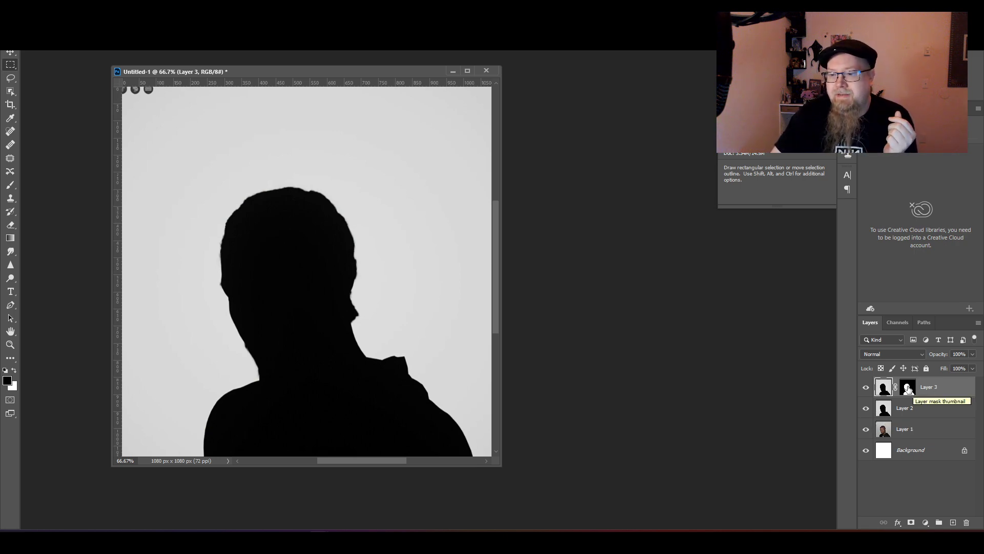
left_click_drag(908, 389, 911, 432)
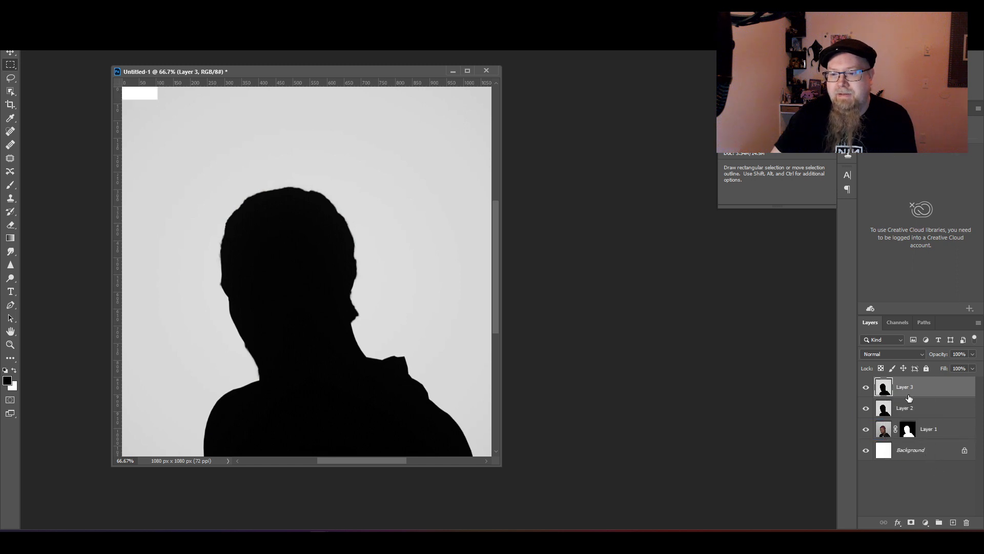
Hide Layer 2, Layer 3 and the Background layer to isolate the masked character, and make Layer 1 the active layer.
left_click(866, 408)
left_click(864, 386)
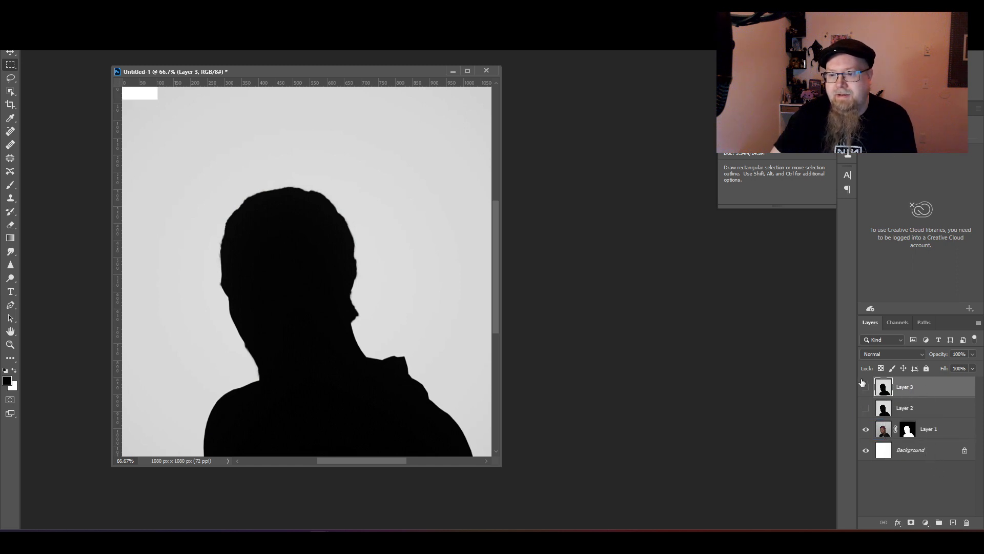
left_click(863, 383)
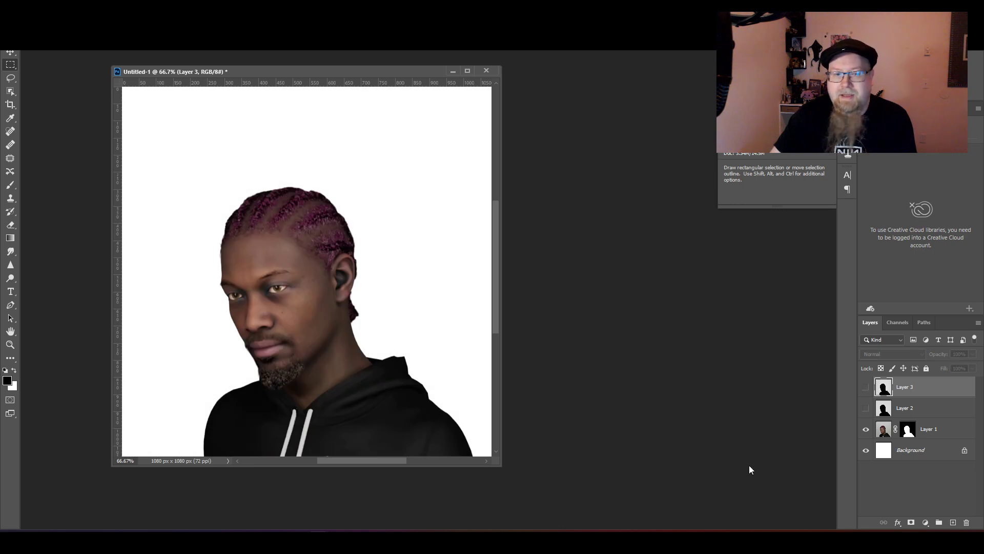
left_click(866, 451)
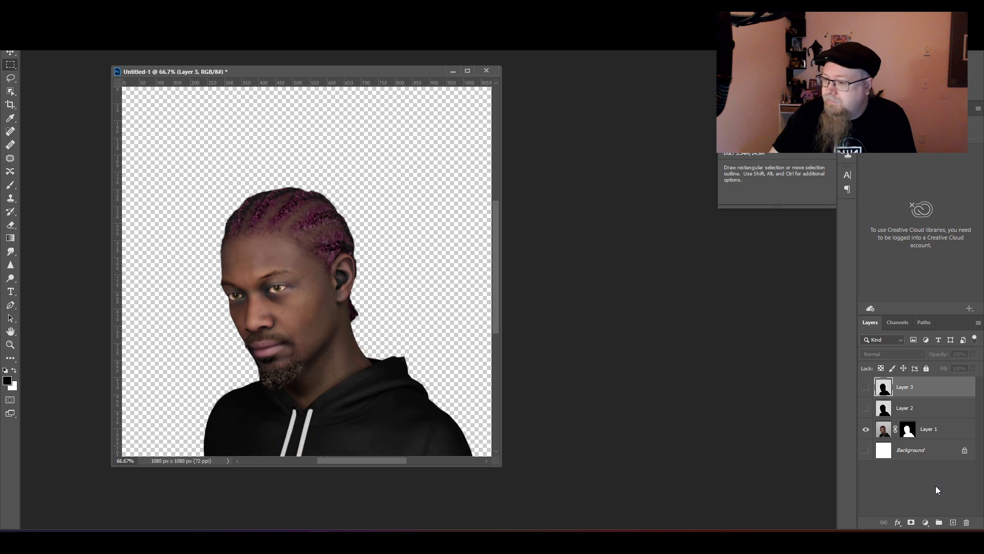
left_click(943, 432)
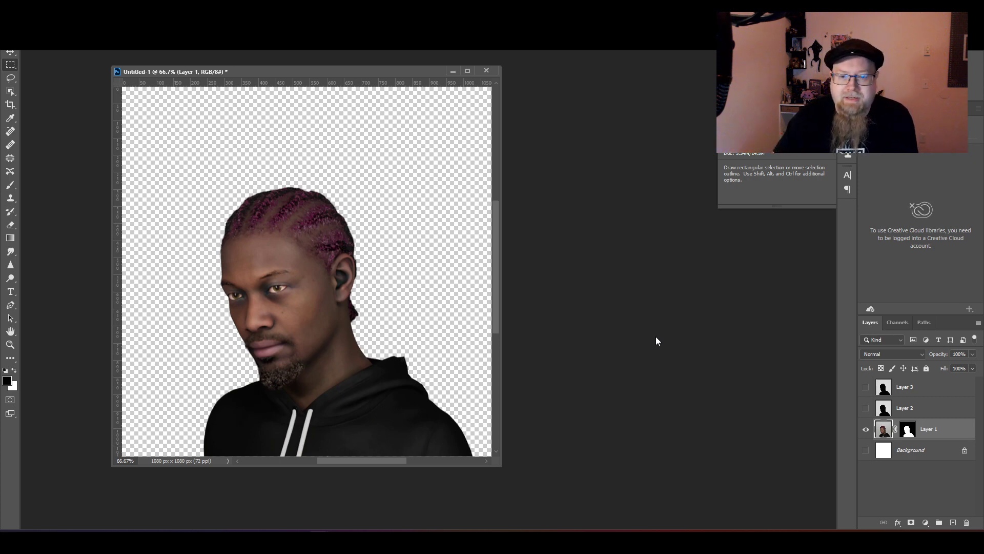
Bring up the file browser for opening an existing document.
key("ctrl+o")
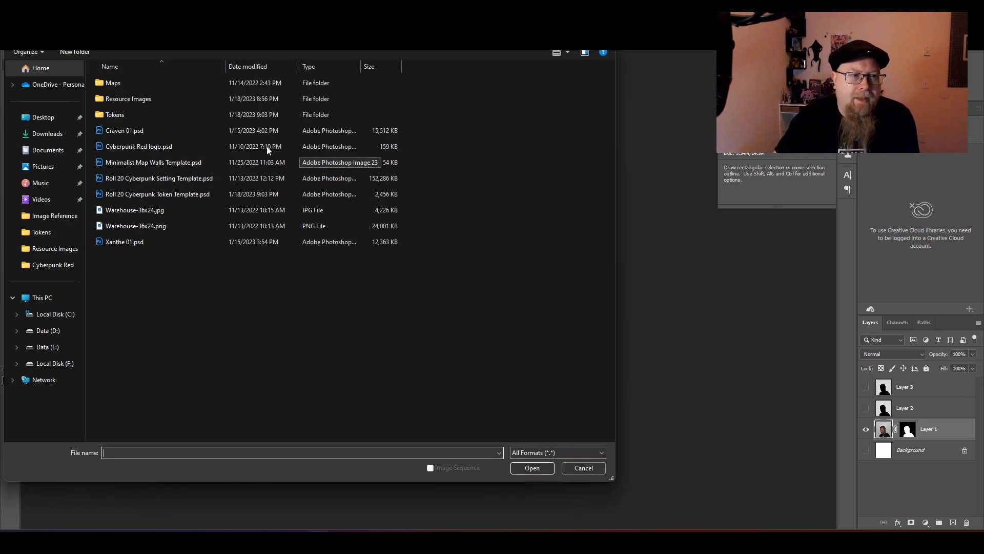
Browse the Image Reference folder inside Mage - Seattle at Dawn for a background picture.
left_click(180, 35)
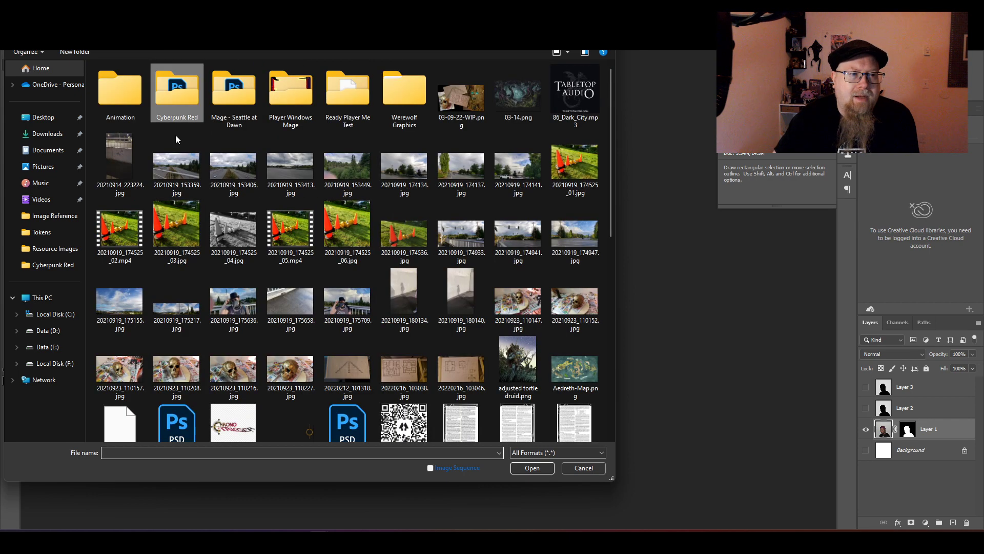
double_click(226, 93)
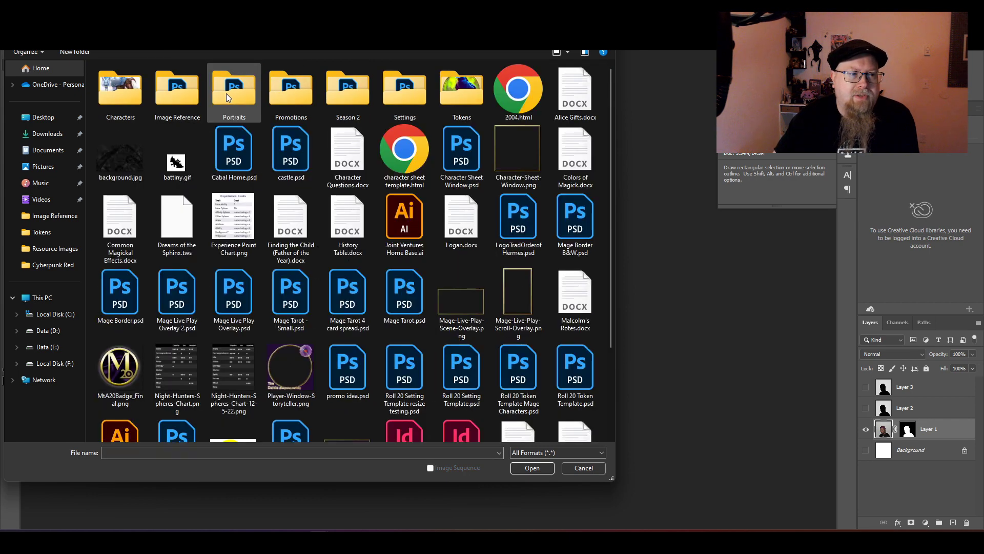
double_click(172, 102)
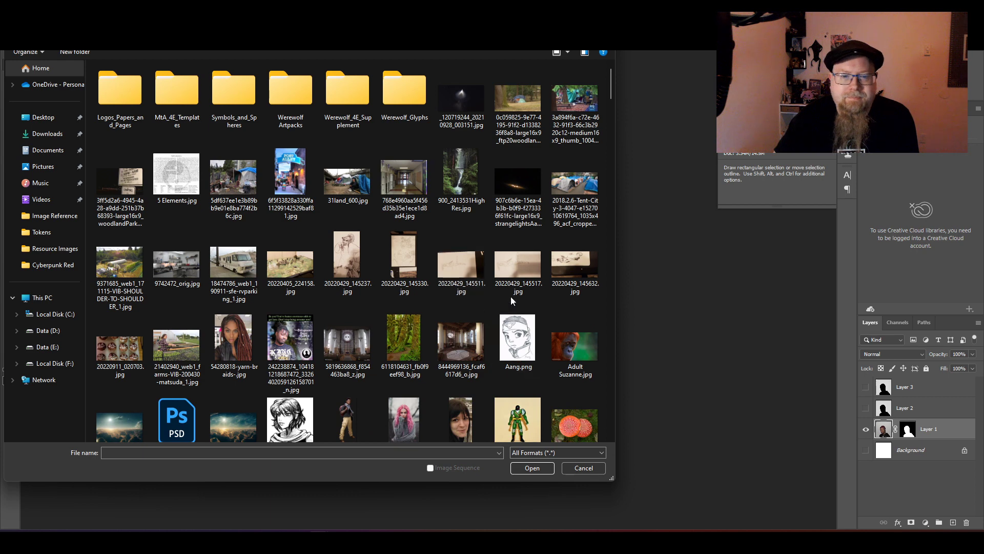
scroll(487, 263, "down", 3)
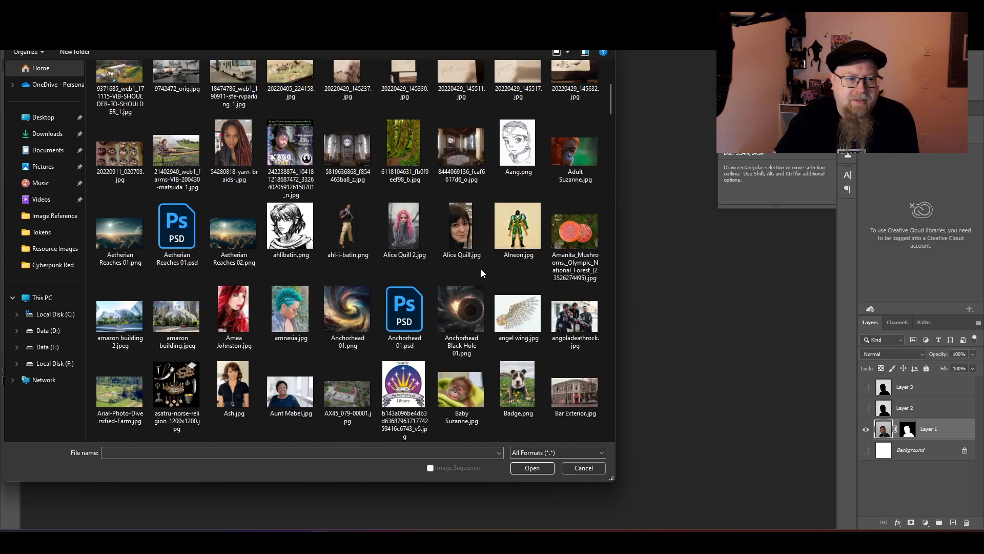
scroll(481, 272, "down", 3)
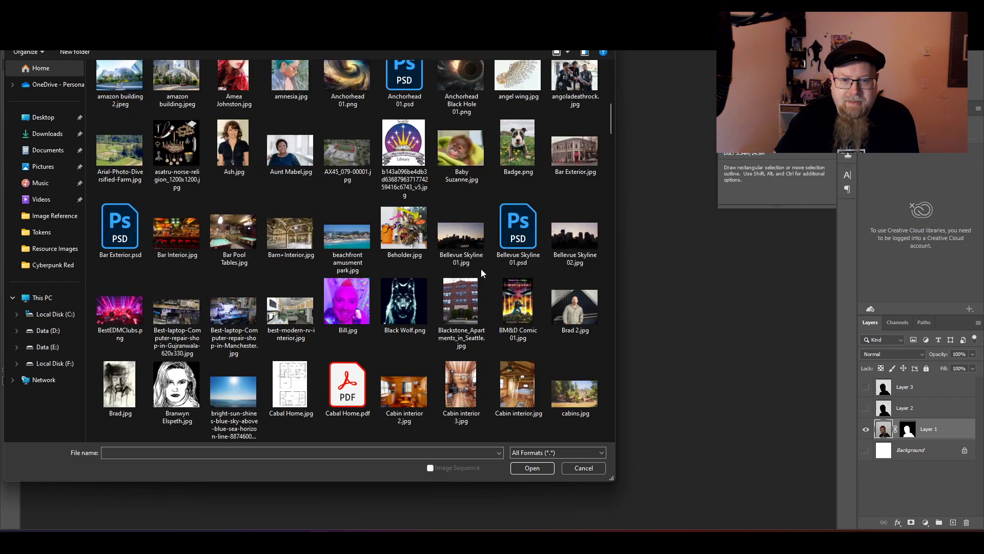
scroll(480, 275, "down", 3)
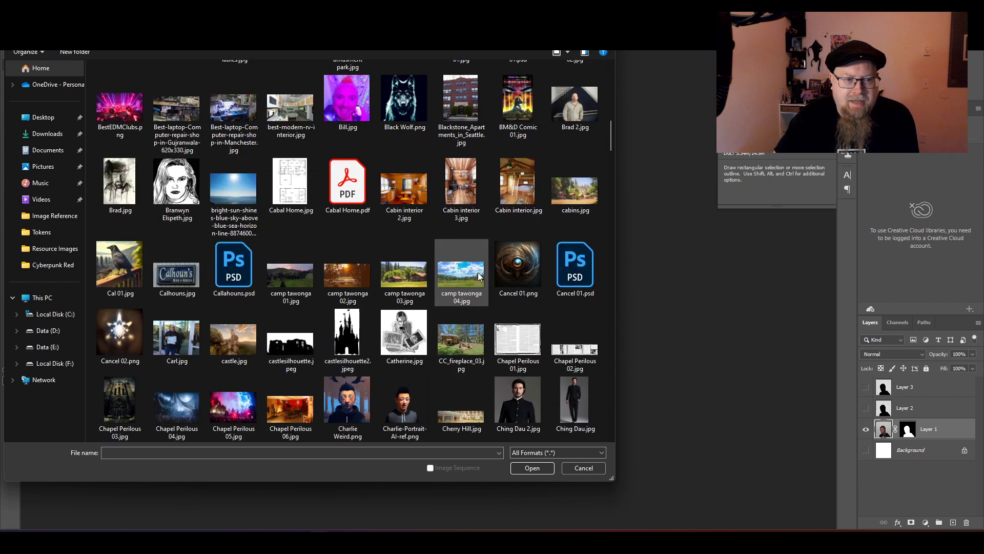
scroll(478, 277, "down", 3)
scroll(478, 277, "up", 20)
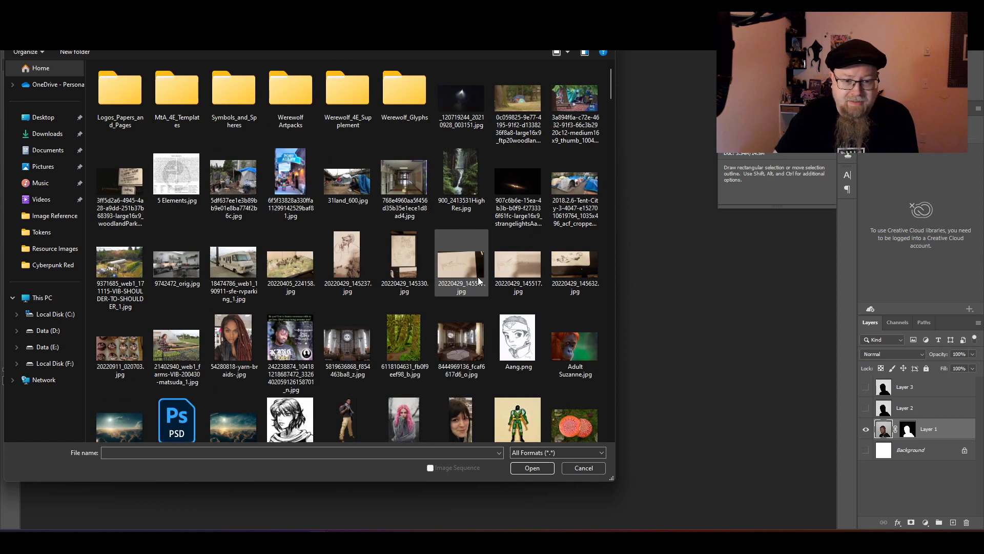
scroll(478, 276, "down", 6)
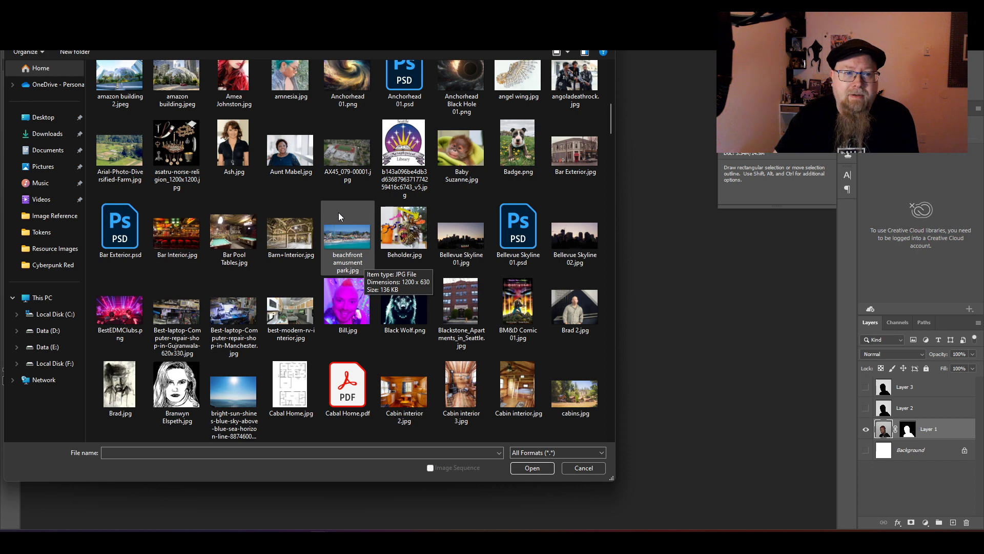
scroll(338, 212, "up", 3)
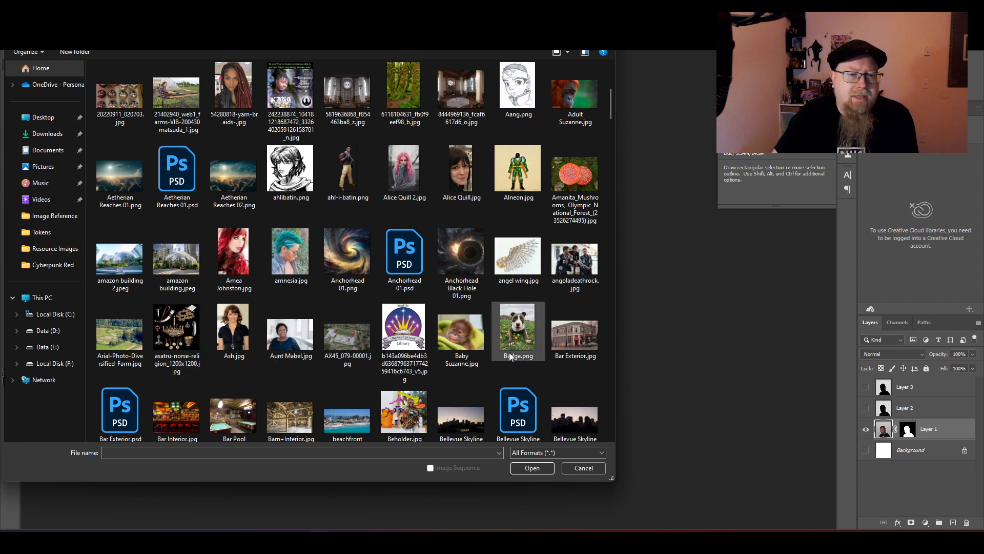
scroll(508, 354, "up", 3)
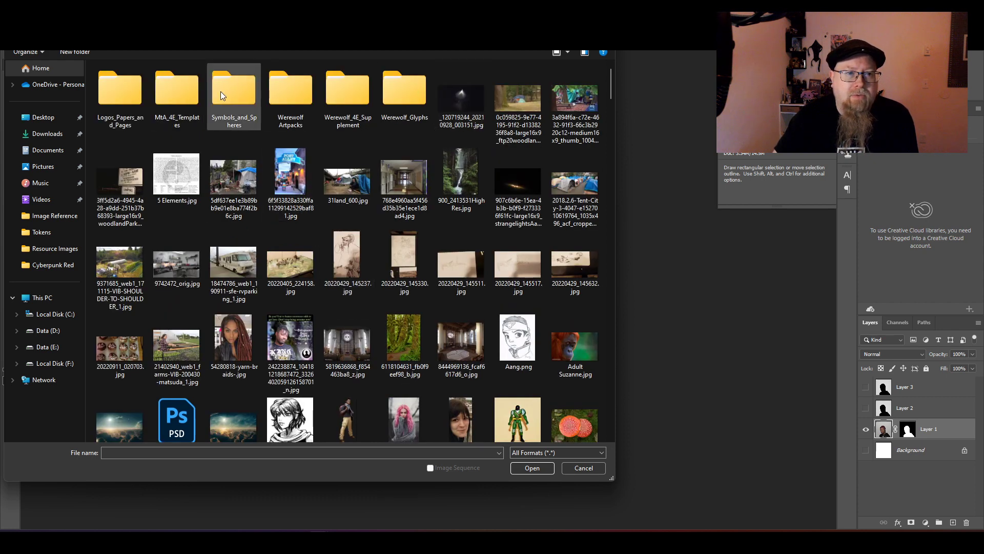
Open Roll 20 Setting Atlanta.psd from the Mage - Seattle at Dawn Settings folder and update its text layers.
left_click(238, 36)
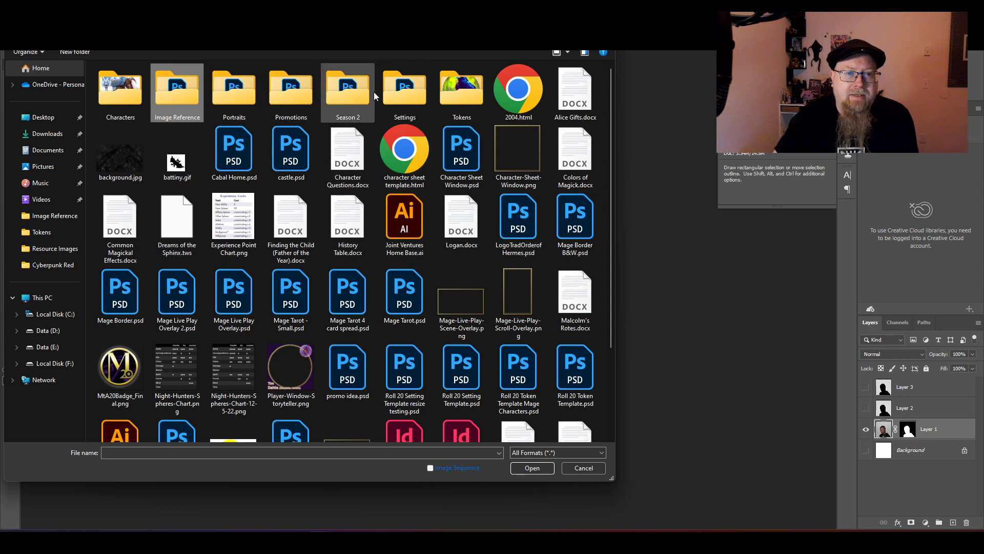
left_click(414, 91)
double_click(414, 91)
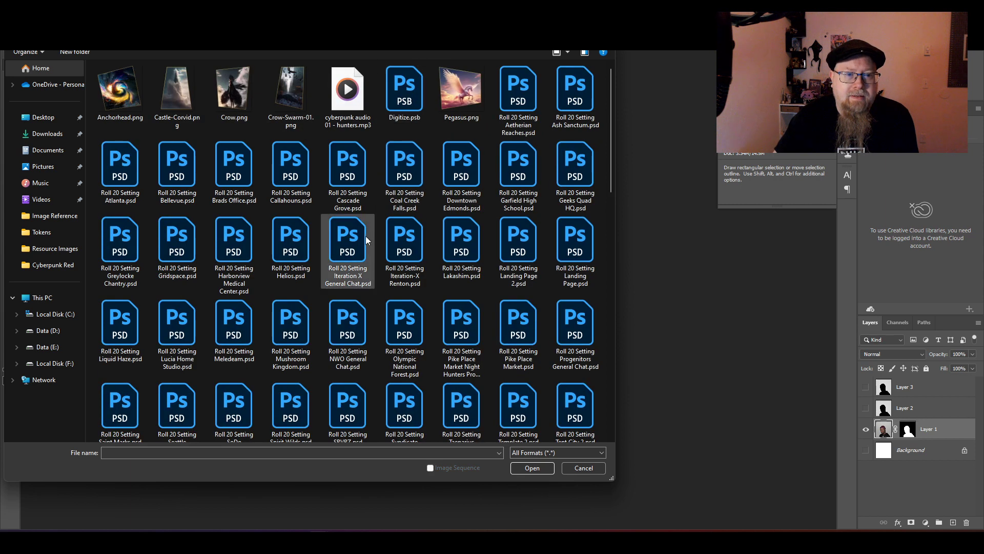
double_click(126, 174)
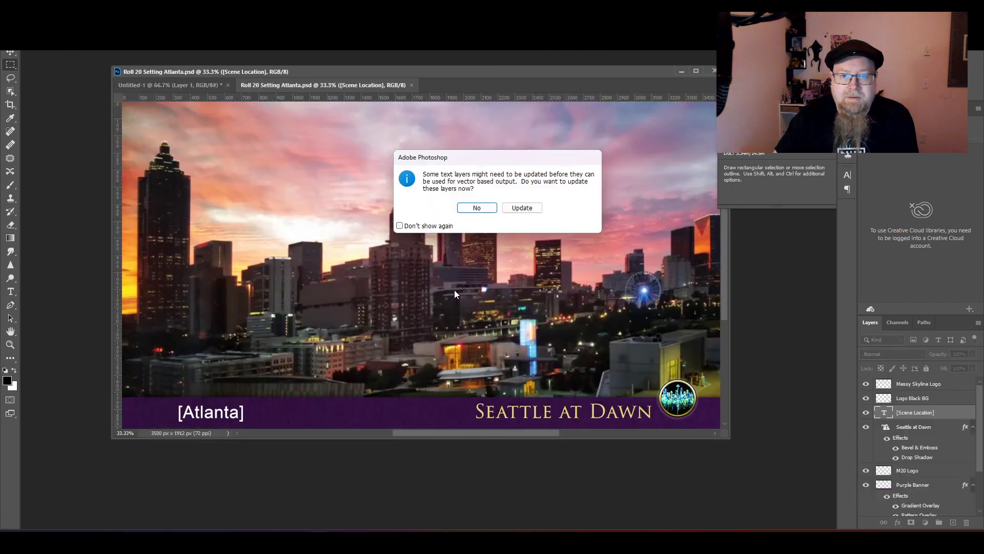
left_click(516, 209)
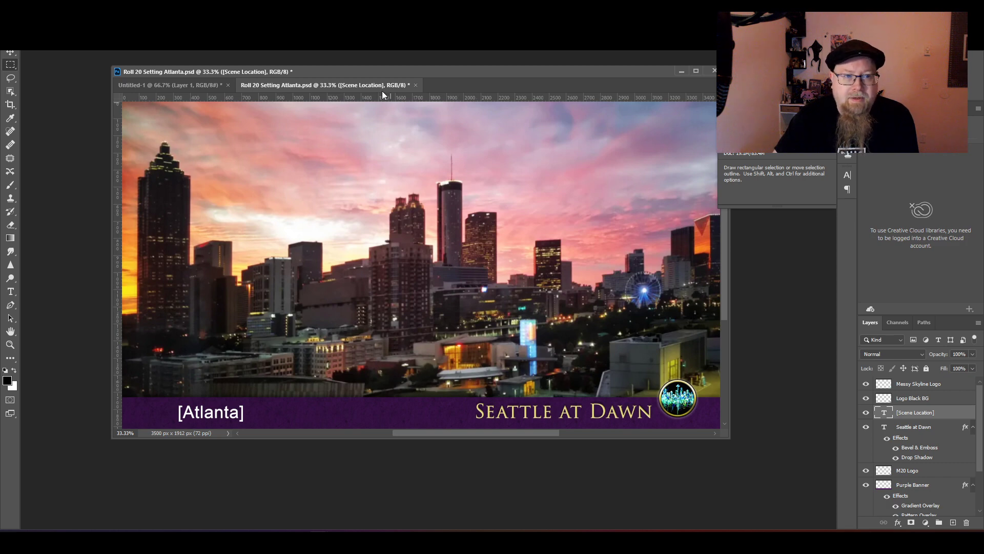
Float the Atlanta document in its own window and copy its skyline layer, Layer 1, into the portrait document.
left_click_drag(356, 87, 419, 174)
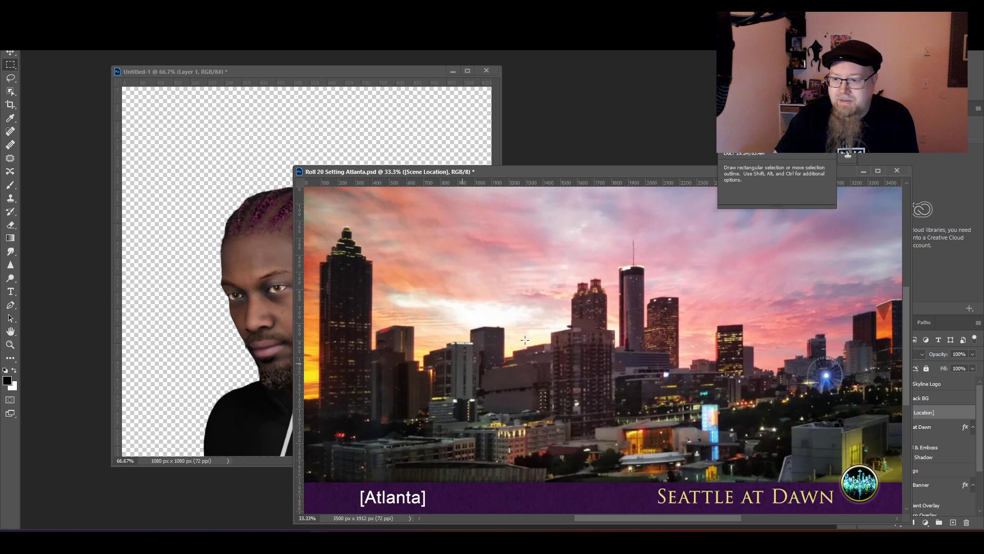
left_click_drag(625, 181, 417, 181)
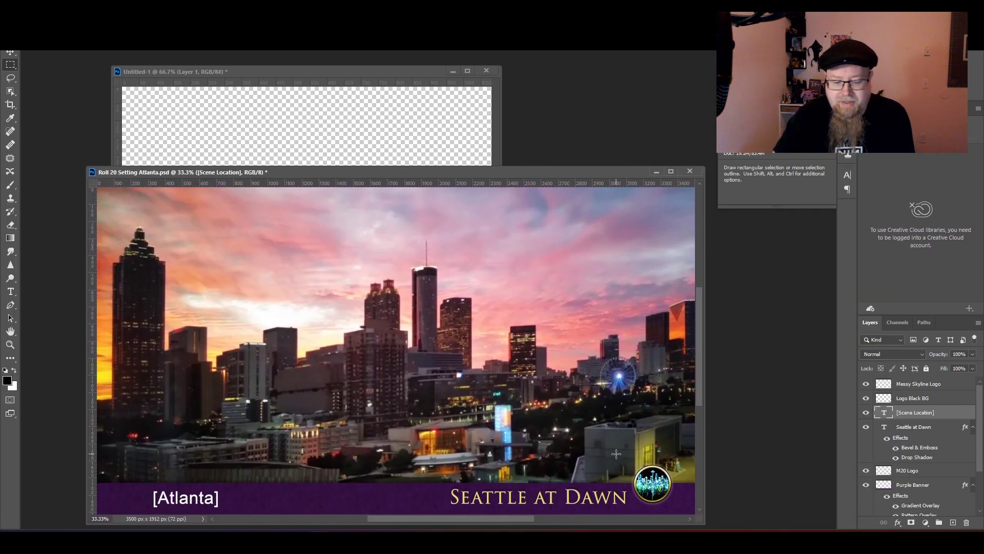
key("v")
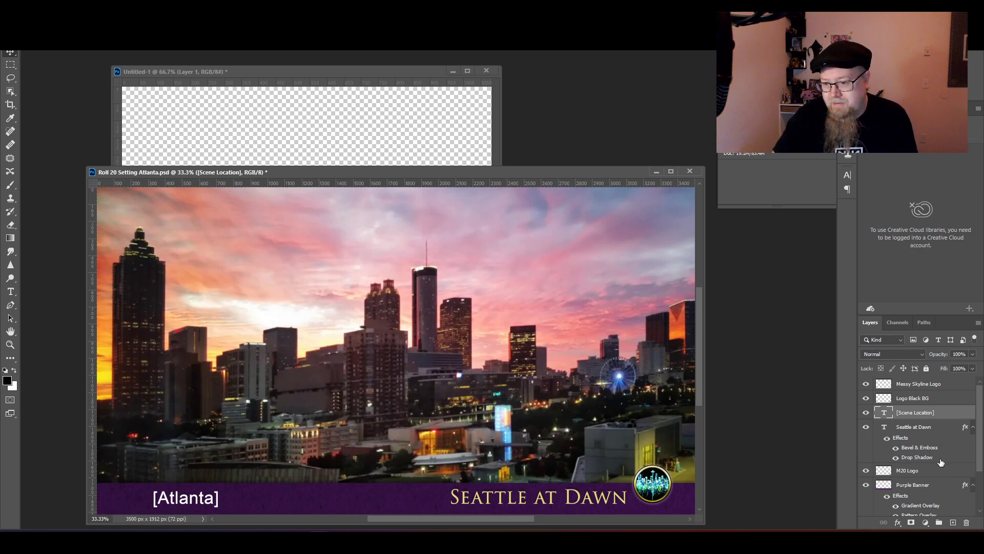
scroll(941, 464, "down", 4)
left_click(937, 484)
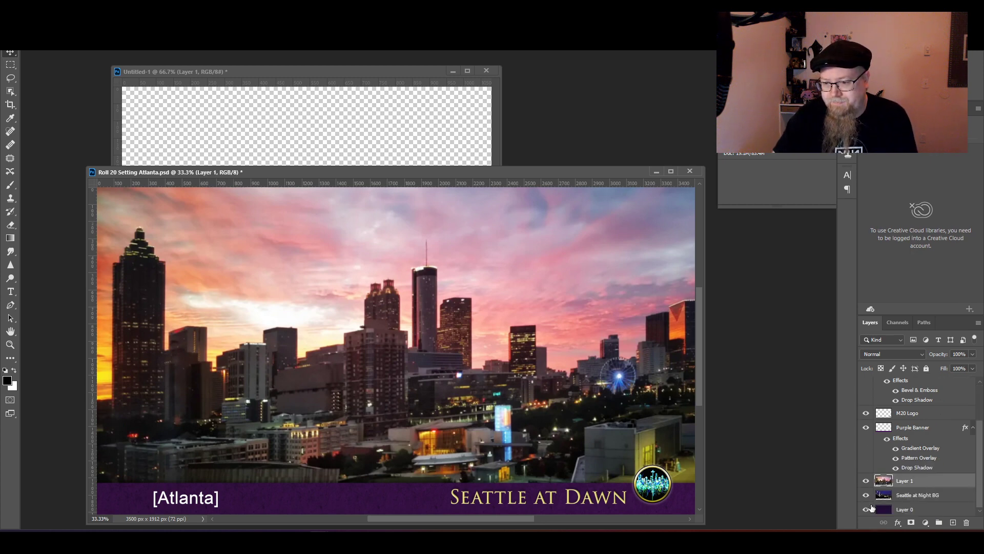
left_click_drag(460, 181, 438, 383)
left_click_drag(939, 487, 323, 270)
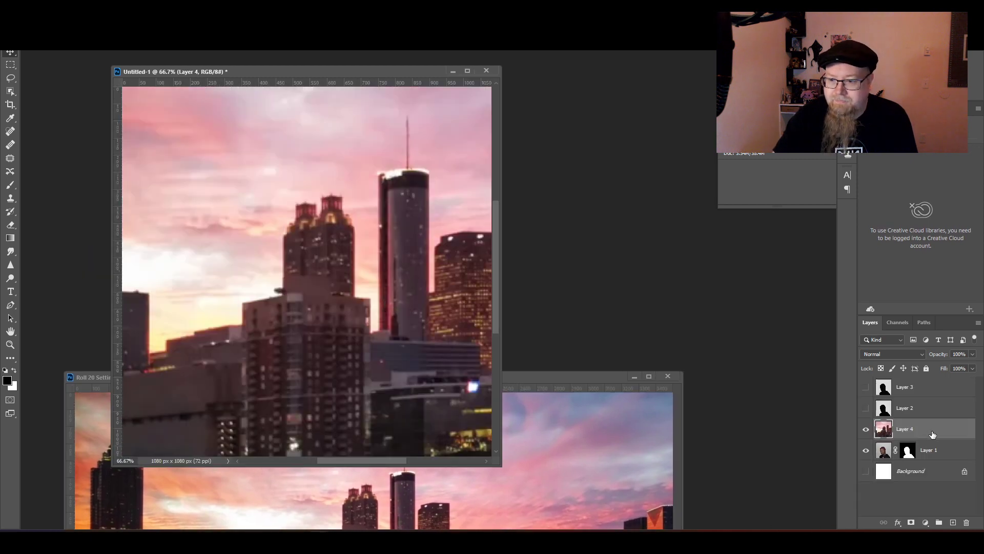
Place the skyline layer directly beneath the portrait's Layer 1 and close the Atlanta document.
left_click_drag(932, 435, 931, 461)
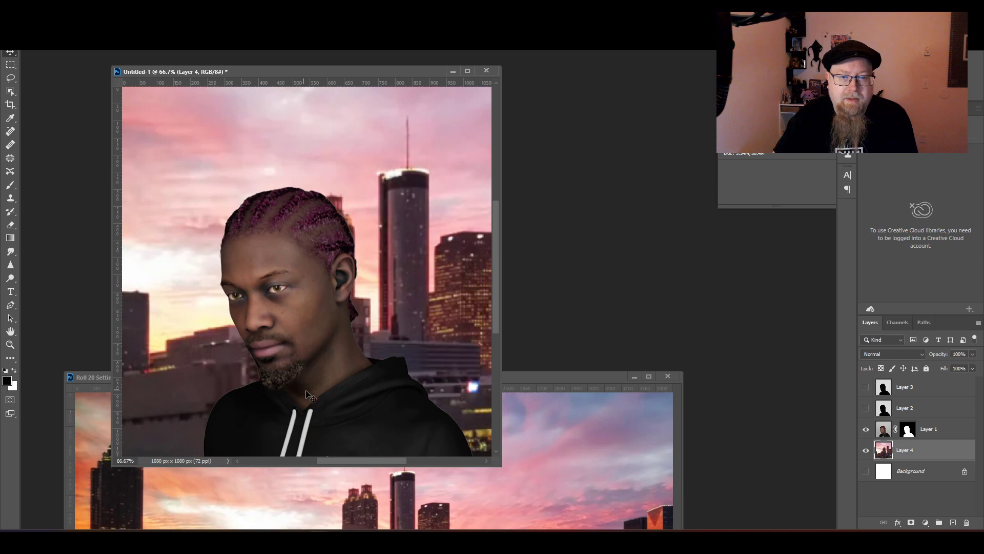
left_click(668, 378)
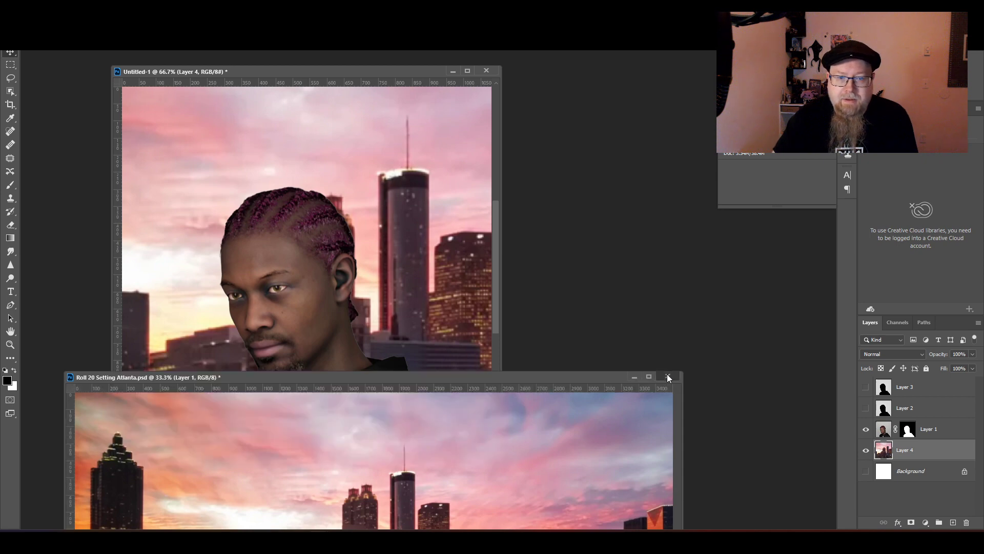
left_click(490, 200)
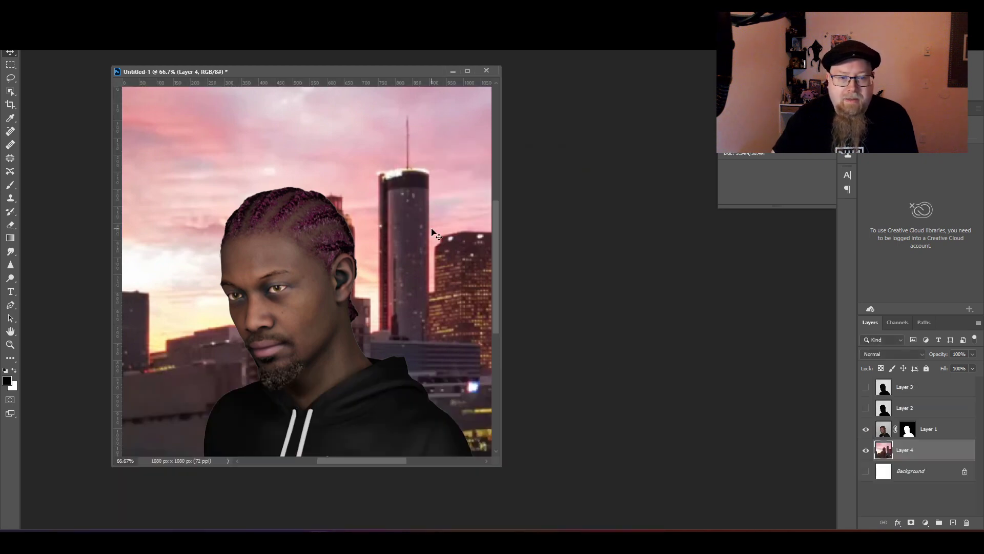
Shift the skyline layer slightly upward and scale it down proportionally so more of the city fits behind the portrait.
left_click_drag(442, 239, 453, 218)
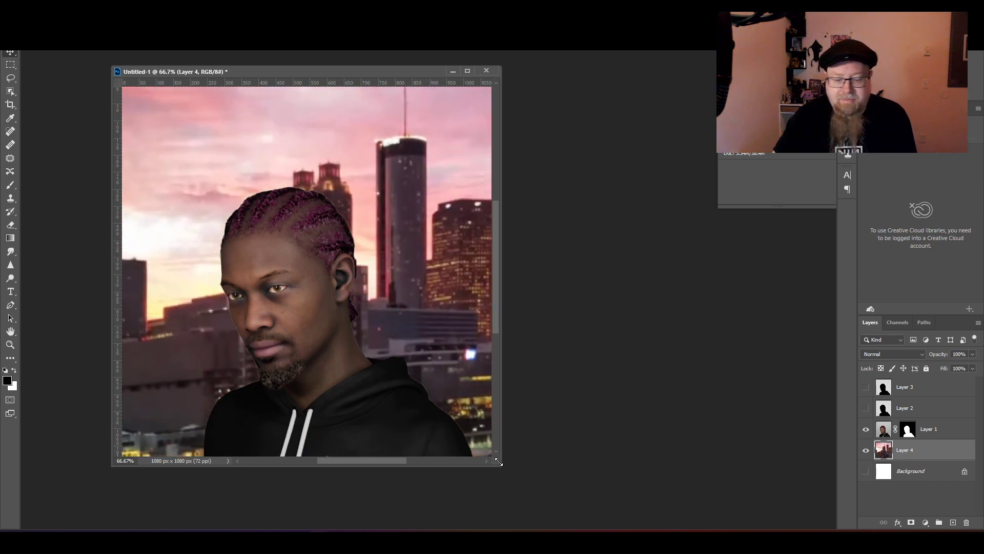
key("ctrl+minus")
key("ctrl+minus")
key("ctrl+minus")
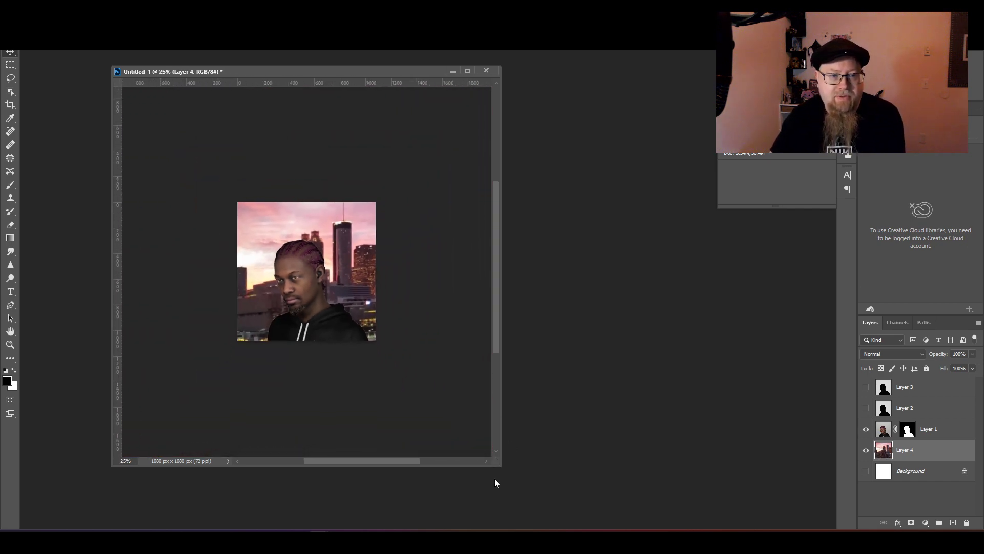
left_click(37, 6)
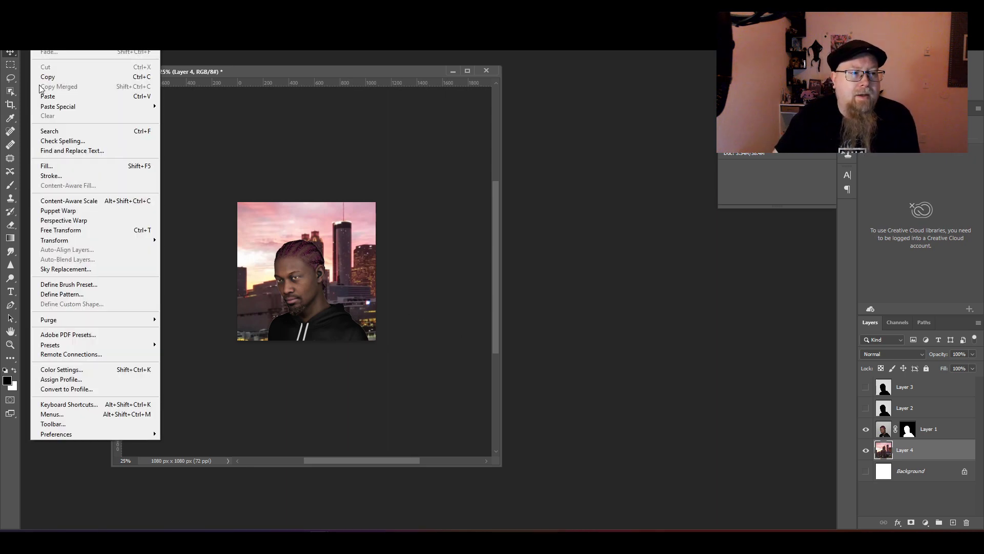
mouse_move(69, 242)
left_click(207, 255)
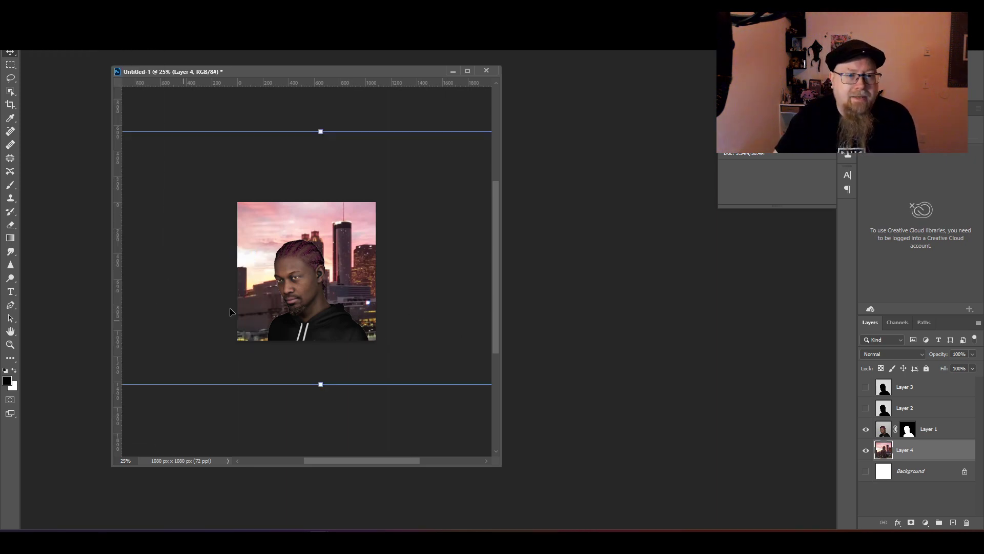
left_click_drag(319, 130, 321, 179)
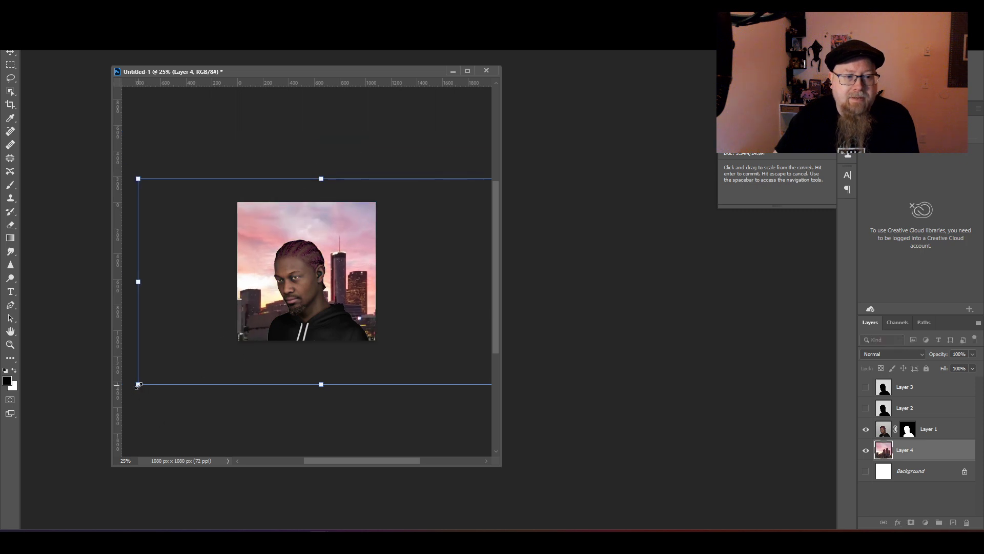
left_click_drag(139, 385, 216, 341)
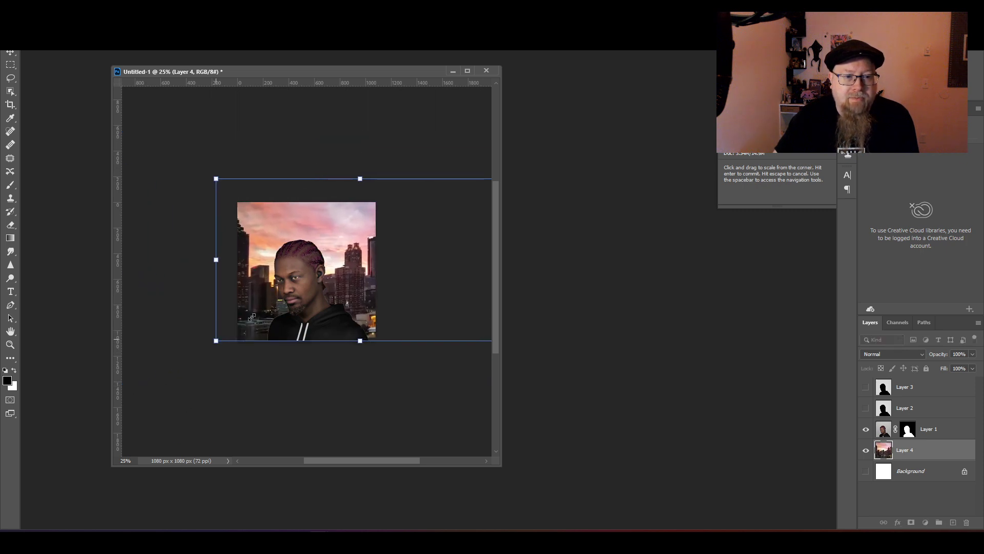
Reposition the skyline and shrink it further until it is just slightly taller than the square canvas.
left_click_drag(216, 179, 225, 201)
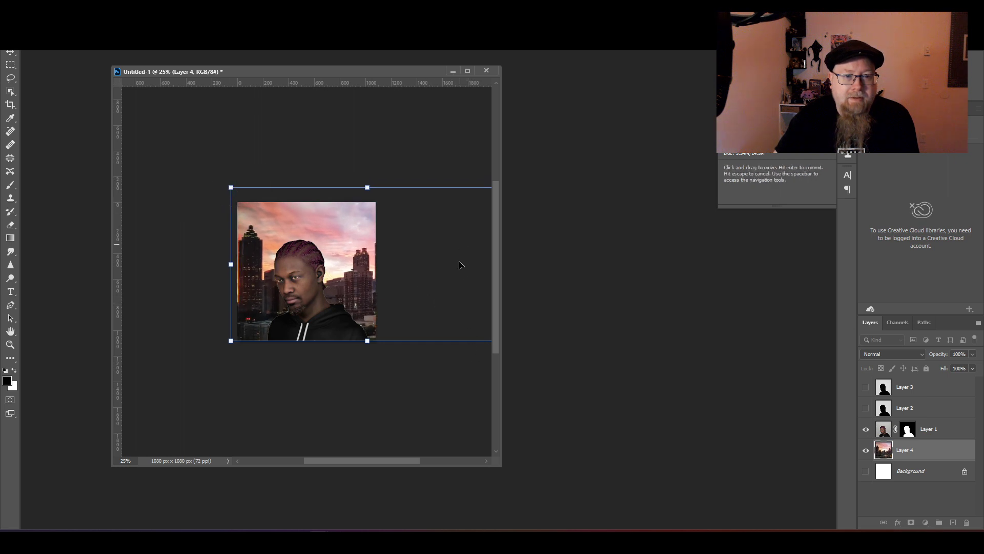
mouse_move(460, 266)
left_mouse_down()
mouse_move(328, 277)
mouse_move(459, 279)
left_mouse_up()
left_click_drag(486, 197, 461, 203)
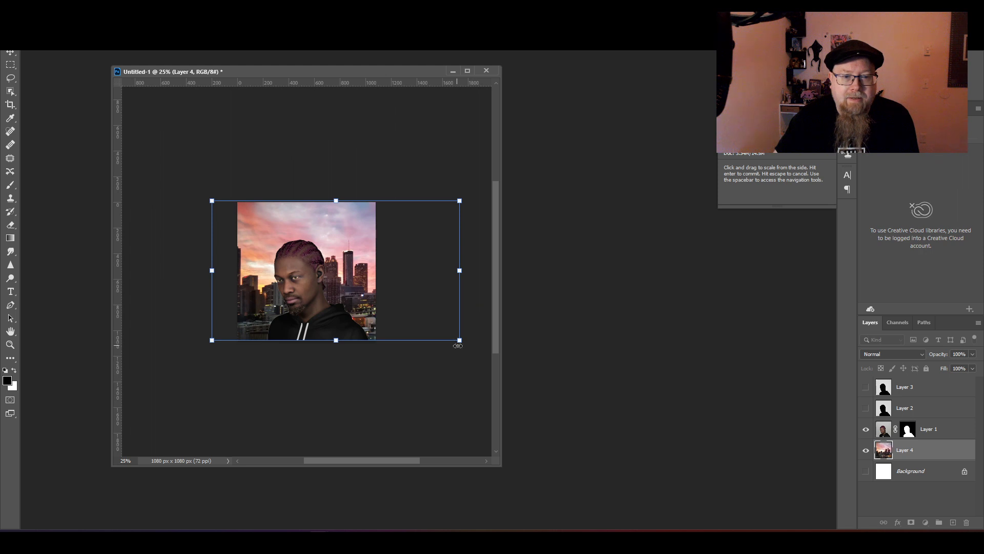
left_click_drag(460, 340, 464, 342)
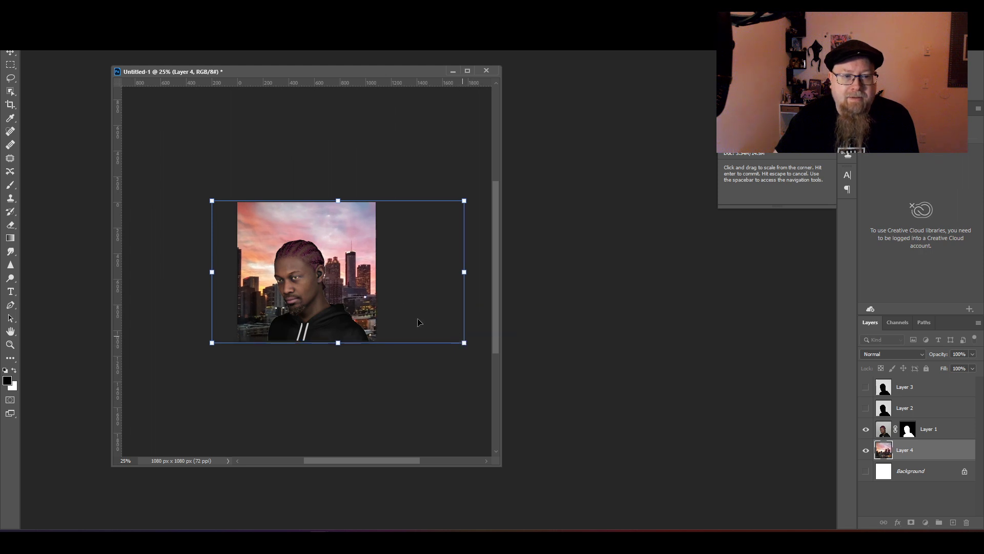
Move the skyline up behind the portrait and enlarge it proportionally to cover the canvas down to its lower edge.
left_click_drag(405, 303, 406, 278)
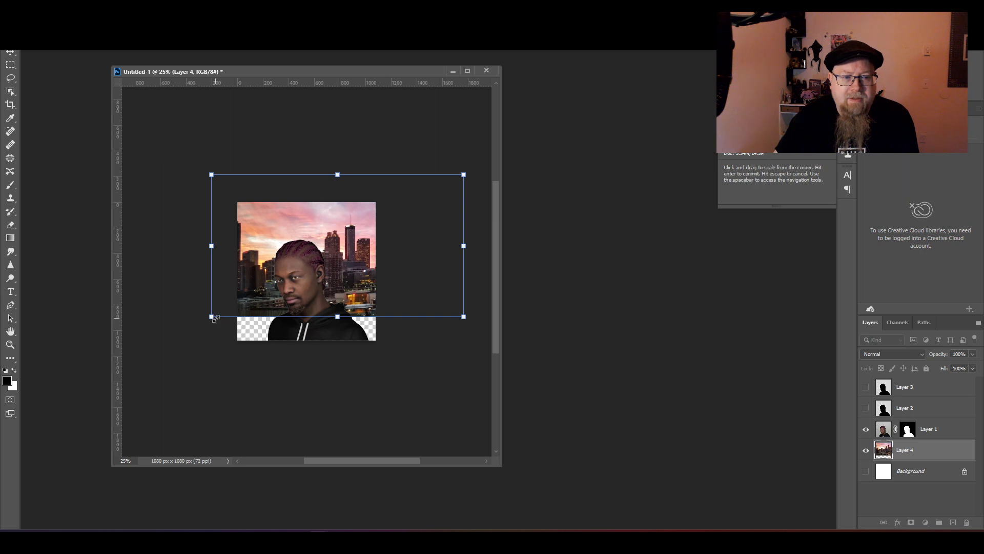
left_click_drag(214, 320, 183, 372)
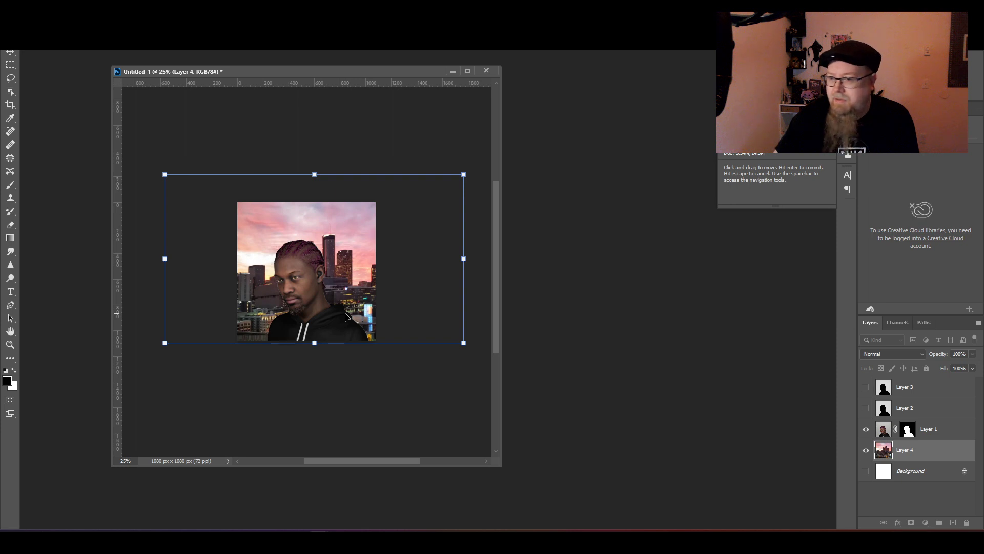
key("super+n")
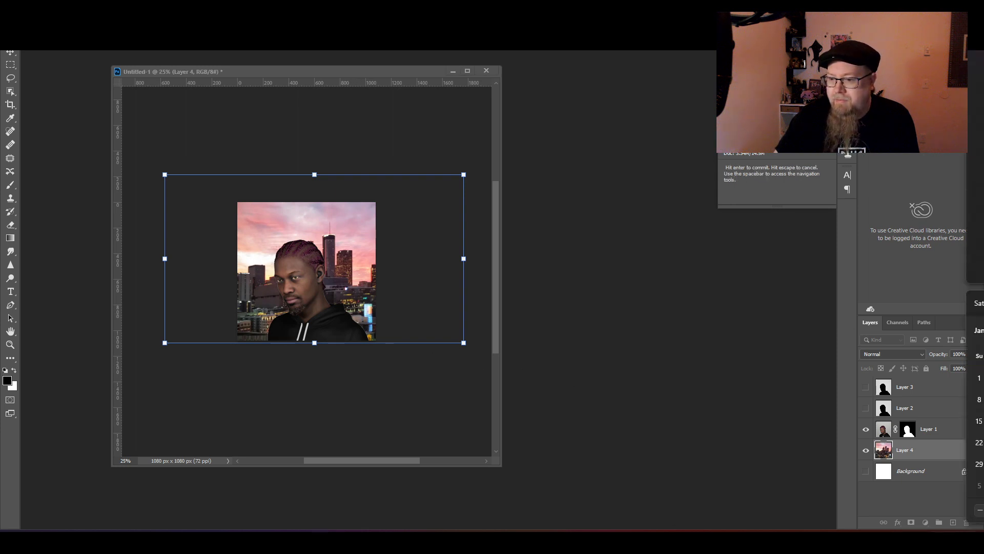
left_click(650, 468)
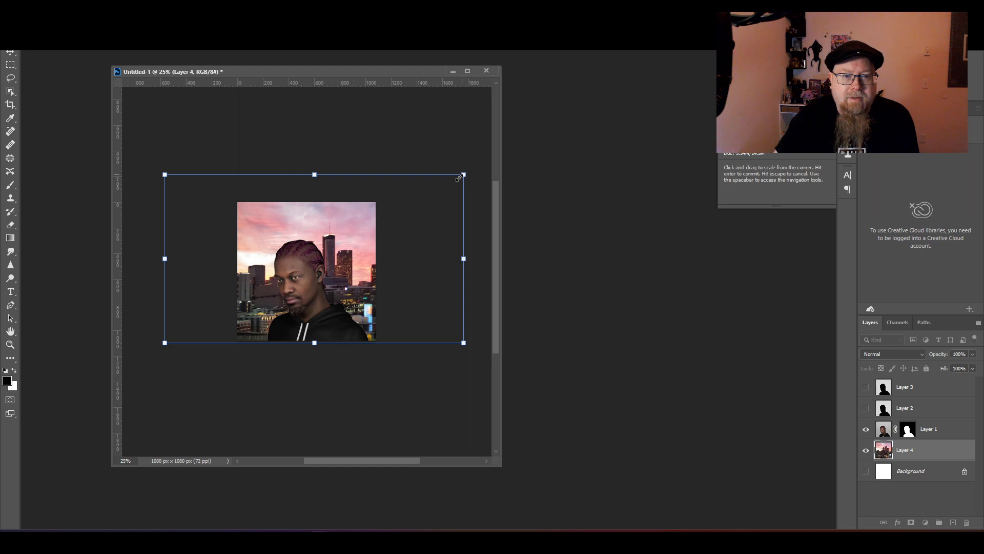
Fine-tune the skyline's scale and position so it covers the canvas with the tall towers beside the portrait's head, and commit the transform.
mouse_move(464, 175)
left_mouse_down()
mouse_move(452, 182)
mouse_move(470, 171)
left_mouse_up()
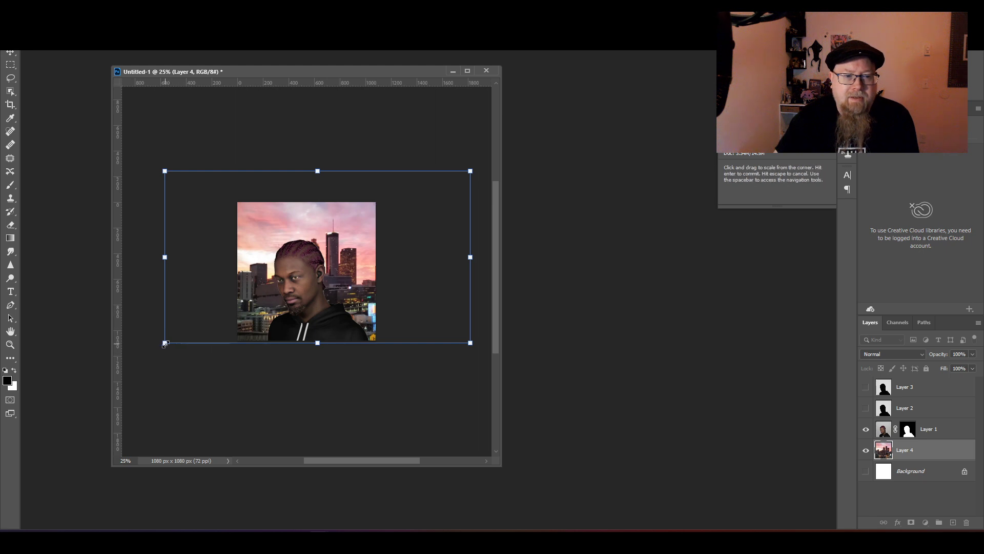
left_click_drag(167, 345, 187, 341)
left_click_drag(192, 339, 192, 340)
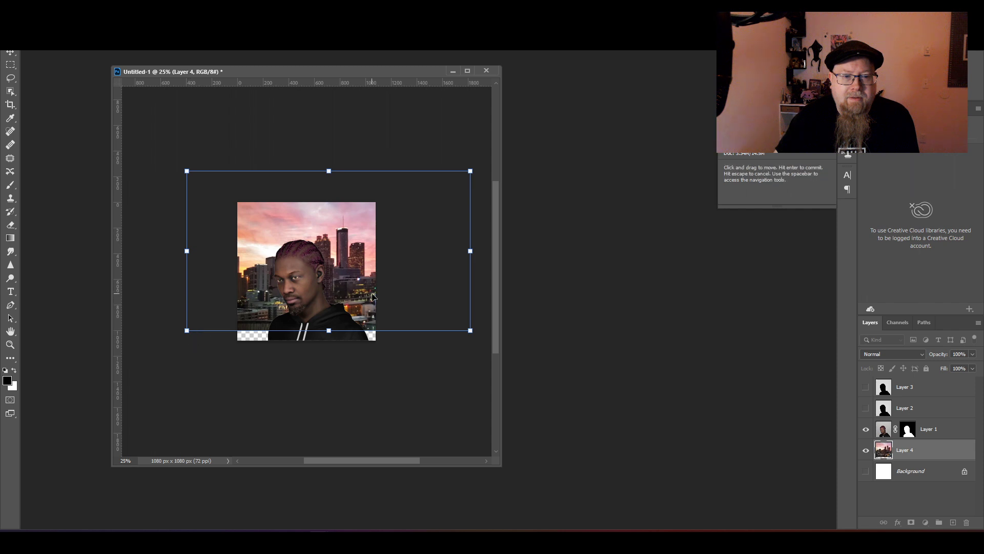
left_click_drag(372, 295, 371, 303)
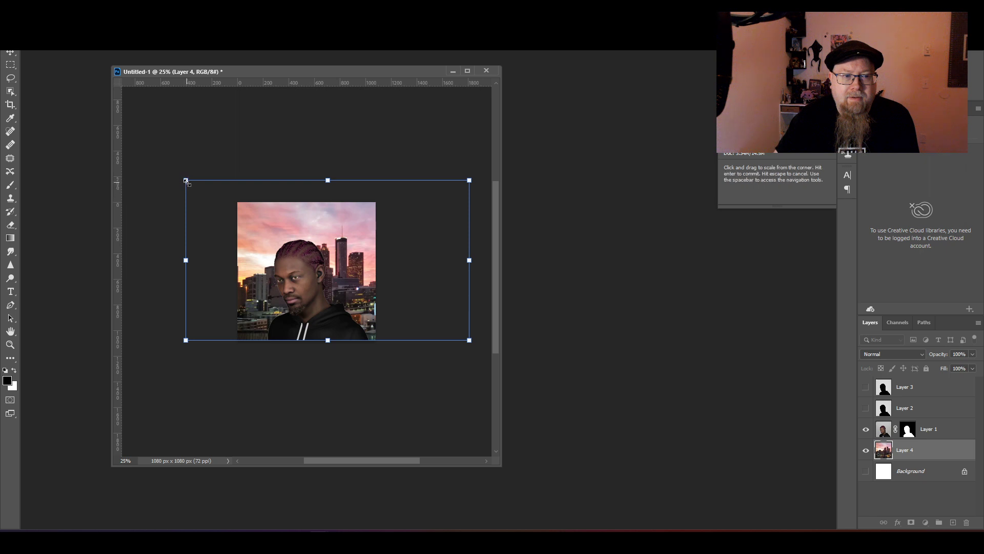
left_click_drag(186, 180, 154, 148)
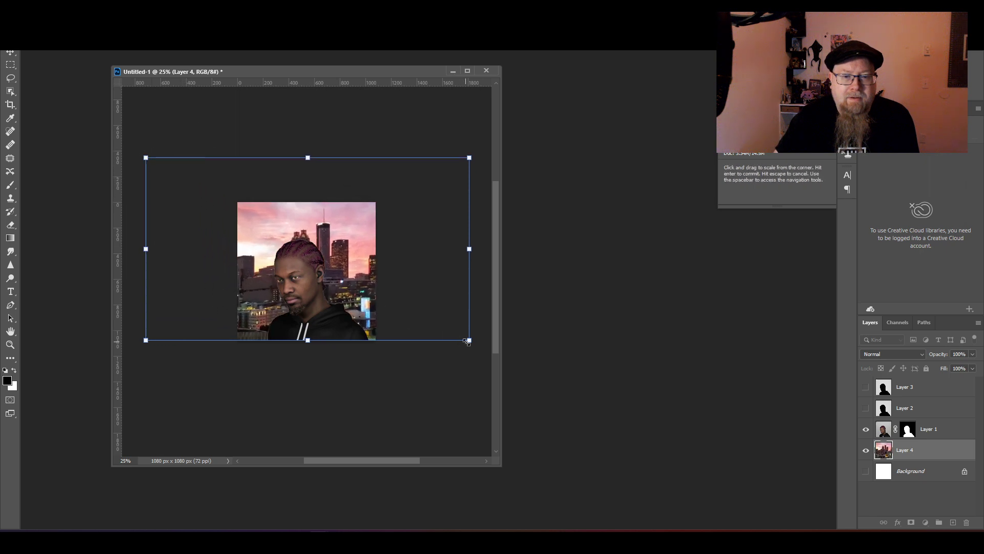
left_click_drag(469, 340, 474, 343)
left_click_drag(395, 302, 399, 304)
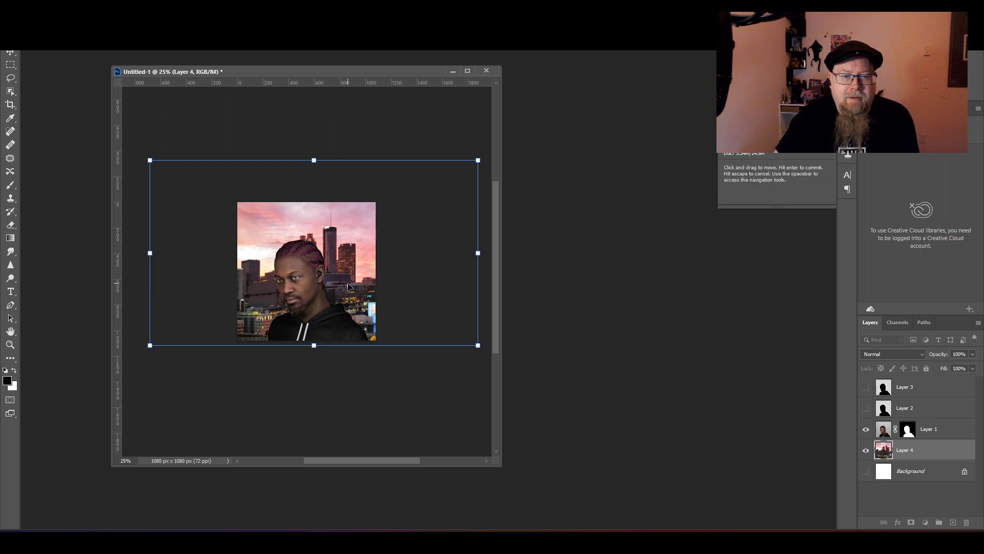
key("Return")
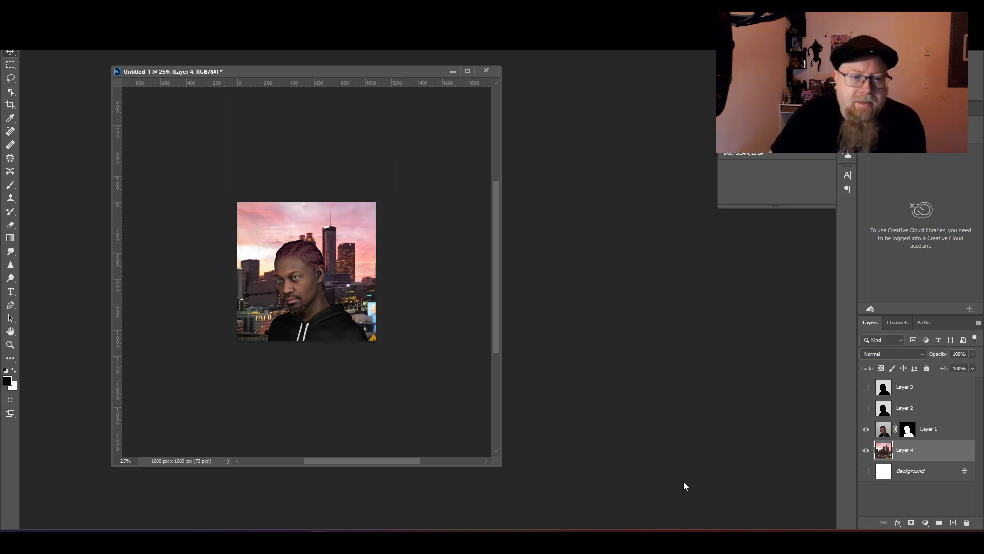
Convert the skyline's Layer 4 and the portrait's Layer 1 each to a Smart Object.
double_click(936, 454)
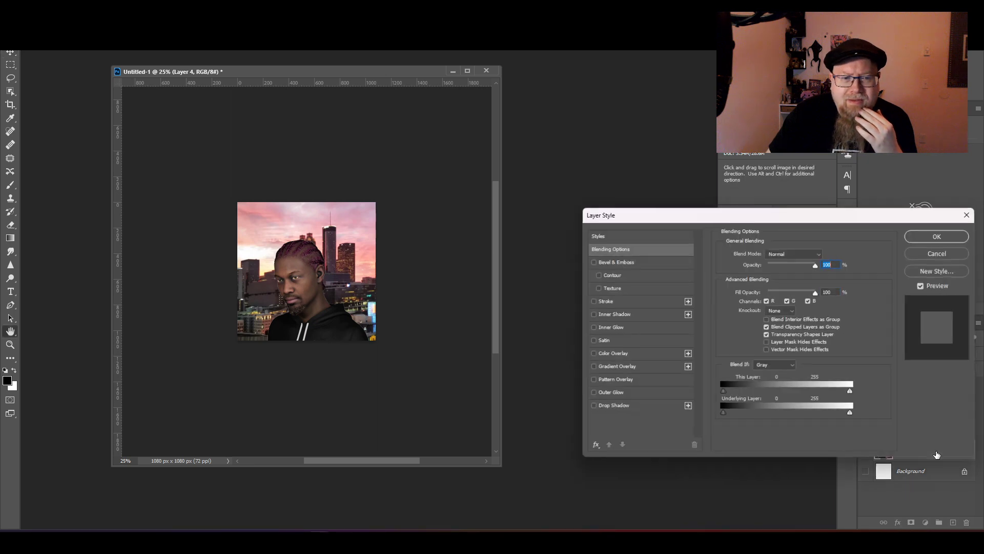
left_click(943, 251)
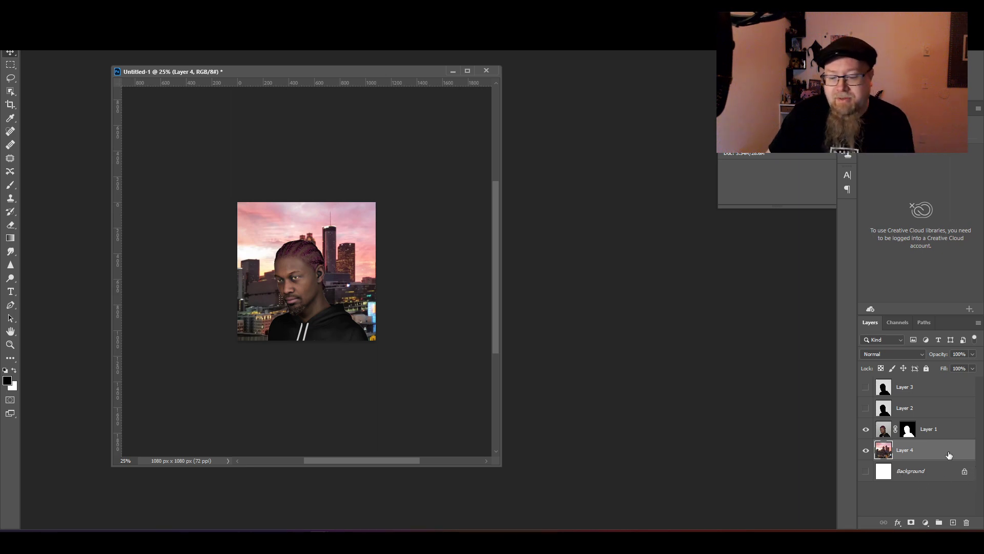
key("ctrl+plus")
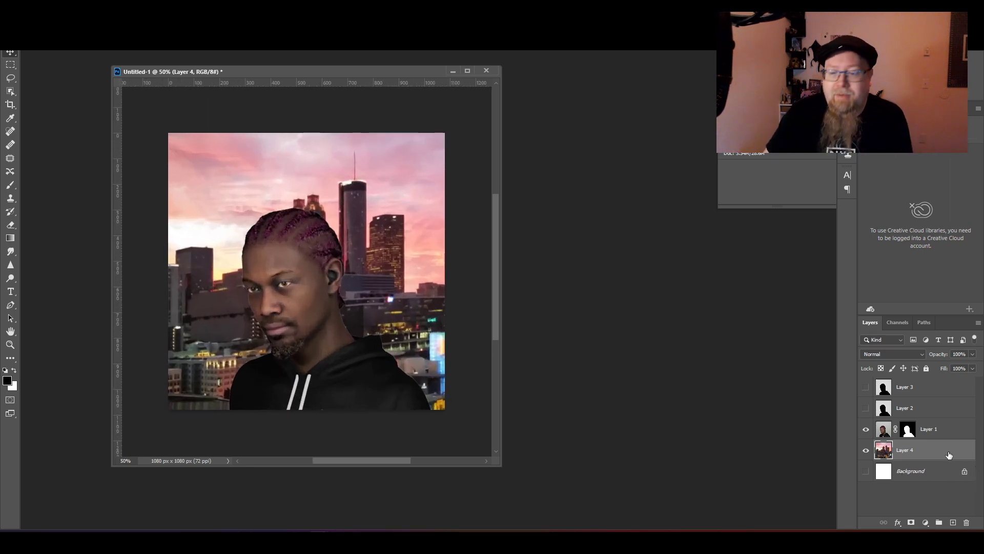
right_click(949, 455)
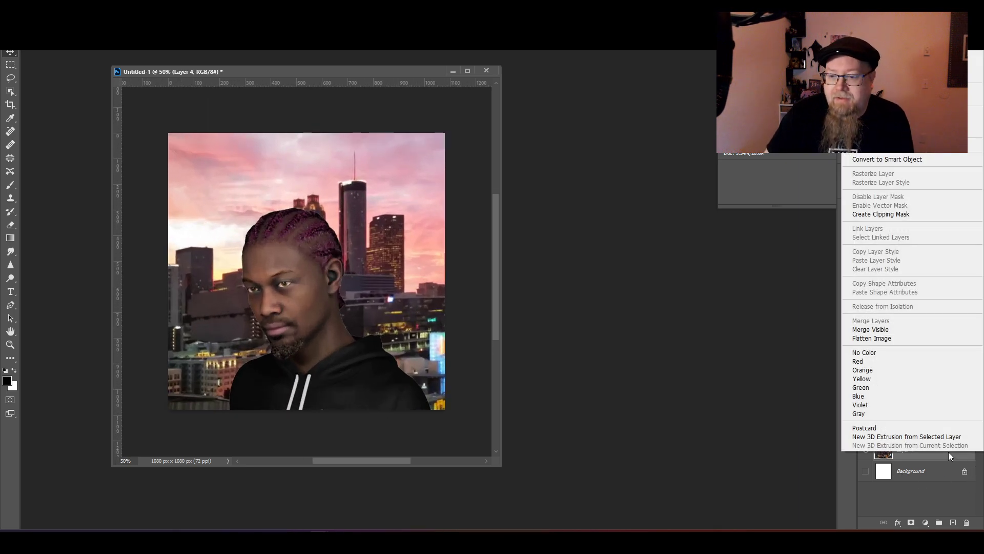
left_click(907, 160)
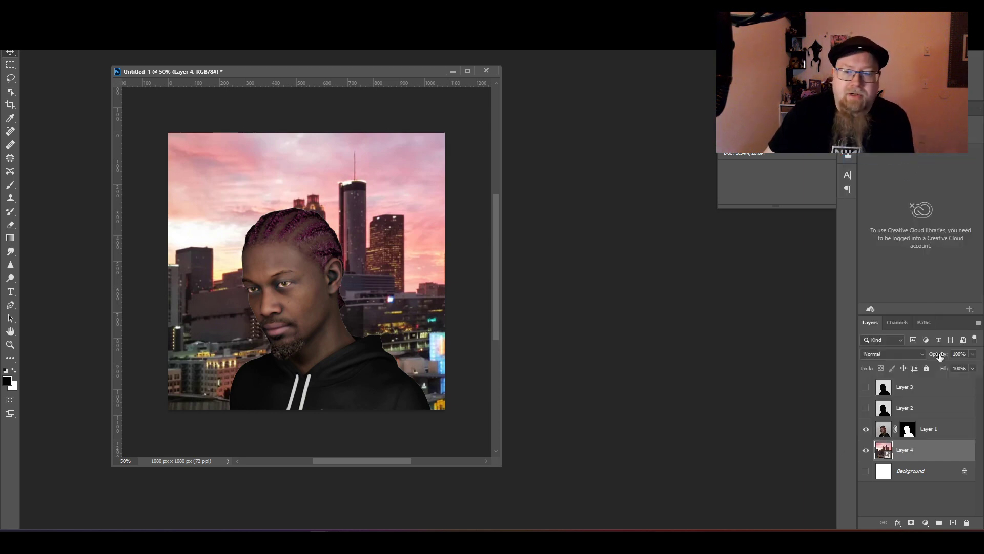
right_click(947, 434)
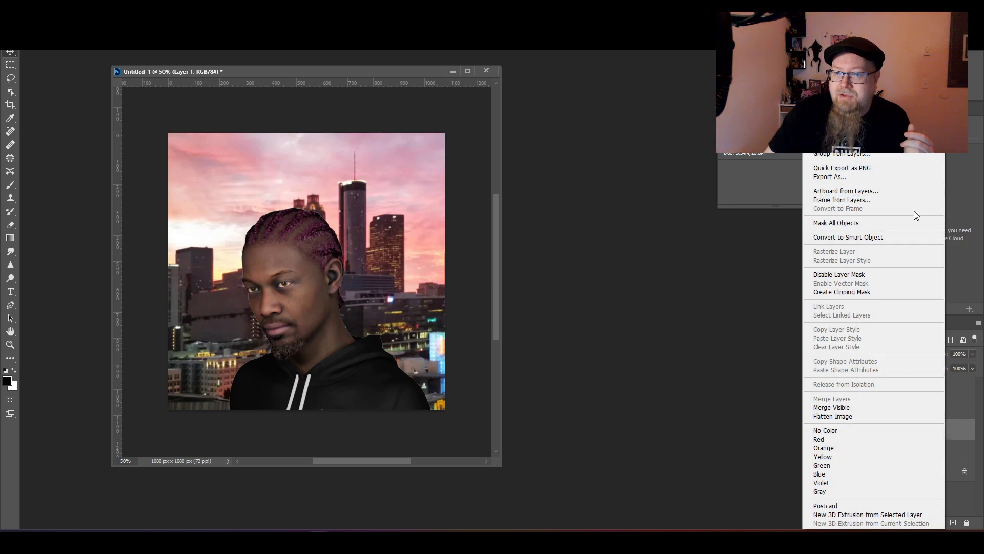
left_click(872, 238)
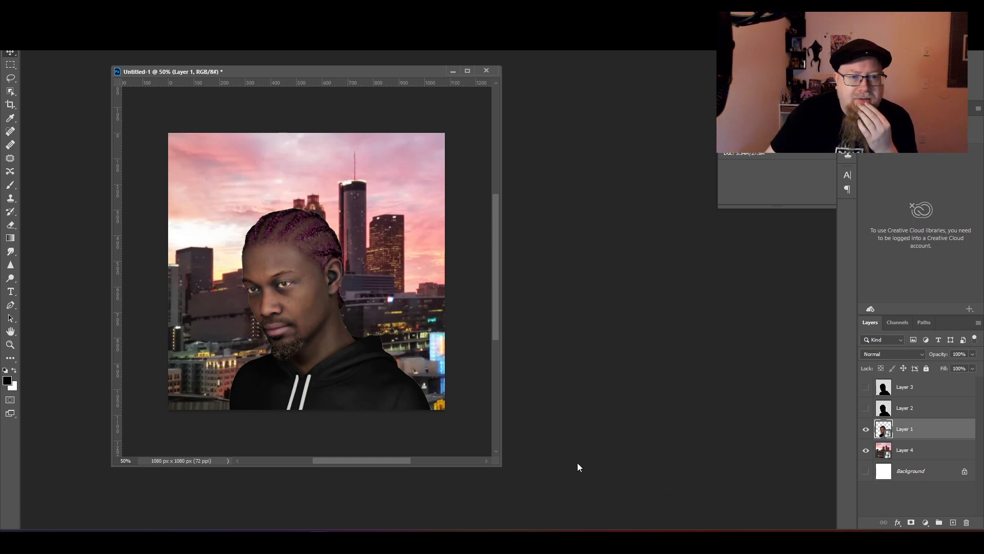
Start a Levels adjustment on the skyline's Layer 4 and run its automatic correction.
left_click(916, 454)
left_click(58, 43)
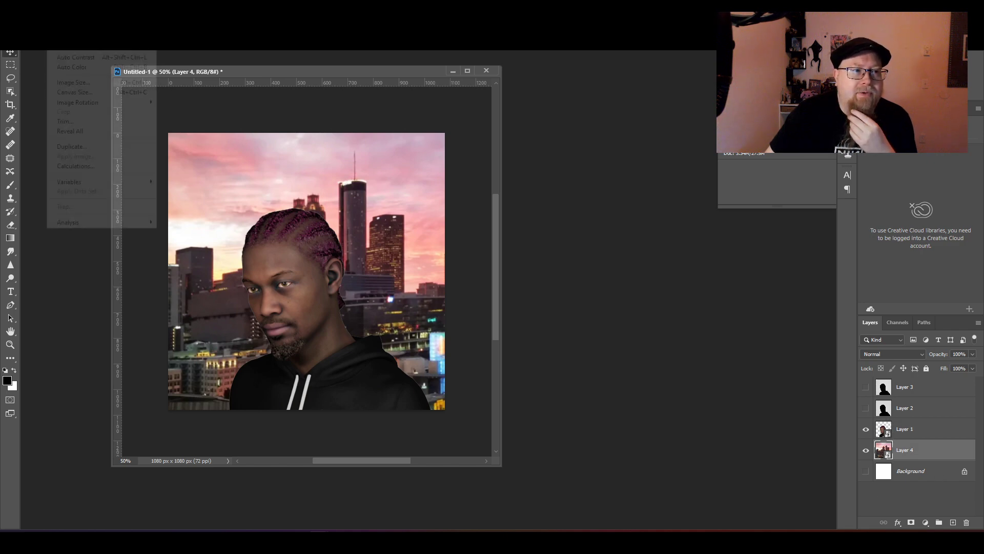
mouse_move(75, 32)
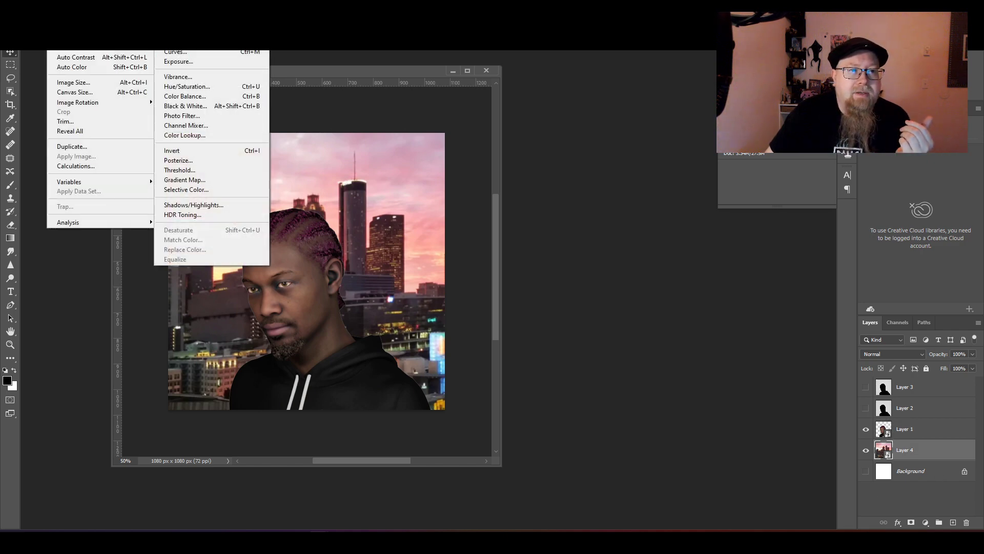
left_click(205, 43)
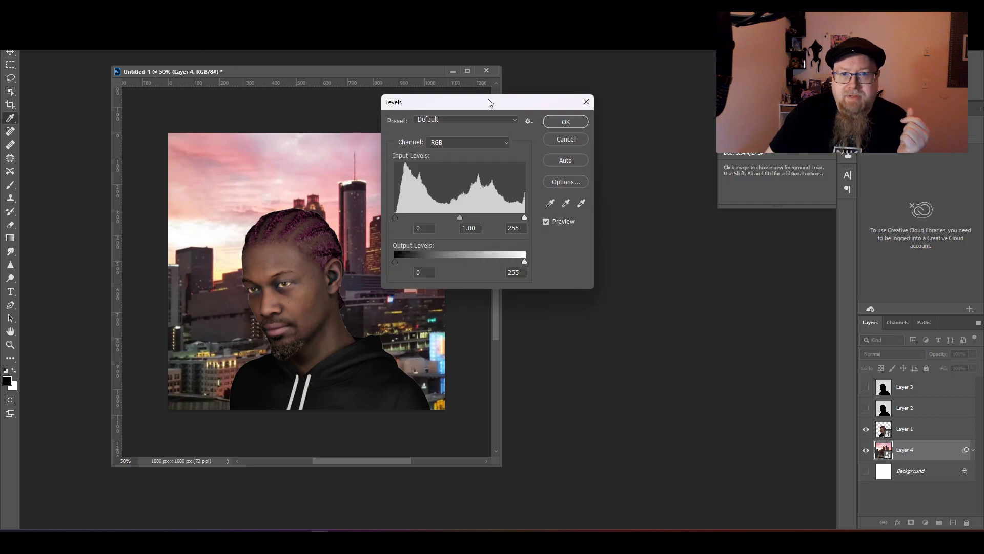
left_click_drag(488, 99, 651, 260)
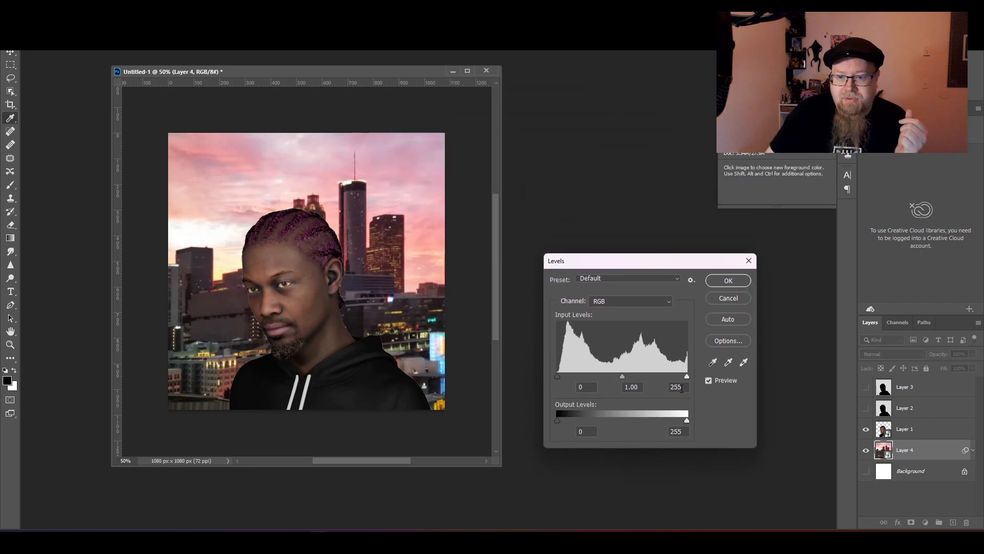
left_click(737, 318)
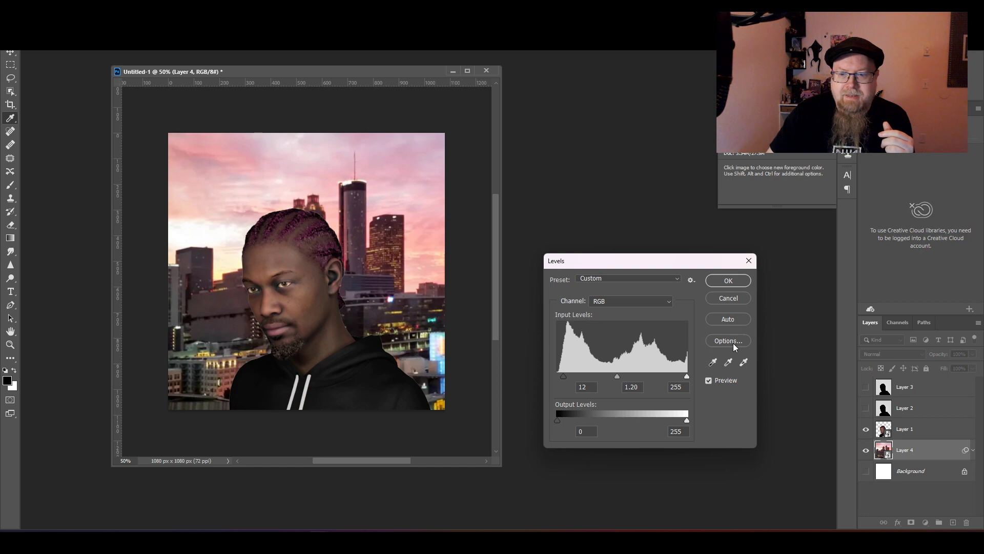
Compare the auto color correction algorithms, choose Find Dark & Light Colors, and apply the Levels adjustment to the skyline.
left_click(735, 342)
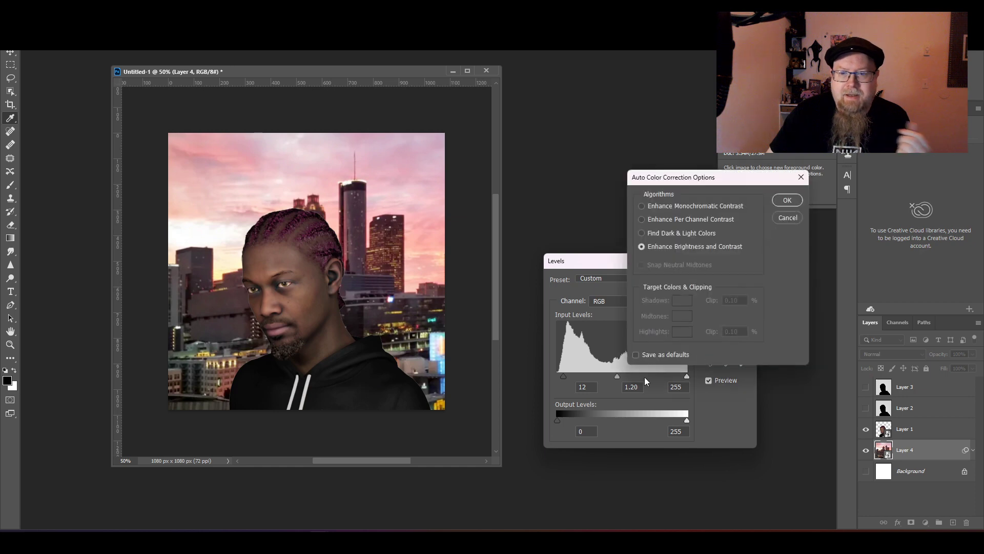
left_click(662, 233)
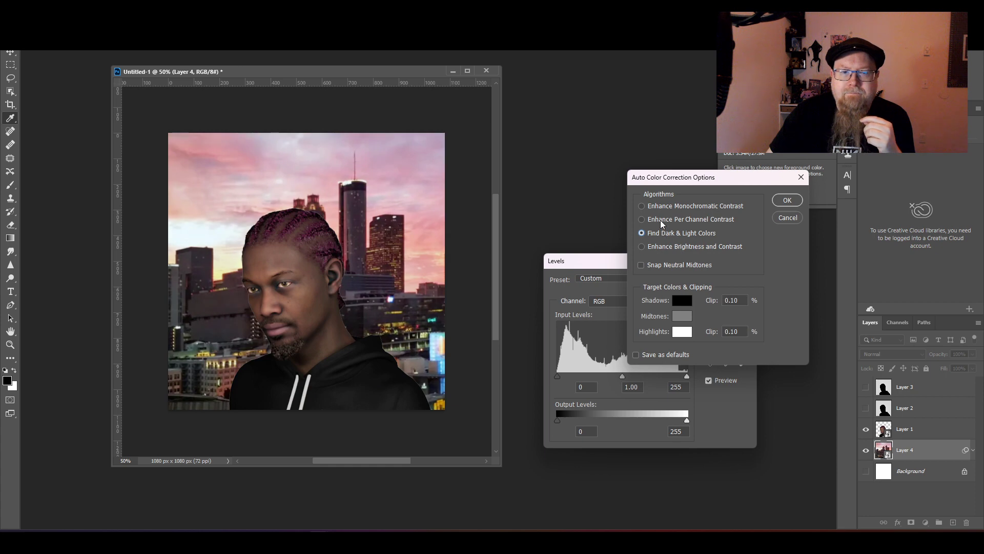
left_click(660, 220)
left_click(659, 206)
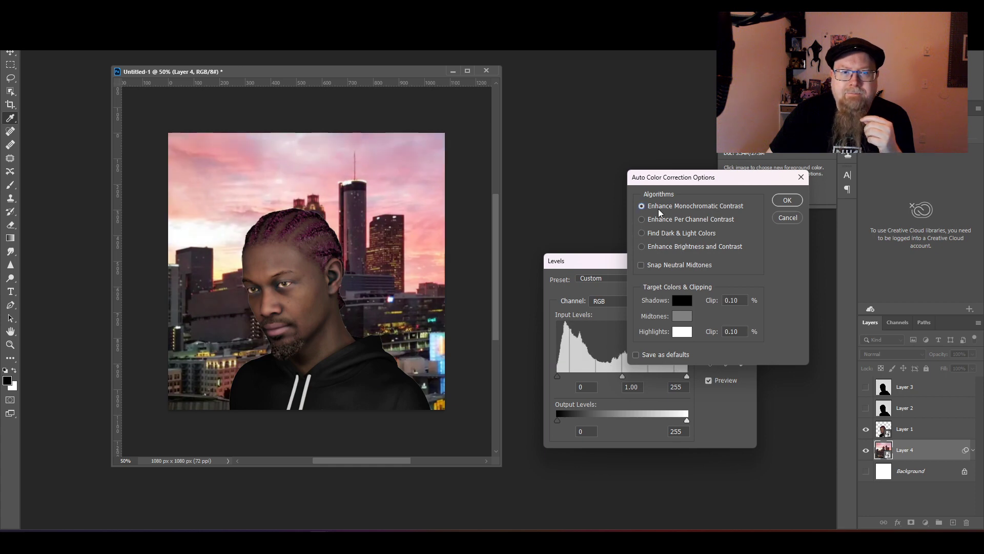
left_click(659, 221)
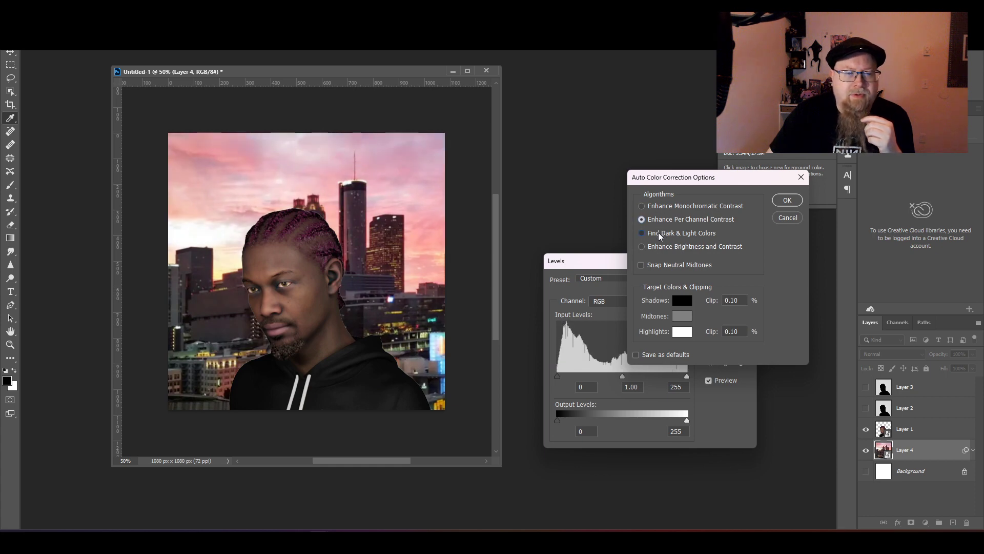
left_click(660, 235)
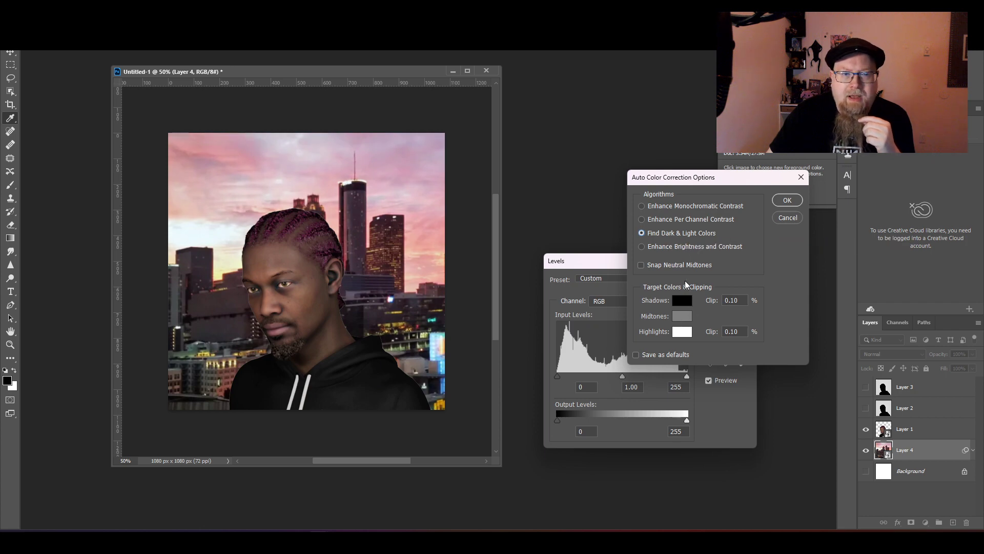
left_click(788, 201)
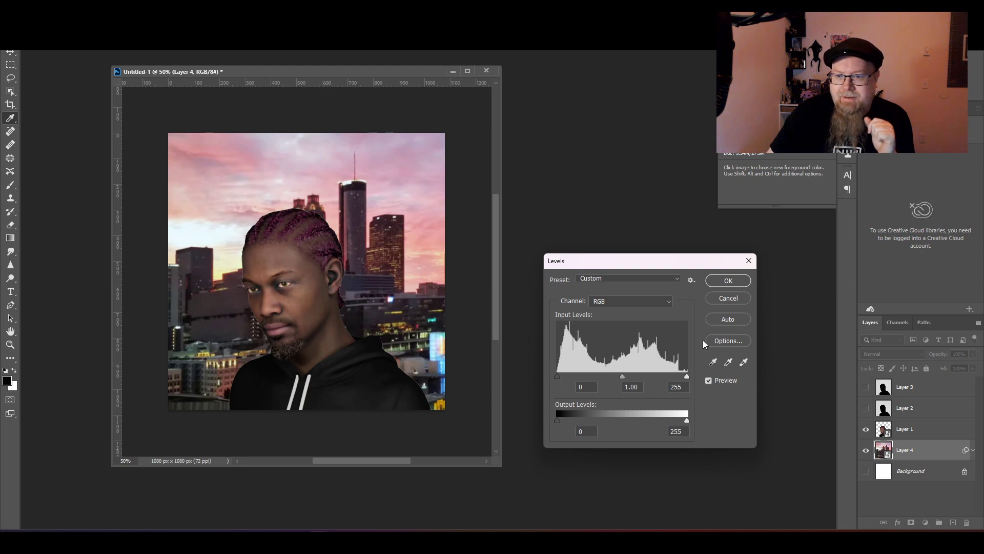
left_click(723, 283)
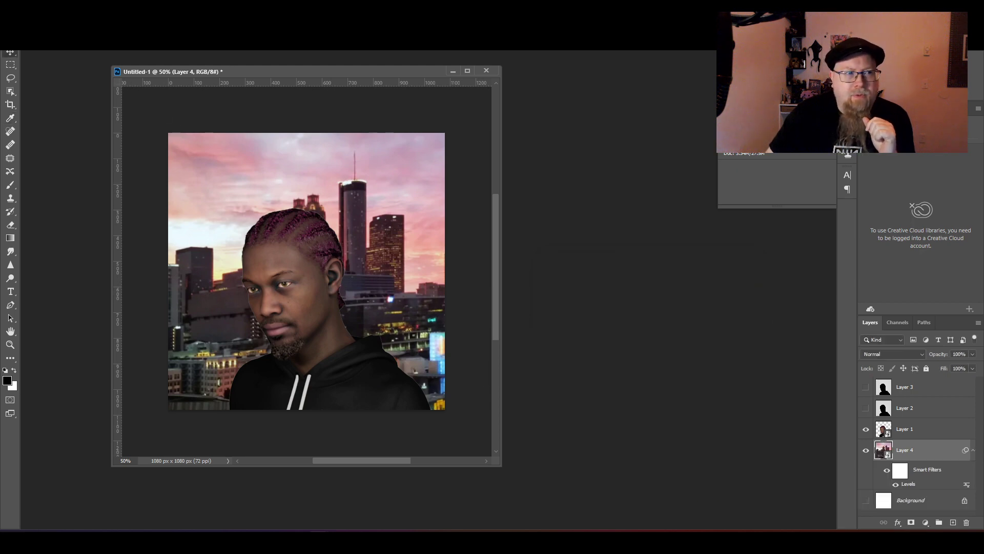
Apply a Hue/Saturation adjustment to the skyline layer with Saturation at +50 and Lightness at 0.
left_click(55, 6)
mouse_move(102, 46)
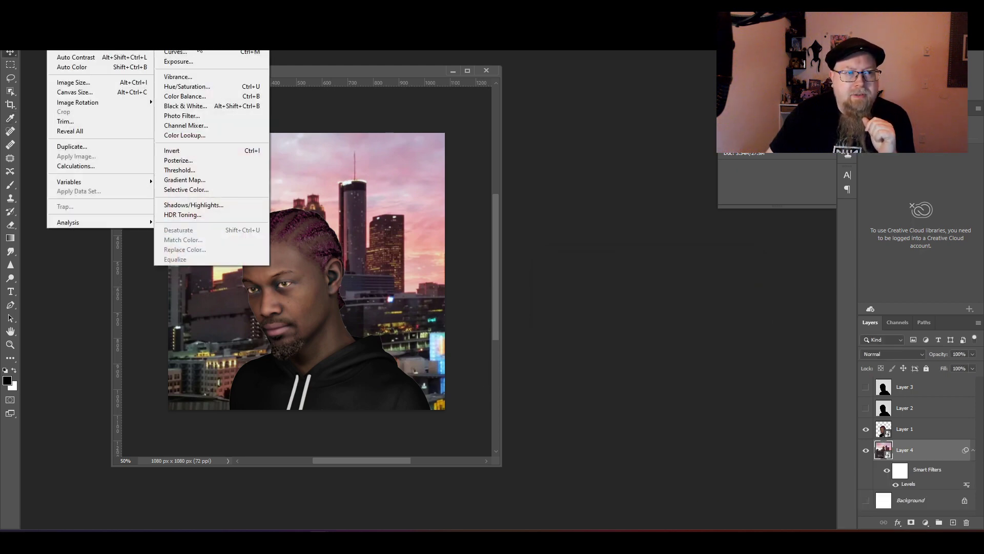
left_click(186, 88)
left_click_drag(475, 114, 653, 242)
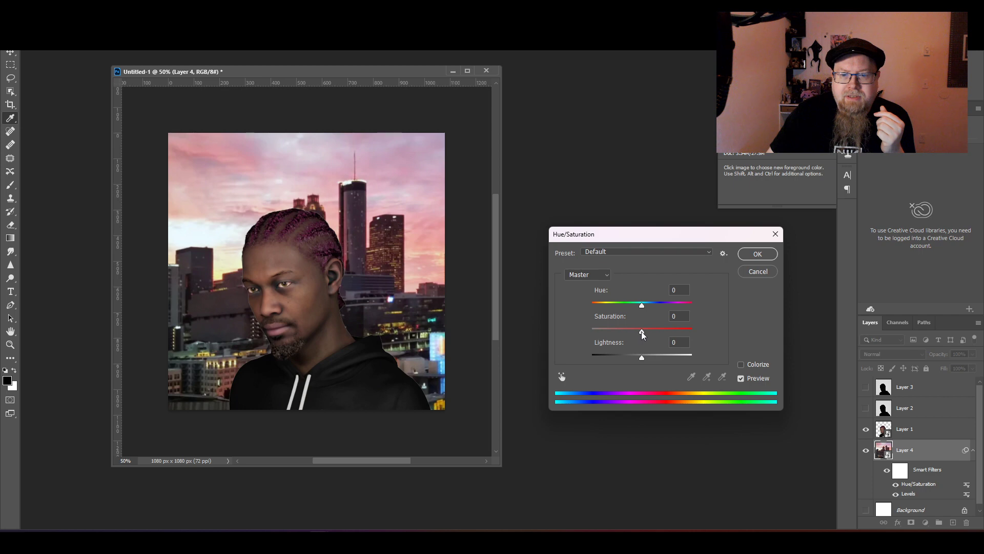
left_click_drag(641, 334, 668, 333)
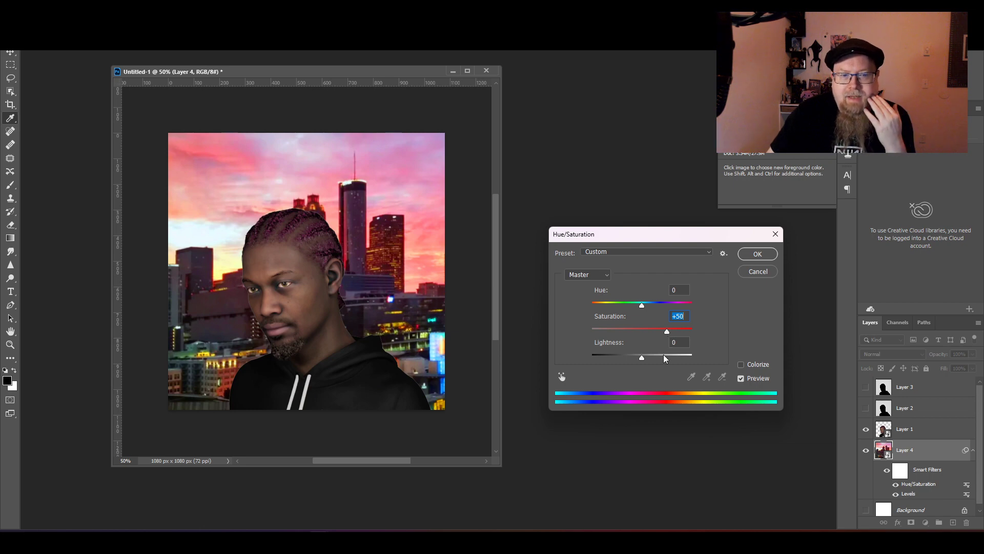
left_click_drag(642, 358, 643, 359)
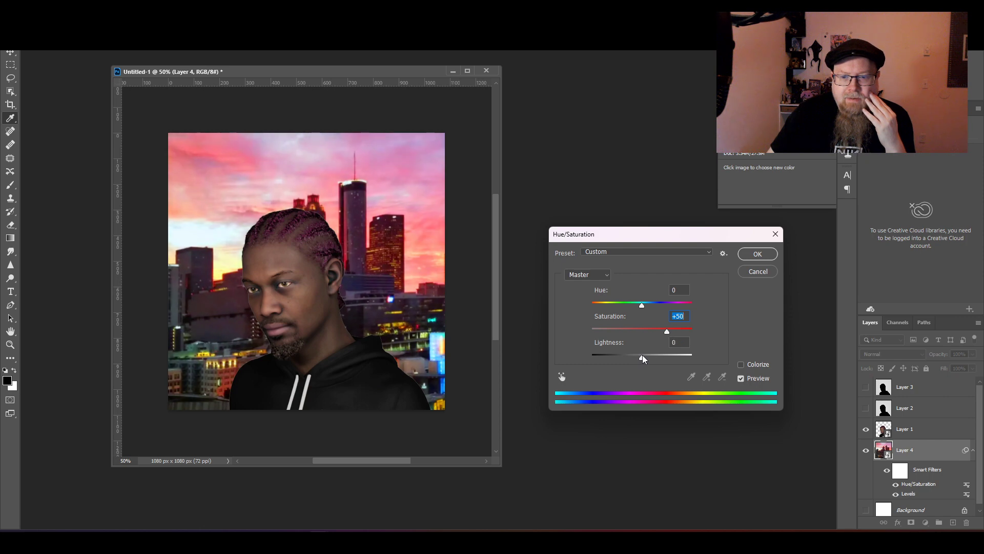
key("Tab")
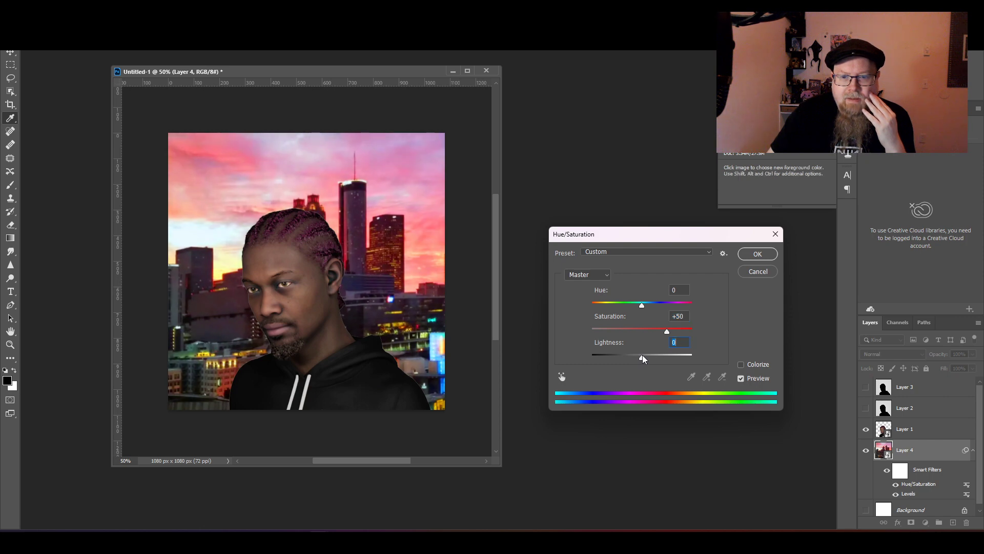
left_click(757, 254)
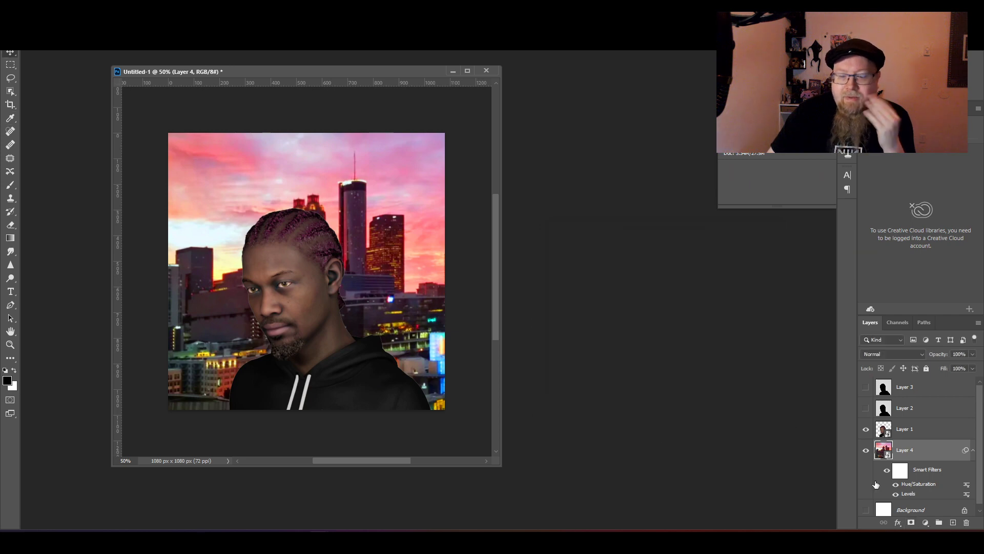
Apply a Brightness/Contrast adjustment to the skyline layer with Brightness at -70 and Contrast at 10.
left_click(56, 5)
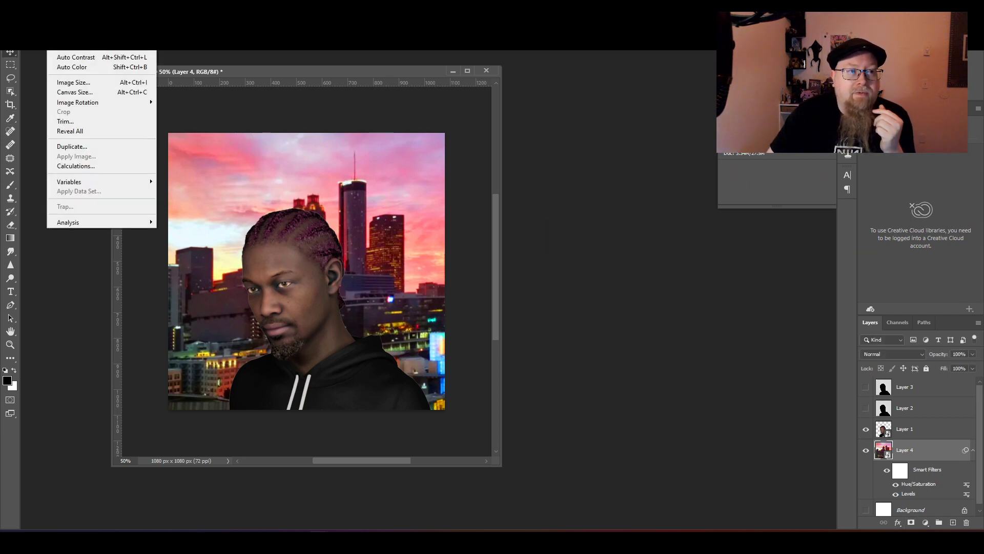
mouse_move(74, 32)
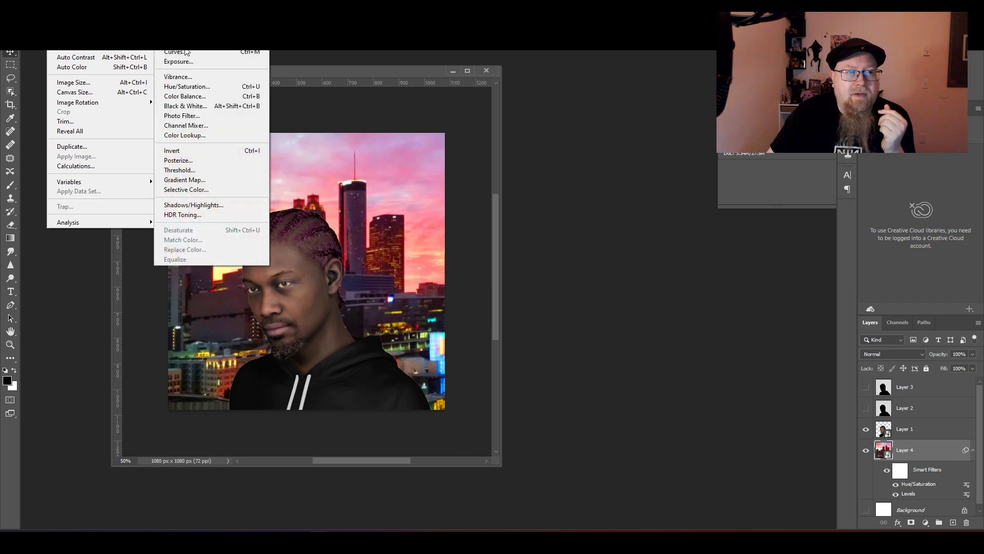
left_click(185, 32)
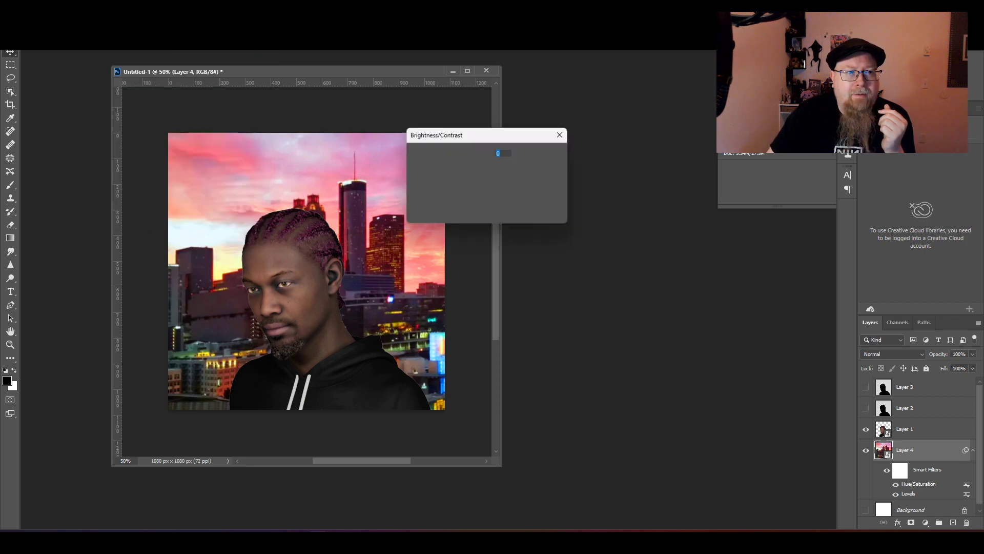
left_click_drag(481, 133, 660, 255)
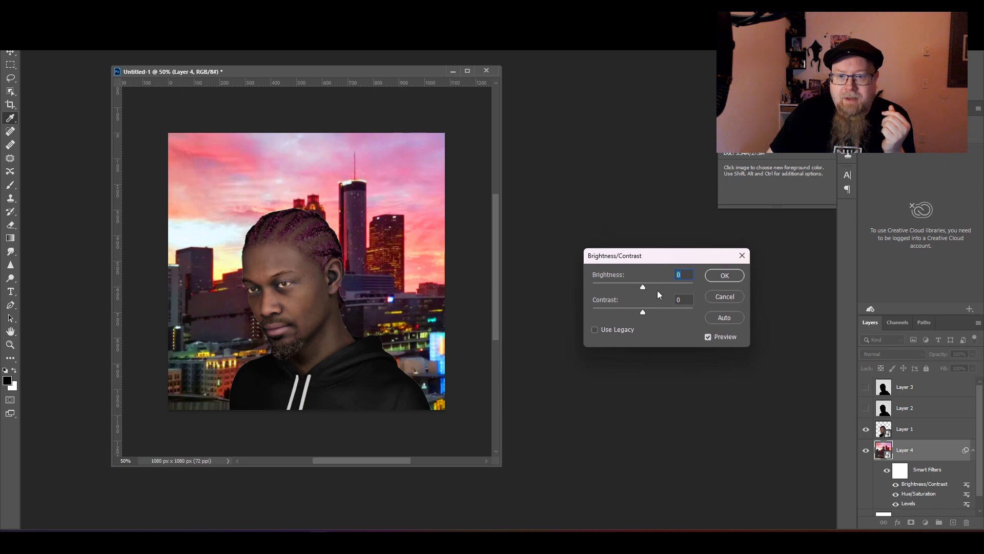
left_click_drag(642, 312, 612, 287)
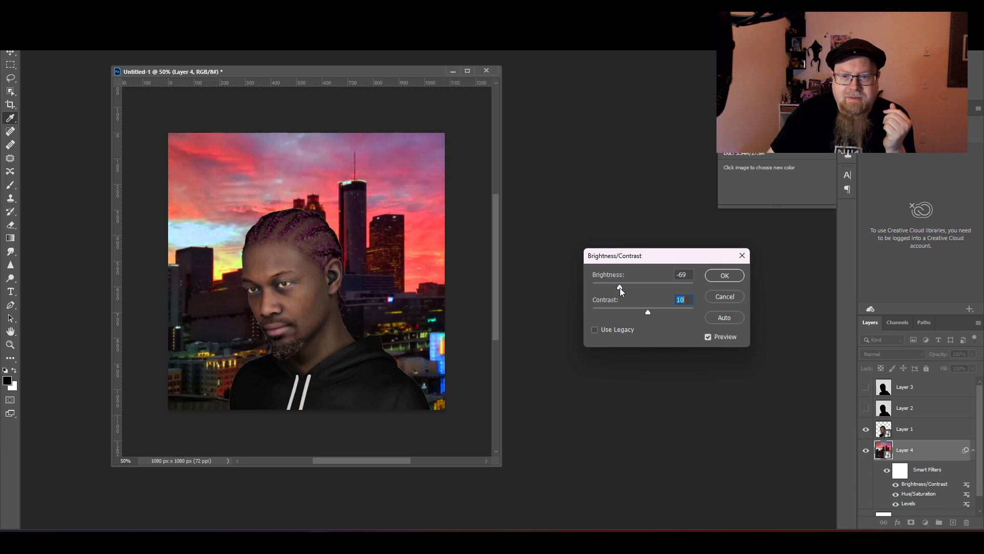
key("shift+Tab")
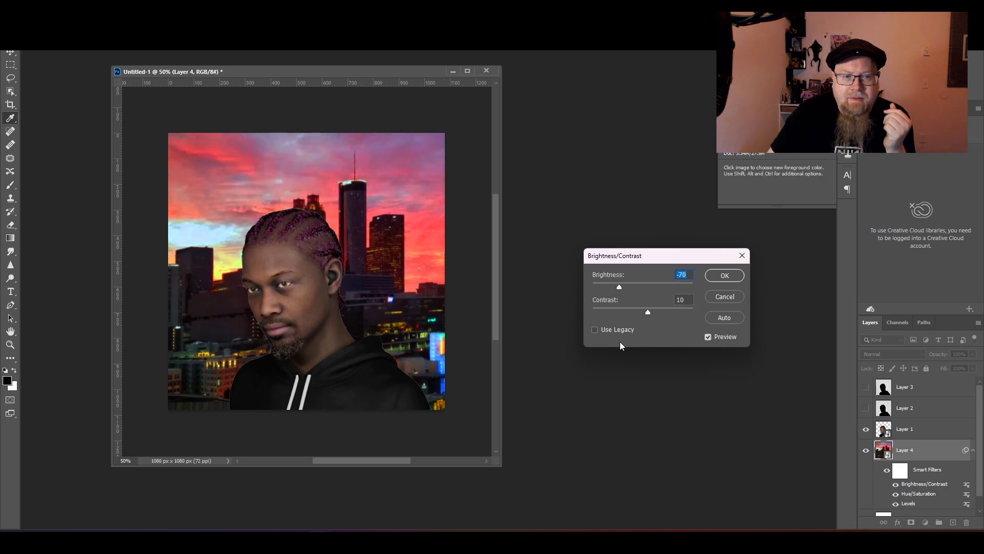
left_click(730, 276)
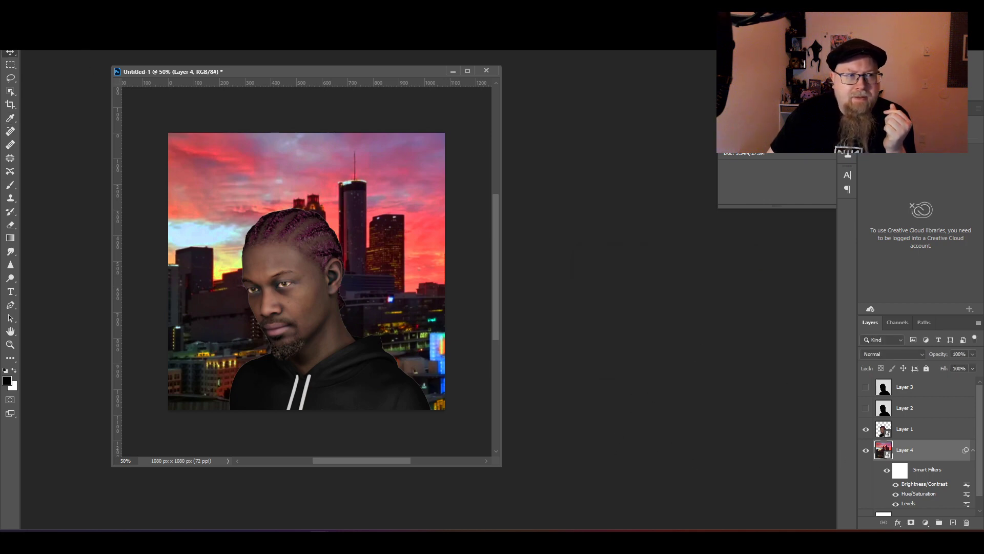
left_click(57, 6)
mouse_move(74, 32)
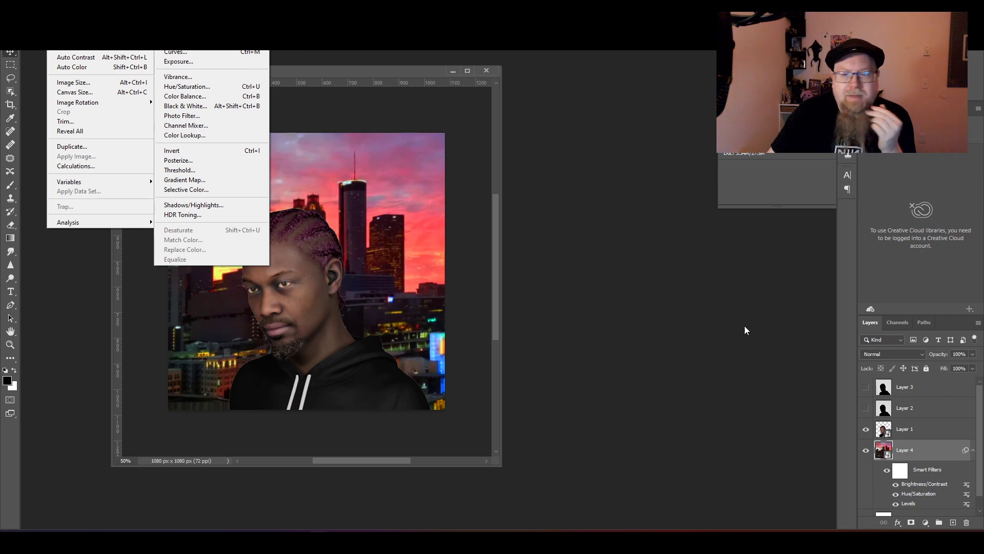
key("Escape")
Start a Levels adjustment on the portrait's Layer 1 and run its automatic correction.
left_click(912, 434)
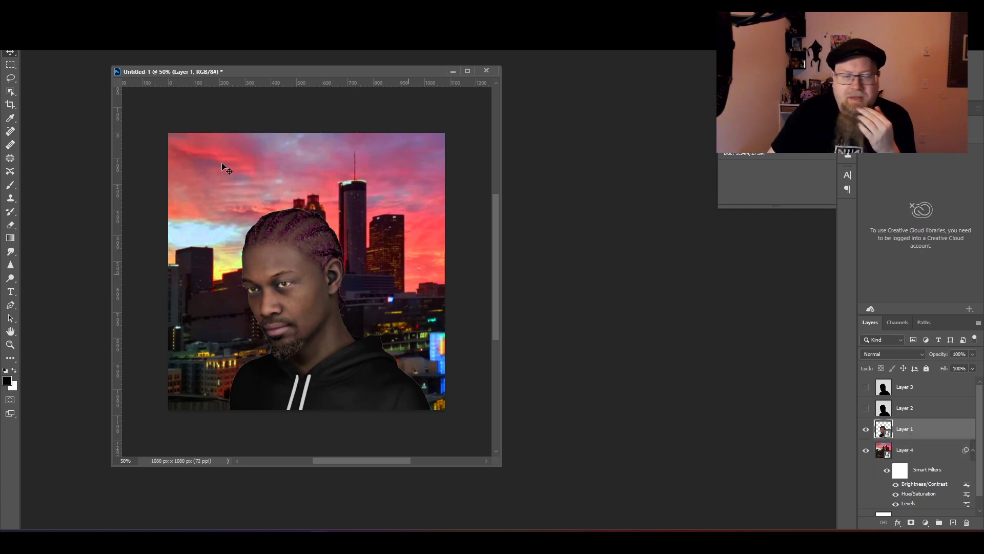
left_click(56, 6)
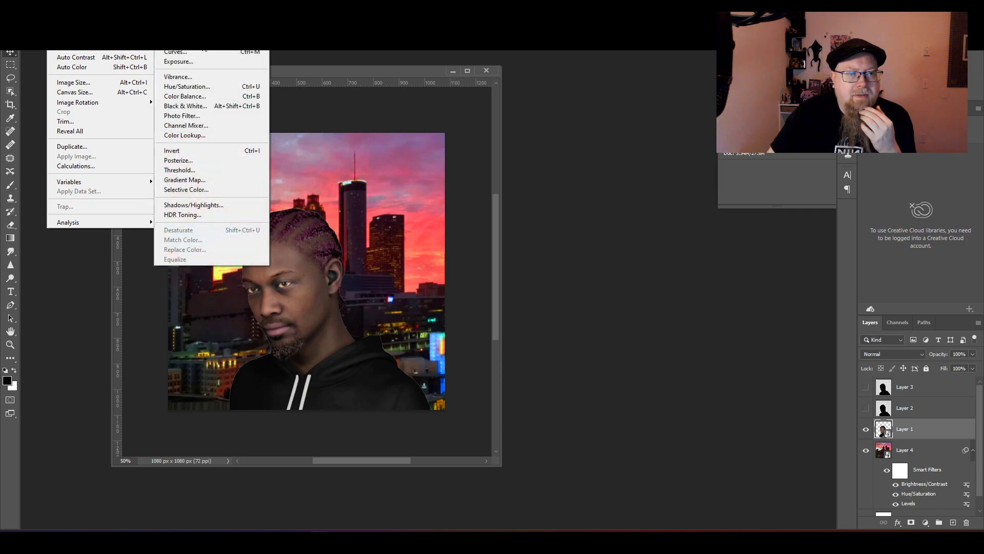
left_click(179, 41)
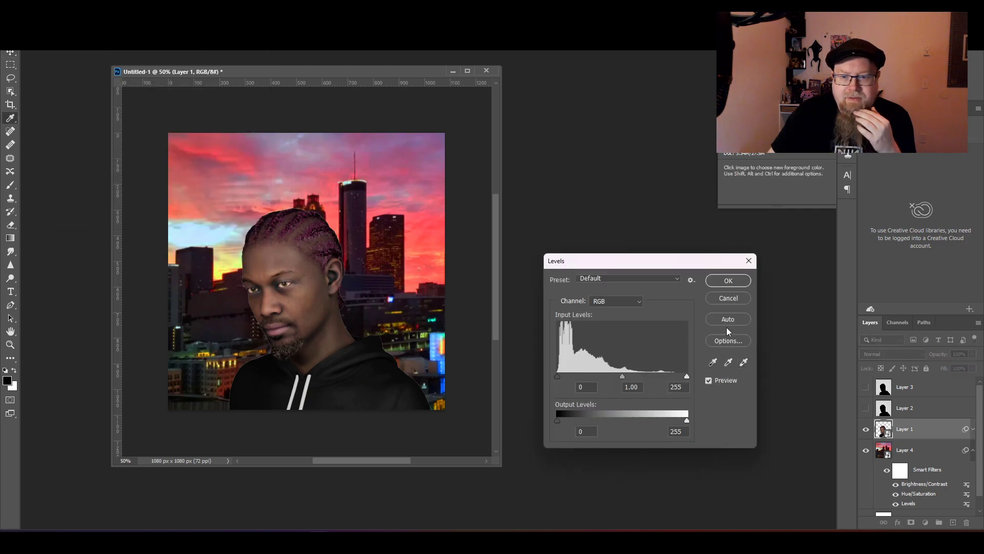
left_click(730, 323)
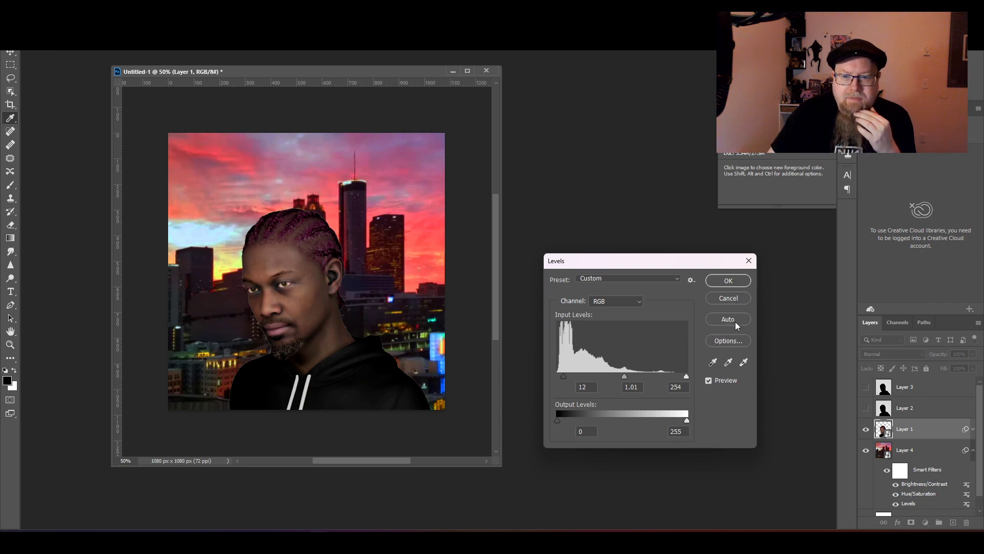
Compare the auto color correction algorithms on the portrait, choose Find Dark & Light Colors, and apply the Levels adjustment.
left_click(730, 341)
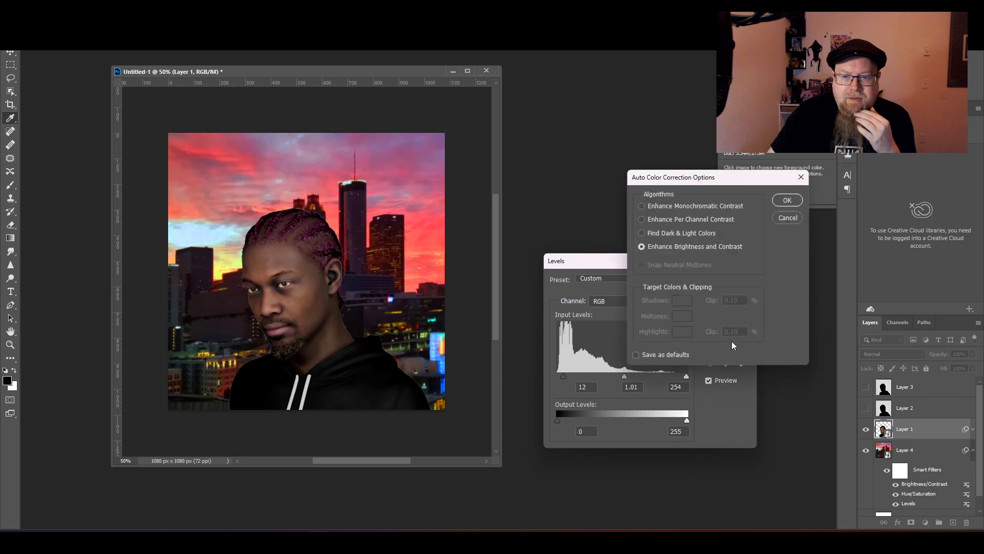
left_click(668, 233)
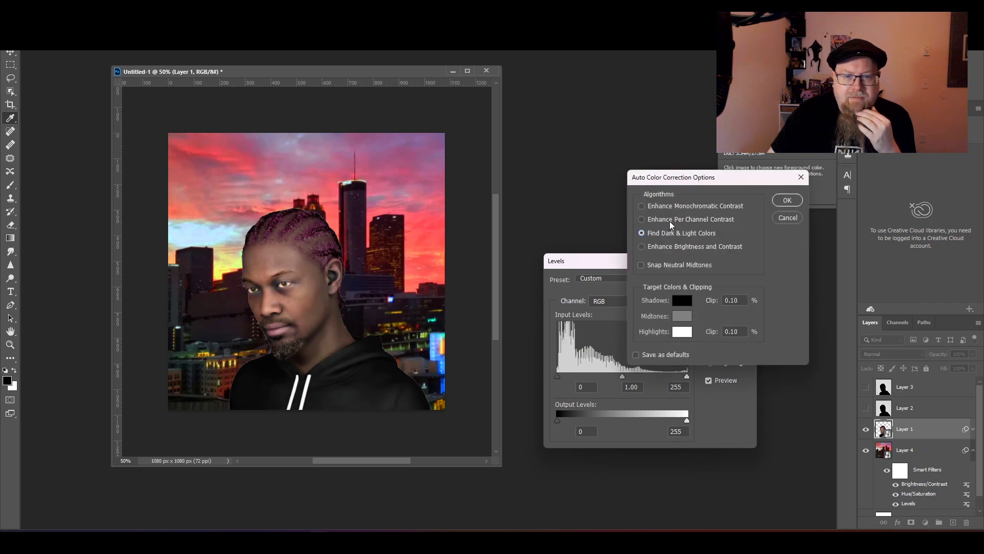
left_click(670, 220)
left_click(673, 207)
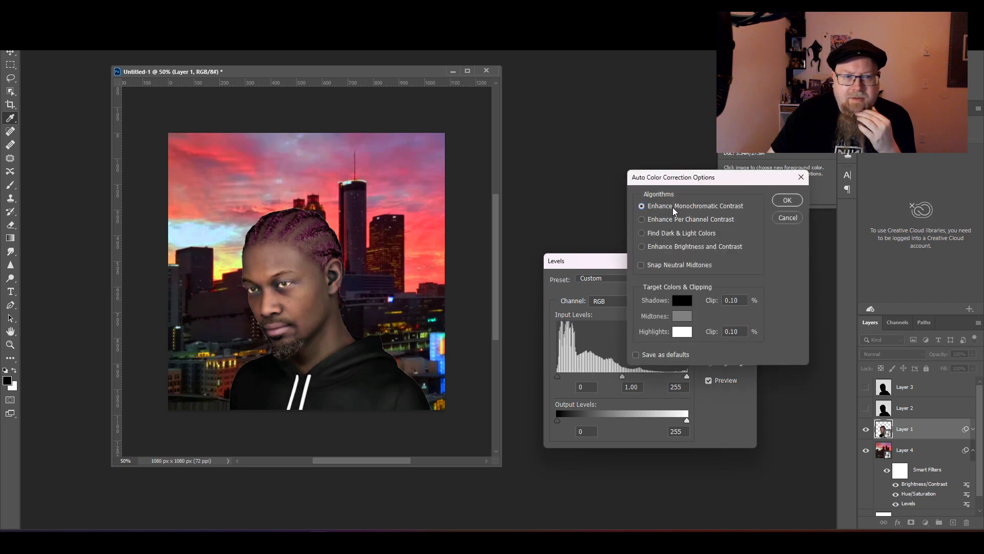
left_click(670, 233)
left_click(670, 250)
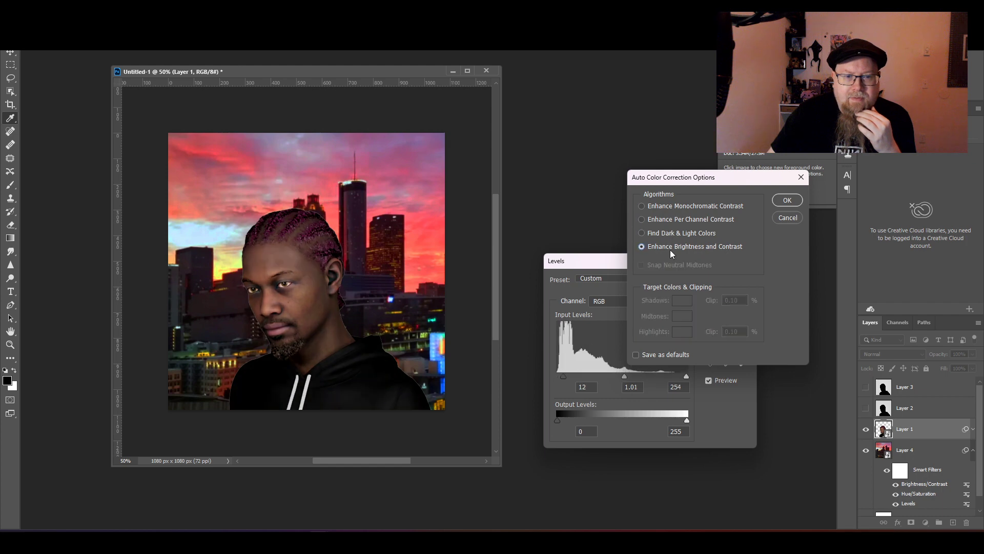
left_click(670, 233)
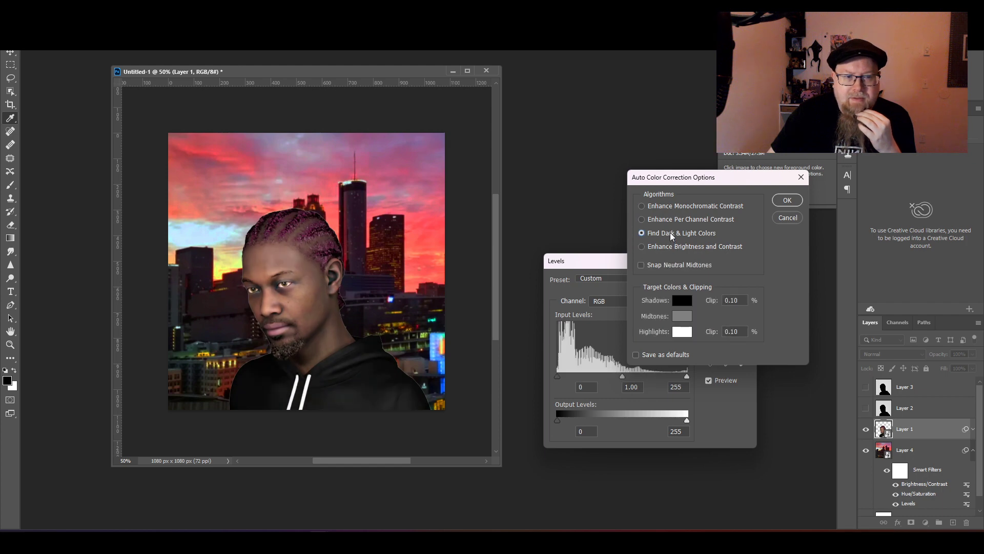
left_click(666, 246)
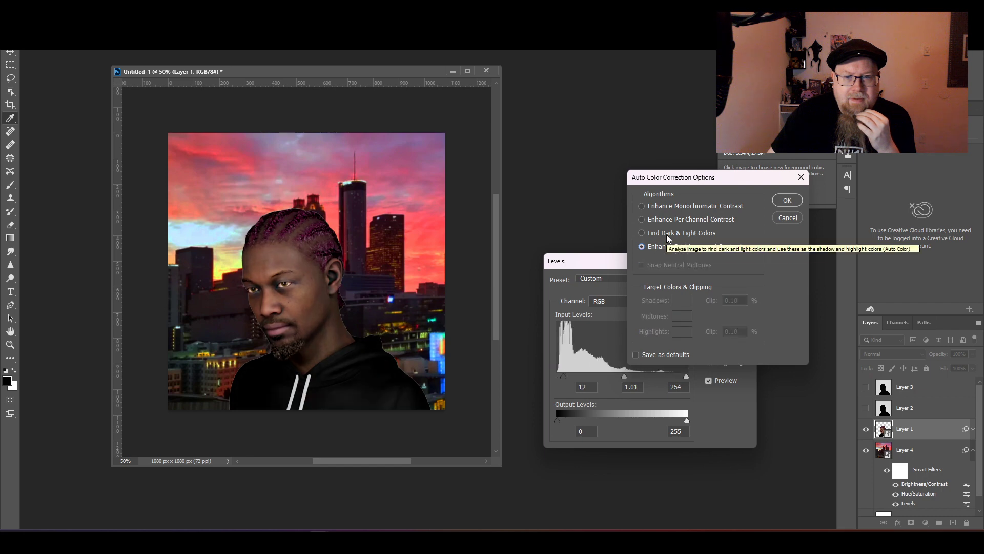
left_click(667, 235)
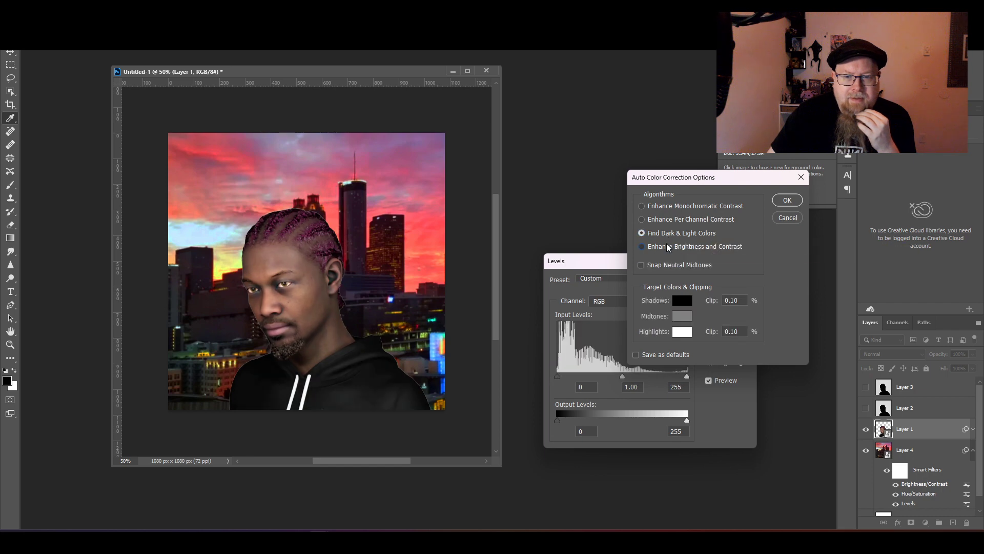
left_click(667, 246)
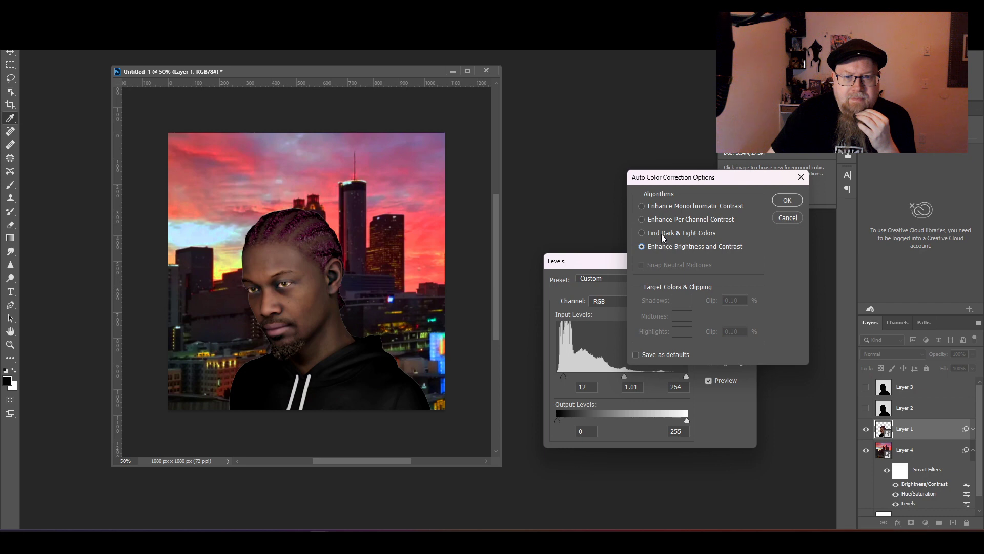
left_click(661, 234)
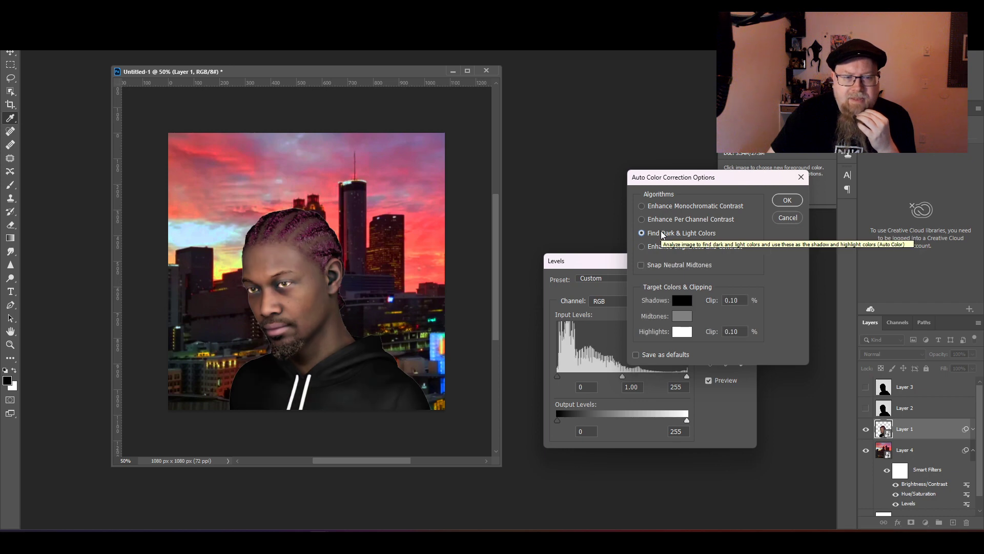
left_click(799, 202)
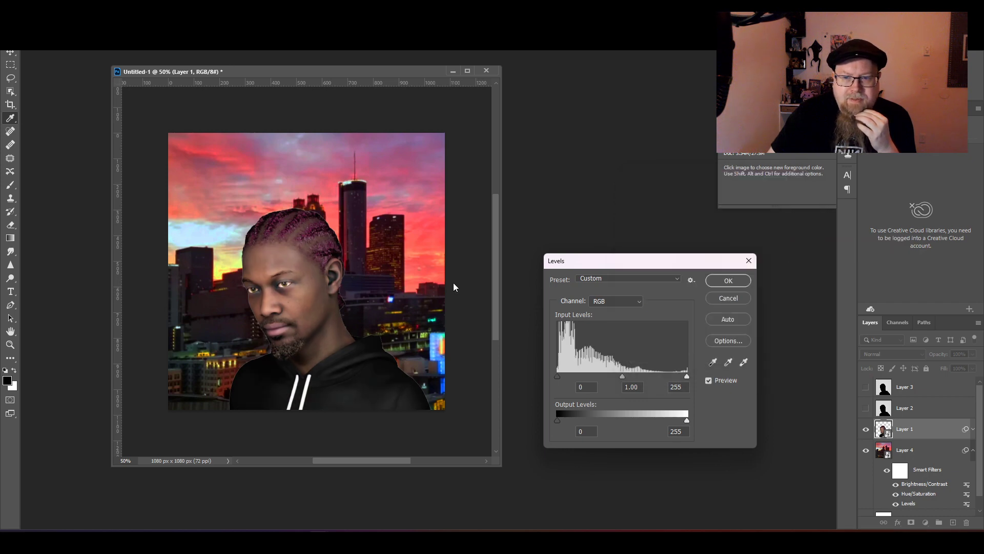
left_click(726, 283)
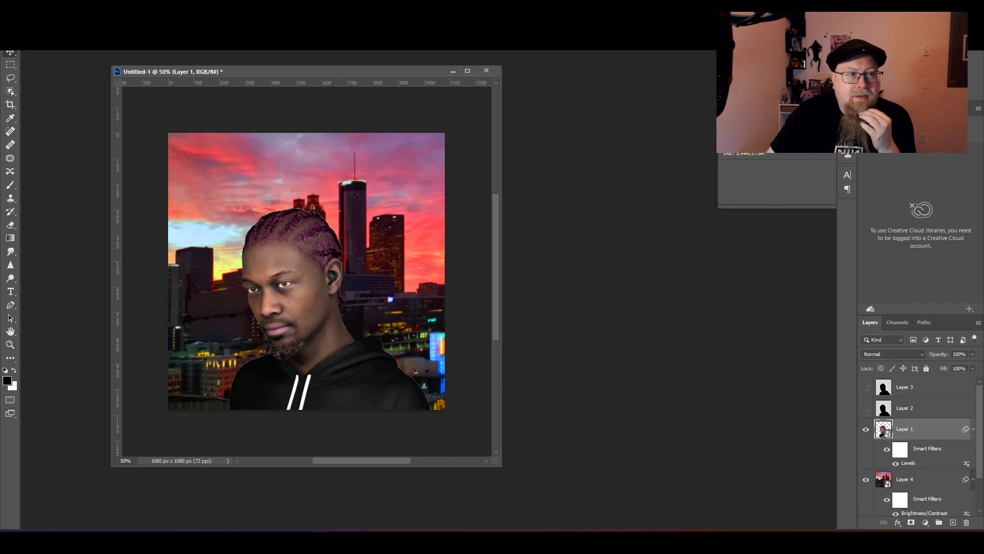
Apply a Hue/Saturation adjustment to the portrait layer with Saturation at +26.
left_click(56, 5)
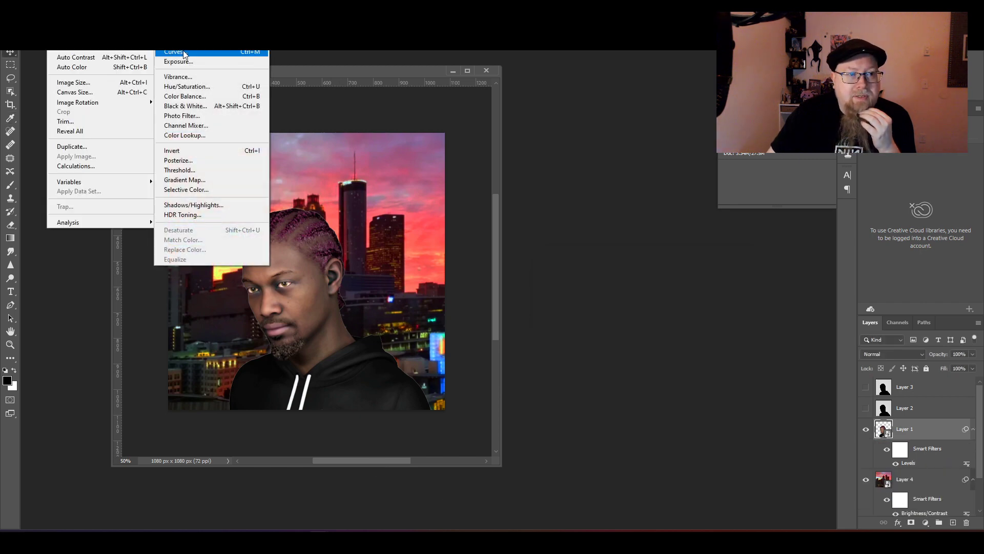
left_click(194, 86)
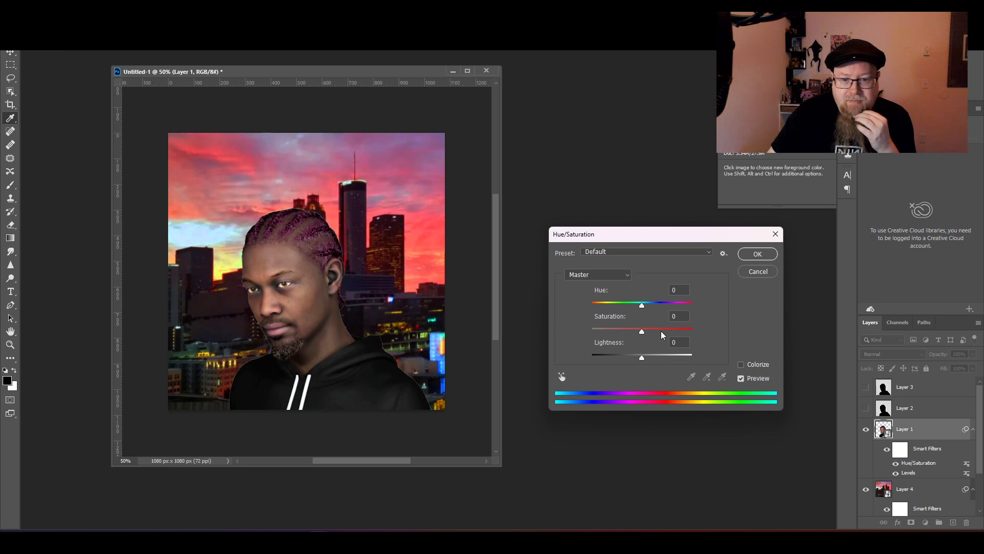
mouse_move(647, 332)
left_mouse_down()
mouse_move(711, 338)
mouse_move(648, 336)
mouse_move(658, 340)
left_mouse_up()
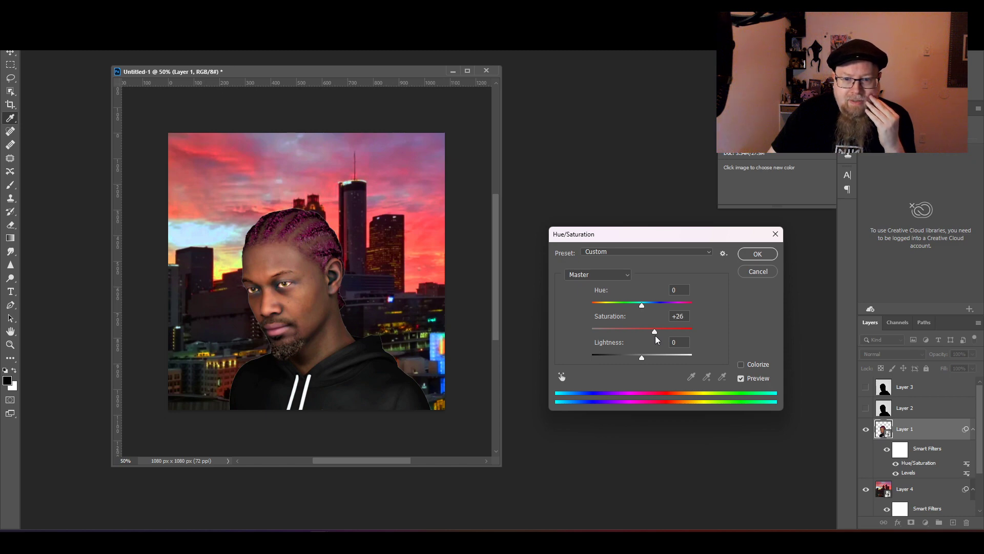
left_click(741, 378)
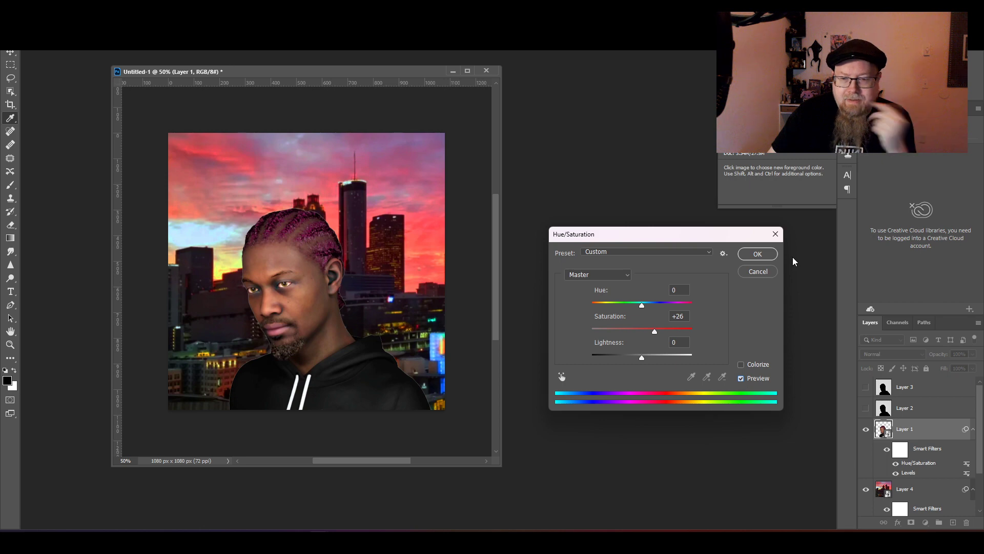
left_click(757, 254)
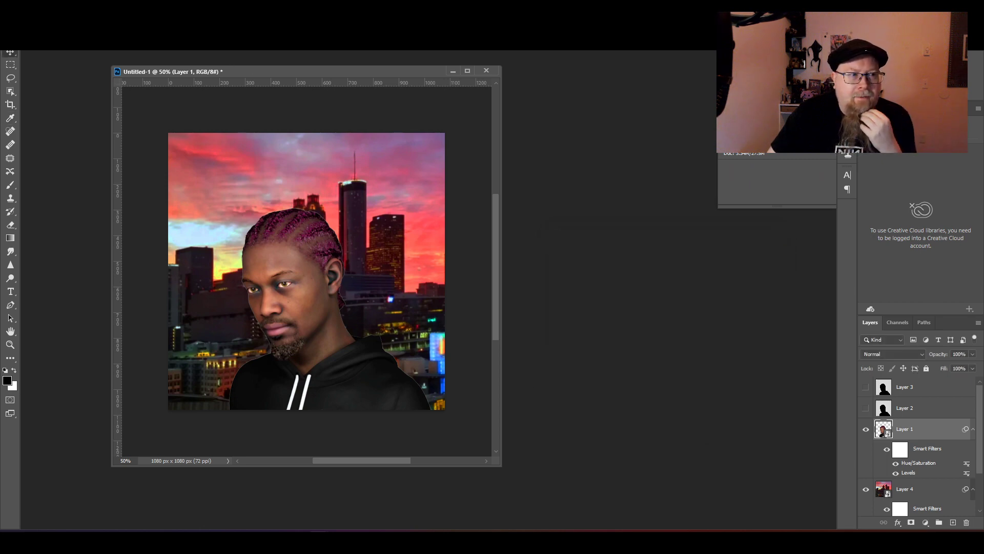
Apply a Vibrance adjustment of +40 to the portrait layer, comparing the image with and without the preview.
left_click(56, 6)
mouse_move(77, 33)
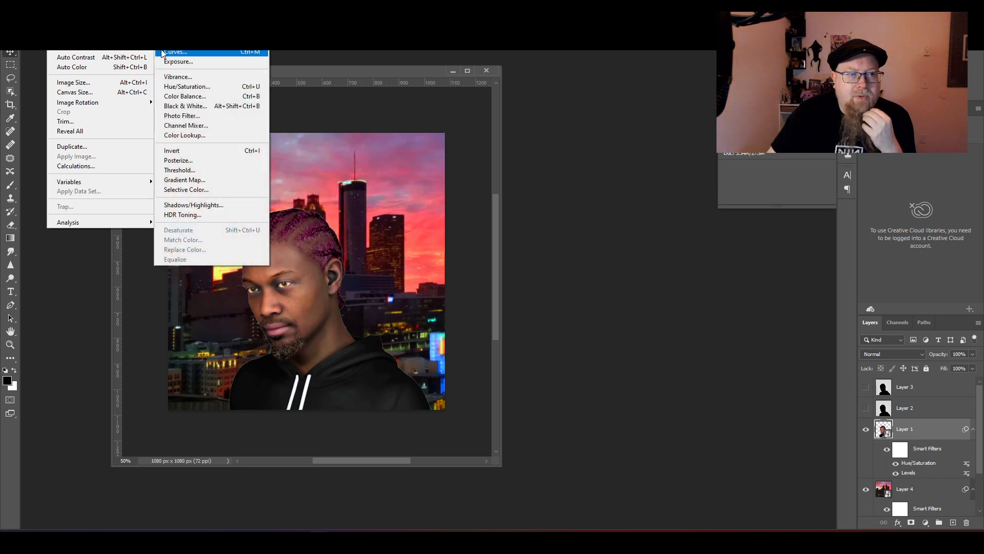
left_click(177, 77)
left_click_drag(464, 176, 479, 180)
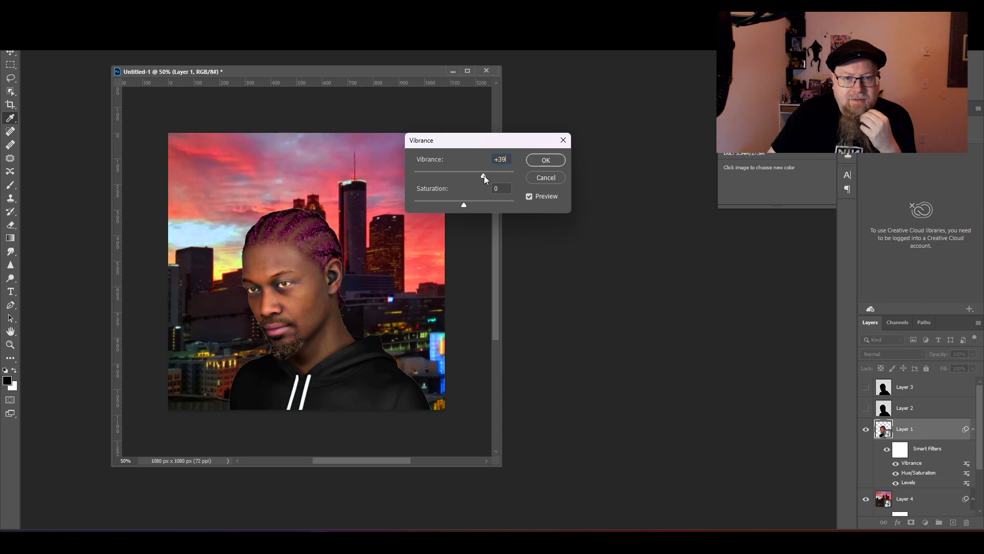
left_click(529, 196)
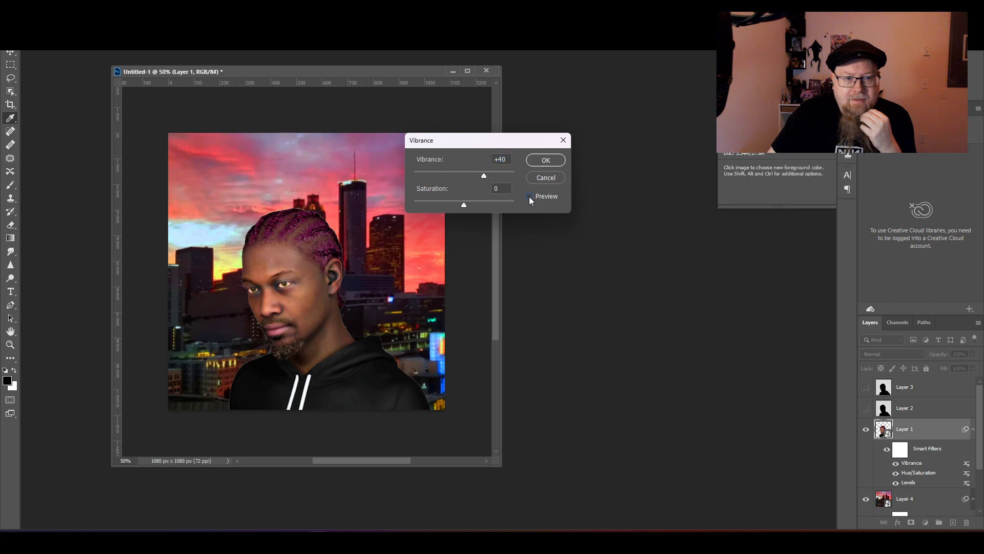
left_click(529, 197)
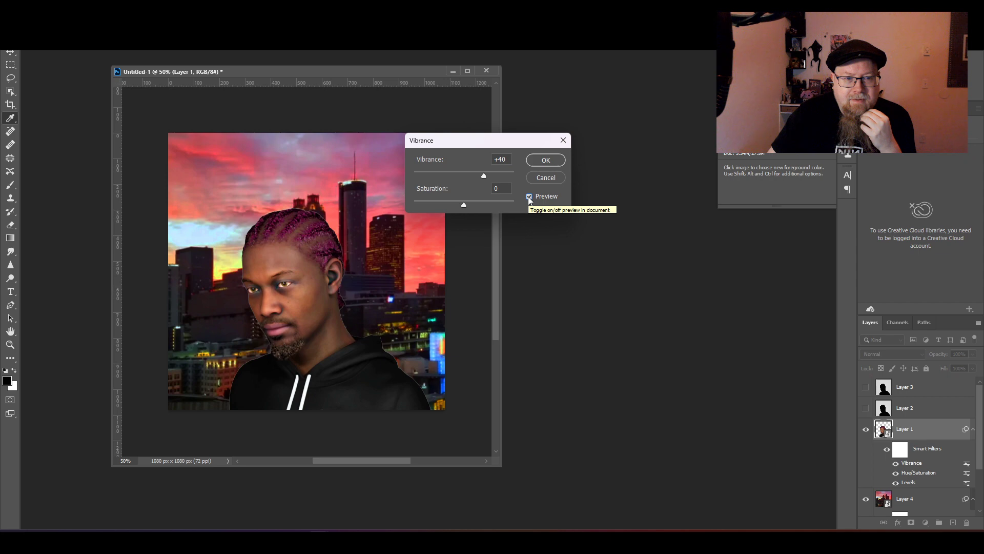
left_click(546, 161)
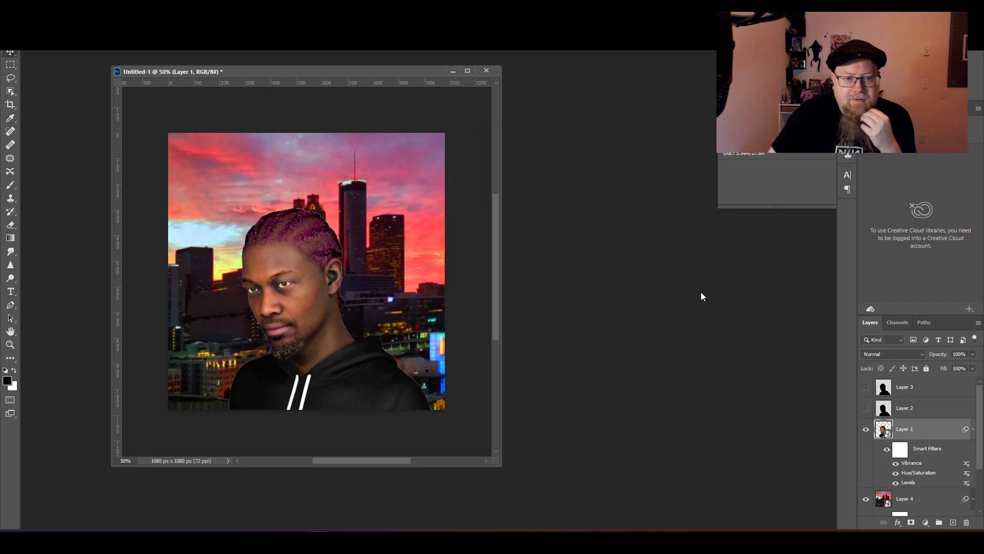
Apply a Brightness/Contrast adjustment to the portrait layer with Brightness 24 and Contrast 35, comparing the image with and without the preview.
left_click(56, 5)
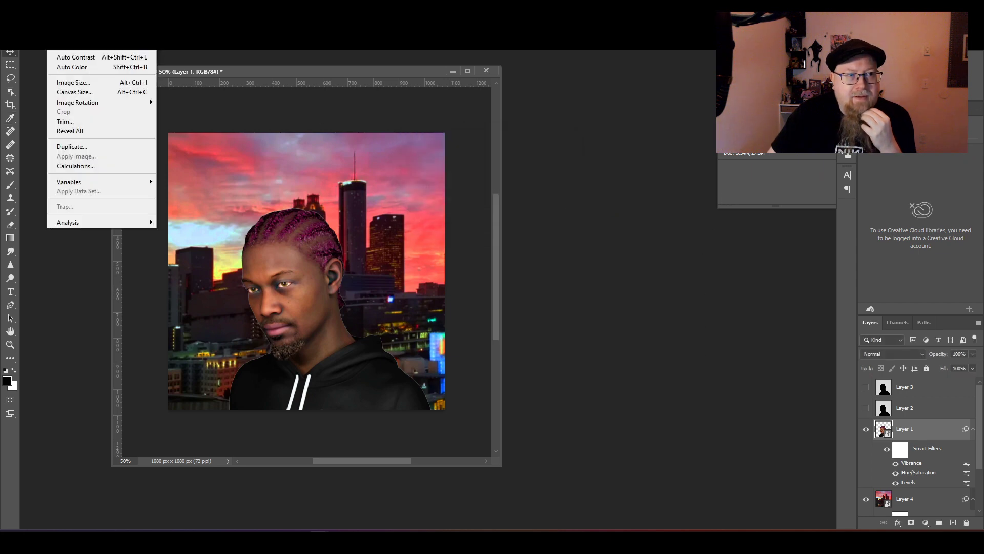
mouse_move(77, 32)
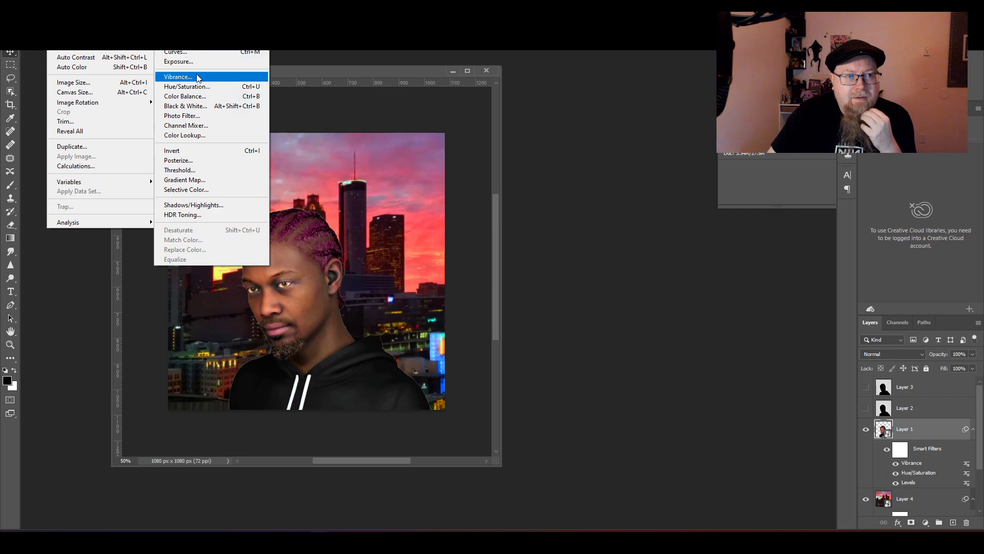
left_click(198, 56)
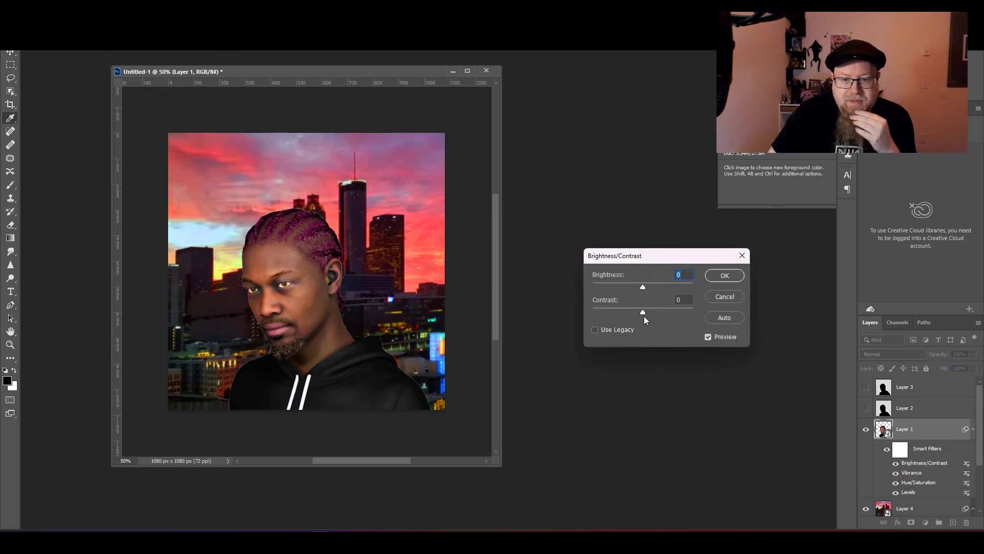
left_click_drag(644, 316, 643, 313)
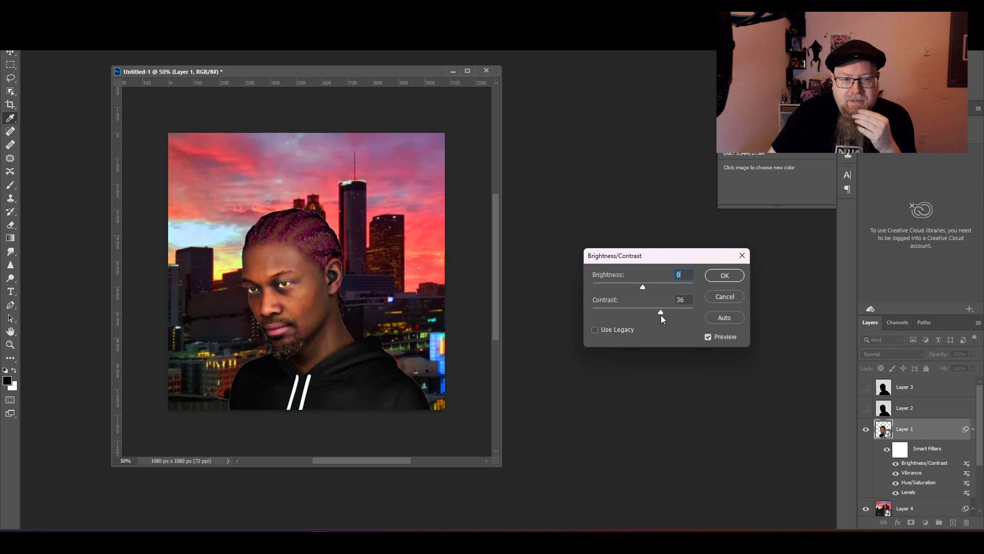
key("Tab")
left_click_drag(643, 287, 656, 288)
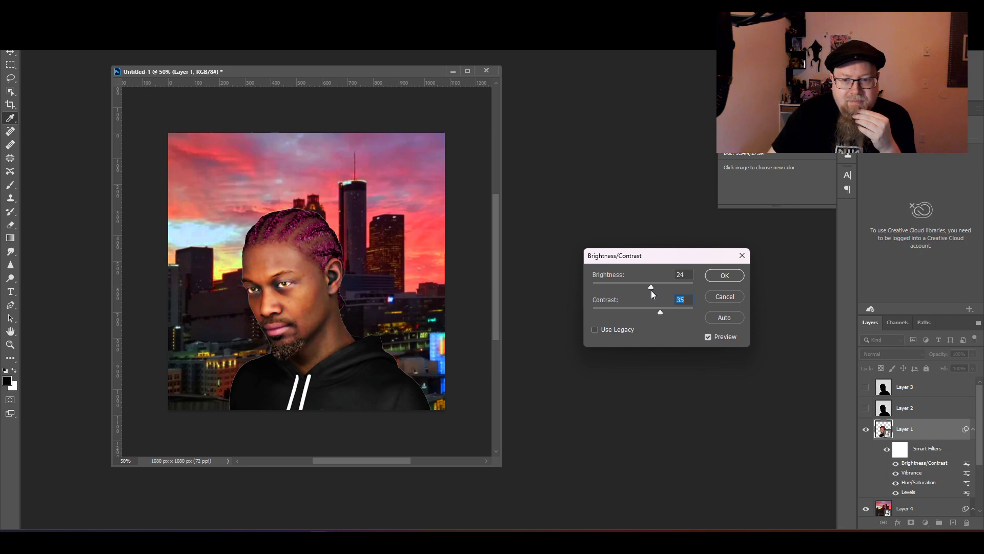
key("shift+Tab")
left_click(708, 337)
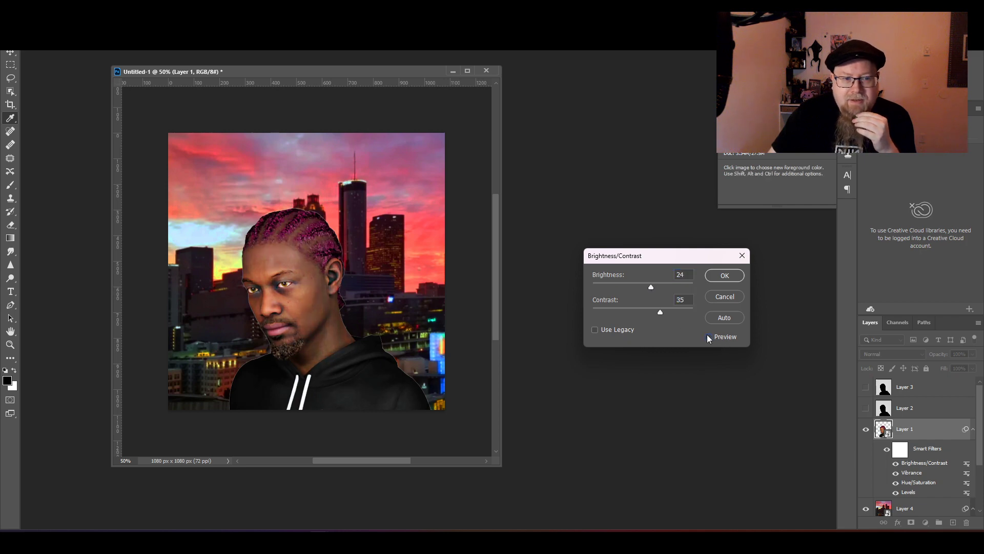
left_click(708, 336)
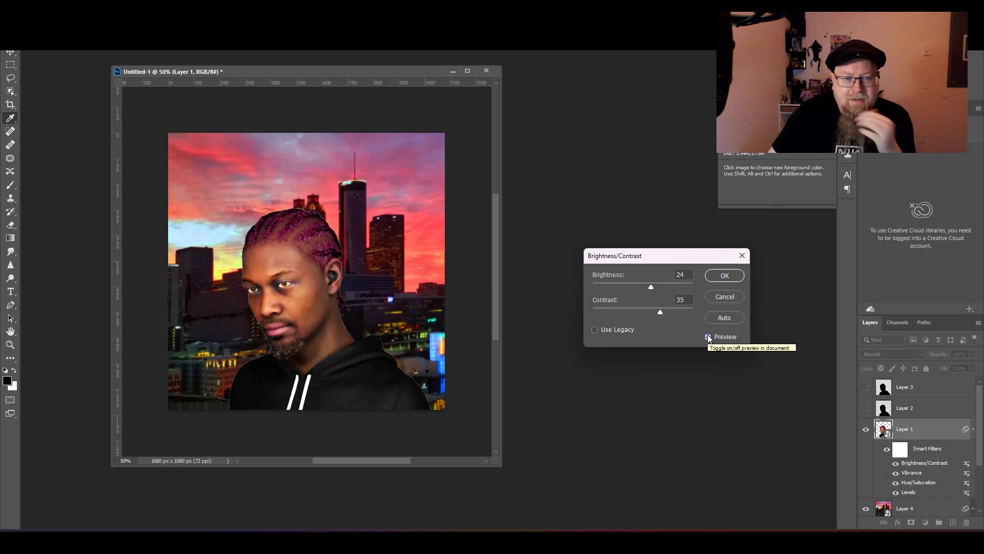
left_click(722, 278)
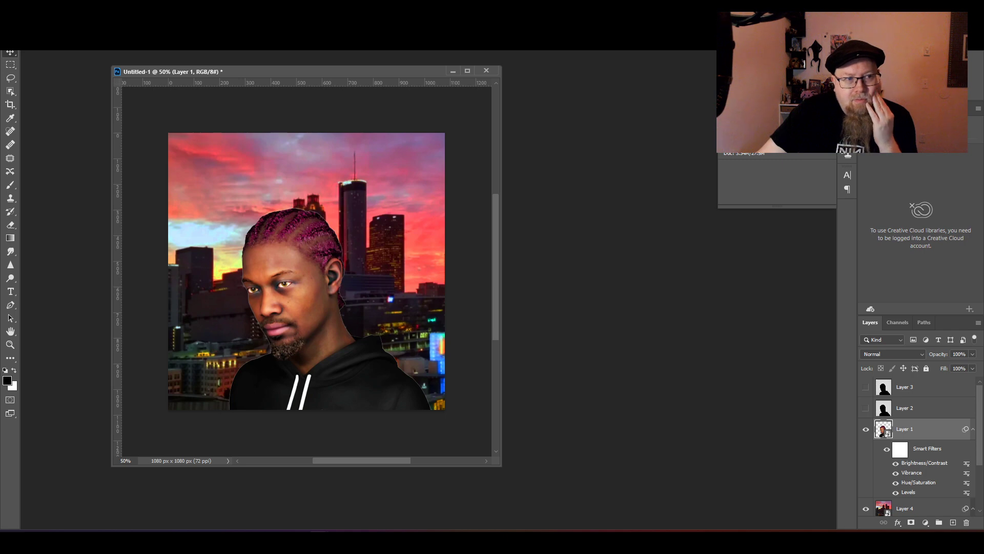
left_click(56, 5)
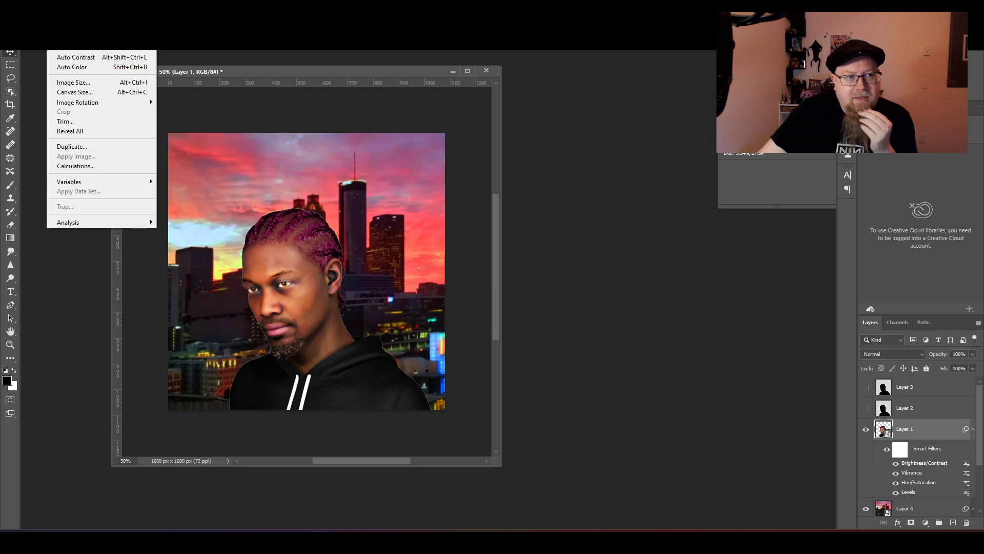
mouse_move(75, 31)
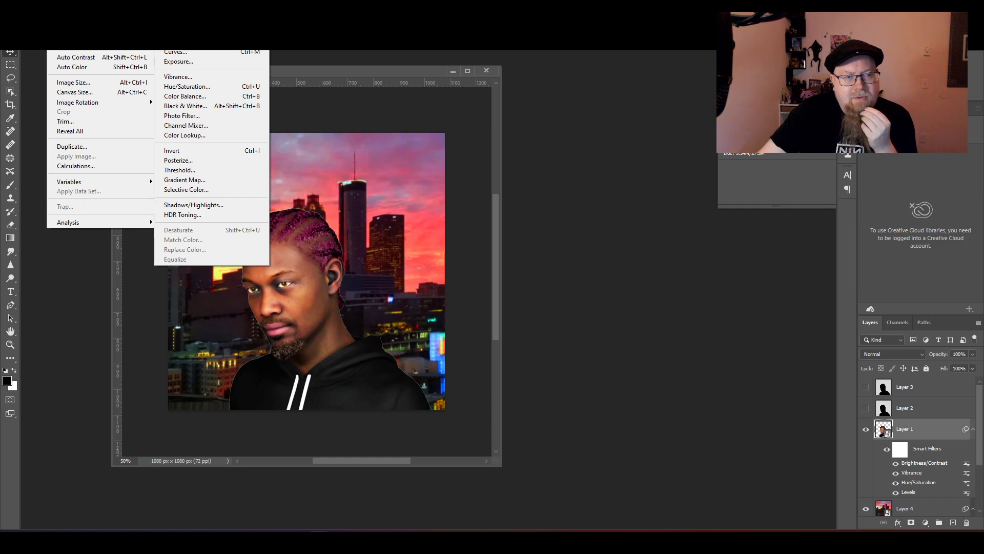
left_click(362, 72)
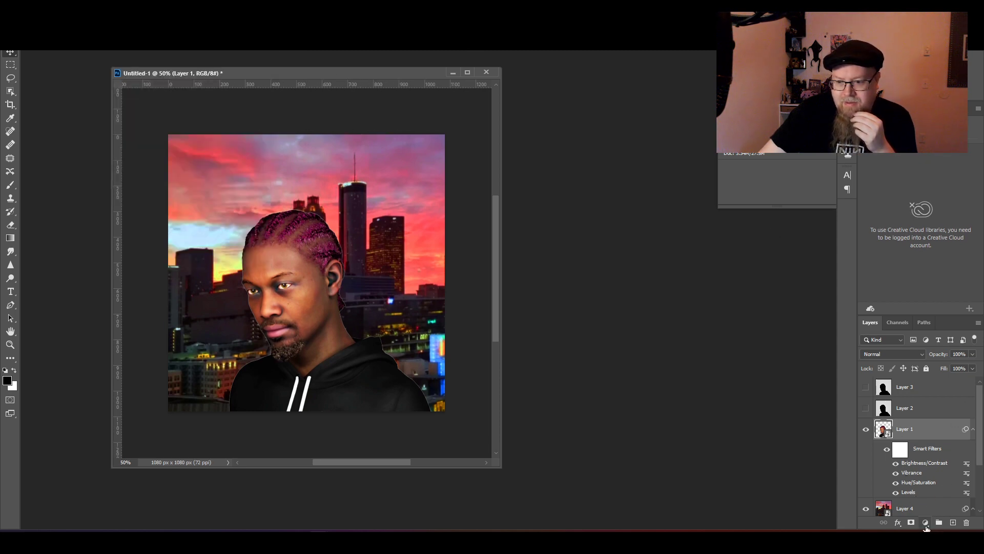
Add a Color Lookup adjustment layer above the portrait's Layer 1 and load the Bleach Bypass.look table.
left_click(926, 525)
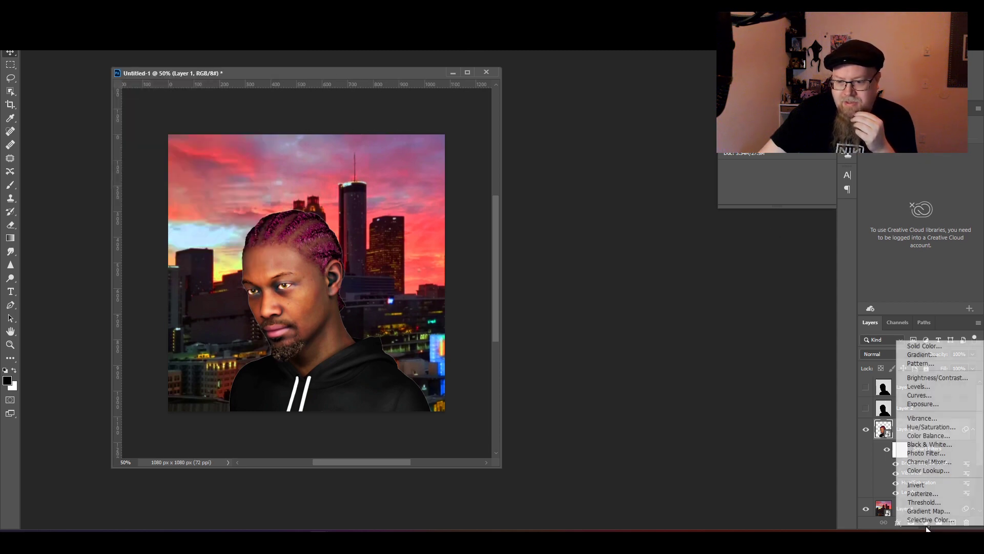
left_click(951, 472)
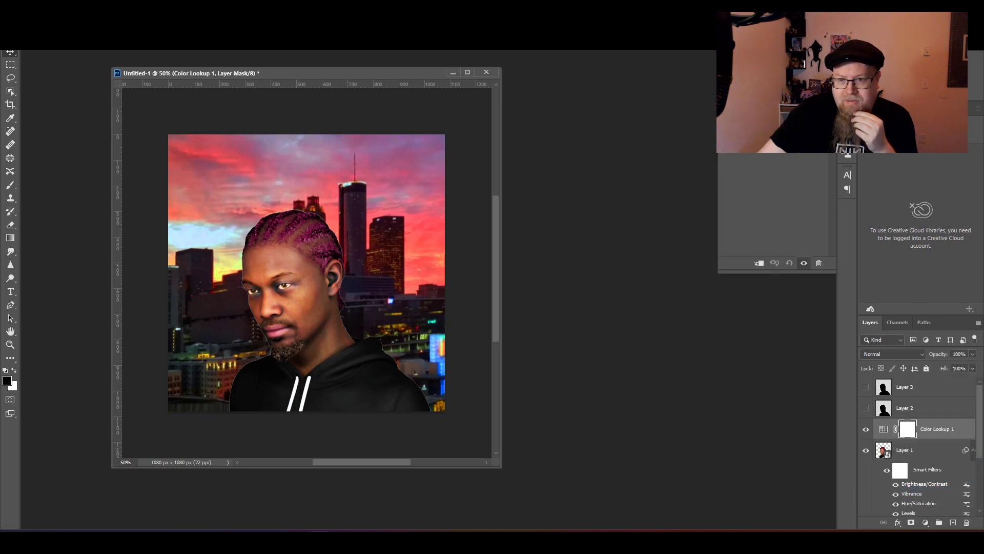
left_click(798, 123)
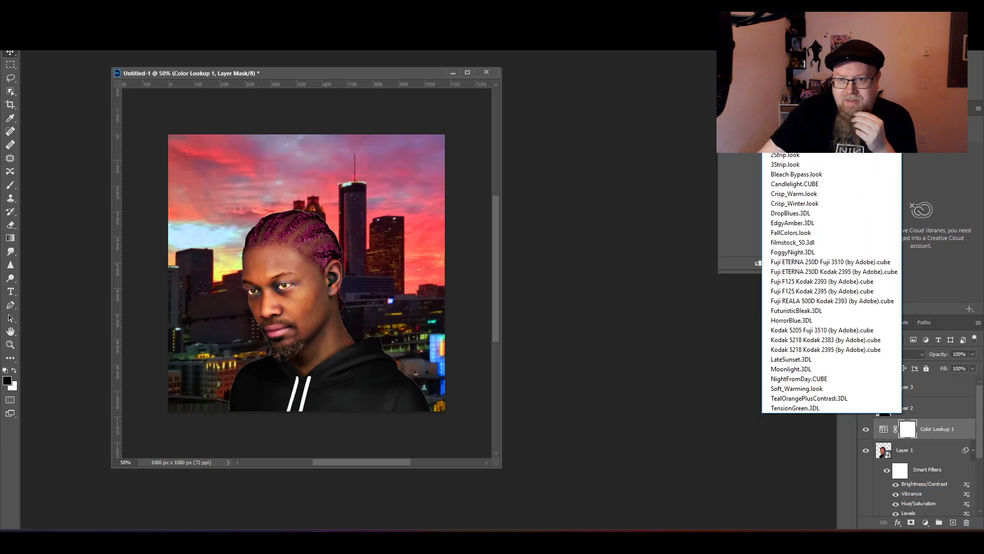
left_click(809, 175)
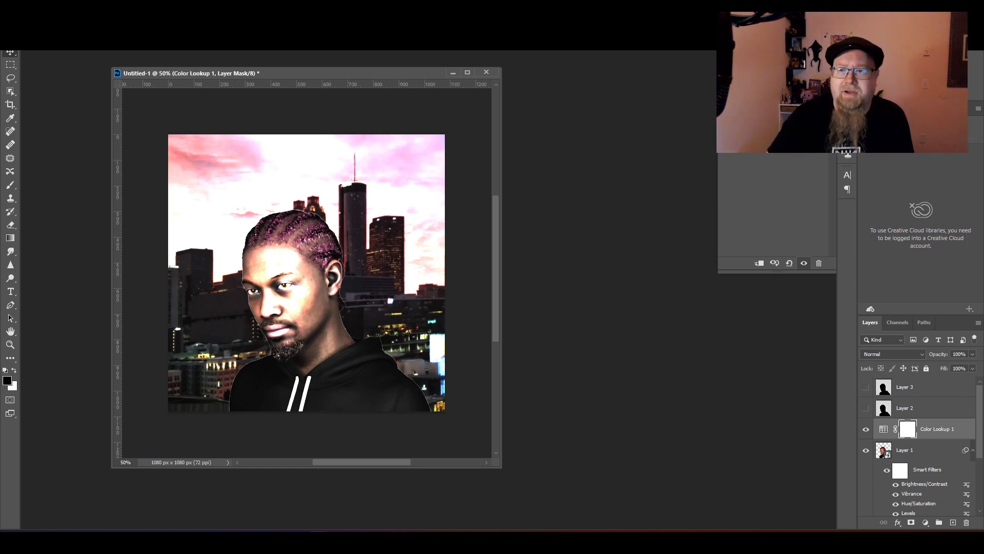
Try the FallColors.look, FuturisticBleak.3DL, HorrorBlue.3DL and LateSunset.3DL tables on the Color Lookup layer.
left_click(798, 130)
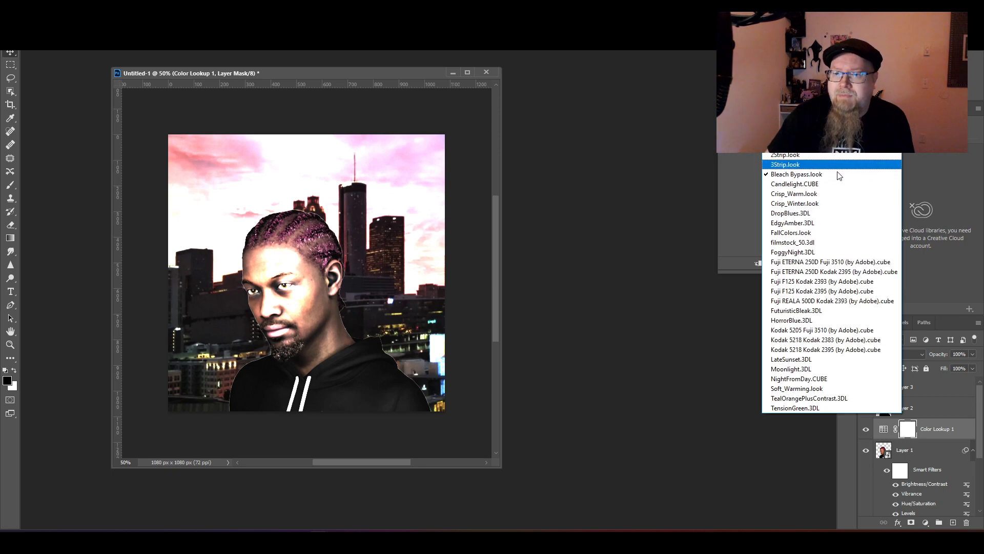
left_click(822, 231)
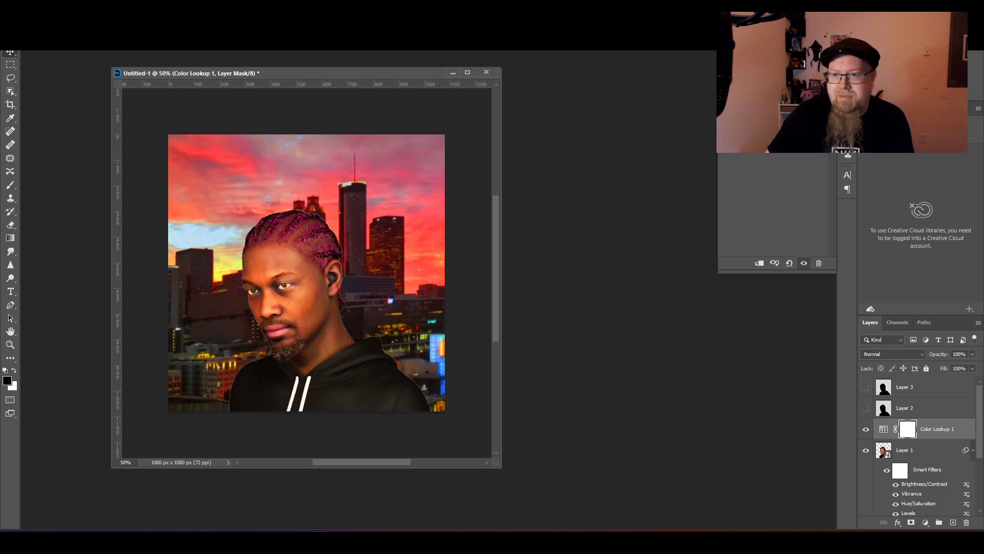
left_click(820, 133)
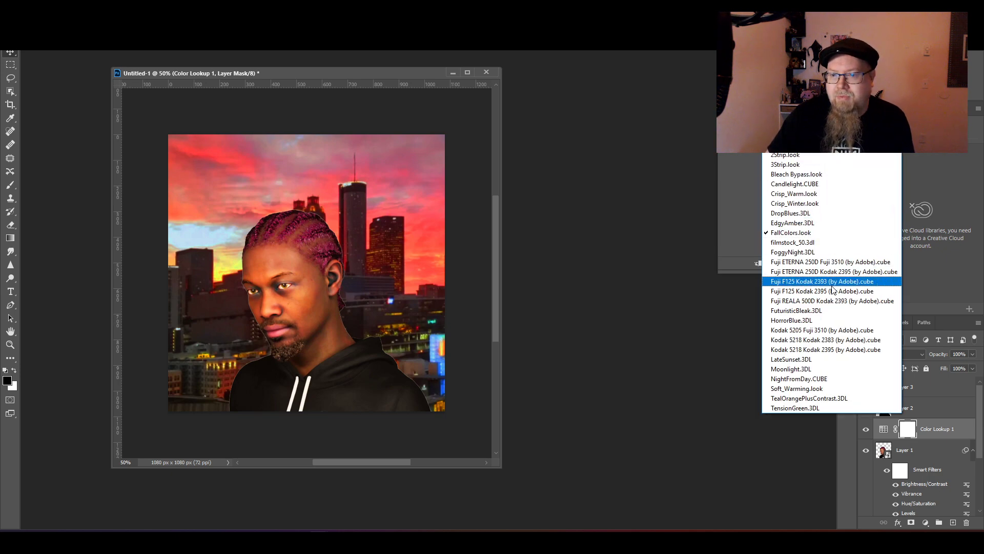
left_click(764, 310)
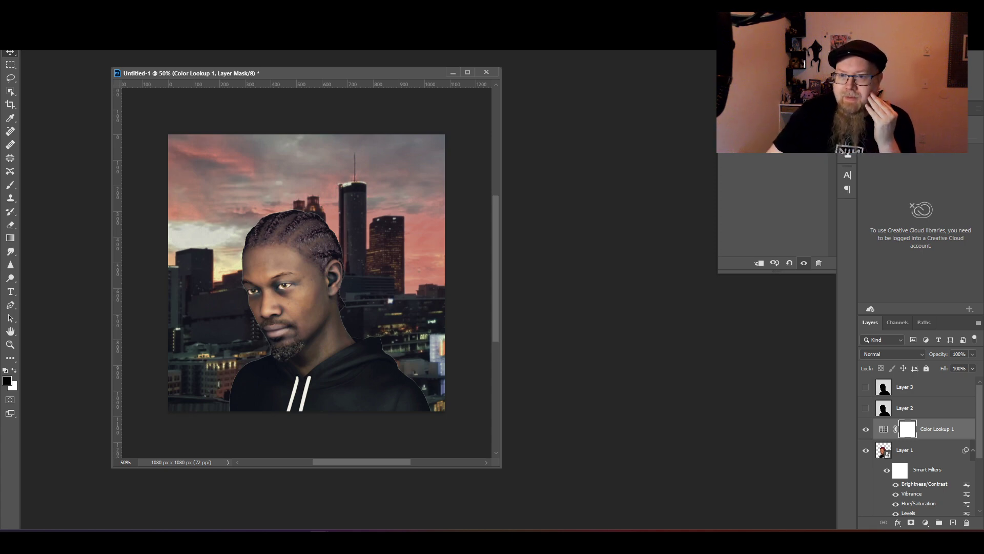
left_click(799, 130)
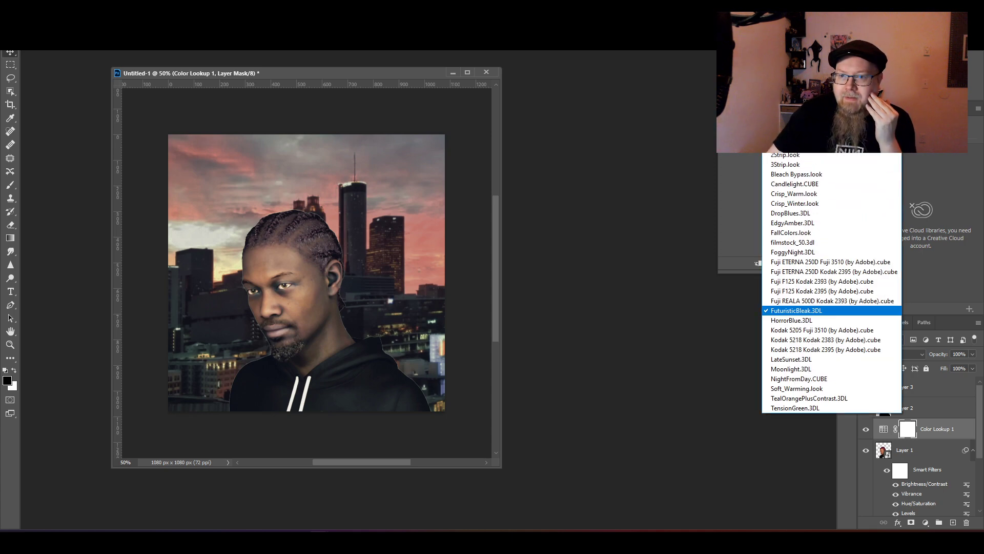
left_click(790, 319)
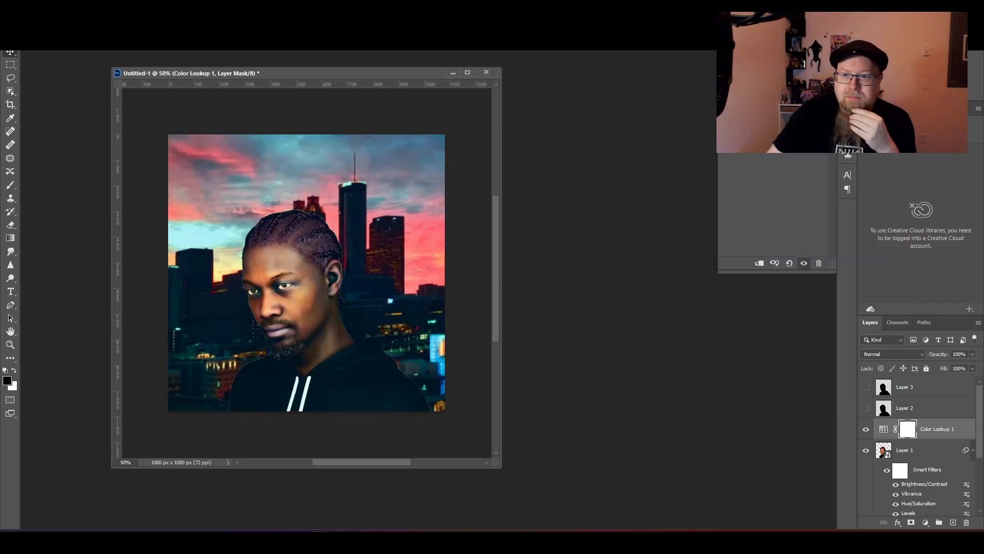
left_click(799, 130)
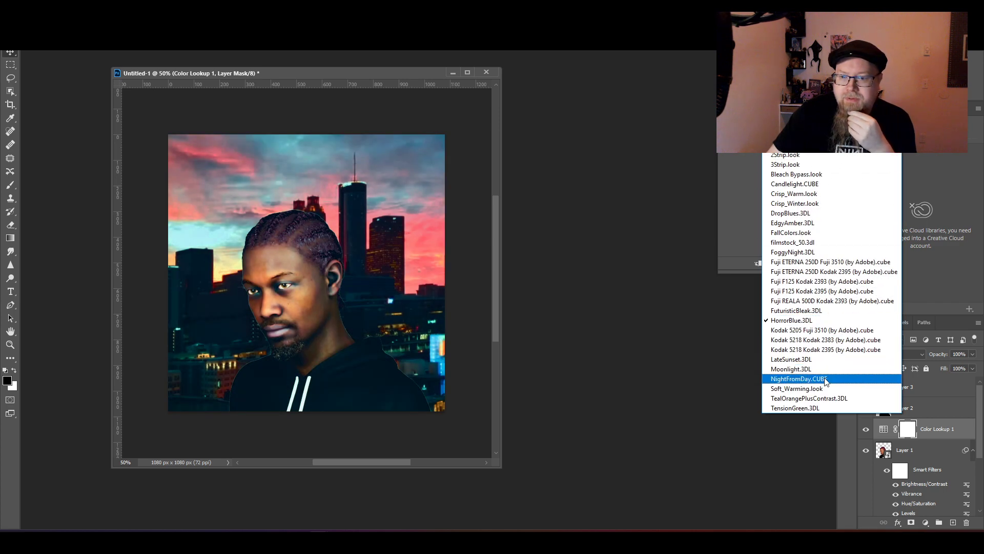
left_click(817, 360)
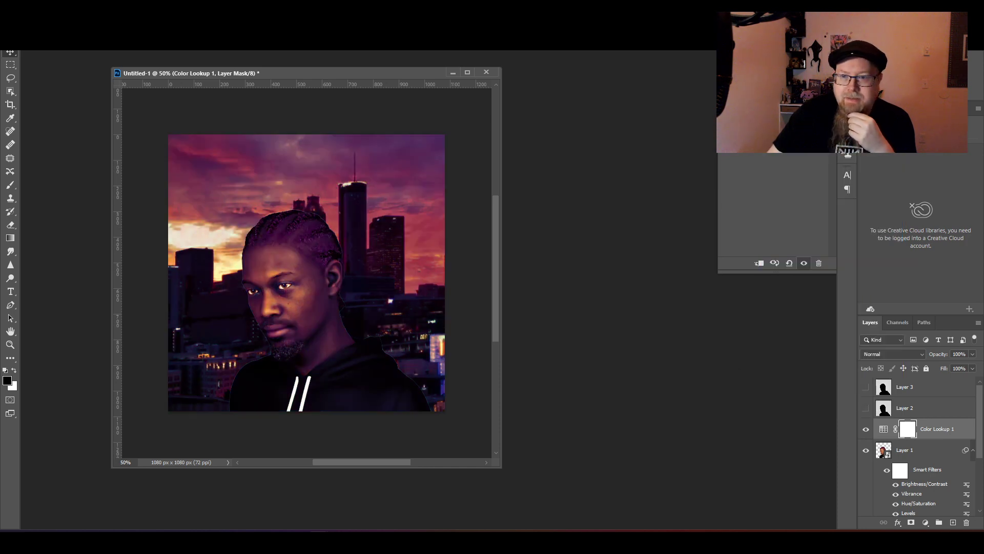
Try FallColors.look again on the Color Lookup layer, followed by EdgyAmber.3DL and Crisp_Winter.look.
left_click(798, 131)
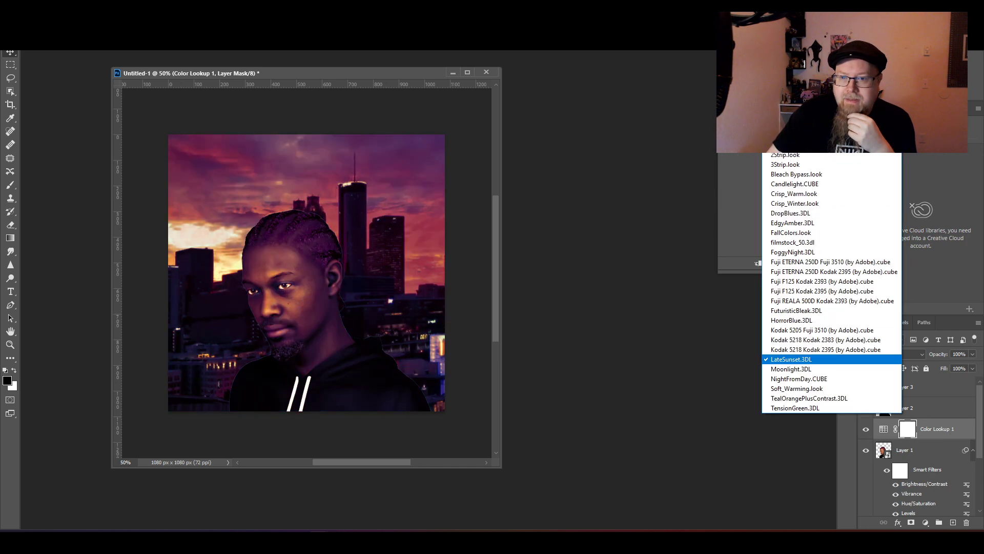
left_click(814, 233)
left_click(799, 131)
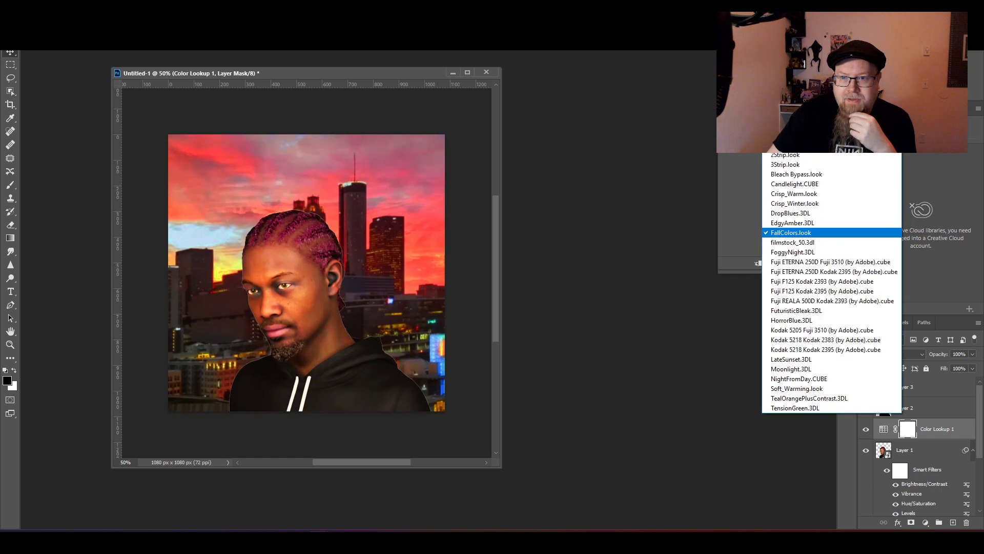
left_click(809, 226)
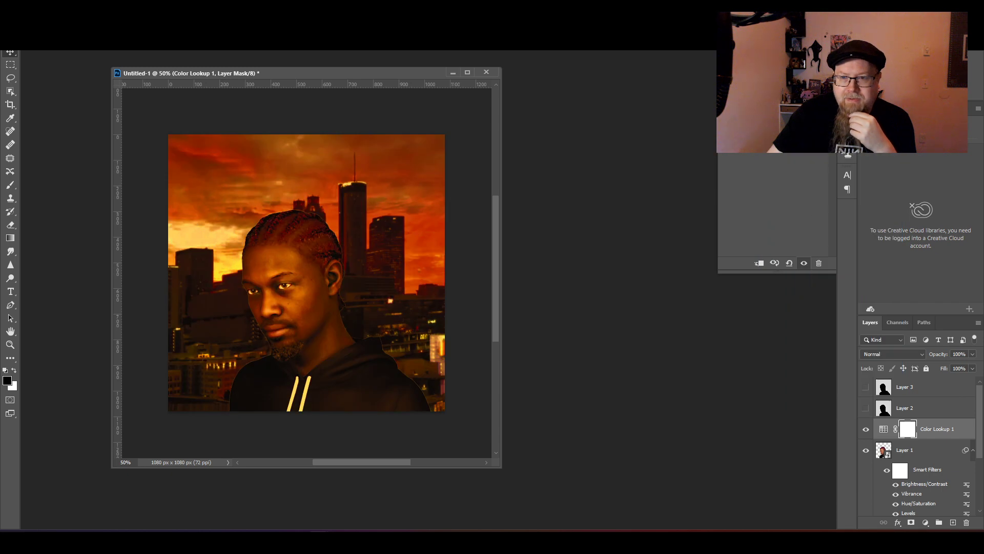
left_click(799, 131)
left_click(809, 204)
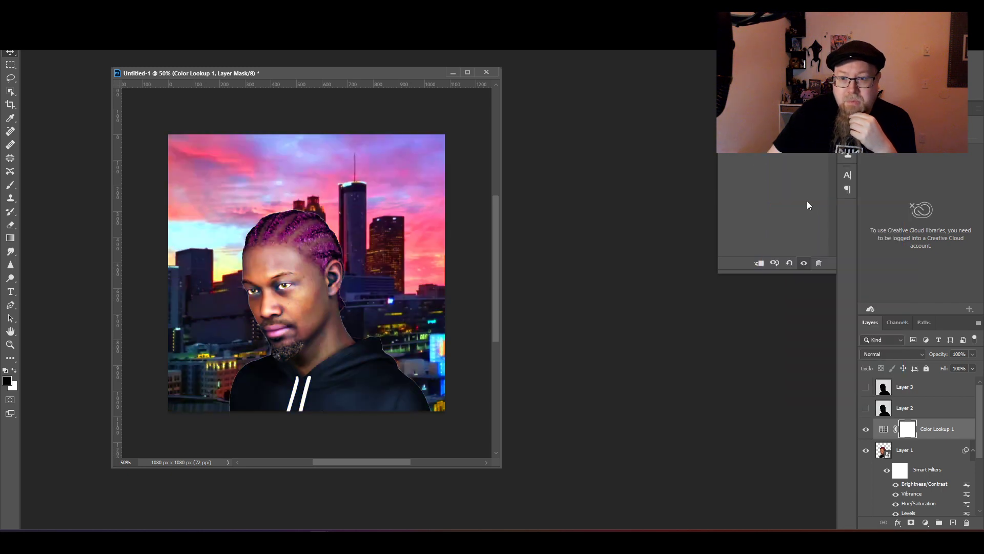
Set the Color Lookup layer to Soft_Warming.look, compare the image with and without it, and leave the layer hidden.
left_click(799, 130)
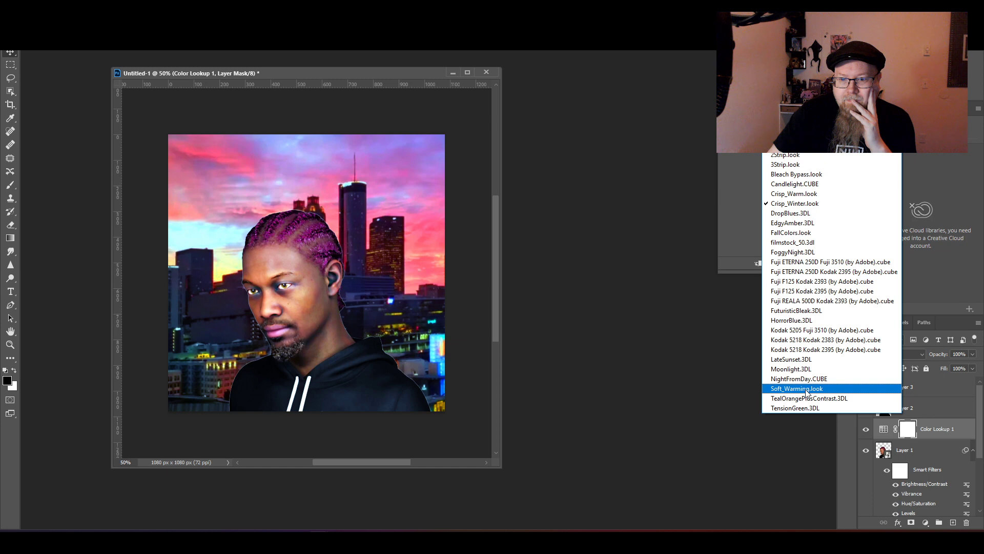
left_click(807, 390)
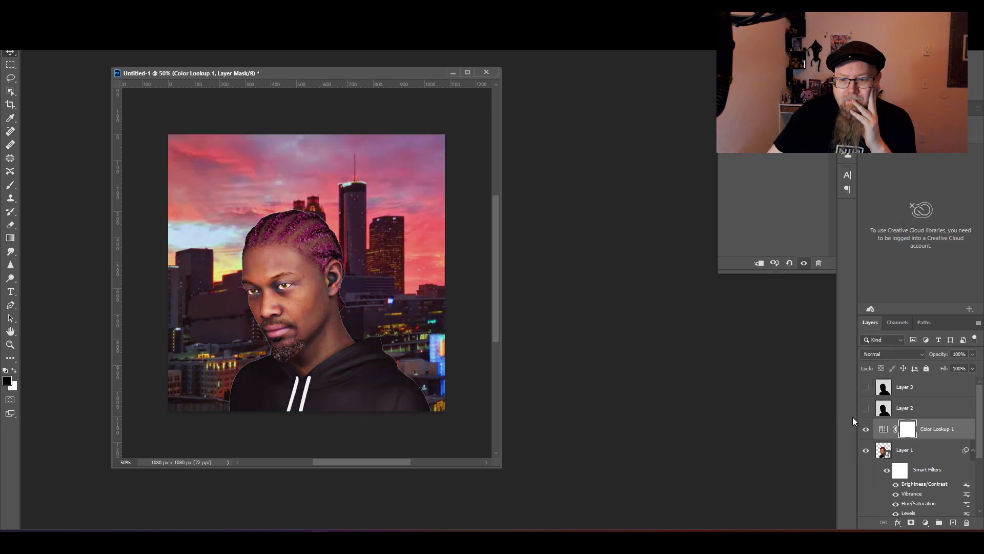
left_click(863, 429)
left_click(863, 429)
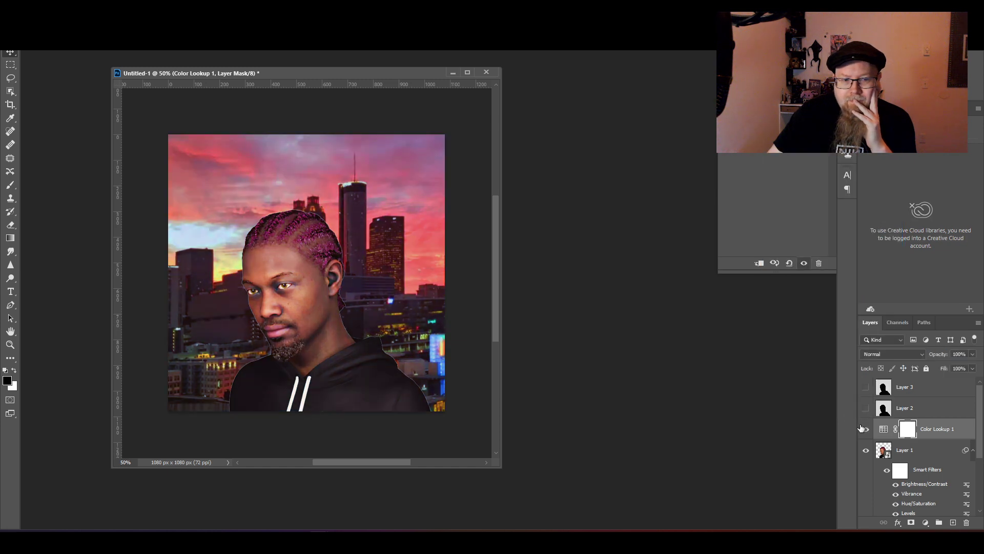
left_click(862, 428)
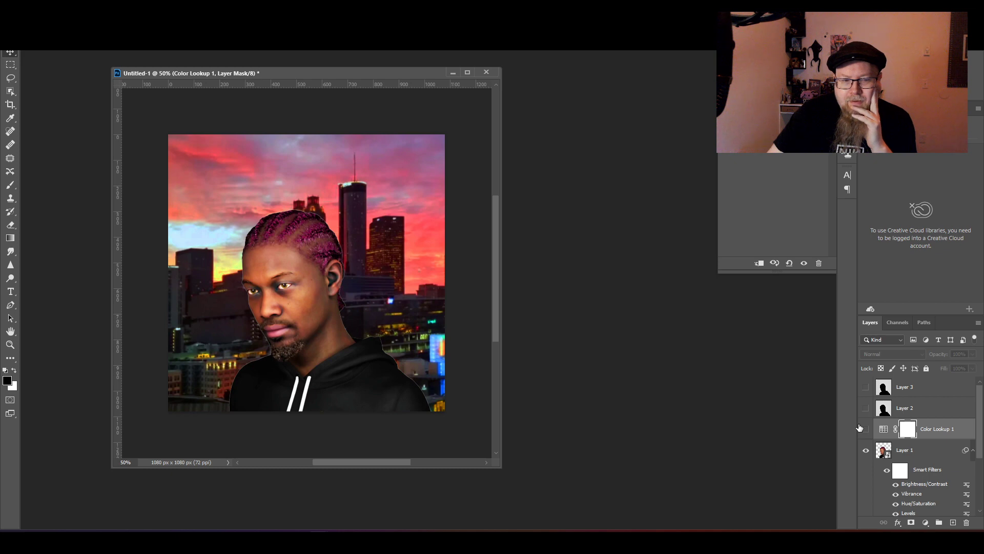
left_click(863, 428)
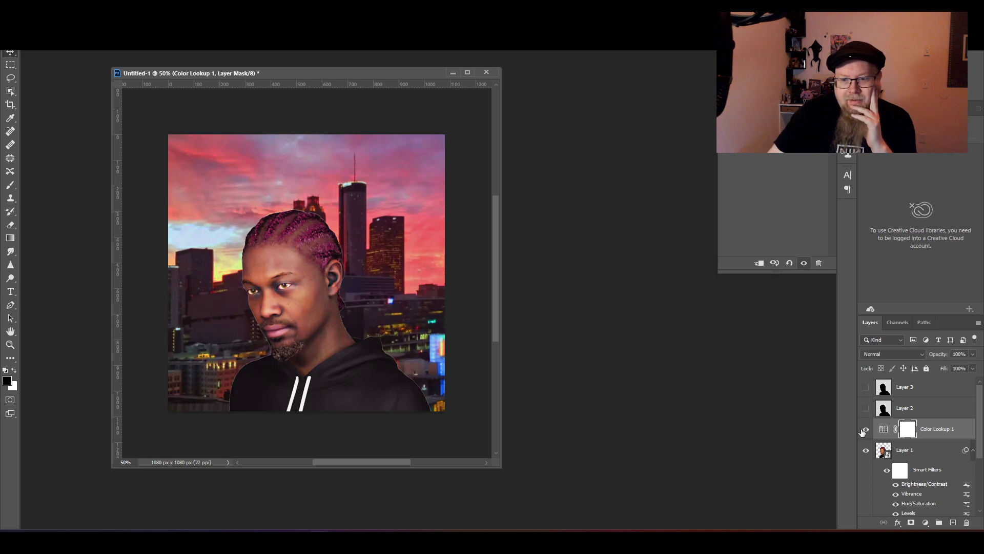
left_click(865, 429)
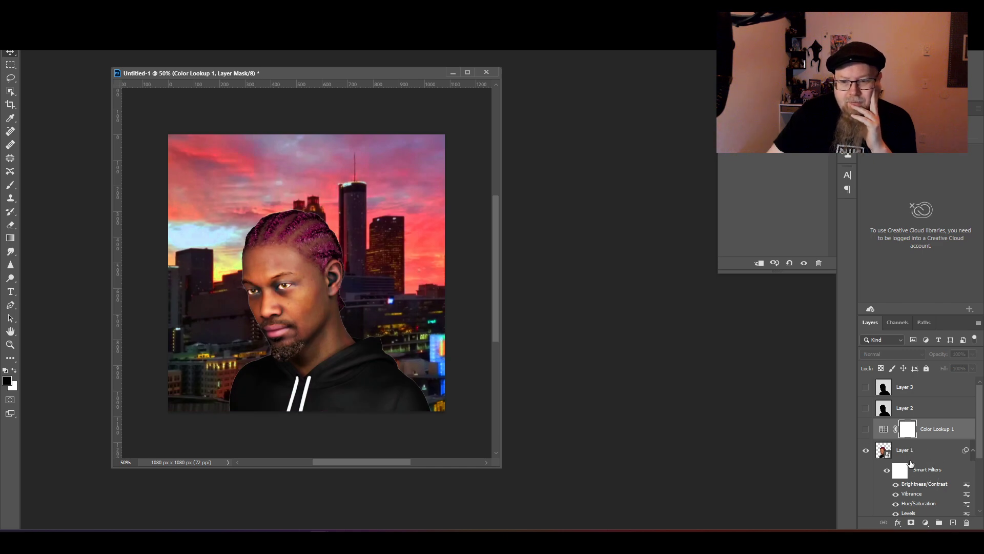
Fill the portrait's outline, selected from Layer 1, with black on a new layer directly above the skyline's Layer 4, and clear the selection.
left_click(929, 453)
right_click(884, 449)
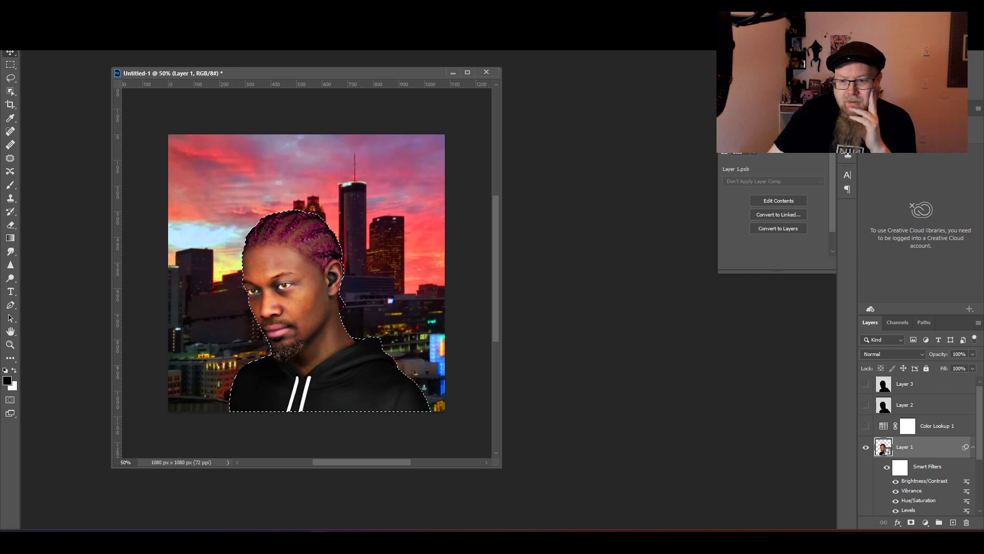
scroll(918, 453, "down", 2)
left_click(921, 480)
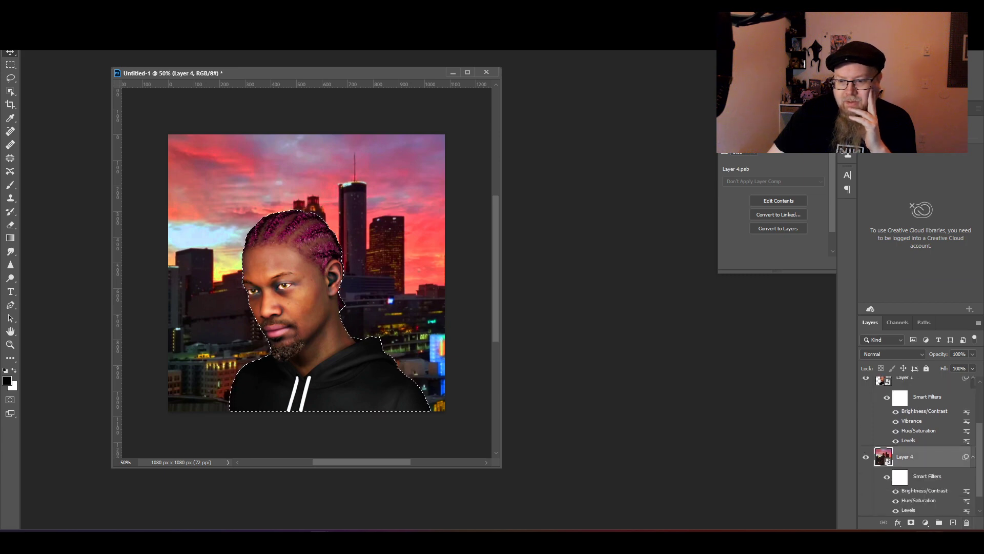
left_click(953, 523)
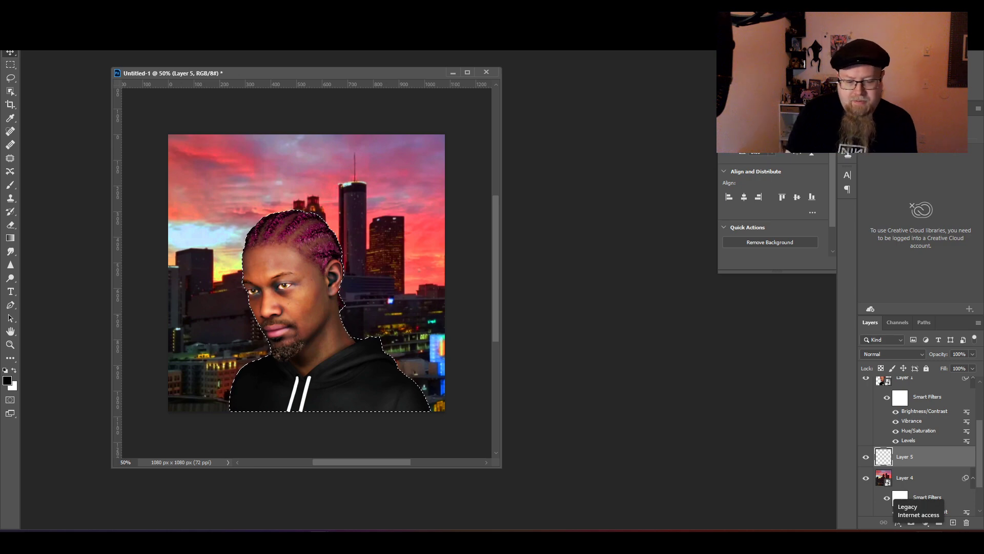
key("alt+BackSpace")
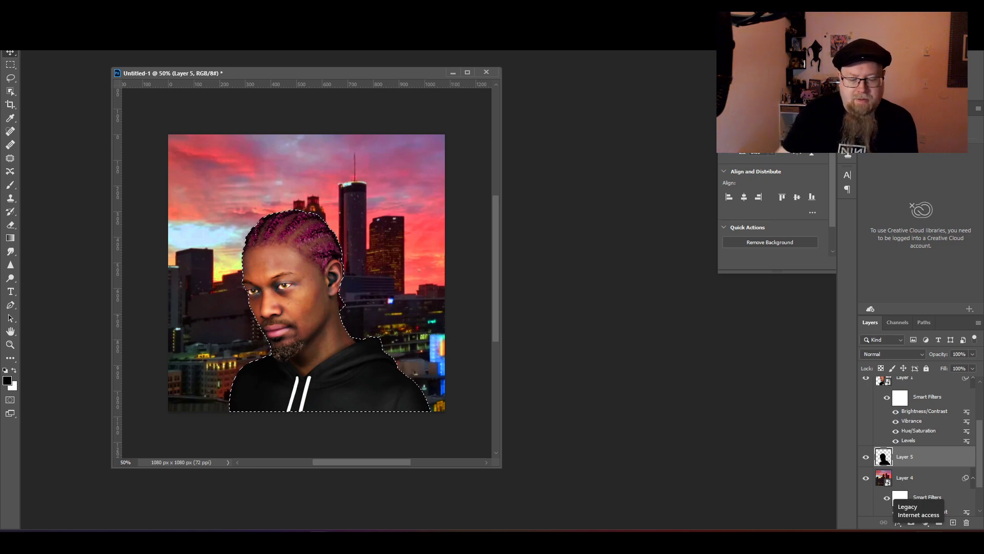
key("ctrl+d")
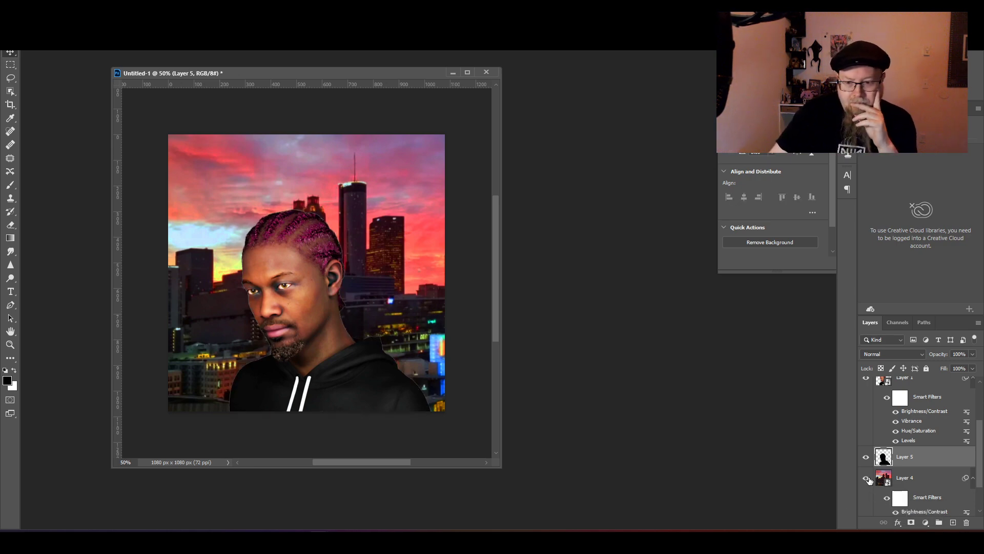
Compare the image with and without the black silhouette on Layer 5, and show the Color Lookup 1 layer.
left_click(866, 458)
left_click(866, 457)
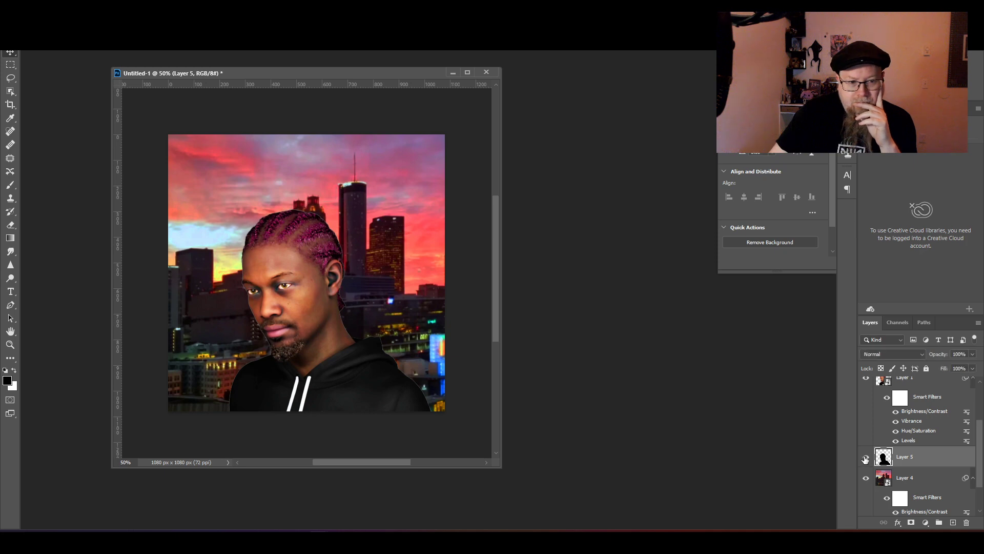
left_click(865, 457)
left_click(865, 458)
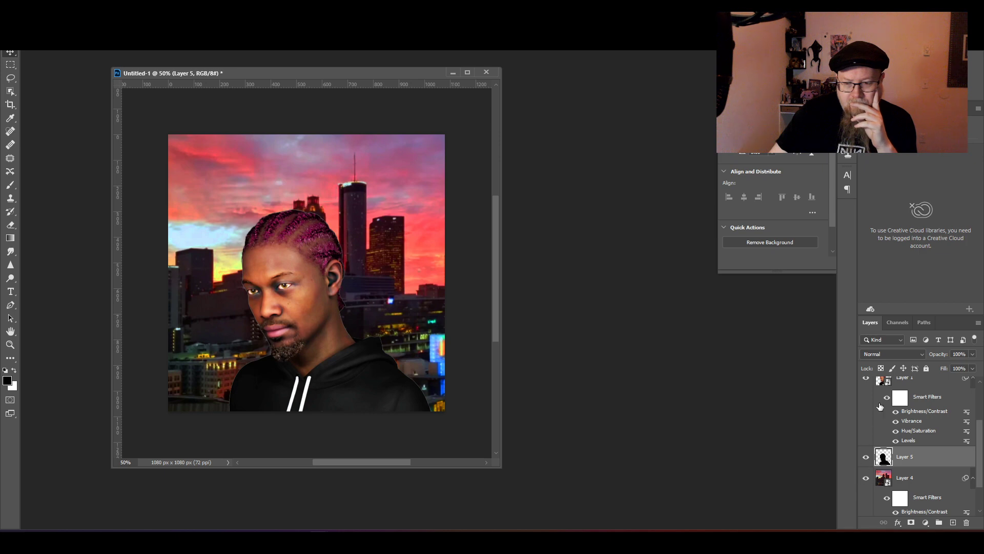
scroll(879, 406, "up", 2)
left_click(866, 399)
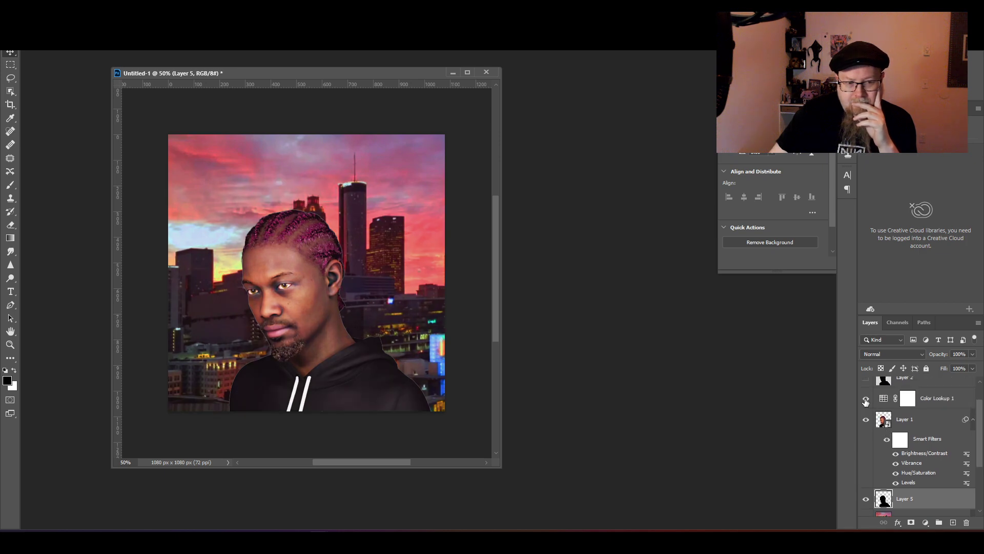
left_click(866, 399)
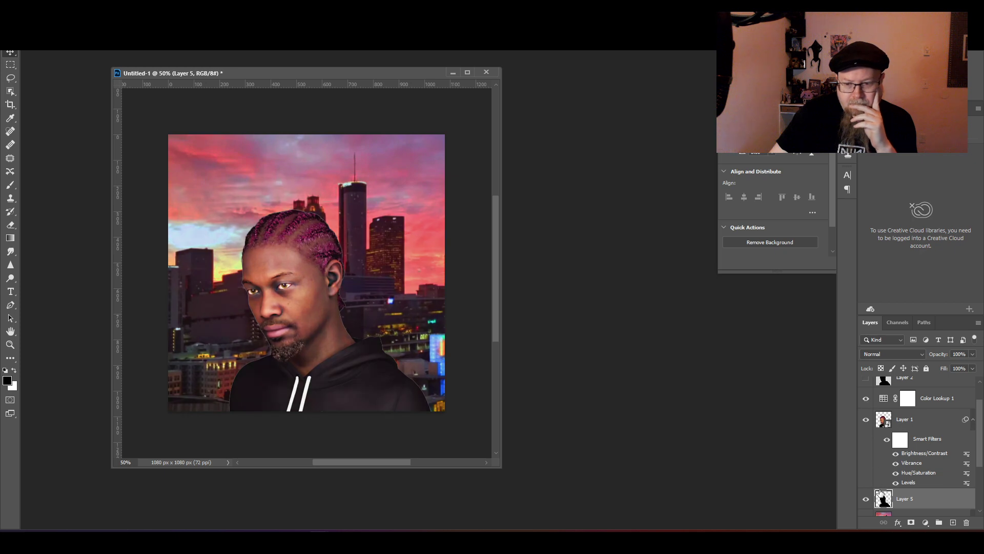
Try to delete everything outside Layer 5's silhouette from Layer 1 using an inverted selection, and clear the selection.
right_click(883, 498)
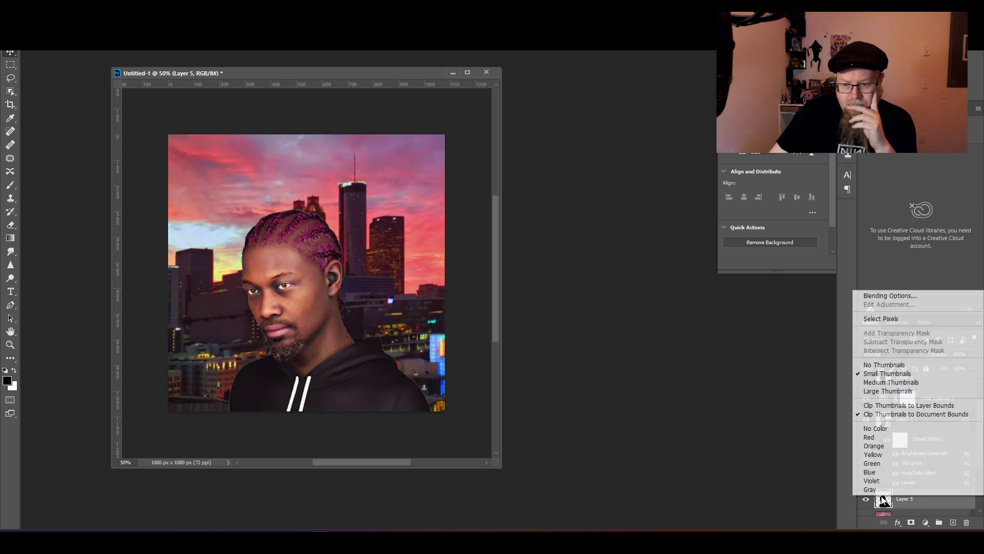
left_click(890, 319)
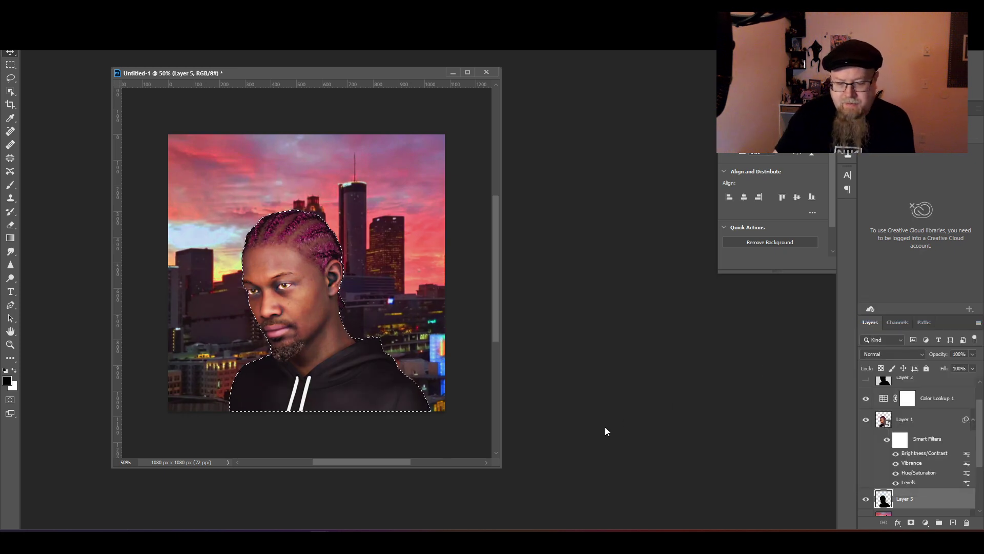
key("ctrl+shift+i")
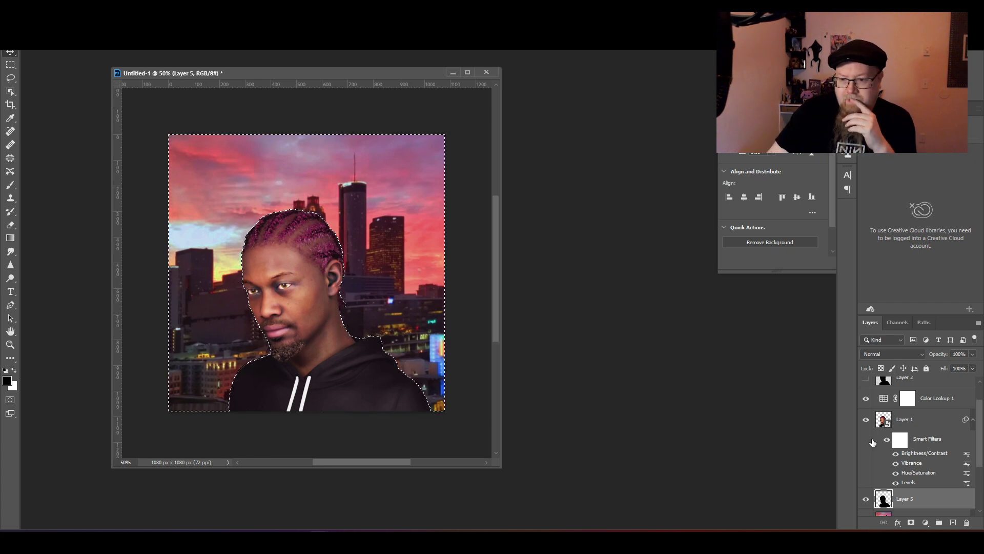
left_click(945, 419)
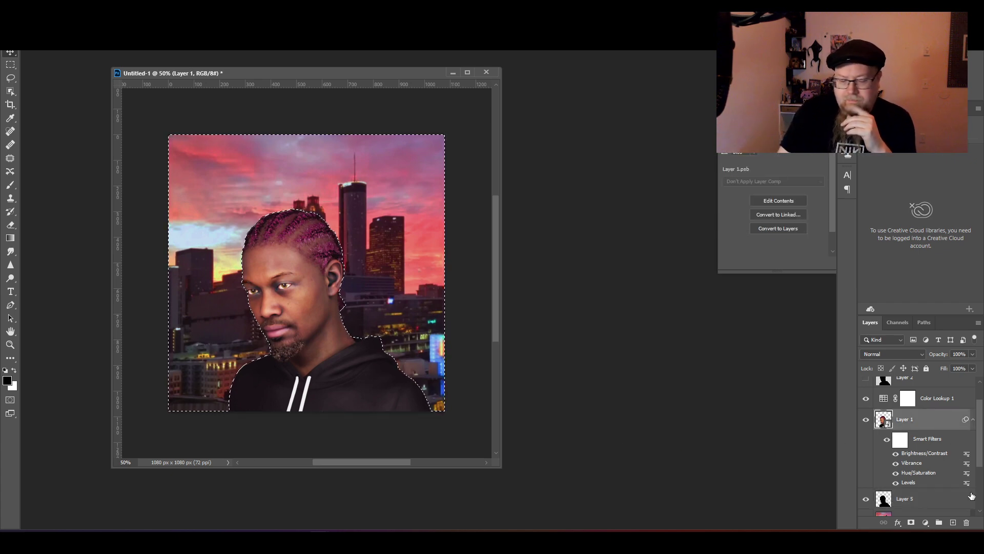
key("Delete")
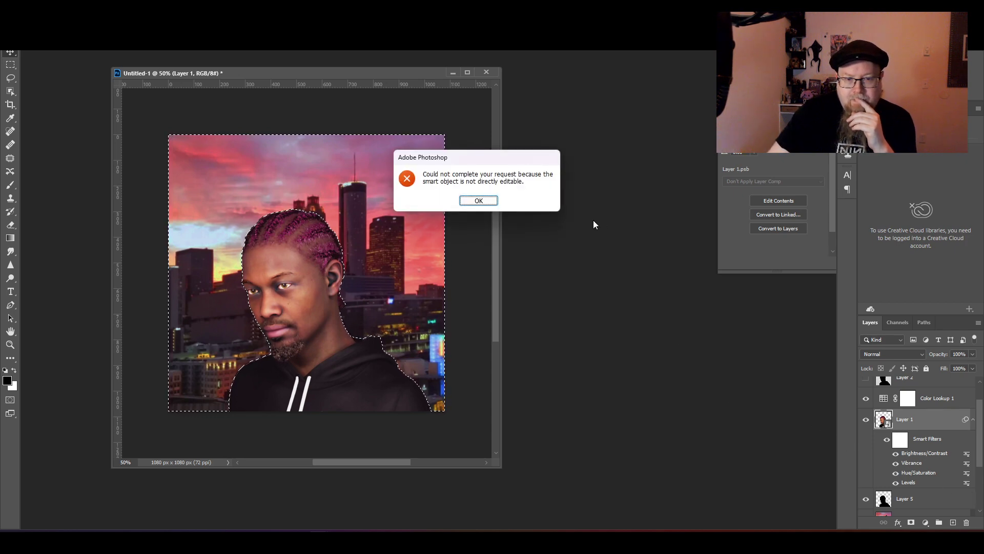
left_click(491, 201)
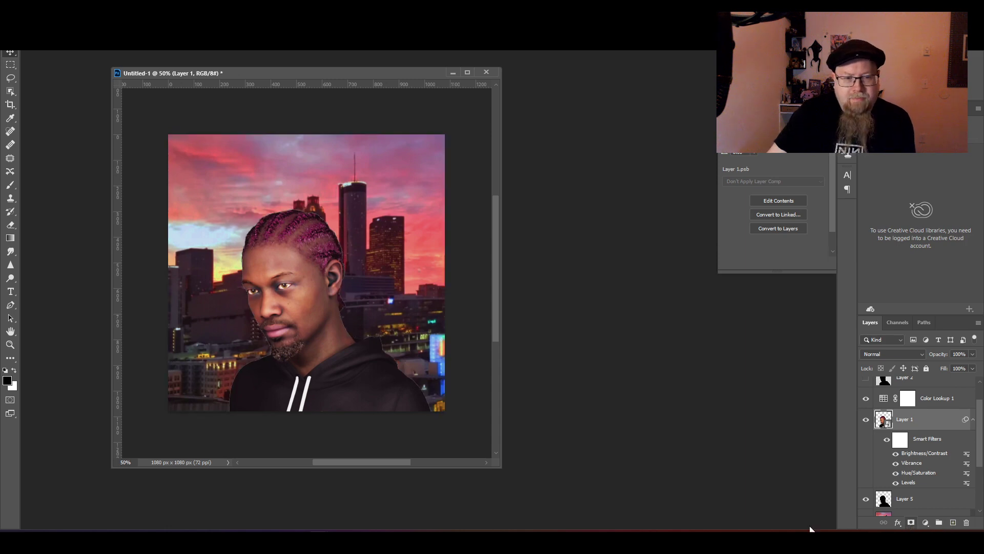
key("ctrl+d")
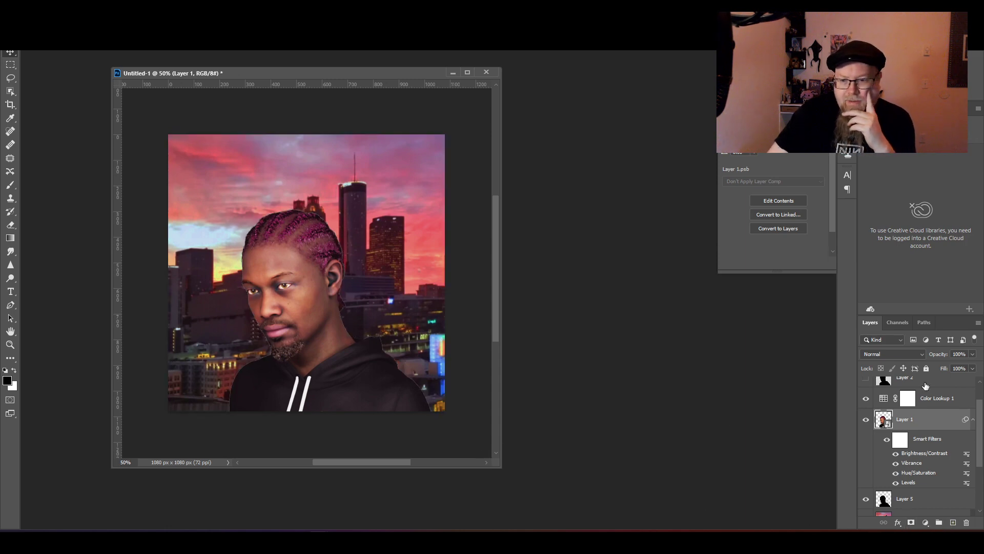
Compare the image with and without the Color Lookup 1 layer and the black silhouette on Layer 5.
left_click(867, 400)
left_click(866, 399)
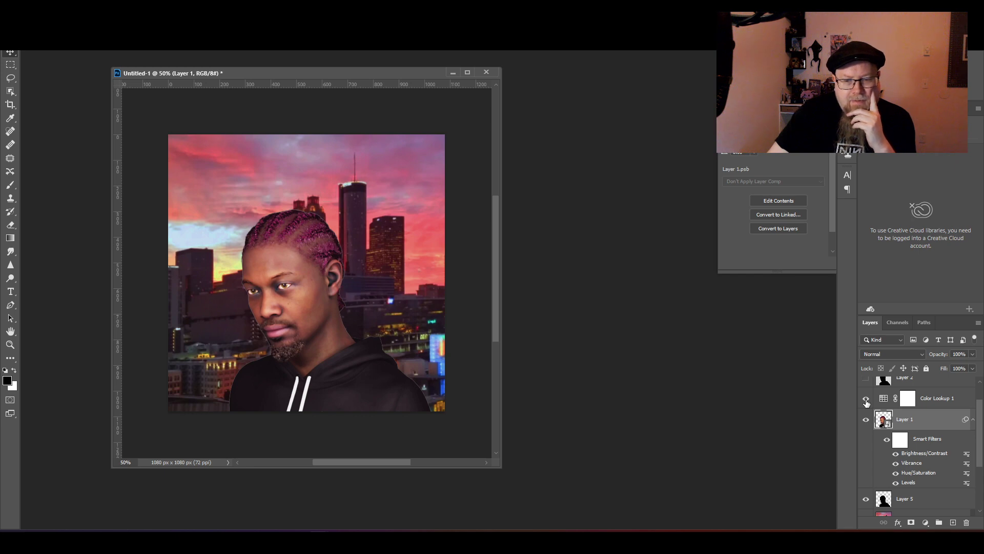
left_click(866, 499)
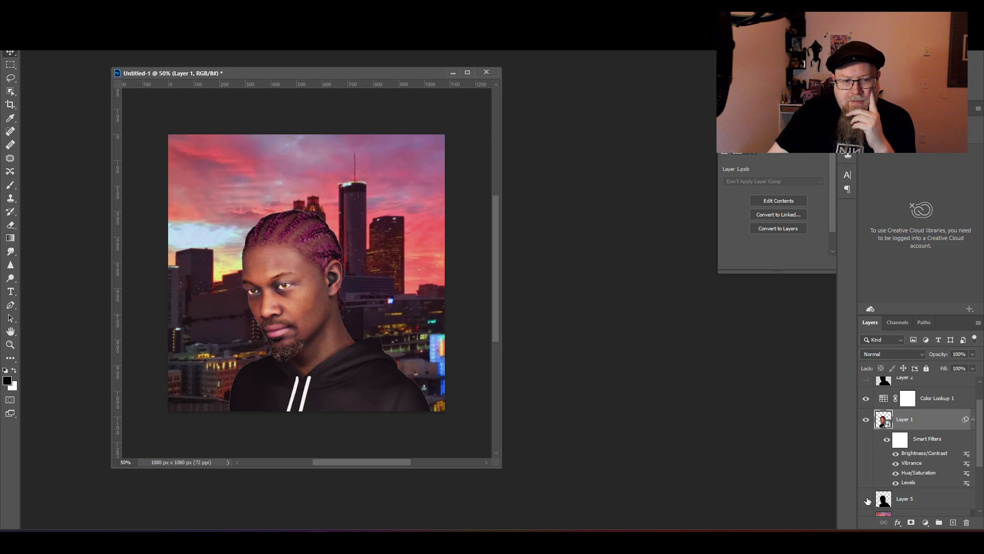
left_click(866, 499)
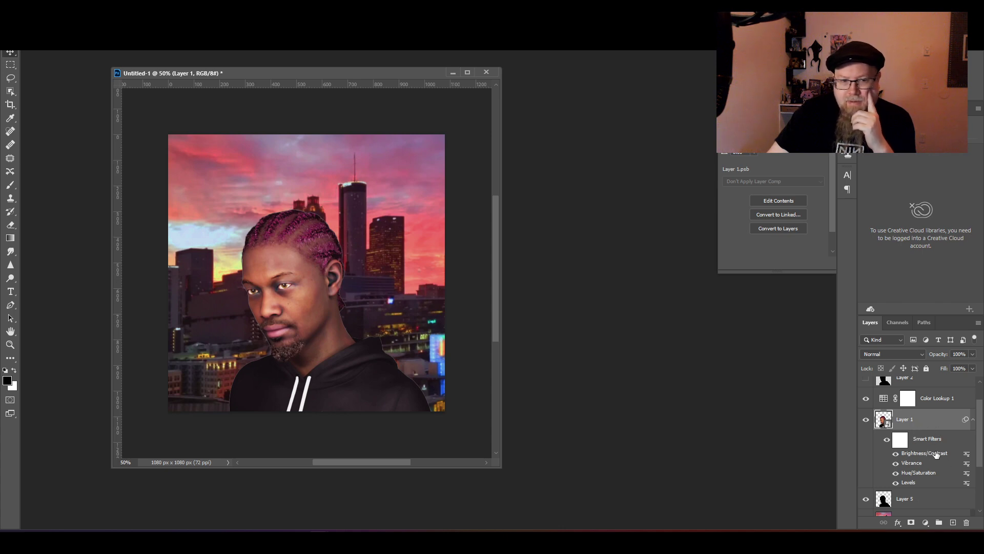
left_click(866, 399)
left_click(866, 400)
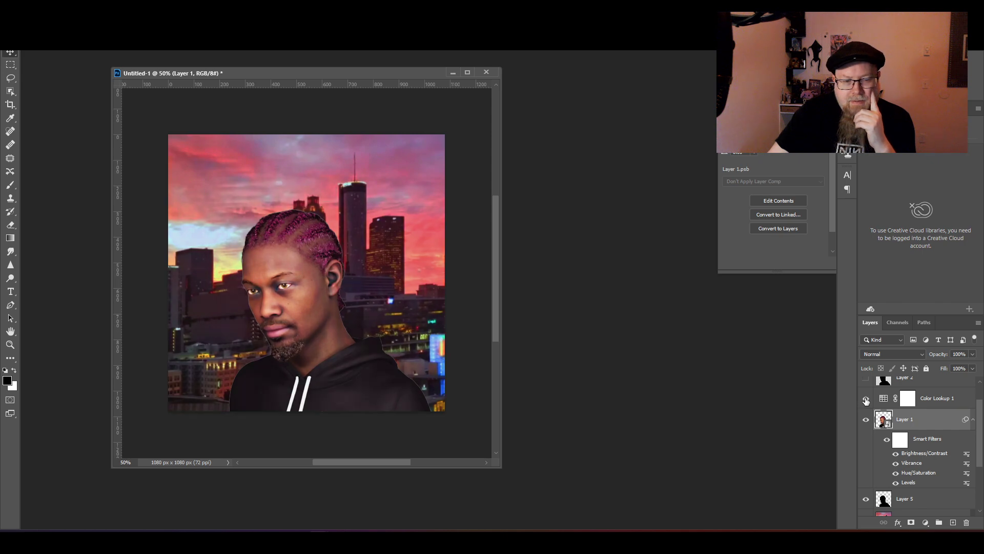
left_click(866, 399)
left_click(866, 399)
Reduce the Color Lookup 1 layer's opacity to 50%.
left_click(948, 400)
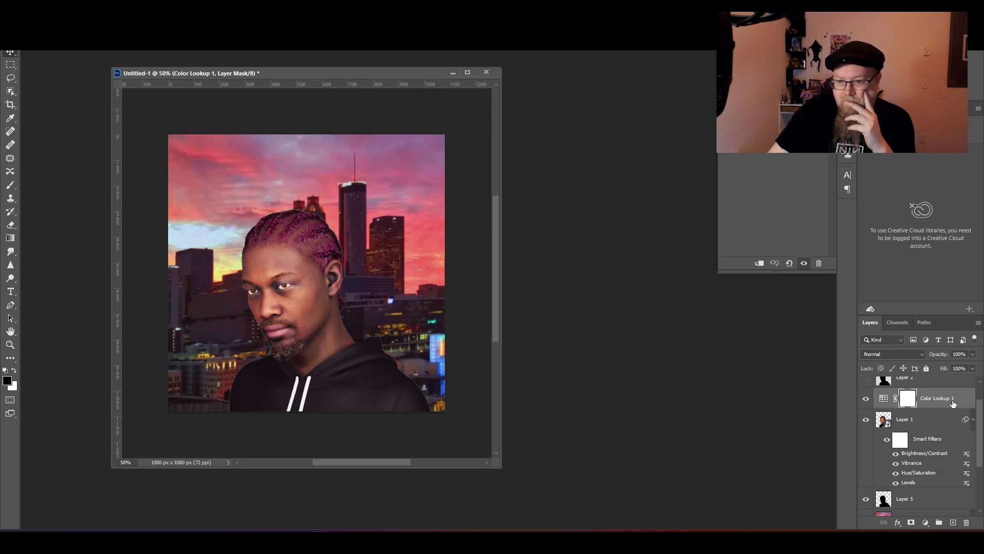
left_click(973, 355)
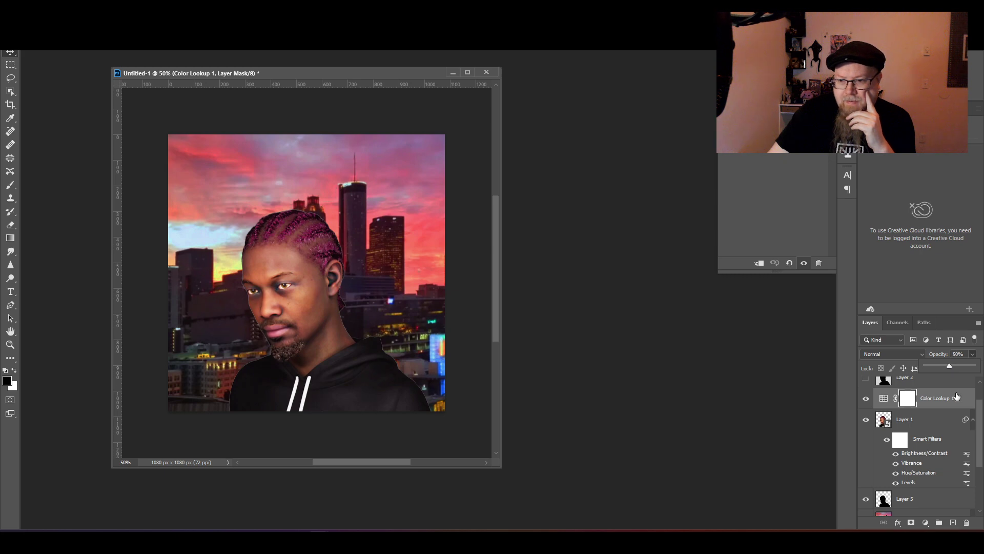
left_click(884, 398)
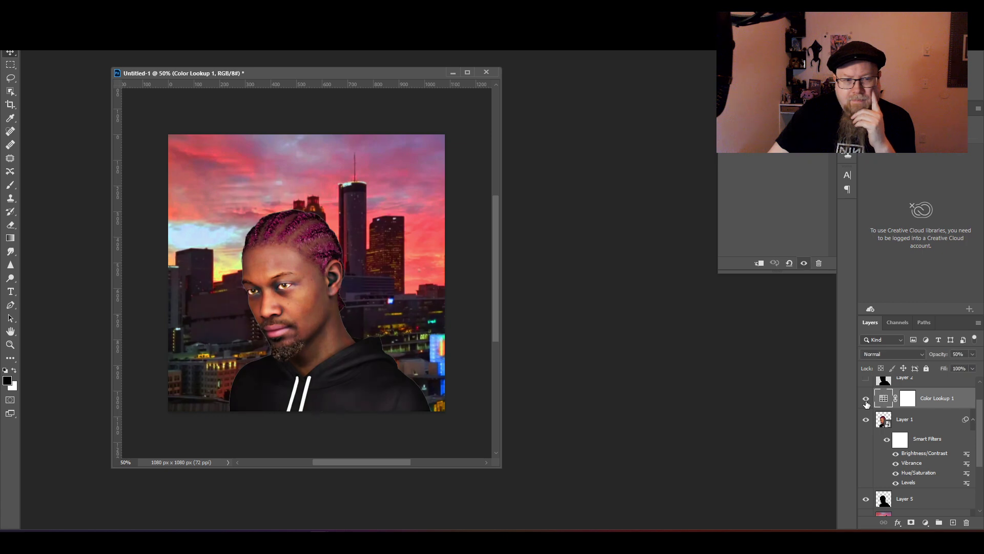
Apply the Filter Gallery's Dry Brush effect to the portrait's Layer 1.
left_click(930, 421)
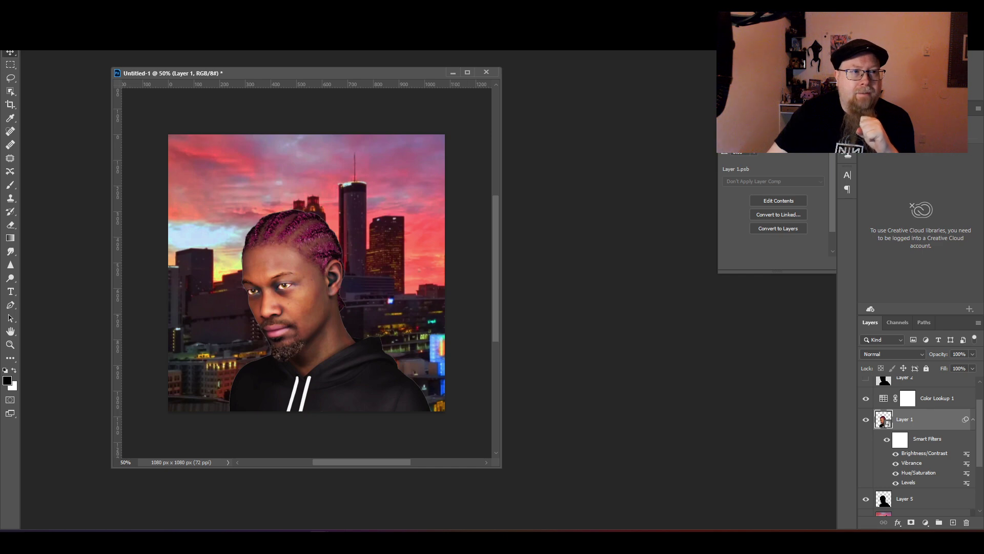
left_click(139, 21)
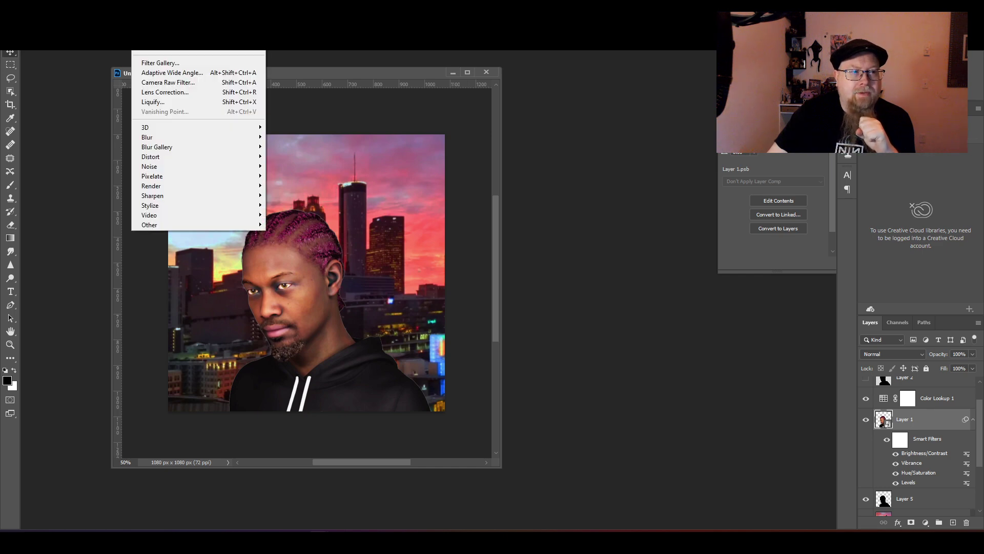
left_click(160, 63)
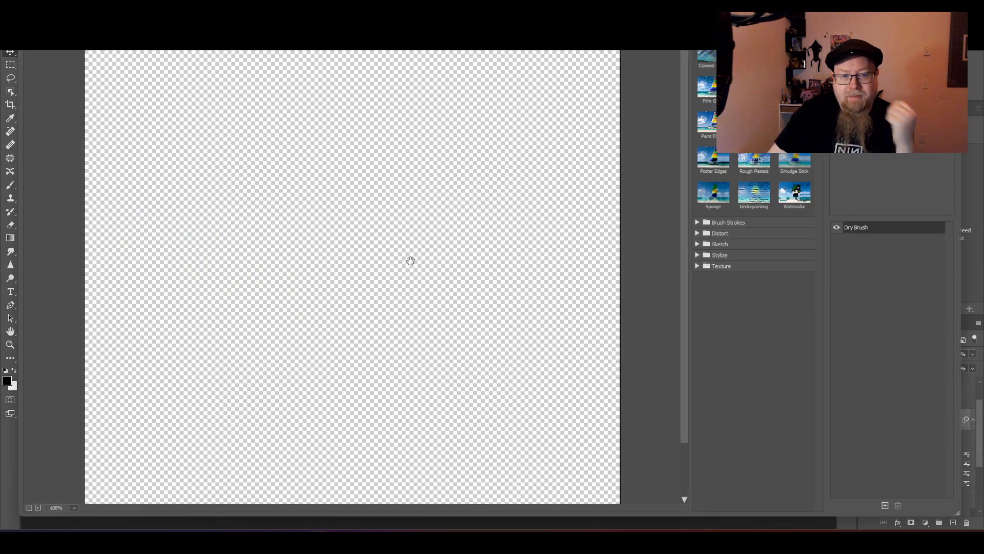
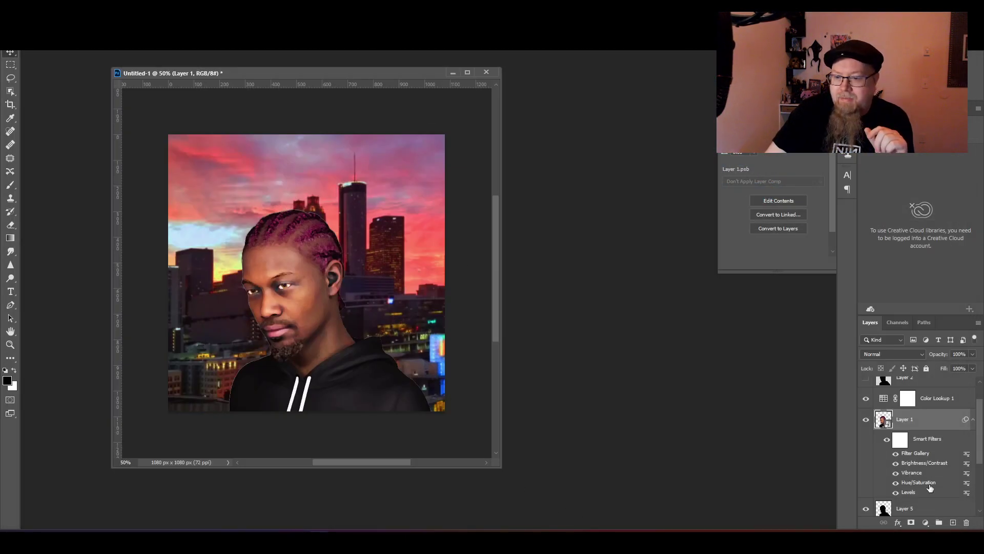
Apply a Gaussian Blur smart filter with a 1.0 pixel radius to the skyline's Layer 4.
scroll(928, 487, "down", 3)
left_click(937, 445)
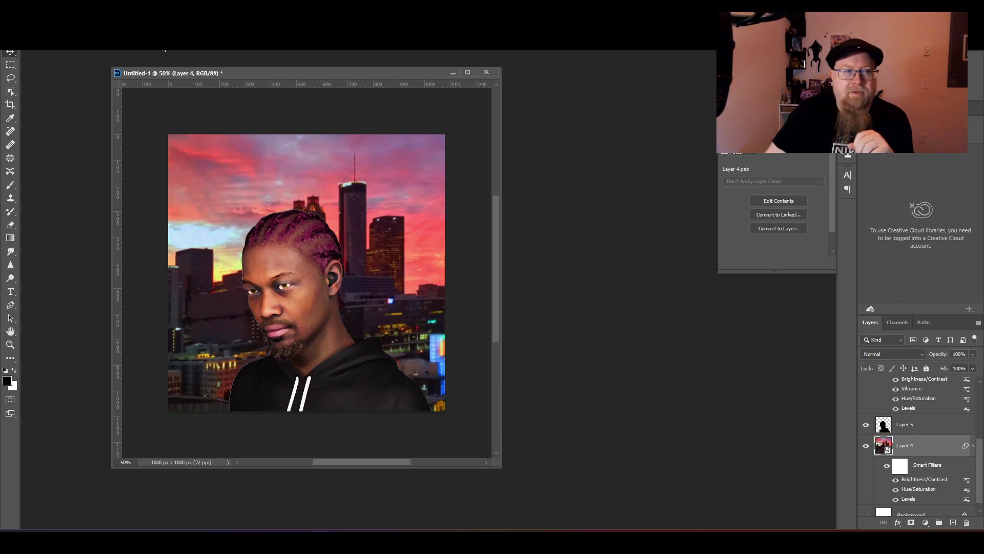
left_click(146, 44)
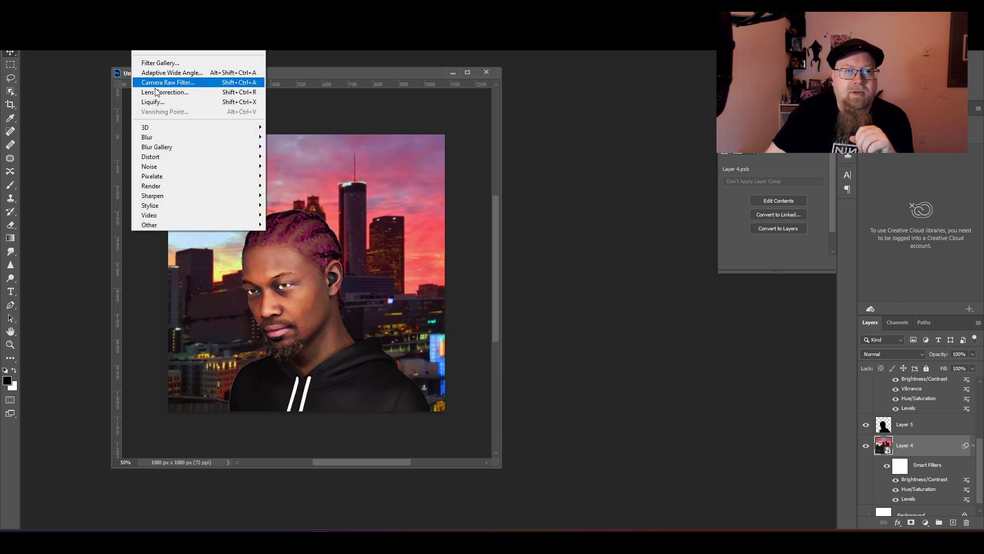
mouse_move(155, 137)
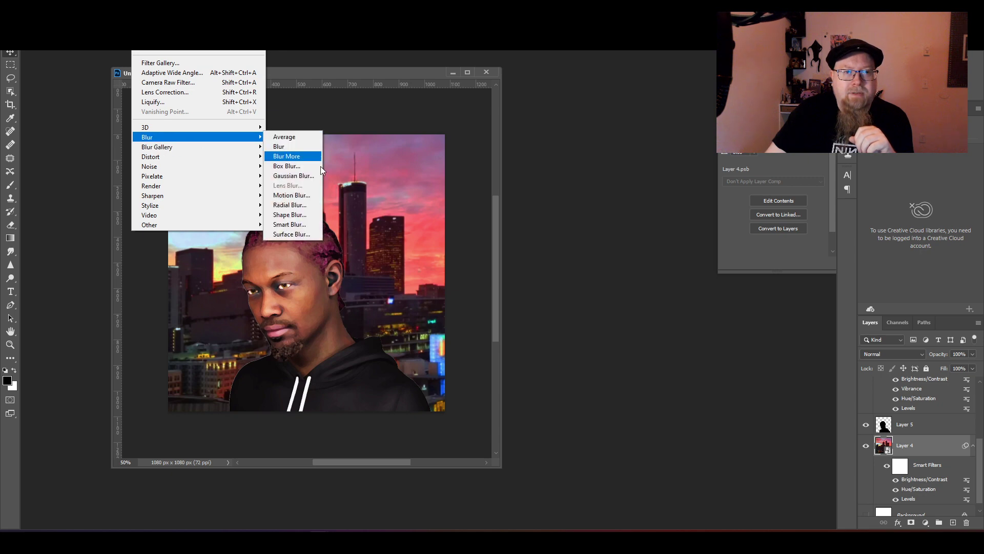
left_click(292, 176)
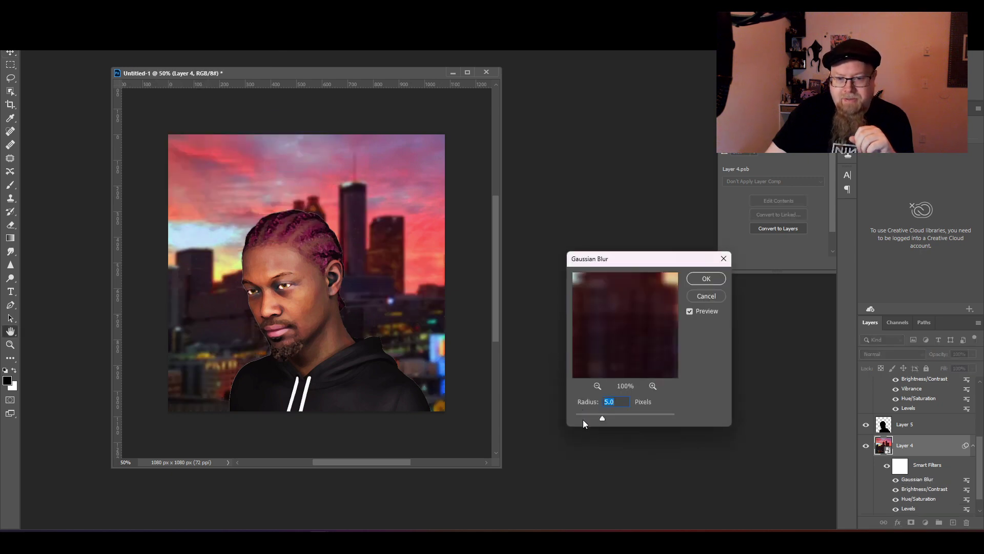
left_click(586, 416)
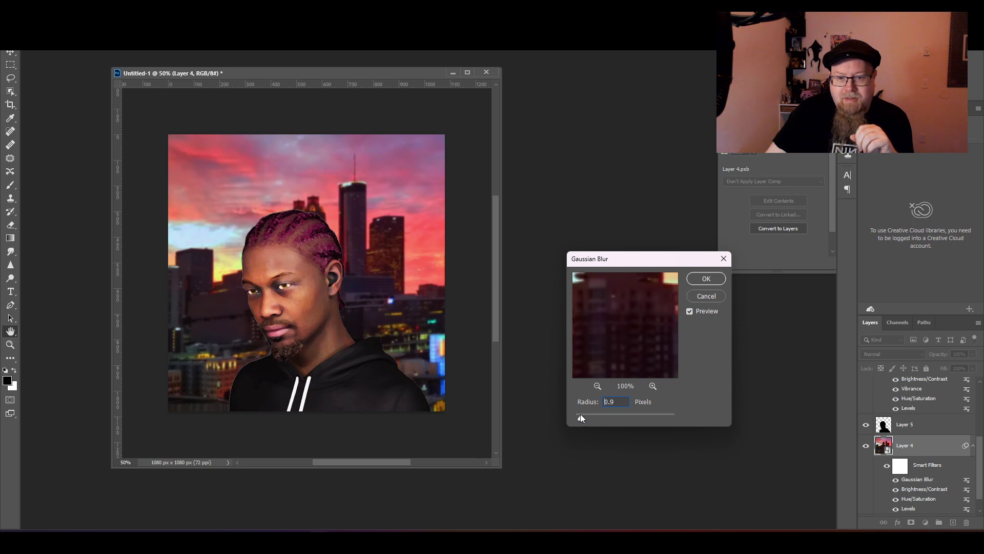
left_click_drag(581, 415, 582, 414)
left_click(691, 311)
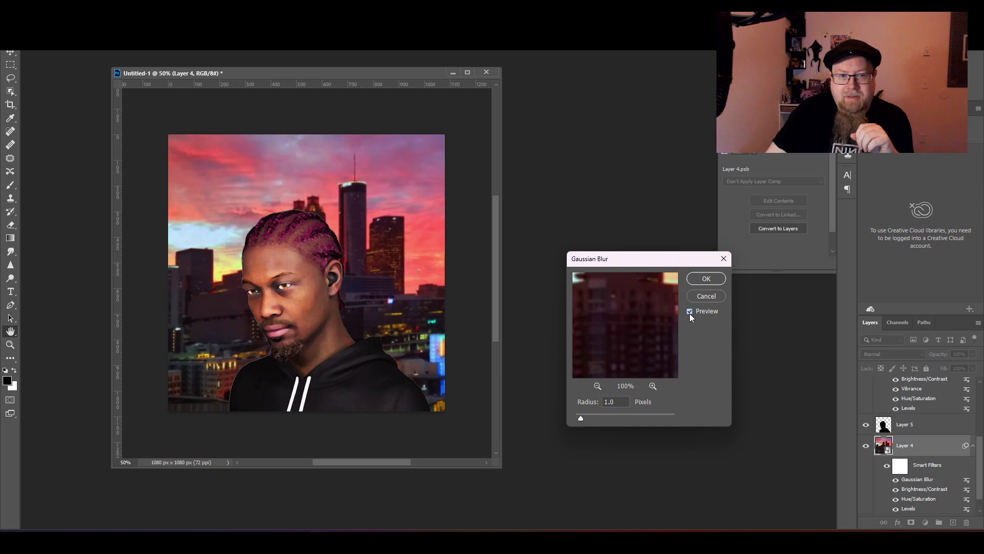
left_click(707, 280)
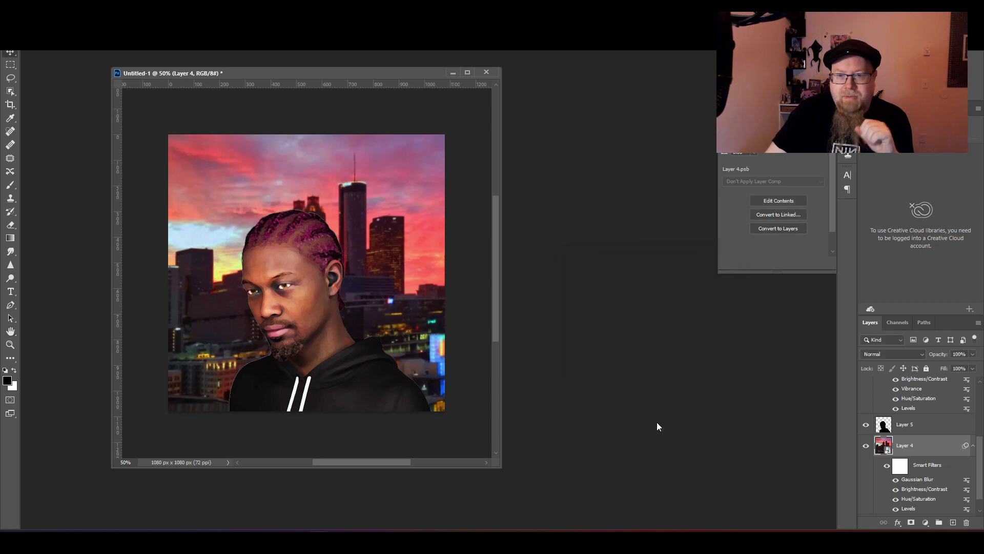
Apply a Filter Gallery smart filter to the skyline's Layer 4 and turn off that layer's Gaussian Blur filter.
left_click(121, 6)
mouse_move(139, 6)
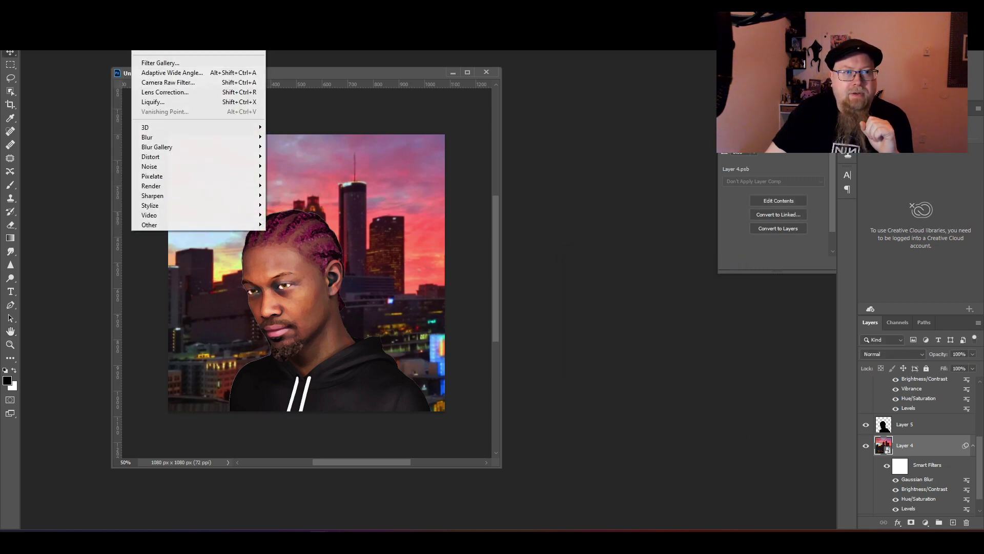
left_click(159, 62)
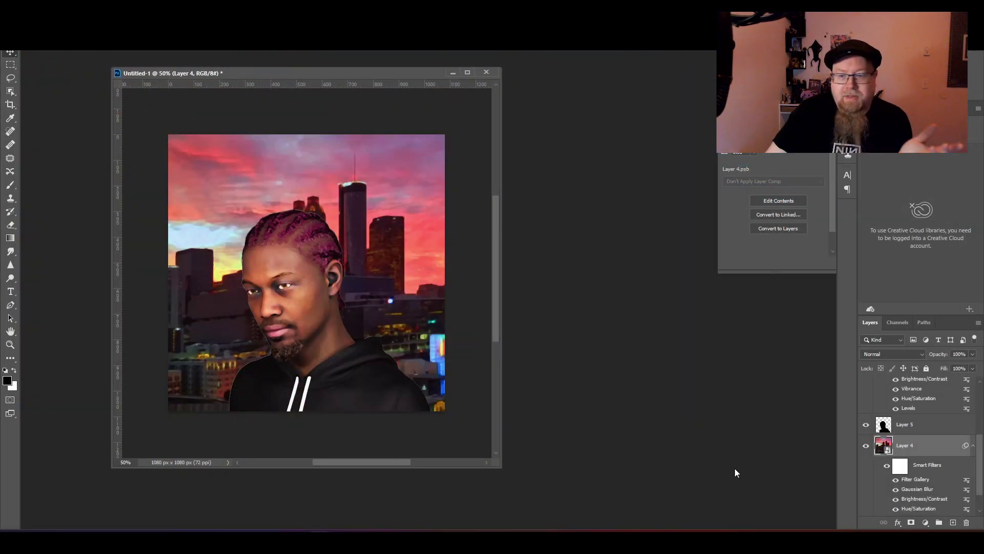
left_click(895, 480)
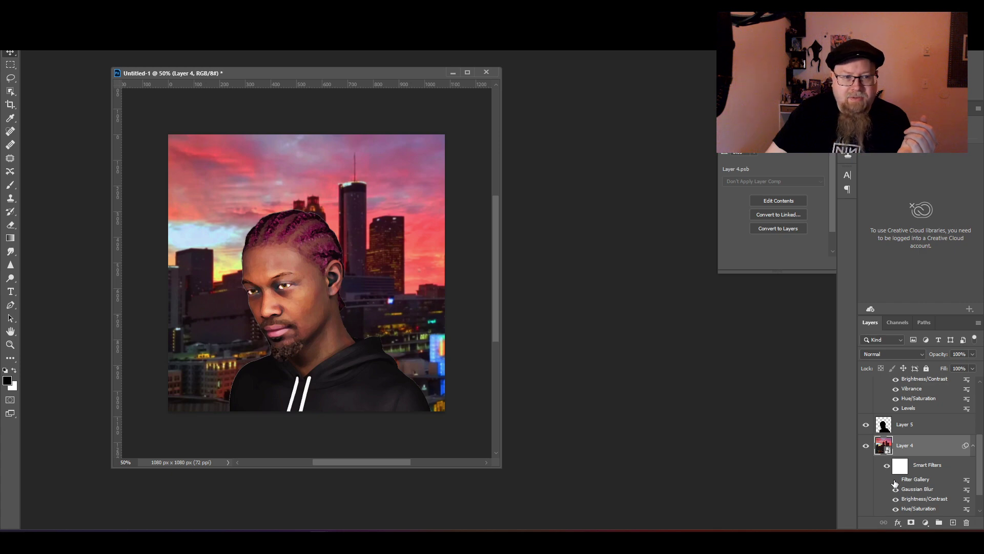
left_click(895, 481)
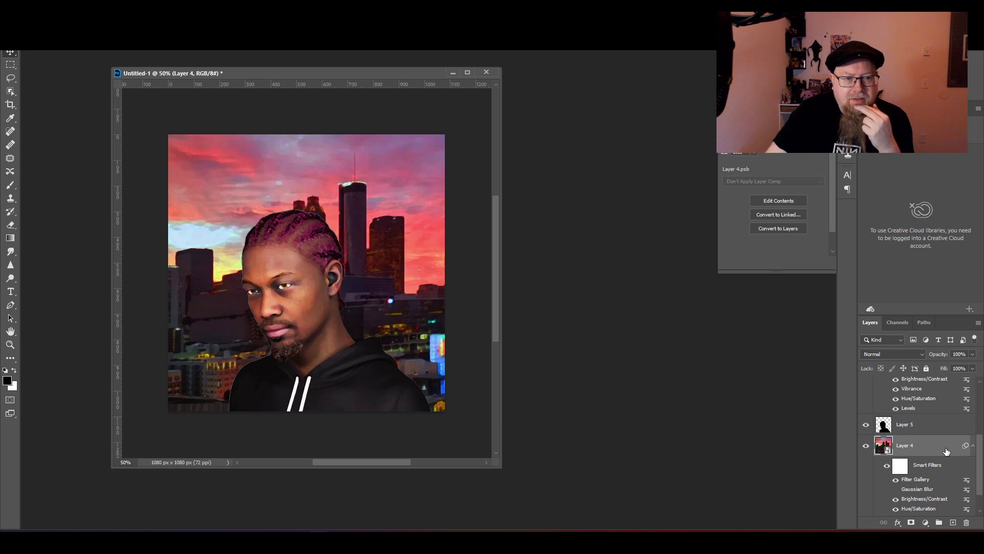
Set the skyline Layer 4's Brightness/Contrast smart filter to brightness -150 and contrast 24.
scroll(934, 476, "down", 2)
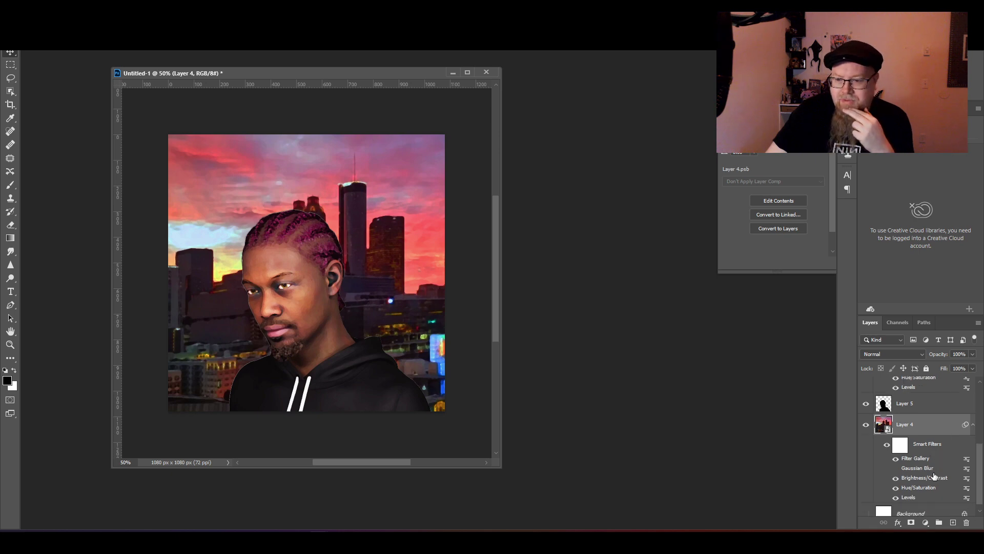
double_click(933, 479)
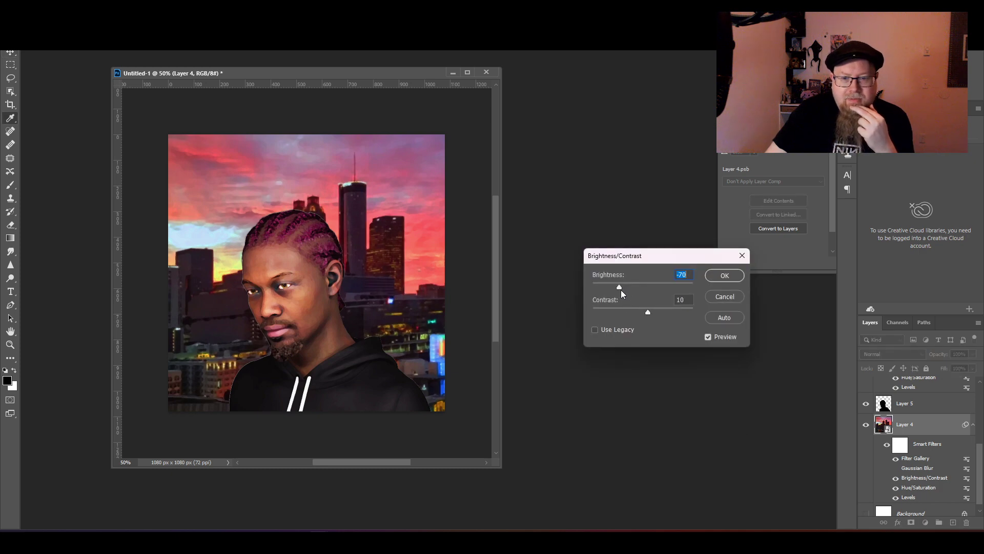
left_click_drag(619, 287, 523, 294)
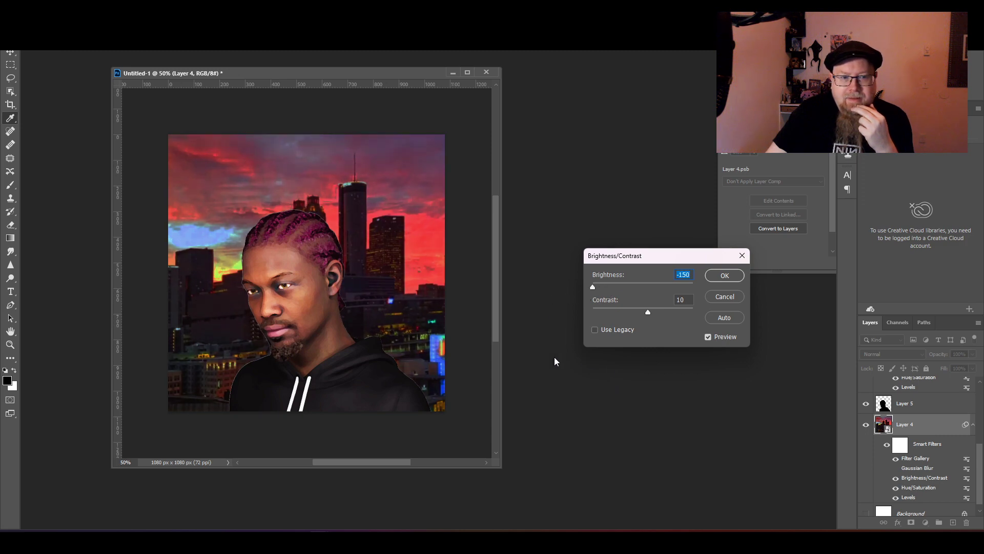
left_click_drag(591, 285, 543, 289)
left_click_drag(647, 312, 649, 312)
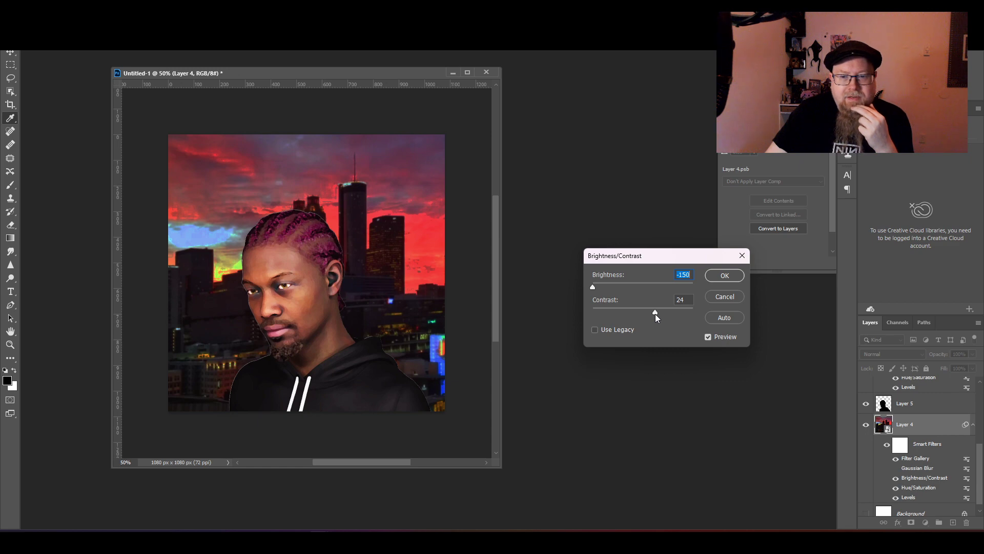
key("Tab")
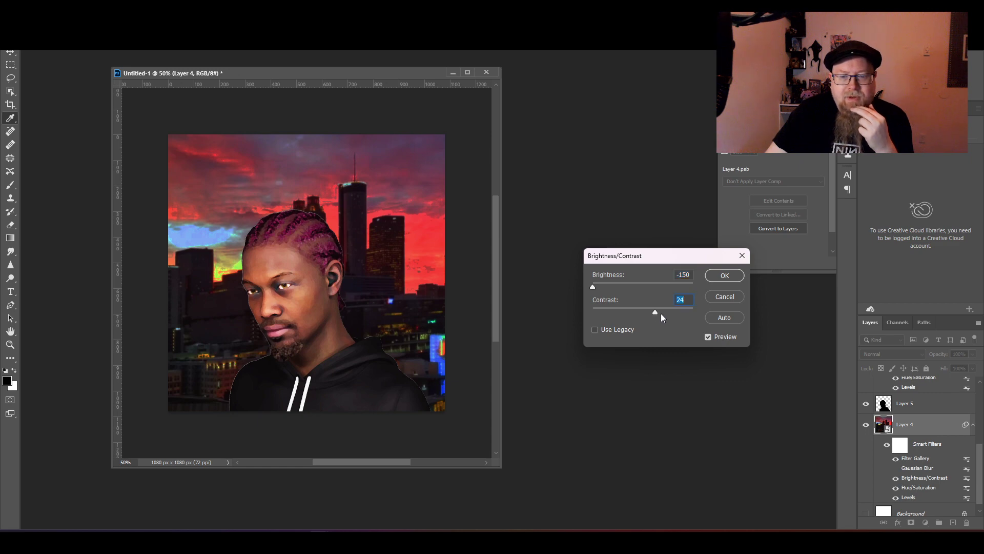
left_click(710, 337)
left_click(709, 336)
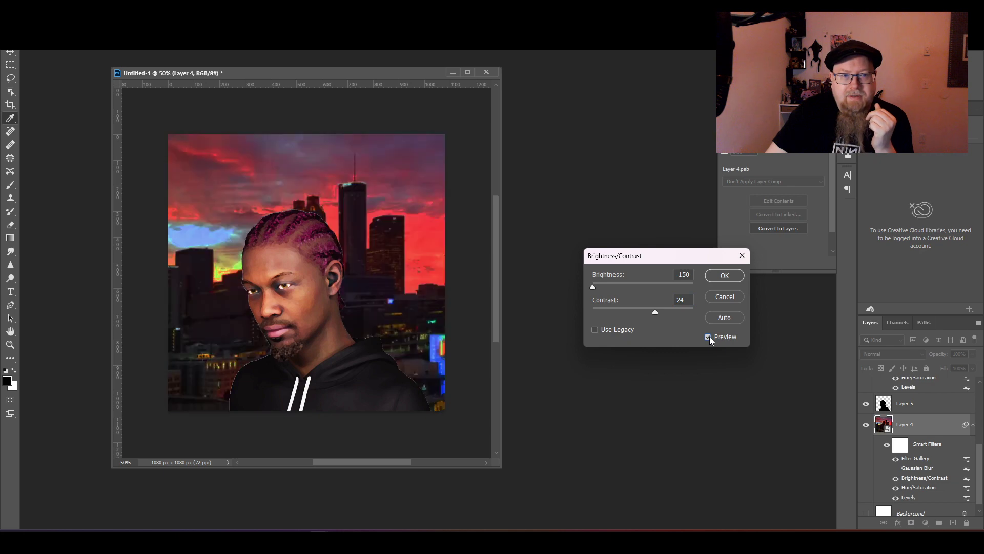
left_click(724, 277)
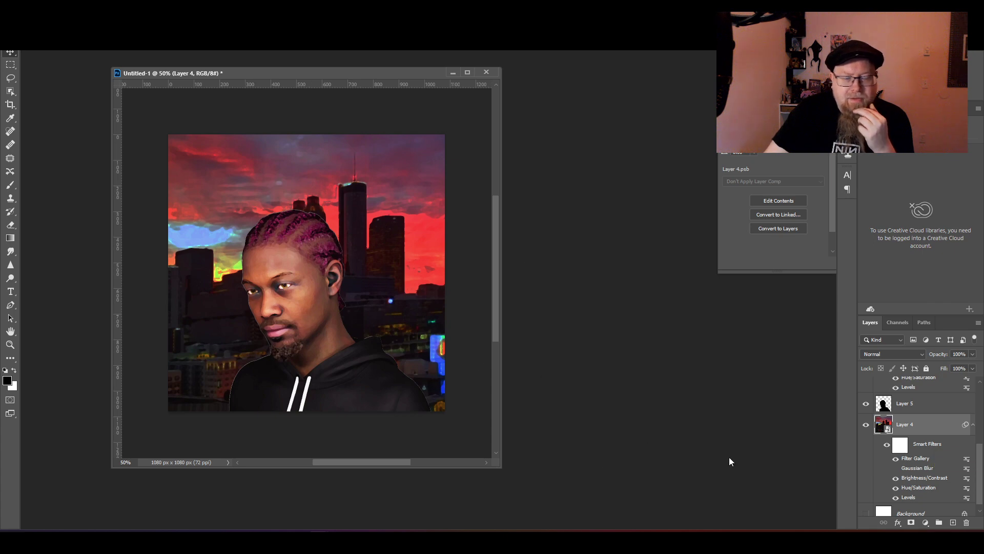
Compare the portrait with and without Layer 1's Filter Gallery effect and review its Dry Brush settings.
scroll(931, 416, "up", 2)
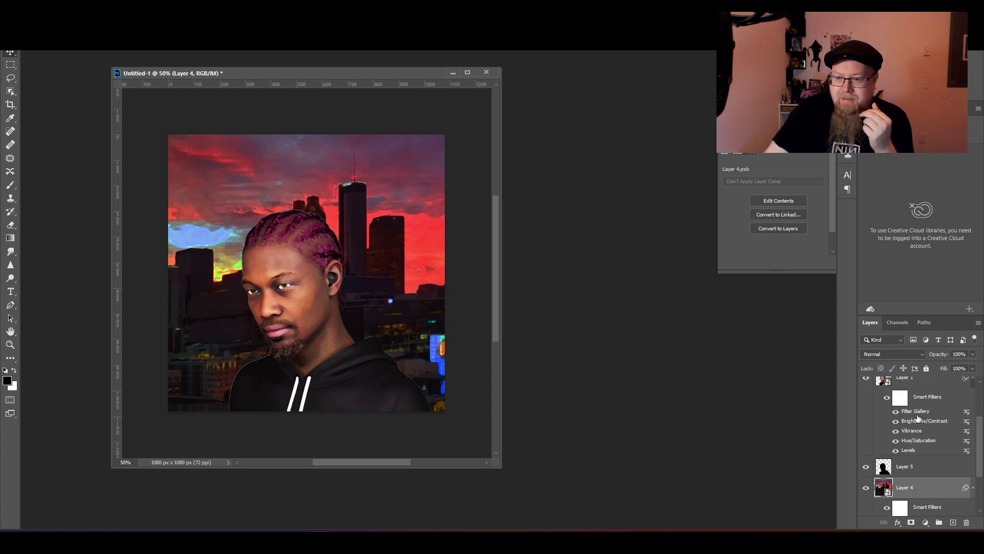
scroll(925, 387, "up", 1)
left_click(929, 399)
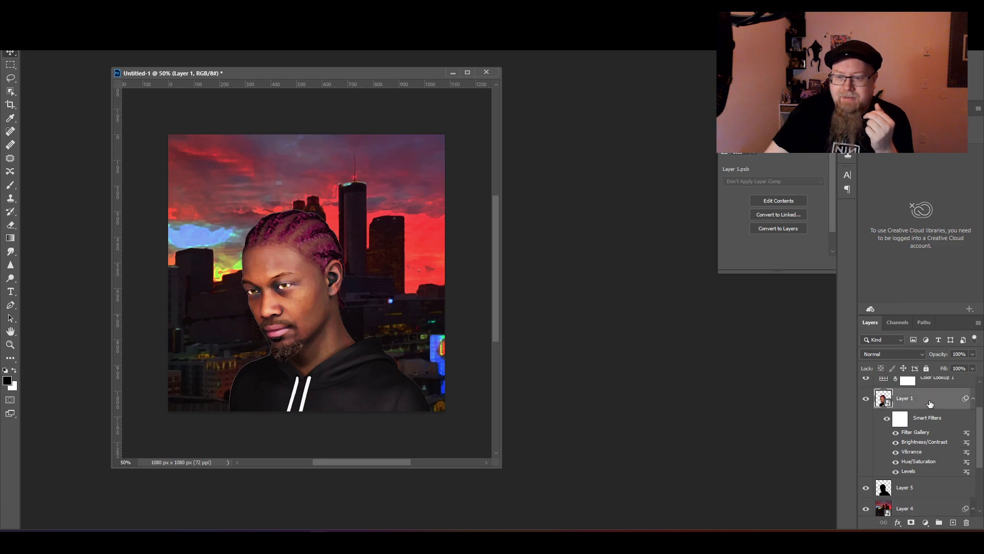
left_click(896, 435)
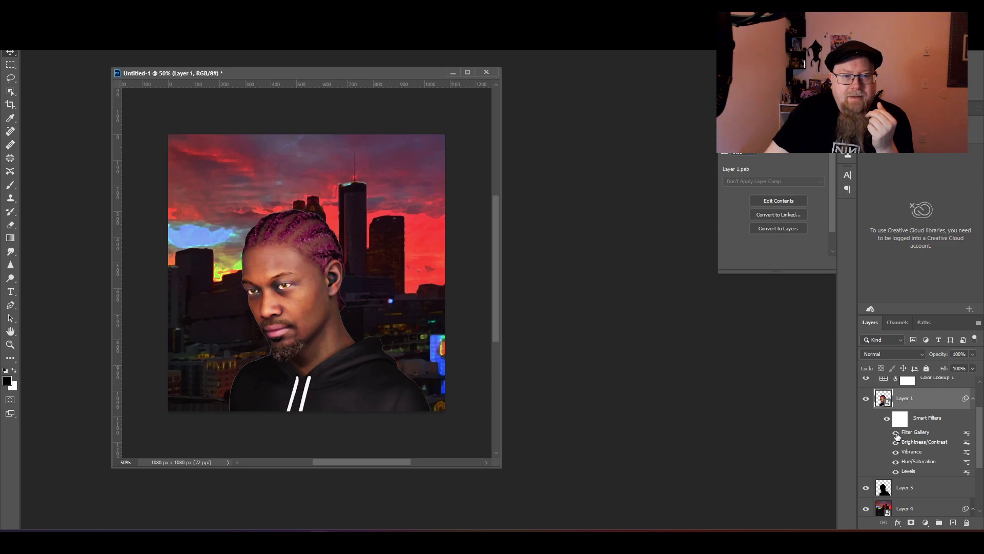
left_click(897, 434)
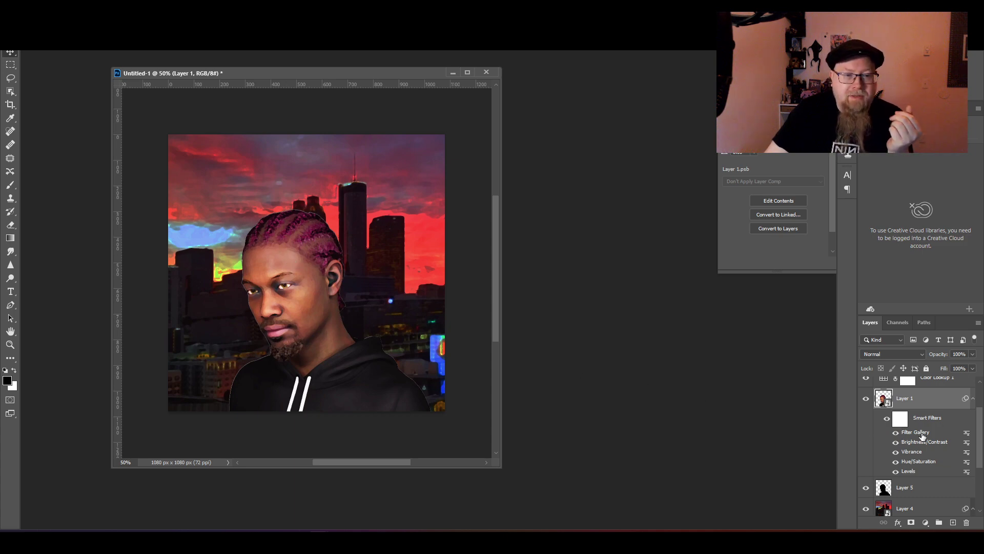
double_click(894, 430)
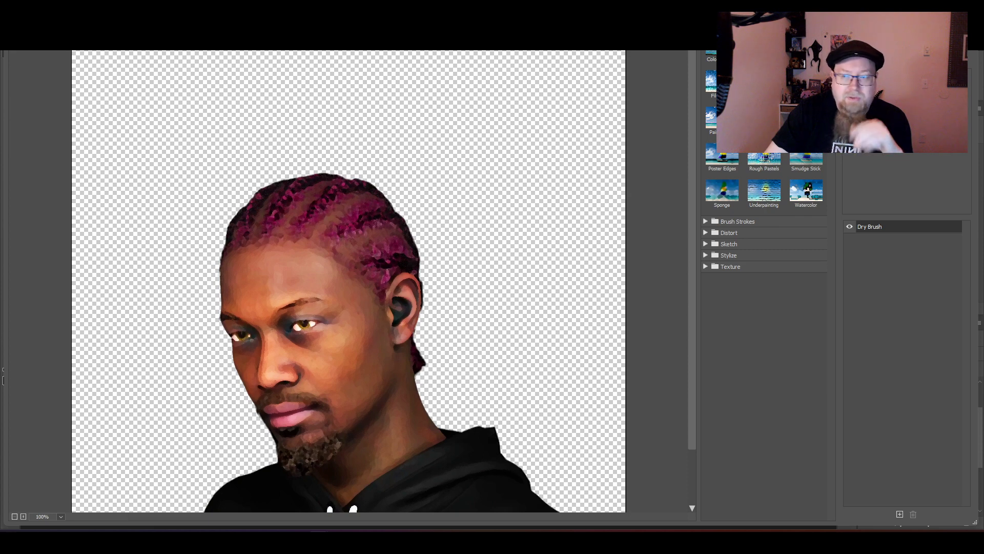
left_click(921, 42)
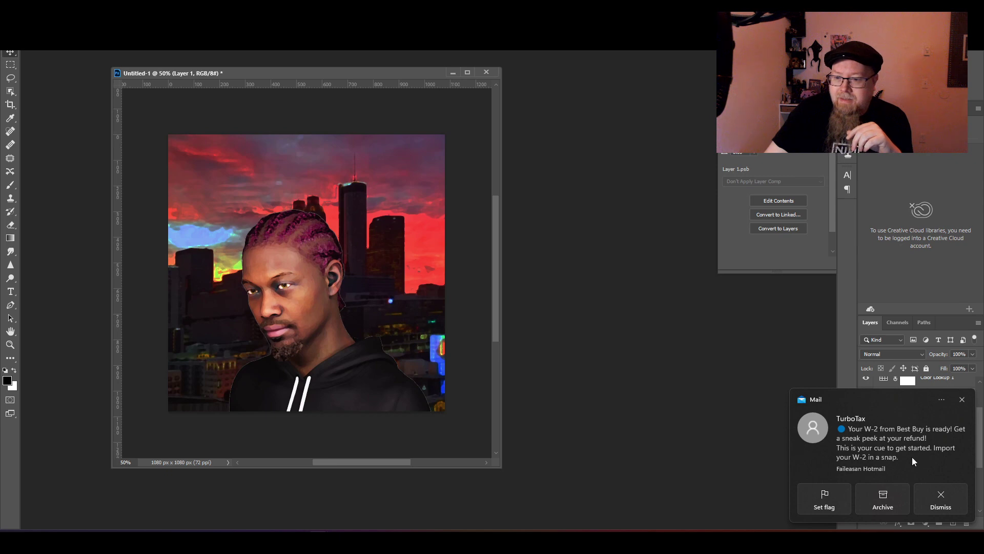
left_click(962, 400)
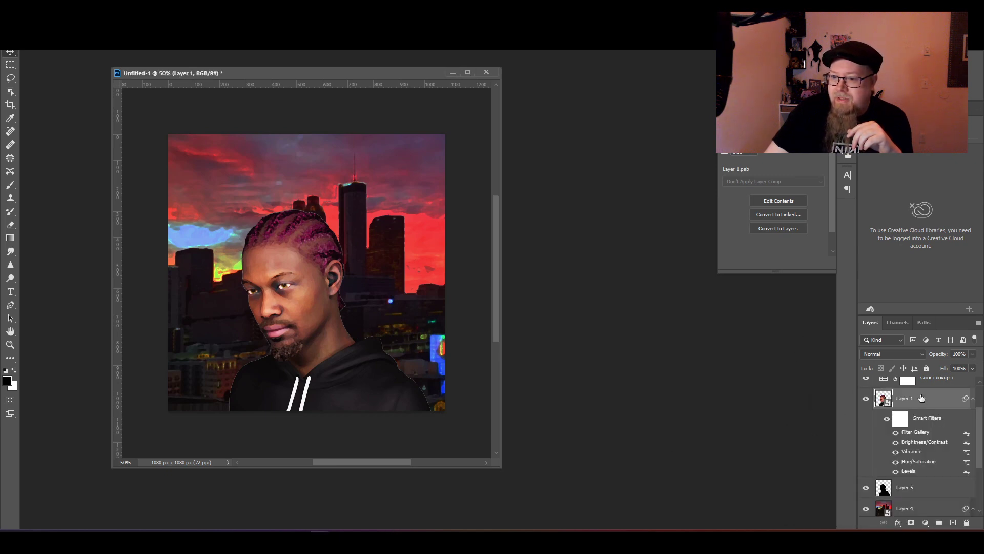
Reduce the blending opacity of the Filter Gallery smart filter on the portrait's Layer 1 to 75%.
double_click(968, 438)
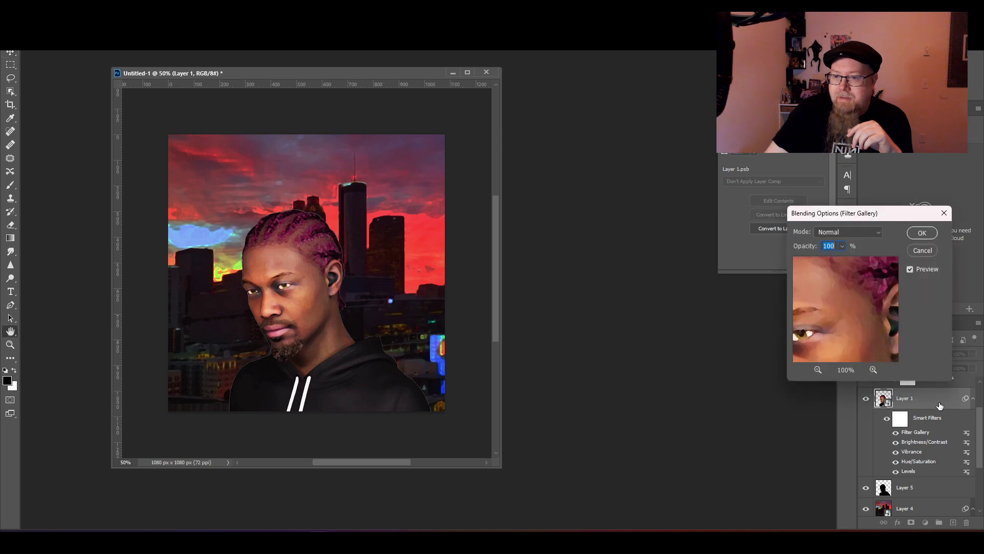
left_click(842, 247)
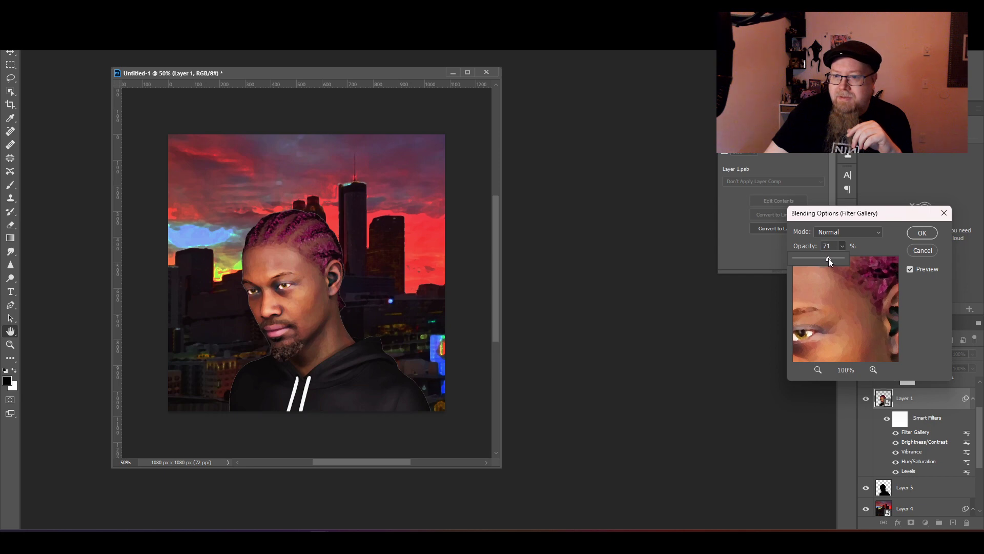
left_click_drag(829, 258, 831, 259)
left_click(924, 234)
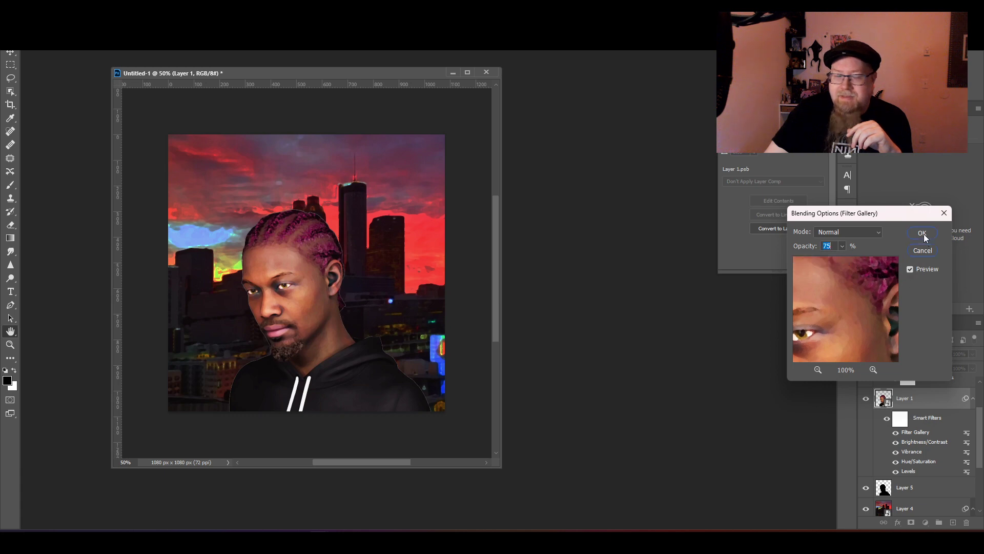
left_click(923, 234)
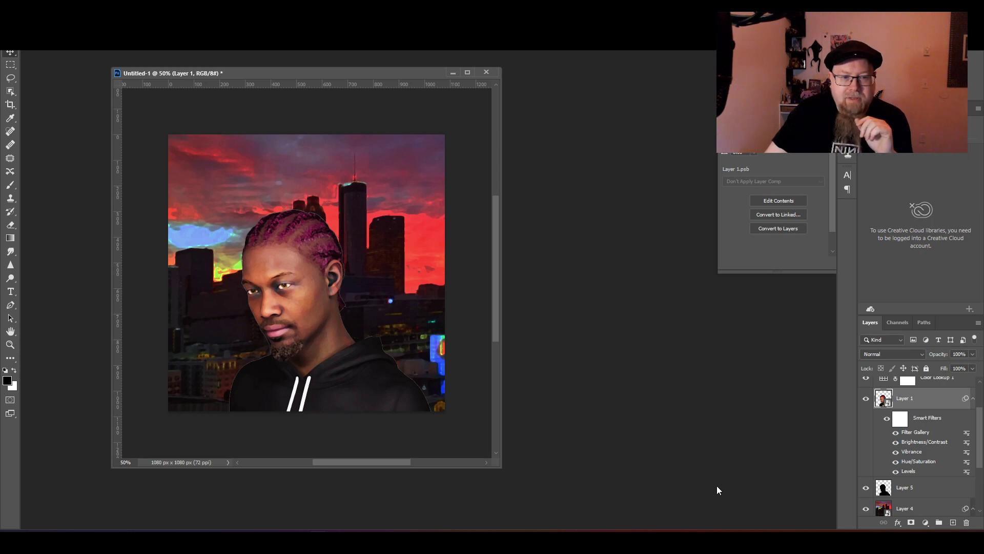
left_click(896, 433)
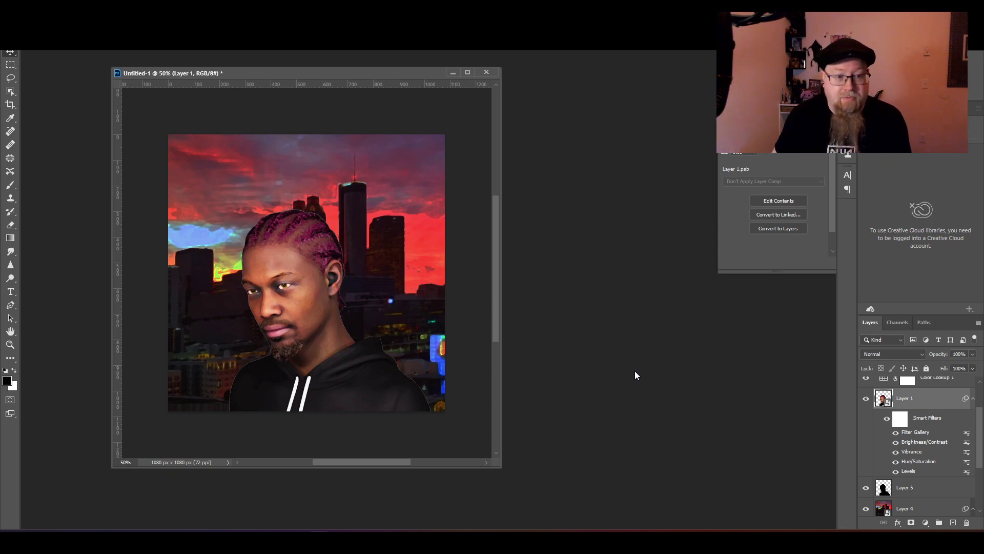
Try to save the document as Killian Portrait in the Portraits folder, without replacing the existing file.
key("ctrl+s")
type("K")
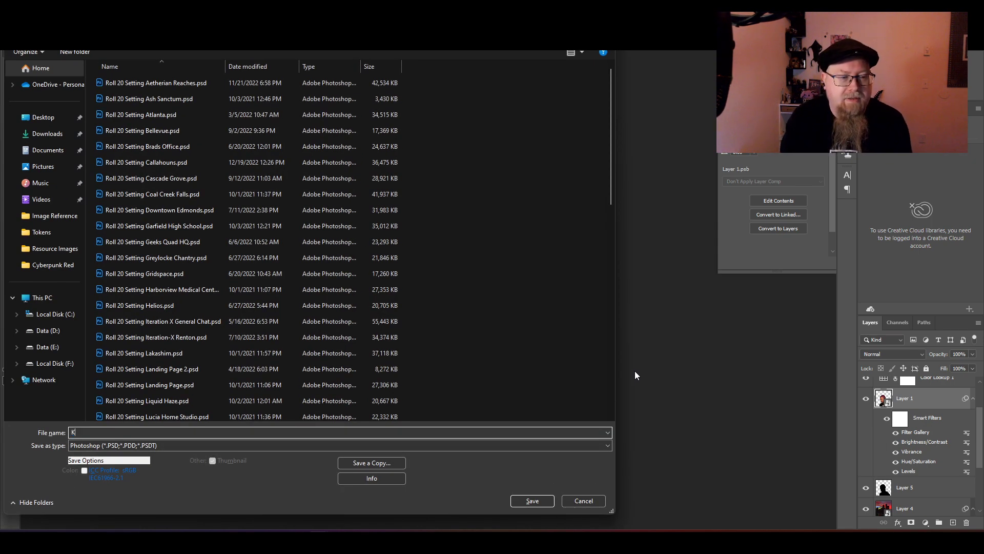
type("illian ")
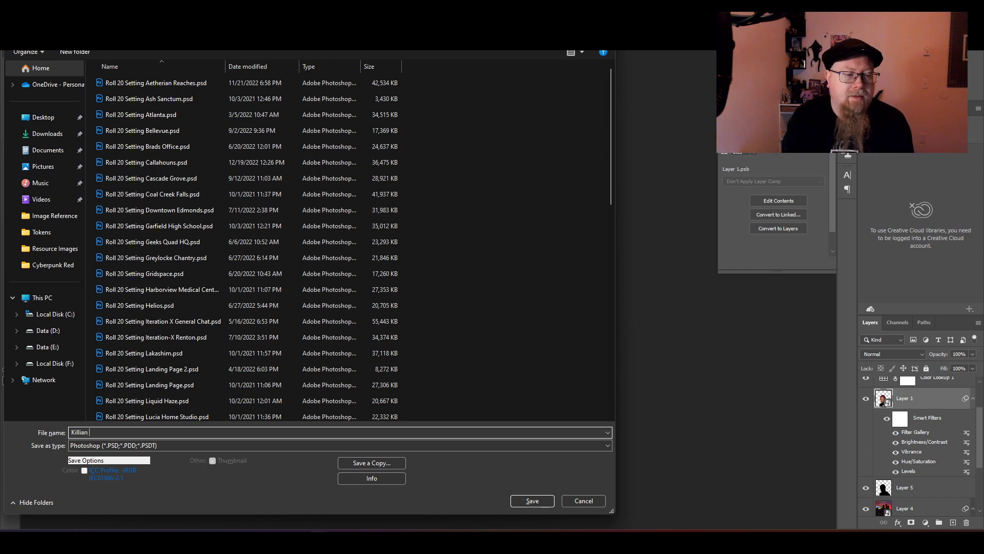
type("Portrait")
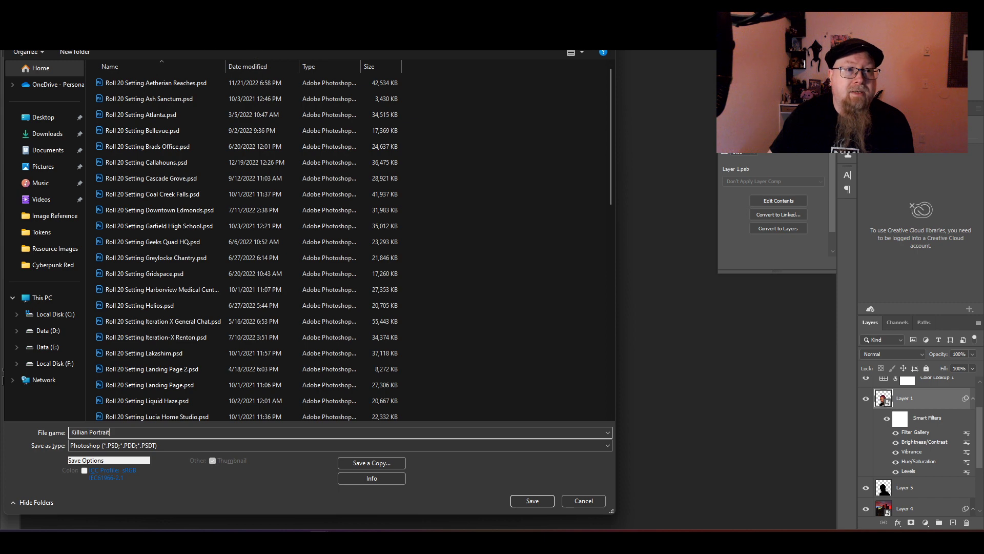
left_click(145, 35)
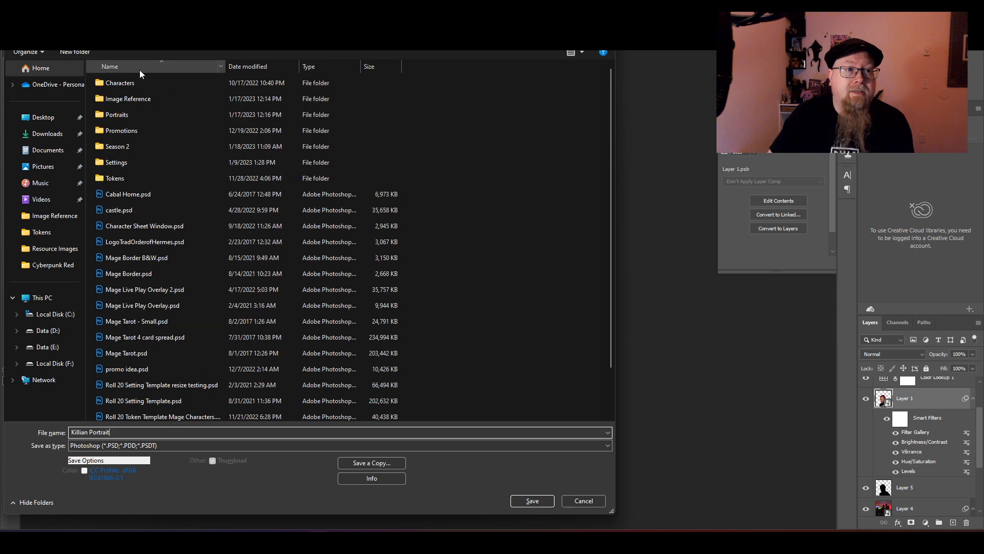
double_click(123, 110)
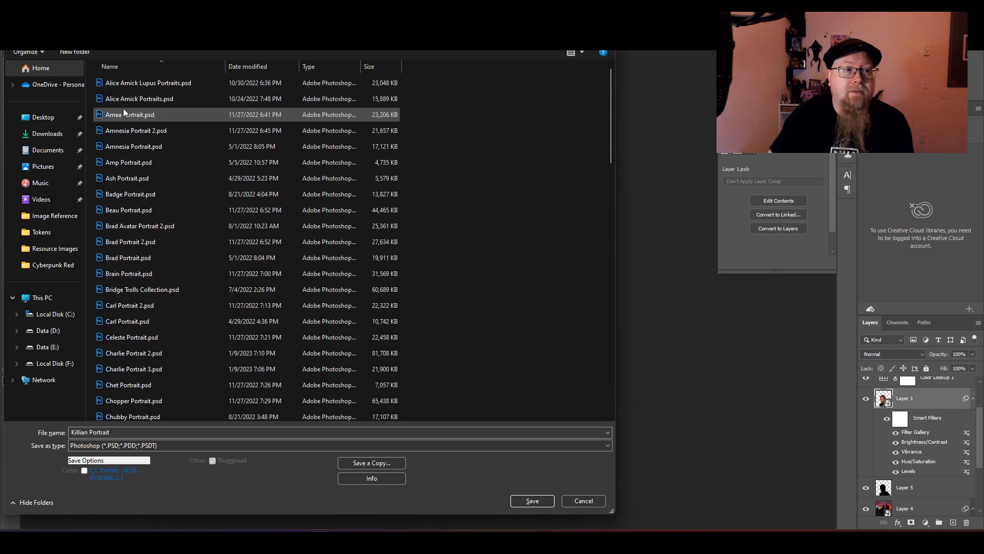
left_click(537, 504)
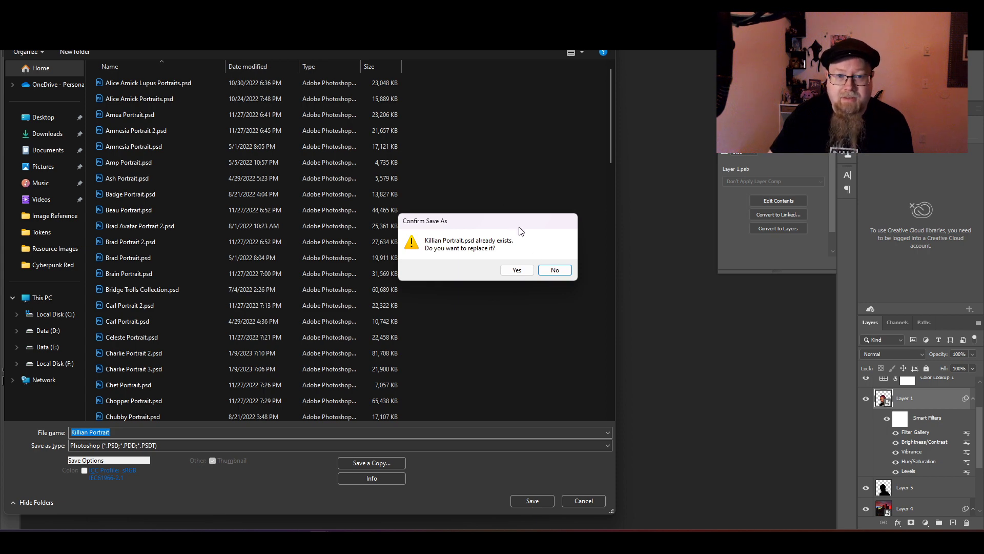
left_click(557, 272)
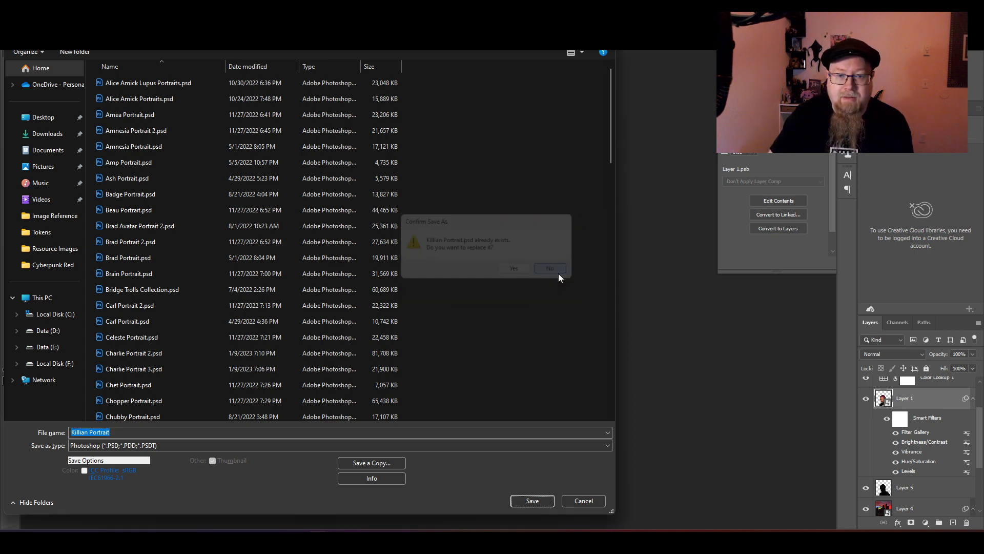
Save the document under the new file name Killian Portrait 02.psd in the Portraits folder.
key("BackSpace")
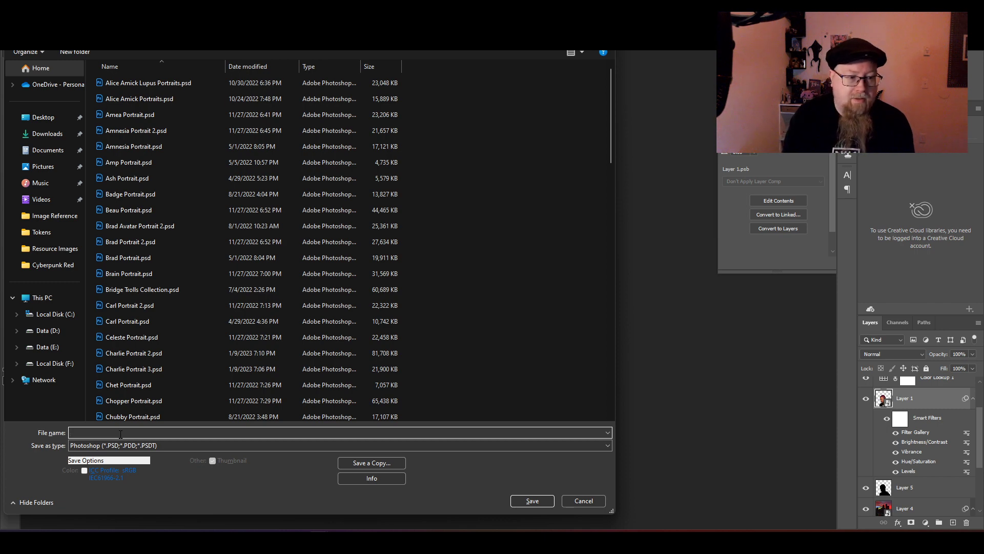
type("Kil")
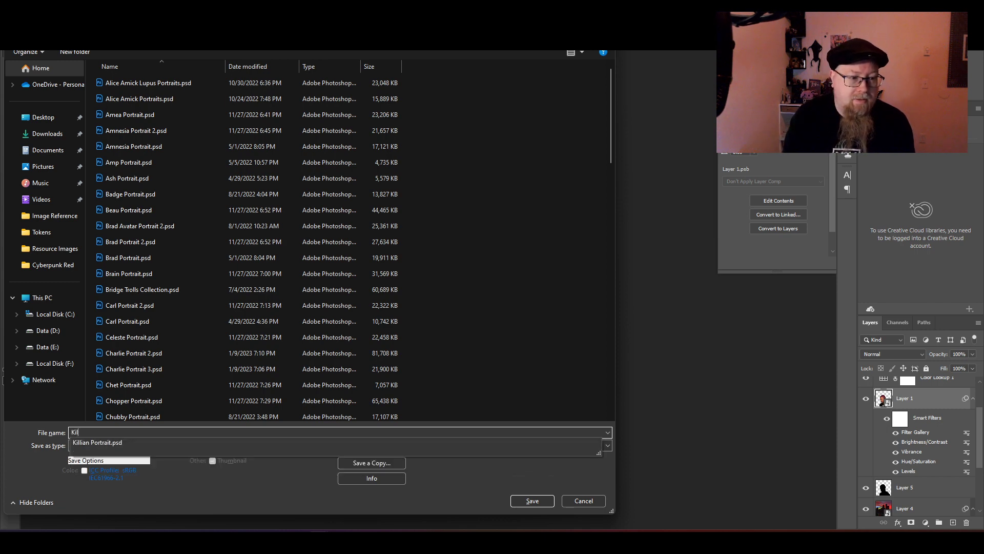
left_click(106, 442)
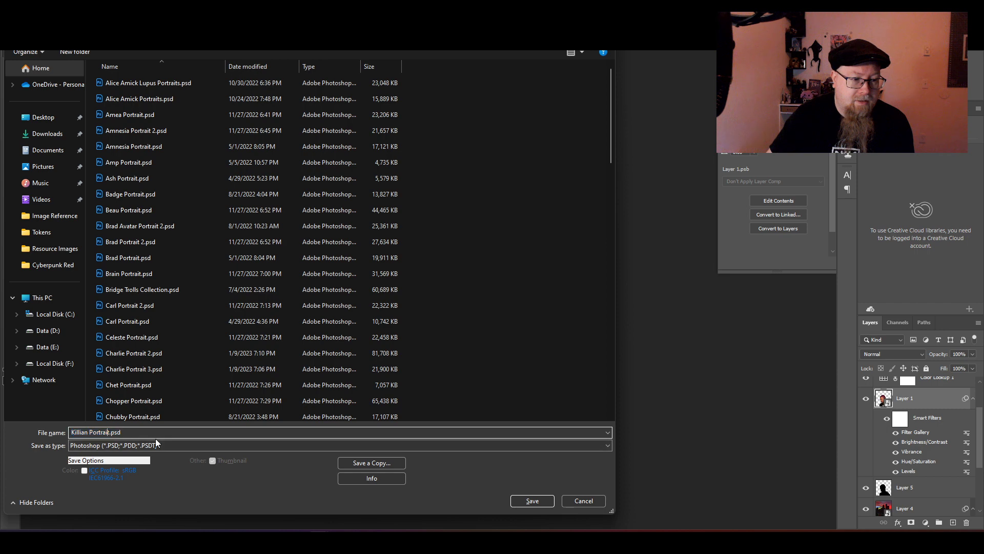
type("02")
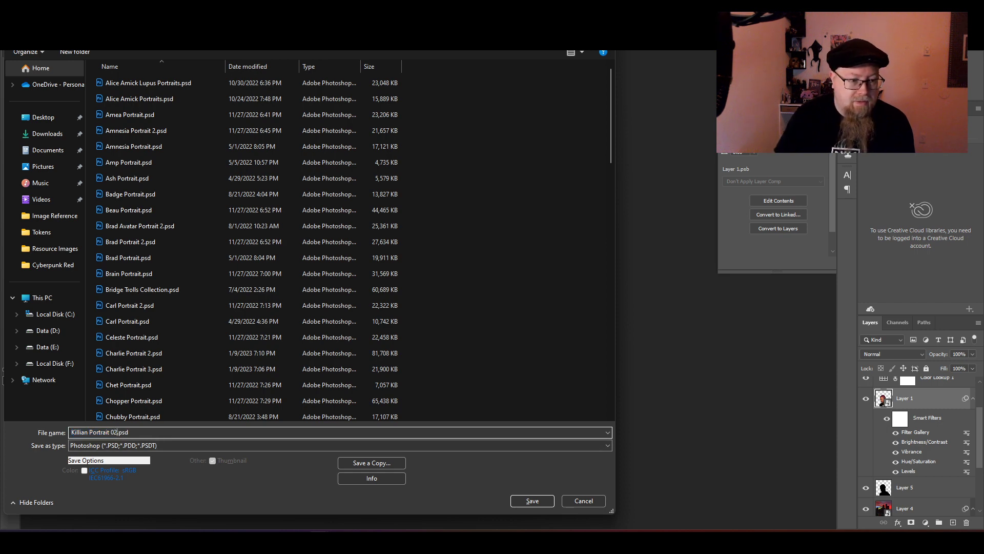
key("Return")
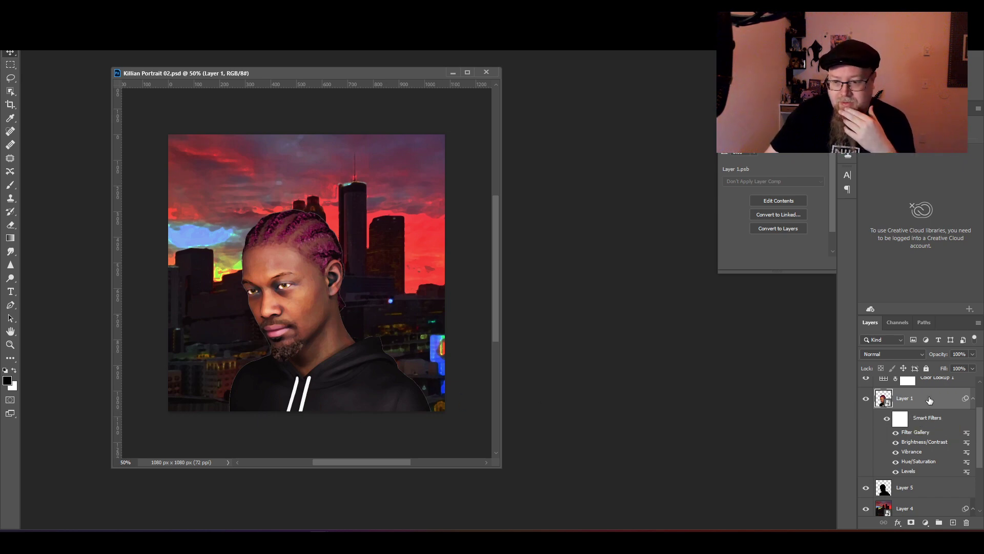
Duplicate the portrait's Layer 1 with its smart filters and hide the original layer beneath the copy.
left_click_drag(929, 400, 955, 524)
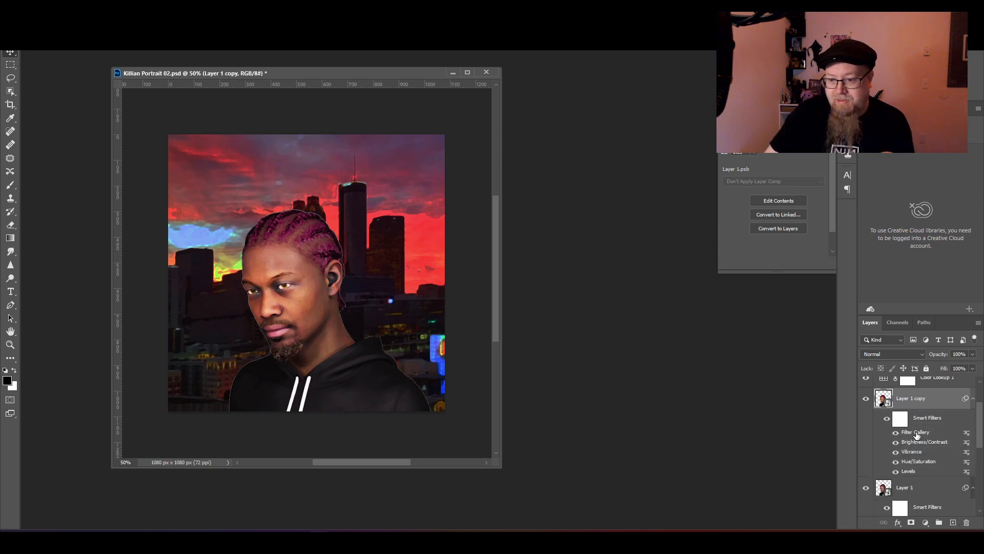
left_click(868, 490)
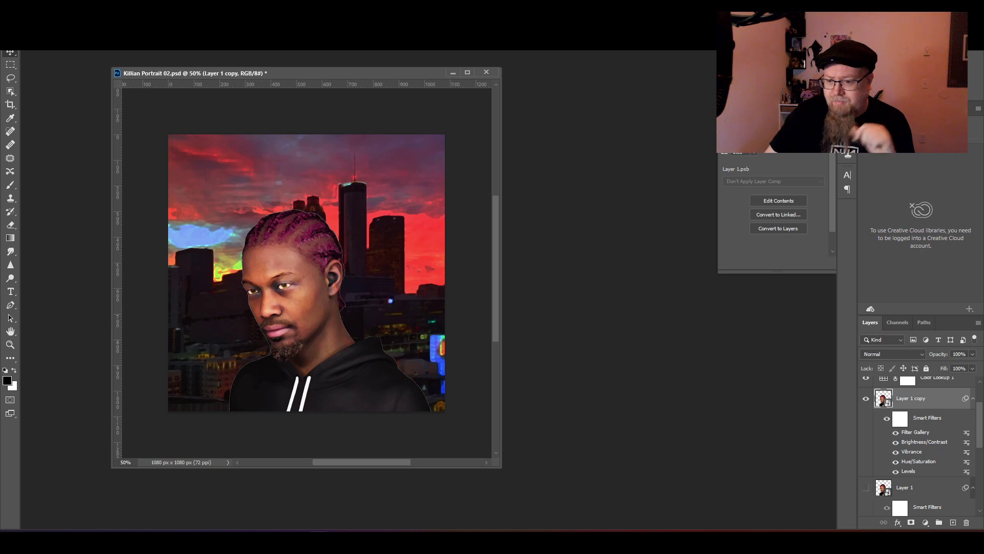
scroll(942, 468, "down", 2)
scroll(941, 464, "up", 3)
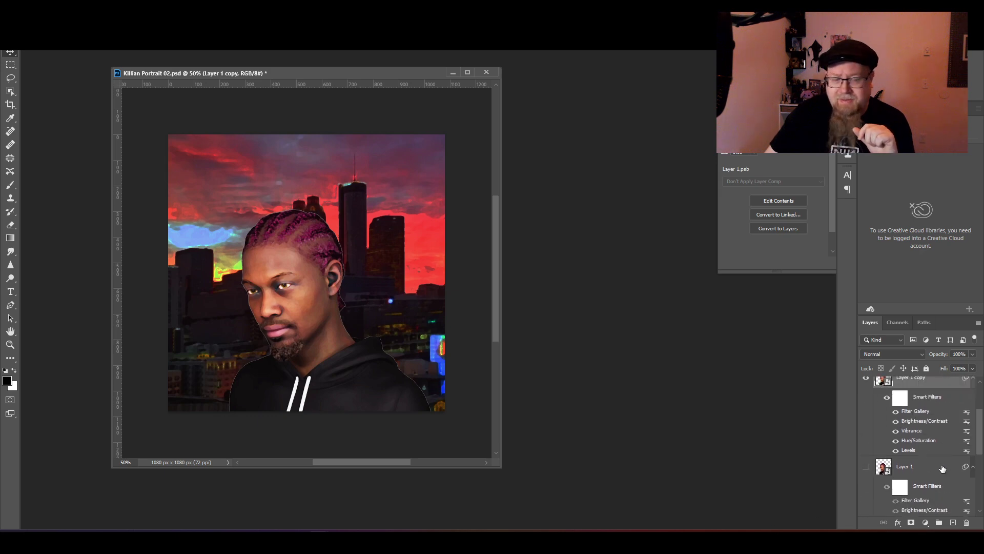
Rasterize Layer 1 copy and compare it with the original Layer 1, leaving only the copy visible.
right_click(930, 400)
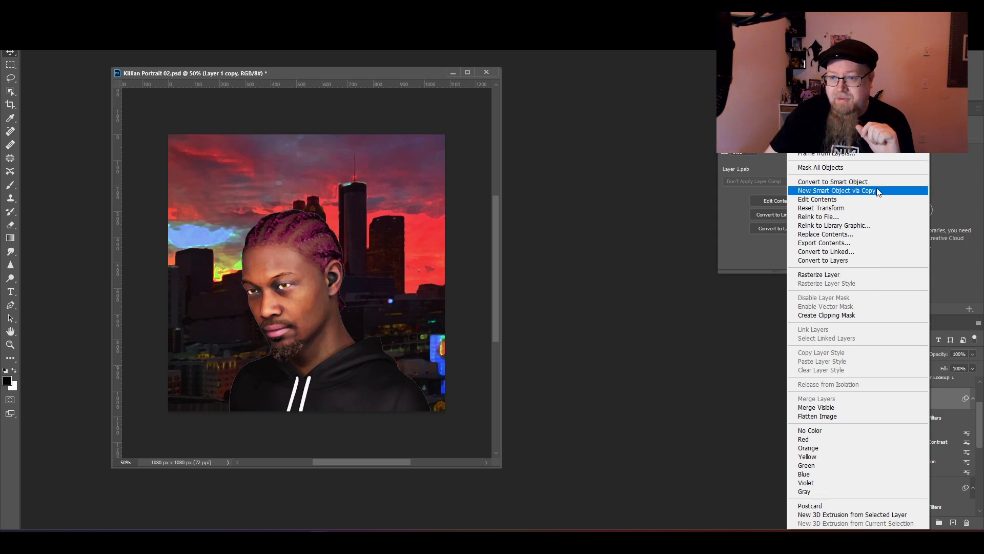
left_click(841, 275)
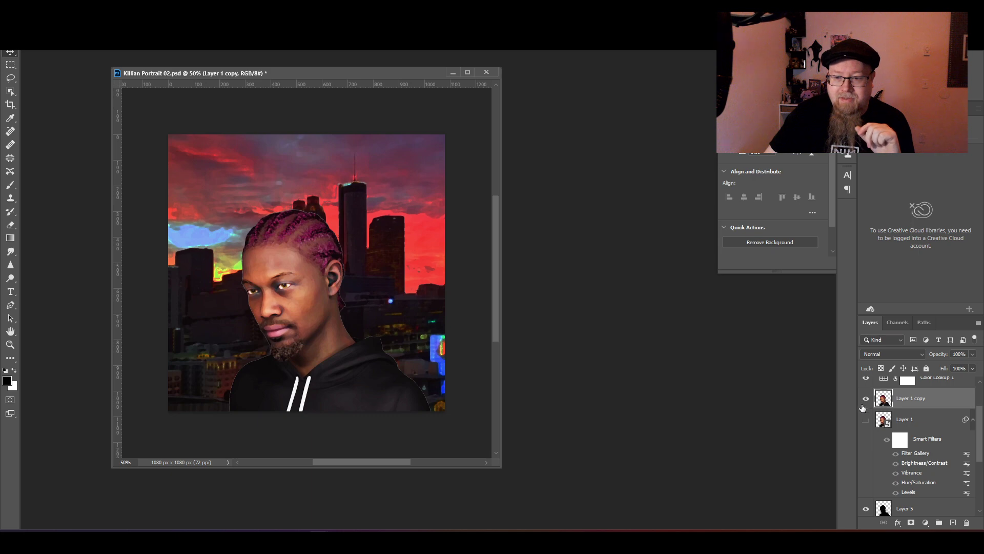
left_click(866, 418)
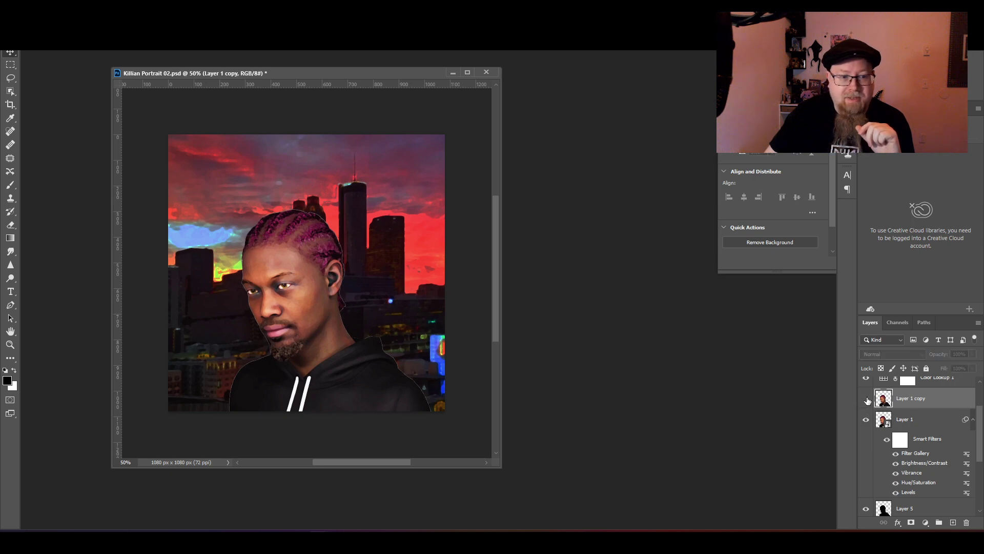
left_click(866, 399)
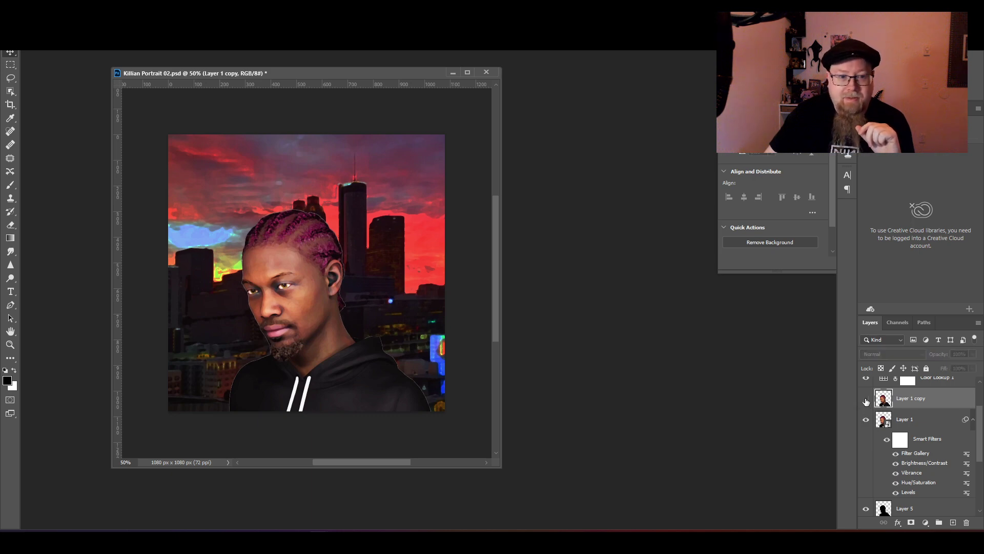
left_click(866, 420)
left_click(866, 398)
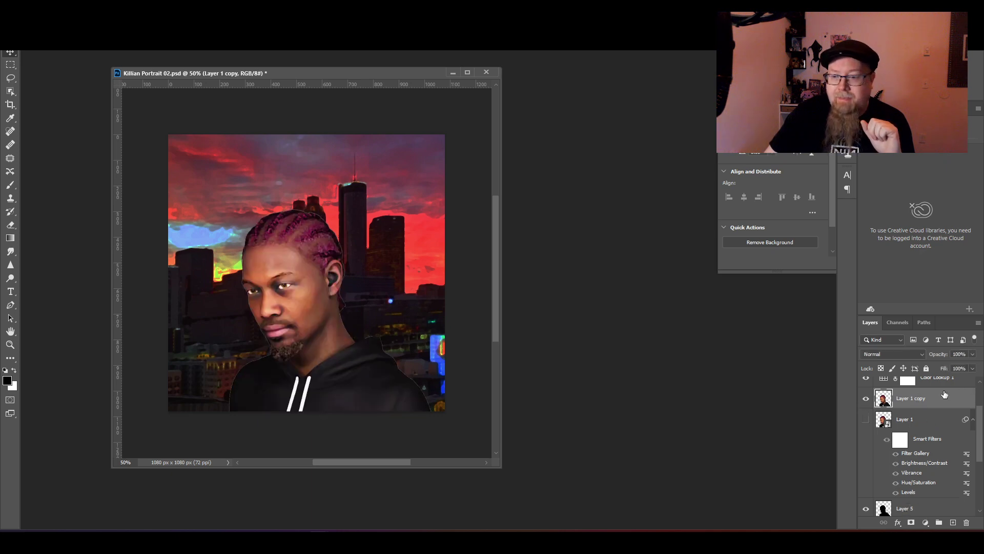
Clear everything outside Layer 5's silhouette from Layer 1 copy to trim the portrait's edges, and release the selection.
right_click(888, 512)
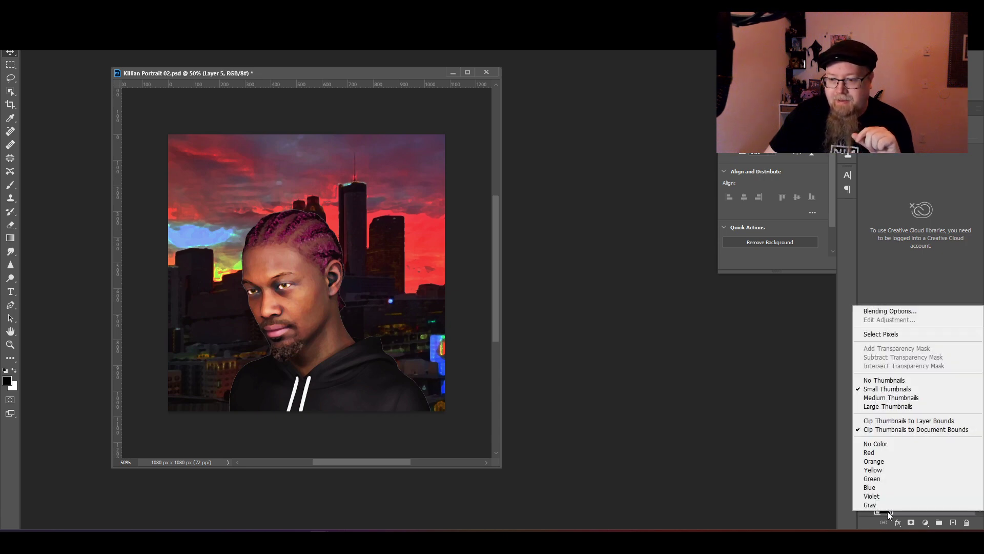
left_click(886, 335)
left_click(932, 393)
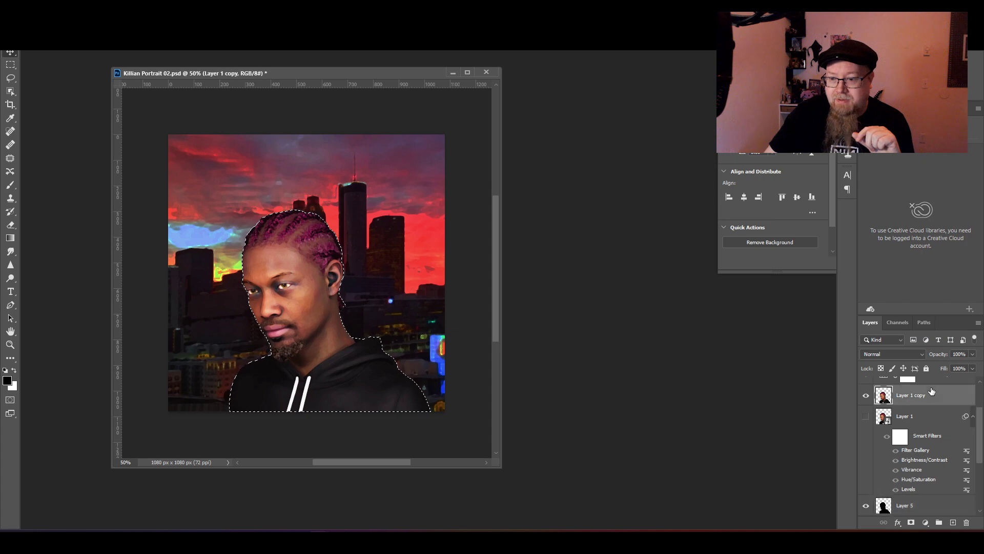
key("ctrl+shift+i")
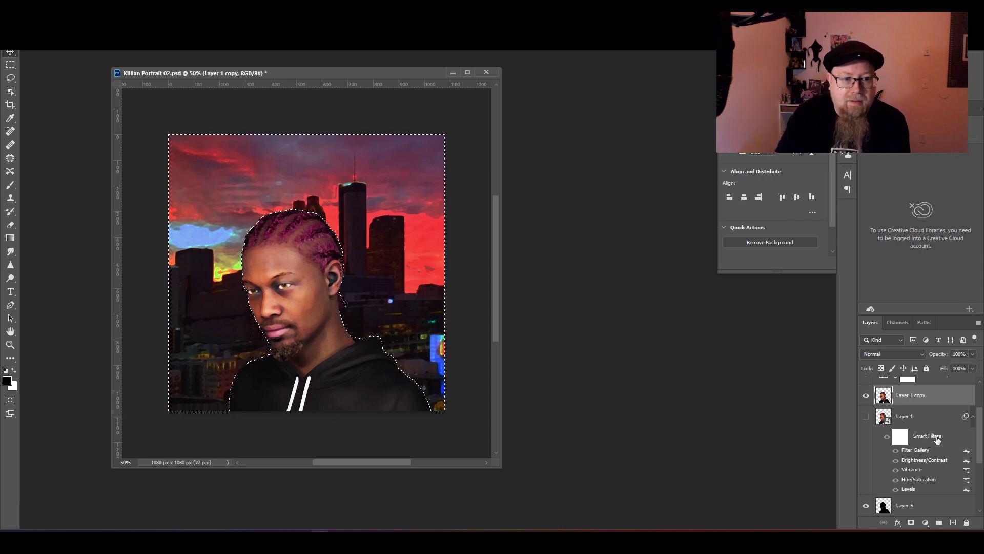
key("Delete")
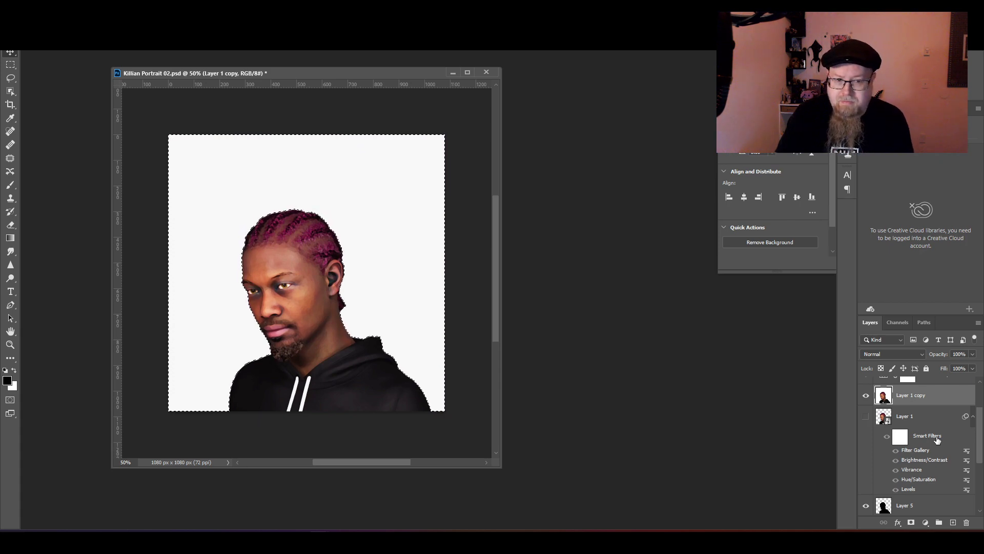
key("ctrl+z")
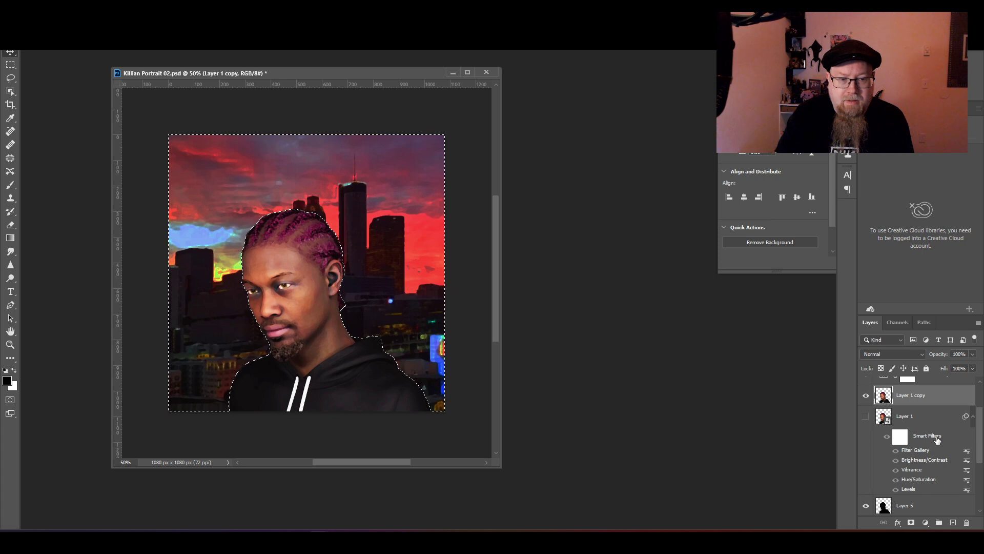
key("ctrl+d")
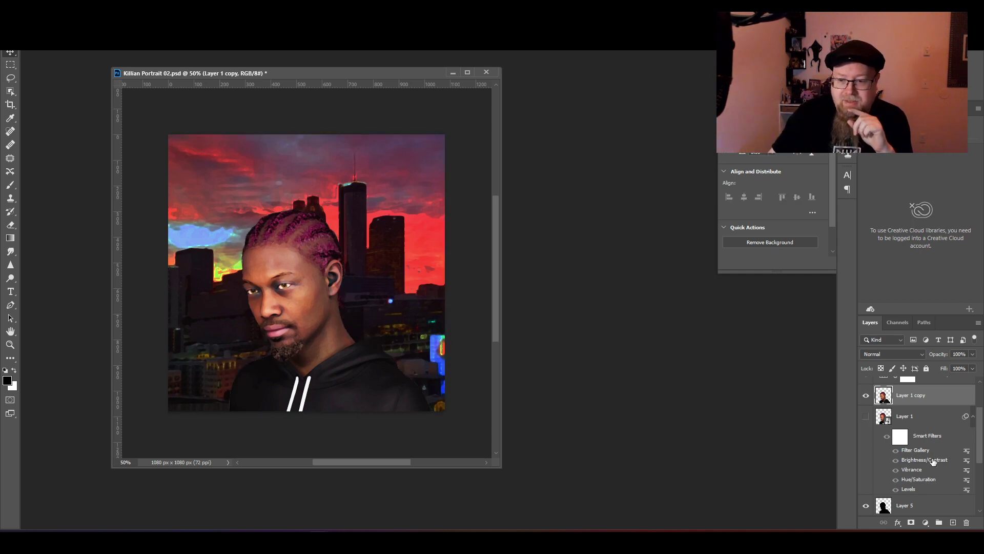
Compare the portrait with and without the black Layer 5 silhouette behind it, leaving Layer 5 visible.
left_click(866, 506)
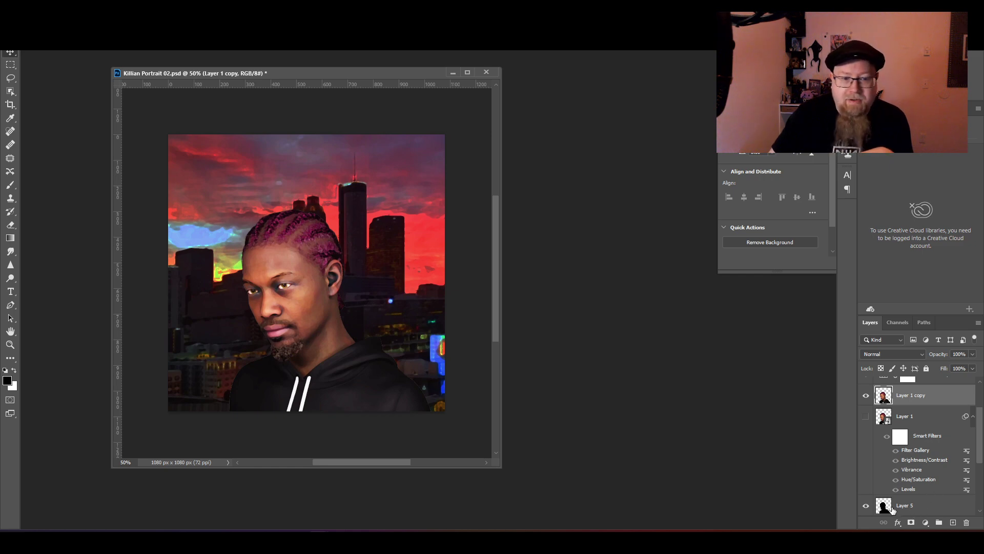
left_click(865, 509)
left_click(866, 508)
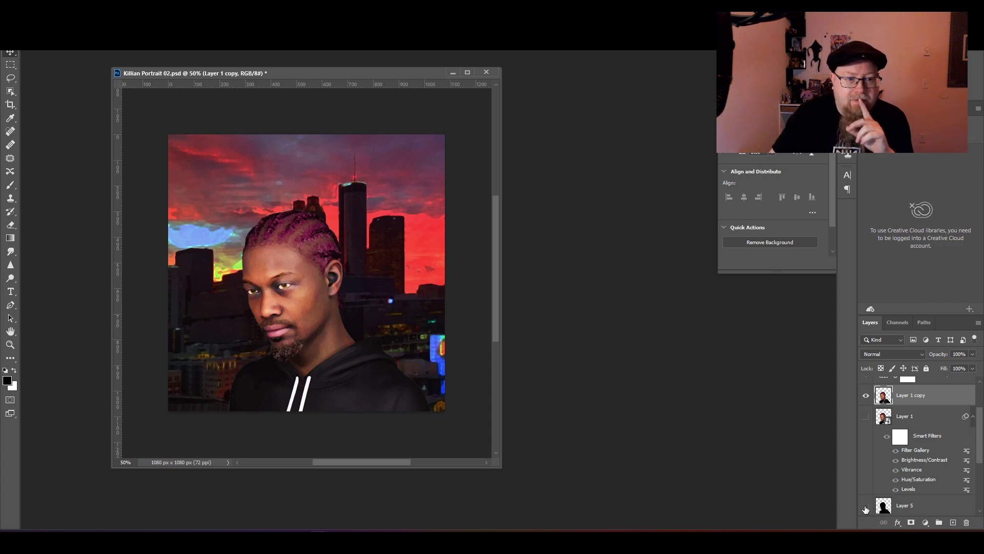
left_click(866, 509)
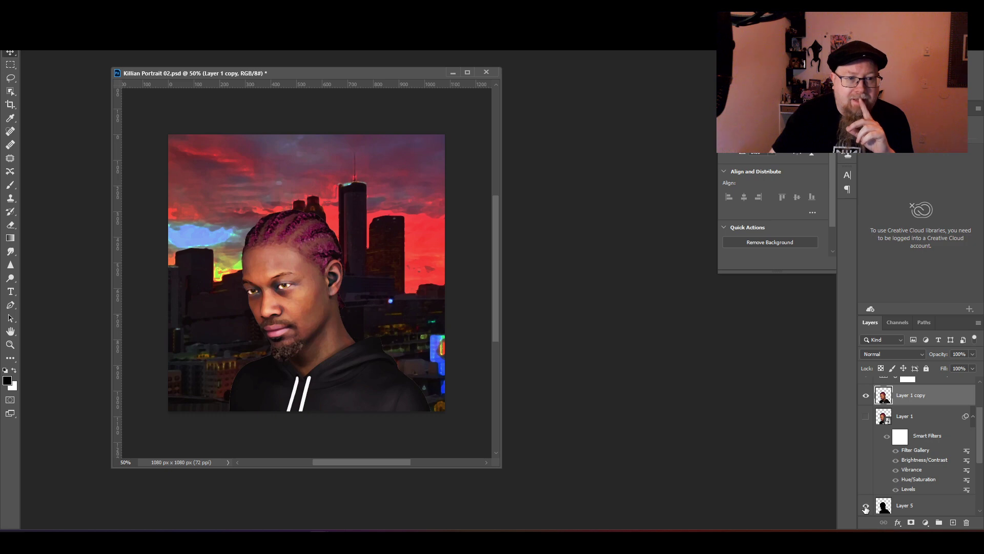
left_click(865, 508)
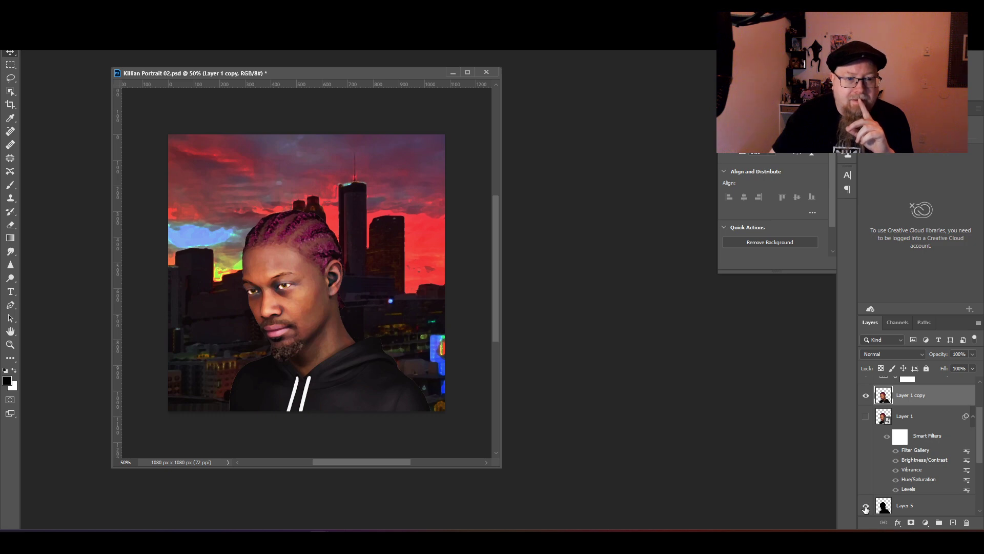
left_click(866, 508)
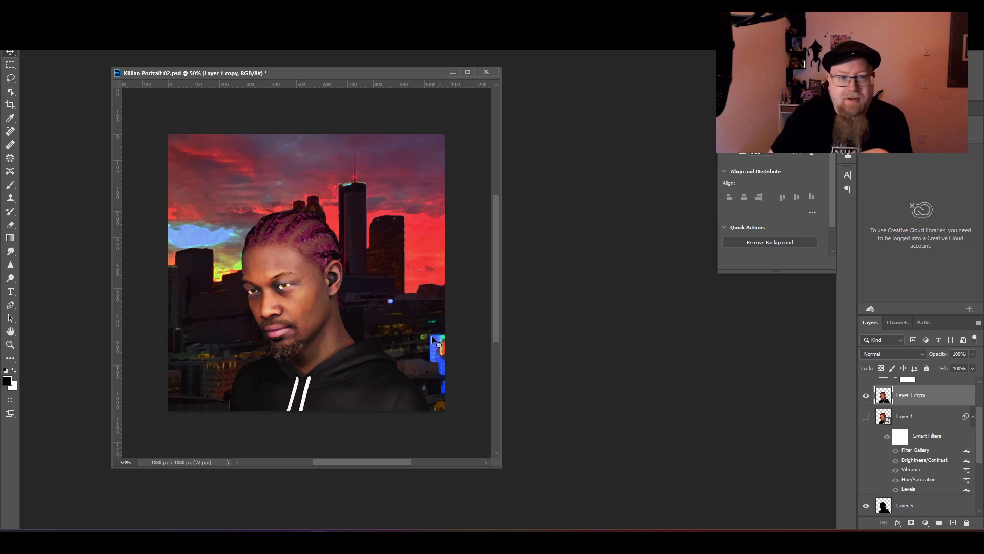
Save the portrait document and shrink its window to fit closely around the canvas.
key("ctrl")
key("ctrl+s")
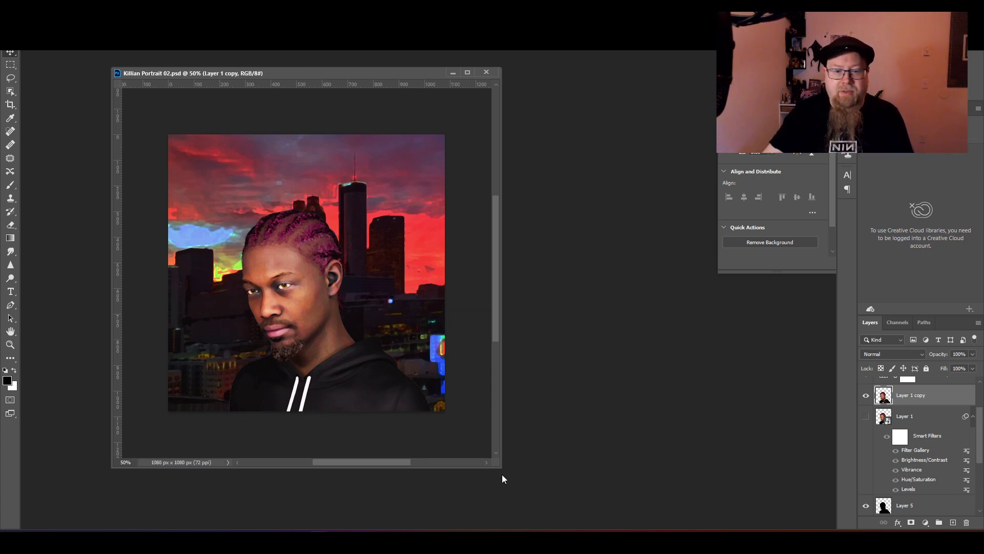
left_click_drag(497, 466, 433, 410)
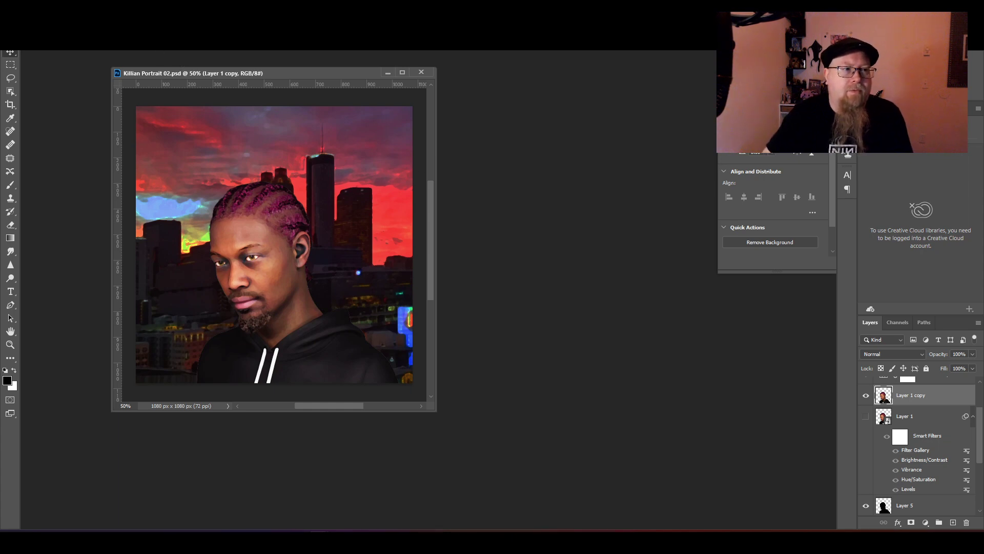
Open the recent file Character Windows + Tokens.psd alongside the portrait document.
key("alt+f")
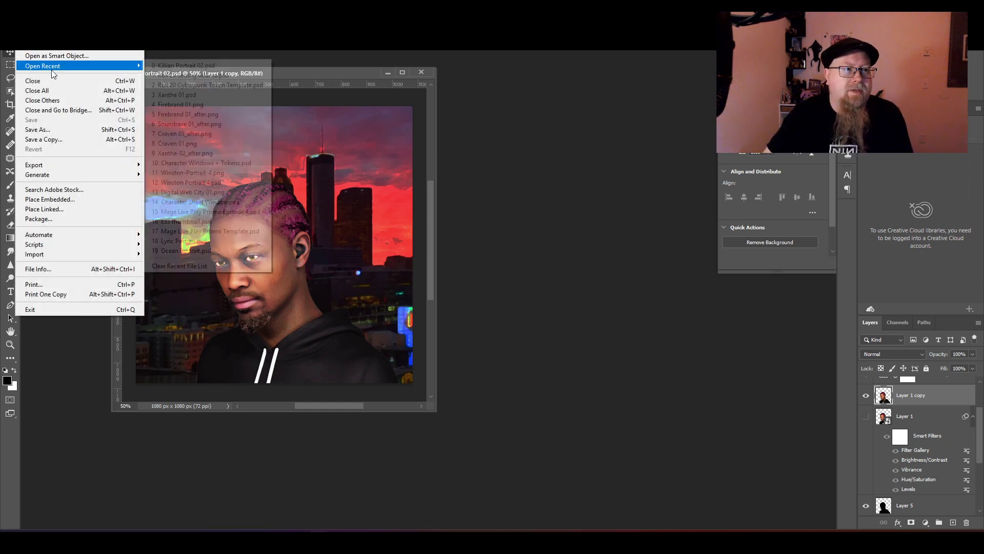
mouse_move(53, 66)
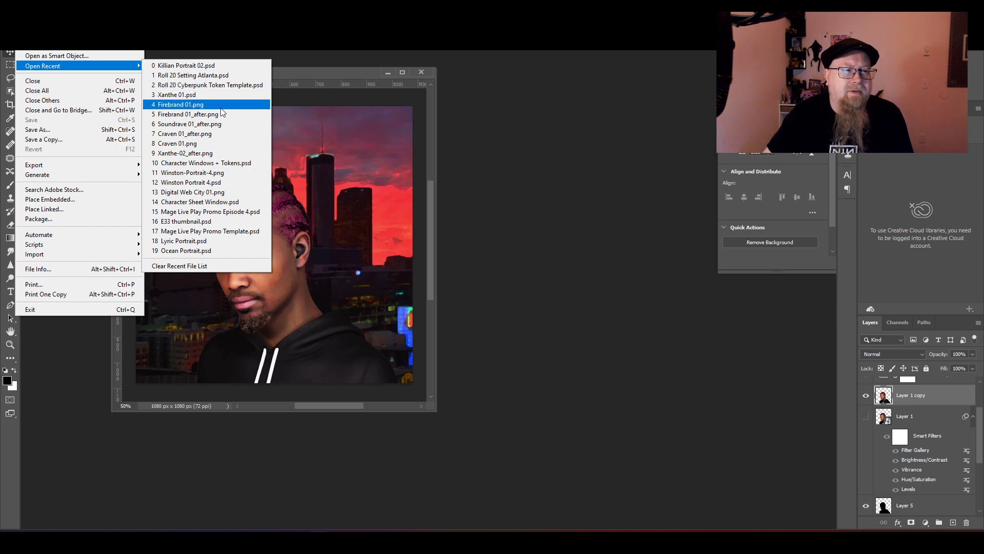
left_click(232, 161)
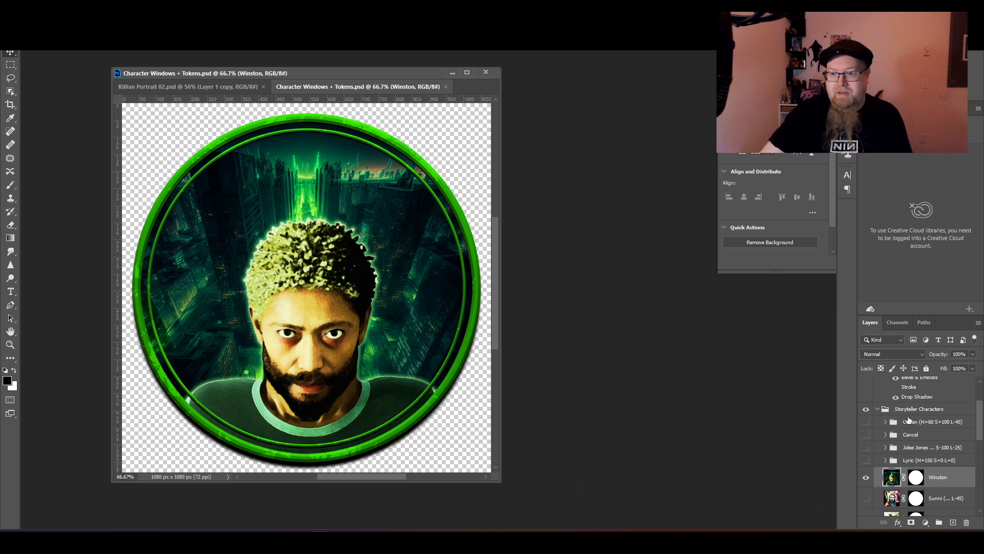
Hide the Winston portrait in the Storyteller Characters group after comparing it with the Sunni portrait in the token frame.
scroll(909, 420, "up", 2)
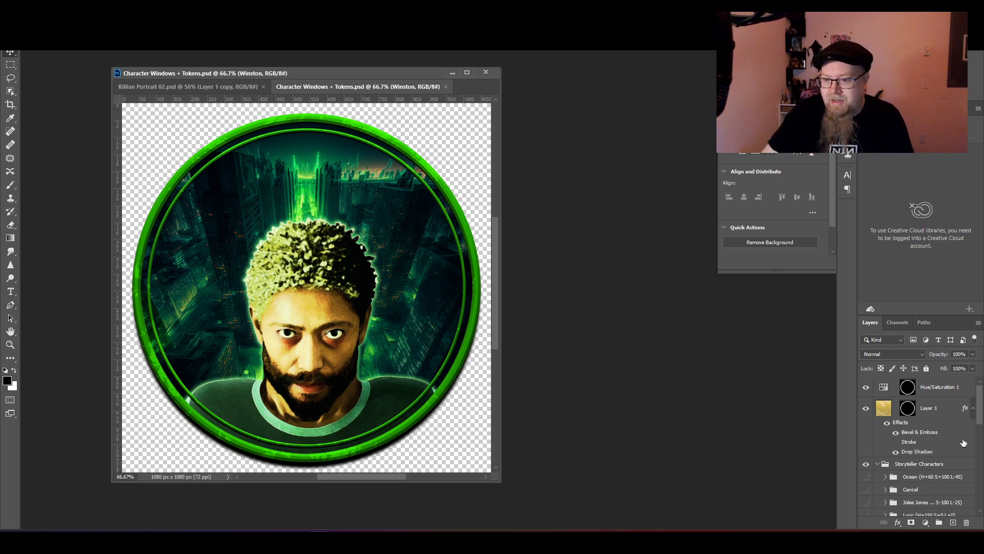
scroll(938, 452, "down", 3)
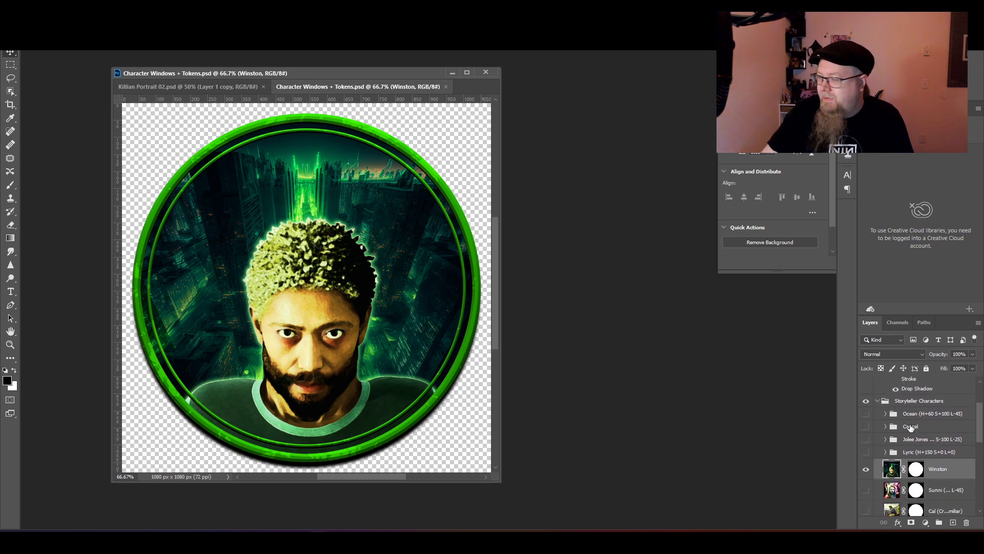
scroll(931, 413, "down", 1)
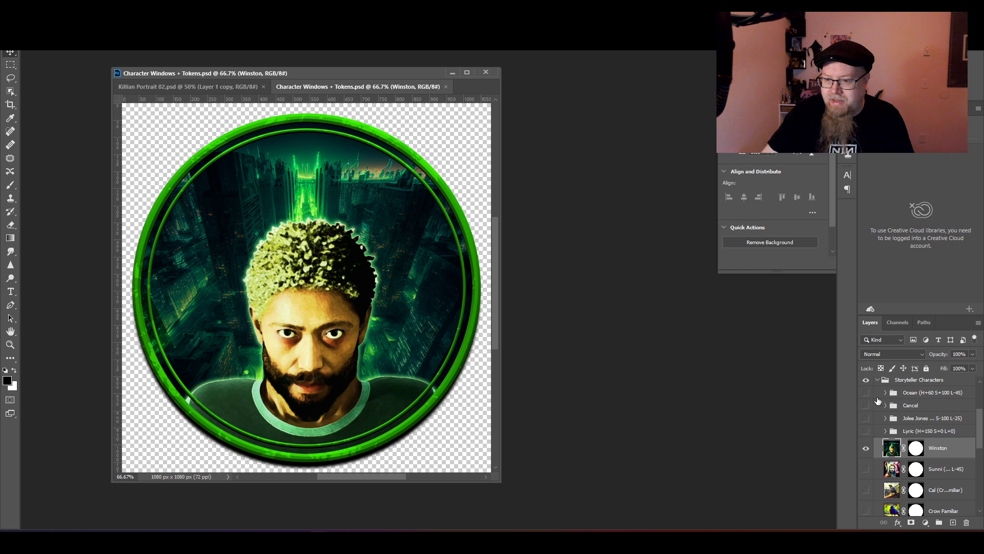
left_click(866, 450)
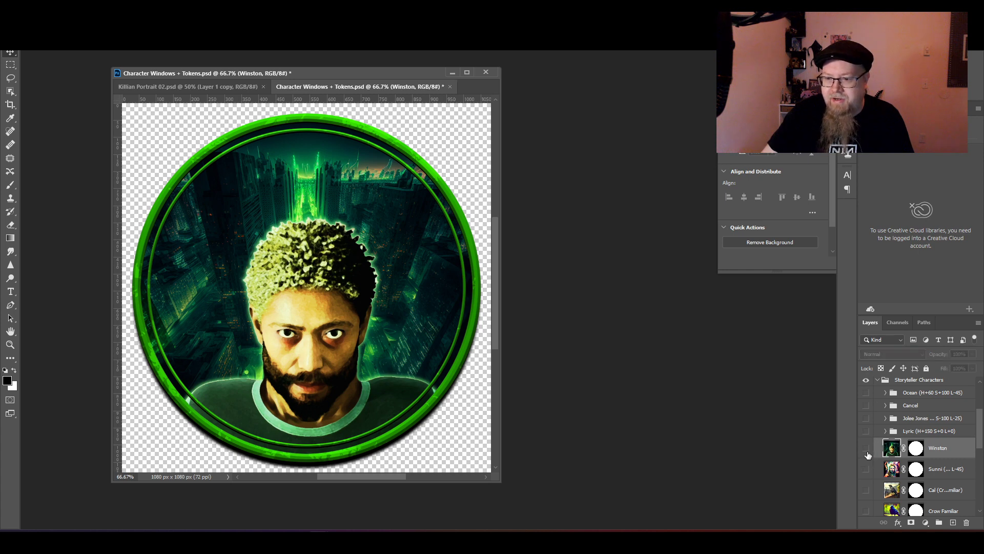
left_click(867, 469)
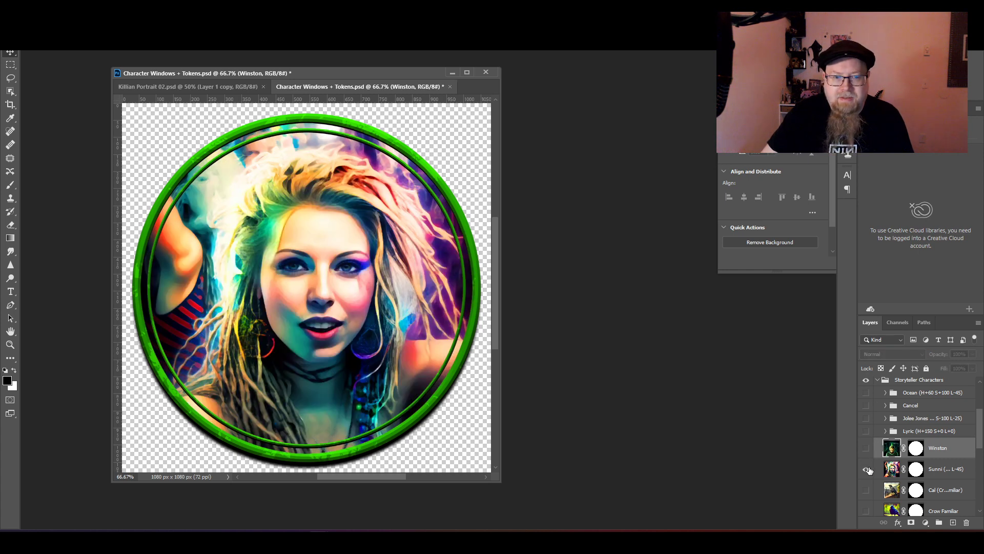
left_click(867, 449)
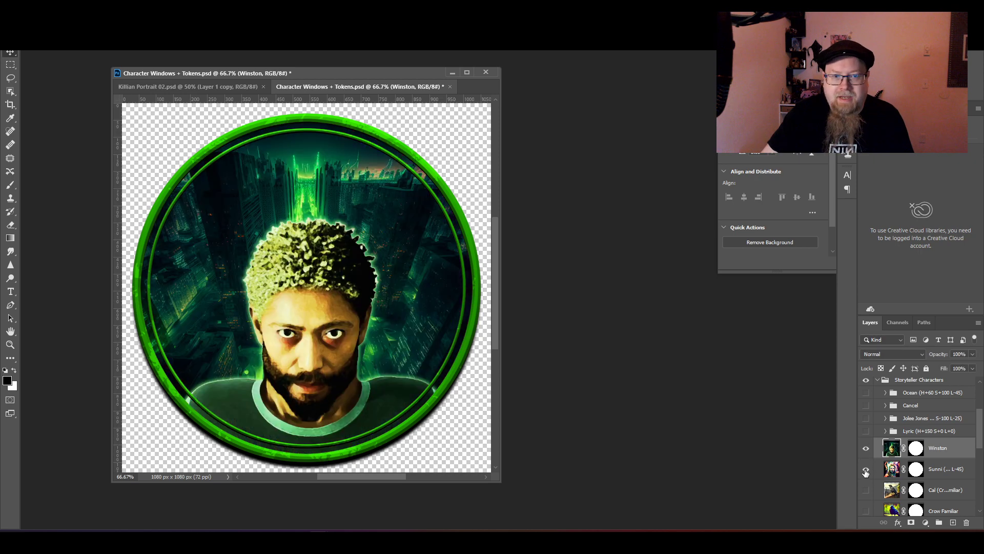
left_click(866, 472)
left_click(866, 449)
Preview the Cal, Celeste and Brain portraits in the token frame one after another, hiding each again.
left_click(866, 496)
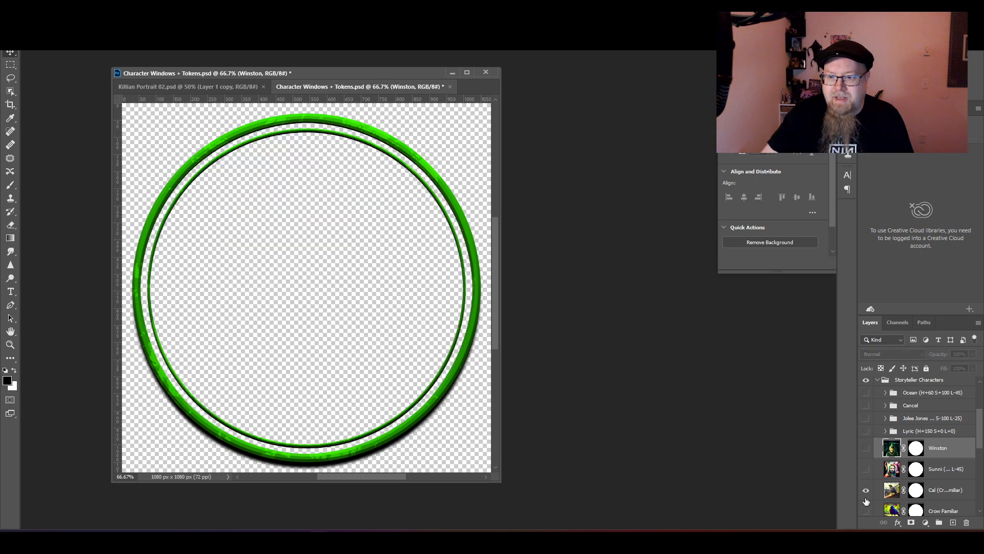
scroll(943, 453, "down", 3)
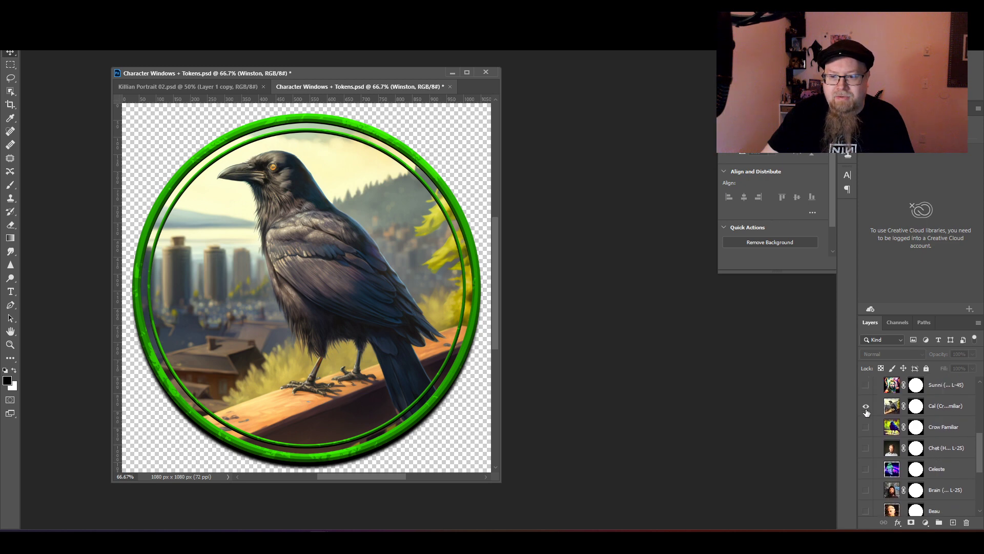
left_click(866, 407)
left_click(867, 470)
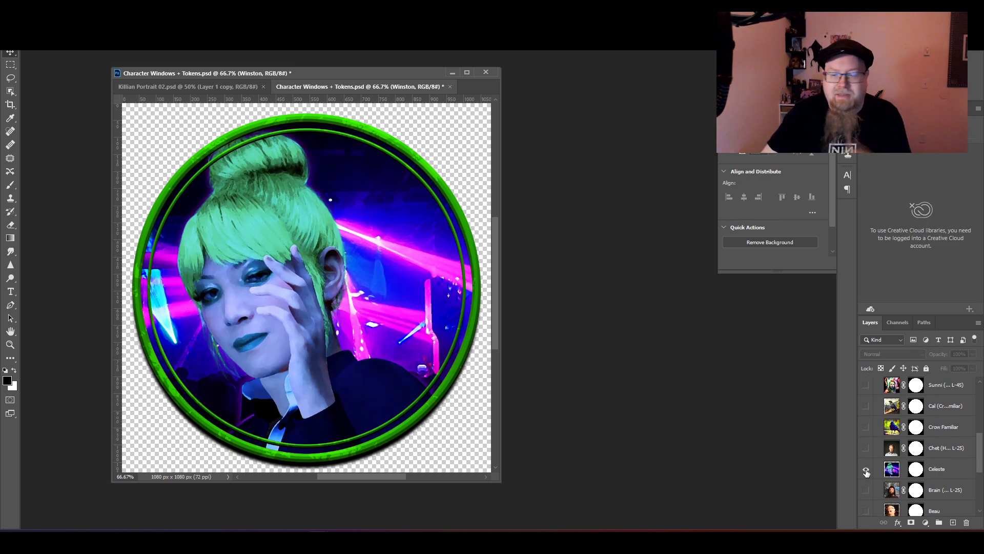
left_click(866, 471)
left_click(866, 490)
left_click(866, 491)
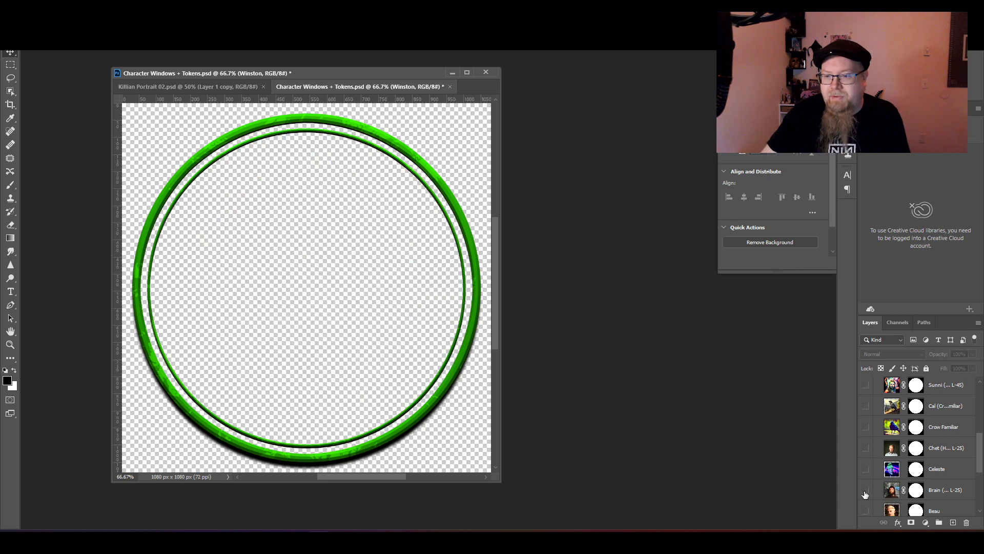
scroll(918, 454, "up", 3)
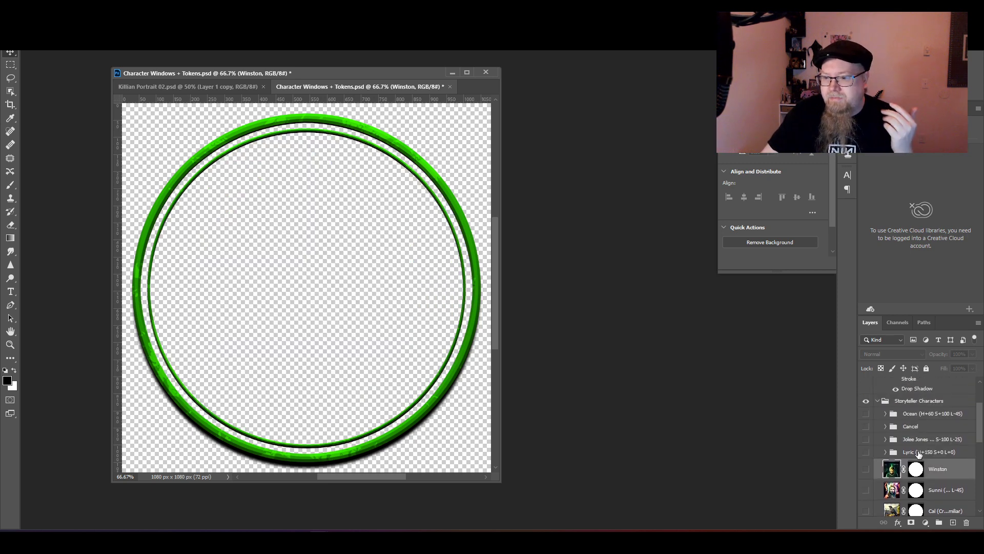
Collapse and hide the Storyteller Characters group, and show and expand the Player Characters group.
left_click(877, 402)
left_click(866, 413)
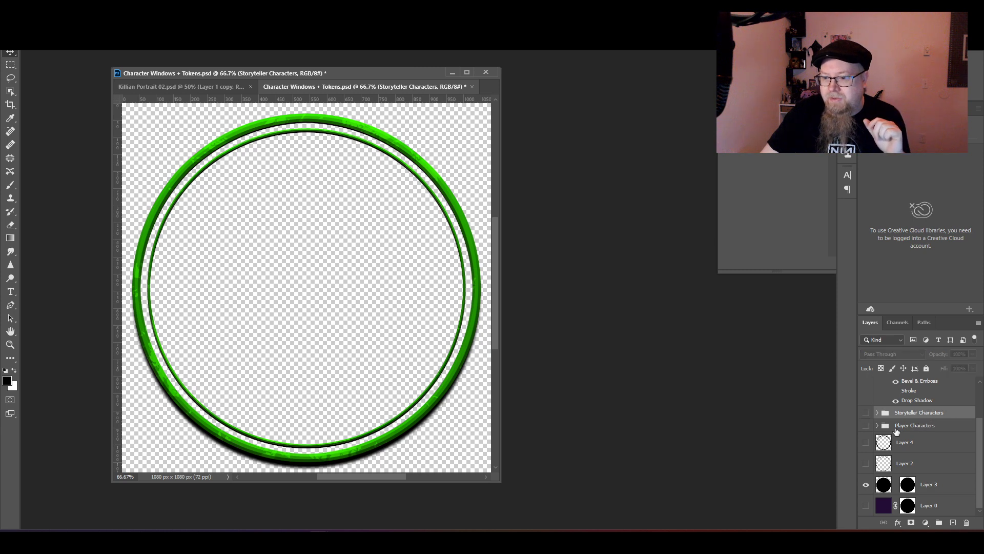
left_click(913, 427)
left_click(866, 426)
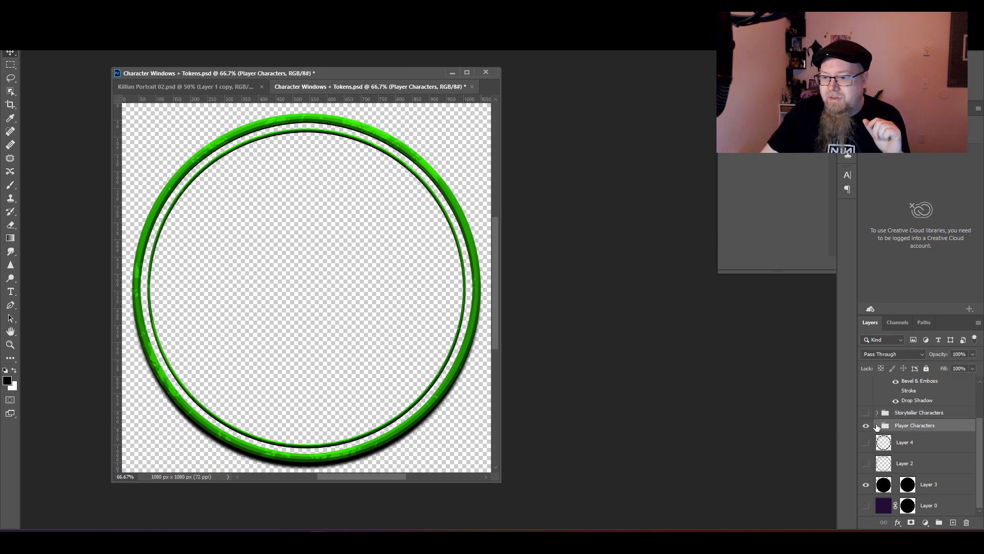
left_click(877, 426)
scroll(935, 466, "down", 1)
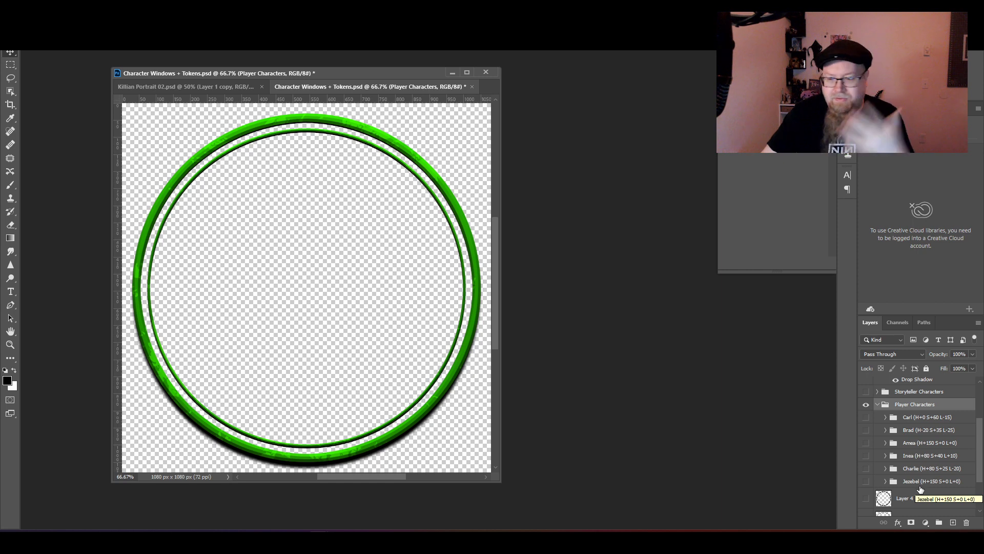
Create a new group named Killian above the Carl group inside Player Characters.
left_click(920, 417)
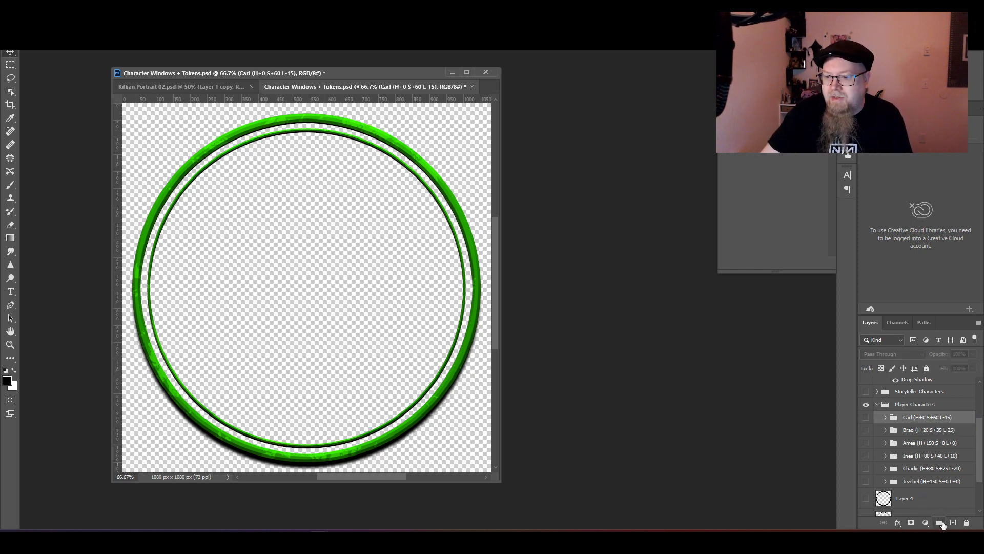
left_click(941, 522)
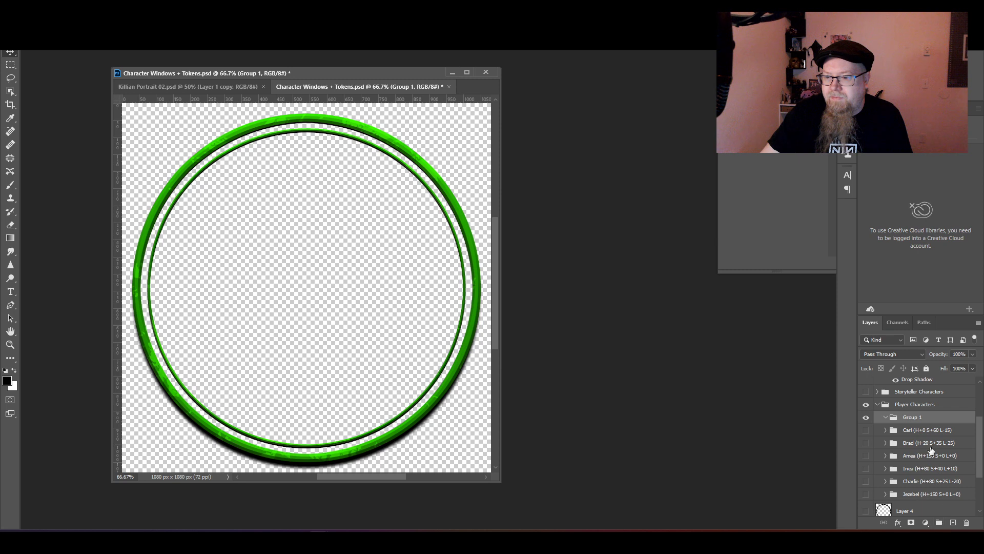
double_click(911, 417)
type("K")
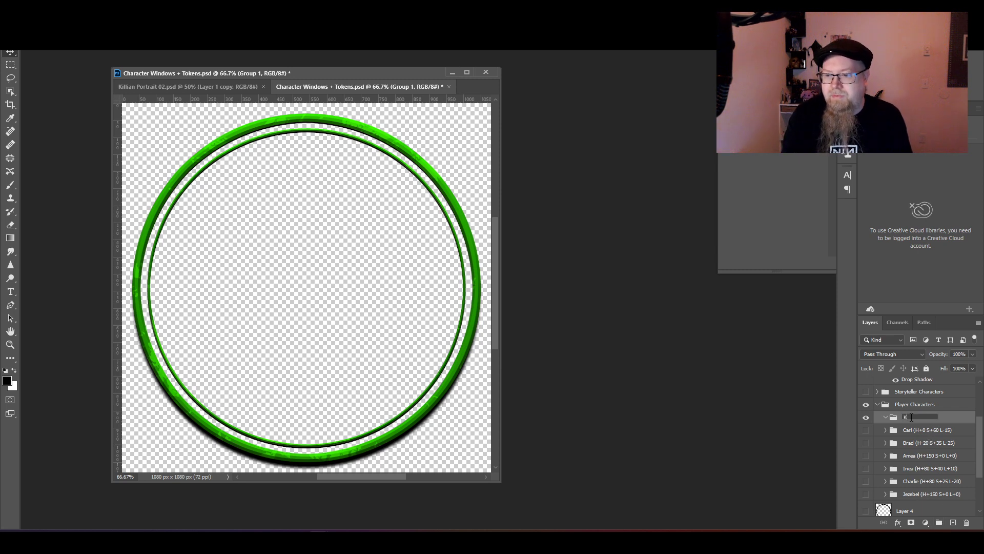
type("illian")
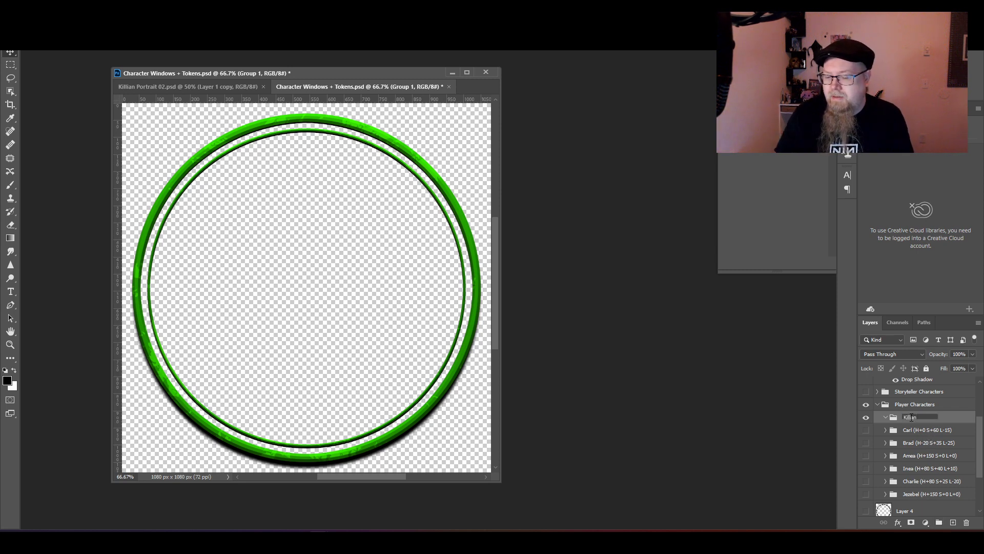
key("Return")
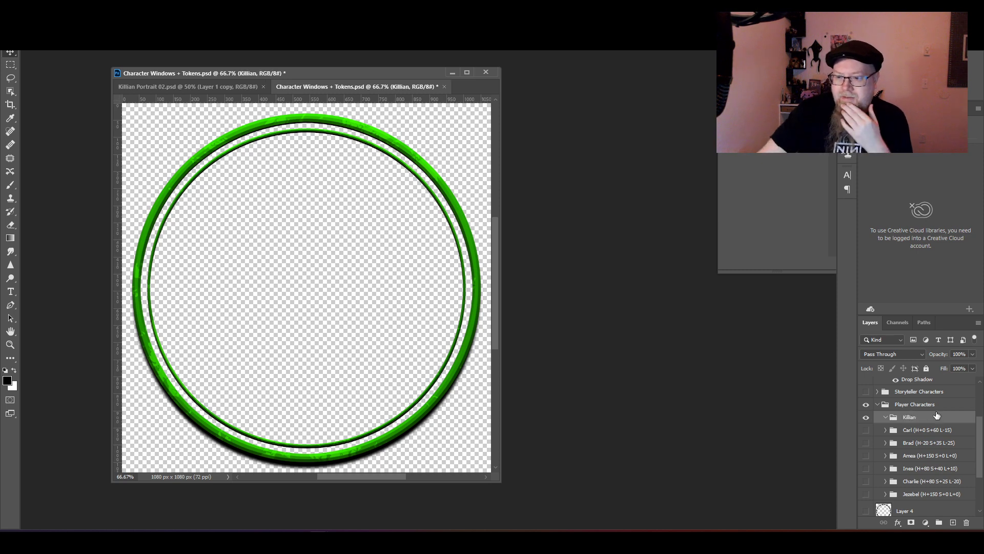
Shift the hue of the token frame's Hue/Saturation 1 adjustment from green to red.
scroll(930, 413, "up", 3)
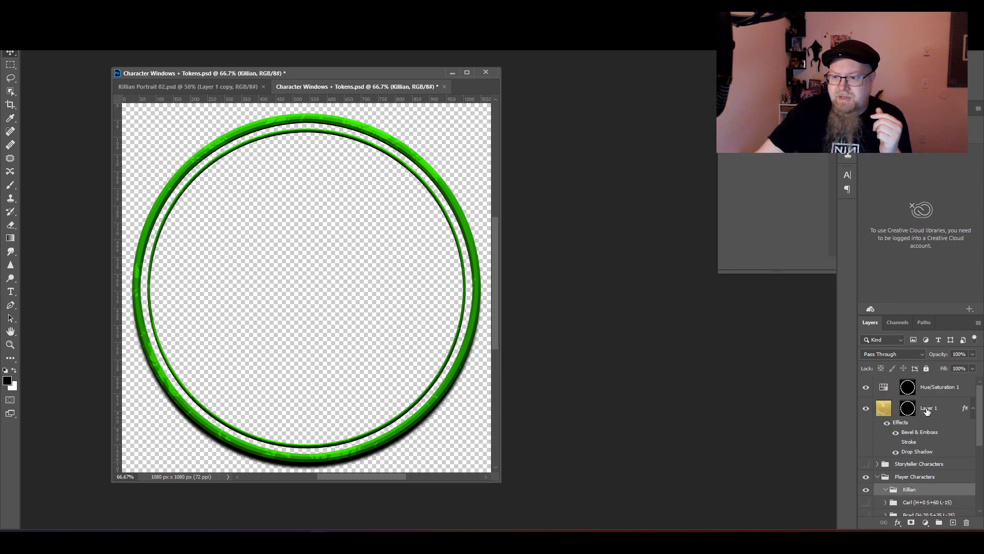
left_click(938, 389)
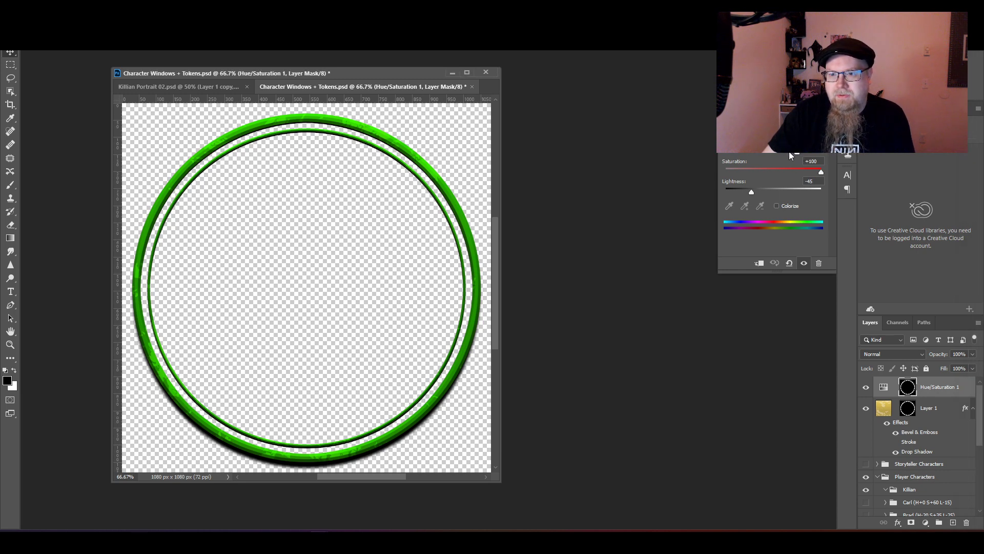
left_click_drag(789, 152, 753, 167)
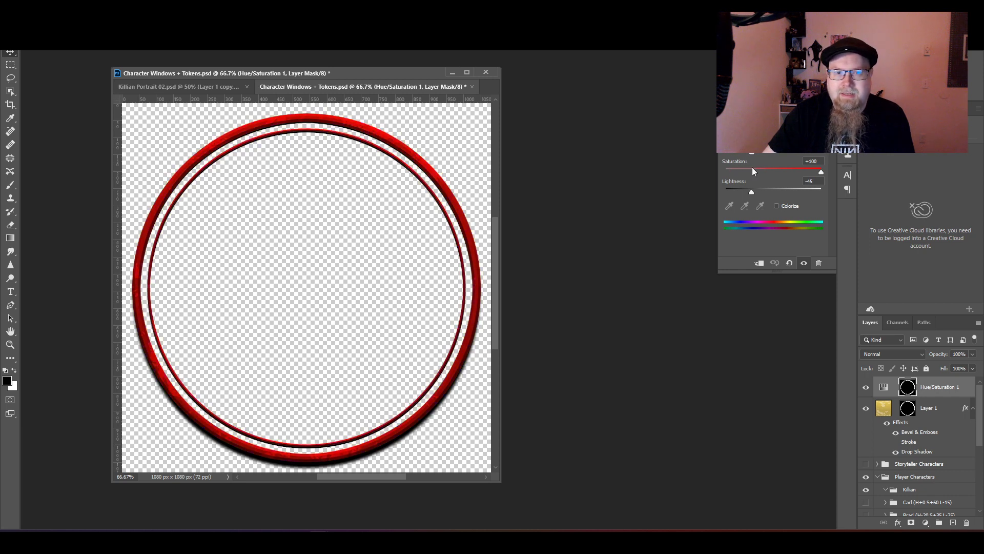
mouse_move(752, 167)
left_mouse_down()
mouse_move(762, 166)
mouse_move(750, 168)
left_mouse_up()
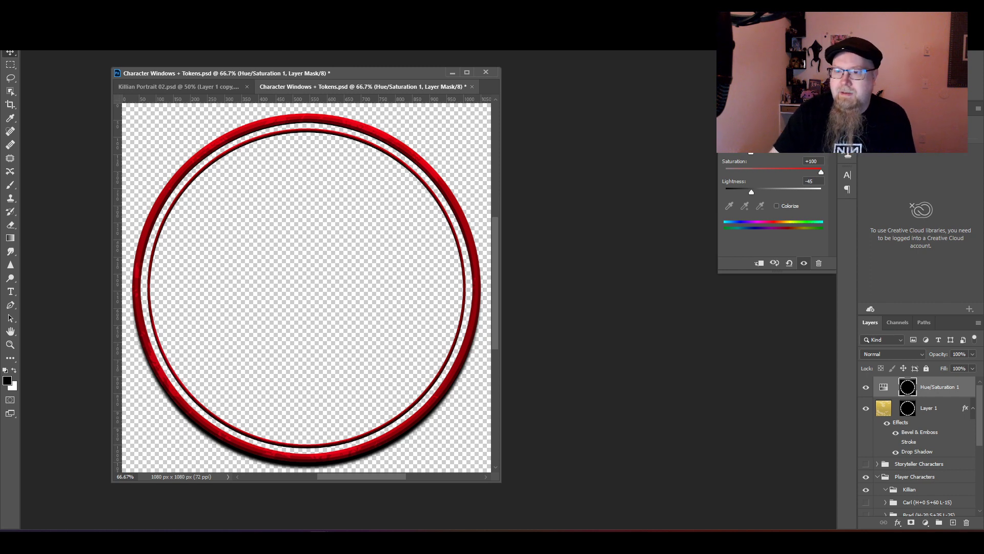
Set the frame's Hue/Saturation adjustment to saturation +85 and lightness -55.
left_click(821, 161)
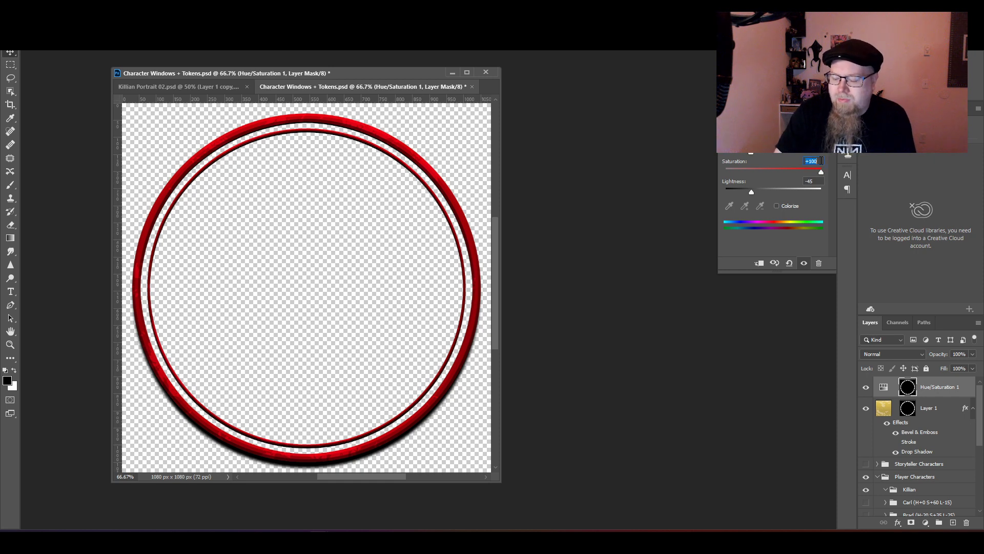
type("85")
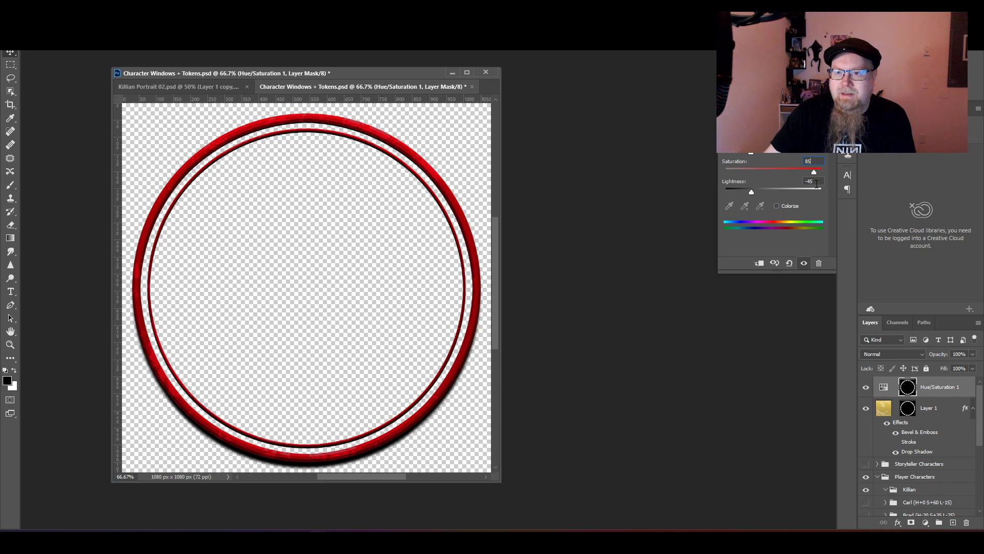
left_click(817, 184)
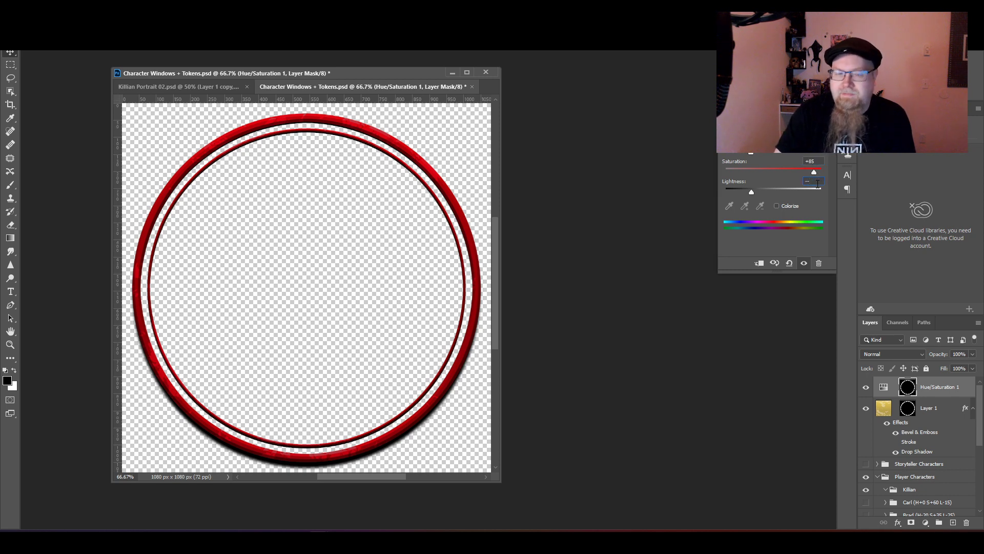
type("55")
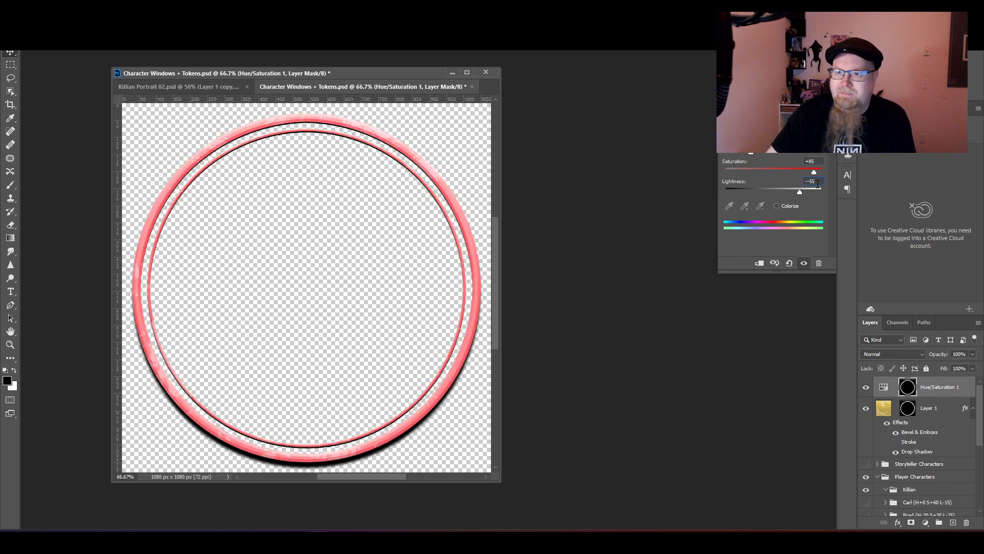
key("Return")
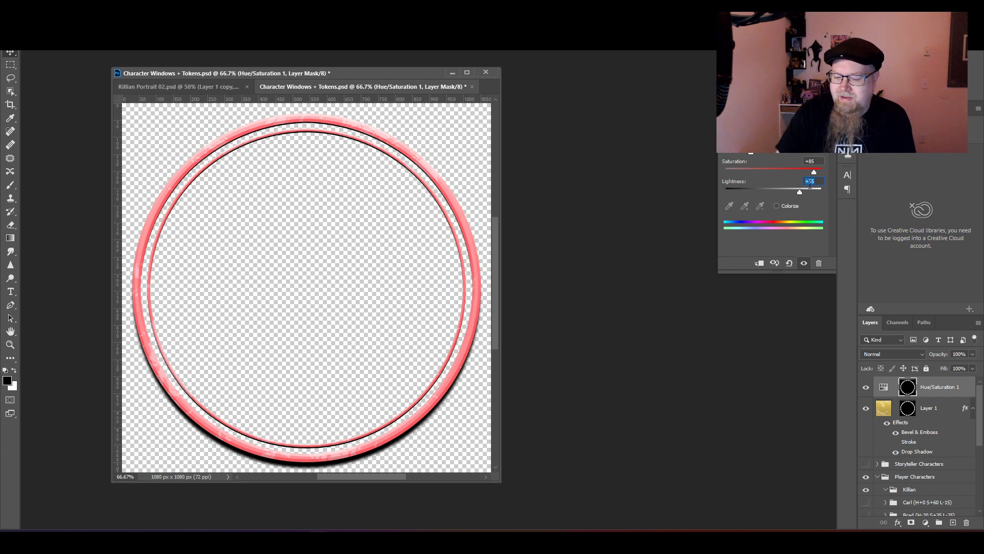
type("-55")
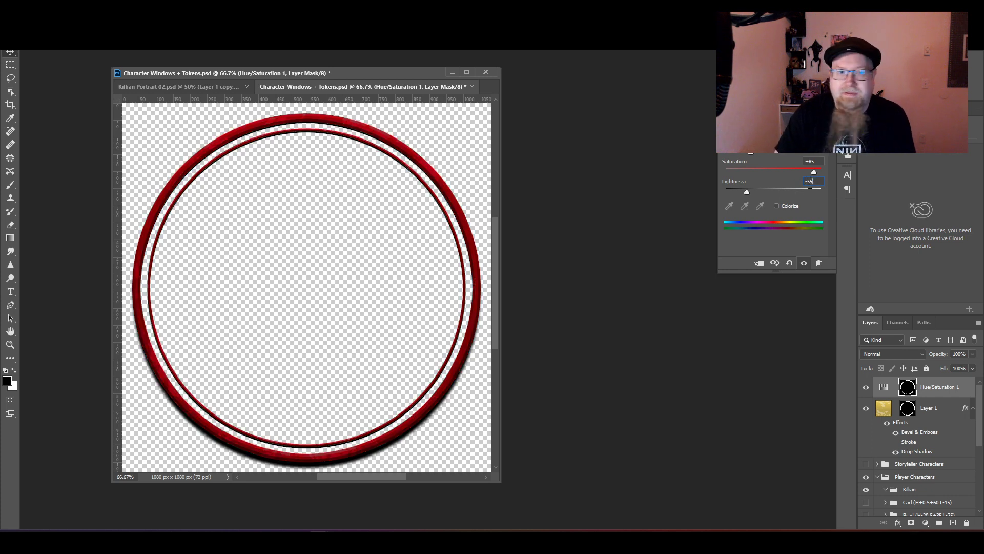
key("Return")
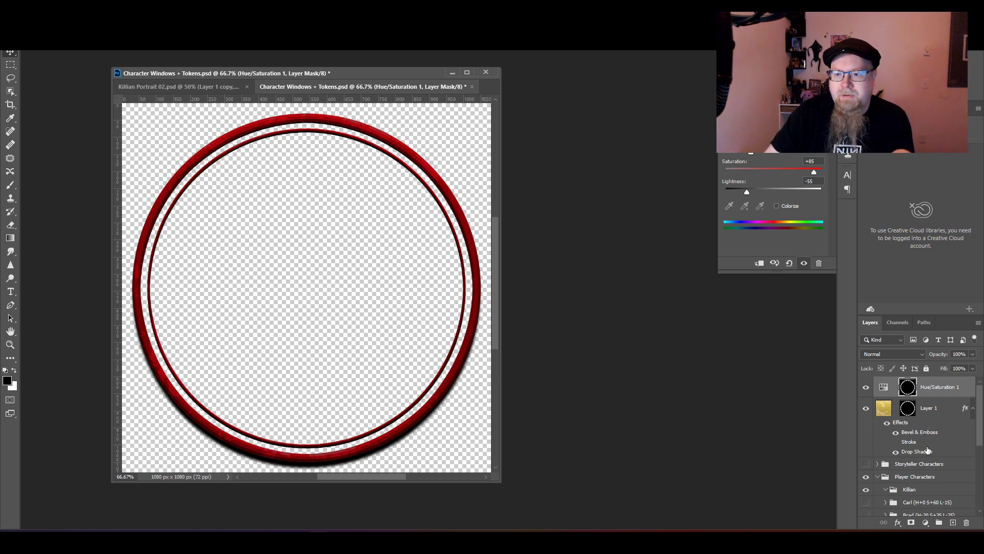
Check the frame's Hue/Saturation values and rename the Killian group "Killian (H-50 S+85 L-55)".
scroll(928, 450, "down", 1)
left_click(912, 469)
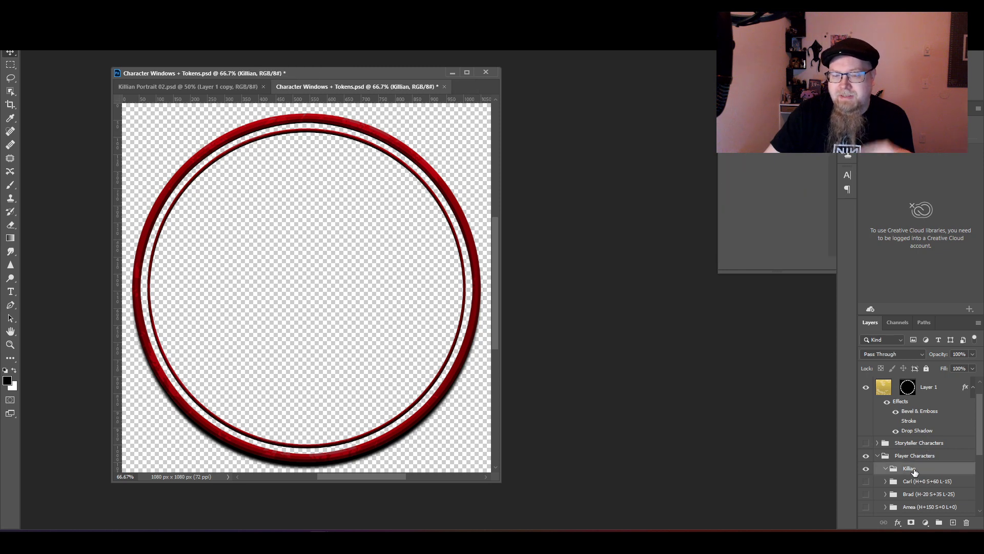
double_click(913, 469)
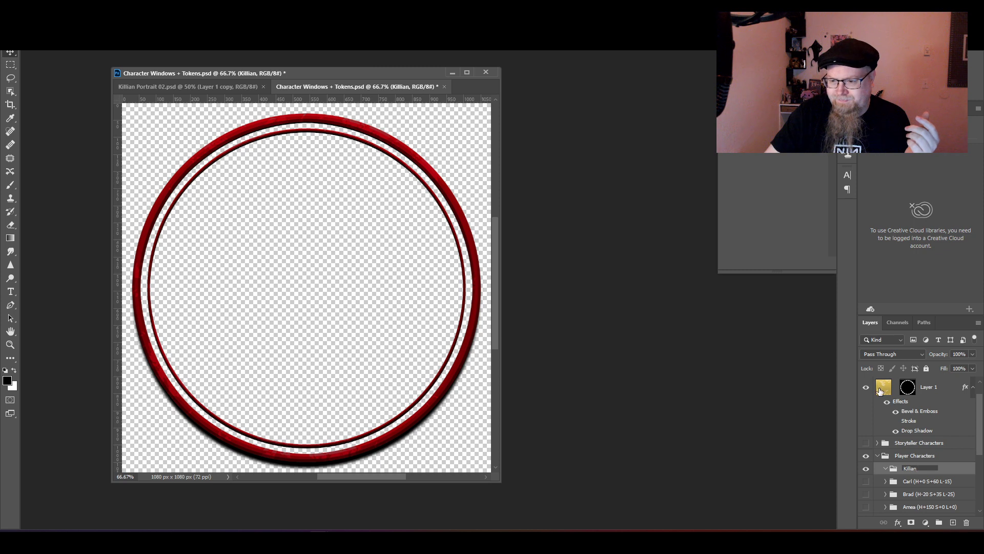
left_click(980, 382)
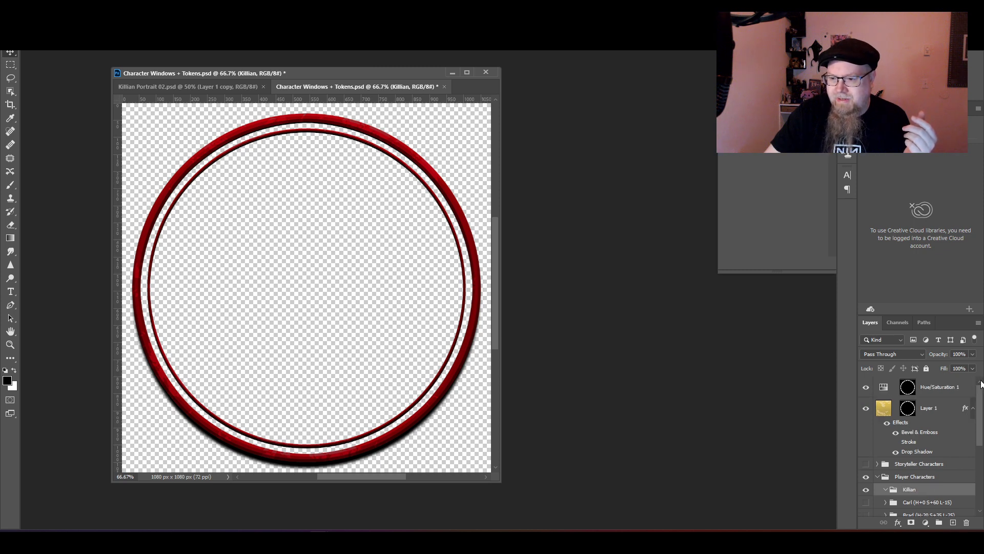
left_click(888, 387)
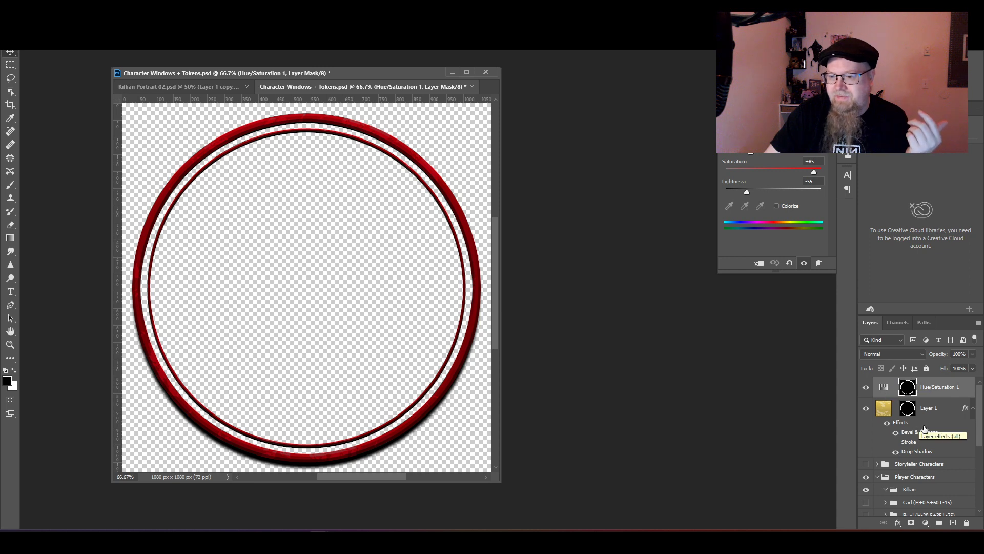
left_click(910, 491)
double_click(910, 490)
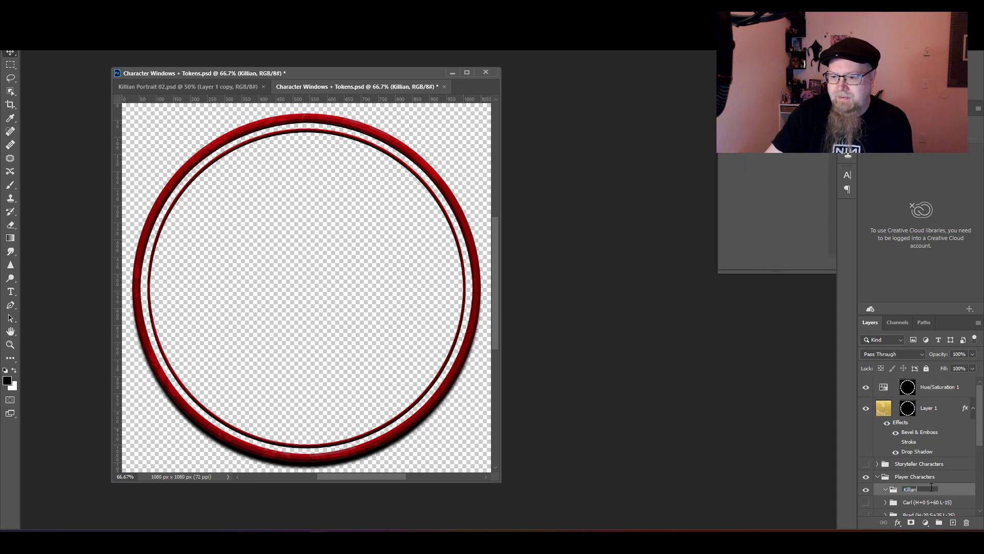
type("(")
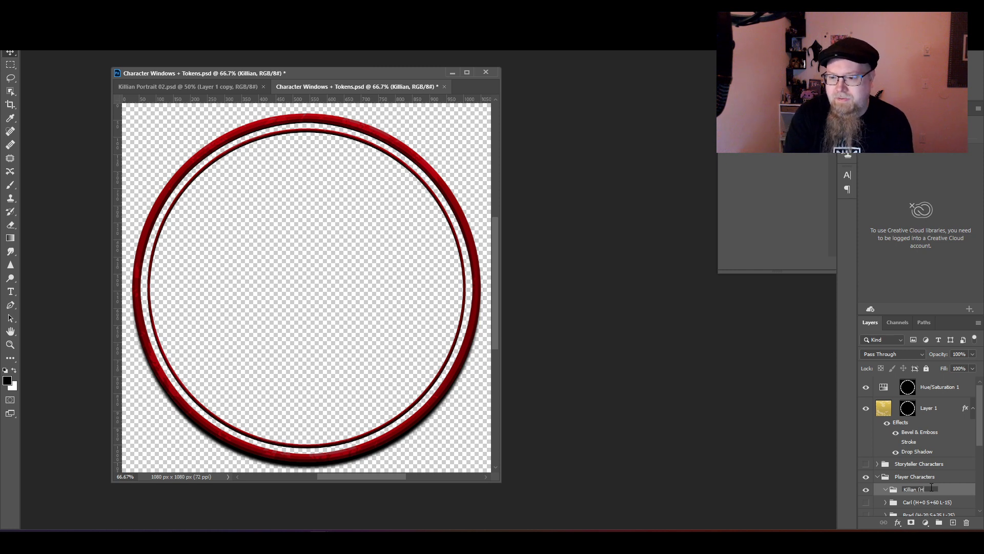
type("H-50 S+85 L-55")
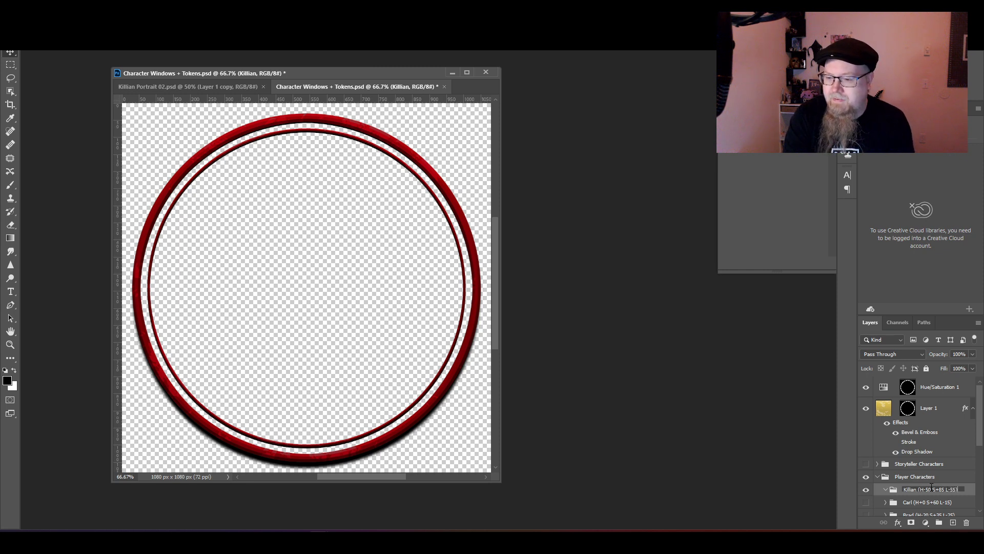
key("Return")
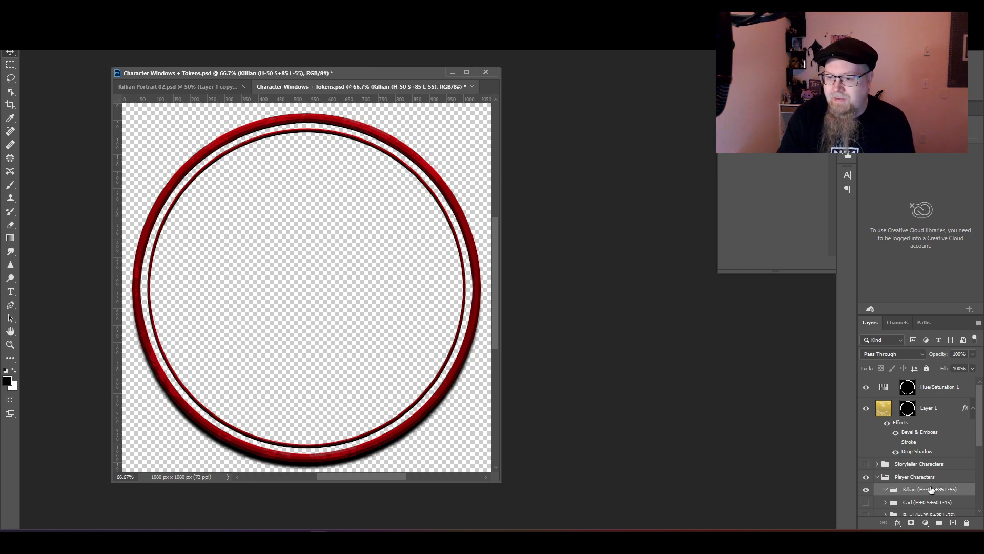
scroll(902, 509, "down", 3)
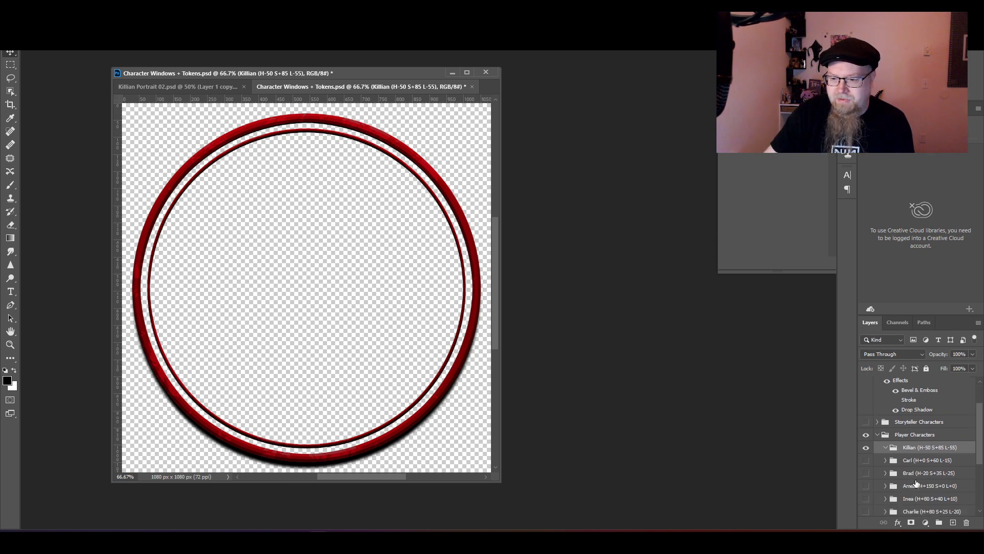
scroll(932, 488, "down", 3)
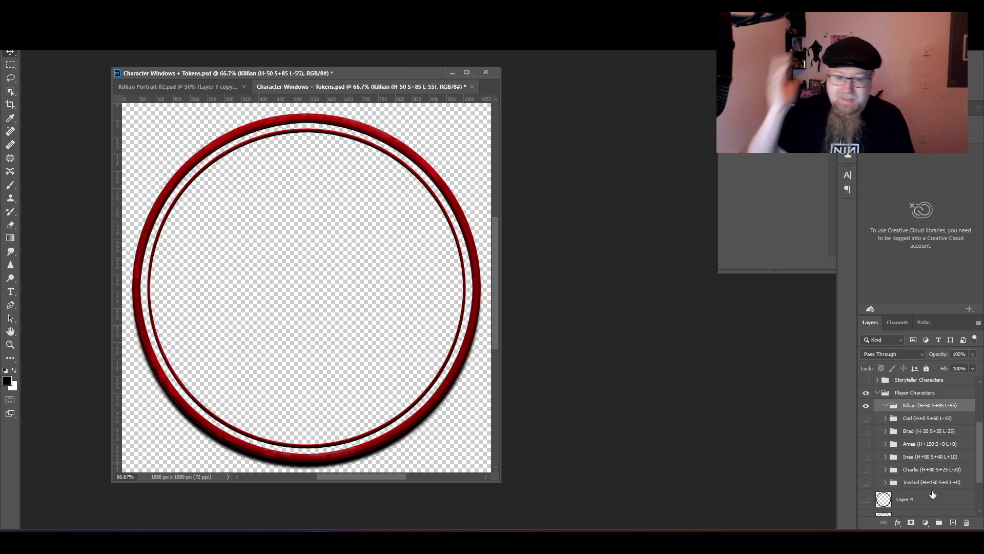
double_click(941, 405)
left_click(967, 408)
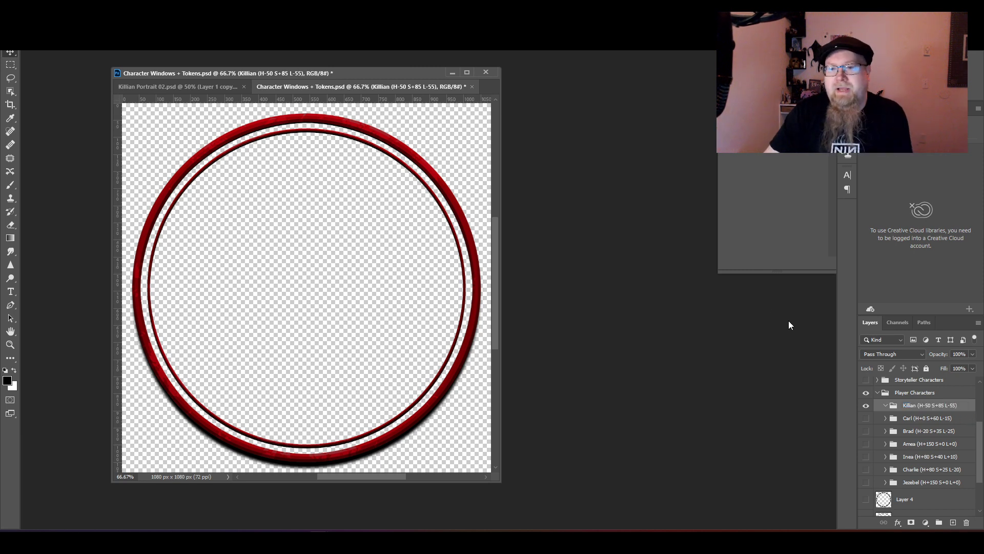
Float Character Windows + Tokens.psd in its own window, save it, and arrange it beside the Killian portrait window.
left_click_drag(380, 82, 536, 131)
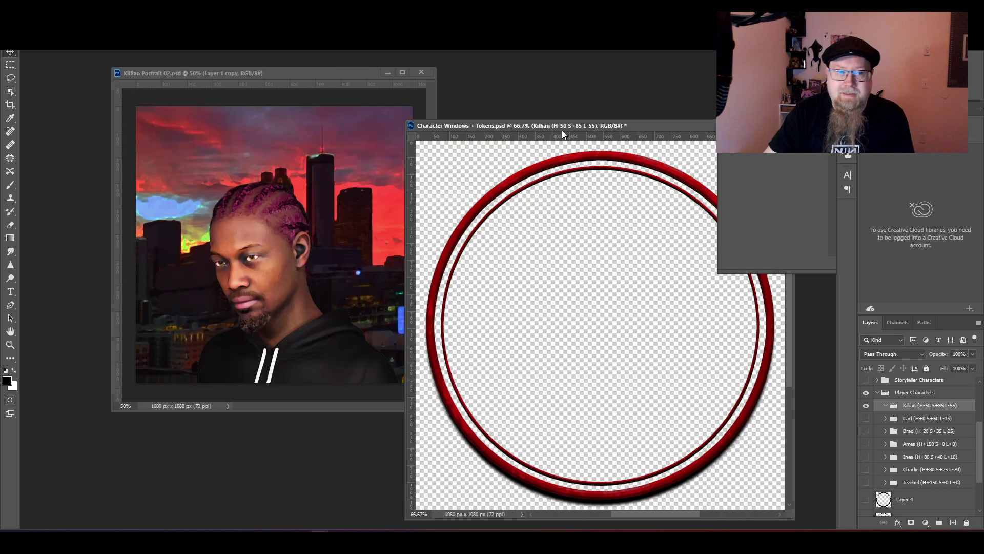
key("ctrl+s")
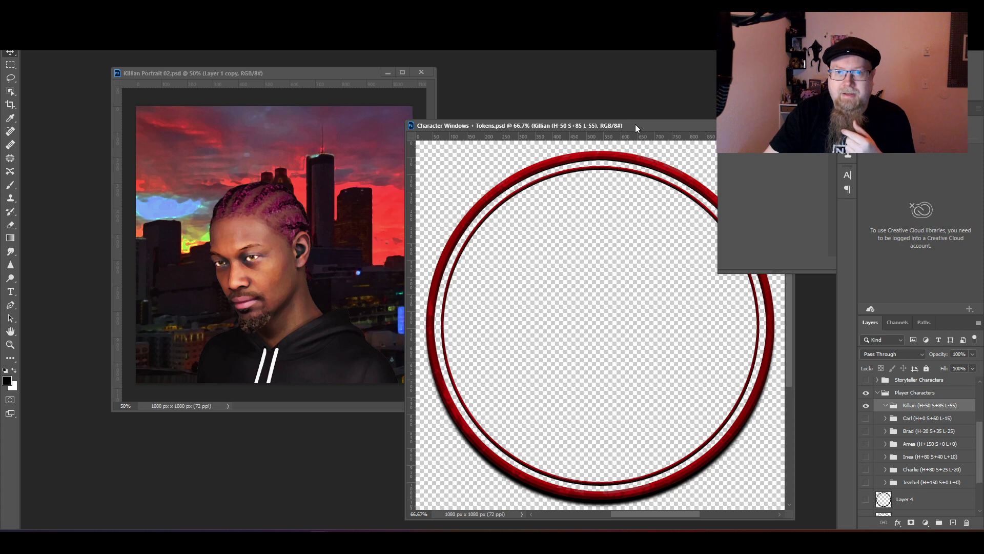
left_click_drag(635, 124, 524, 110)
left_click_drag(321, 72, 237, 97)
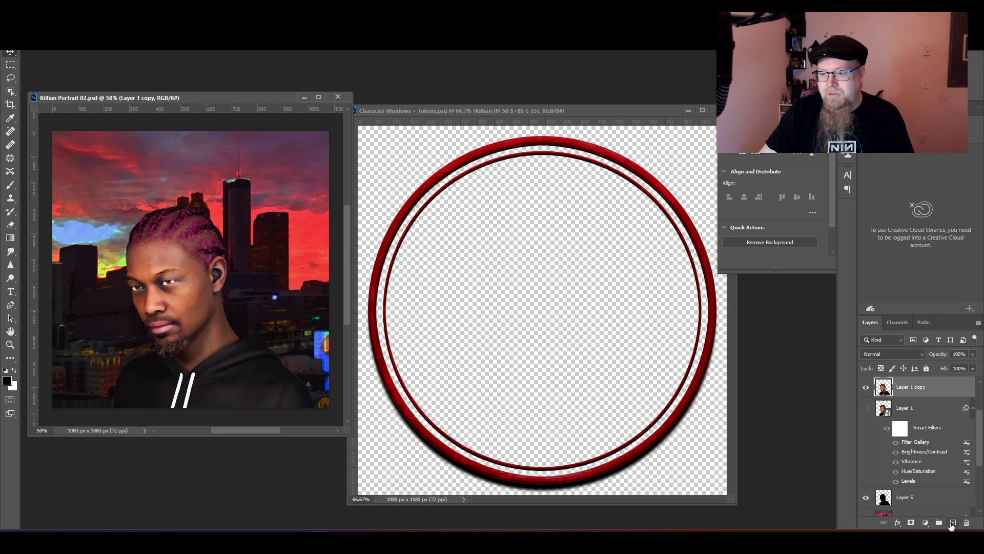
Merge all visible layers of Killian Portrait 02.psd into one layer.
right_click(934, 390)
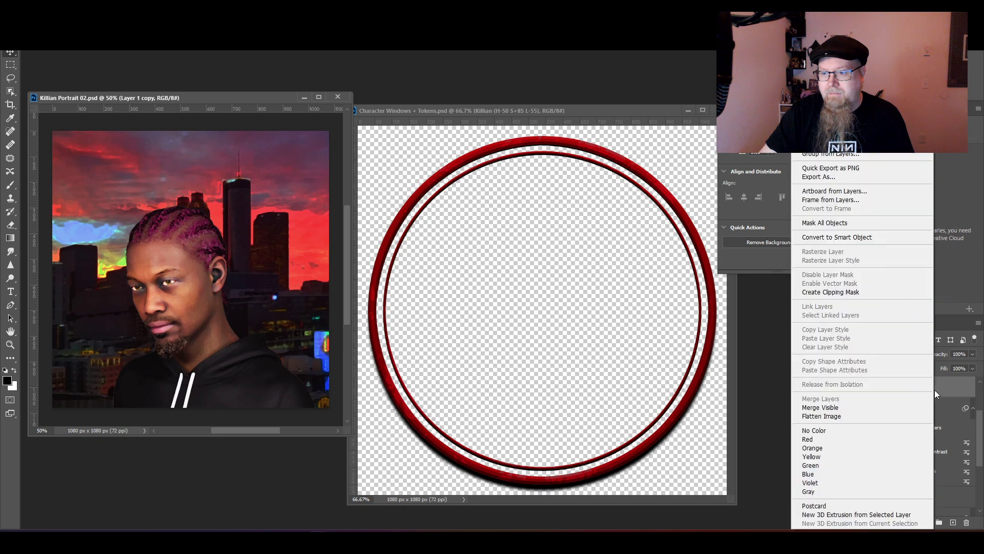
left_click(881, 407)
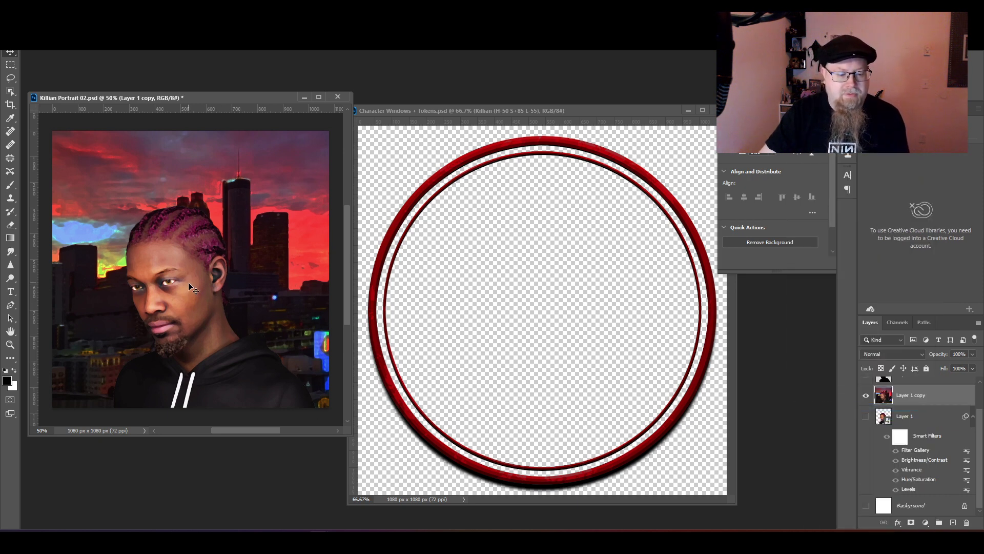
Copy the merged portrait layer into the template's Killian group, close Killian Portrait 02.psd, and reposition the template window.
left_click_drag(192, 288, 536, 341)
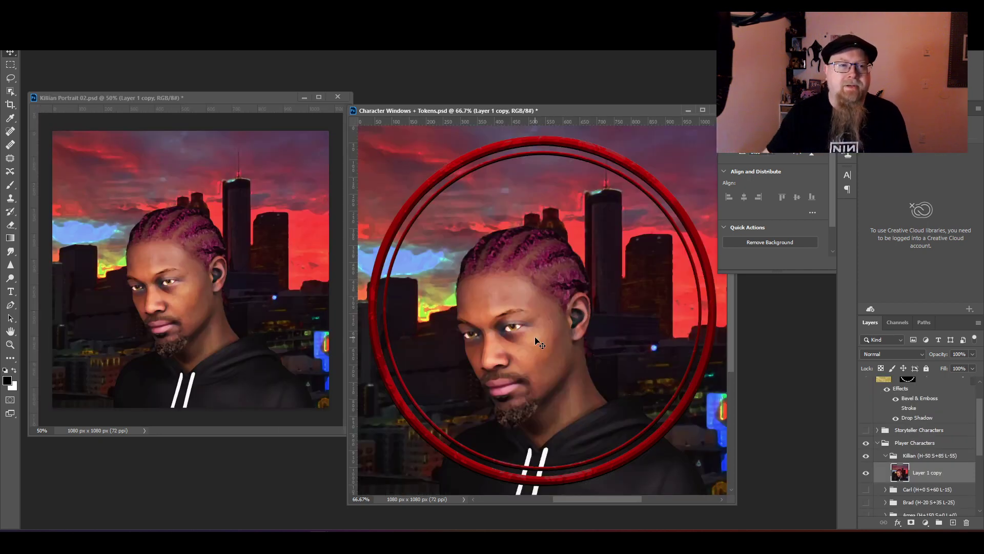
left_click(236, 98)
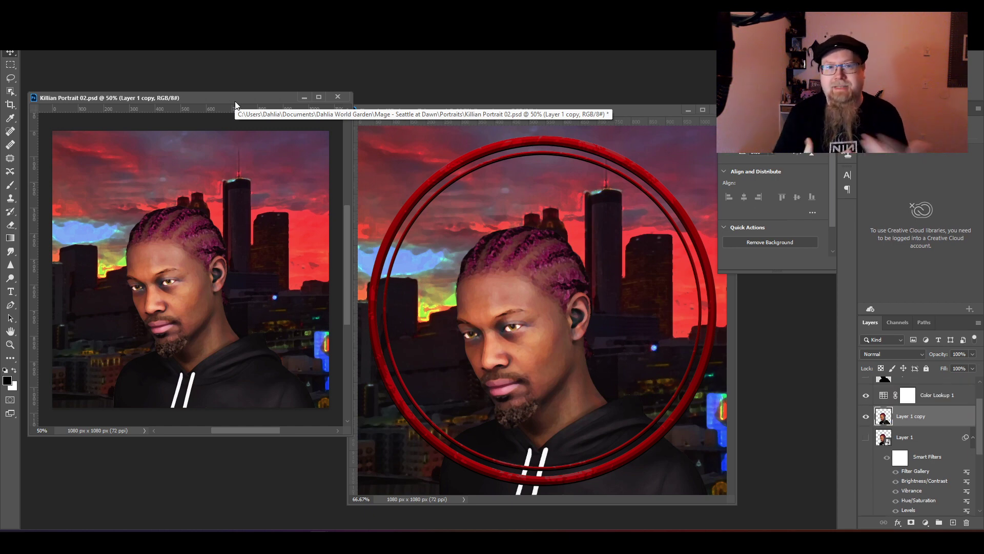
left_click(344, 96)
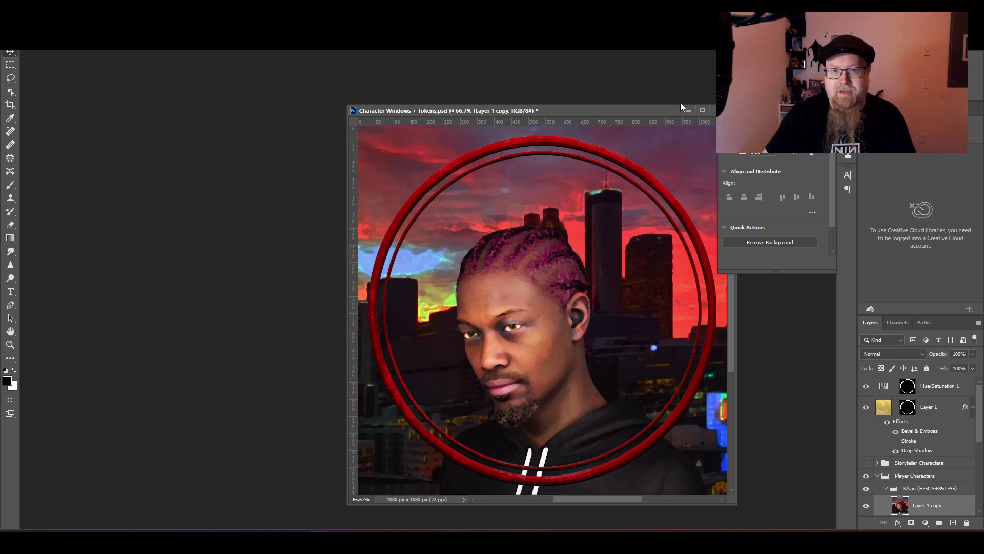
left_click_drag(648, 110, 516, 69)
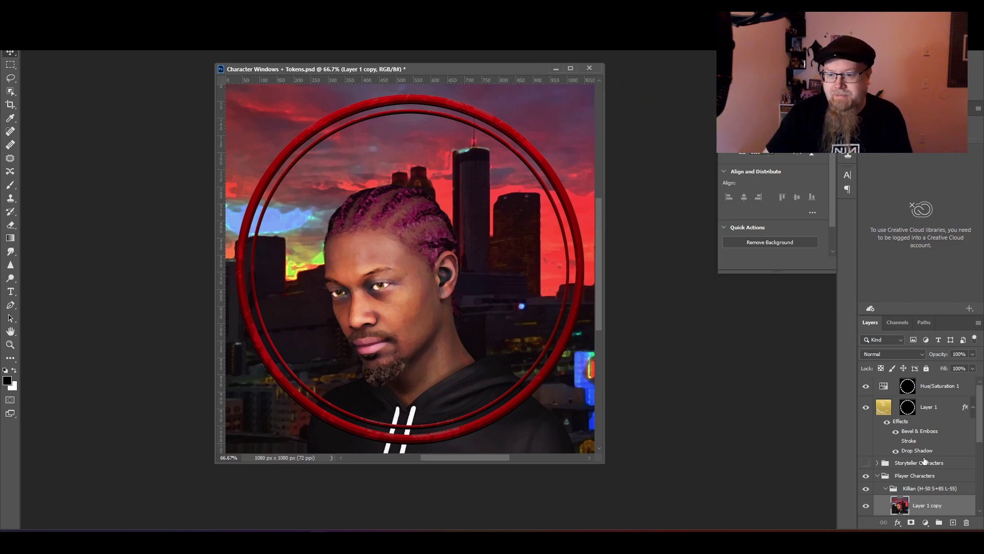
Load the Carl layer's circular mask as a selection and use it to mask the portrait layer in the Killian group.
scroll(925, 446, "down", 1)
scroll(924, 446, "down", 1)
scroll(910, 472, "down", 1)
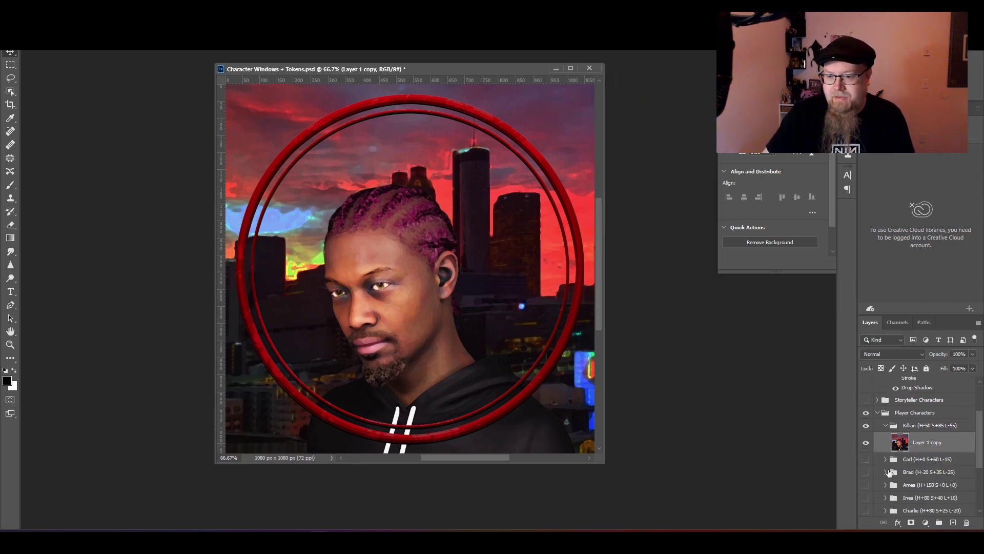
left_click(886, 460)
right_click(925, 478)
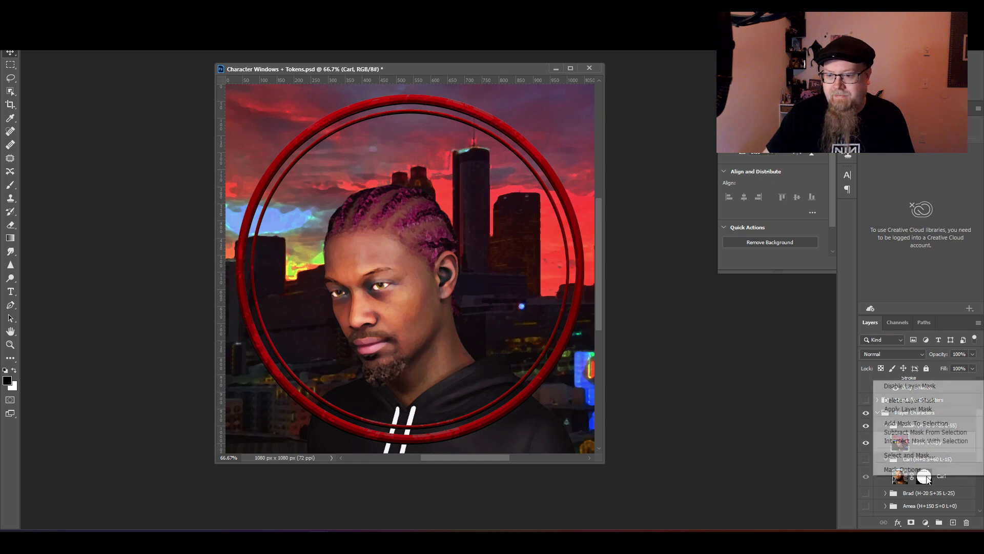
left_click(923, 424)
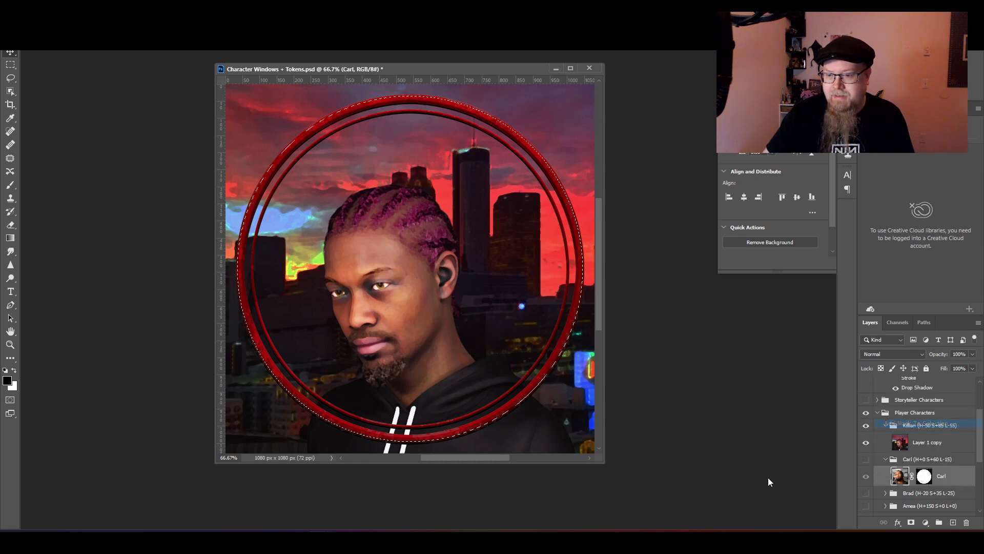
left_click(934, 444)
left_click(911, 522)
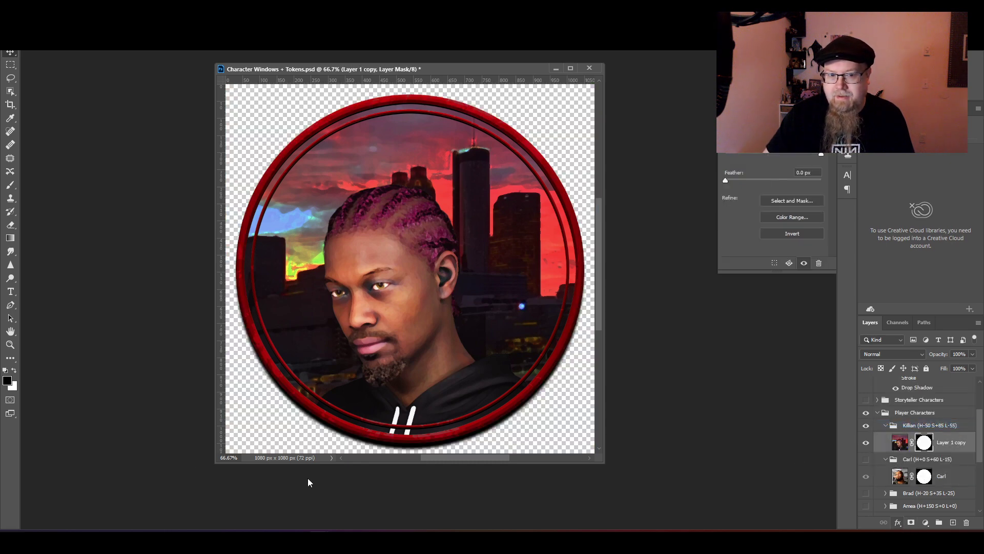
Compare the masked Killian portrait with Carl's token by toggling their visibility, leaving only Killian shown and the Carl group collapsed.
left_click(866, 476)
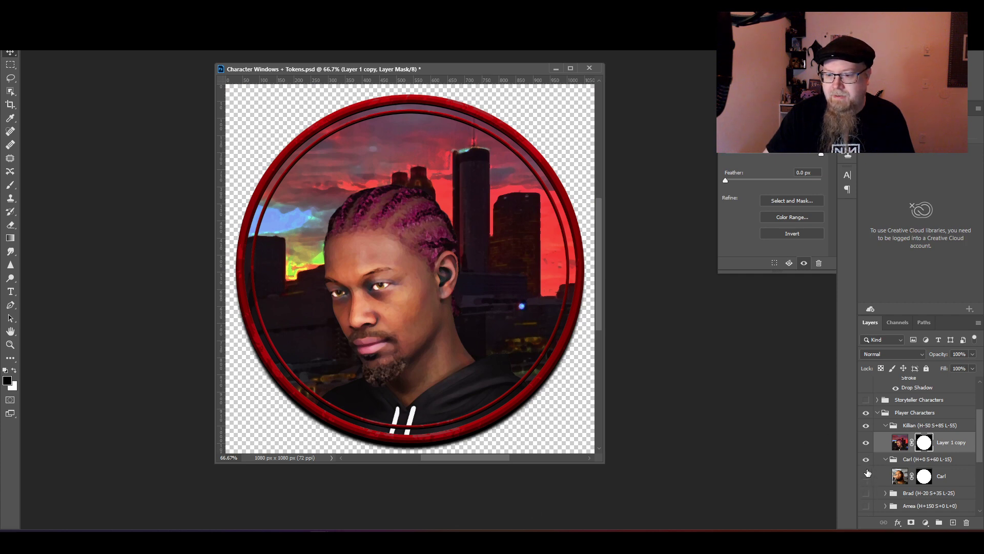
left_click(866, 476)
left_click(886, 460)
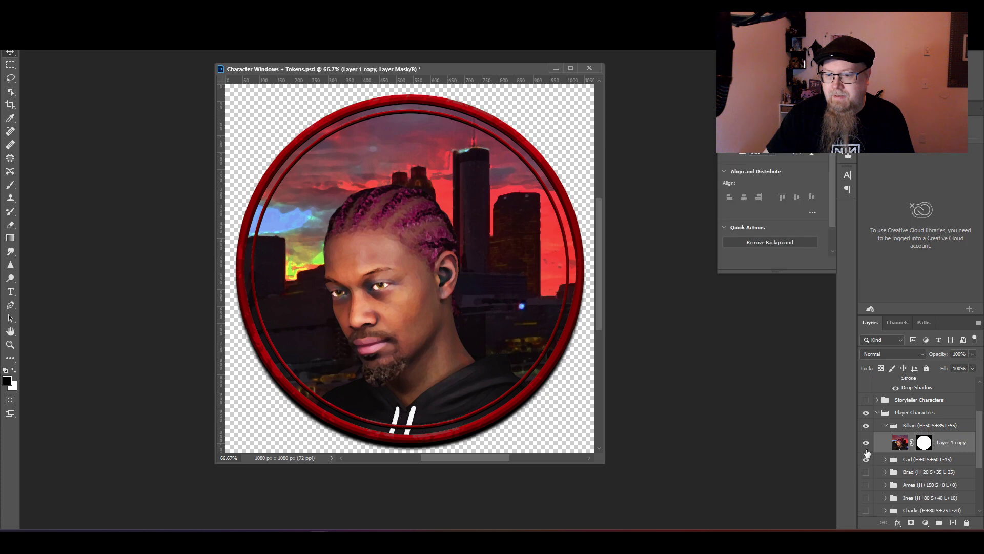
left_click(867, 444)
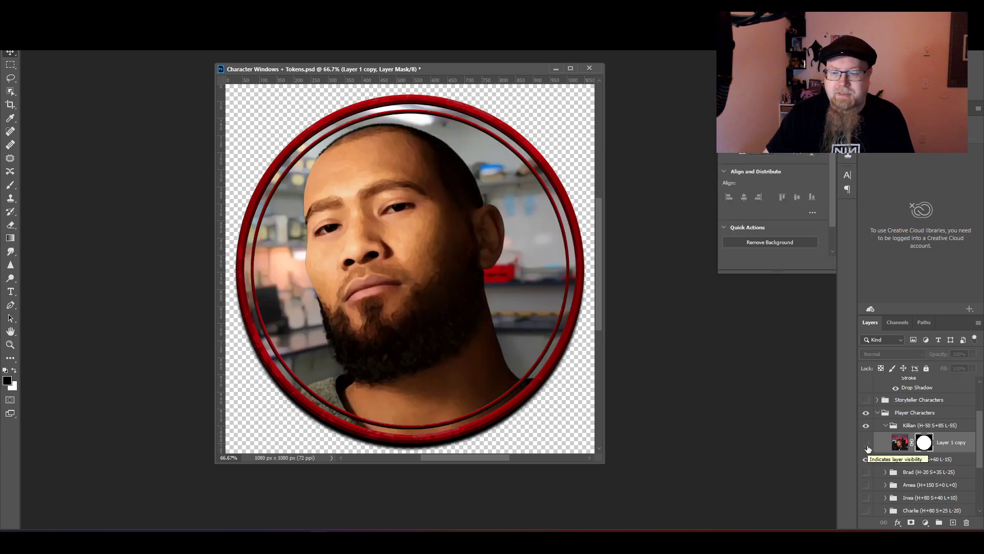
left_click(867, 443)
left_click(866, 460)
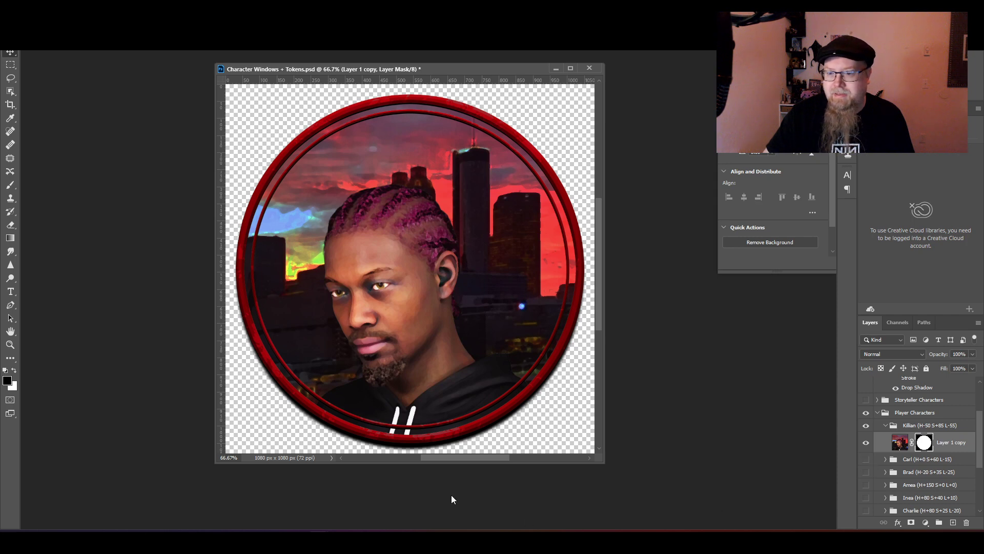
Rename the masked portrait layer "Killian" and save the template document.
double_click(951, 442)
type("K")
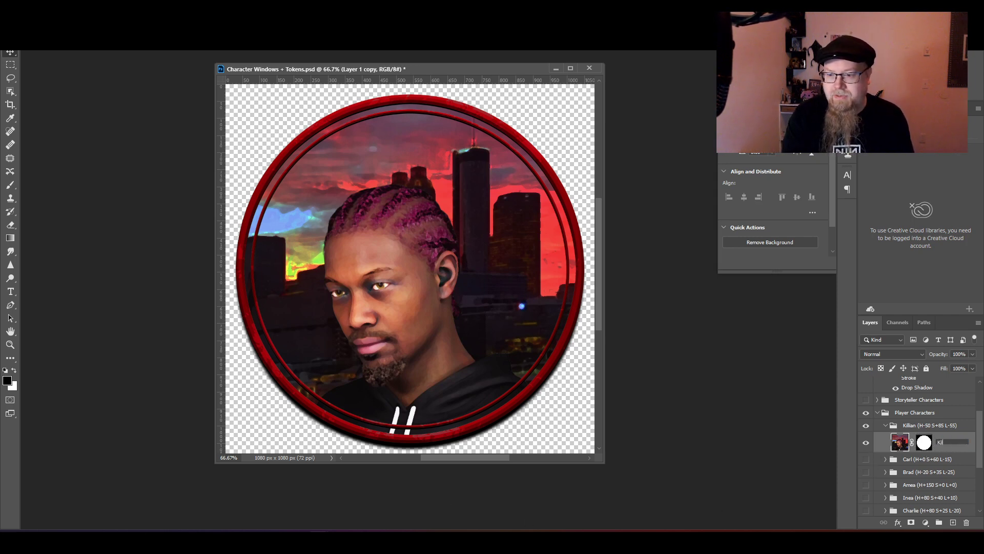
type("illian")
key("Return")
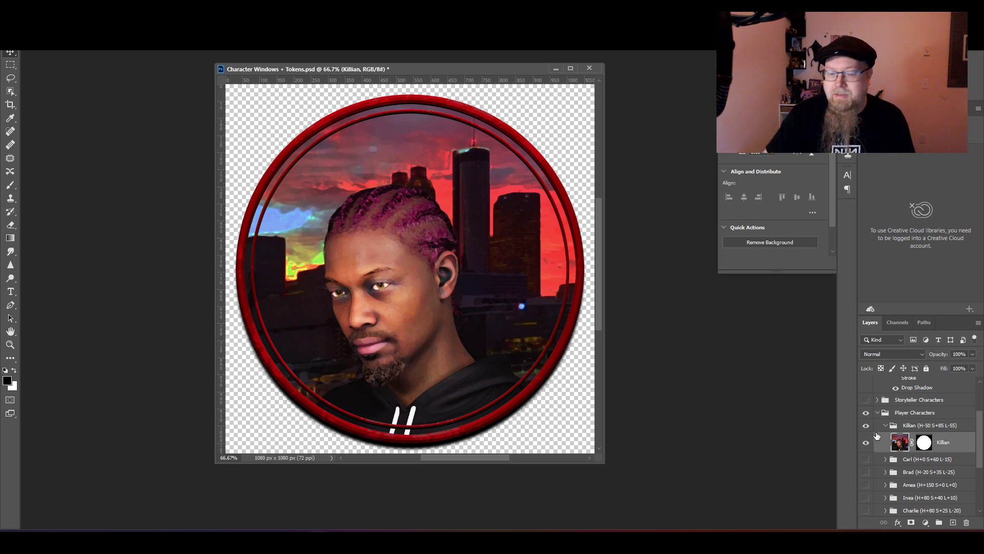
key("ctrl+s")
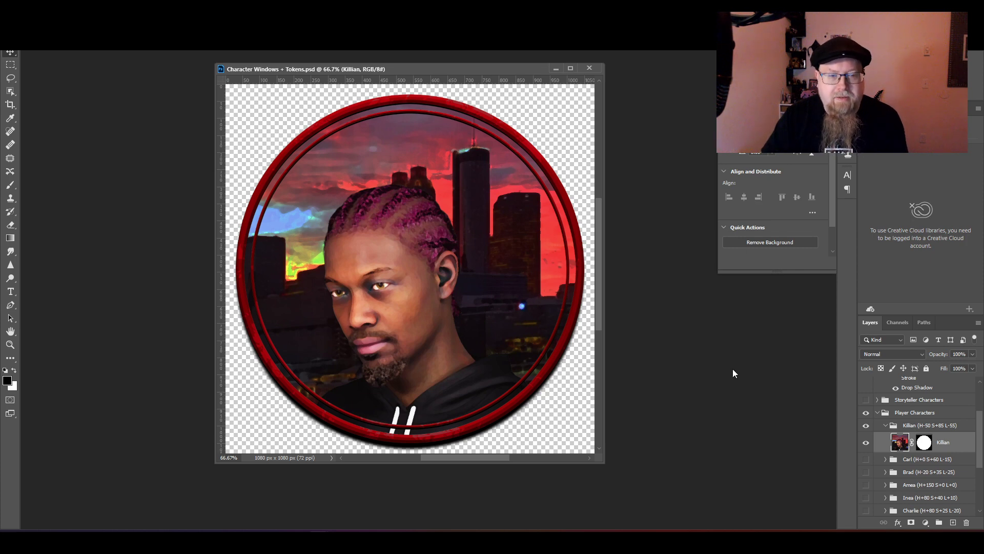
Open Save for Web with the PNG-24 preset and set the exported image size to 420 x 420 px.
key("ctrl+alt+shift+s")
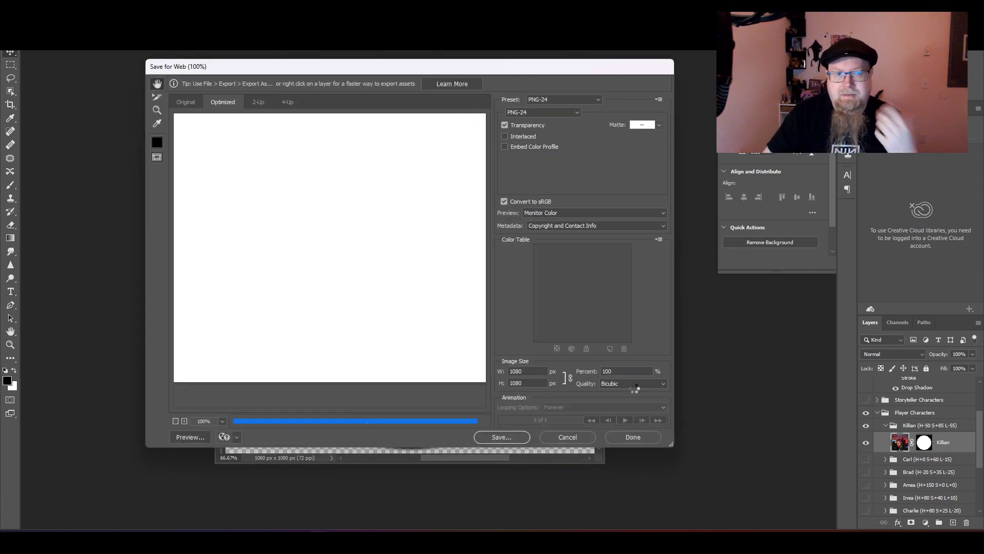
double_click(529, 384)
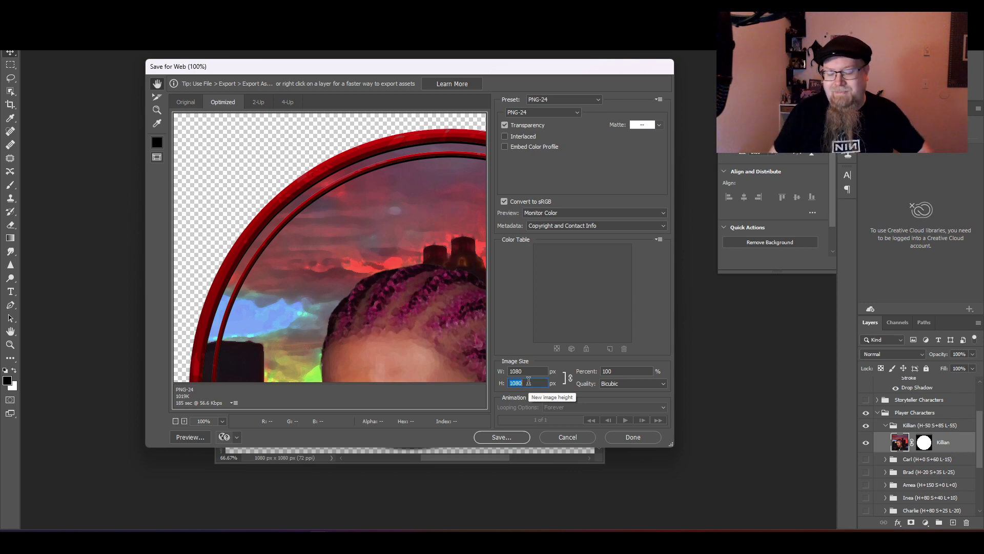
type("420")
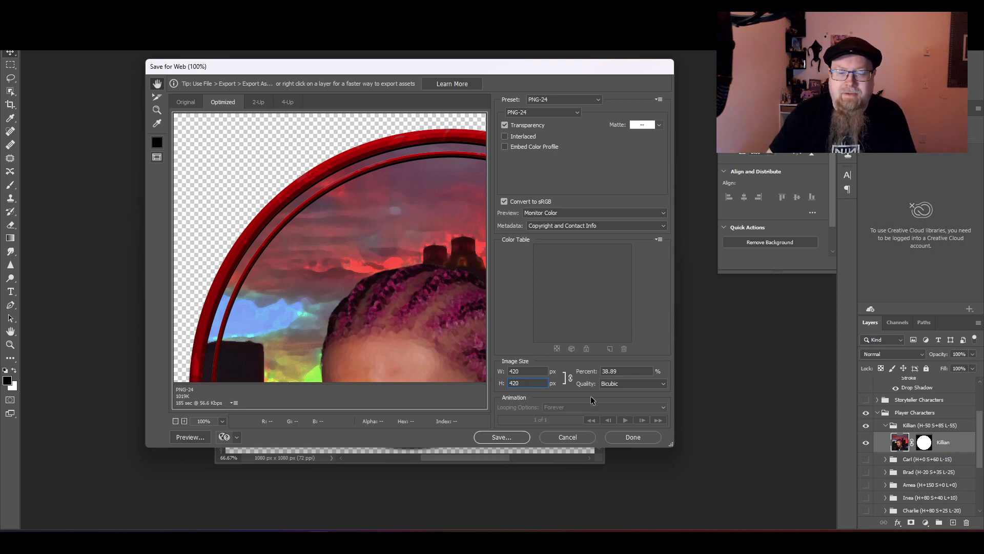
left_click(528, 370)
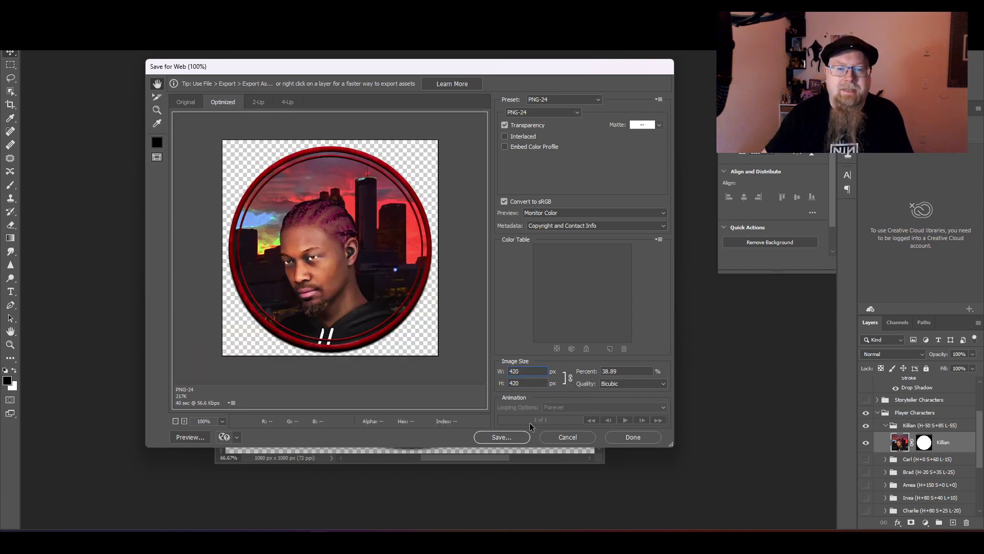
Start saving the optimized PNG and browse to the Tokens folder inside Mage - Seattle at Dawn > Season 2.
left_click(502, 436)
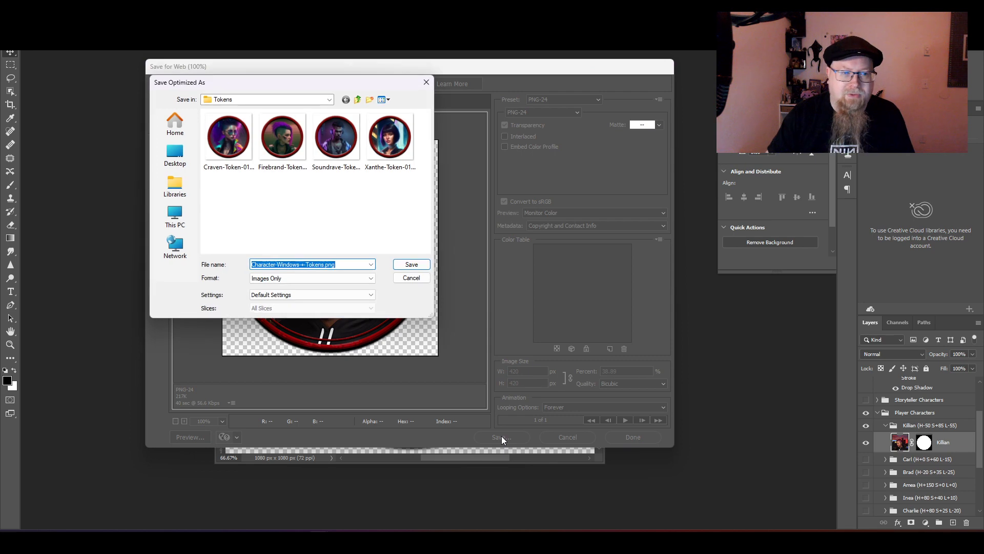
left_click(358, 100)
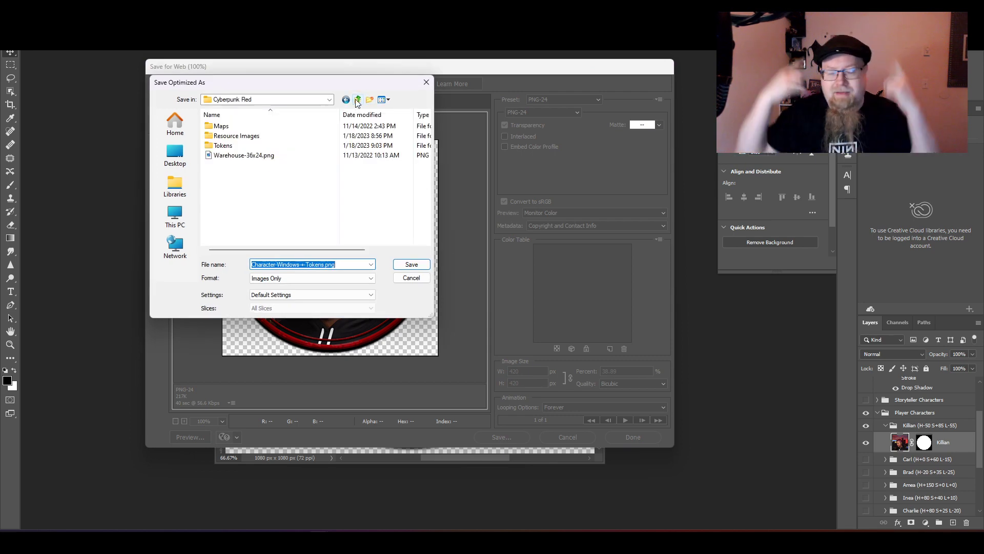
left_click(358, 100)
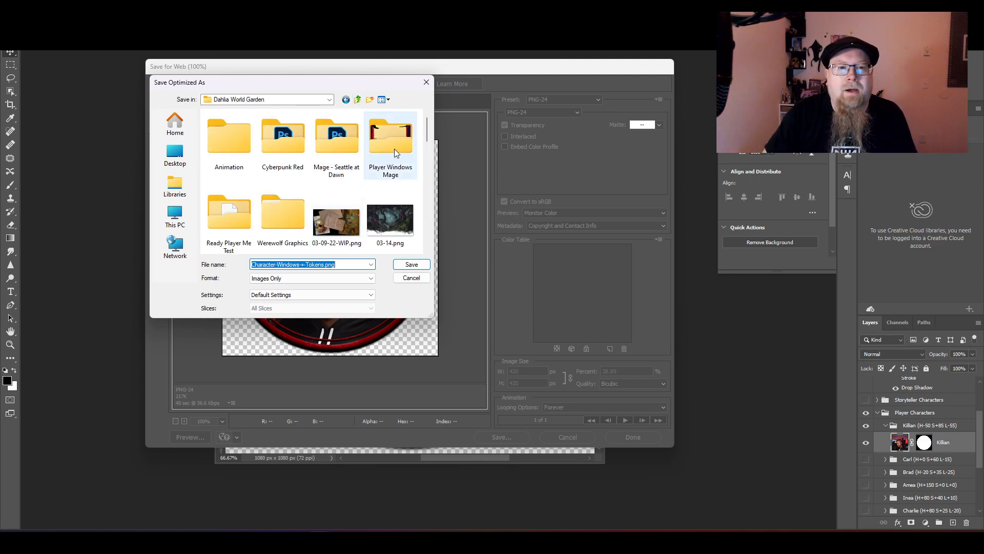
double_click(337, 137)
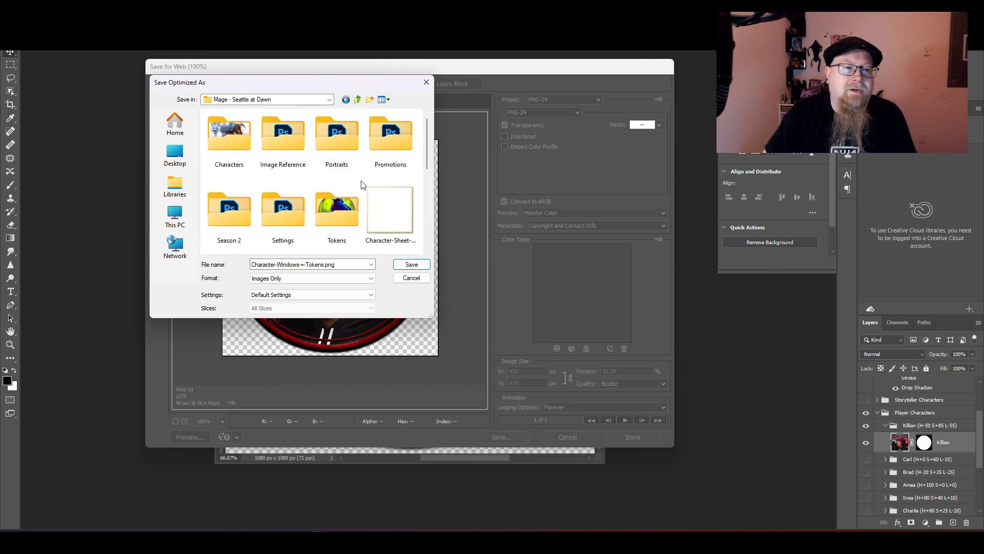
left_click(346, 220)
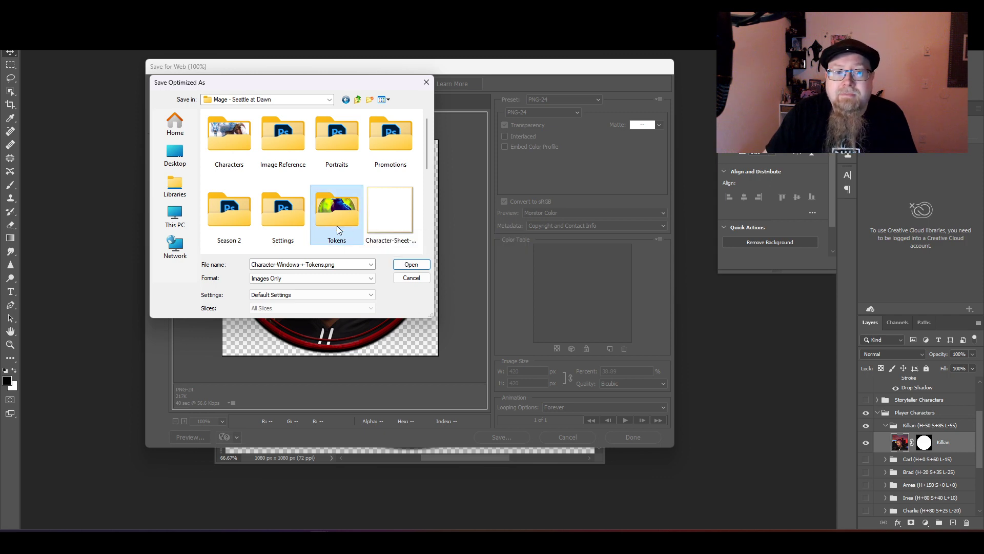
double_click(242, 220)
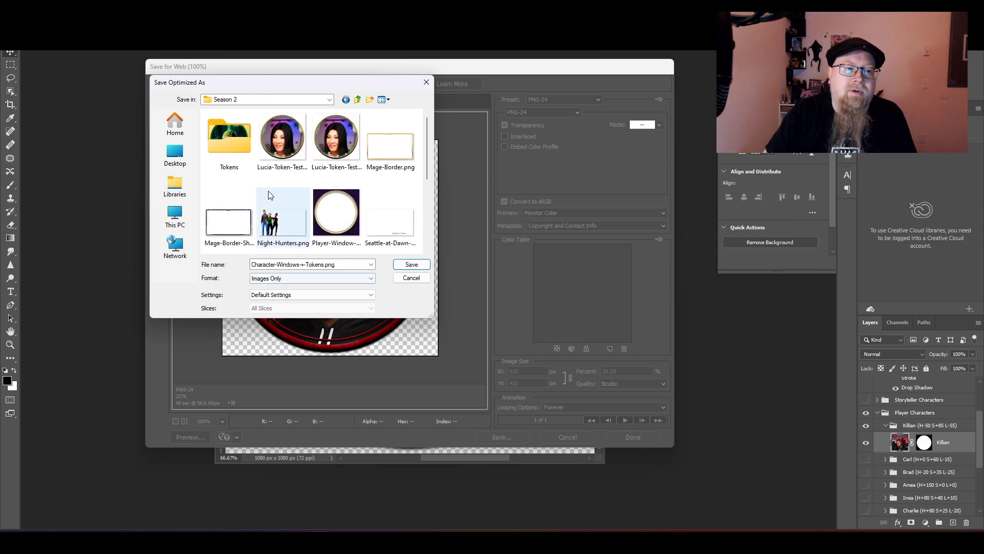
double_click(244, 140)
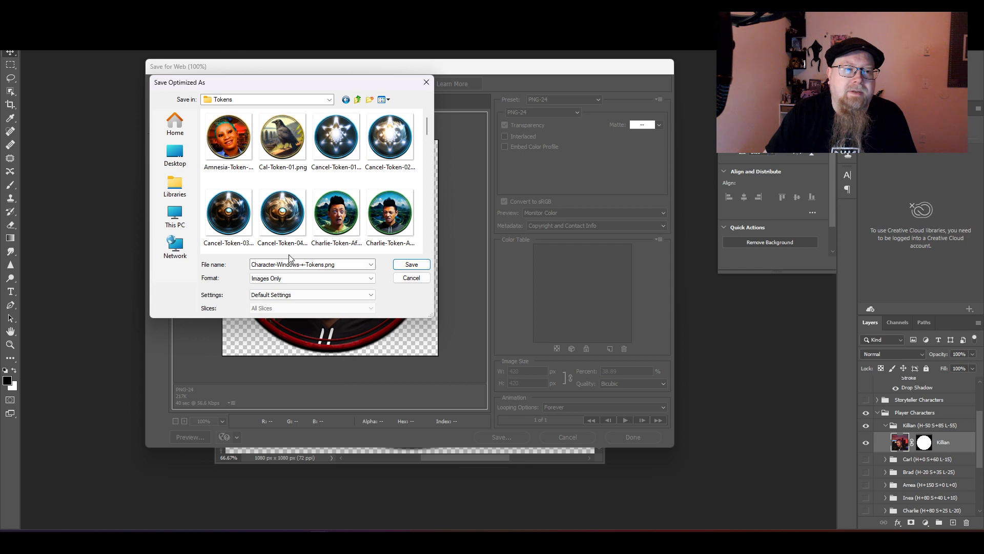
Reuse the Cal token's file name pattern and save the export as Killian-Token-01.png.
left_click(330, 227)
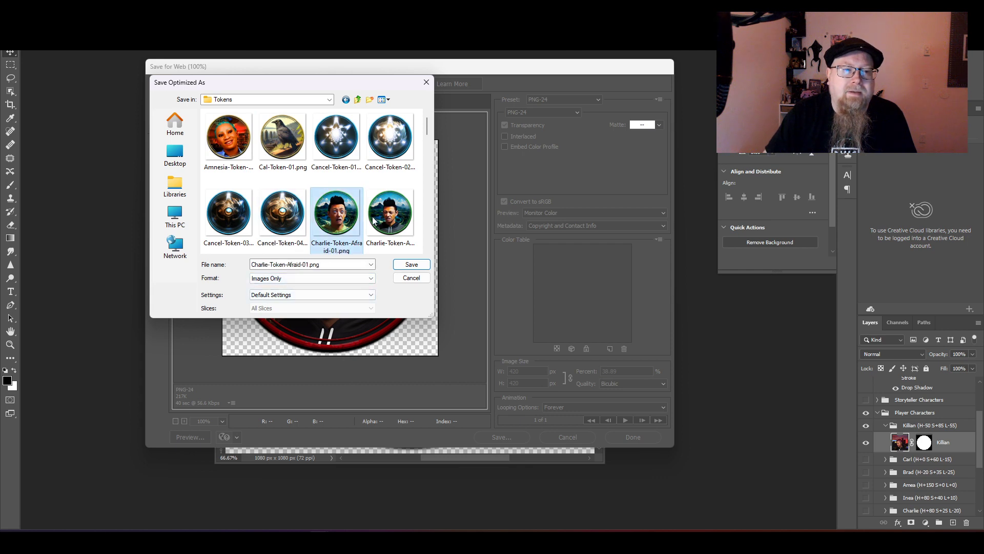
left_click(282, 139)
double_click(257, 263)
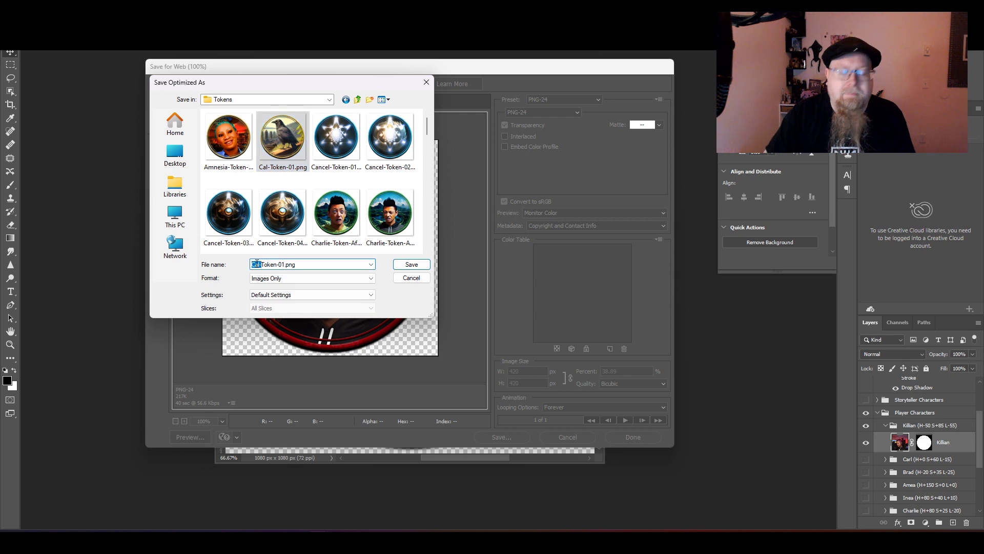
type("Killian")
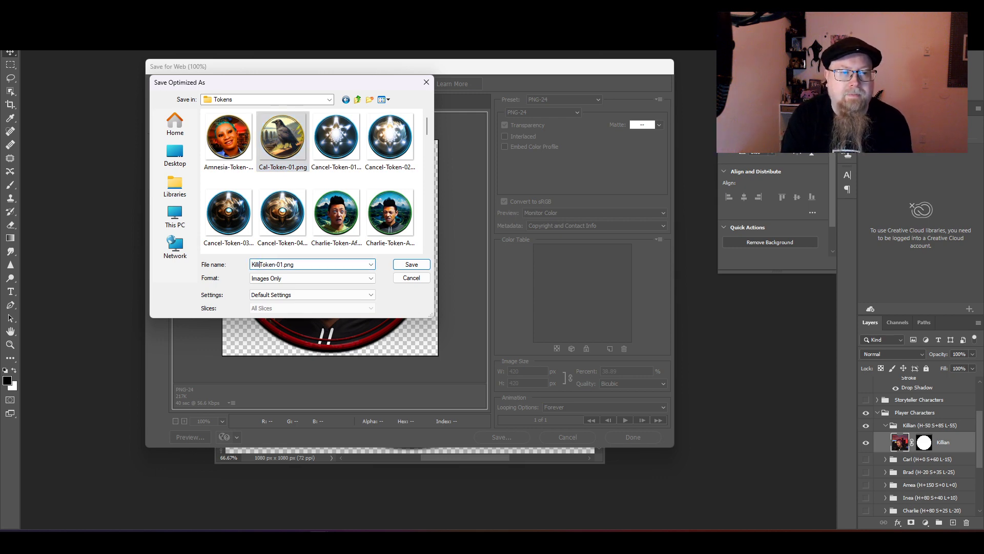
key("Return")
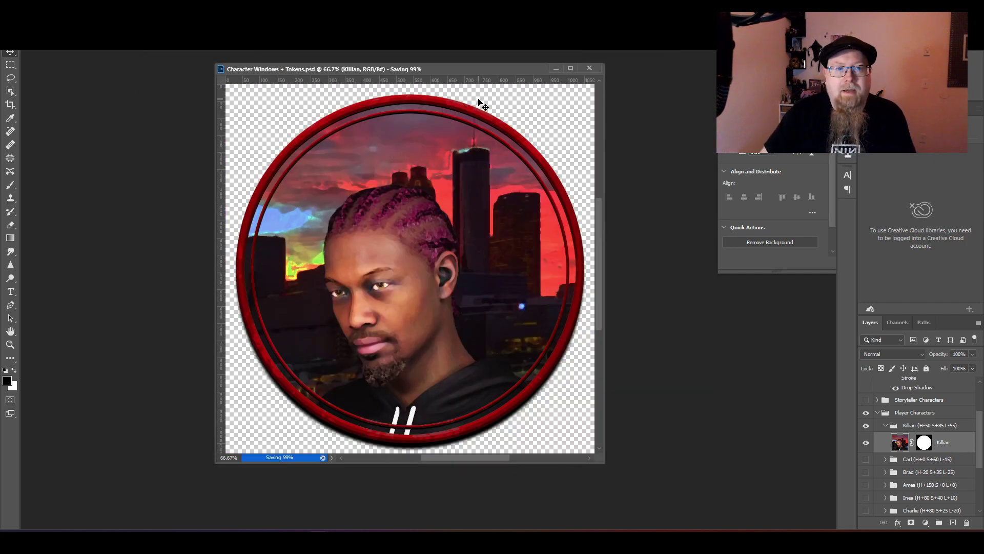
Close the template and quit Photoshop, discarding the changes to Untitled-2.
left_click(589, 69)
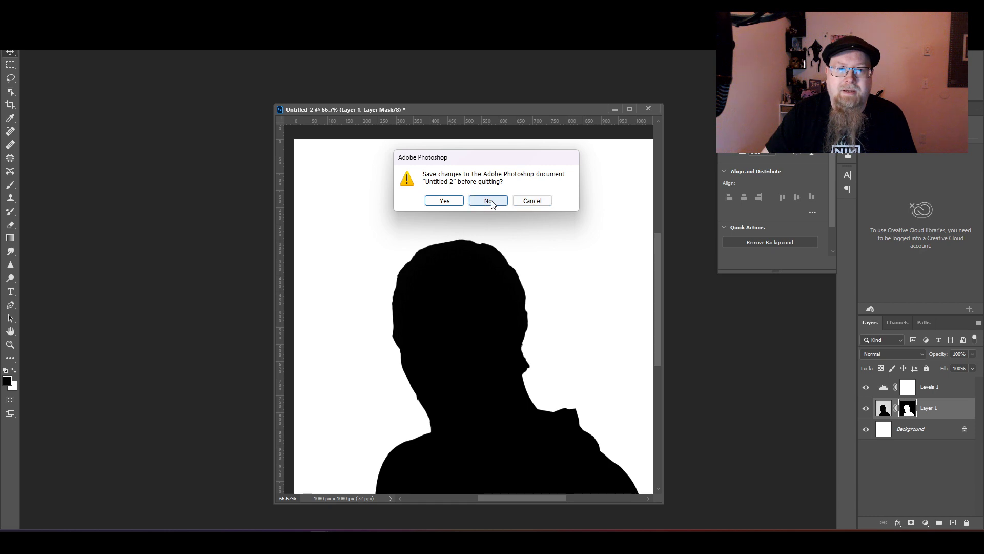
left_click(481, 199)
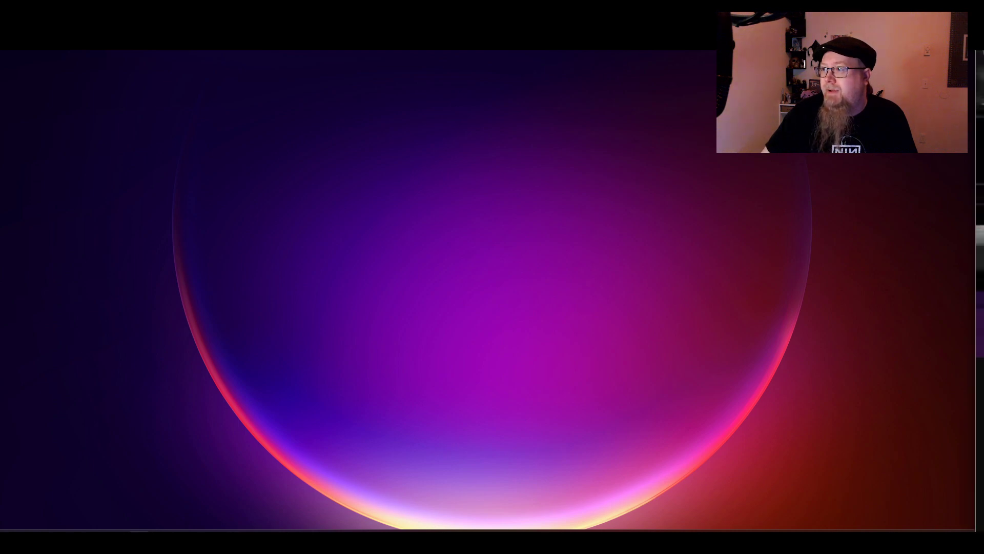
Snap the virtual tabletop browser window to one half of the screen and open File Explorer in the other half.
left_click_drag(983, 86, 0, 104)
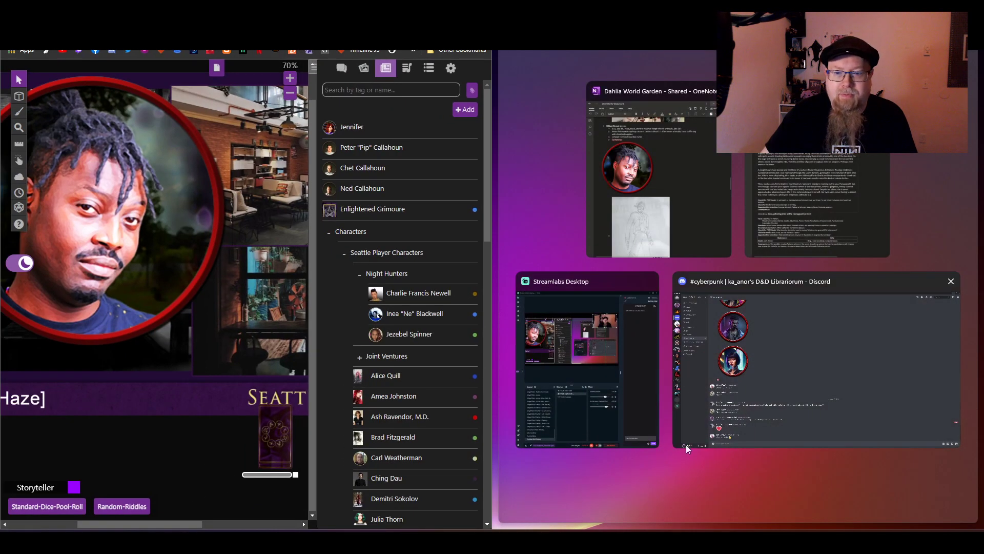
key("Escape")
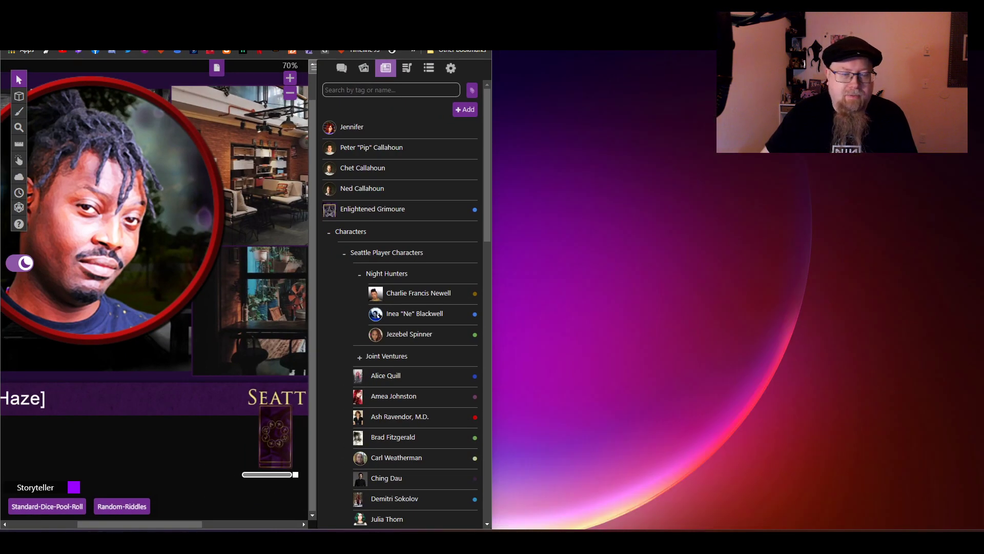
key("super+e")
left_click_drag(673, 69, 979, 92)
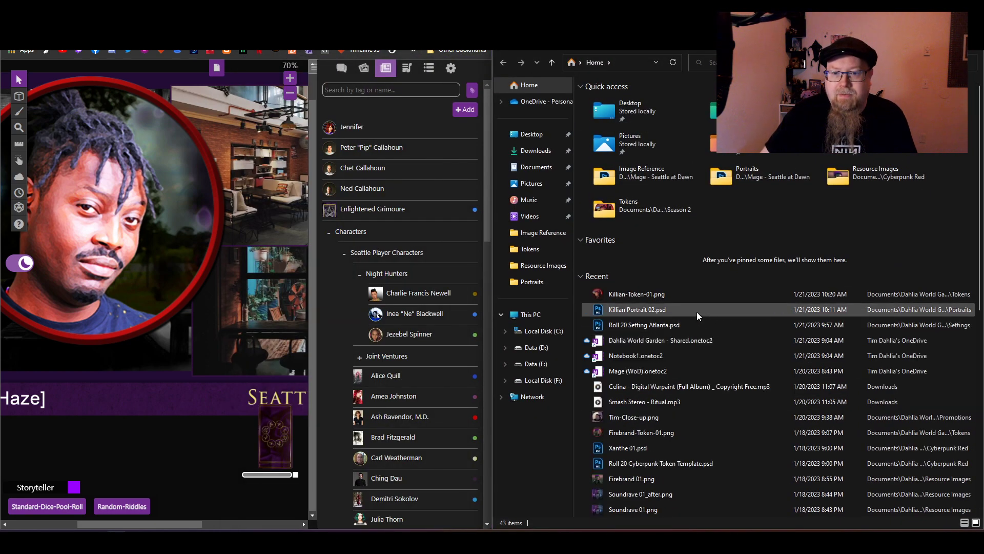
Switch the tabletop to the Character Tokens page and place Killian-Token-01.png from the recent files in the empty space beside the existing Killian token.
left_click(692, 294)
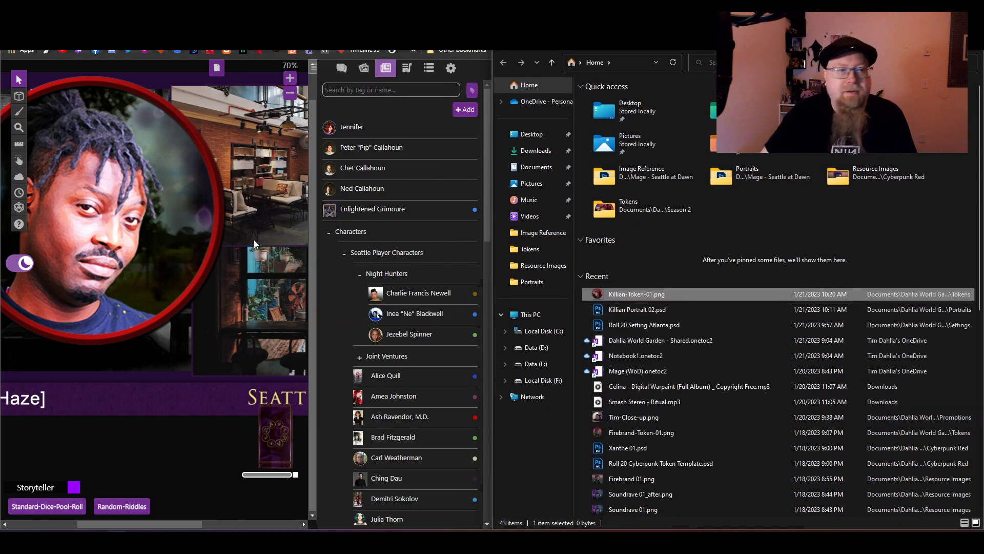
left_click(217, 68)
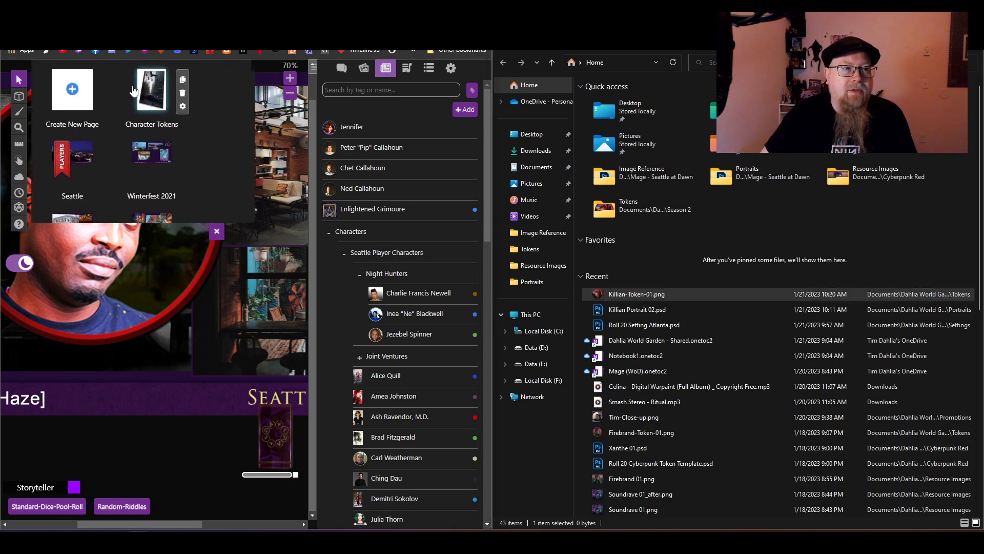
left_click(159, 98)
right_click_drag(183, 244, 204, 231)
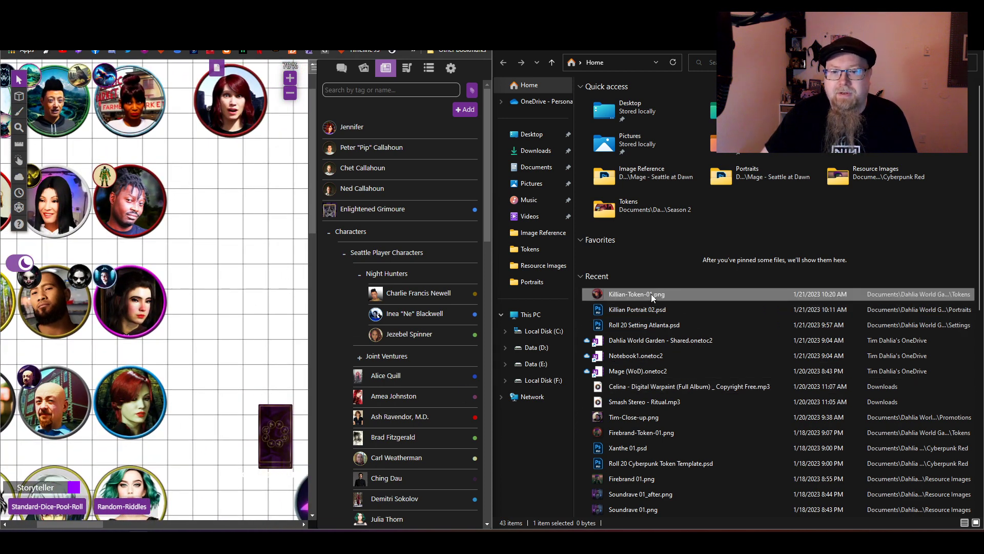
left_click_drag(651, 294, 215, 217)
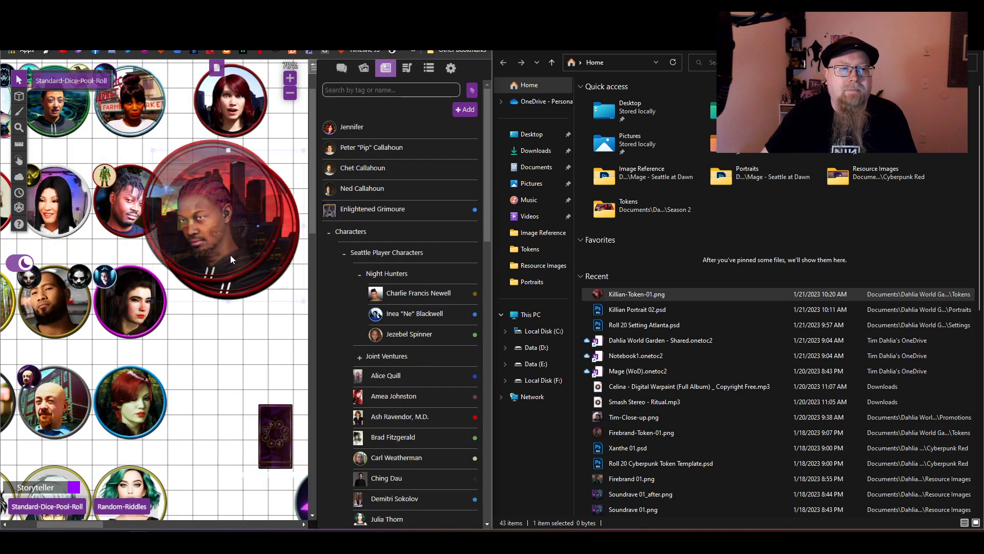
Shrink the new Killian token to match the neighbouring tokens and move it directly over the old Killian token, then deselect it.
left_click(229, 253)
left_click_drag(144, 137, 218, 203)
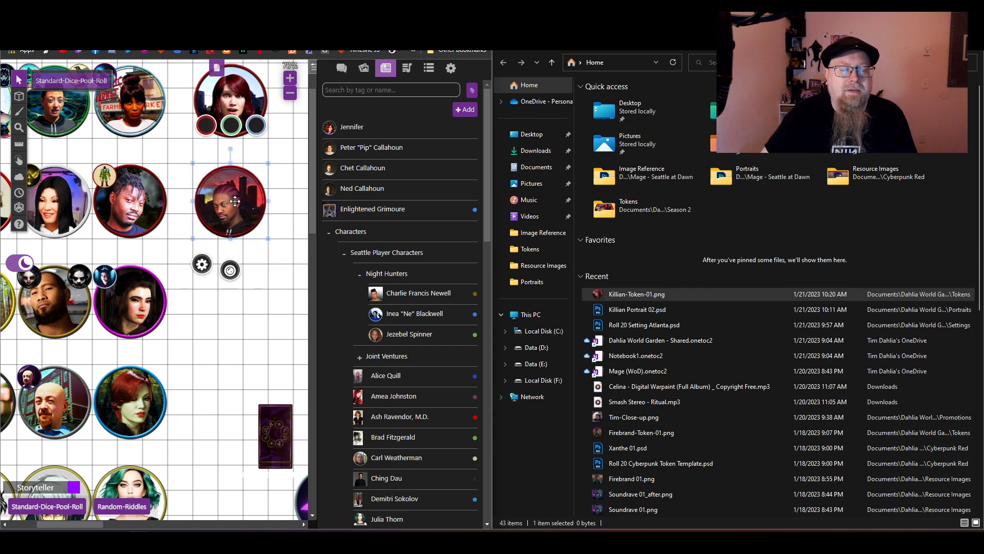
left_click_drag(239, 208, 154, 216)
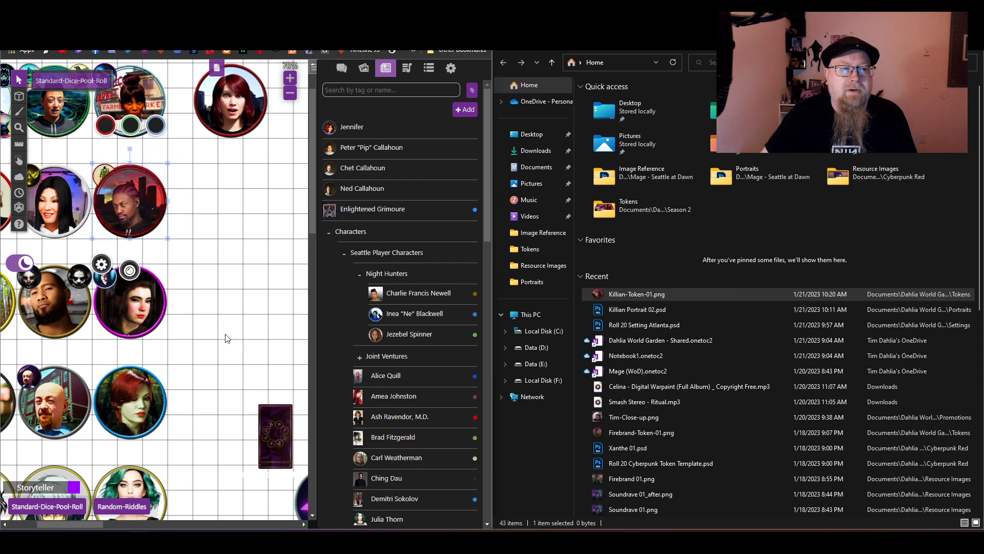
left_click(221, 239)
mouse_move(273, 403)
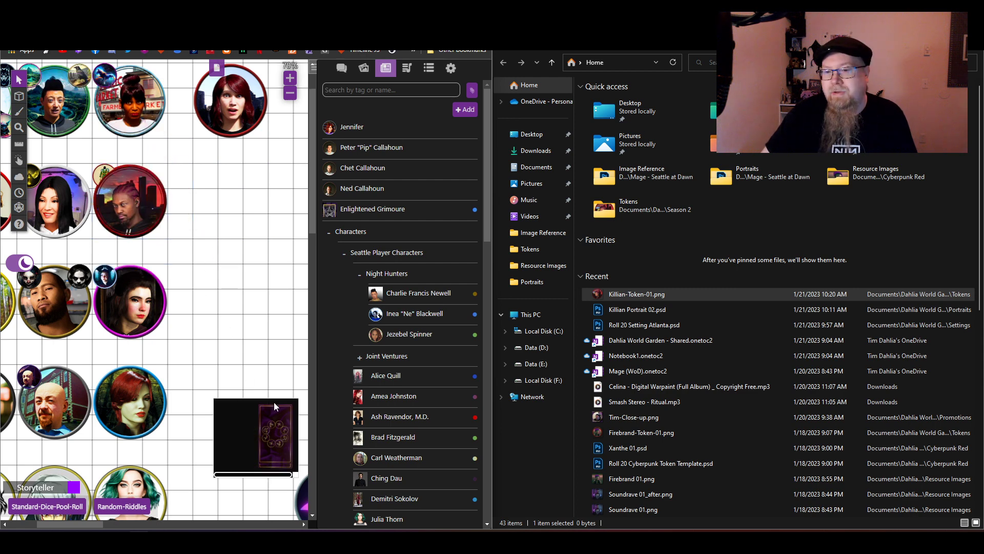